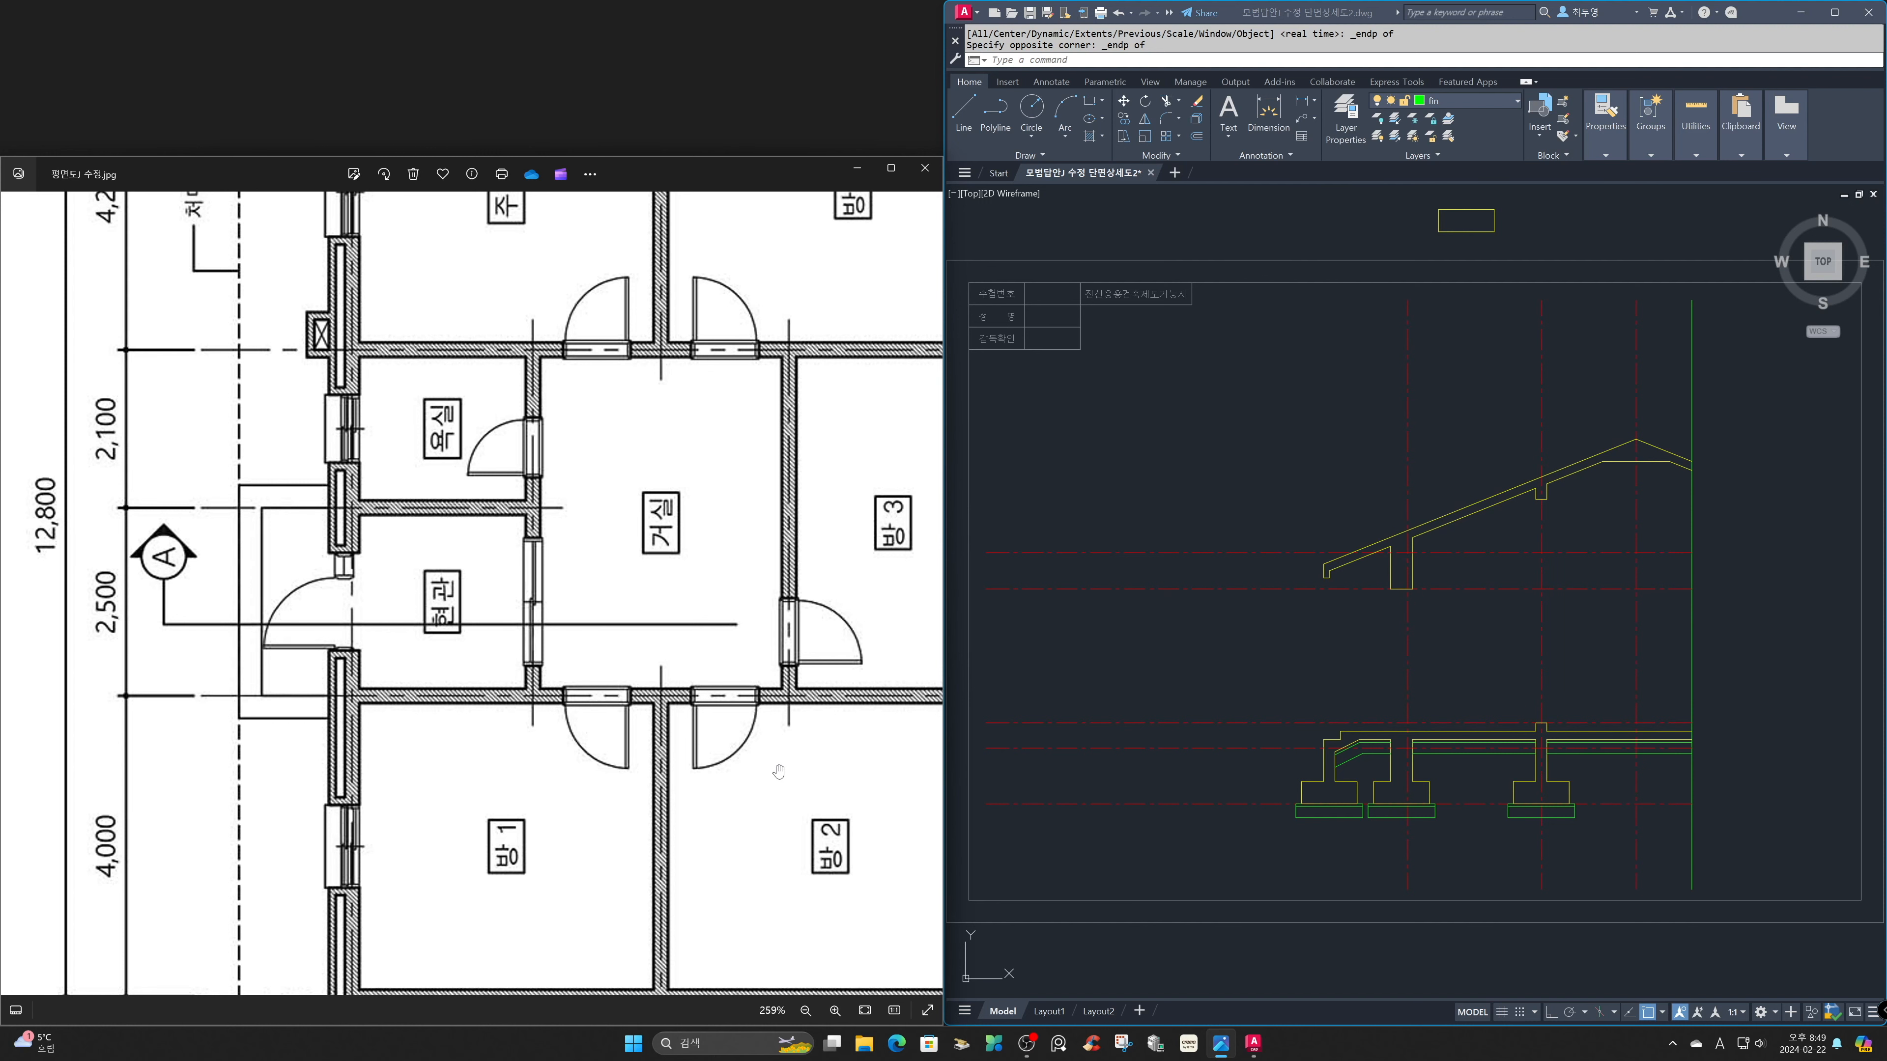
Bring up the reference image A부분 단면상세도_수정.jpg and examine its floor slab and foundation area.
scroll(779, 770, "down", 5)
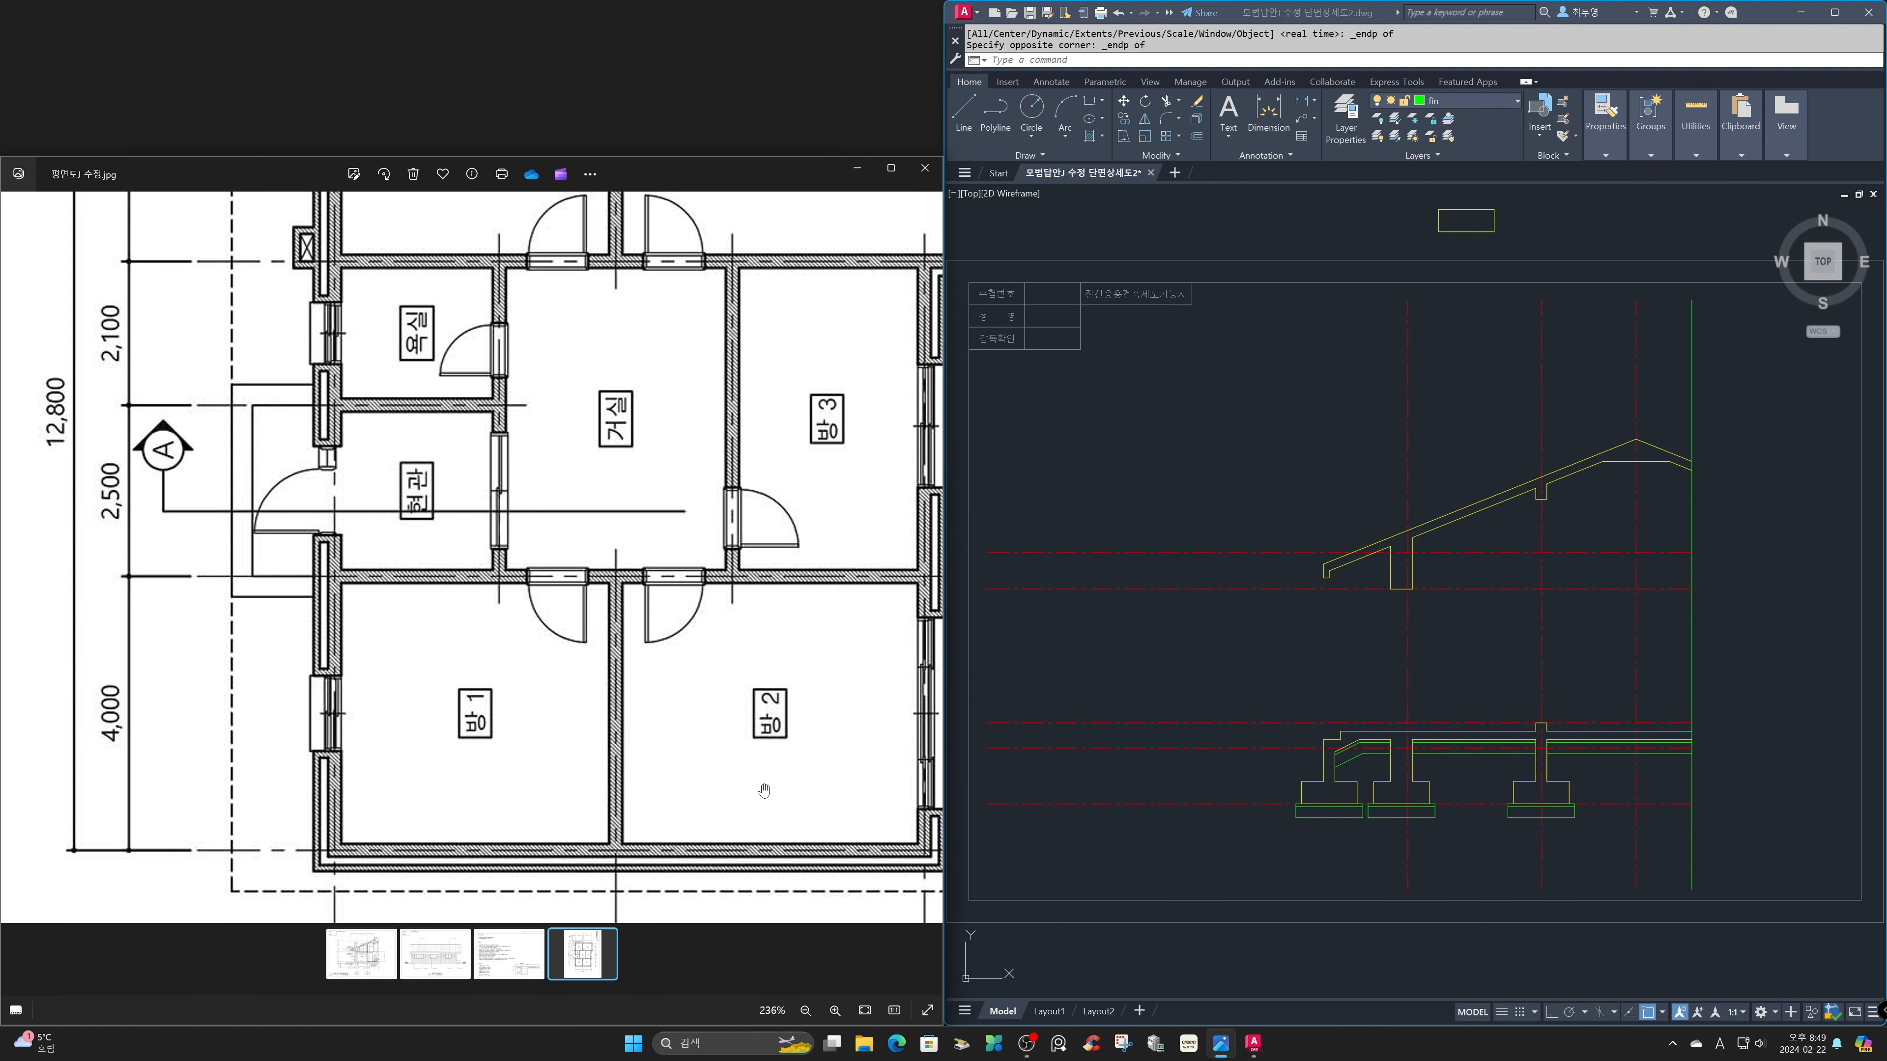
left_click(383, 957)
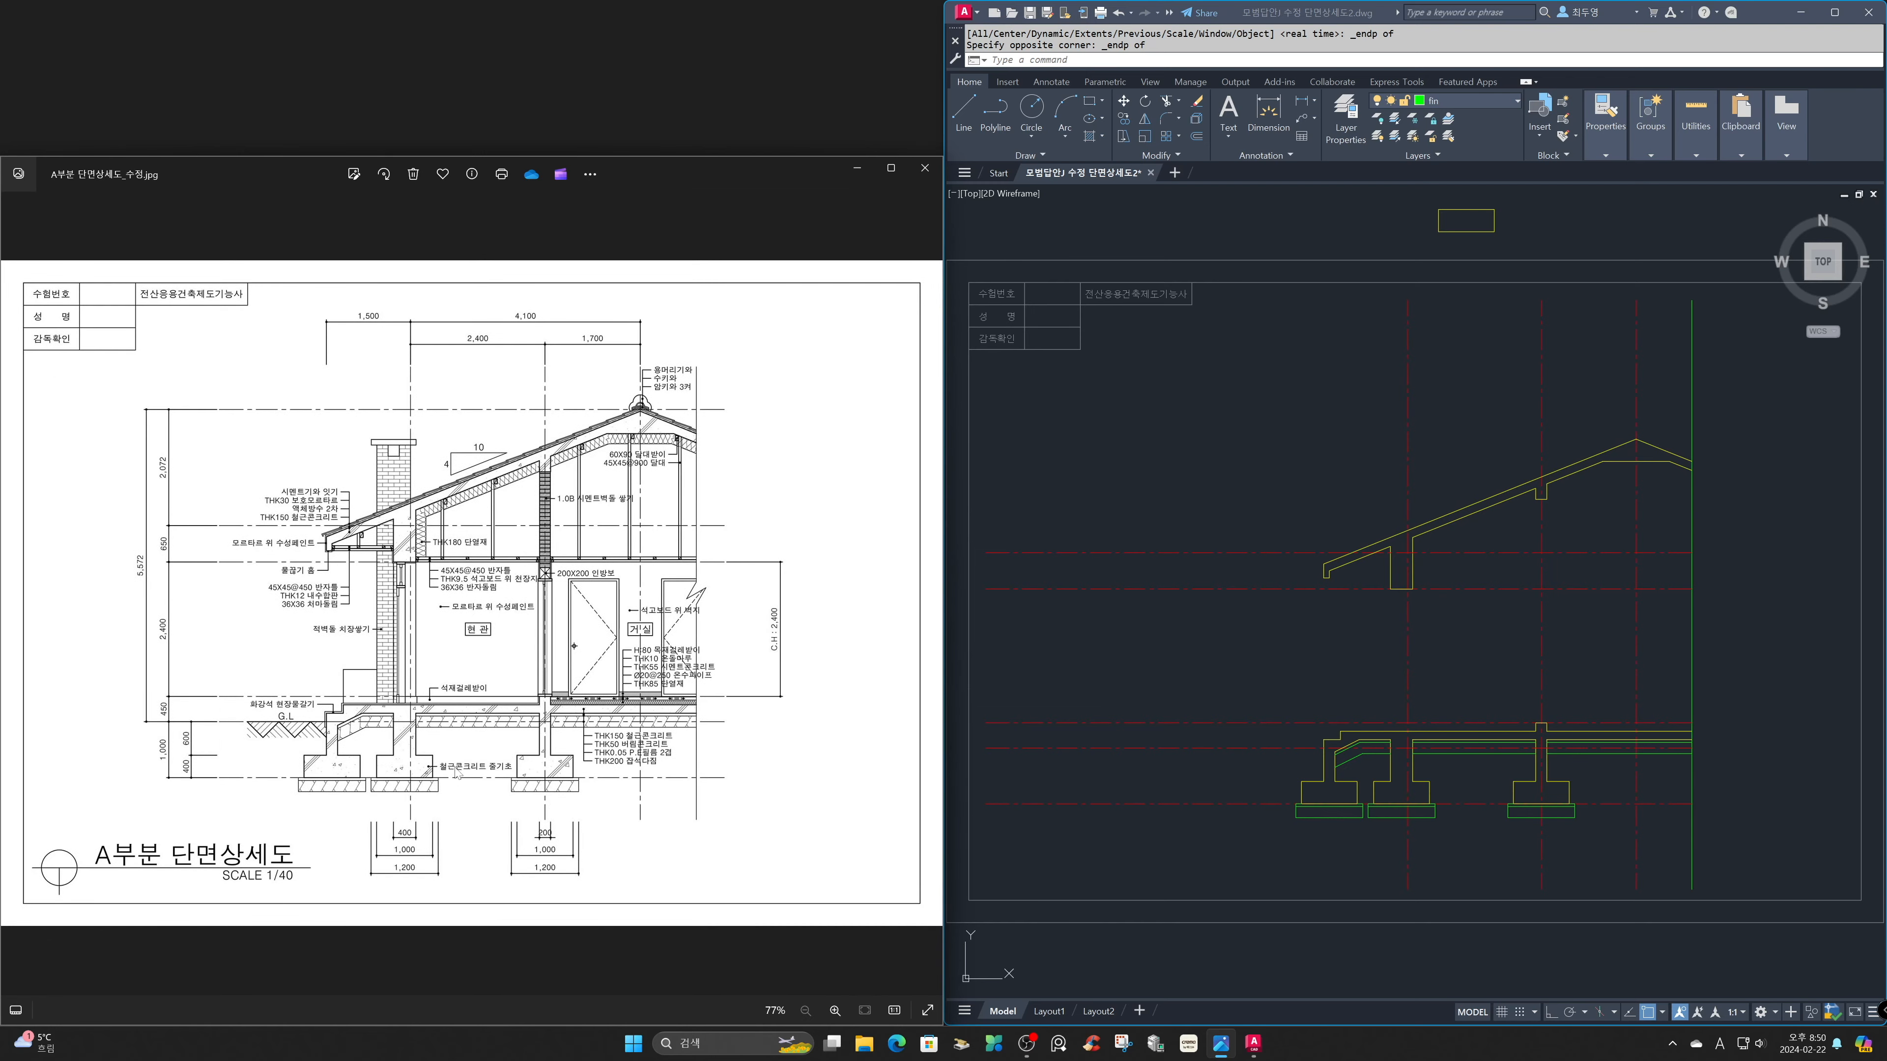
scroll(475, 757, "up", 4)
left_click_drag(516, 771, 445, 653)
scroll(474, 678, "up", 2)
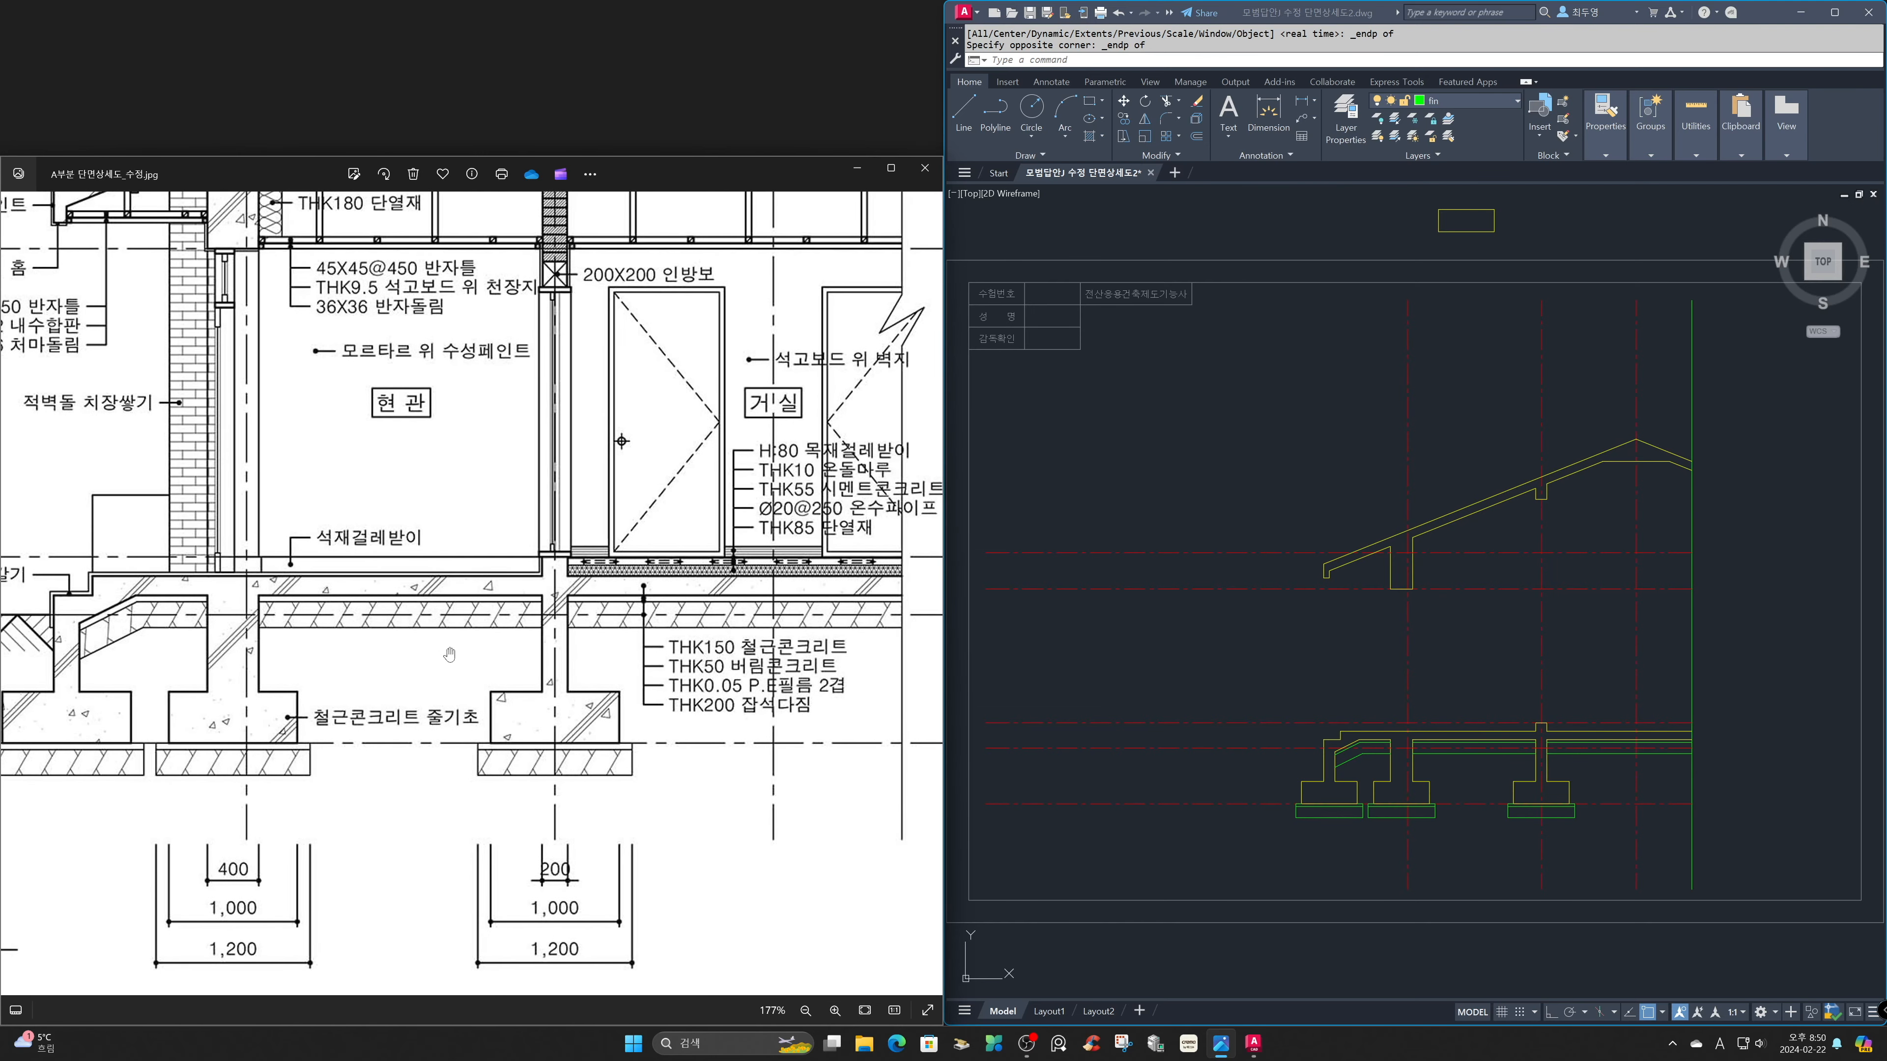
Offset the red ground-level line 100 downward, with the Offset layer option set to Current.
left_click(1136, 723)
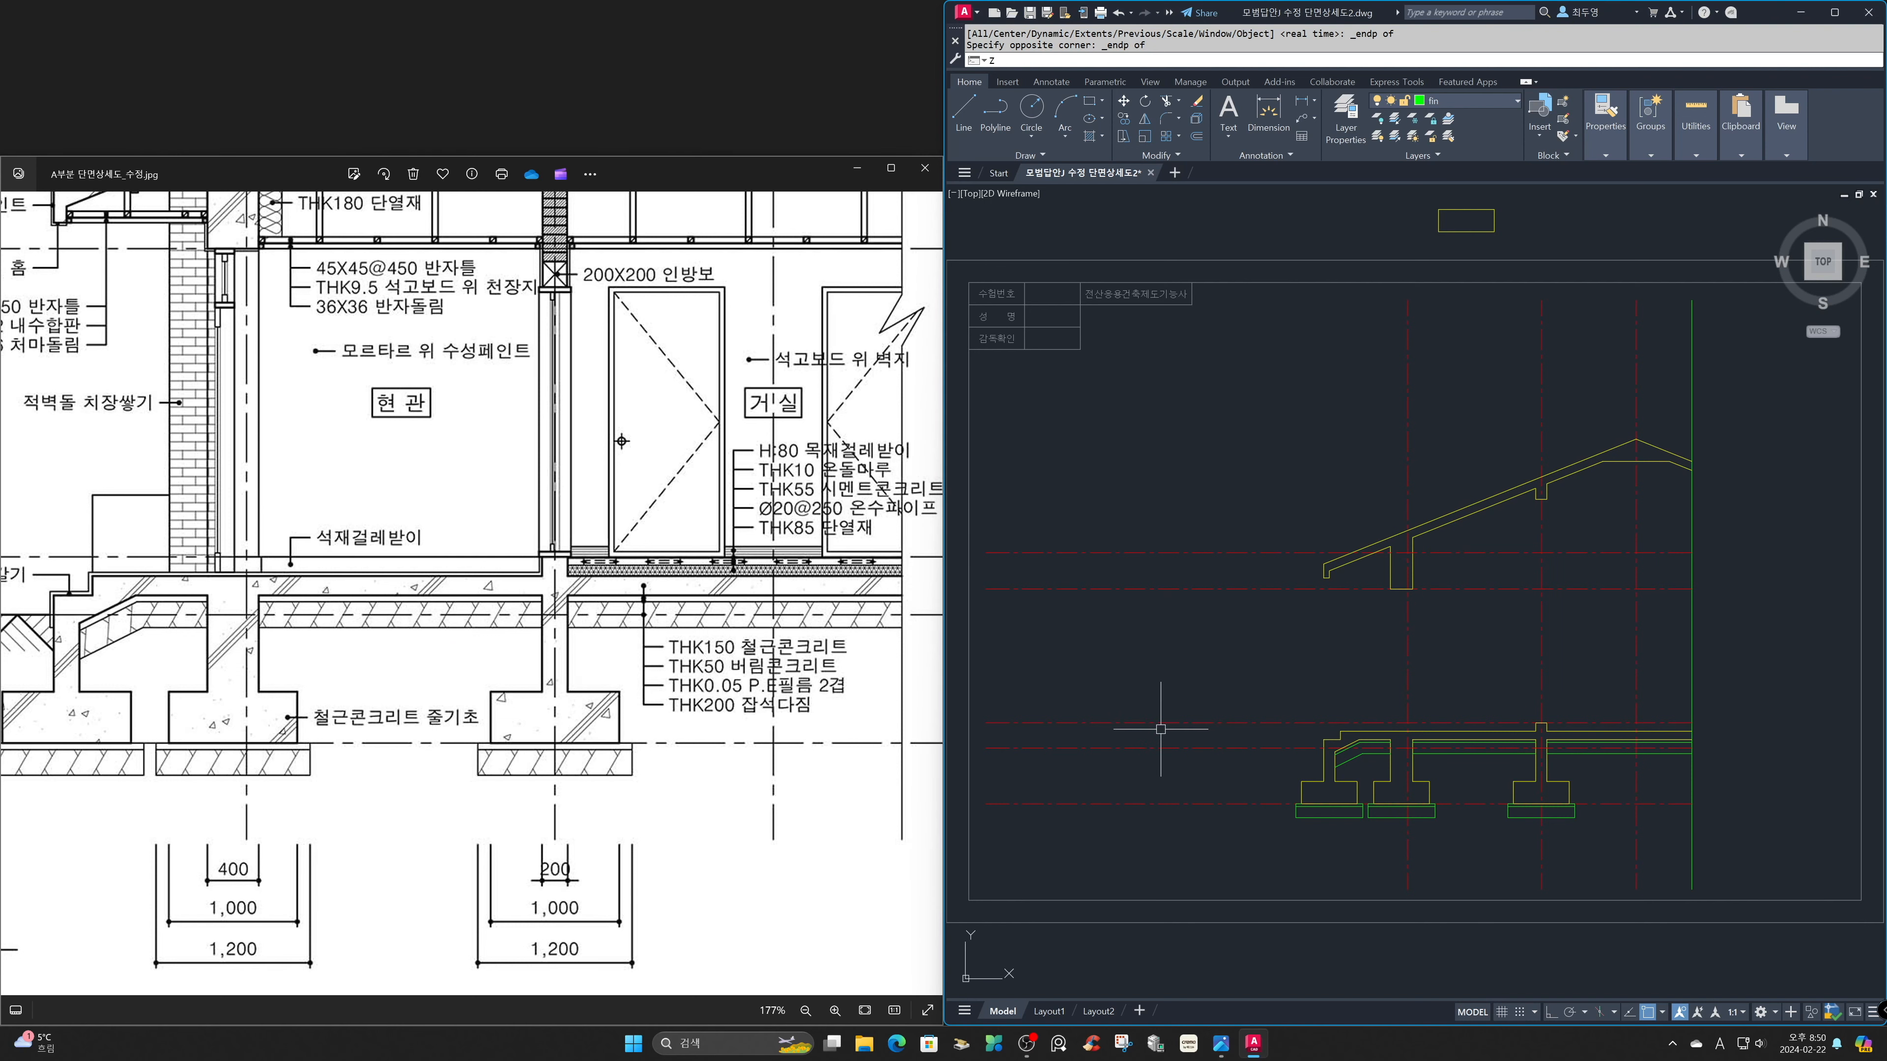
type("z")
key("Return")
left_click(1297, 698)
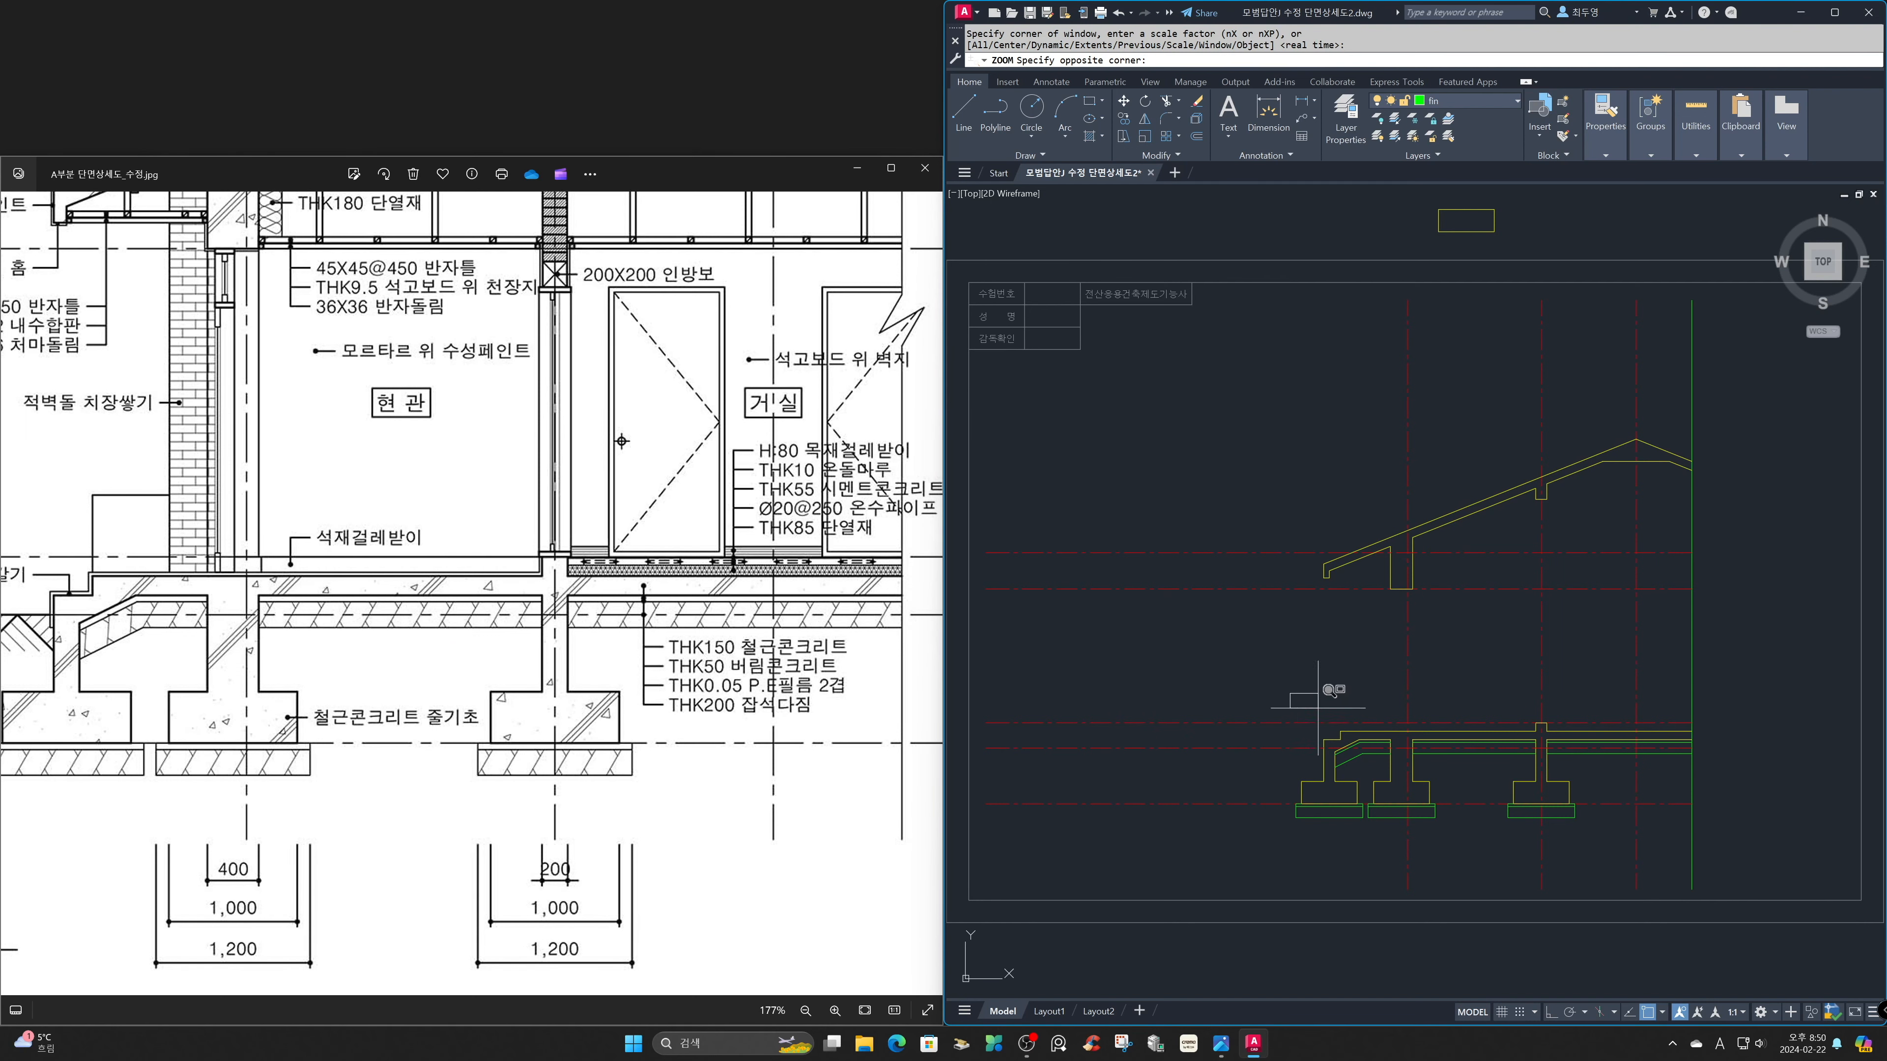
left_click(1544, 787)
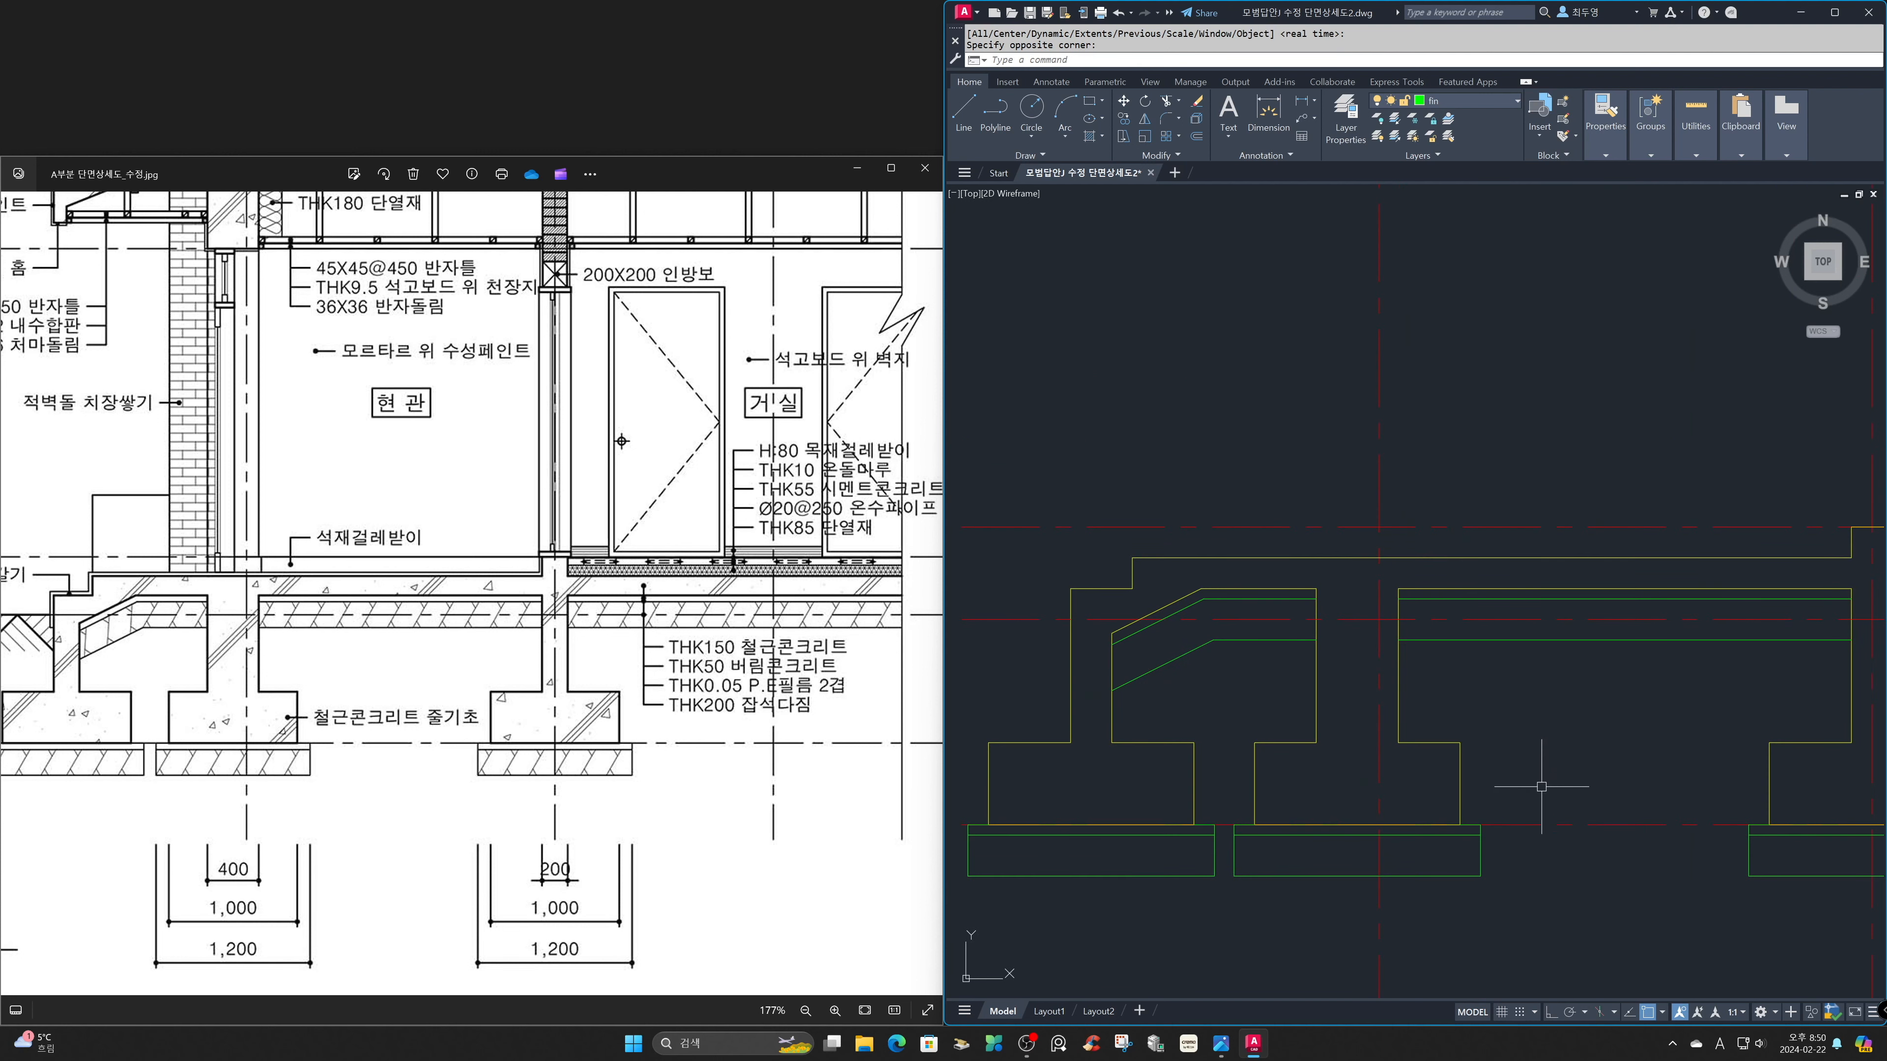
type("o")
key("Return")
type("L")
key("Return")
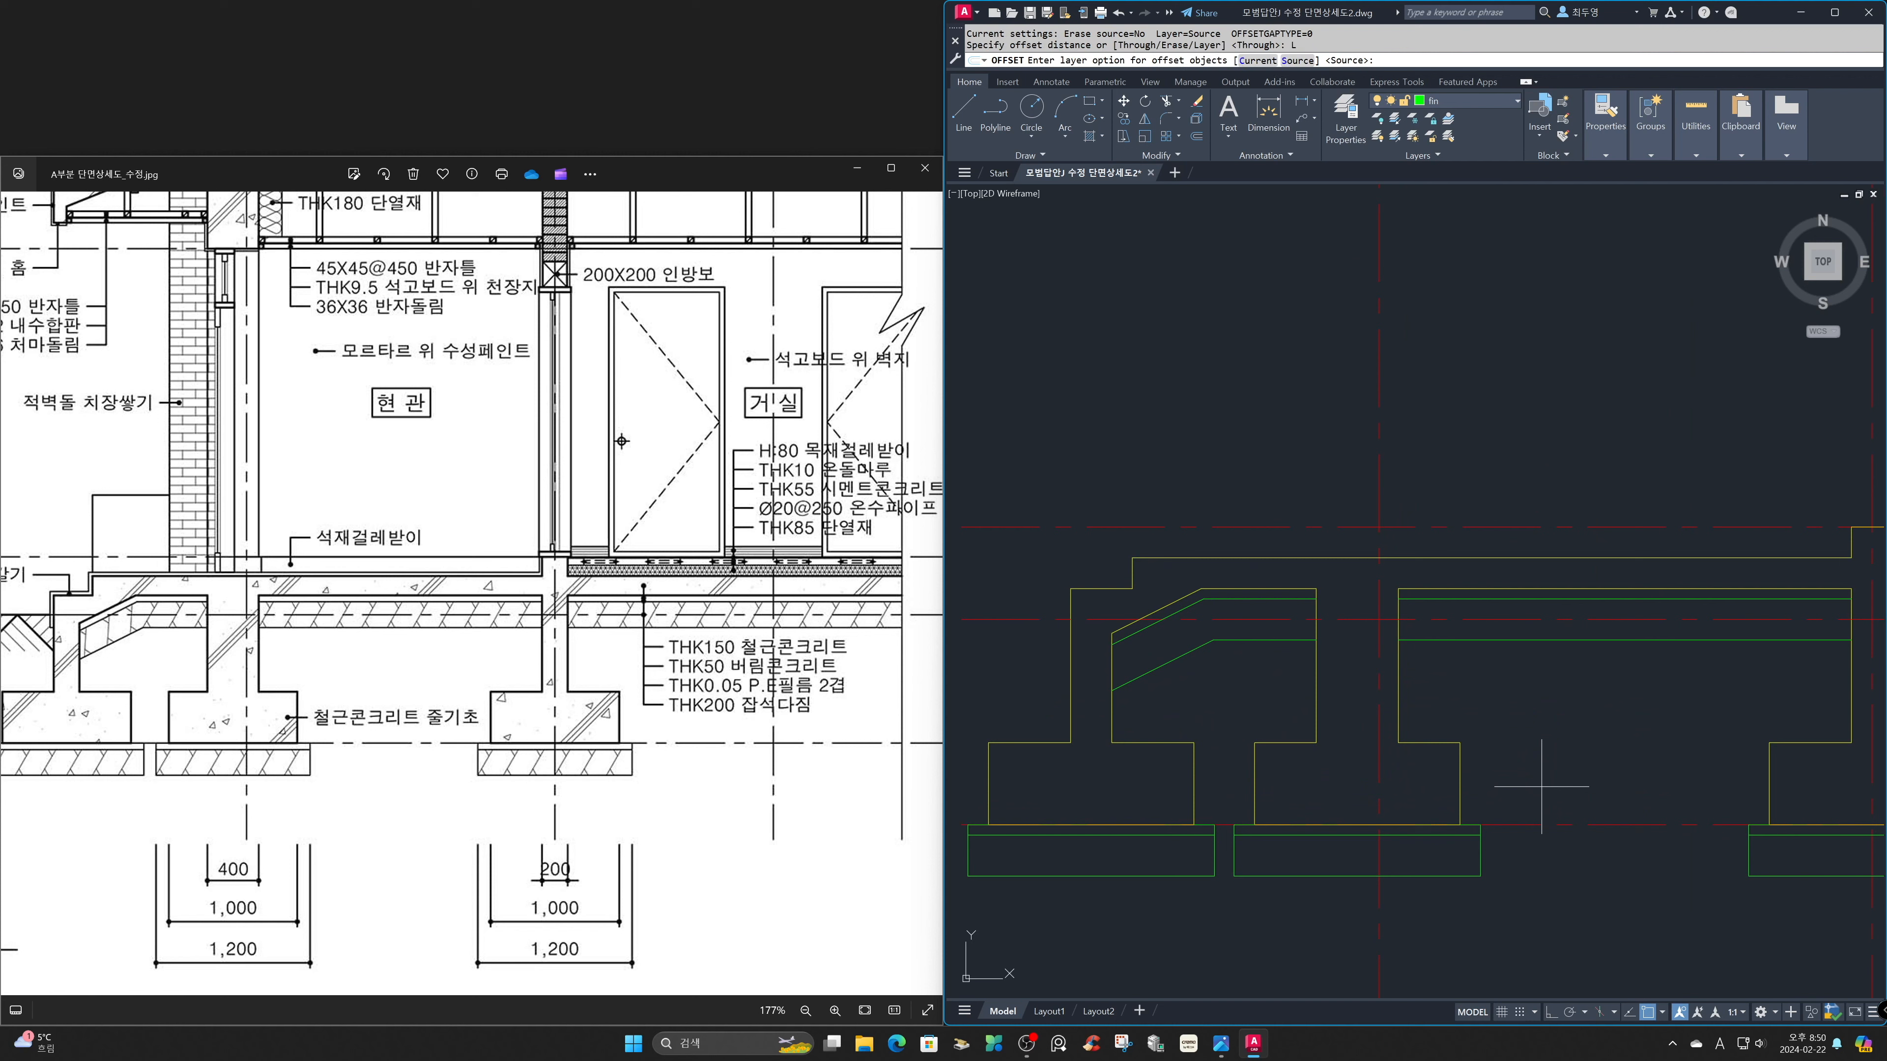
type("C")
key("Return")
type("100")
key("Return")
key("F3")
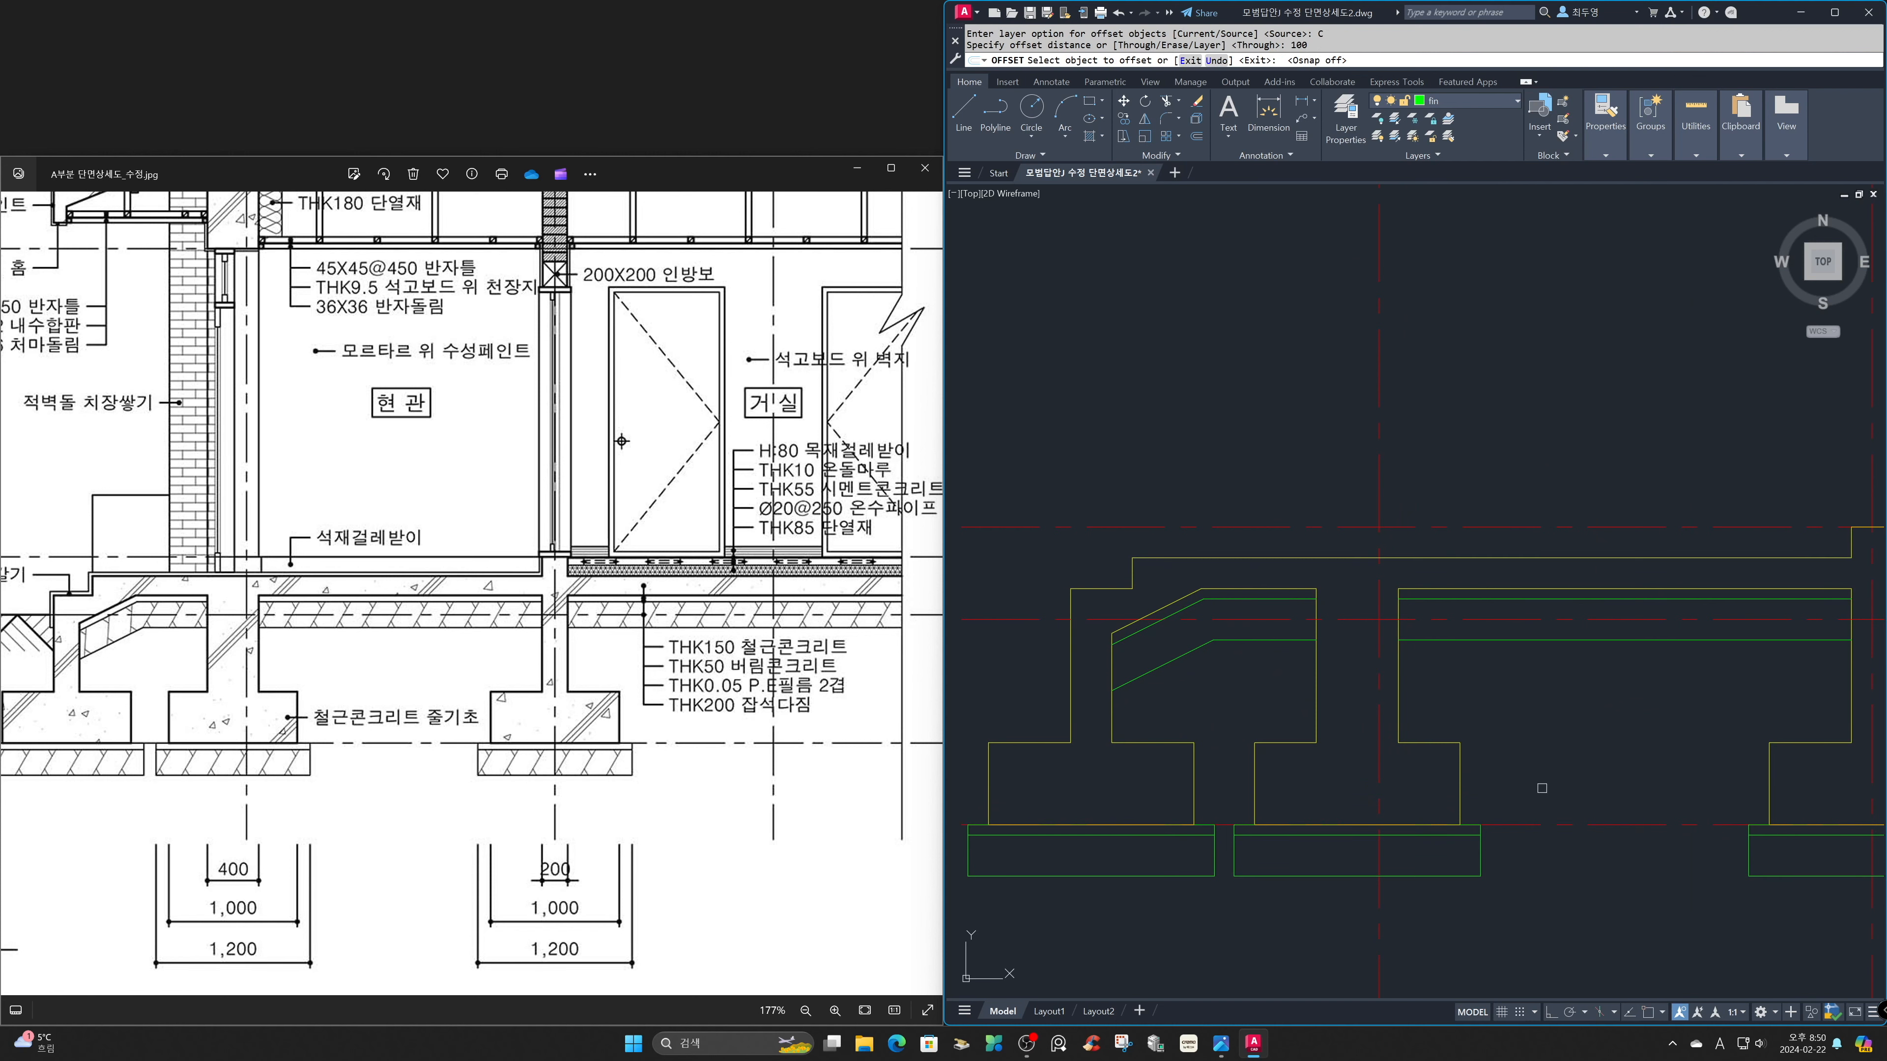
left_click(1008, 620)
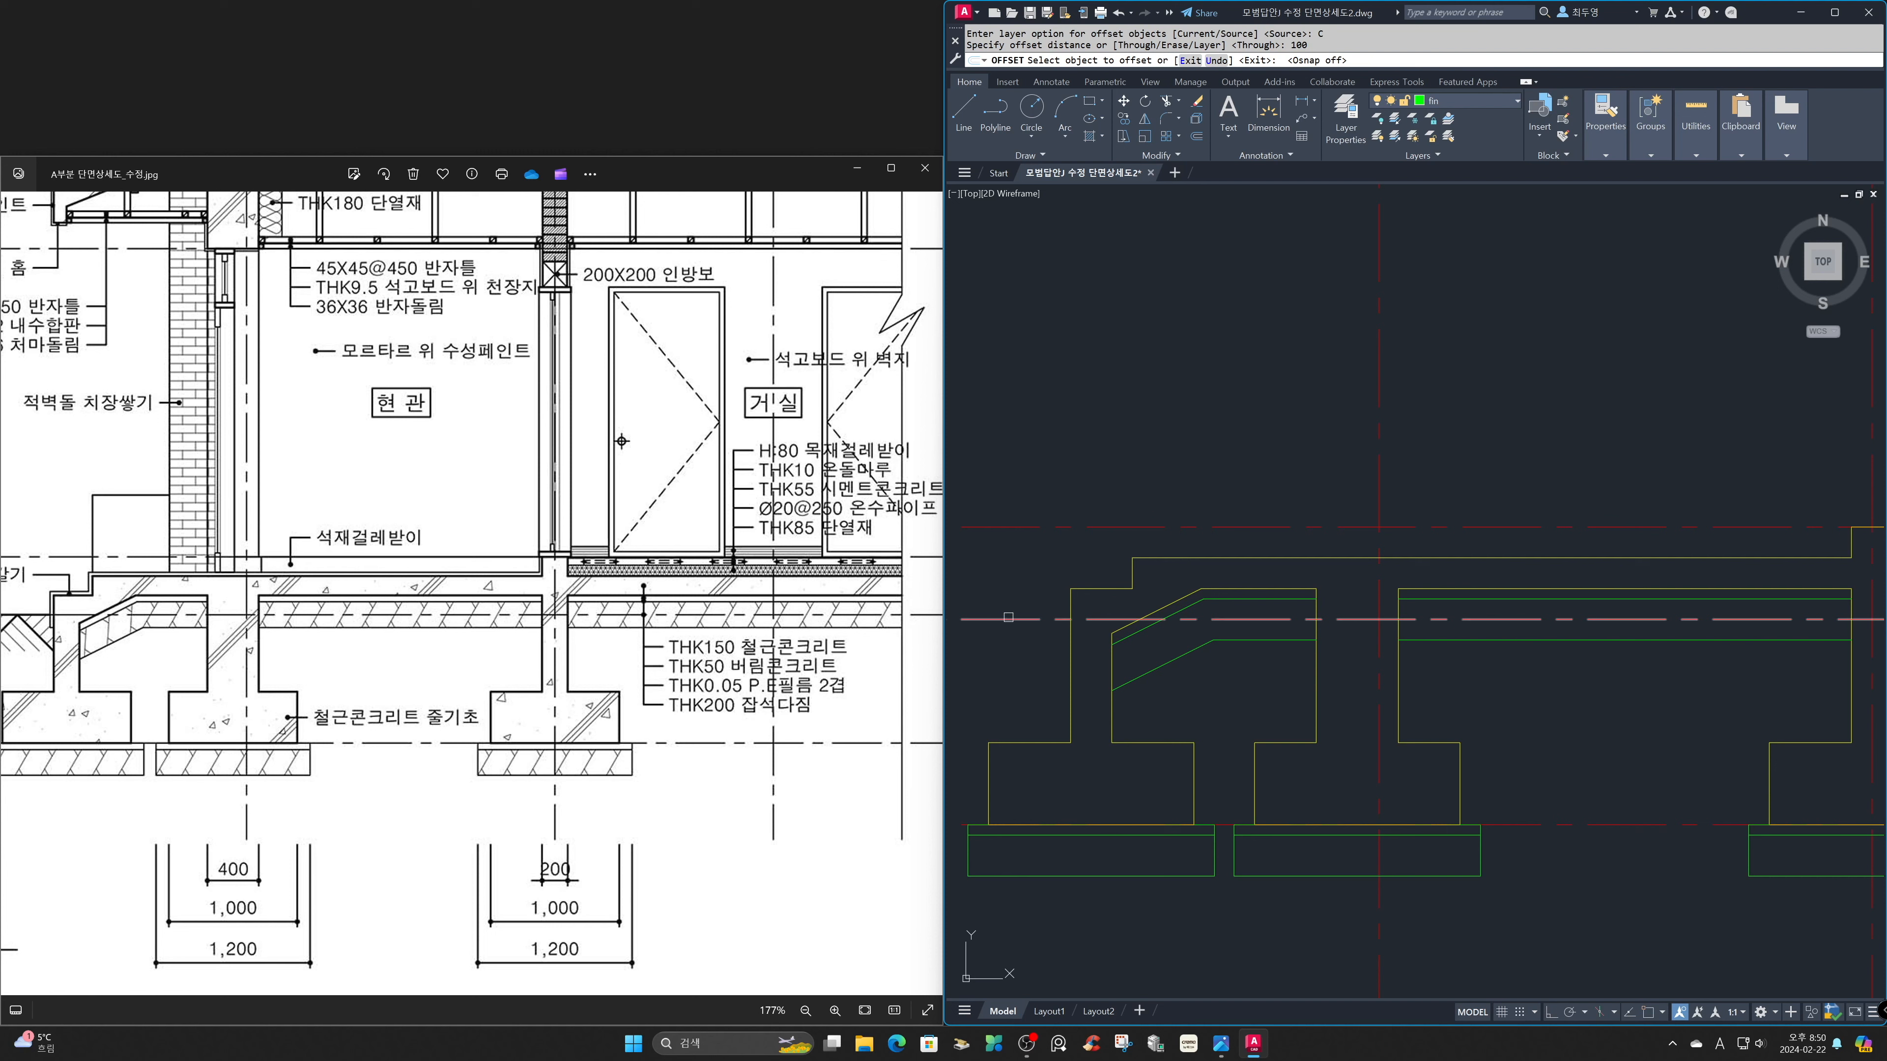
left_click(997, 666)
key("Return")
key("Return")
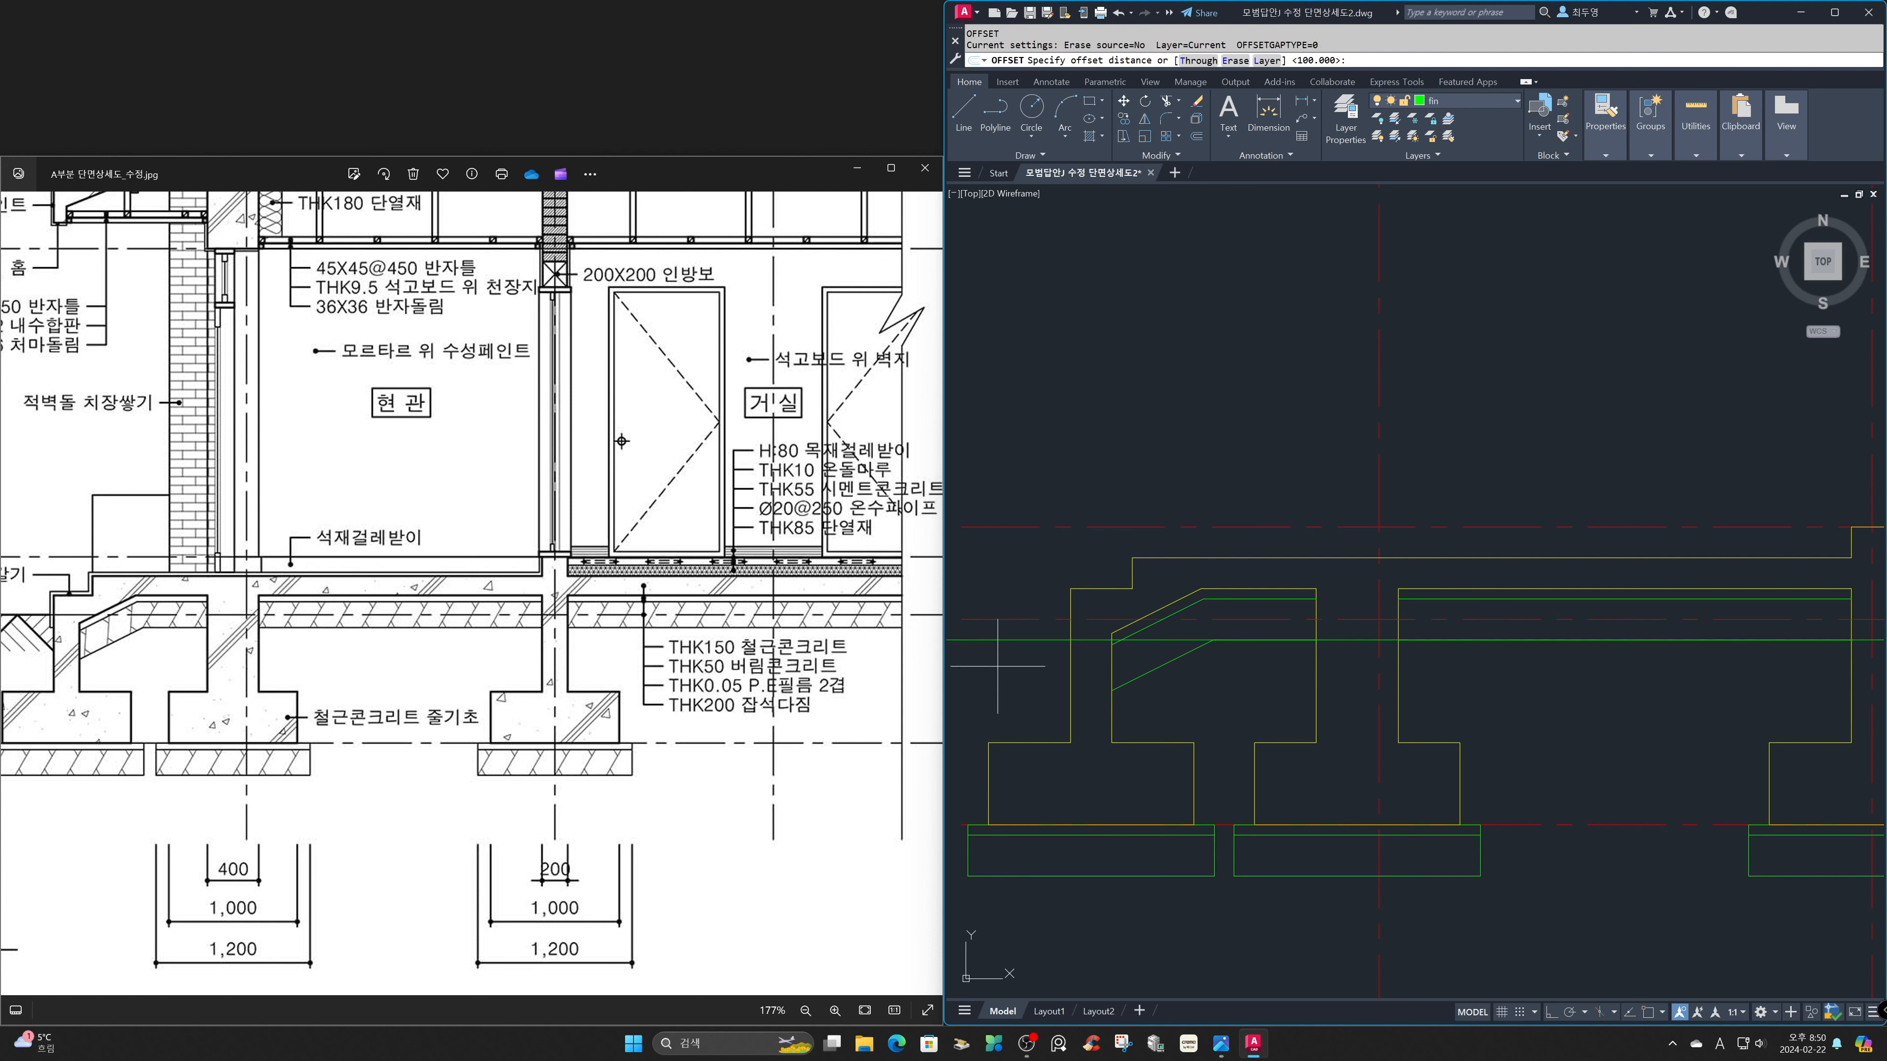
Offset the entrance step's outer side, tread and riser and the floor slab's upper edge 30 outward.
key("Return")
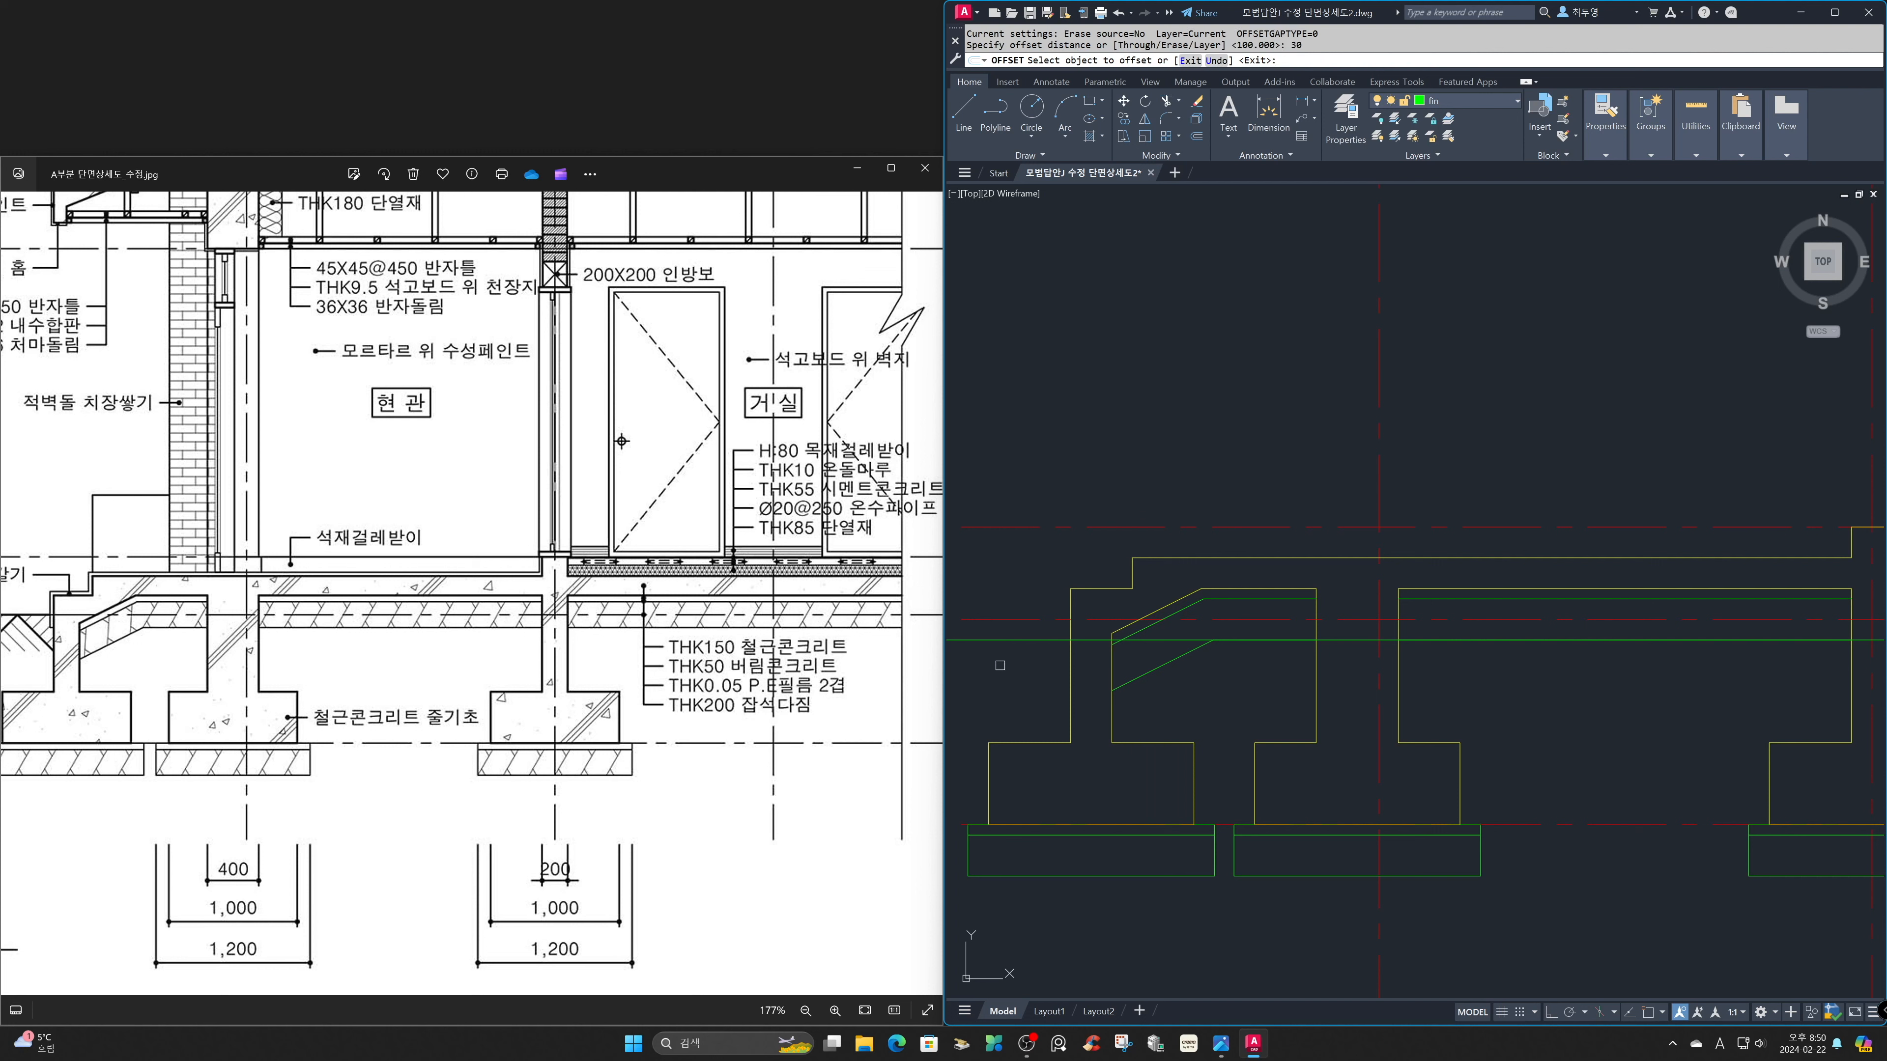
left_click(1068, 605)
left_click(1053, 603)
left_click(1096, 587)
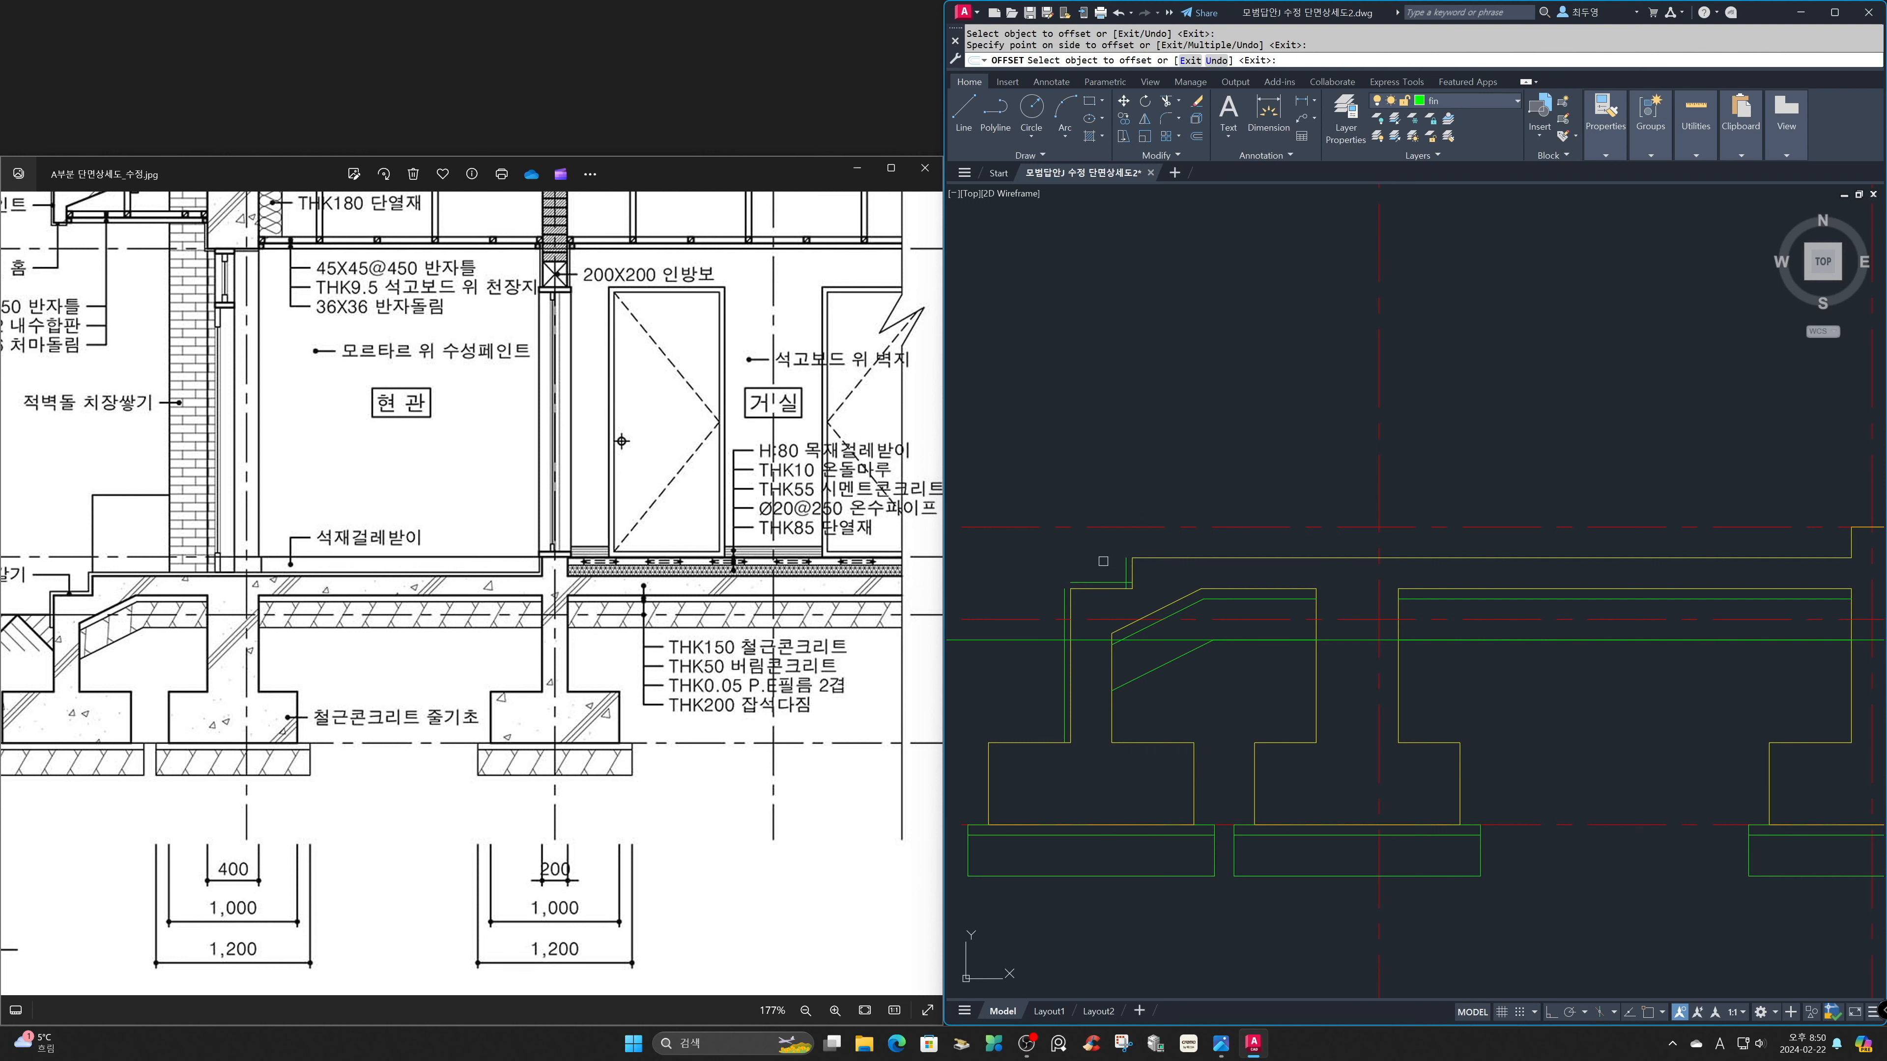
left_click(1173, 540)
key("Return")
key("Return")
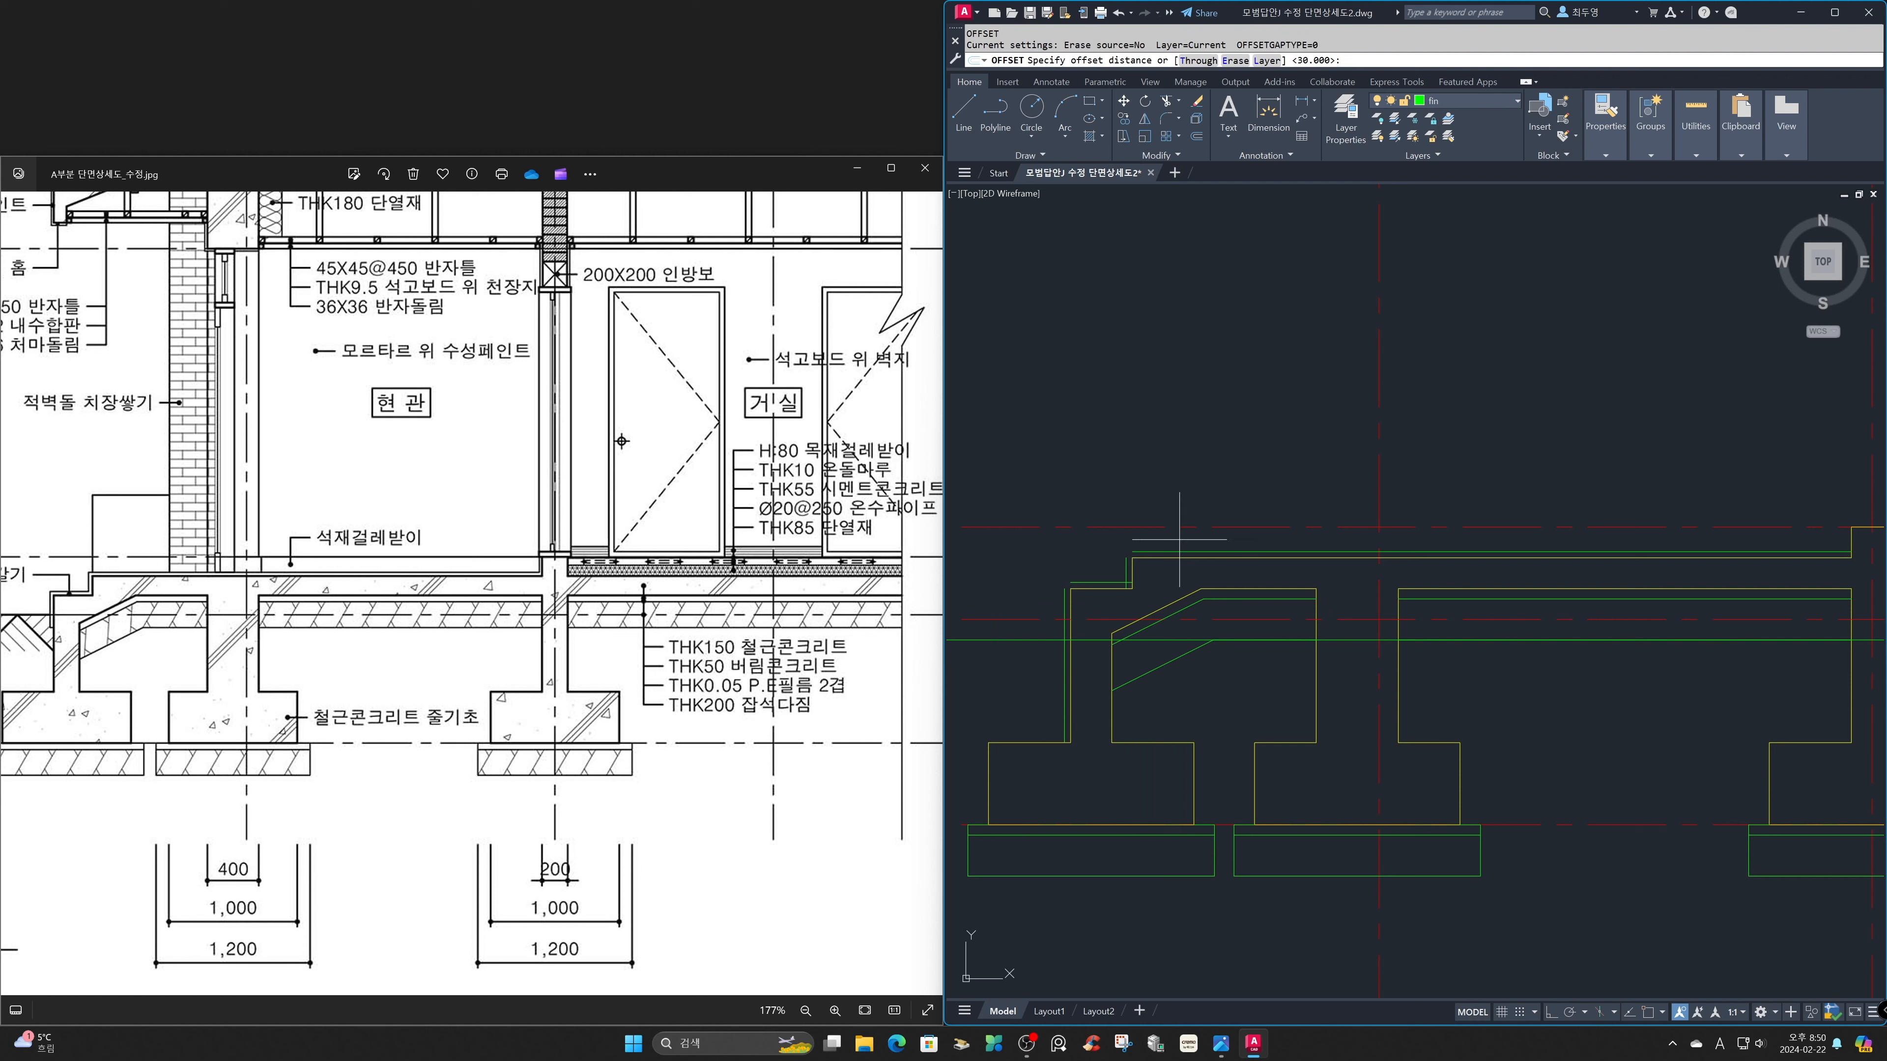
Offset the left face of the raised wall base at the slab's interior wall 20 to the left.
key("Return")
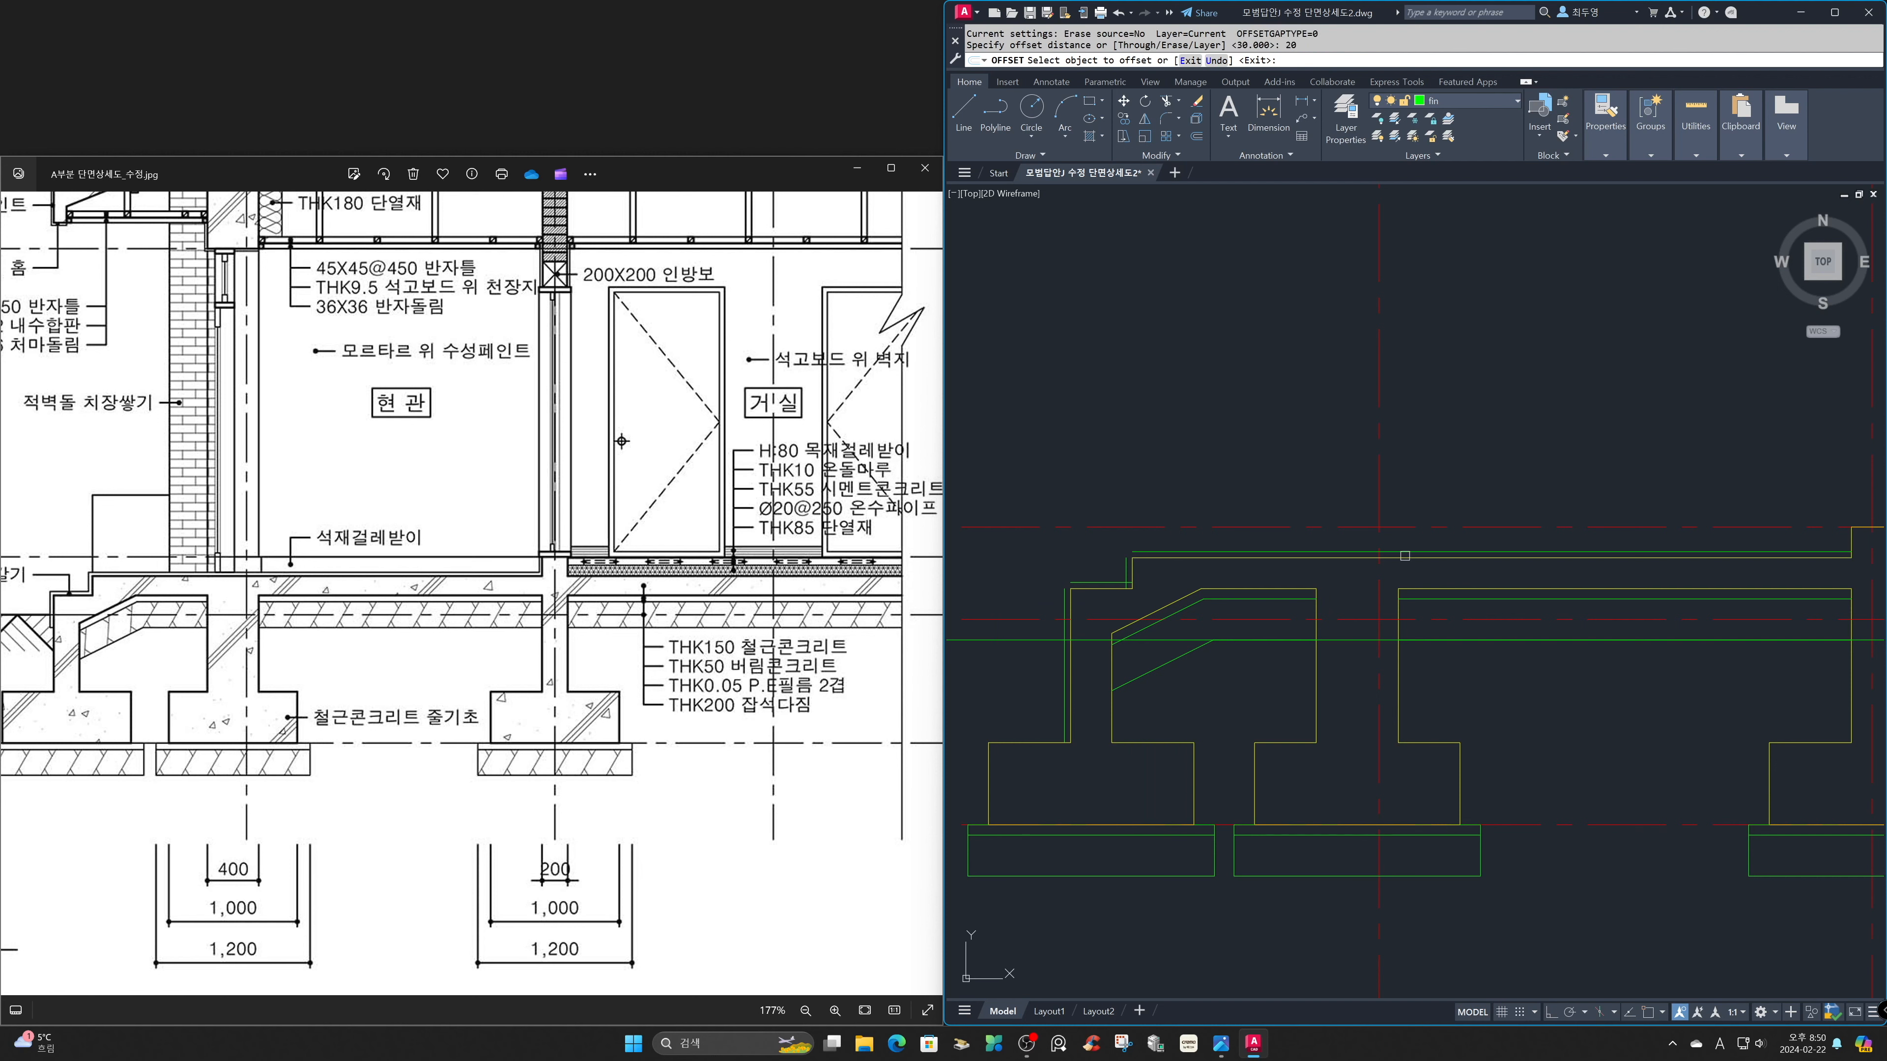
left_click(1849, 547)
left_click(1835, 541)
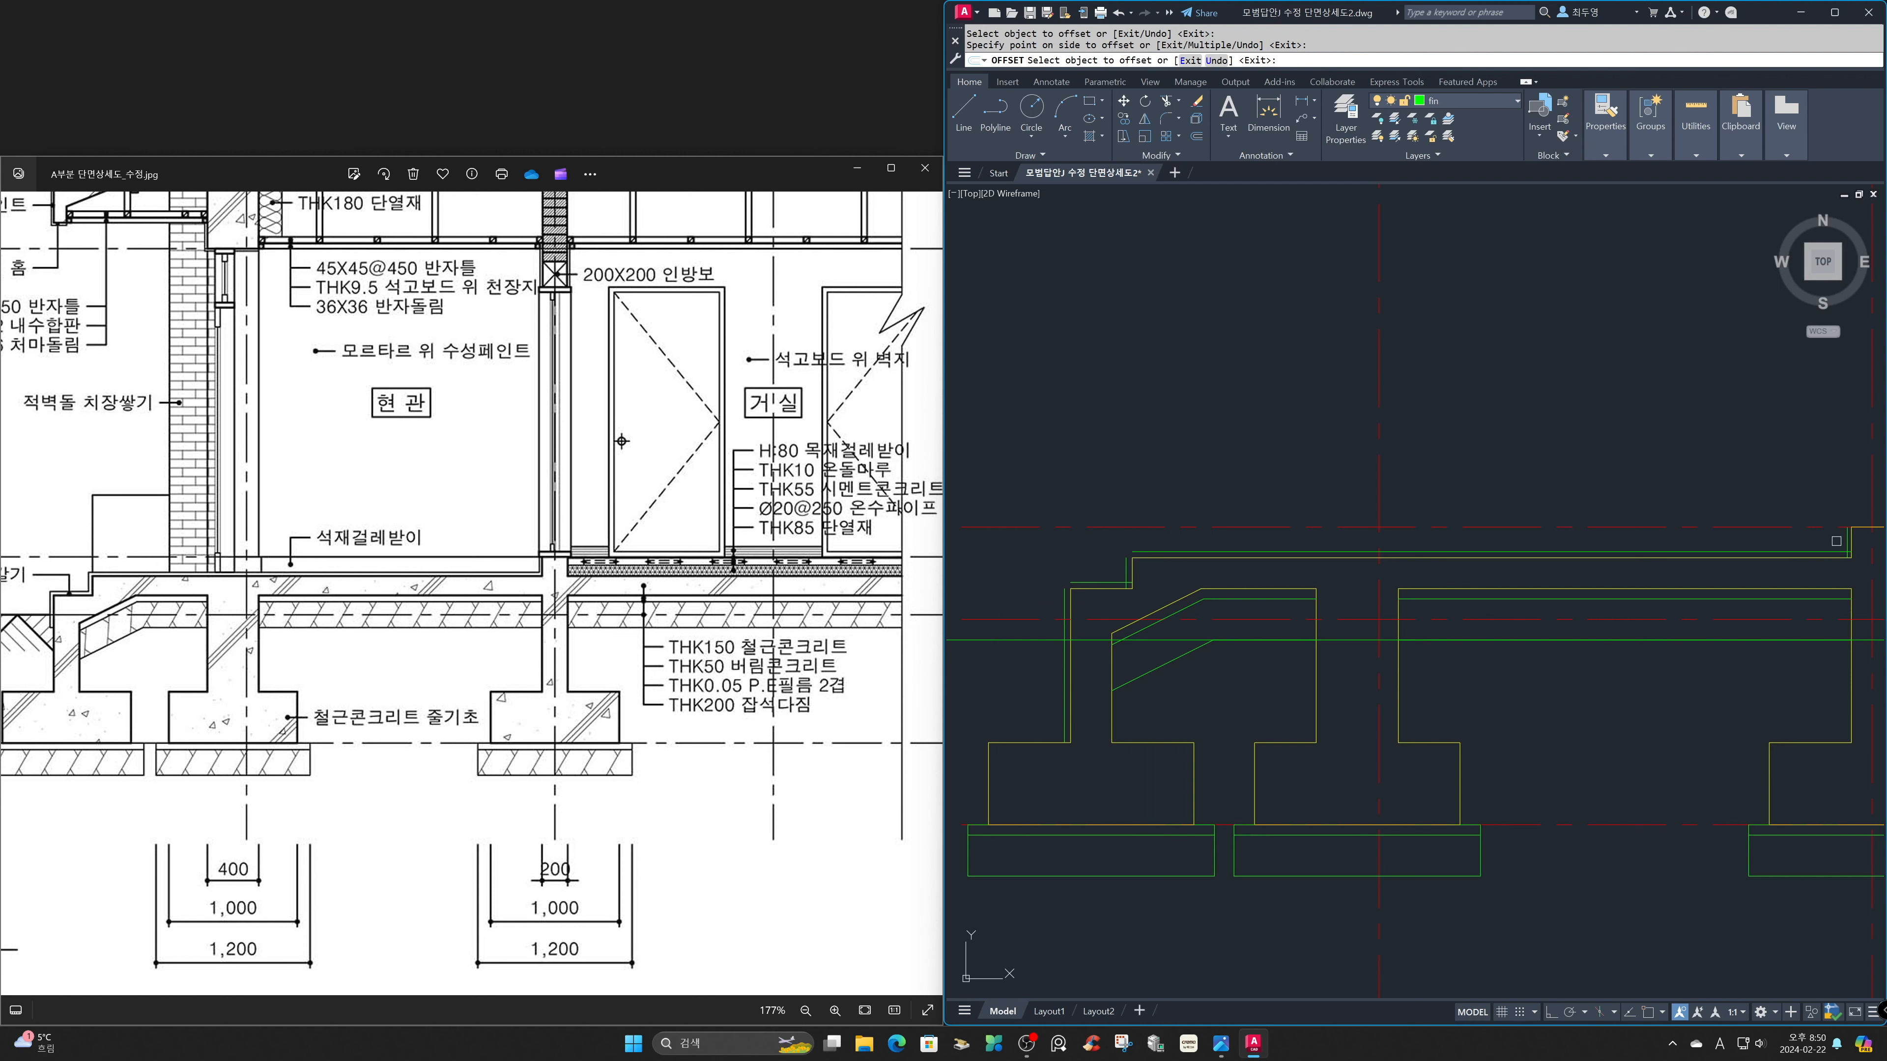
Draw a short line from the wall base's top-left corner to the upper end of its finish line.
type("z")
key("Return")
left_click(1776, 491)
left_click(1867, 592)
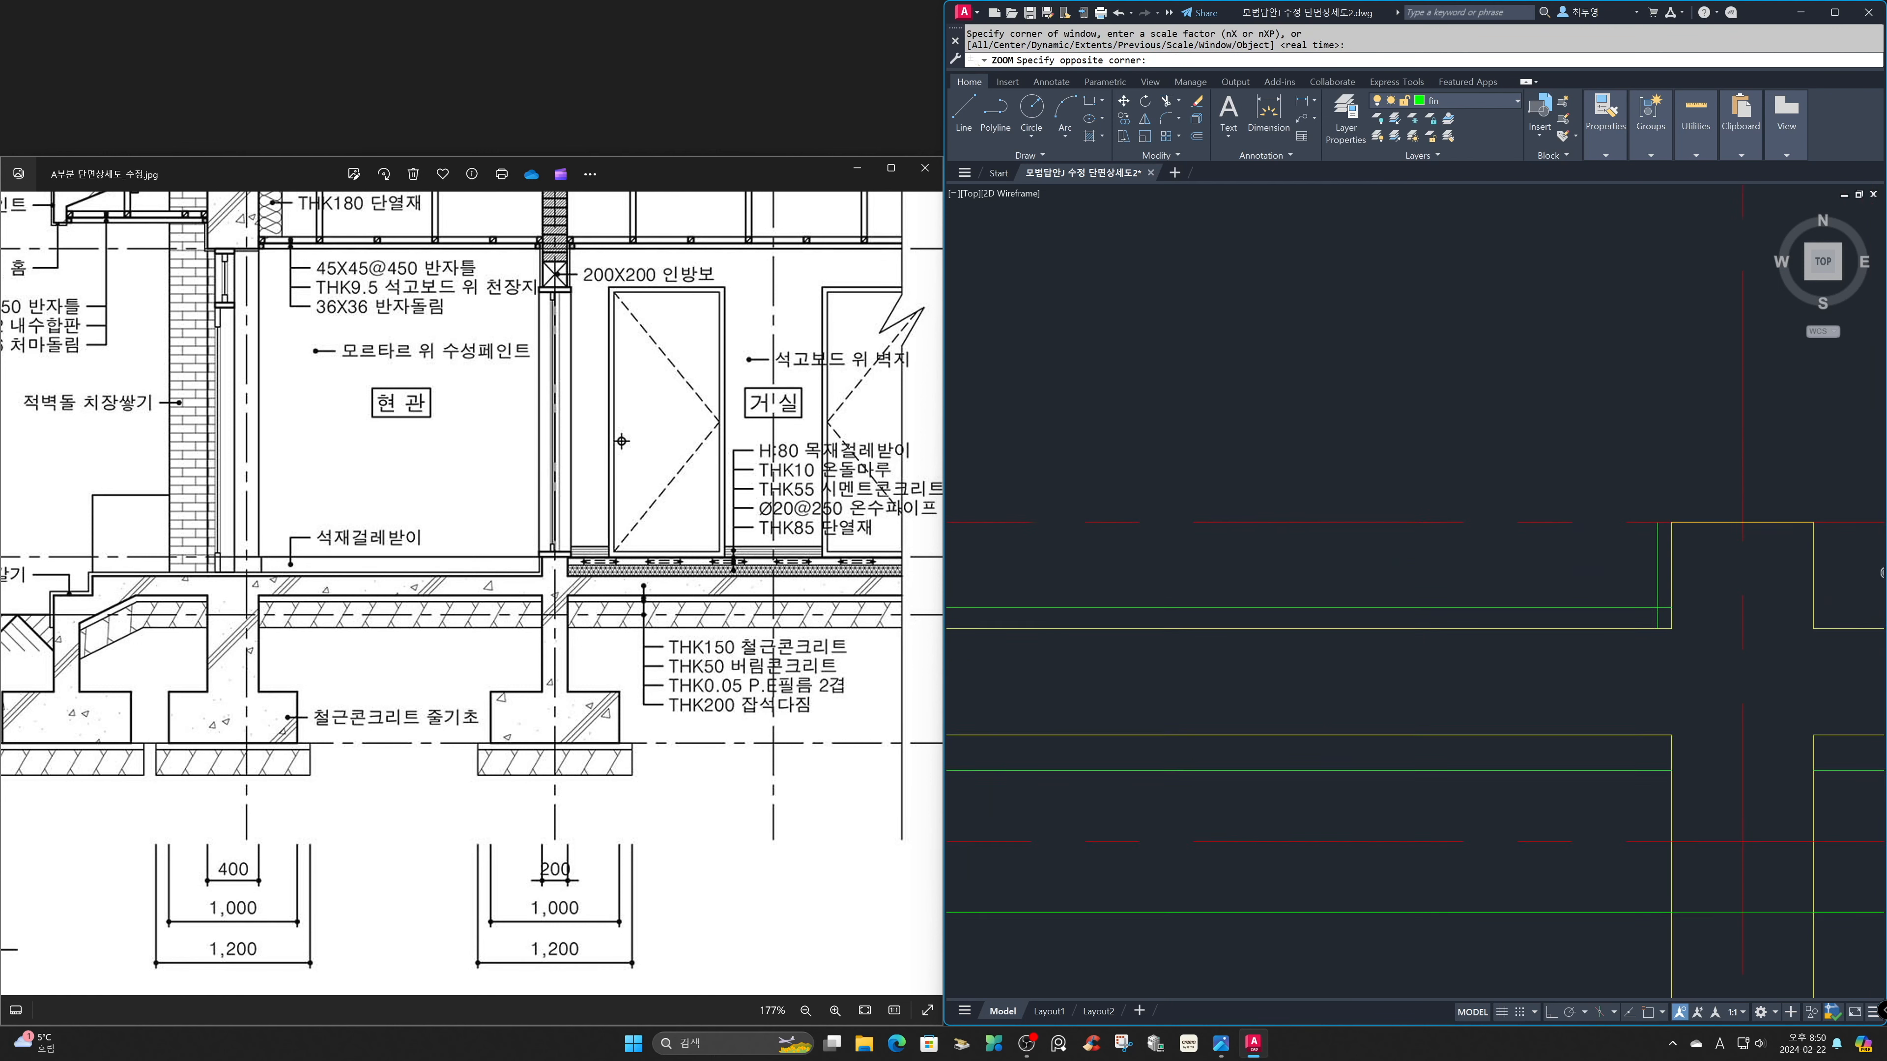
type("l")
key("Return")
left_click(1606, 479)
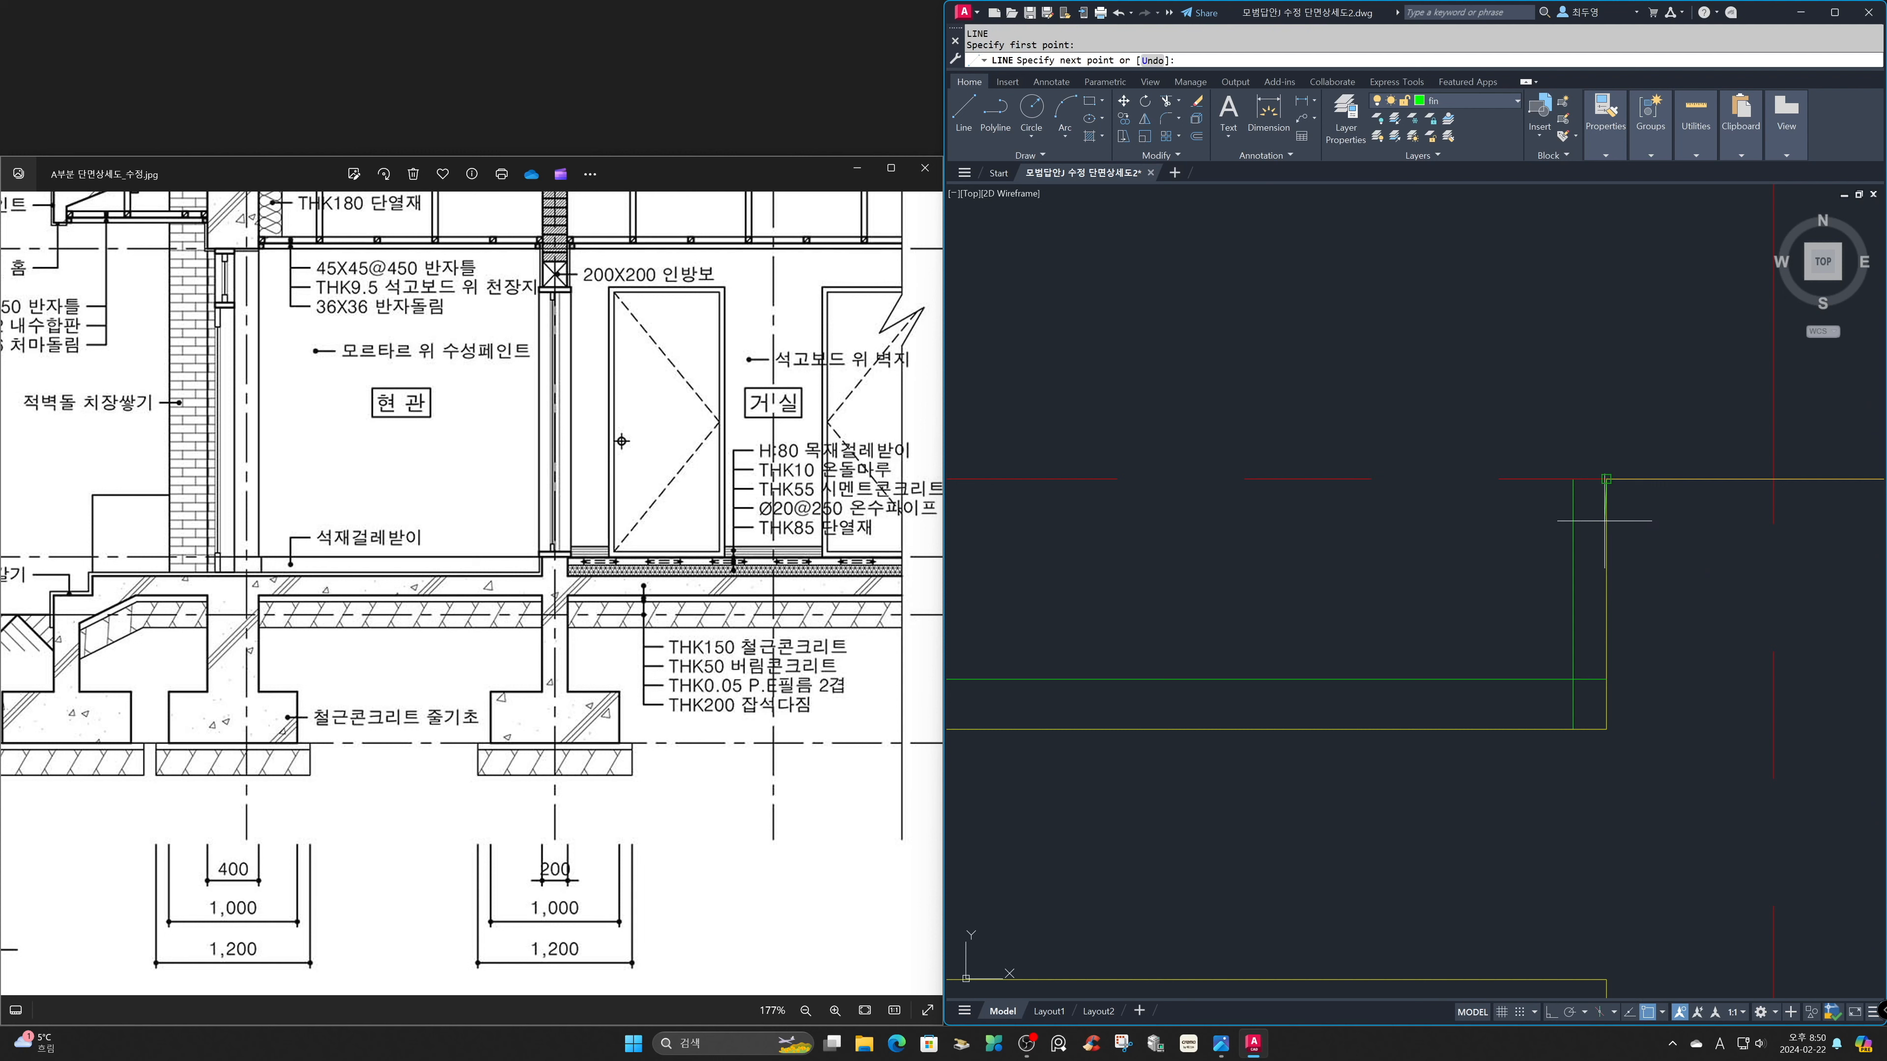
left_click(1573, 479)
key("Return")
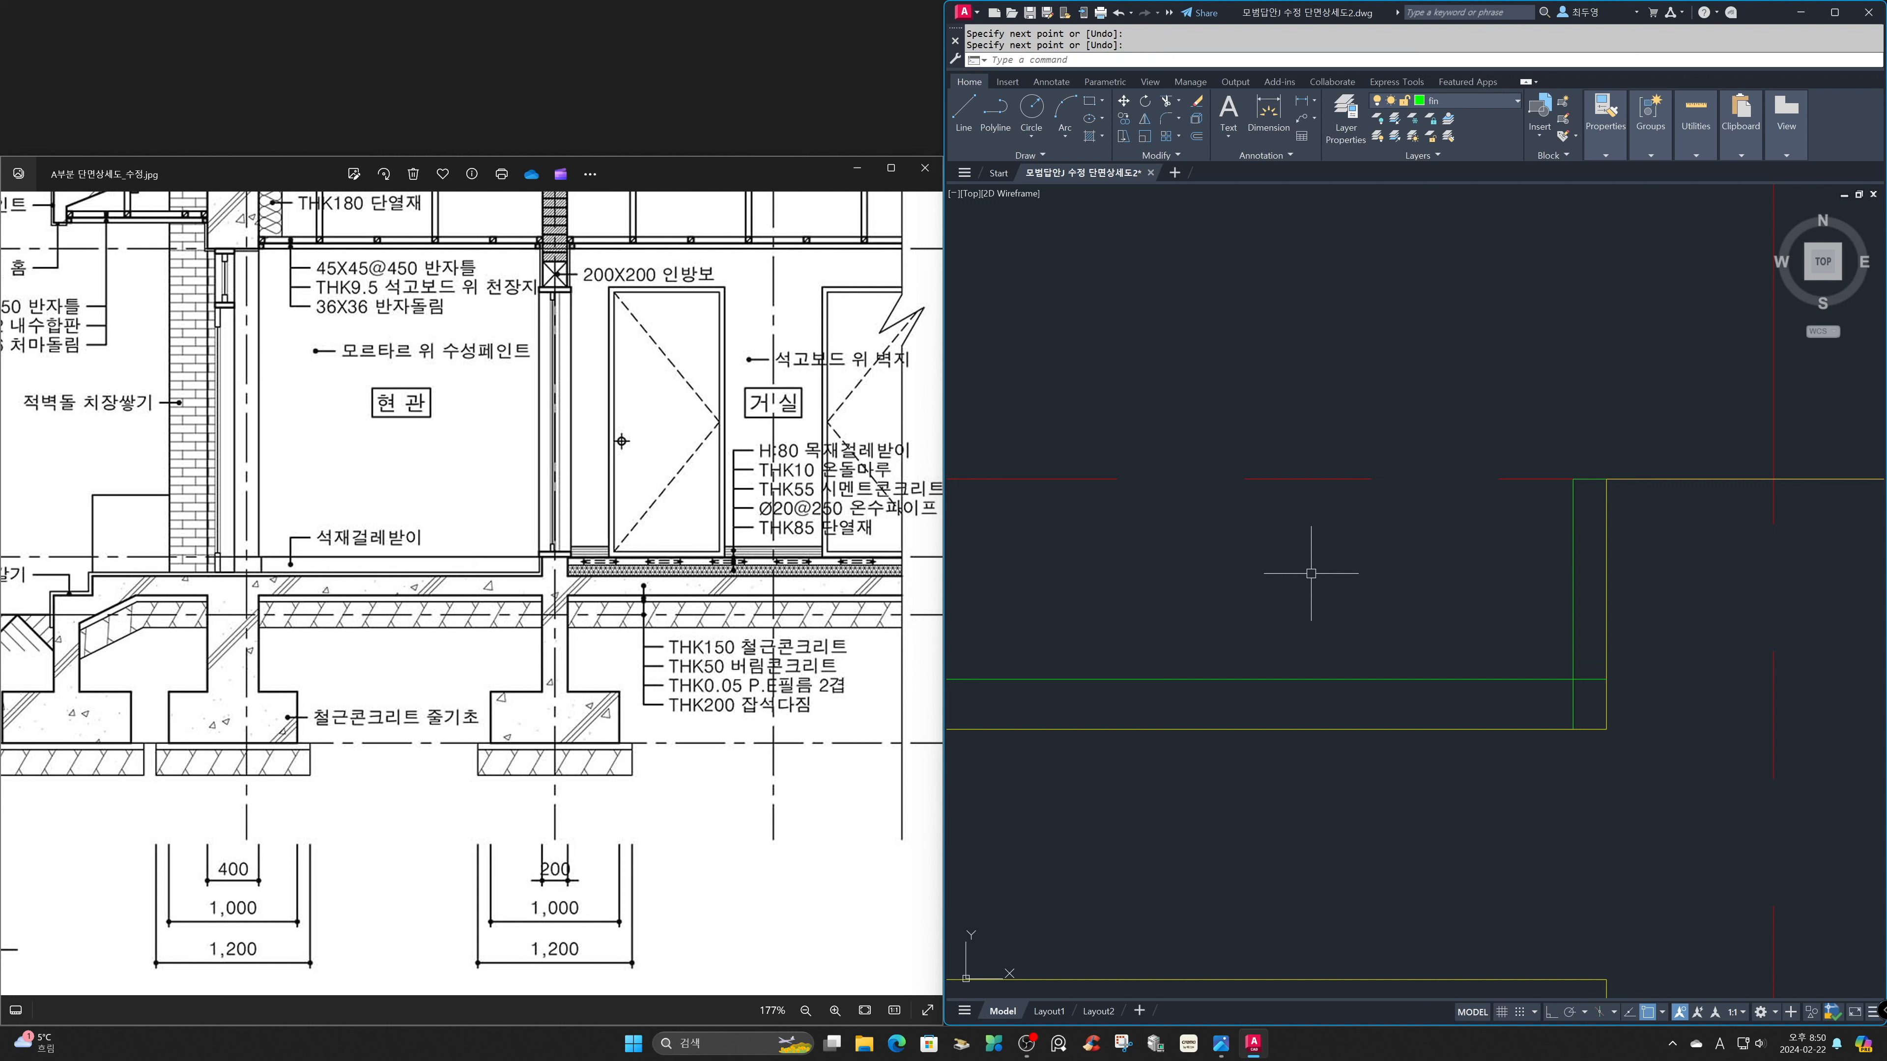
Fillet the wall base's vertical finish line with the floor finish line at radius 0, using the Multiple option.
type("f")
key("Return")
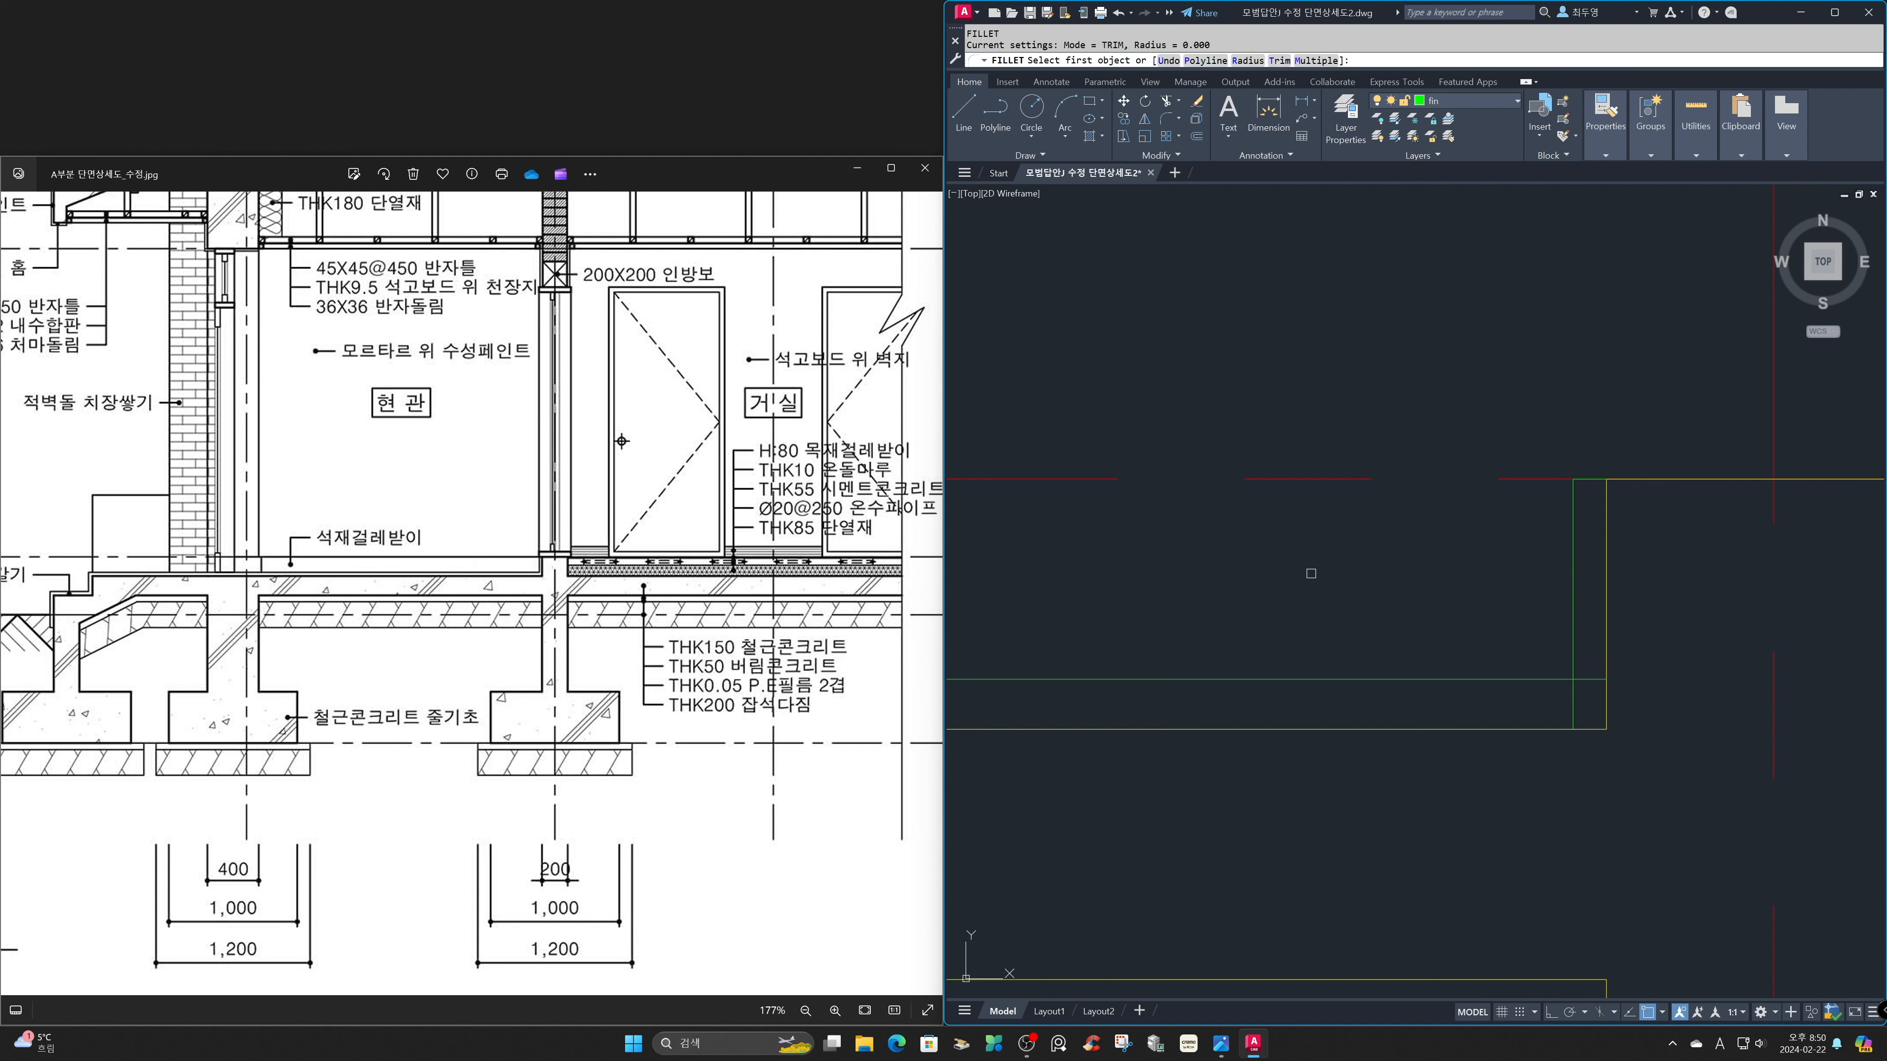
key("Return")
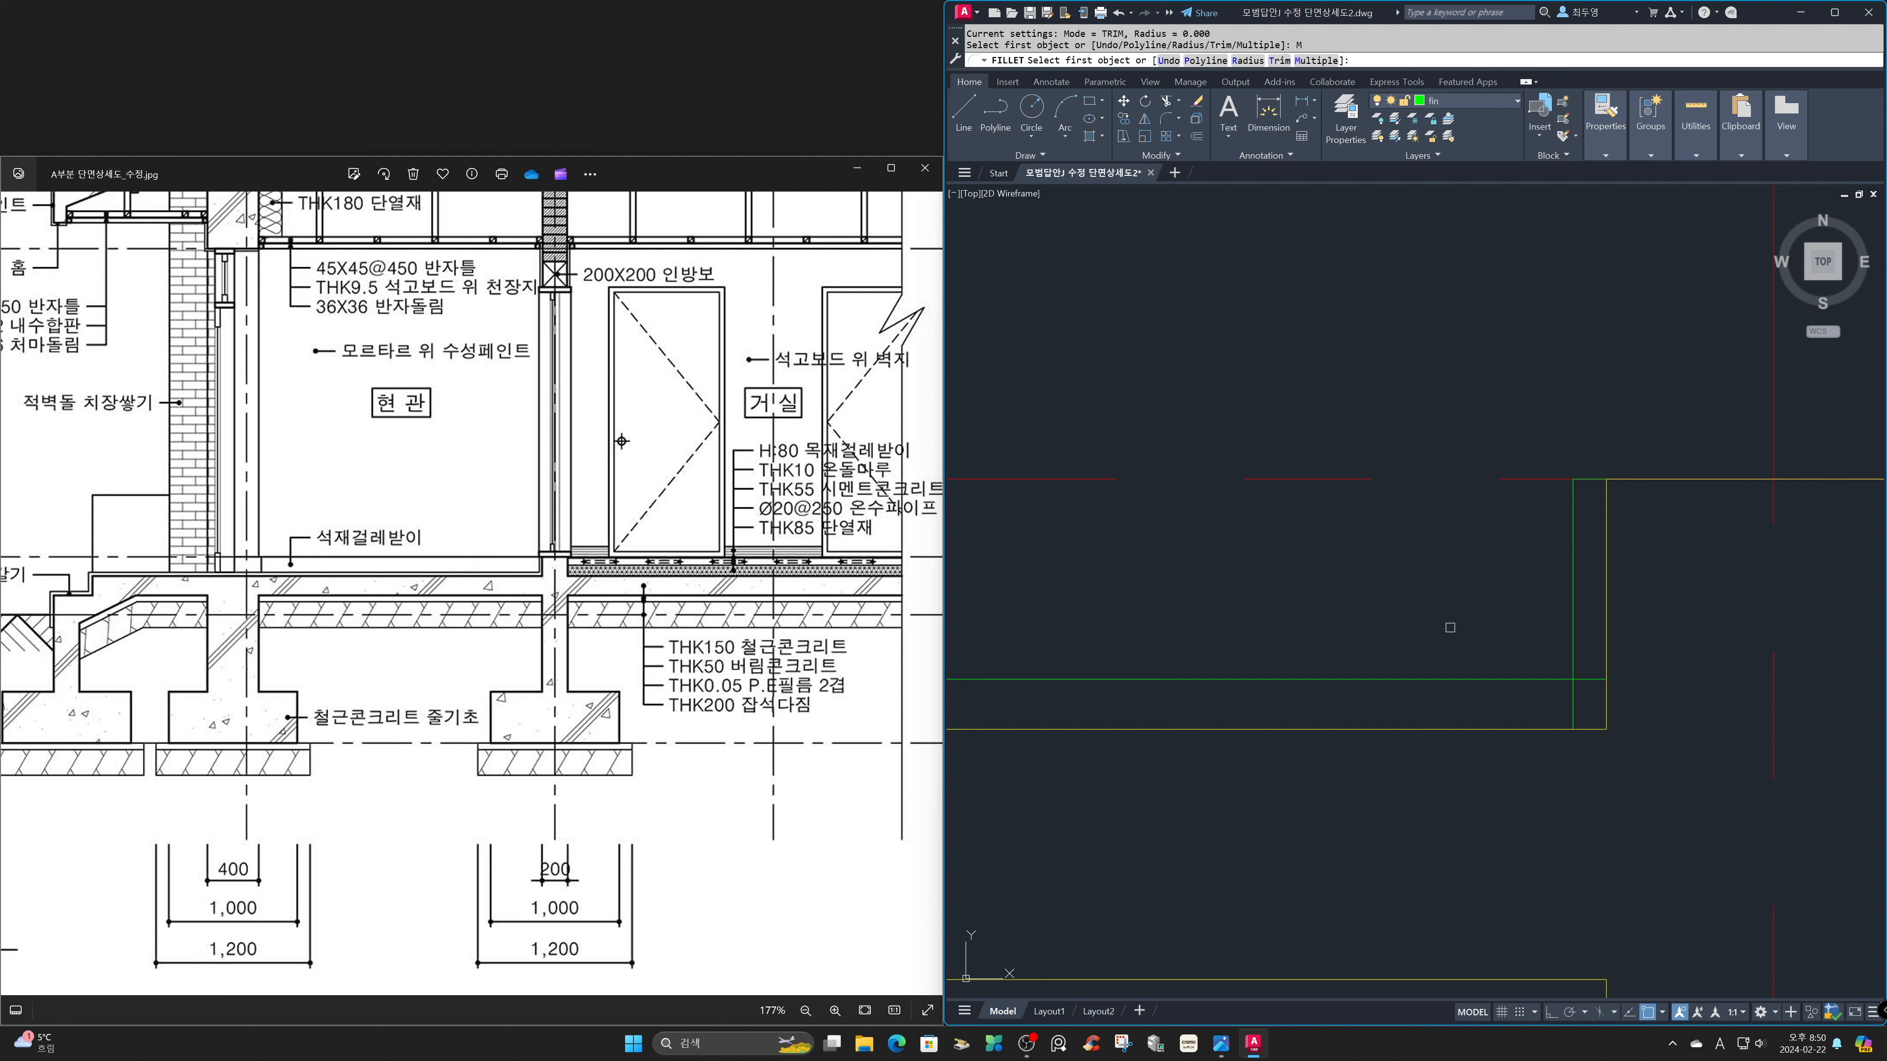
left_click(1573, 647)
left_click(1547, 679)
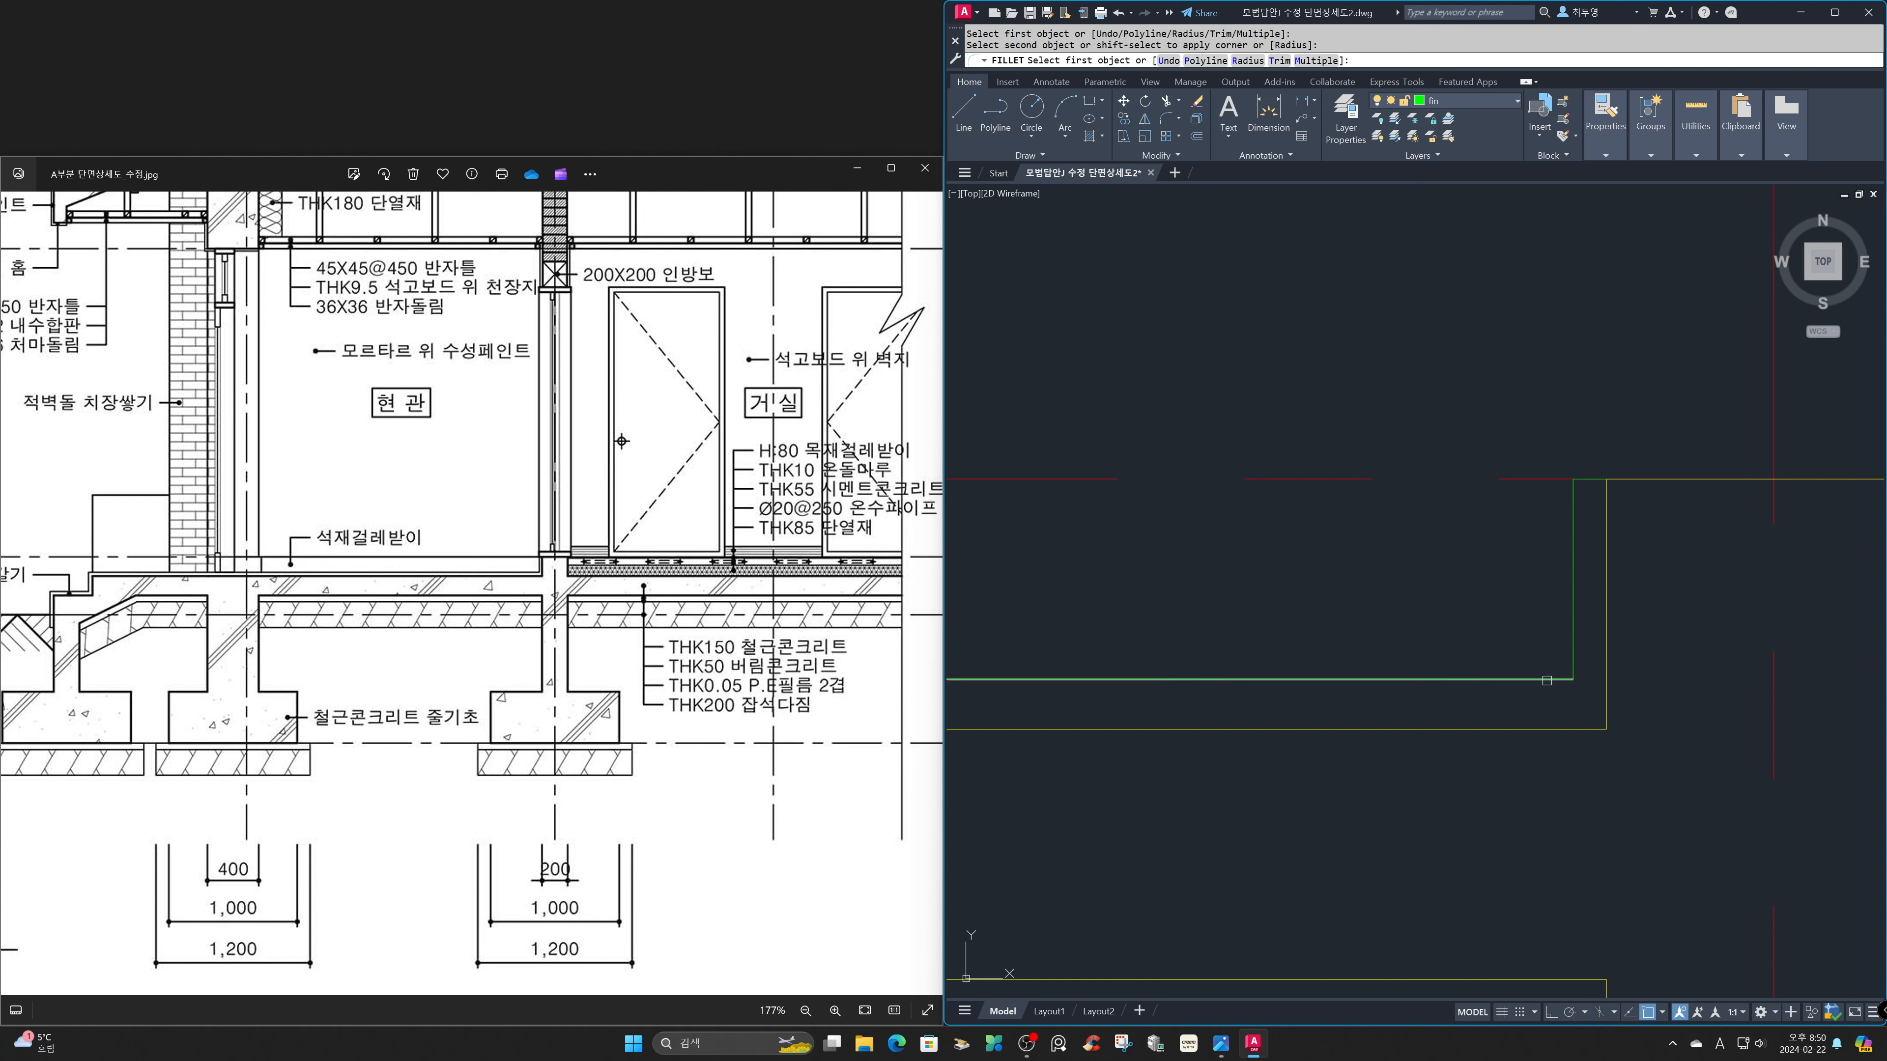
Fillet the entrance step's finish lines into sharp corners, from the floor finish down to the green ground offset line.
type("'Z")
key("Return")
type("P")
key("Return")
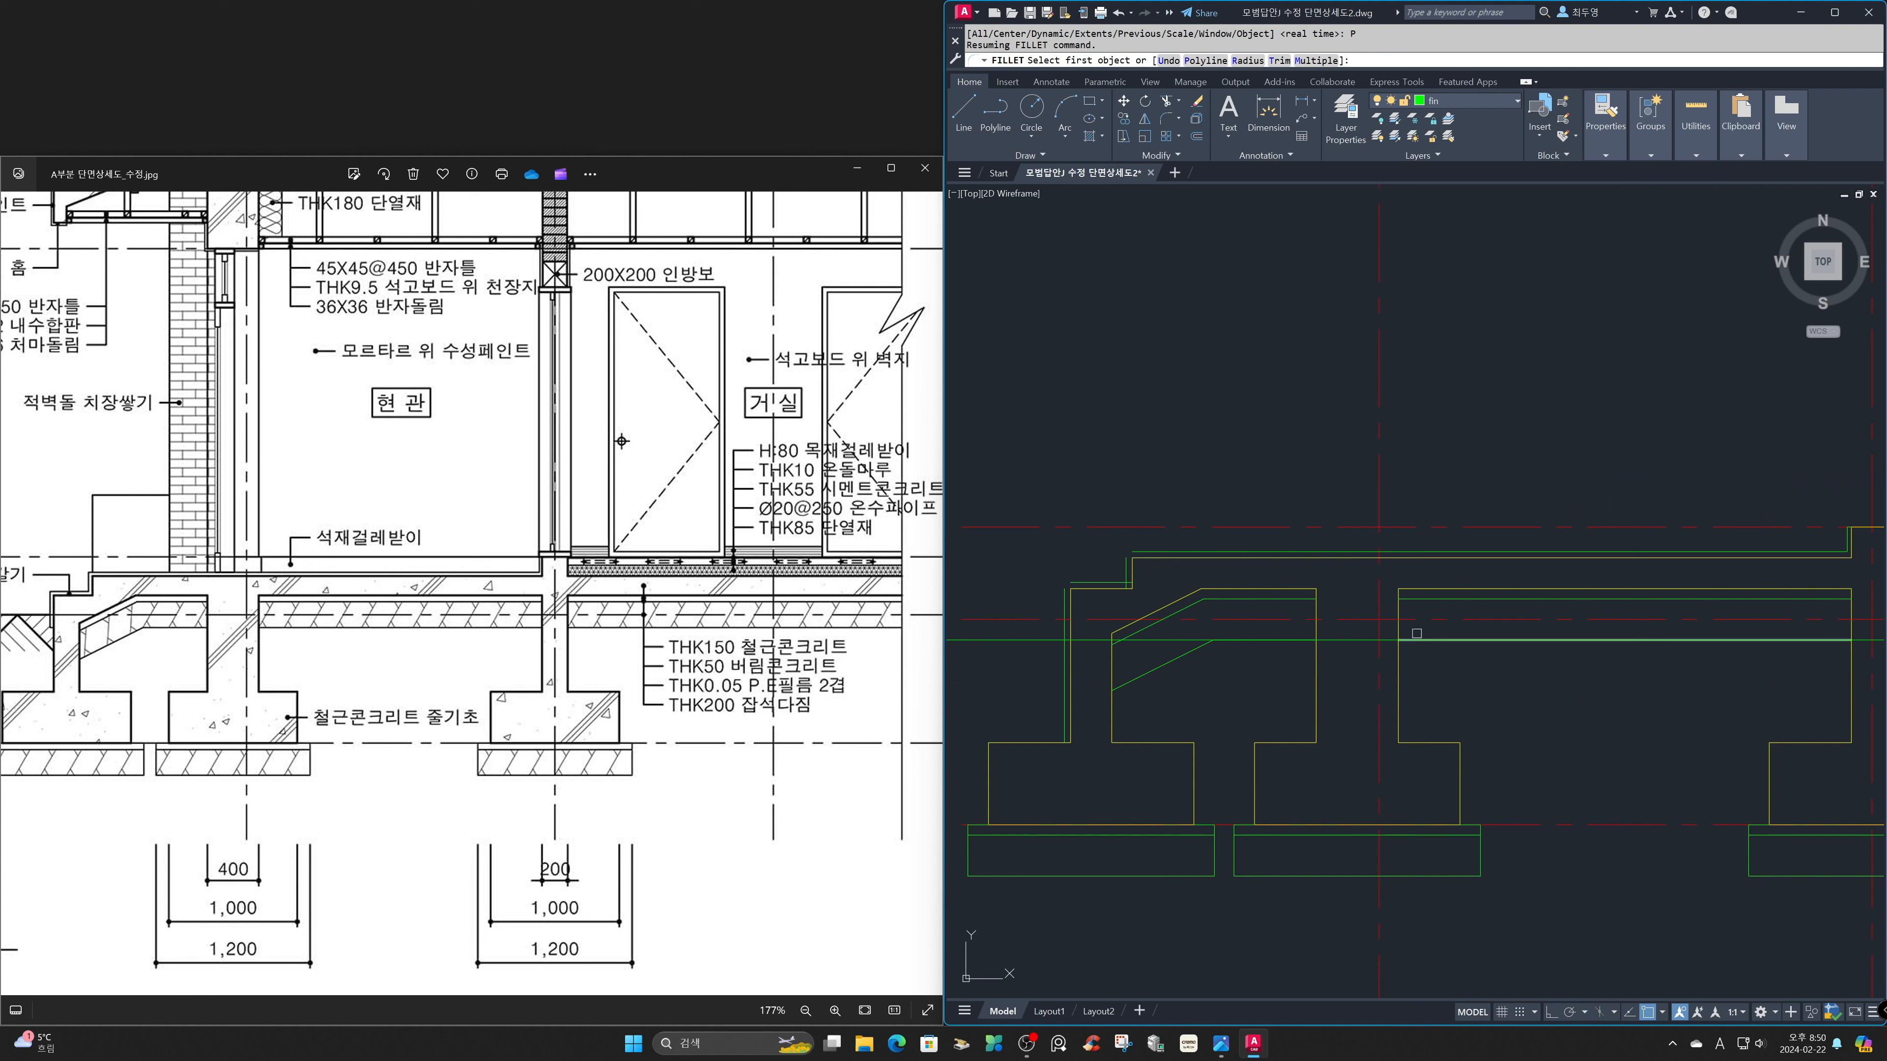
left_click(1147, 552)
left_click(1125, 564)
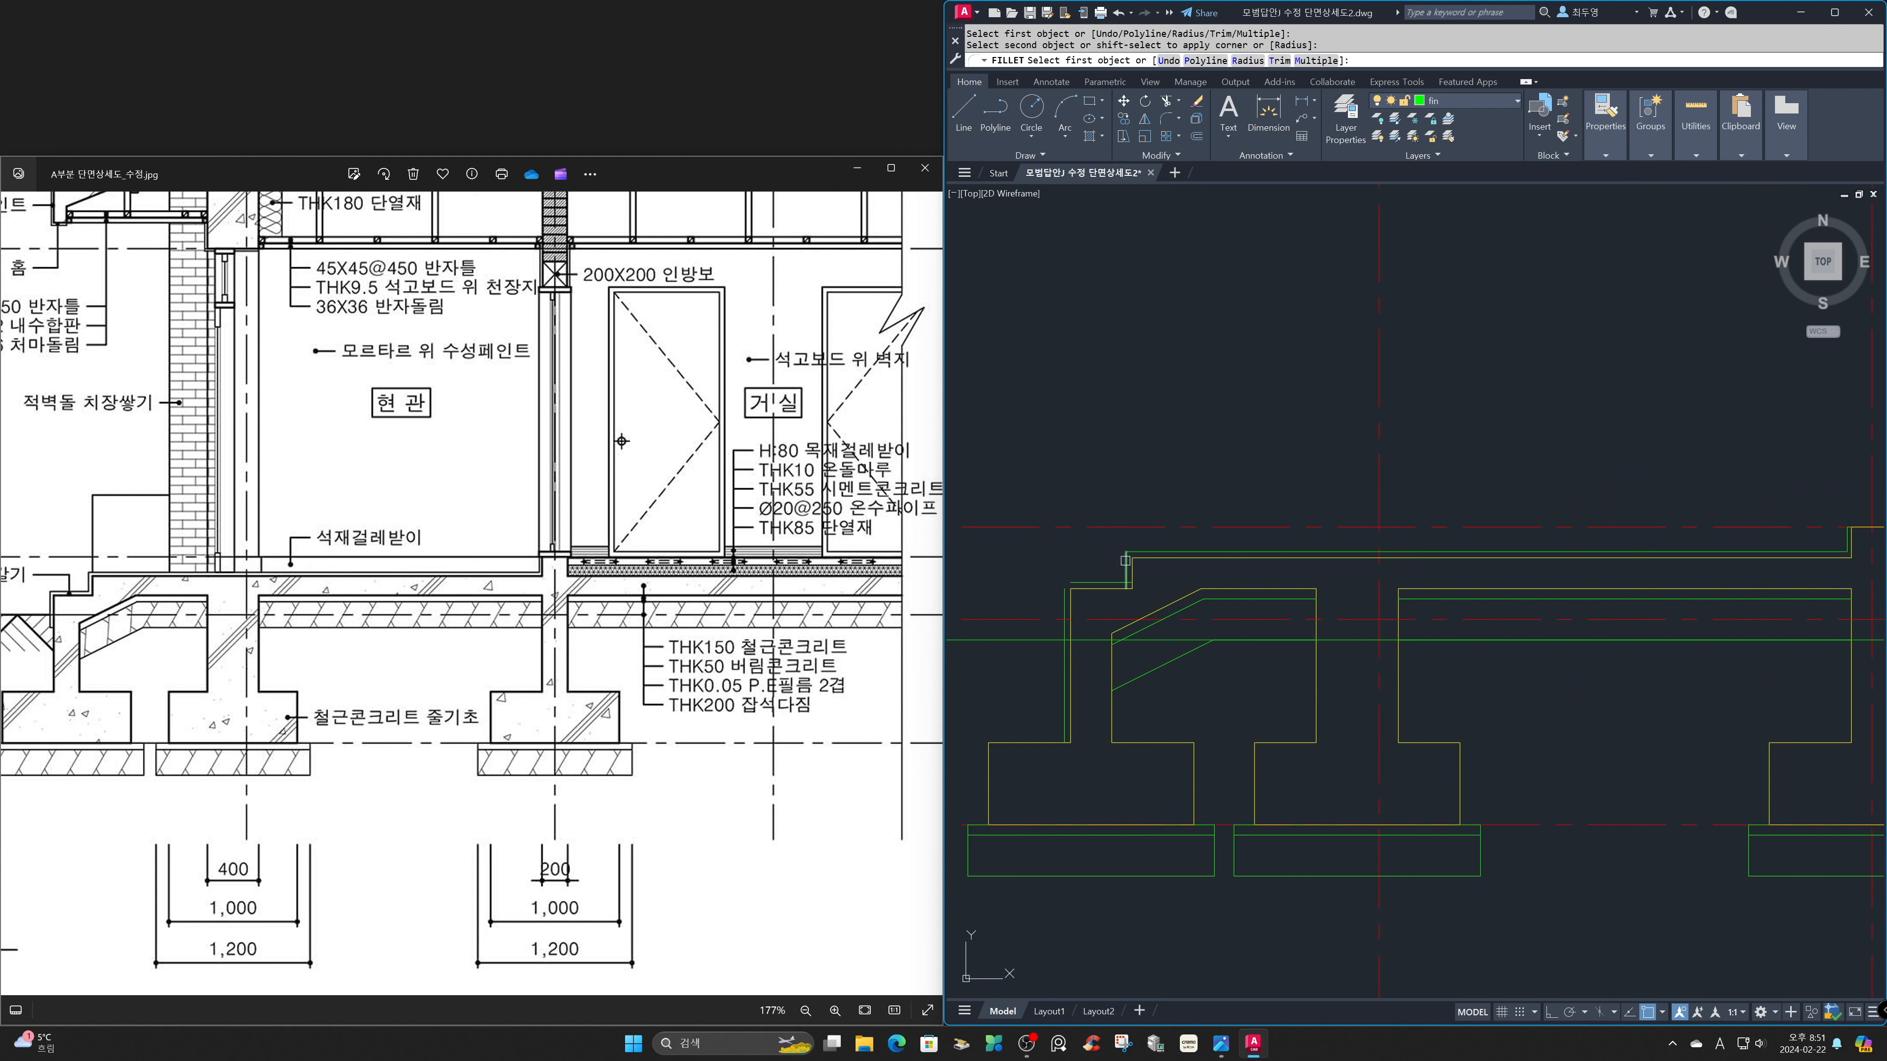
left_click(1126, 565)
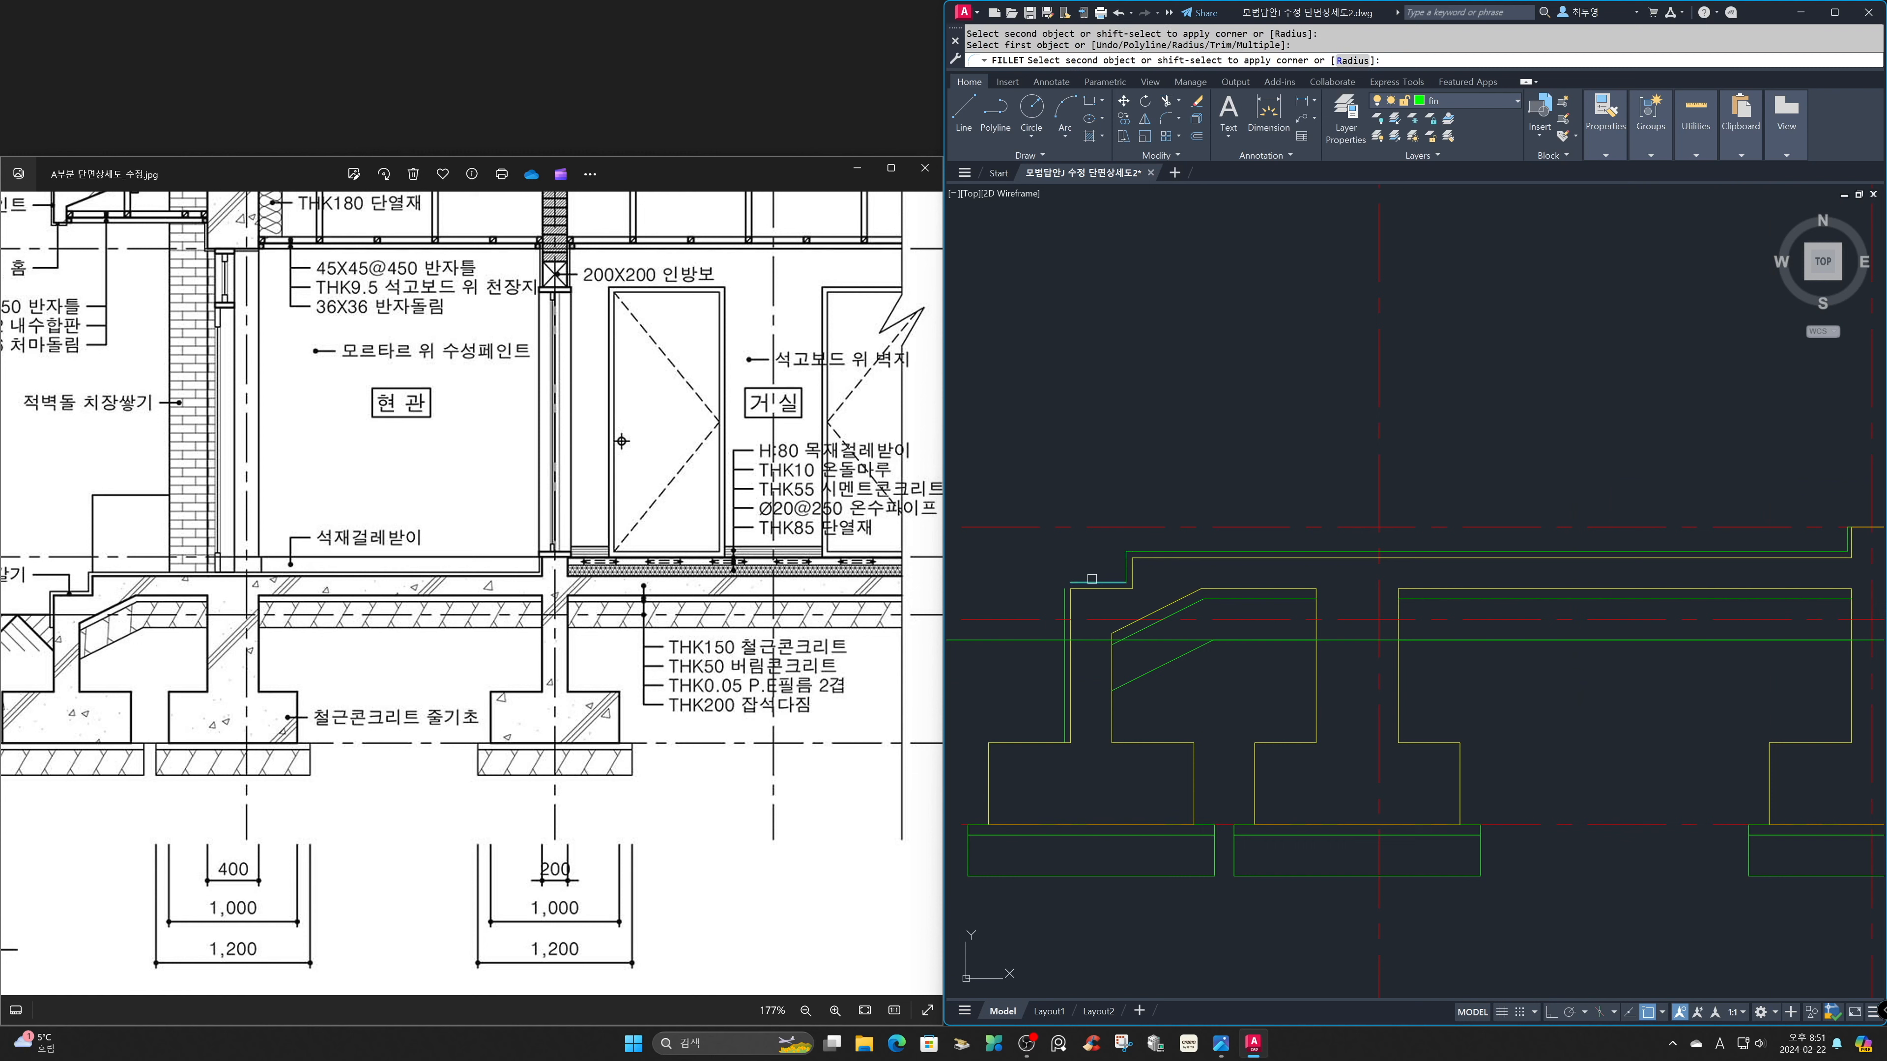
left_click(1083, 640)
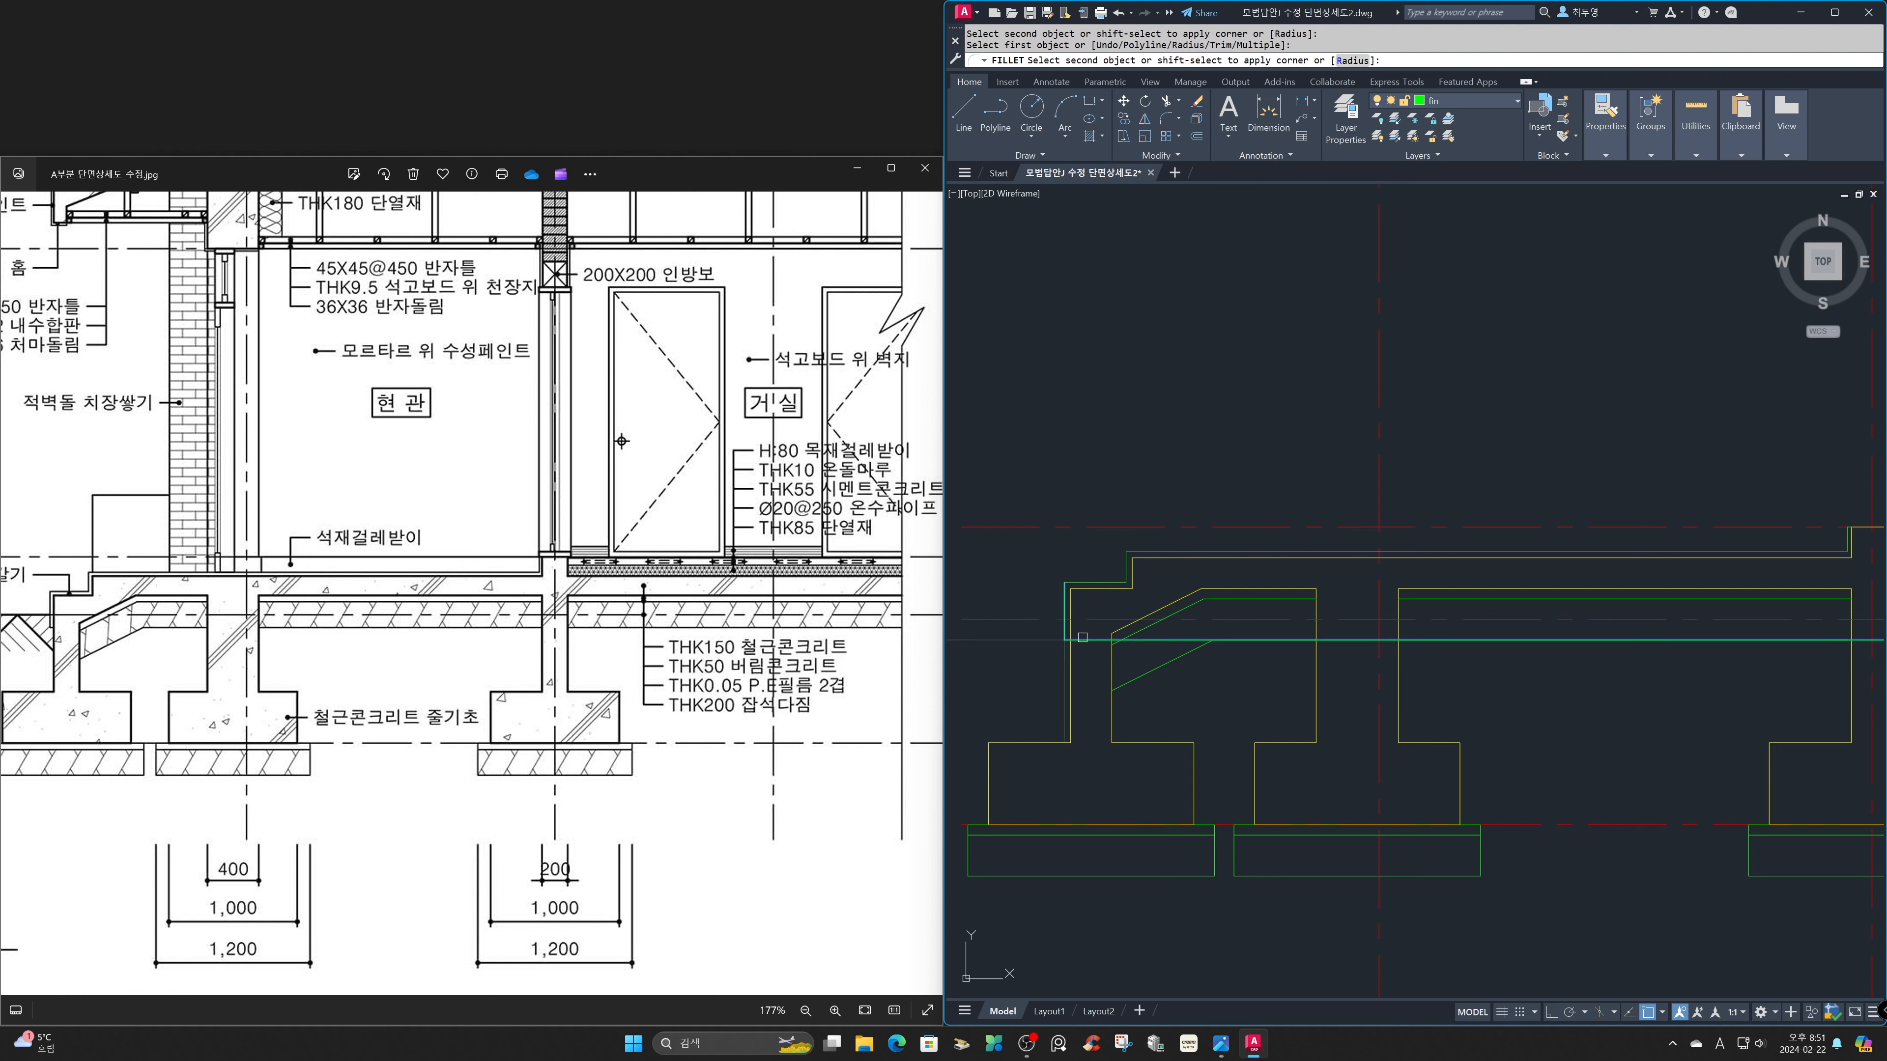
key("Escape")
Trim away the leftover ground offset line beside the entrance step.
type("tr")
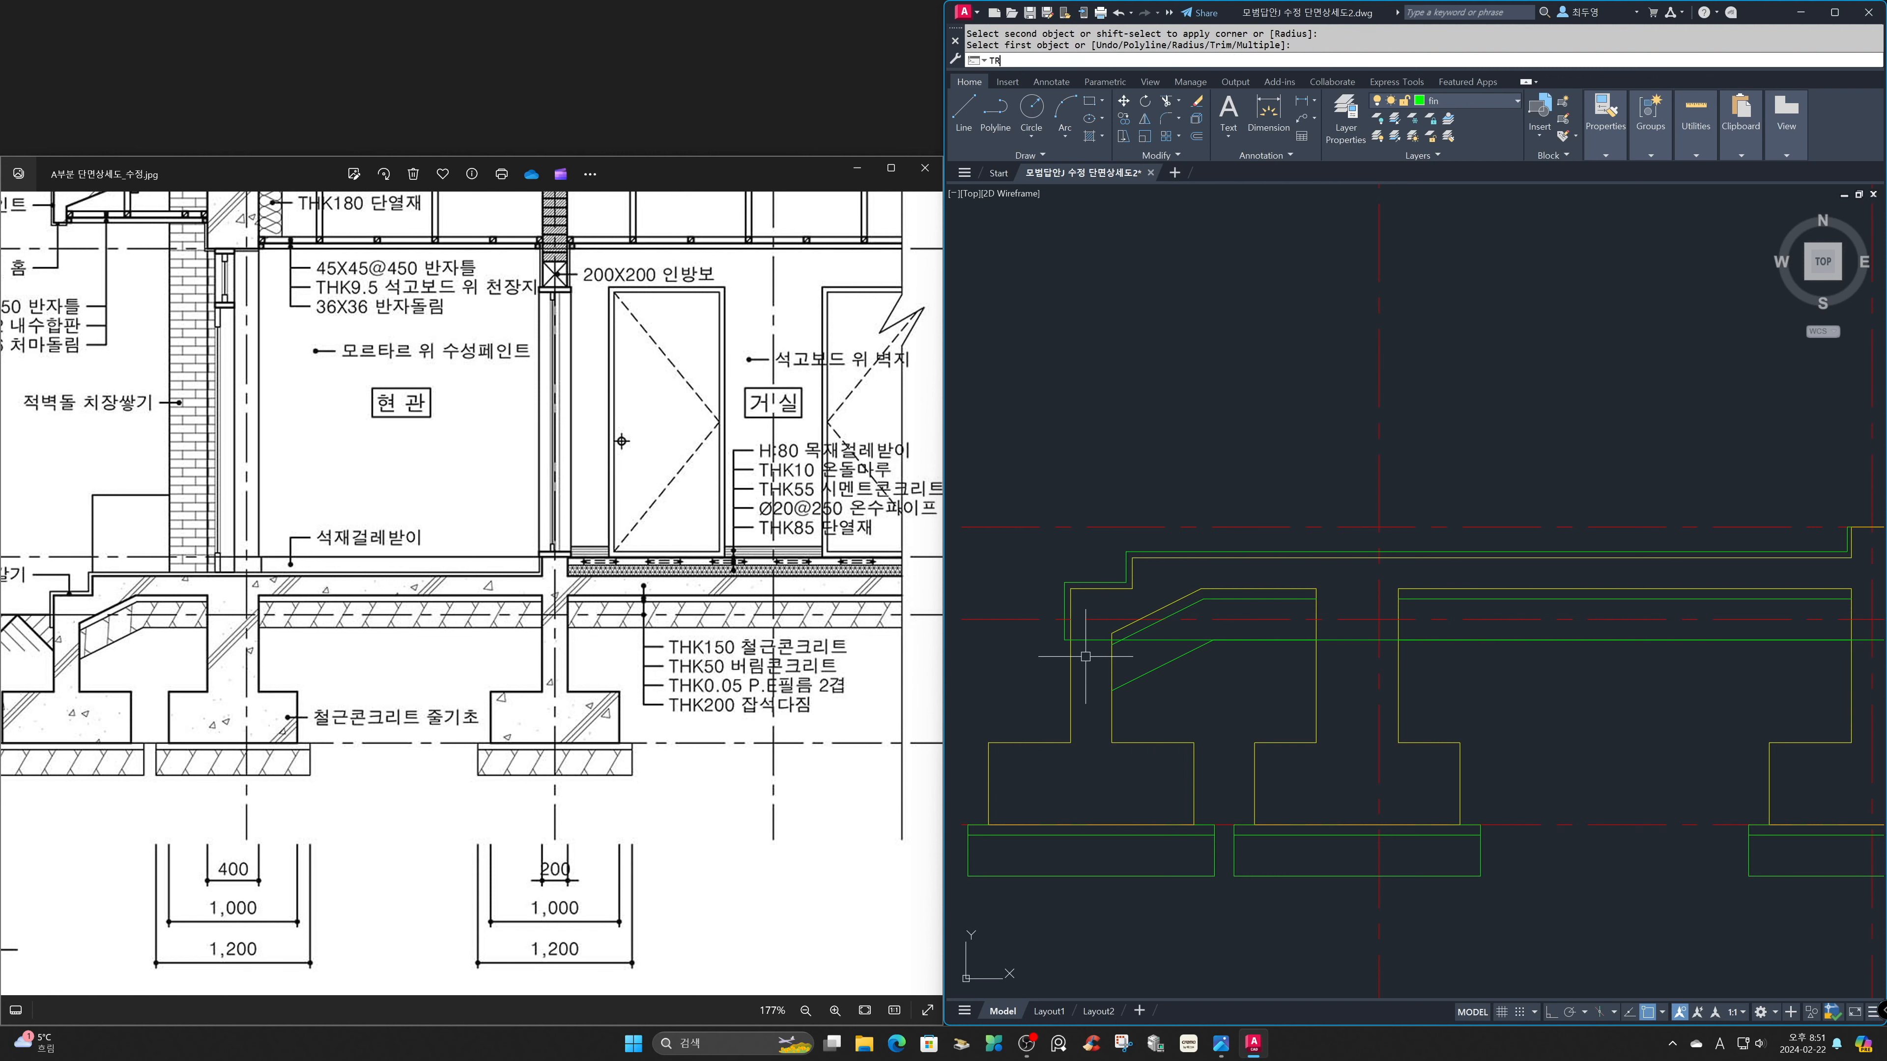
key("Return")
key("Return")
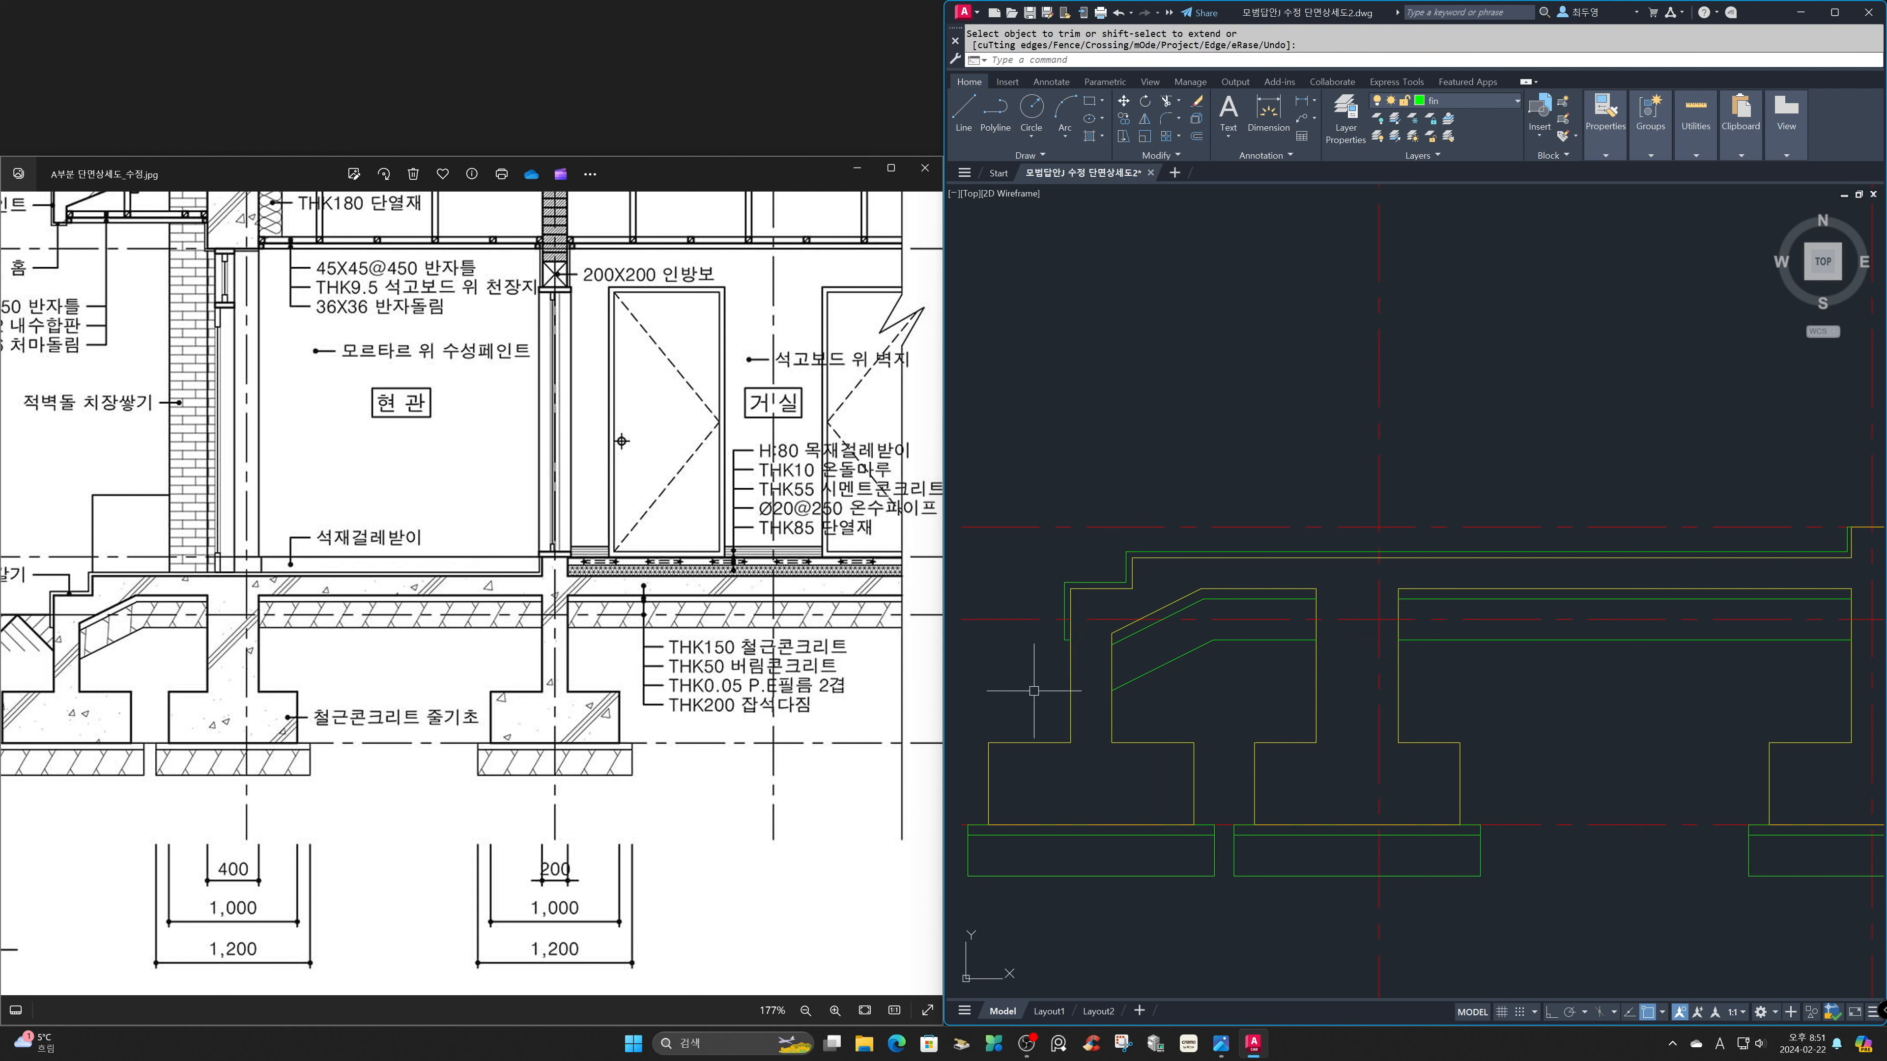
Draw a horizontal floor-level line from the wall base's top-right corner to the green vertical section boundary.
type("z")
key("Return")
type("p")
key("Return")
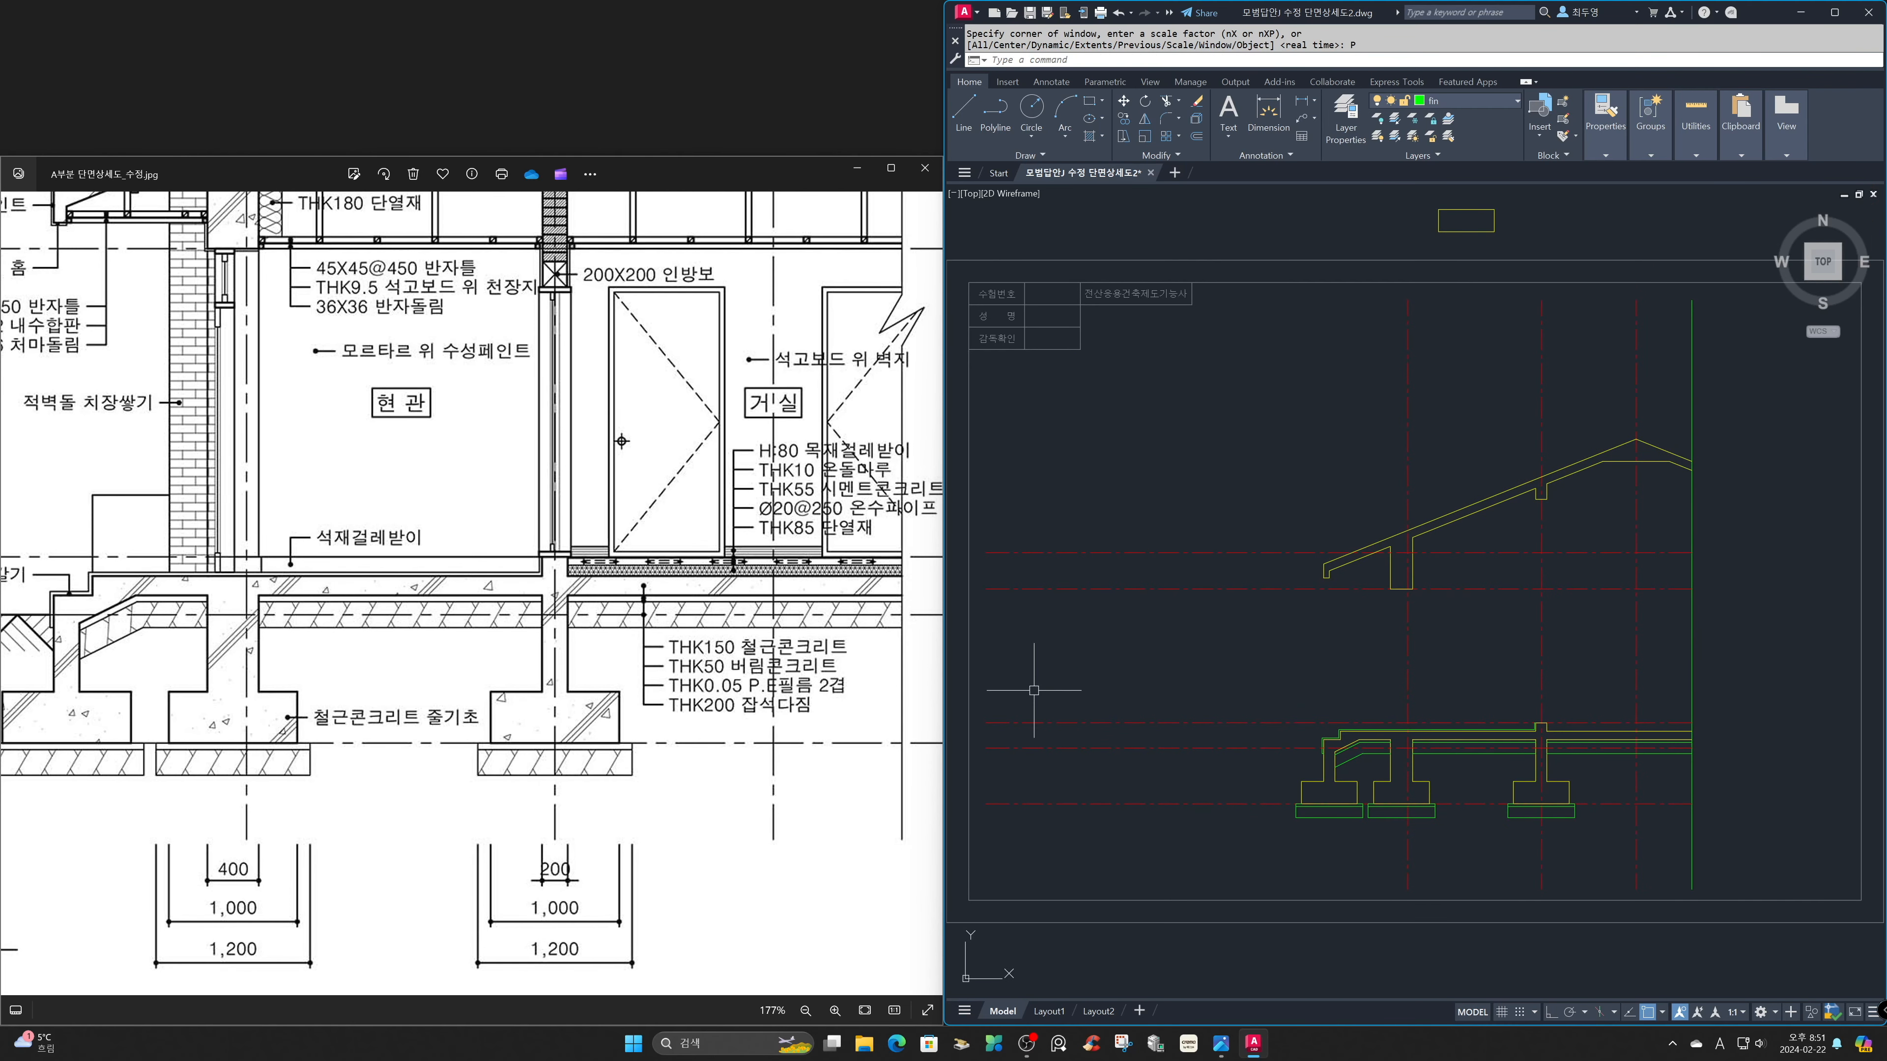
type("z")
key("Return")
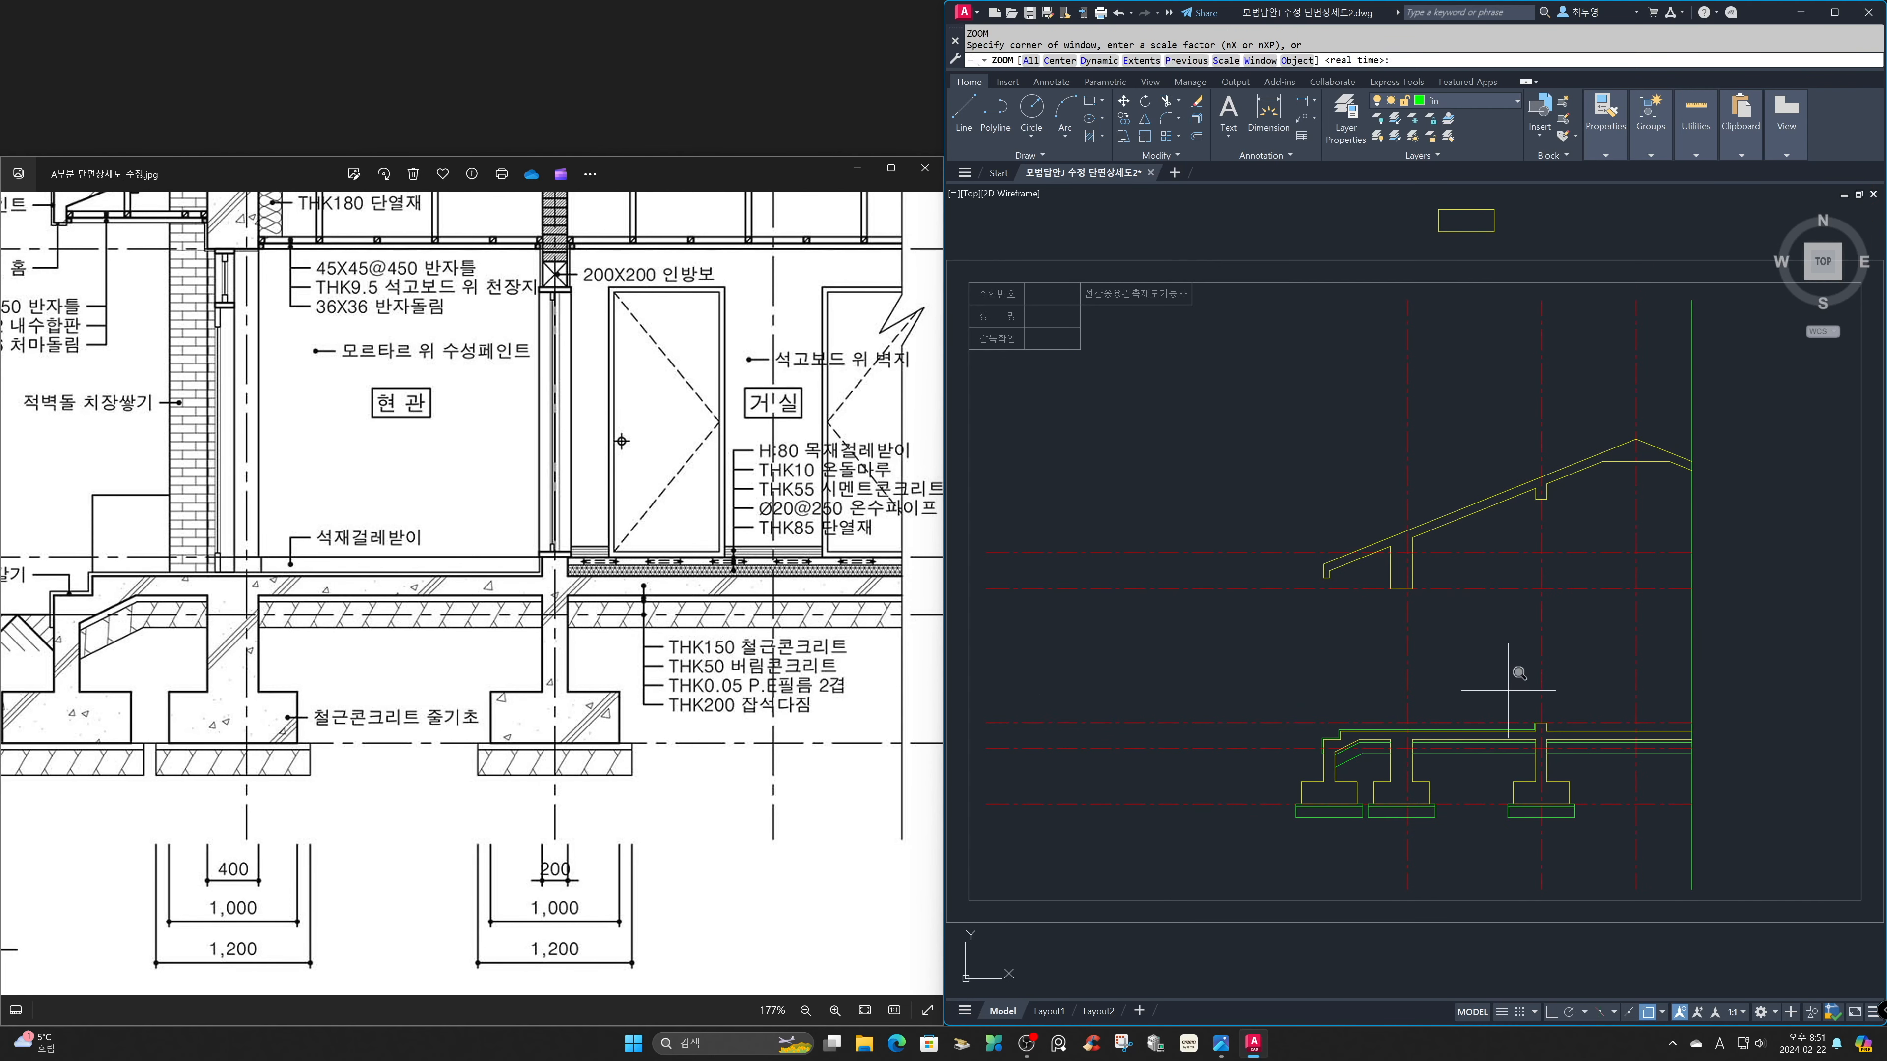
left_click(1526, 690)
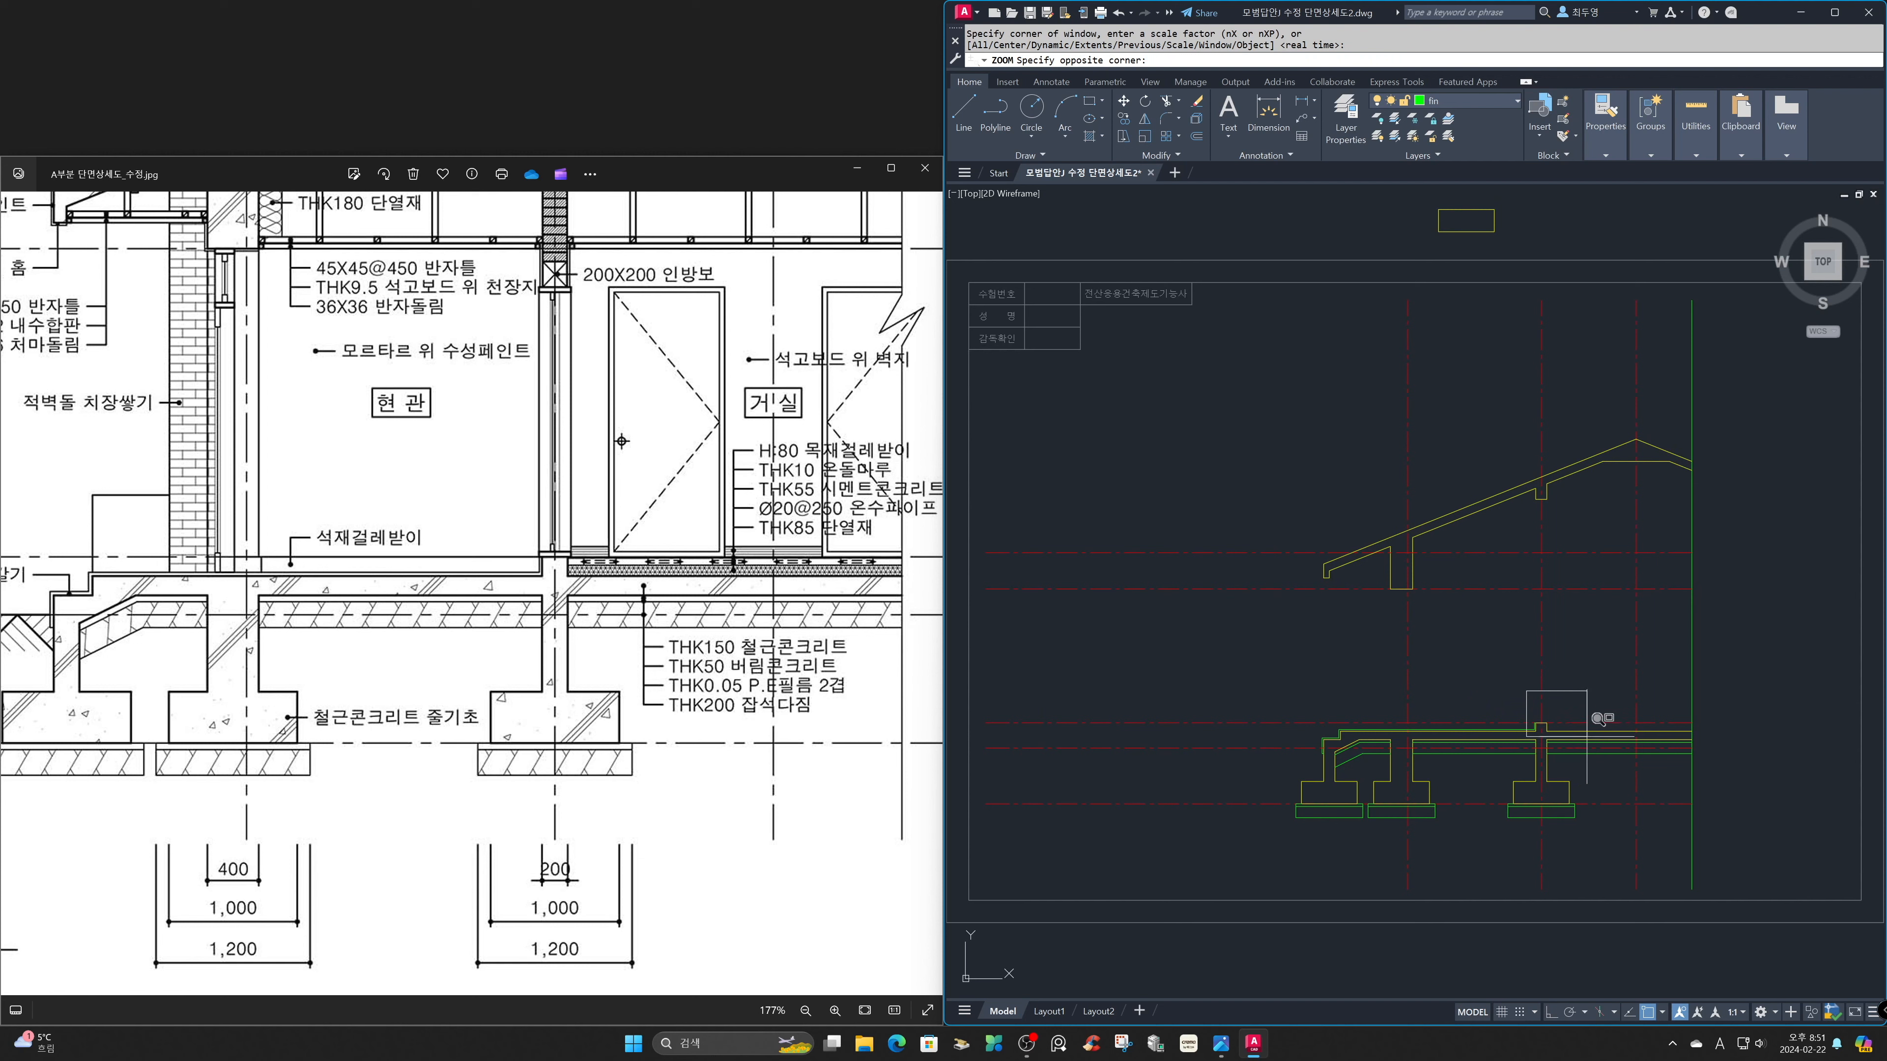
left_click(1713, 780)
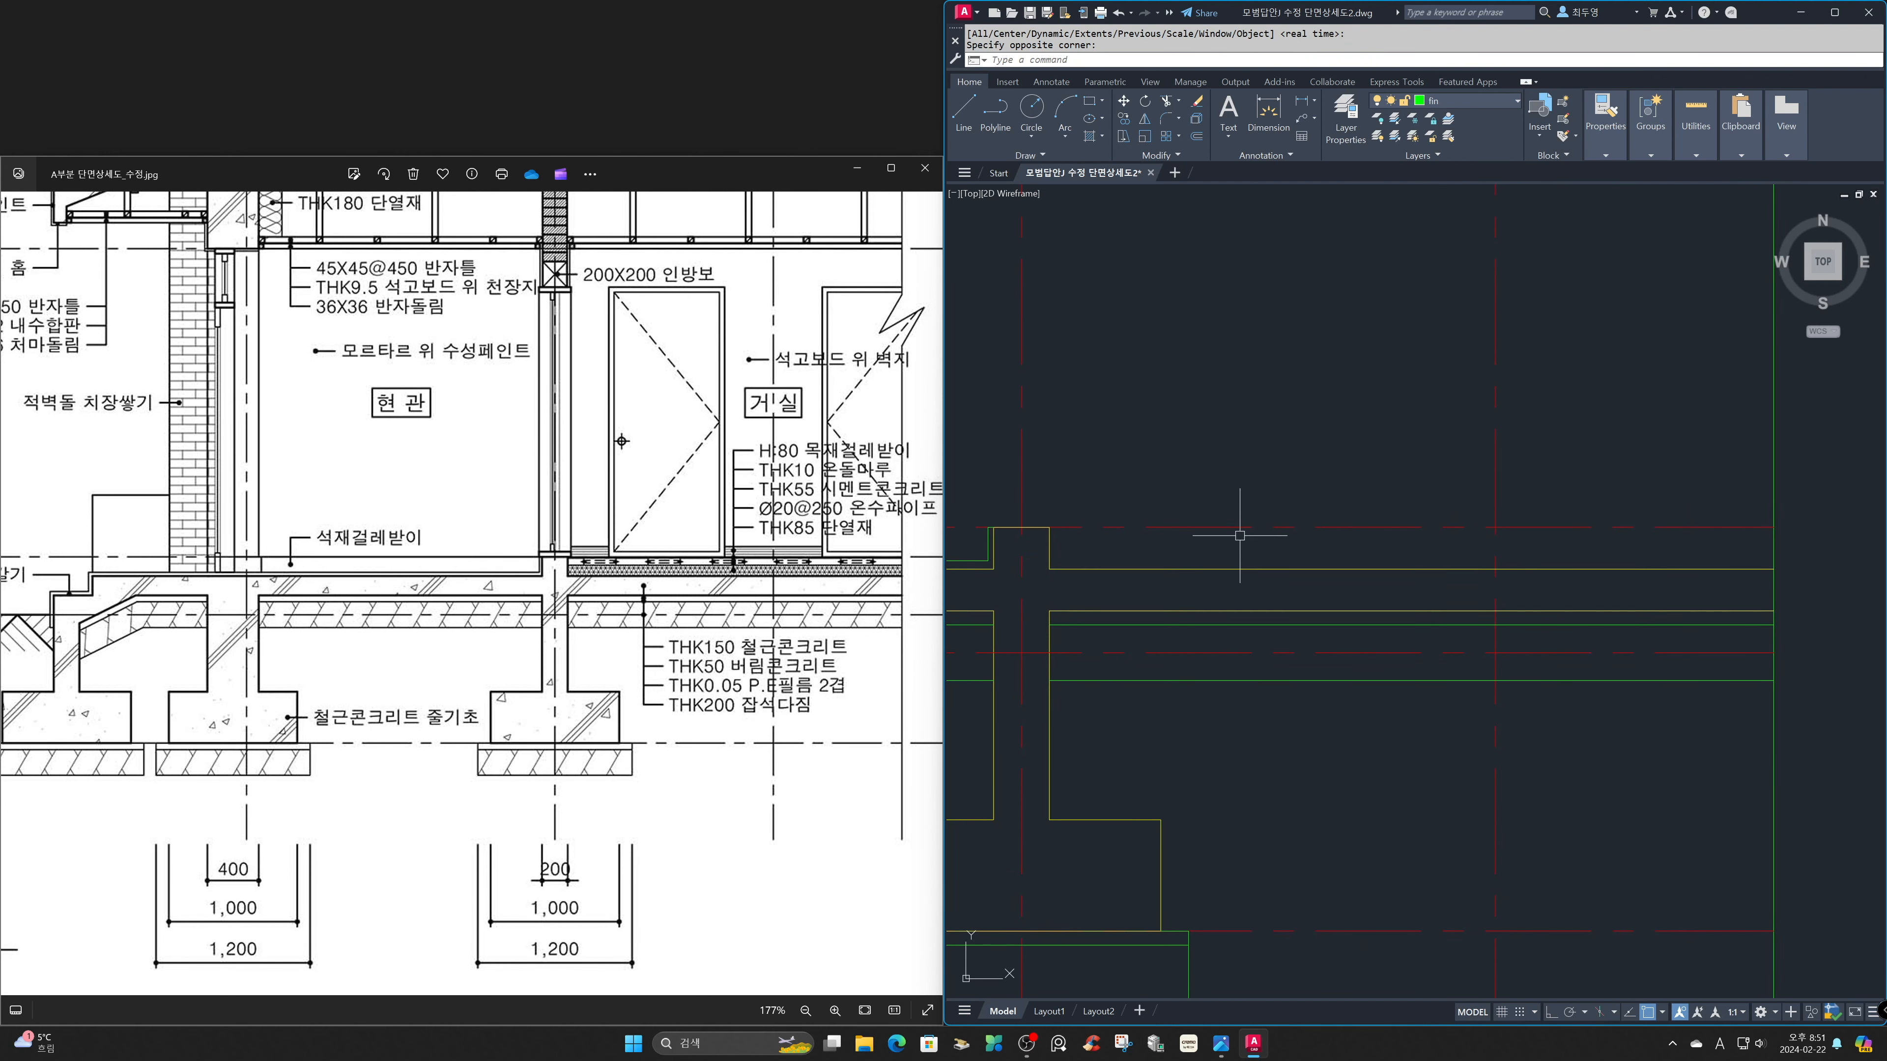
type("l")
key("Return")
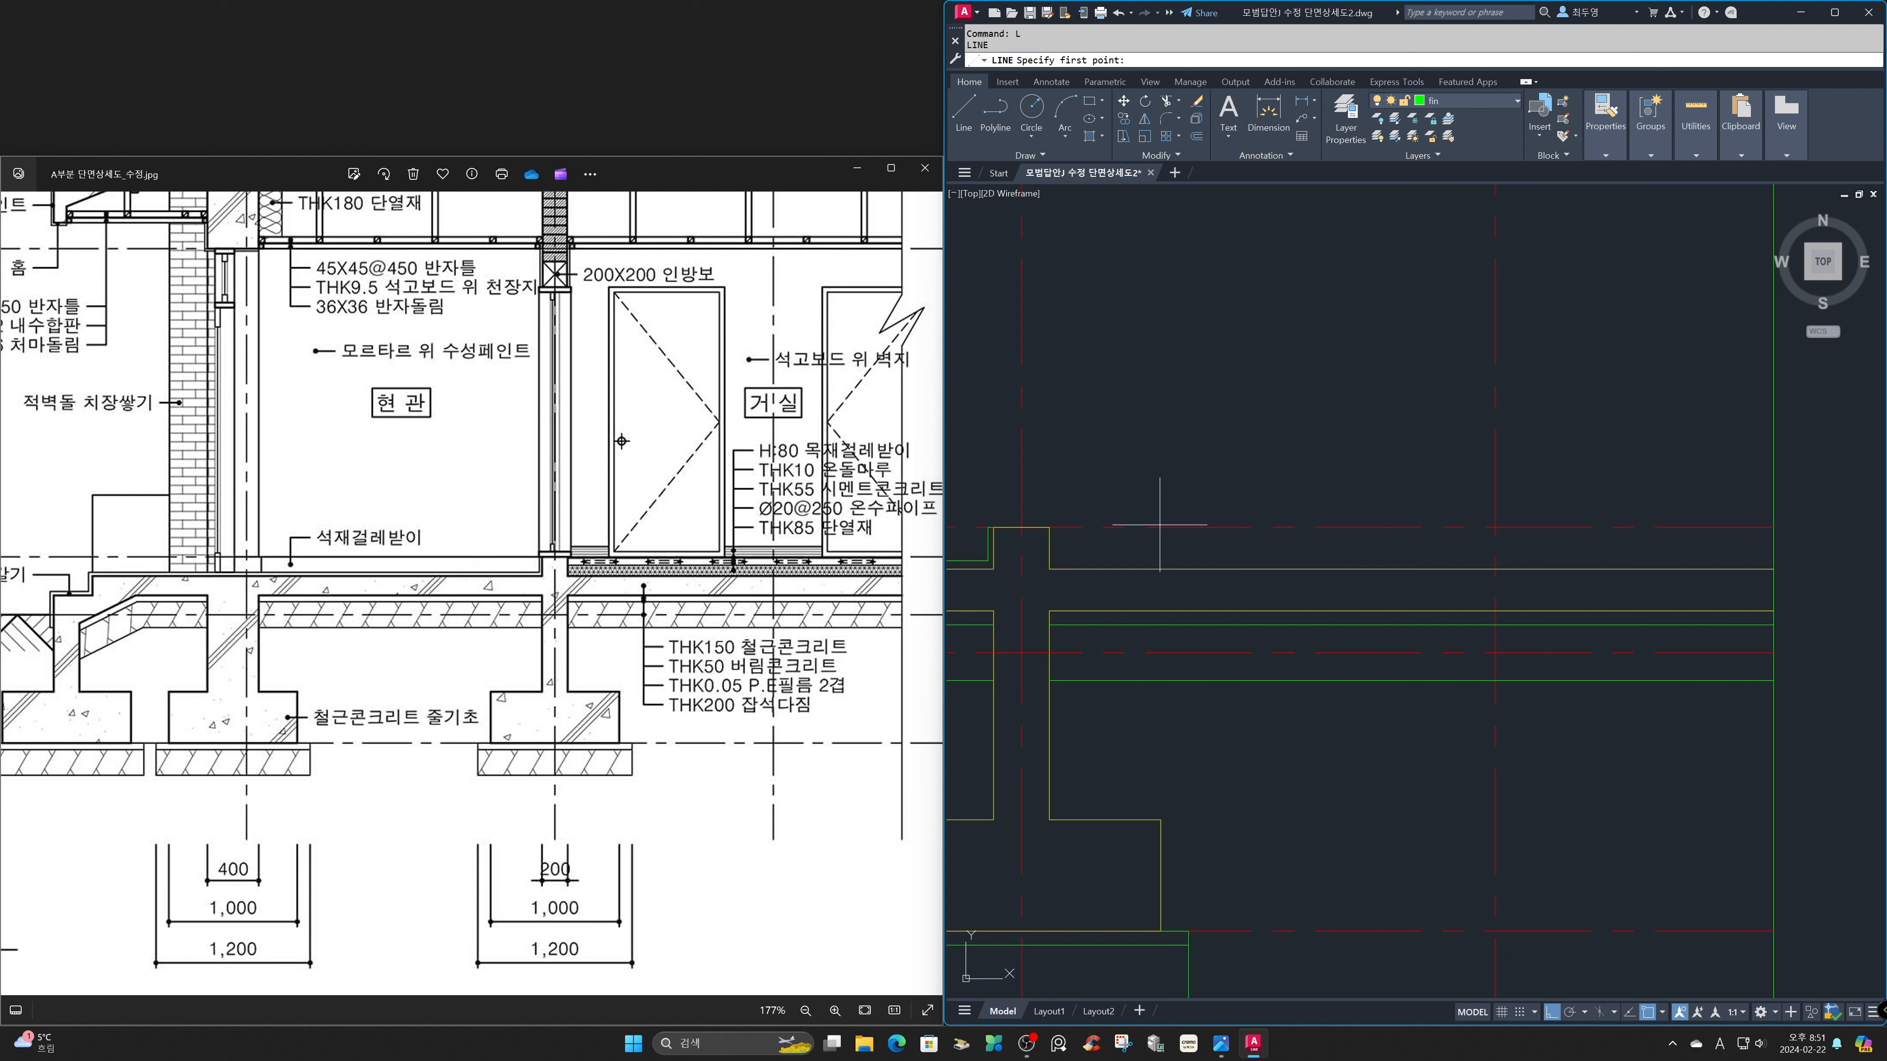
left_click(1049, 527)
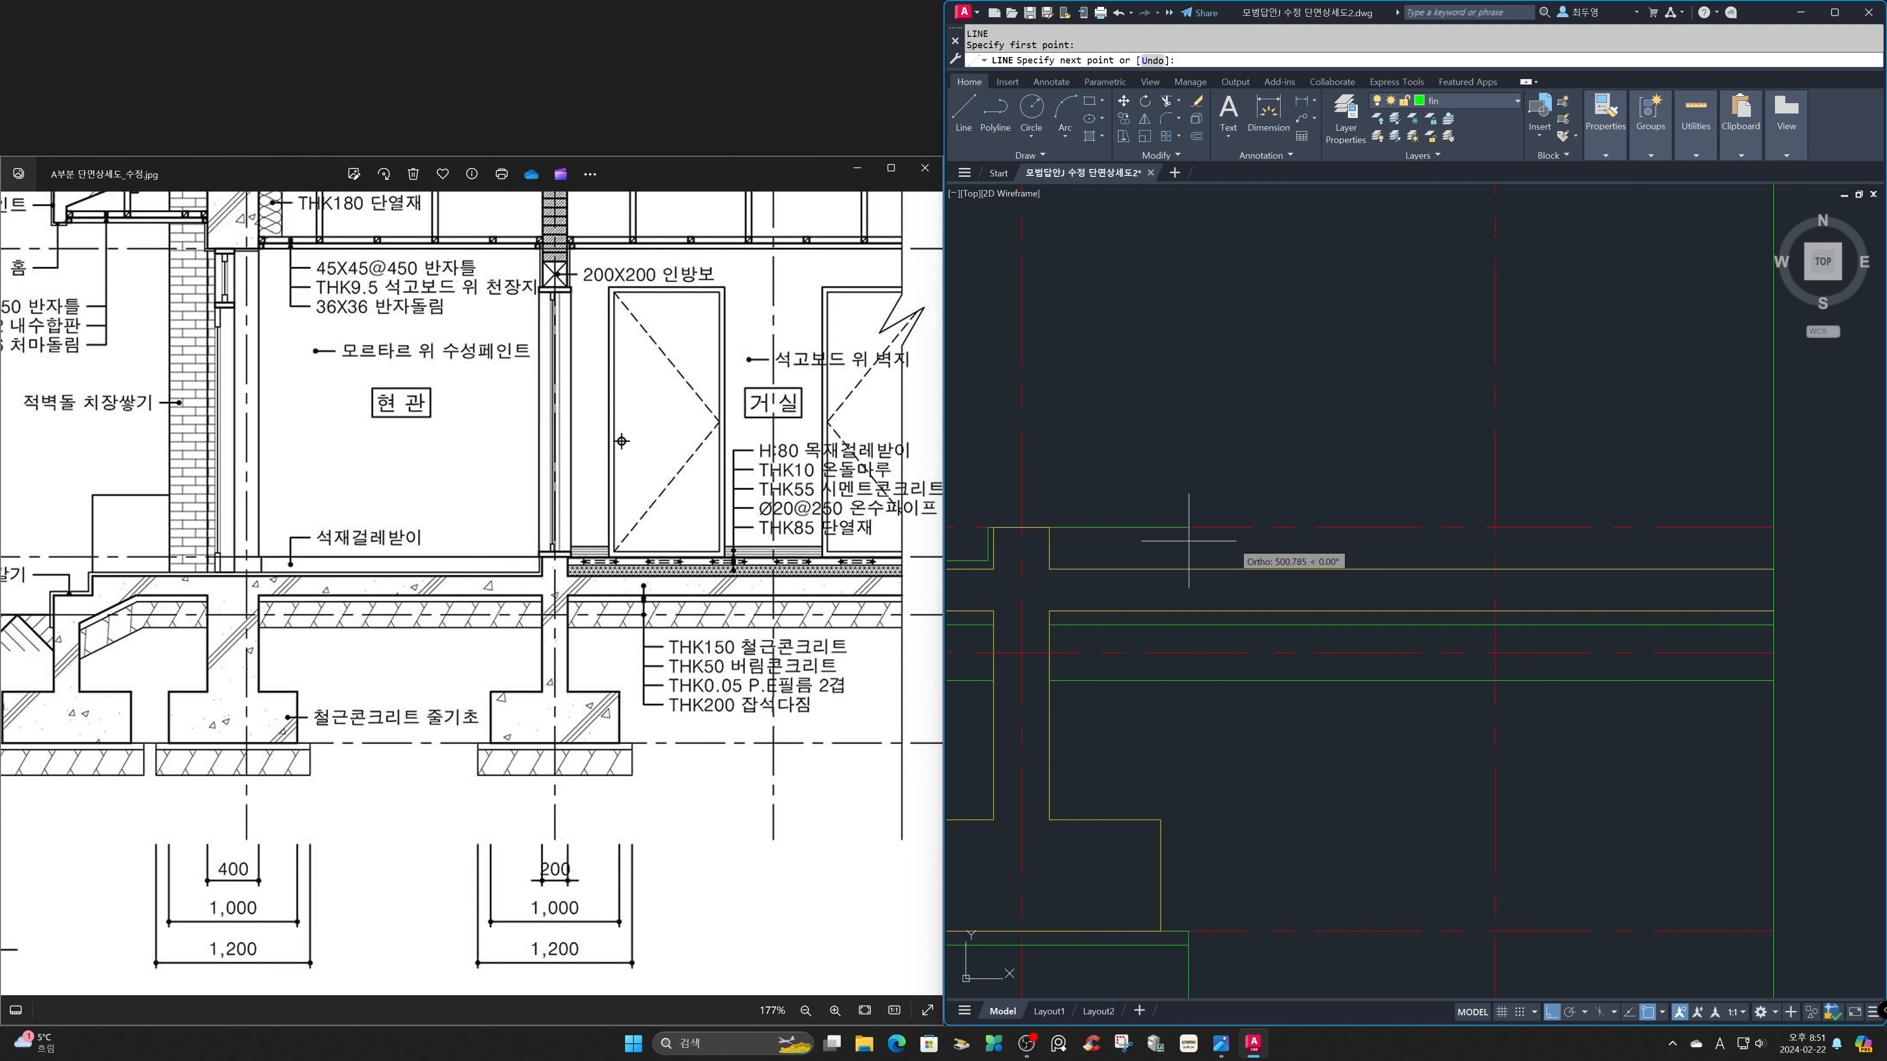
left_click(1774, 528)
key("Return")
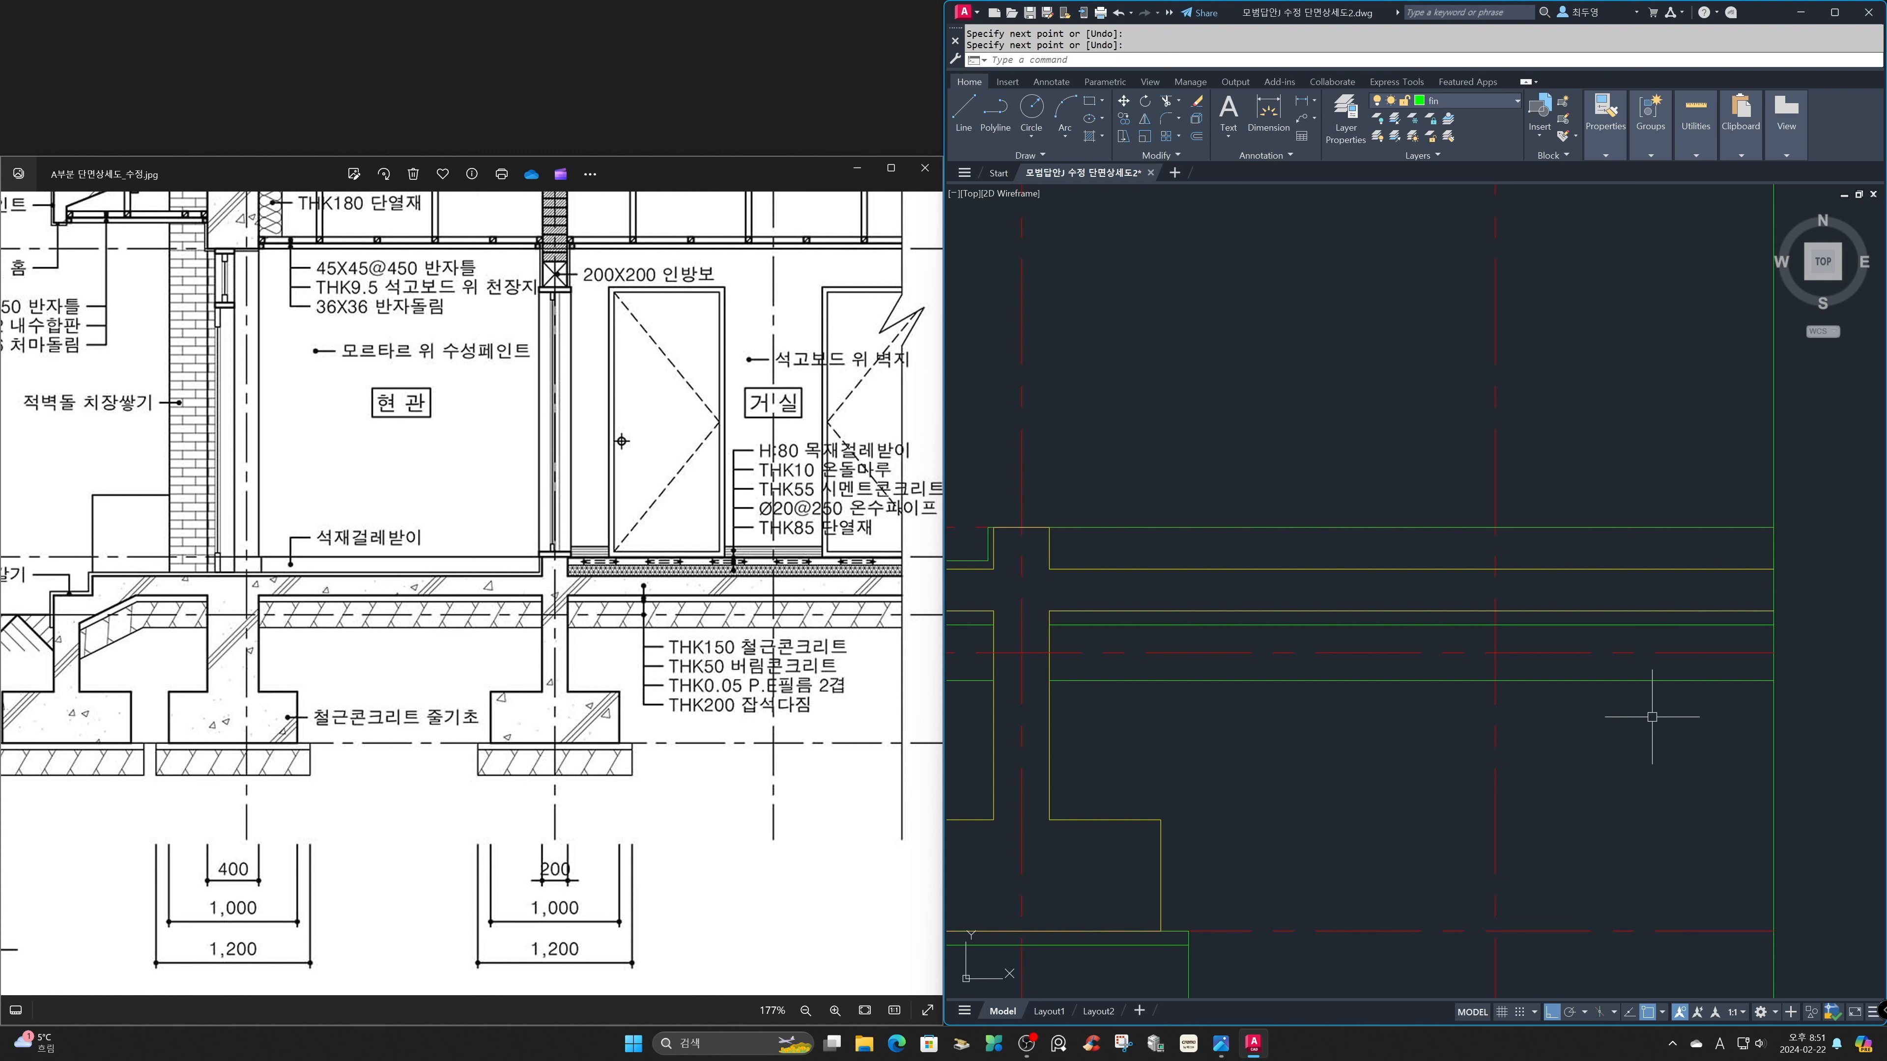
Offset the horizontal floor-level line 10 mm downward to mark the floor covering thickness.
type("o")
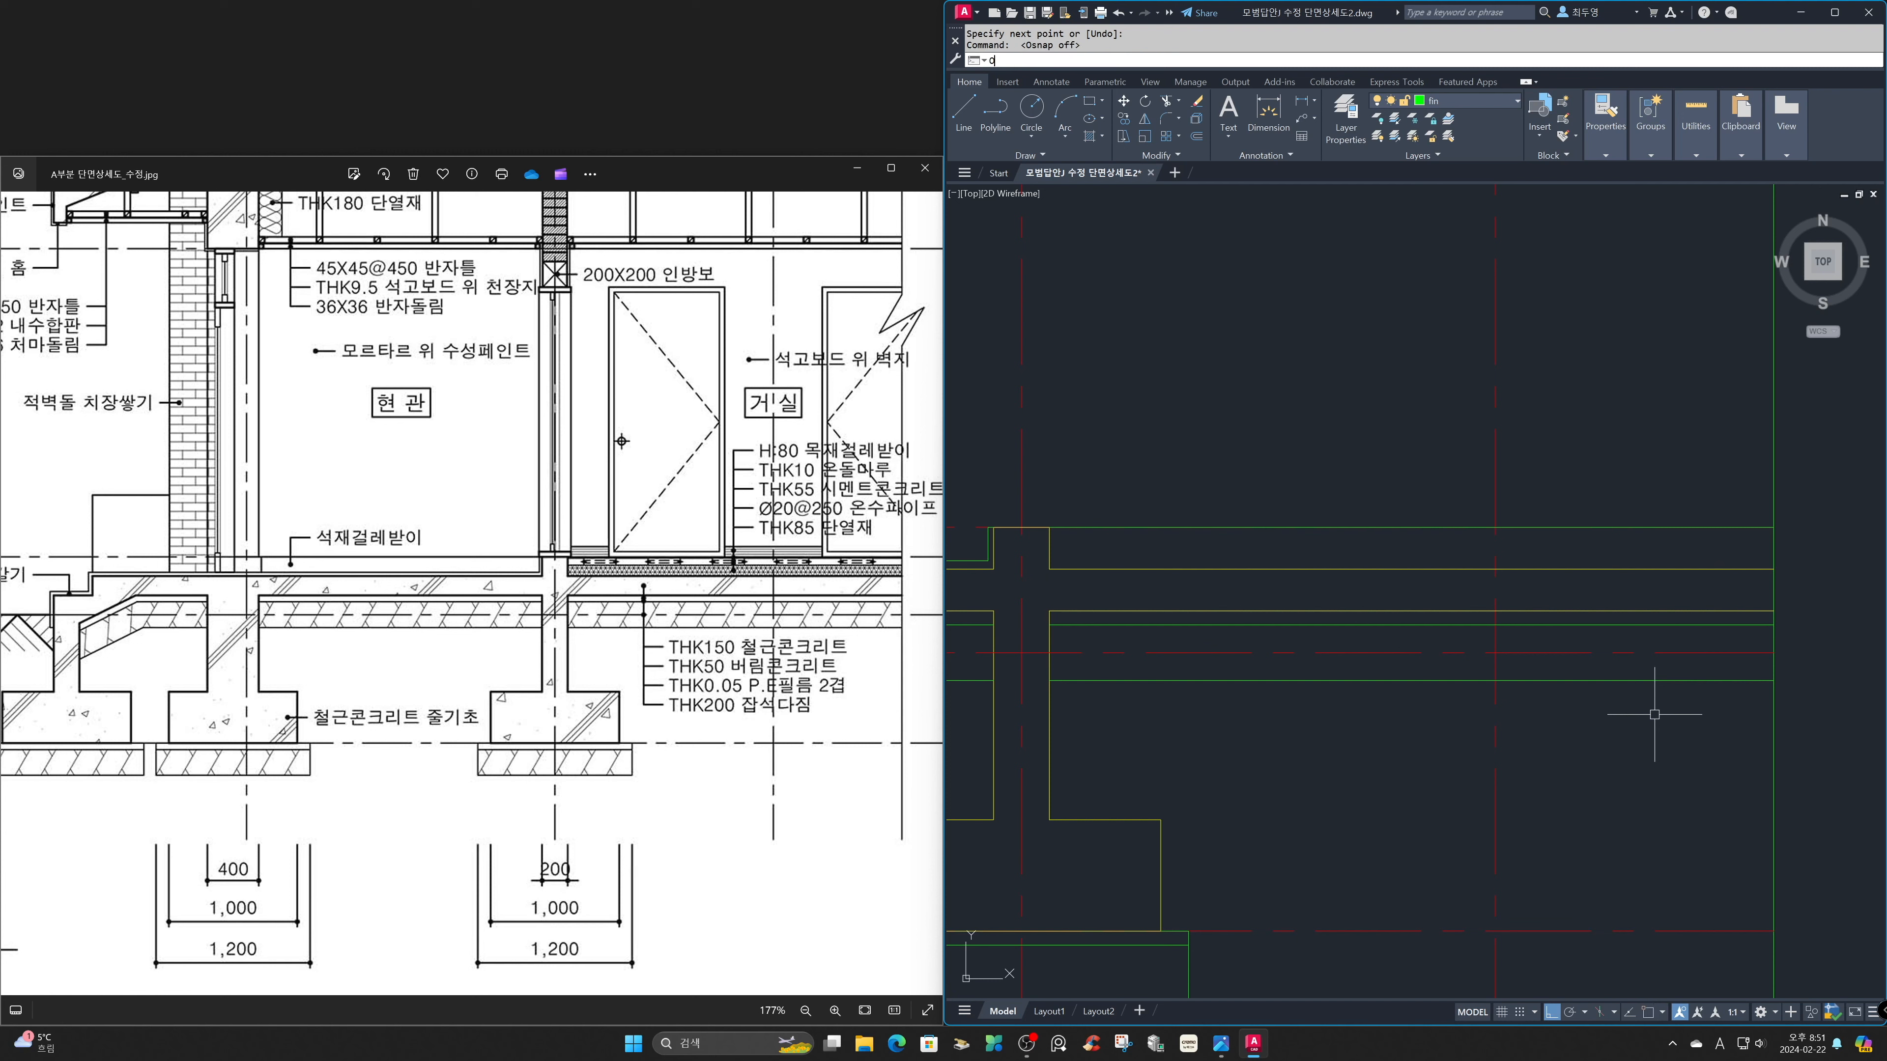
key("Return")
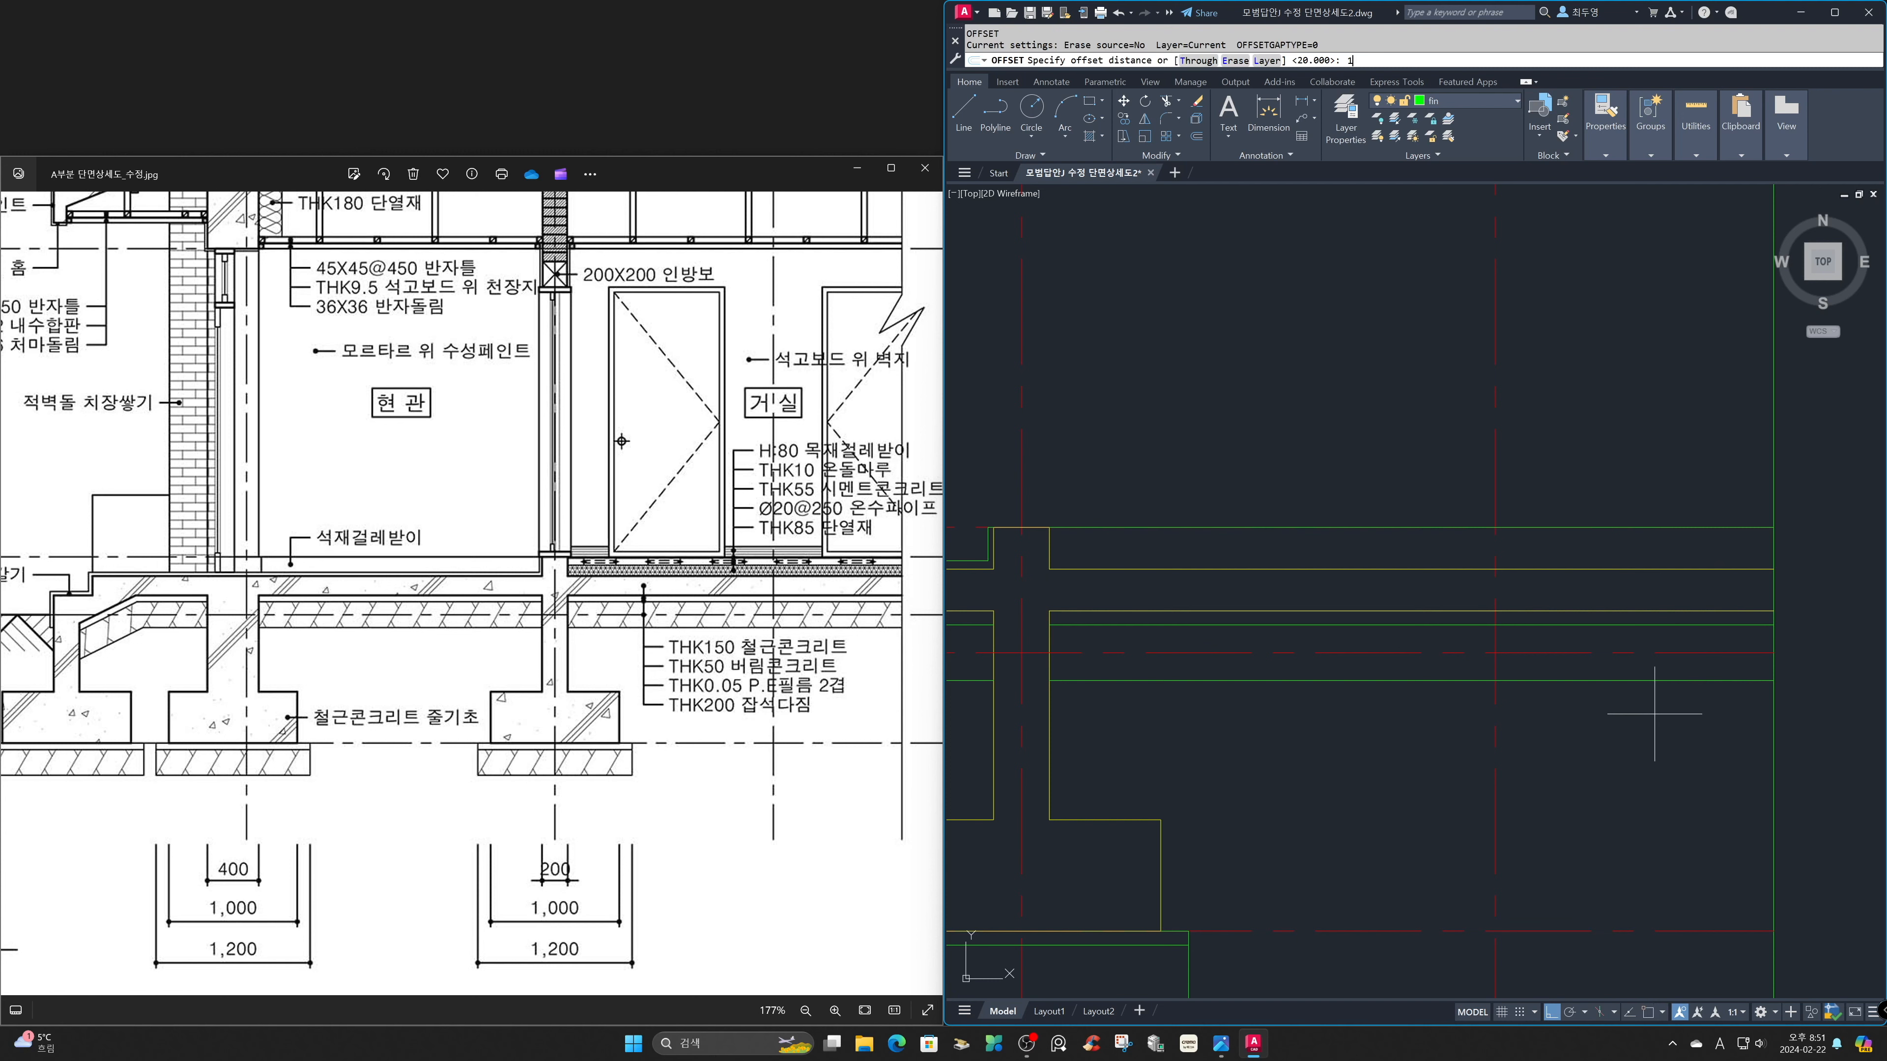
type("10")
key("Return")
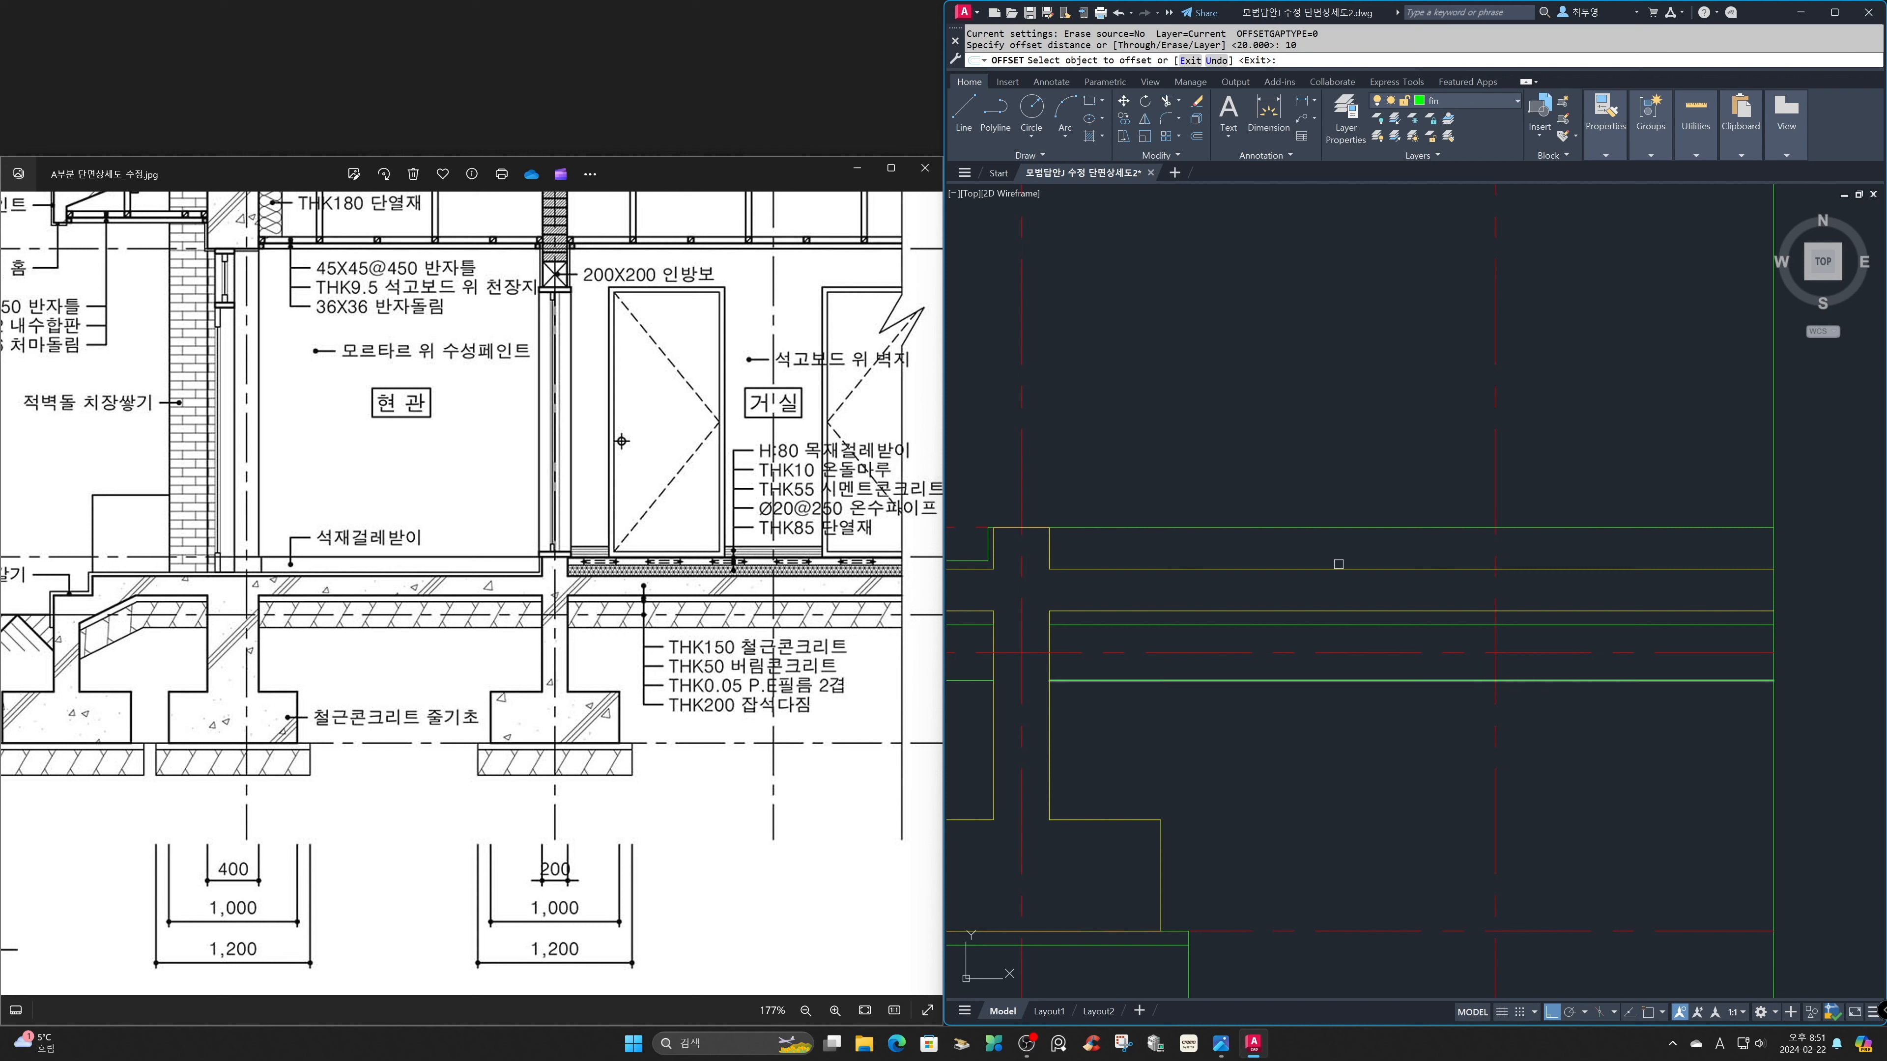
left_click(1341, 528)
left_click(1318, 550)
key("Return")
key("Return")
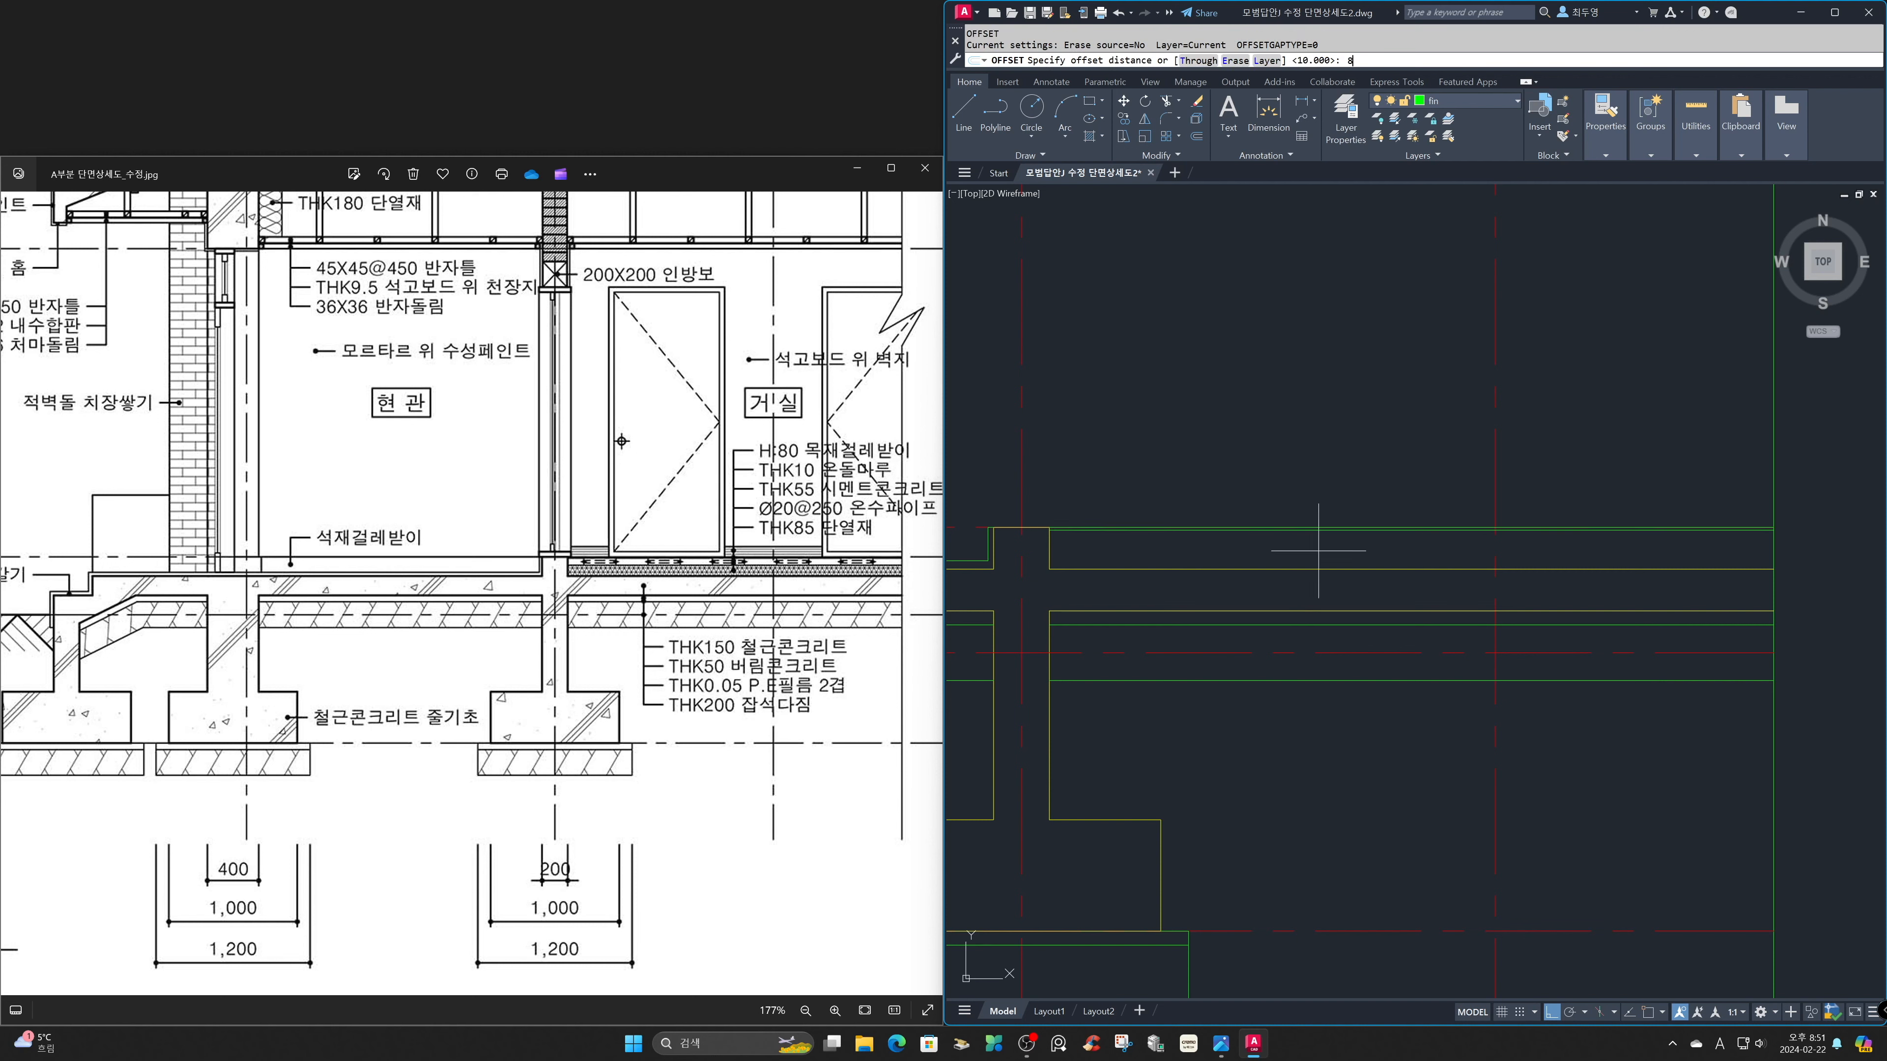
Offset the top line of the floor slab 85 mm upward for the insulation layer.
type("85")
key("Return")
left_click(1316, 570)
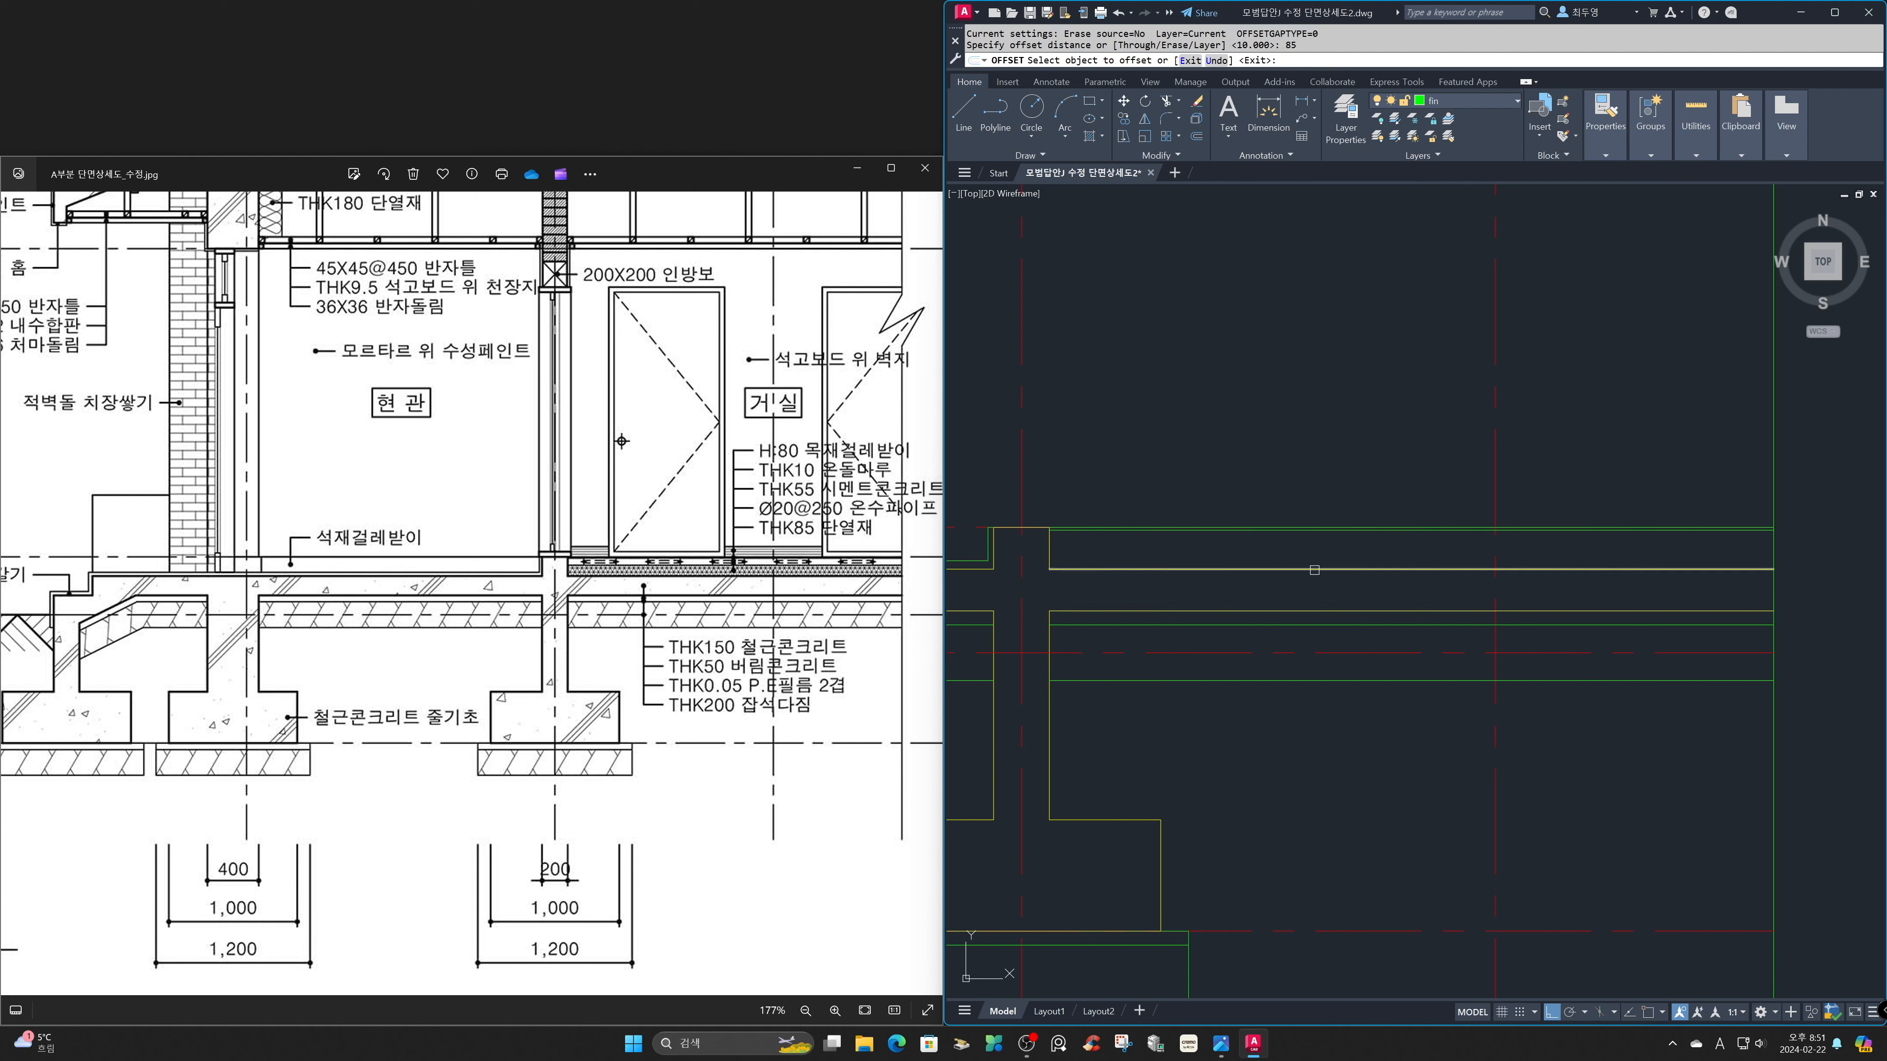
left_click(1312, 505)
key("Return")
Offset the wall base's vertical right edge 125 mm into the room to locate the first heating pipe.
type("z")
key("Return")
left_click(971, 457)
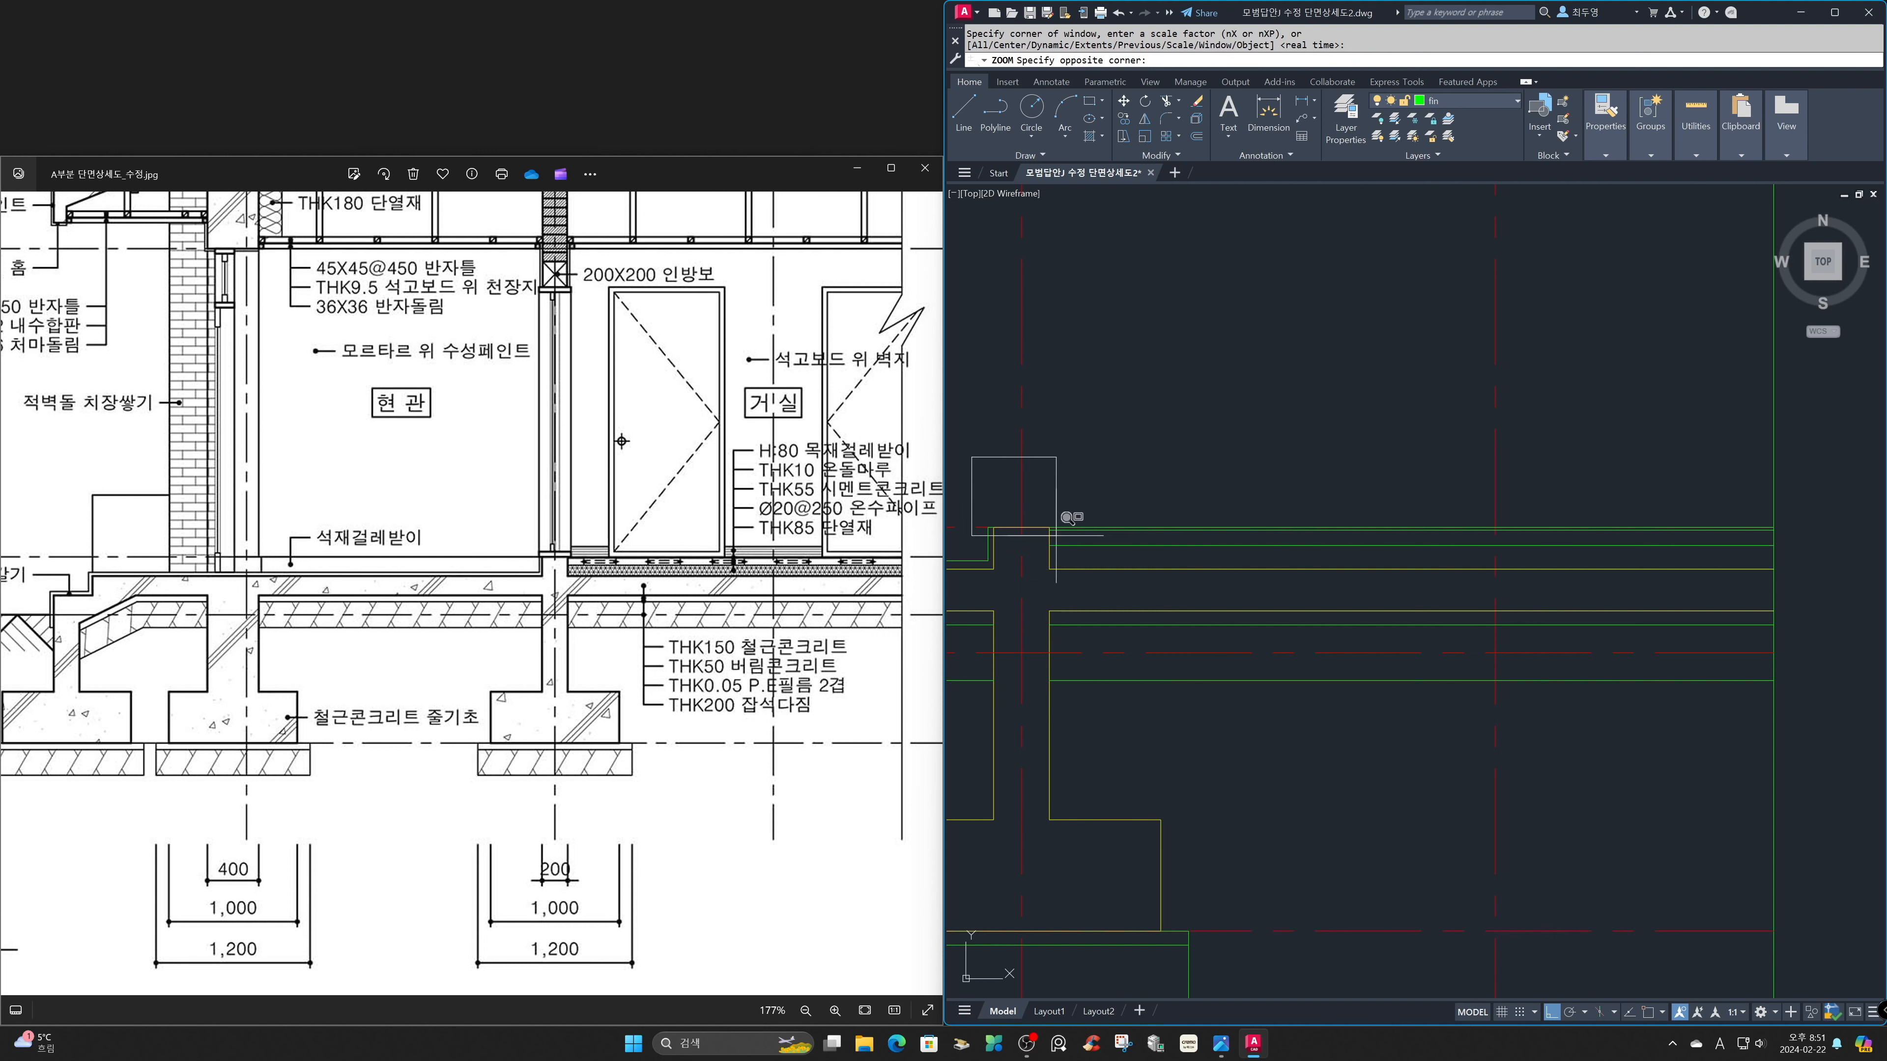
left_click(1267, 748)
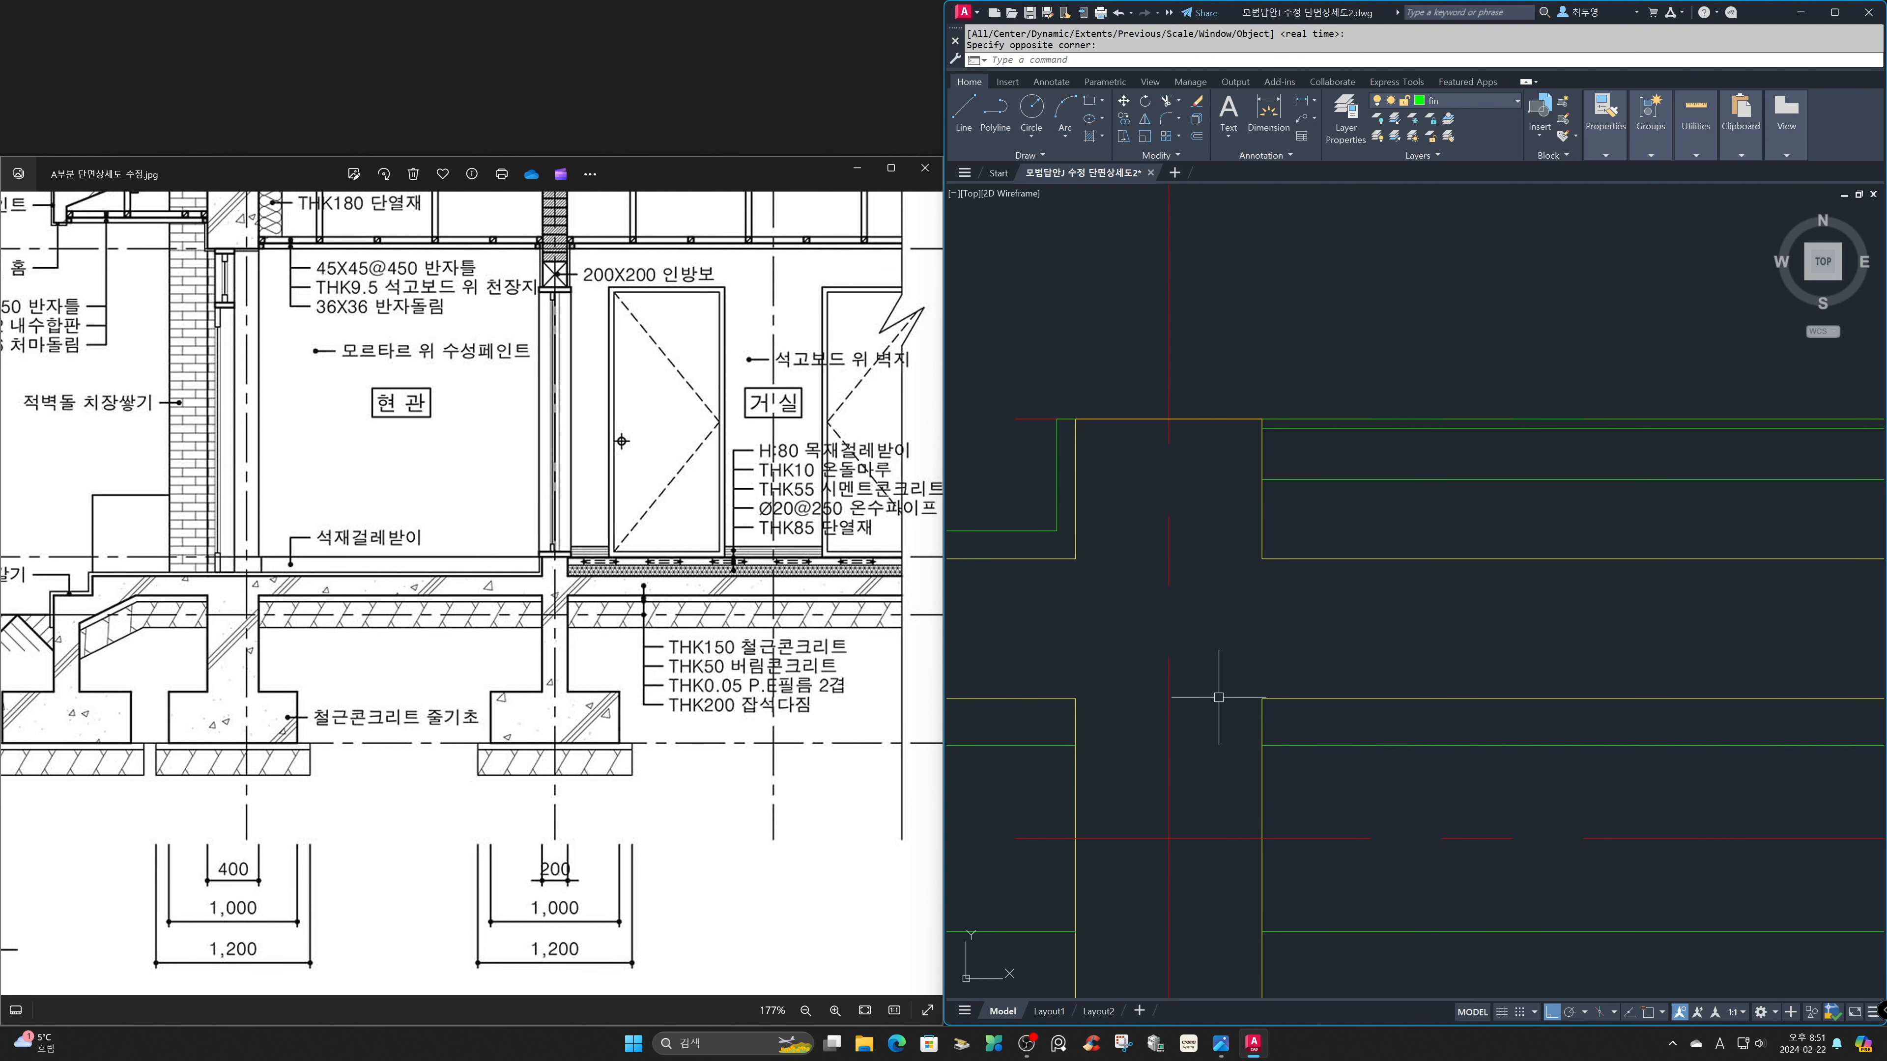
type("o")
key("Return")
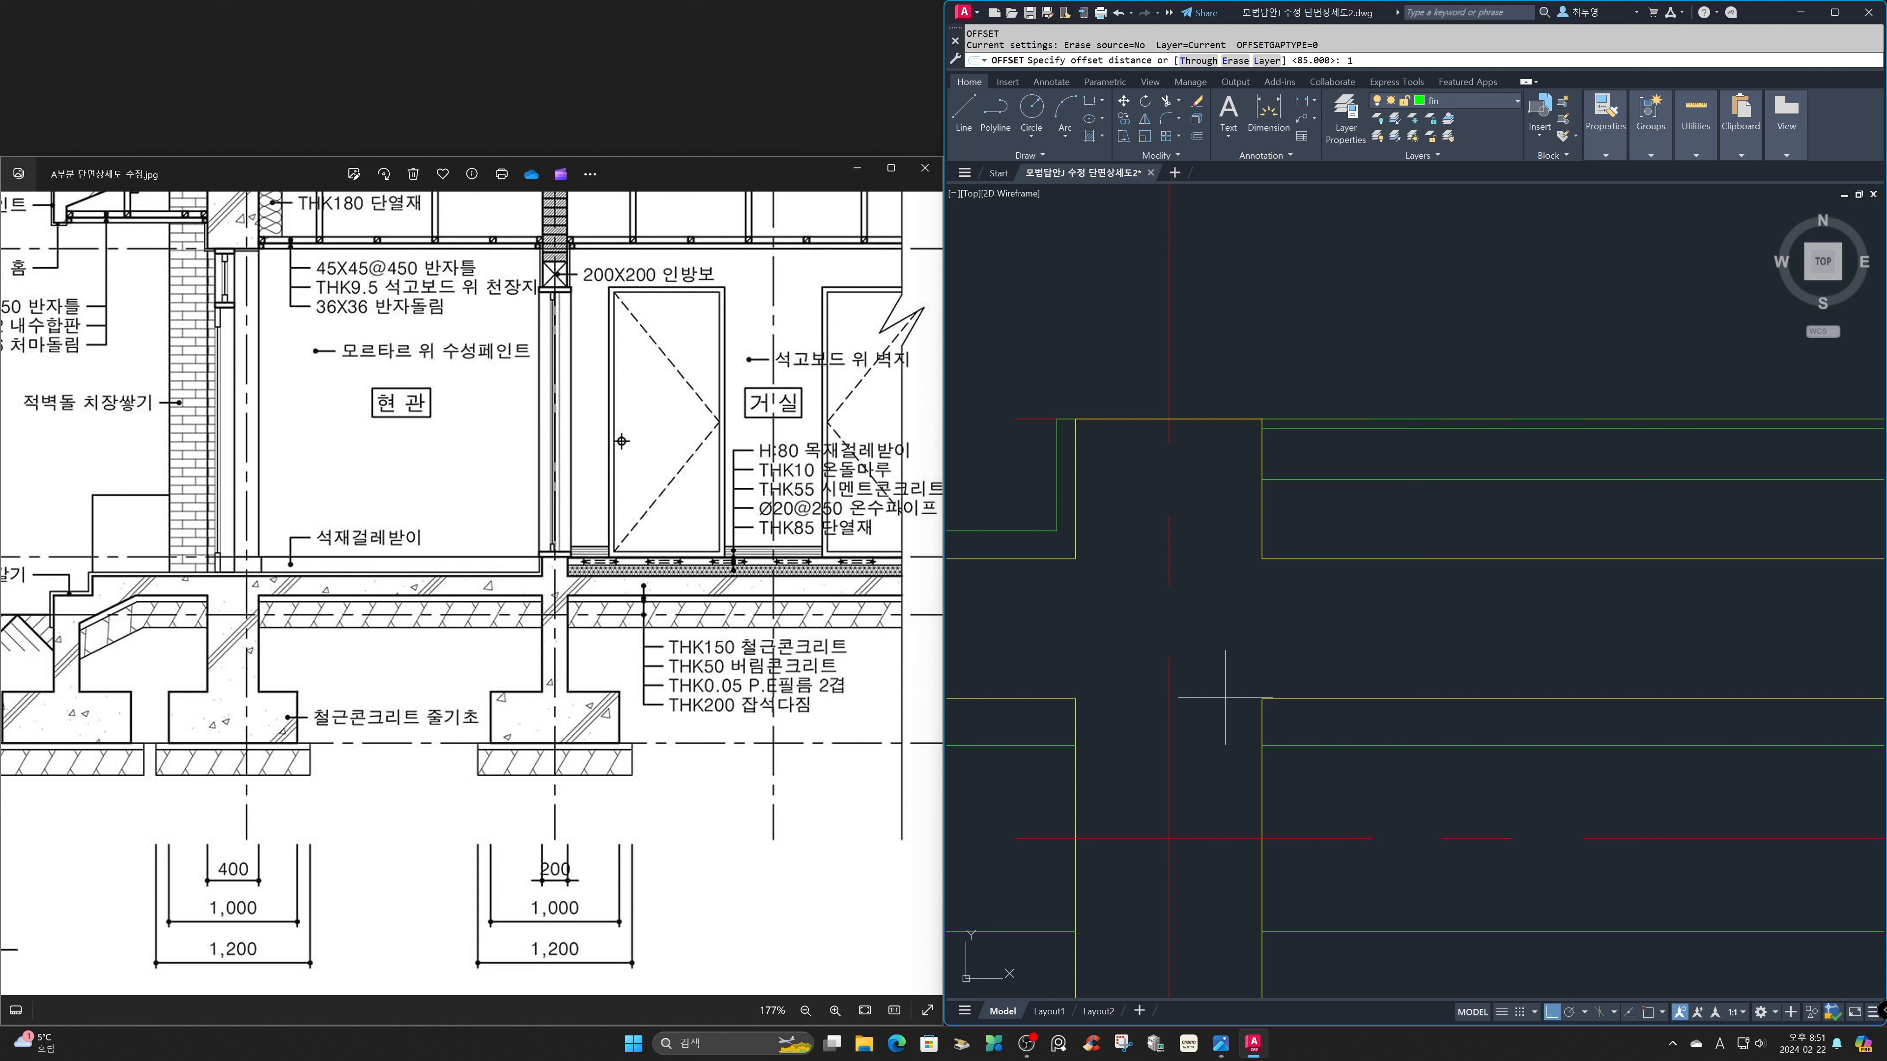
type("125")
key("Return")
left_click(1262, 518)
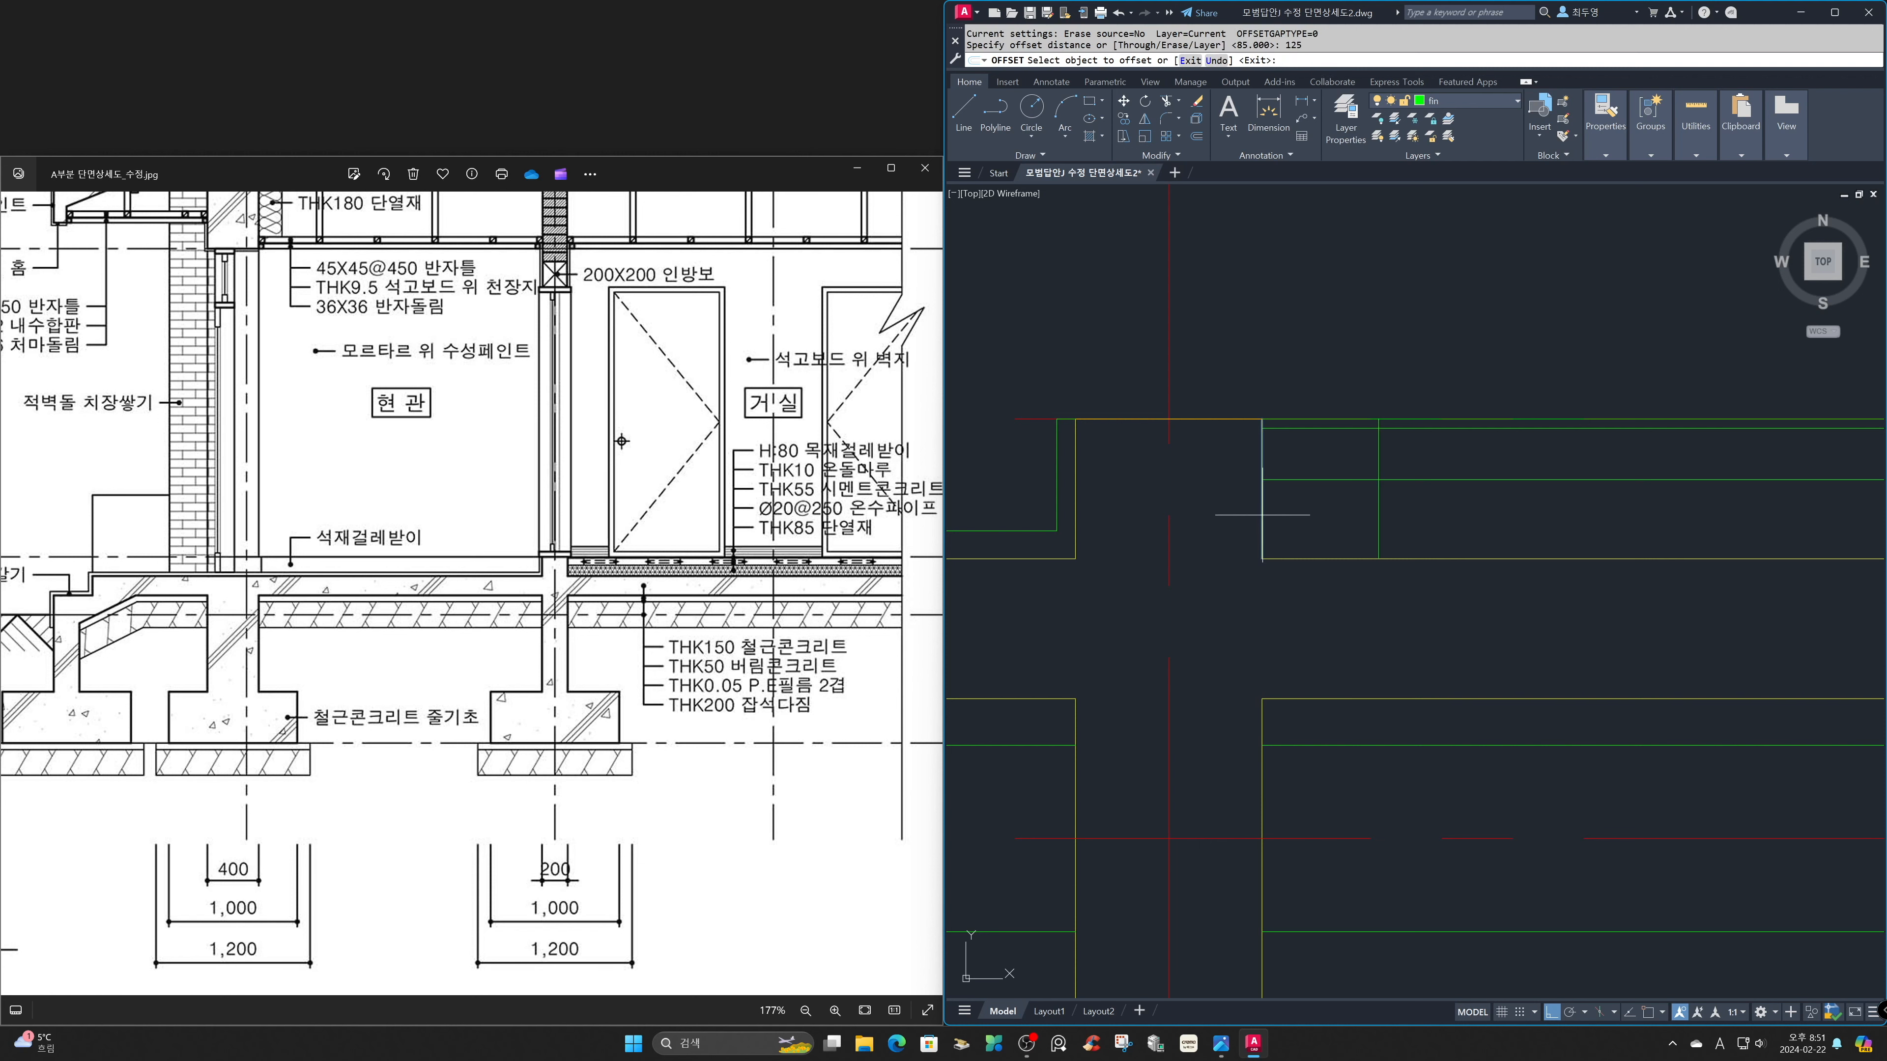
left_click(1425, 525)
key("Return")
Offset the insulation's top line 27.5 mm upward to mark the pipe centre height.
key("Return")
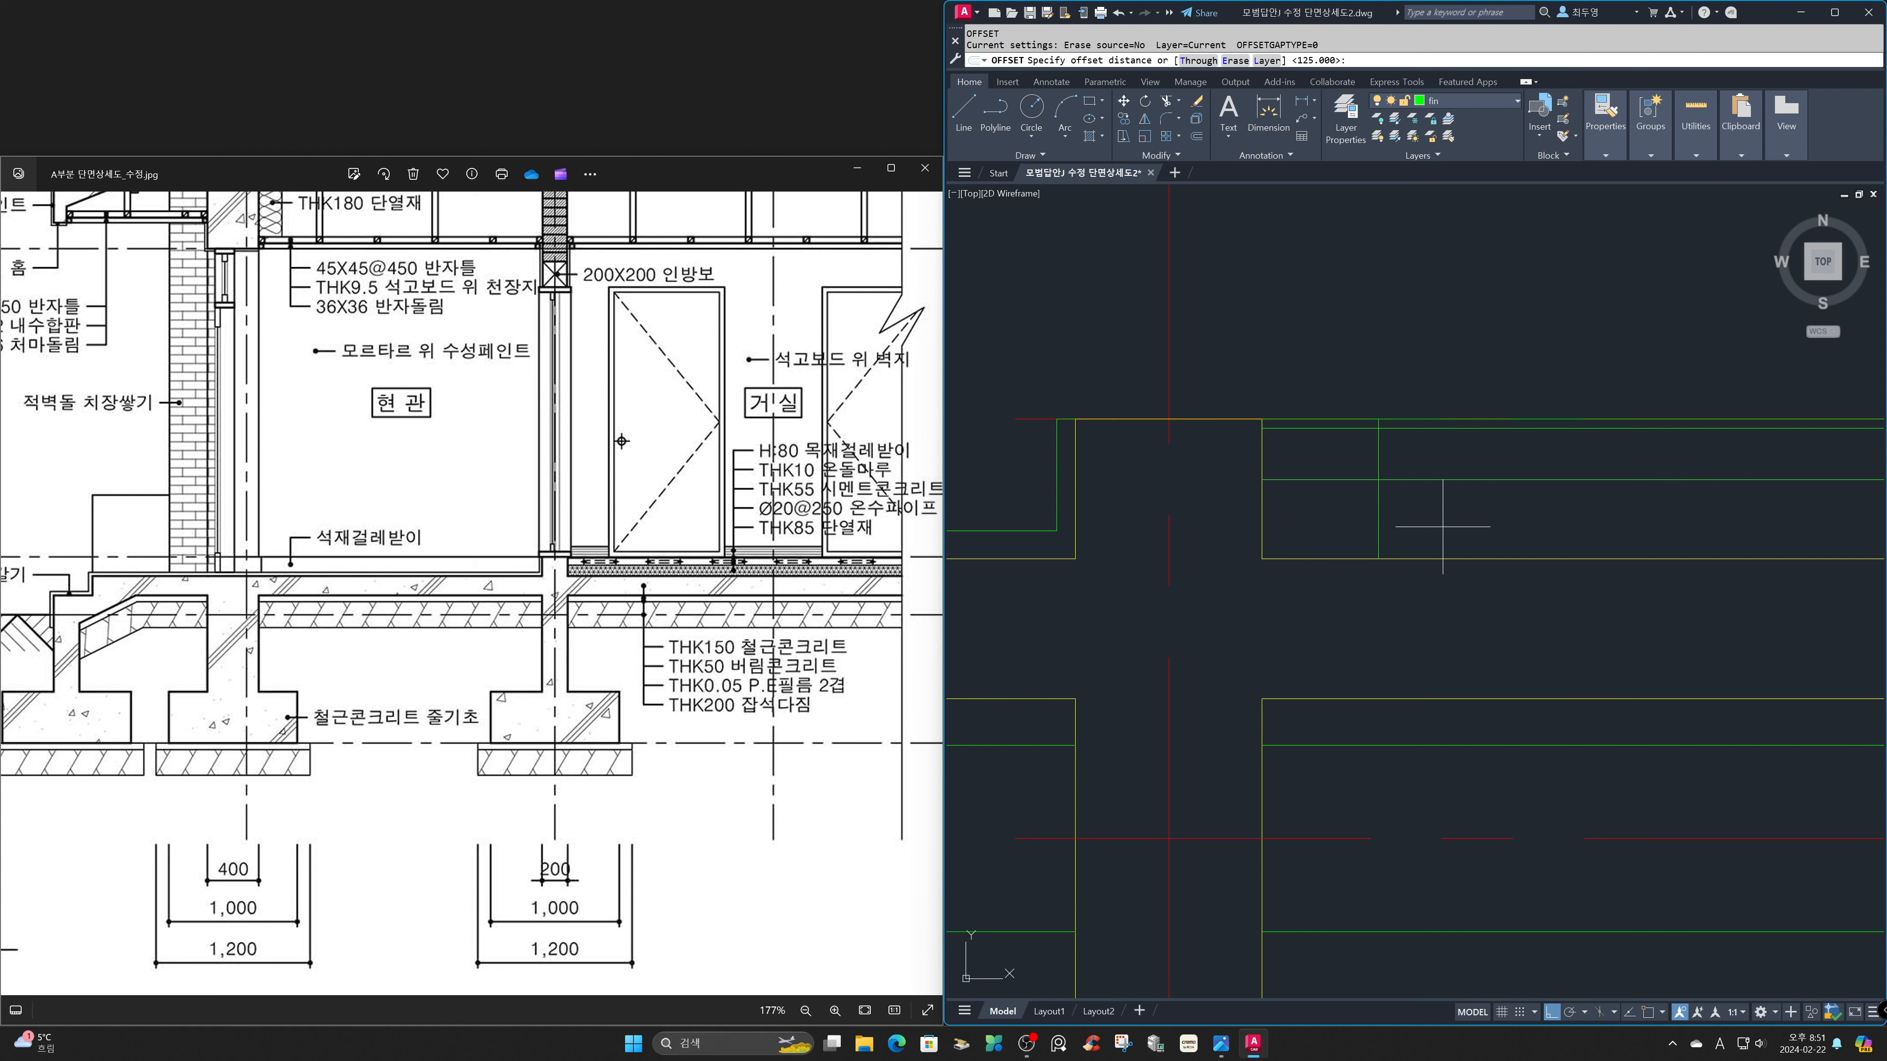
type("27.5")
key("Return")
left_click(1438, 480)
left_click(1448, 465)
key("Return")
Draw a circle of radius 10 at the intersection of the two offset guide lines, with object snap on.
key("F3")
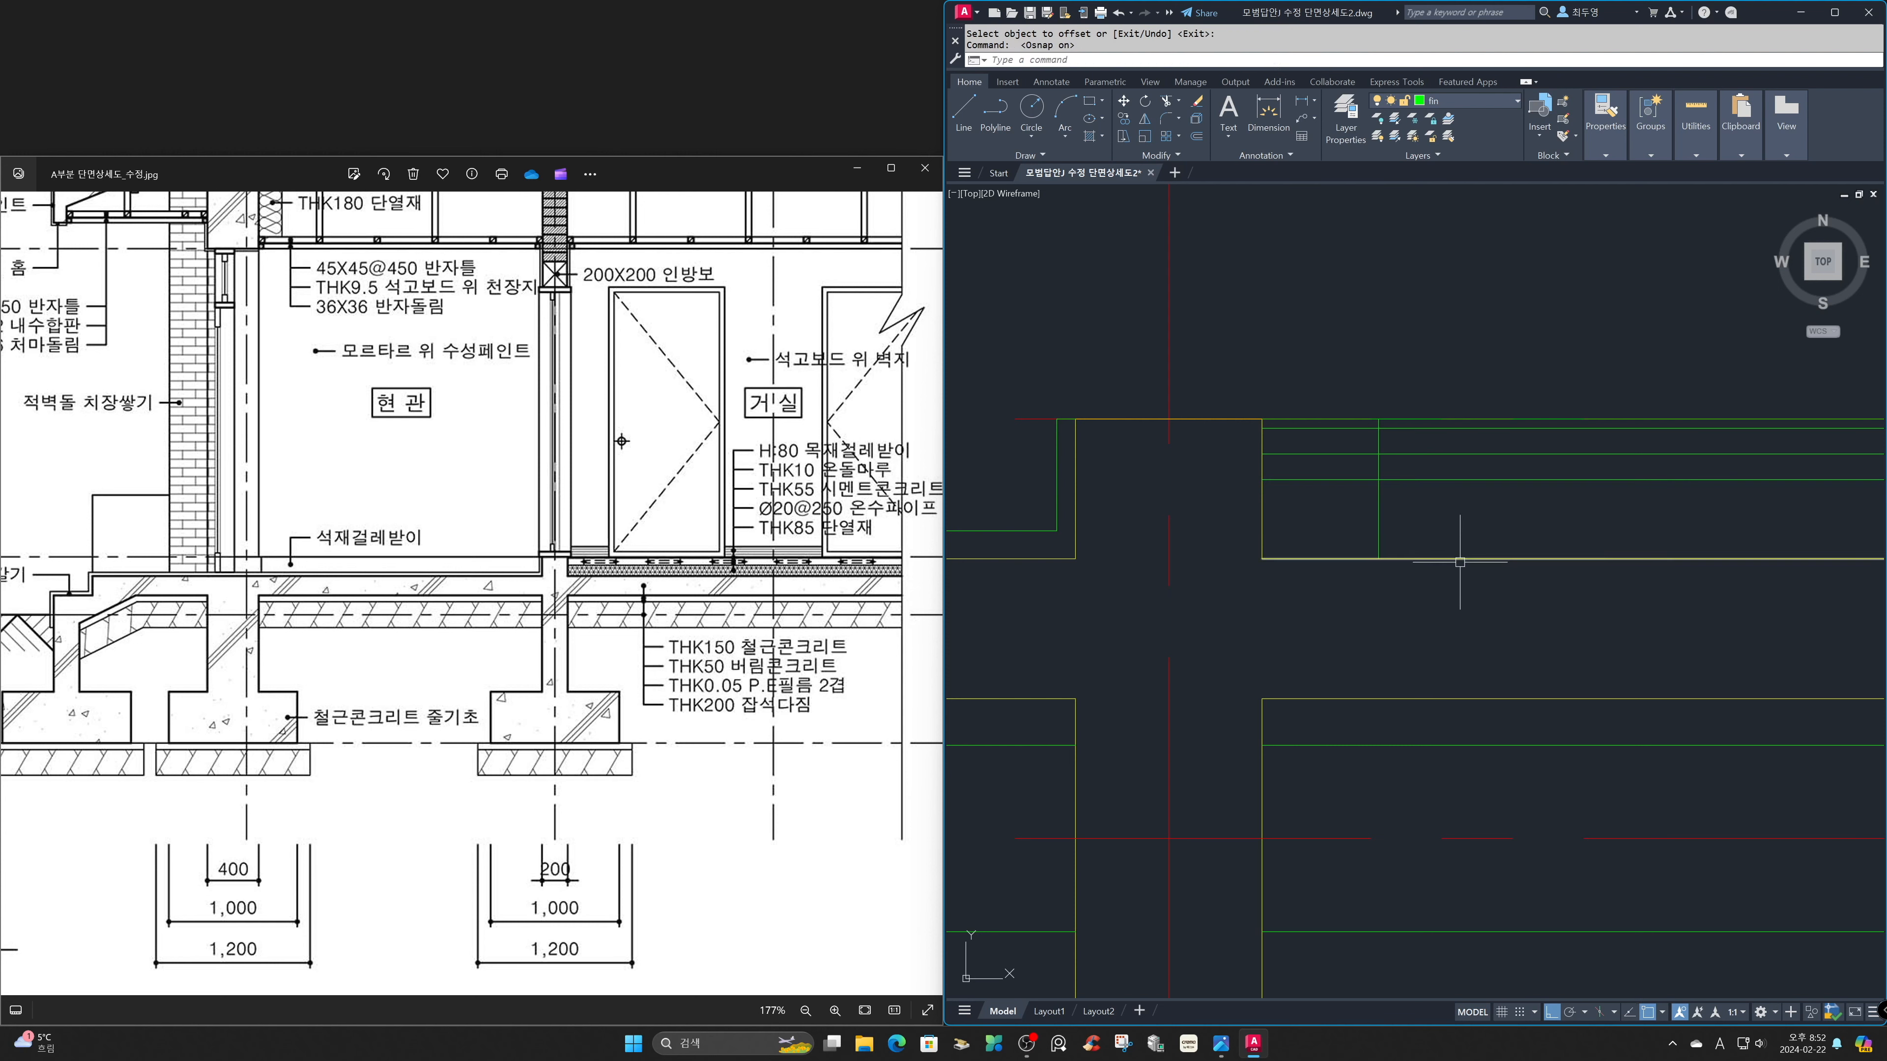
type("c")
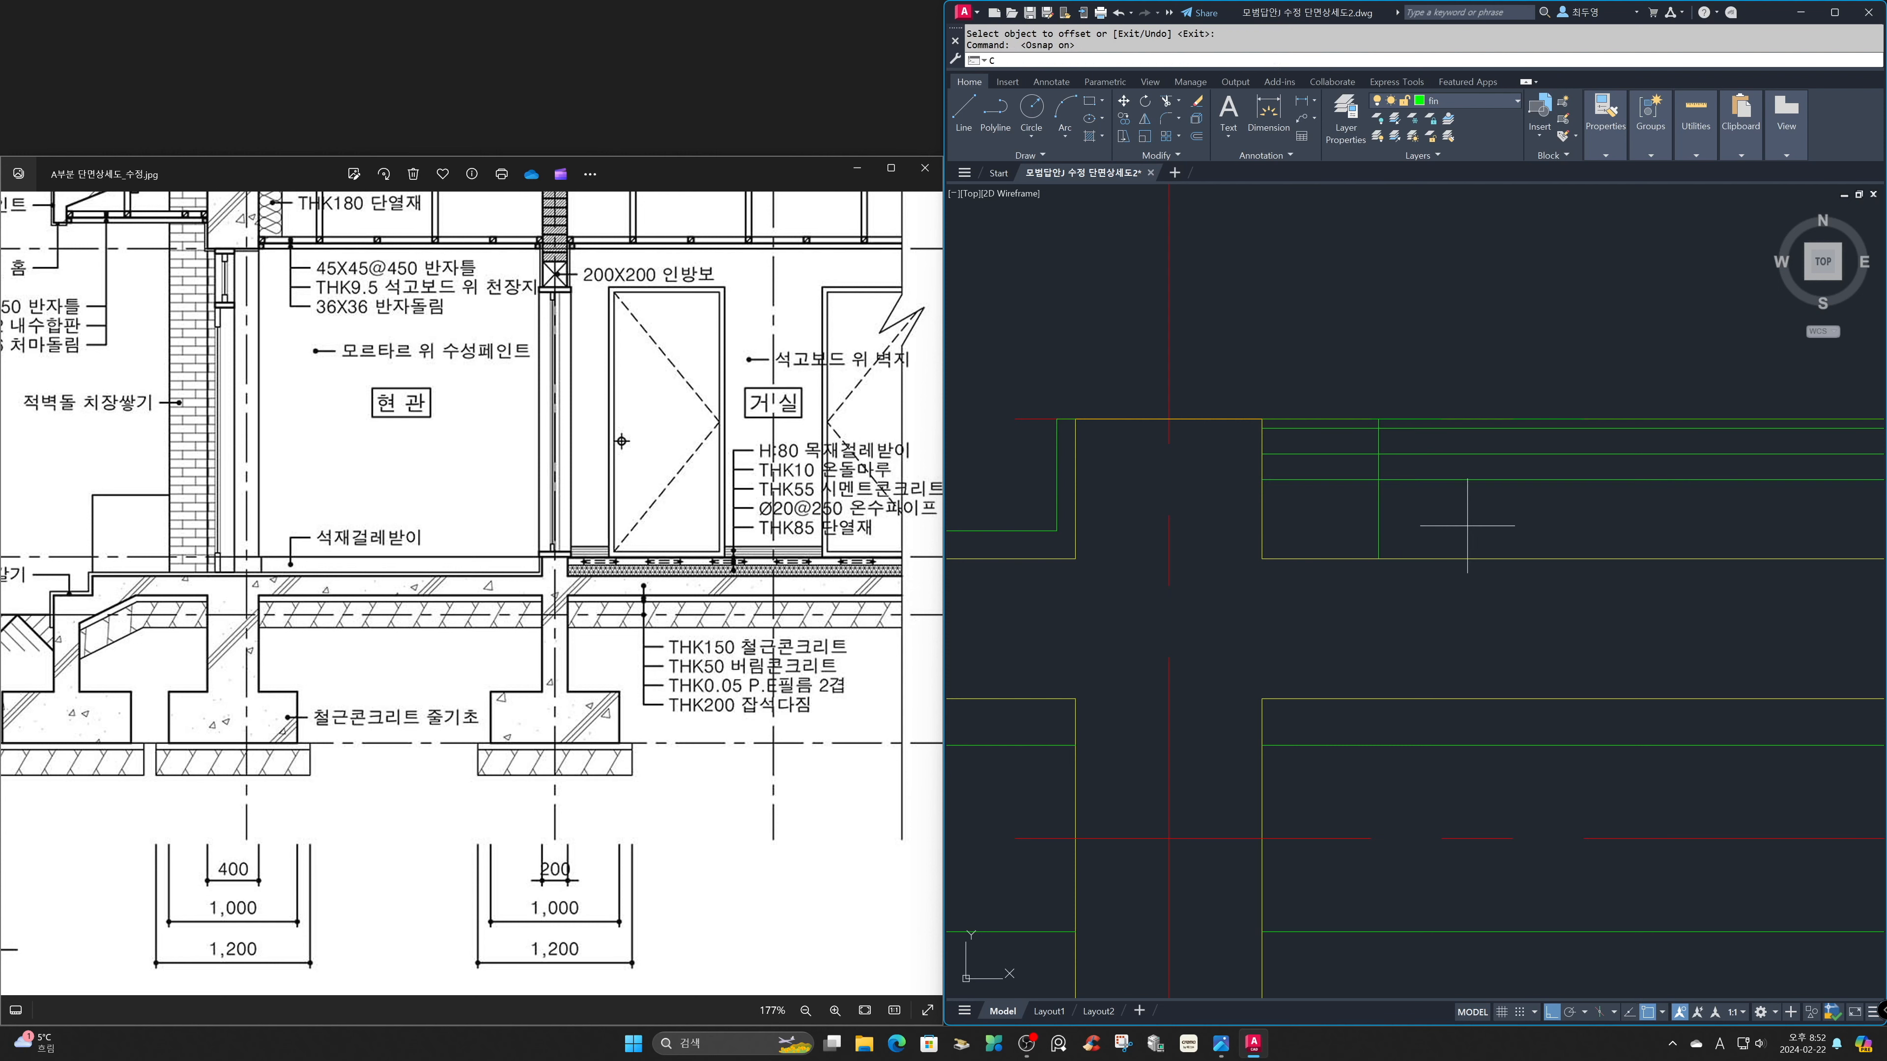
key("Return")
left_click(1378, 454)
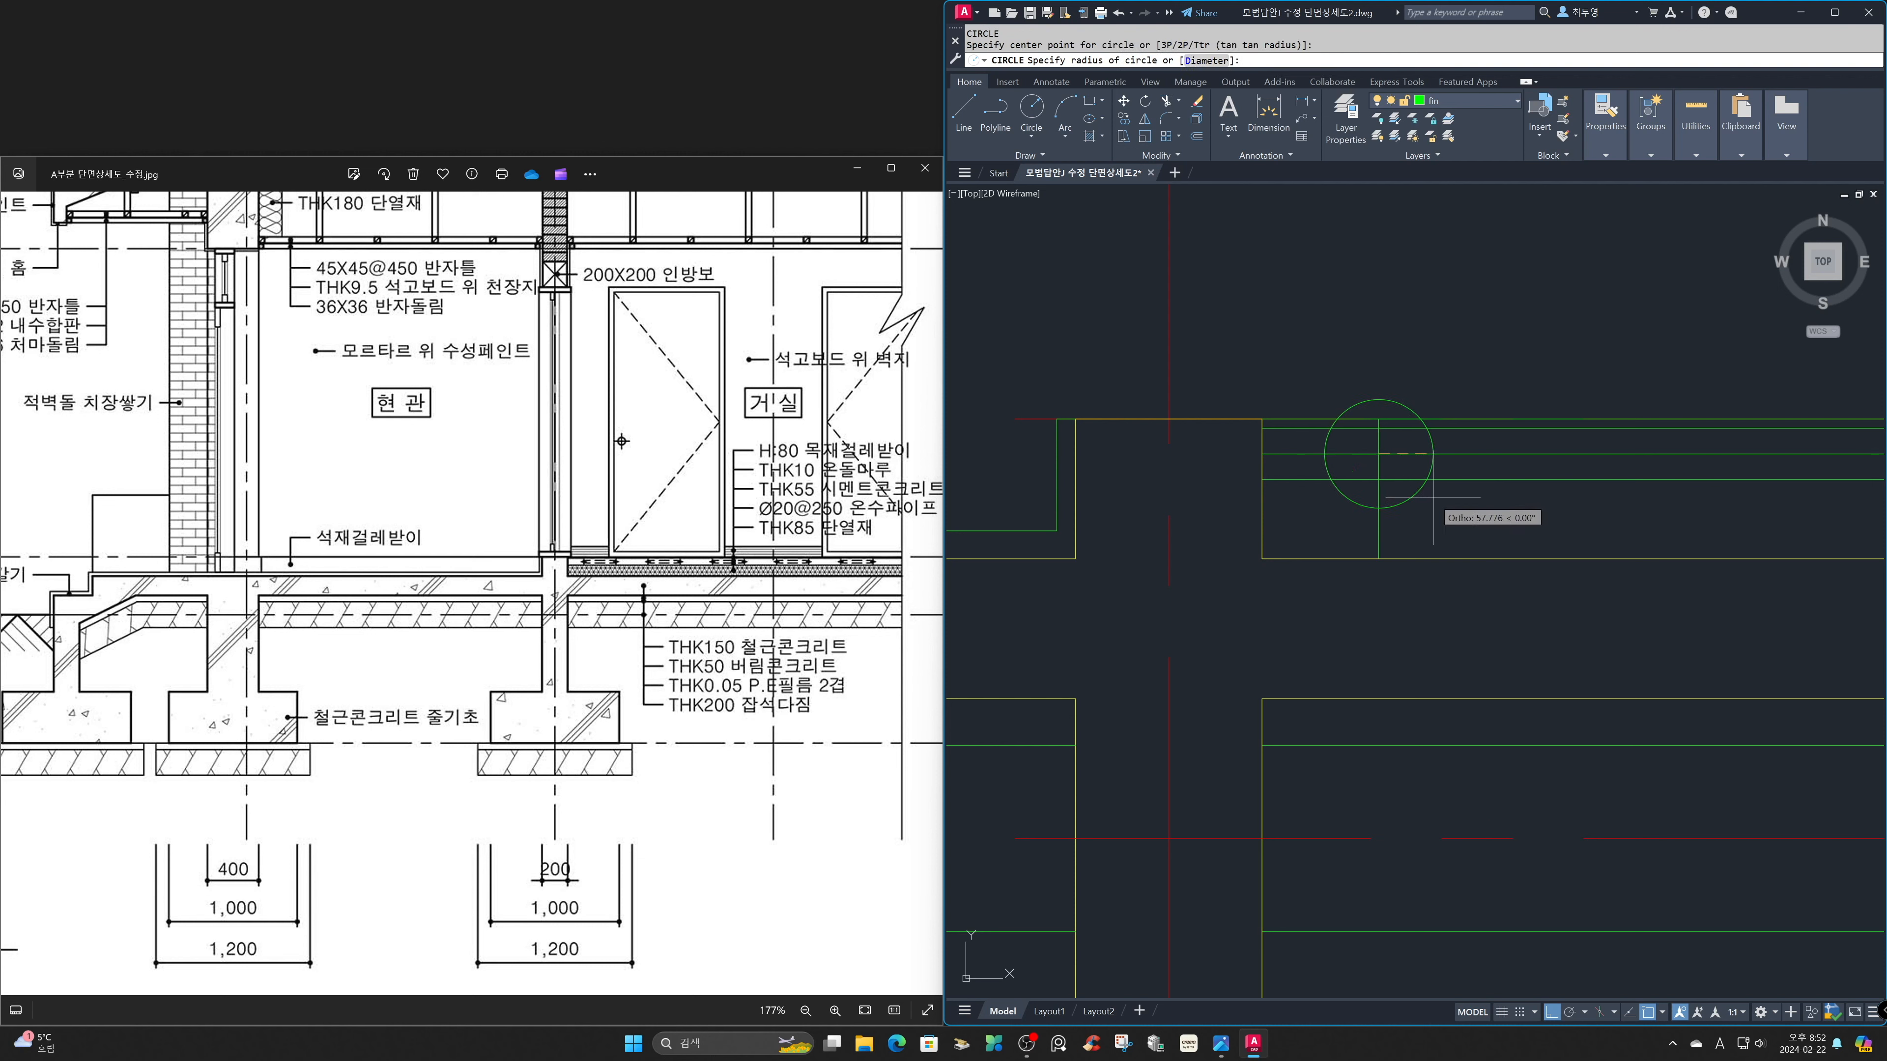
key("Return")
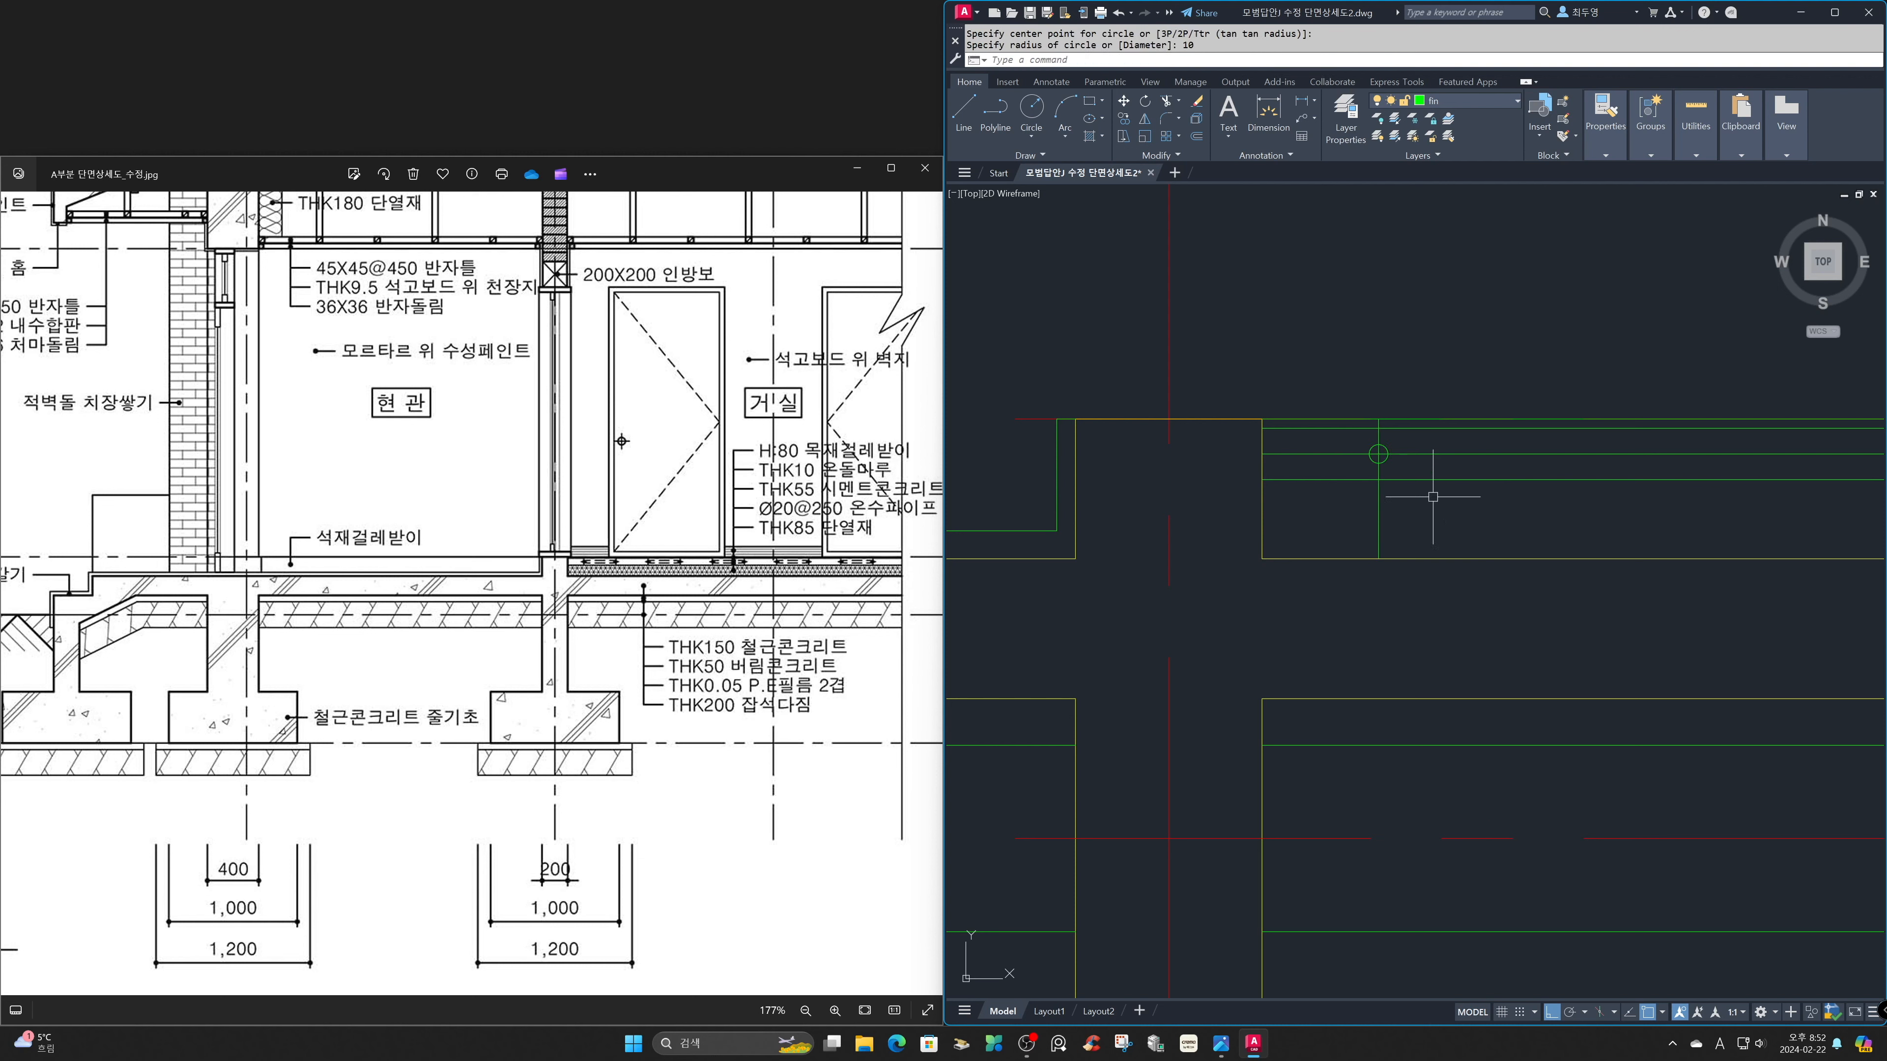
Move the horizontal and vertical guide lines through the pipe circle to the cen layer.
left_click(1435, 454)
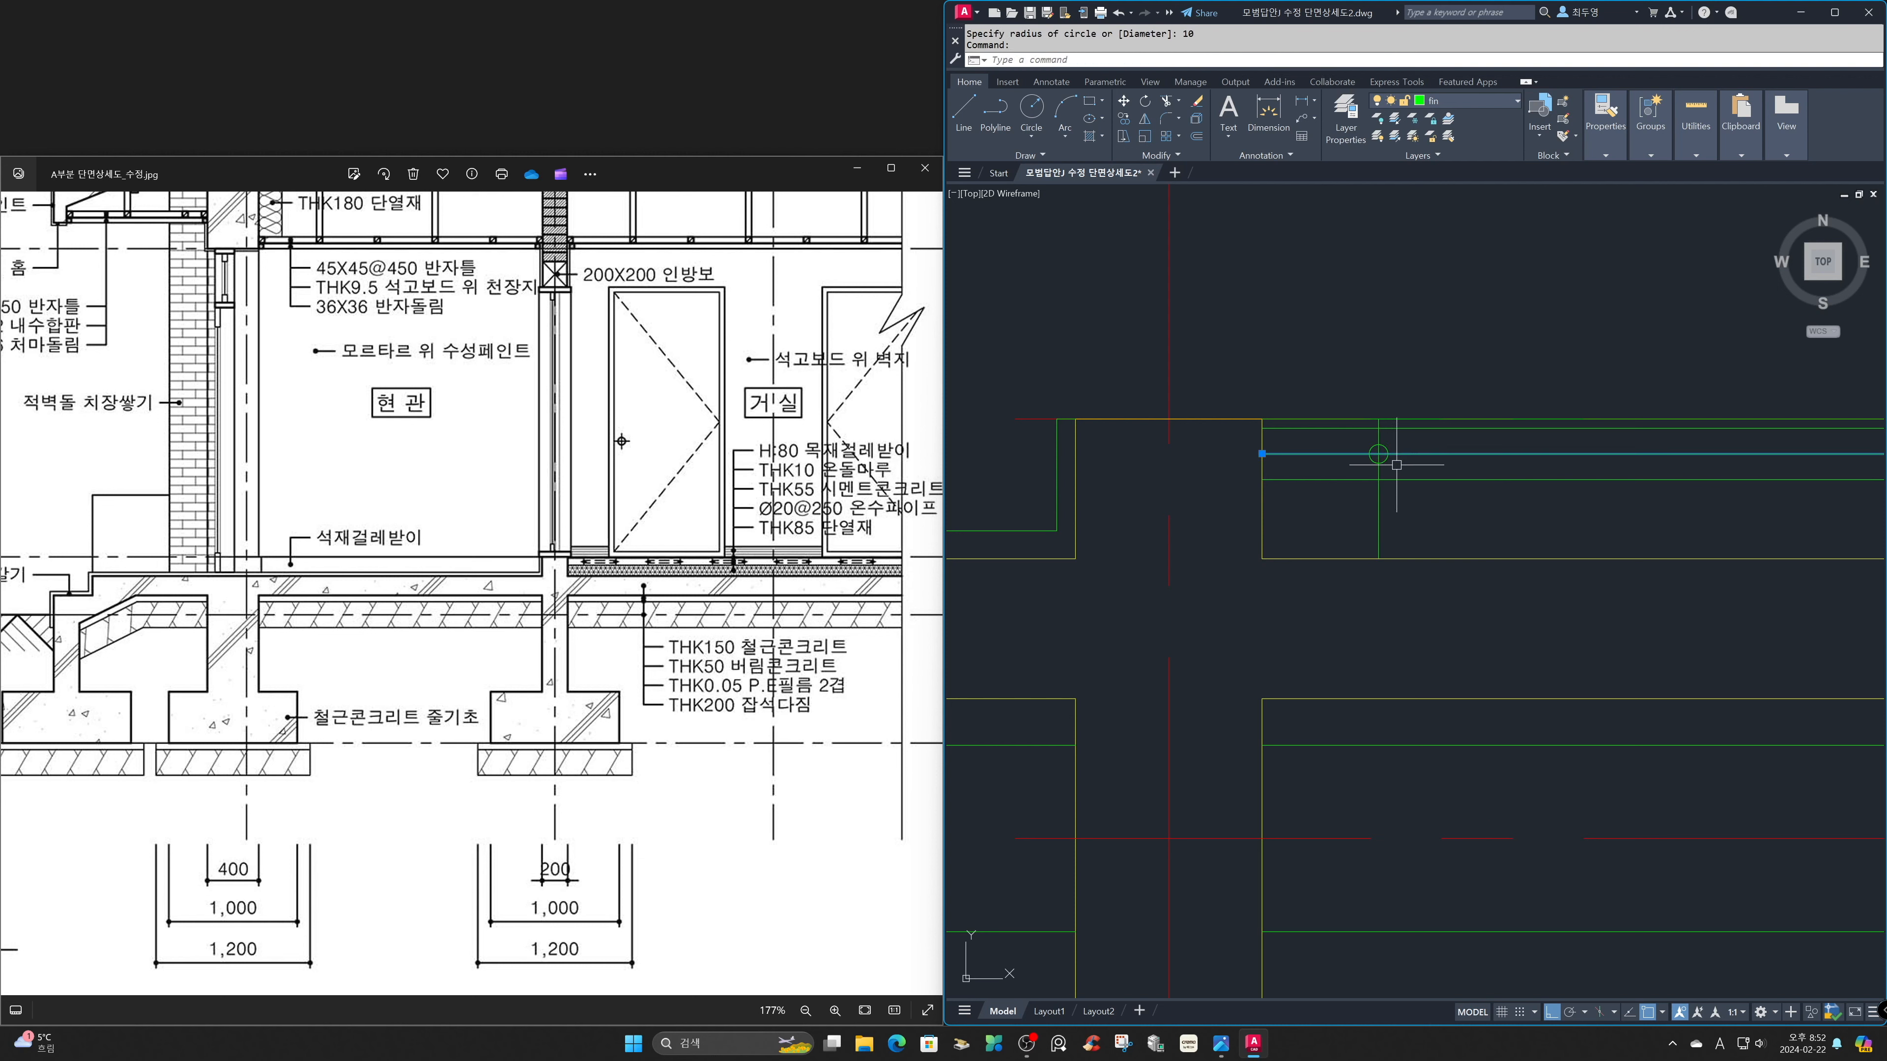
left_click(1380, 468)
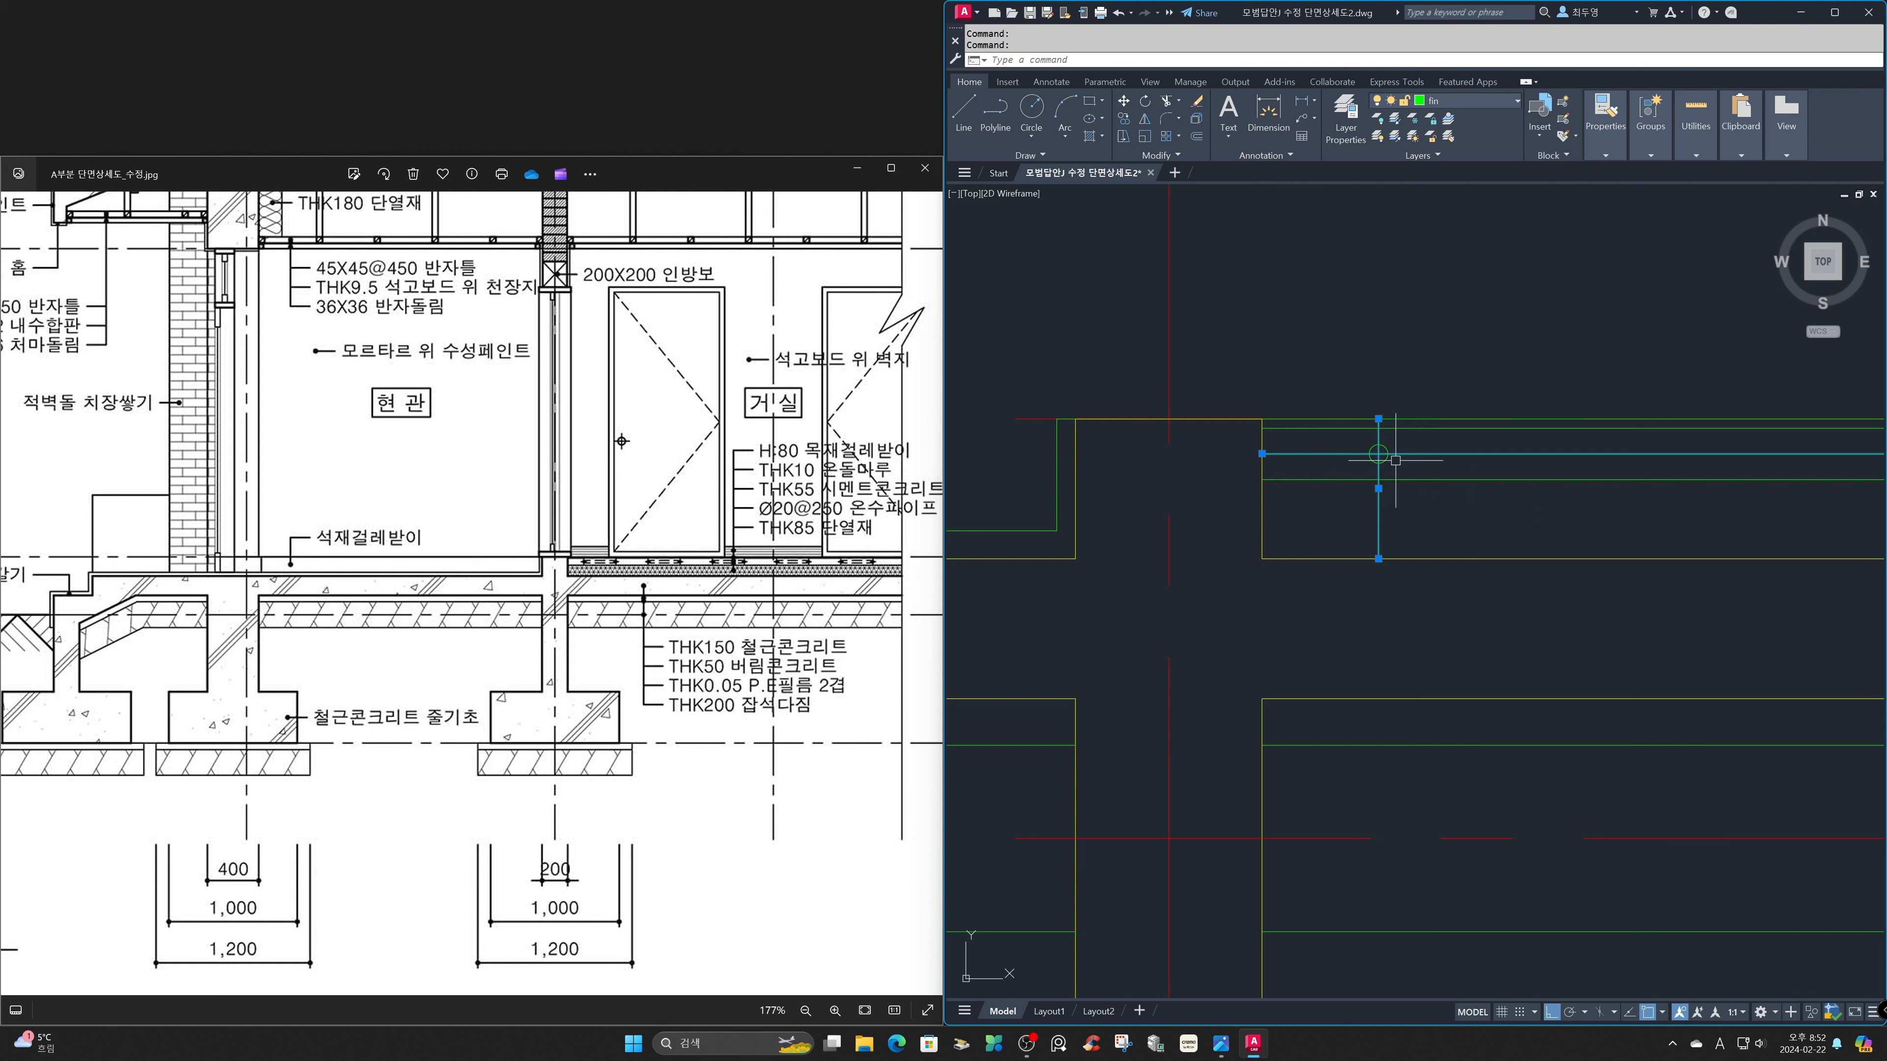
left_click(1510, 106)
left_click(1499, 136)
key("Escape")
Trim the two centre lines back to the pipe circle's outline.
type("tr")
key("space")
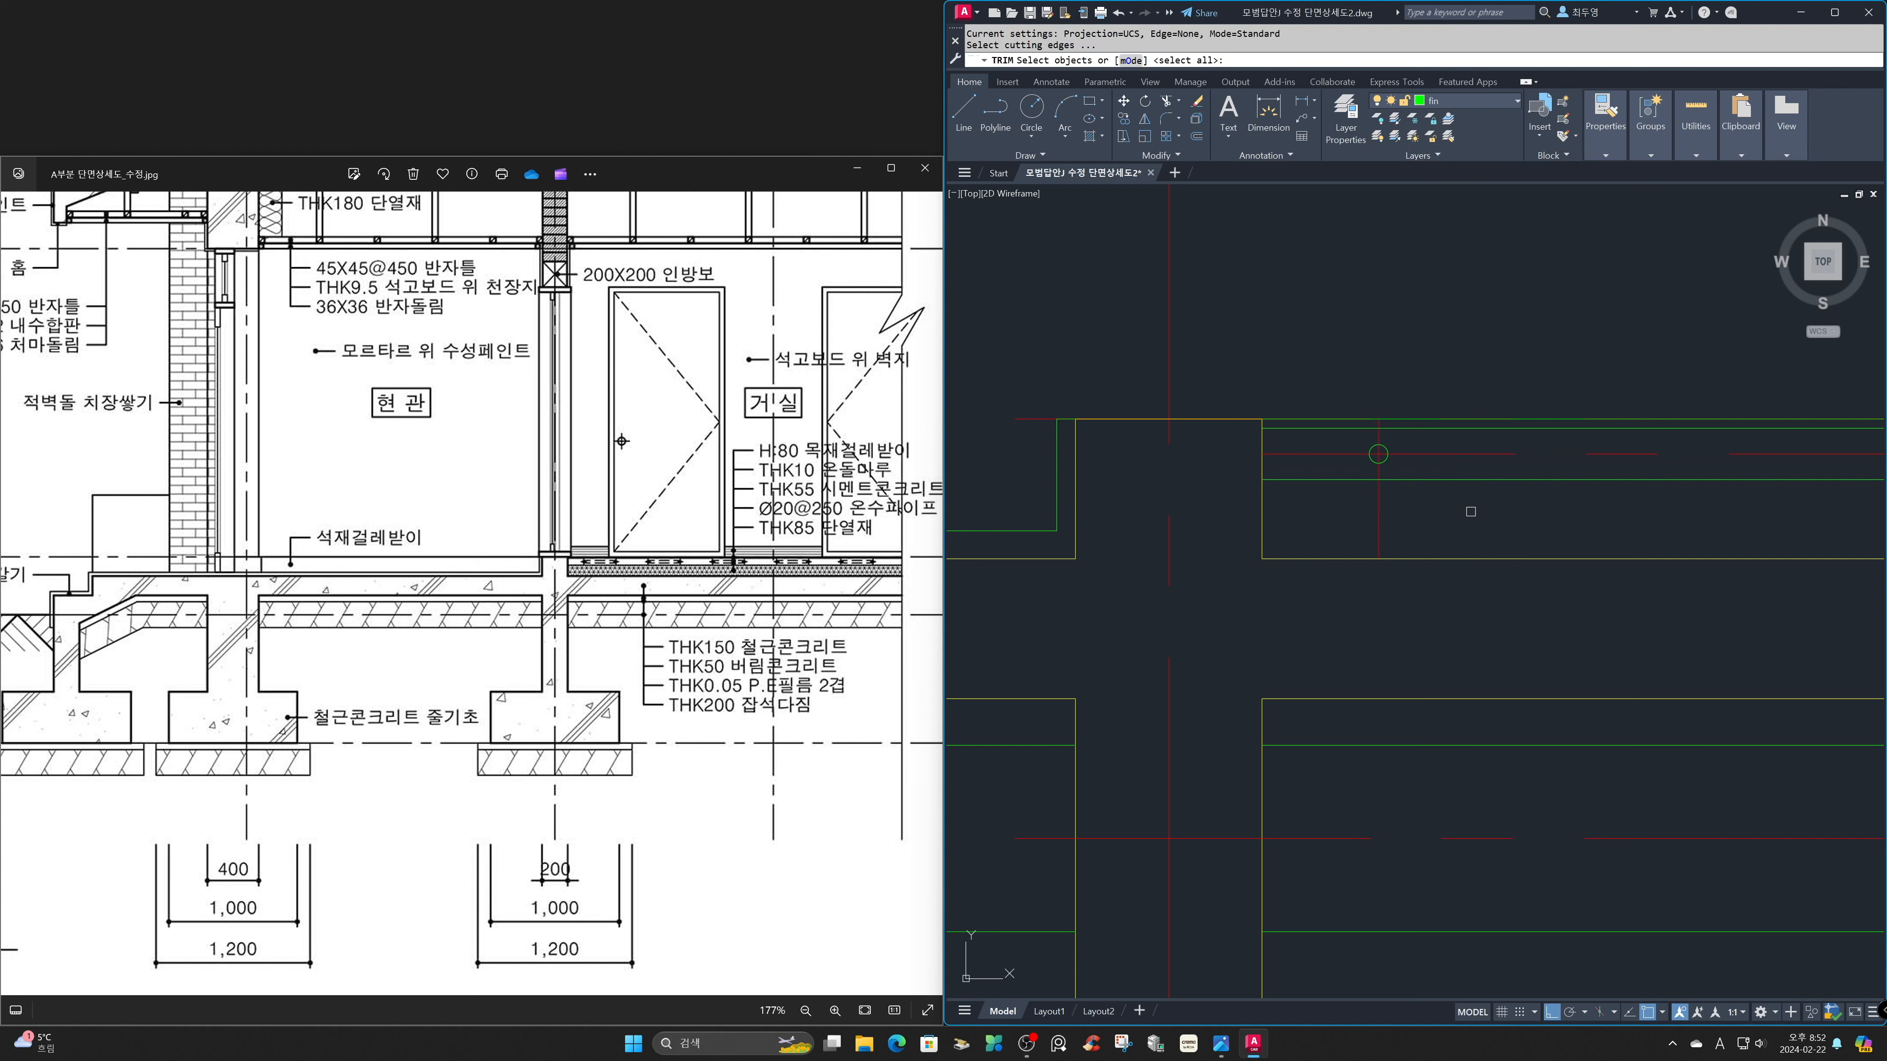
key("space")
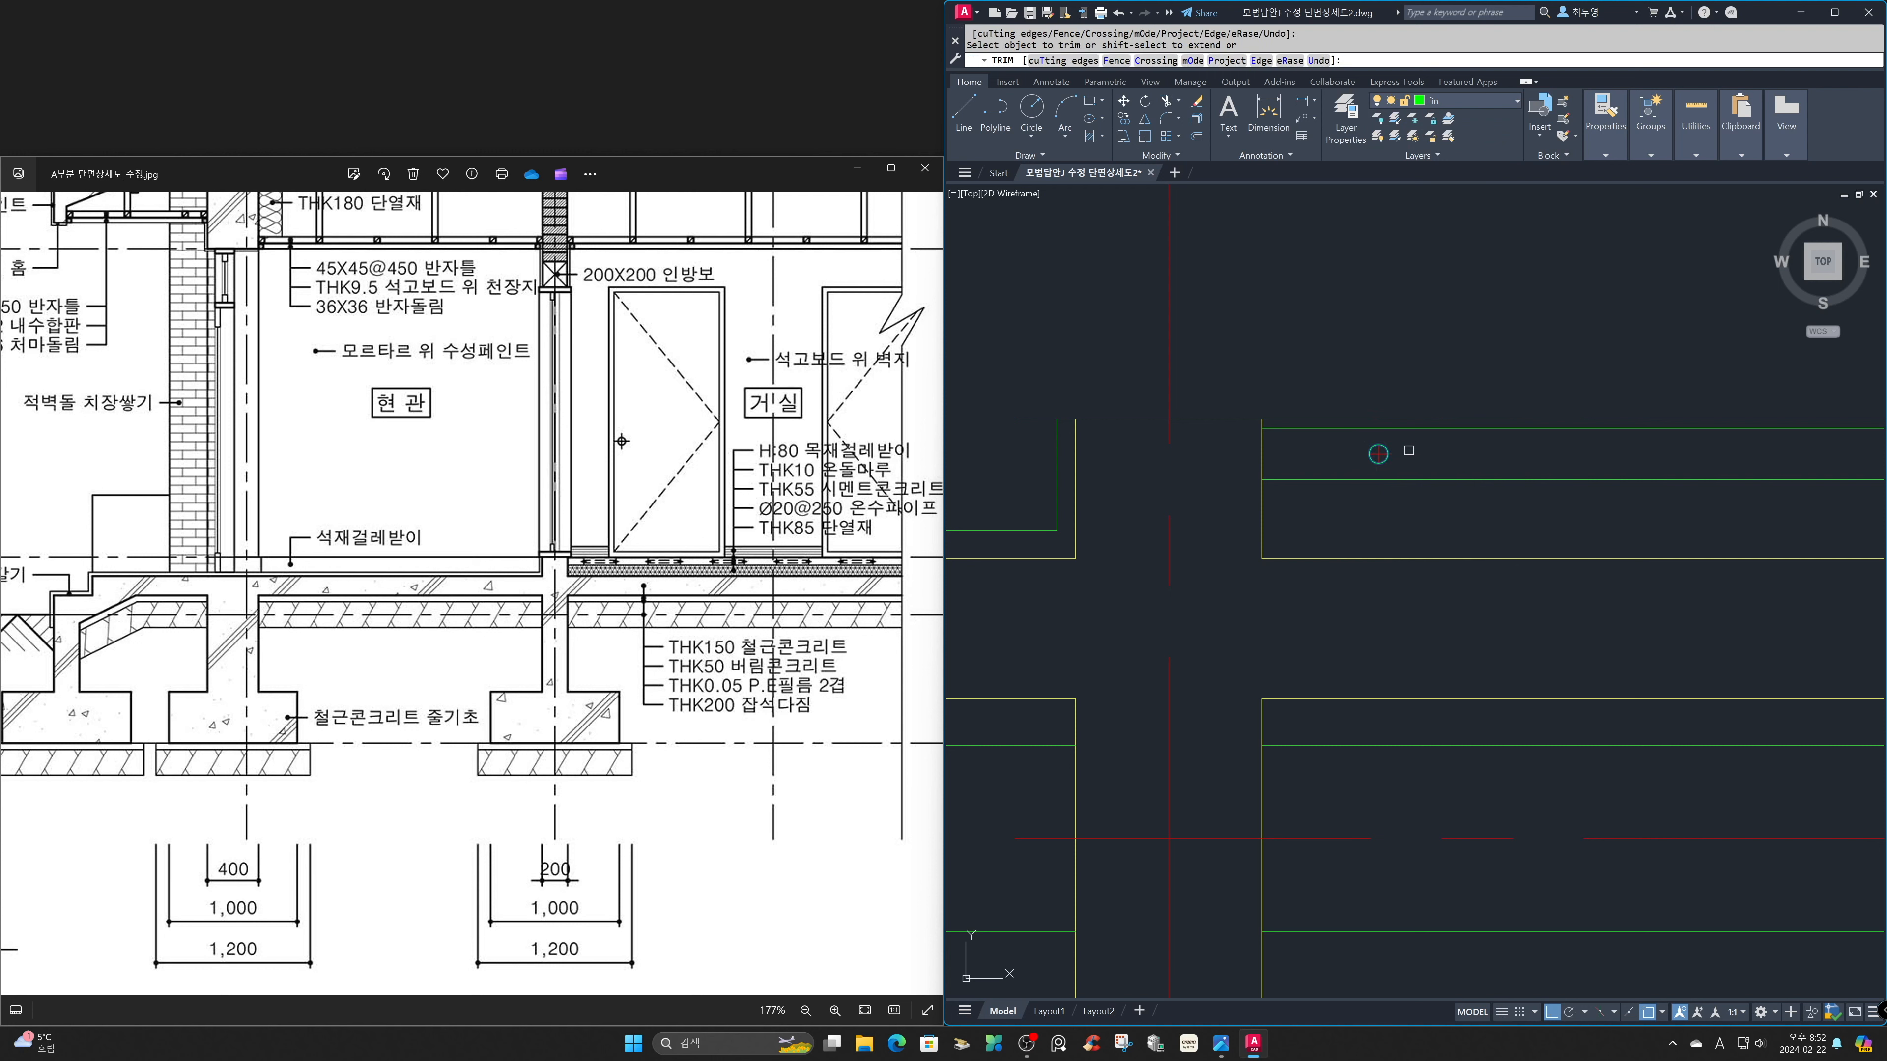
key("space")
Scale the pipe's two centre lines by a factor of 2 about the circle's centre.
type("z")
key("space")
left_click(1331, 401)
left_click(1428, 494)
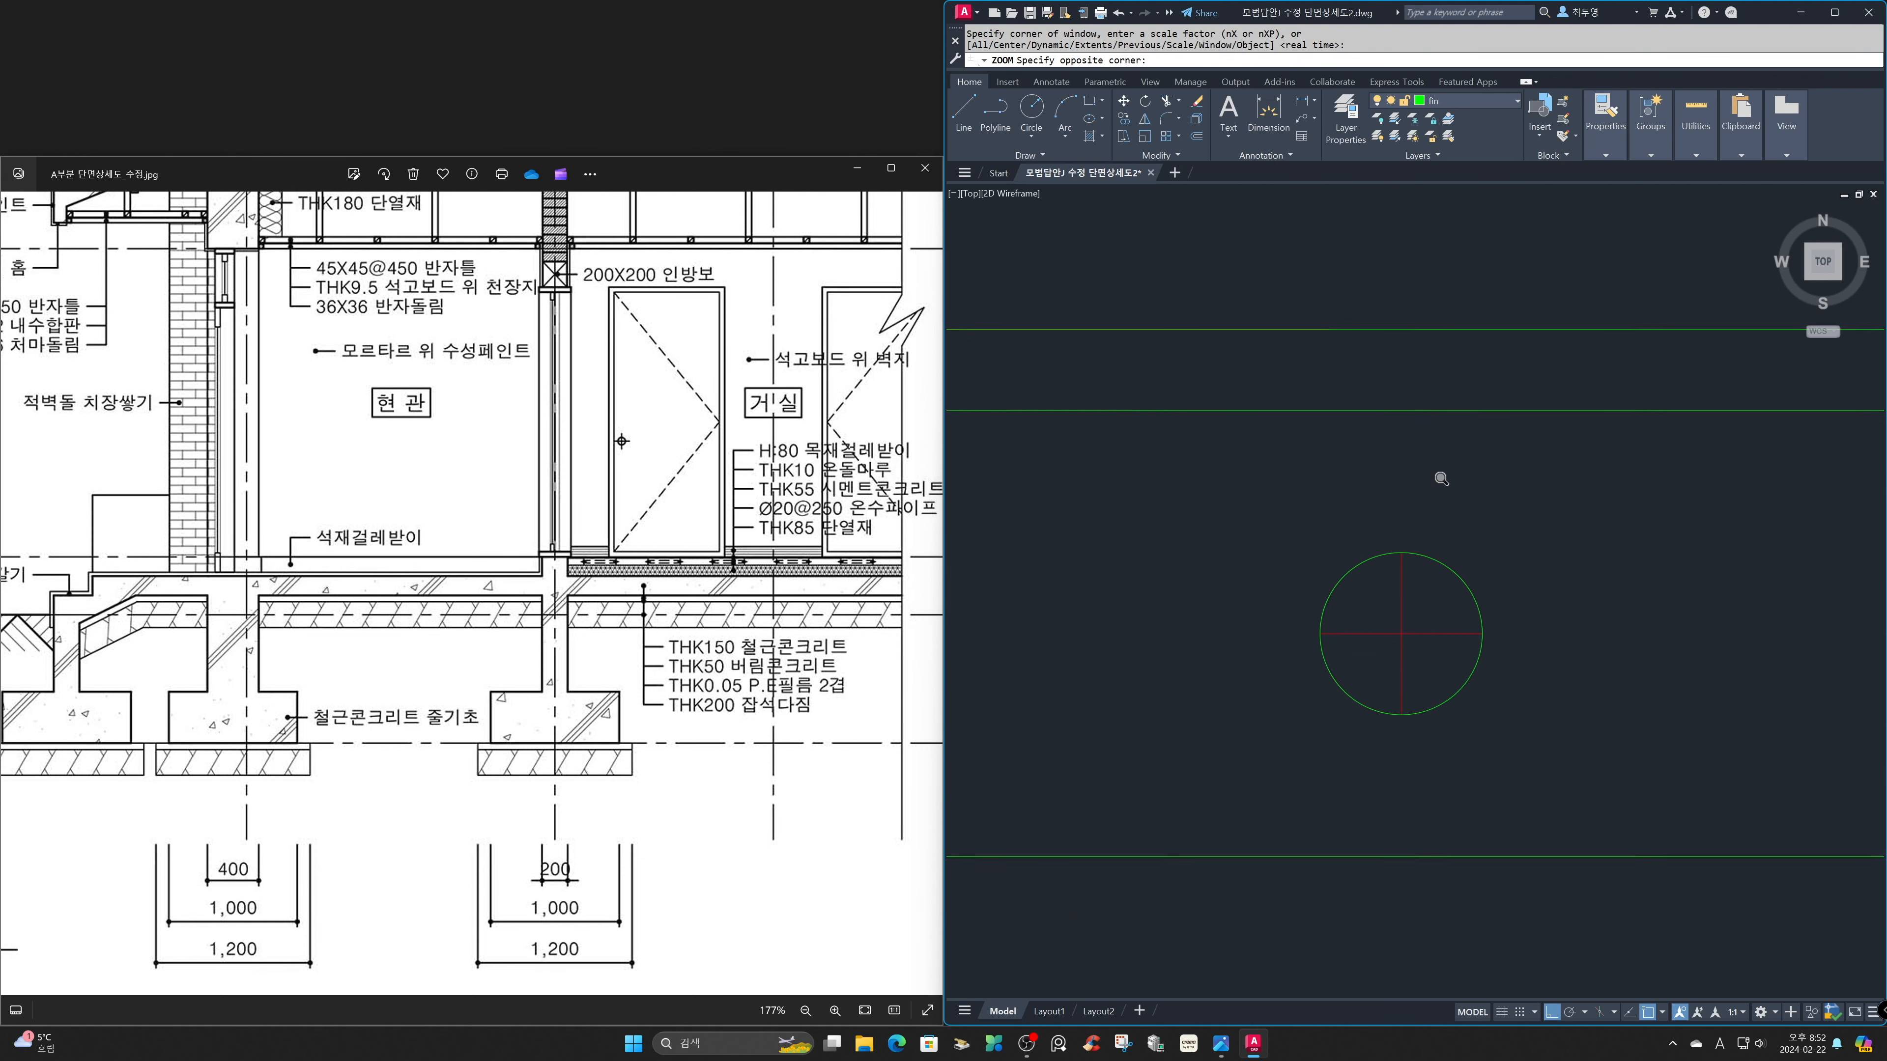
type("sc")
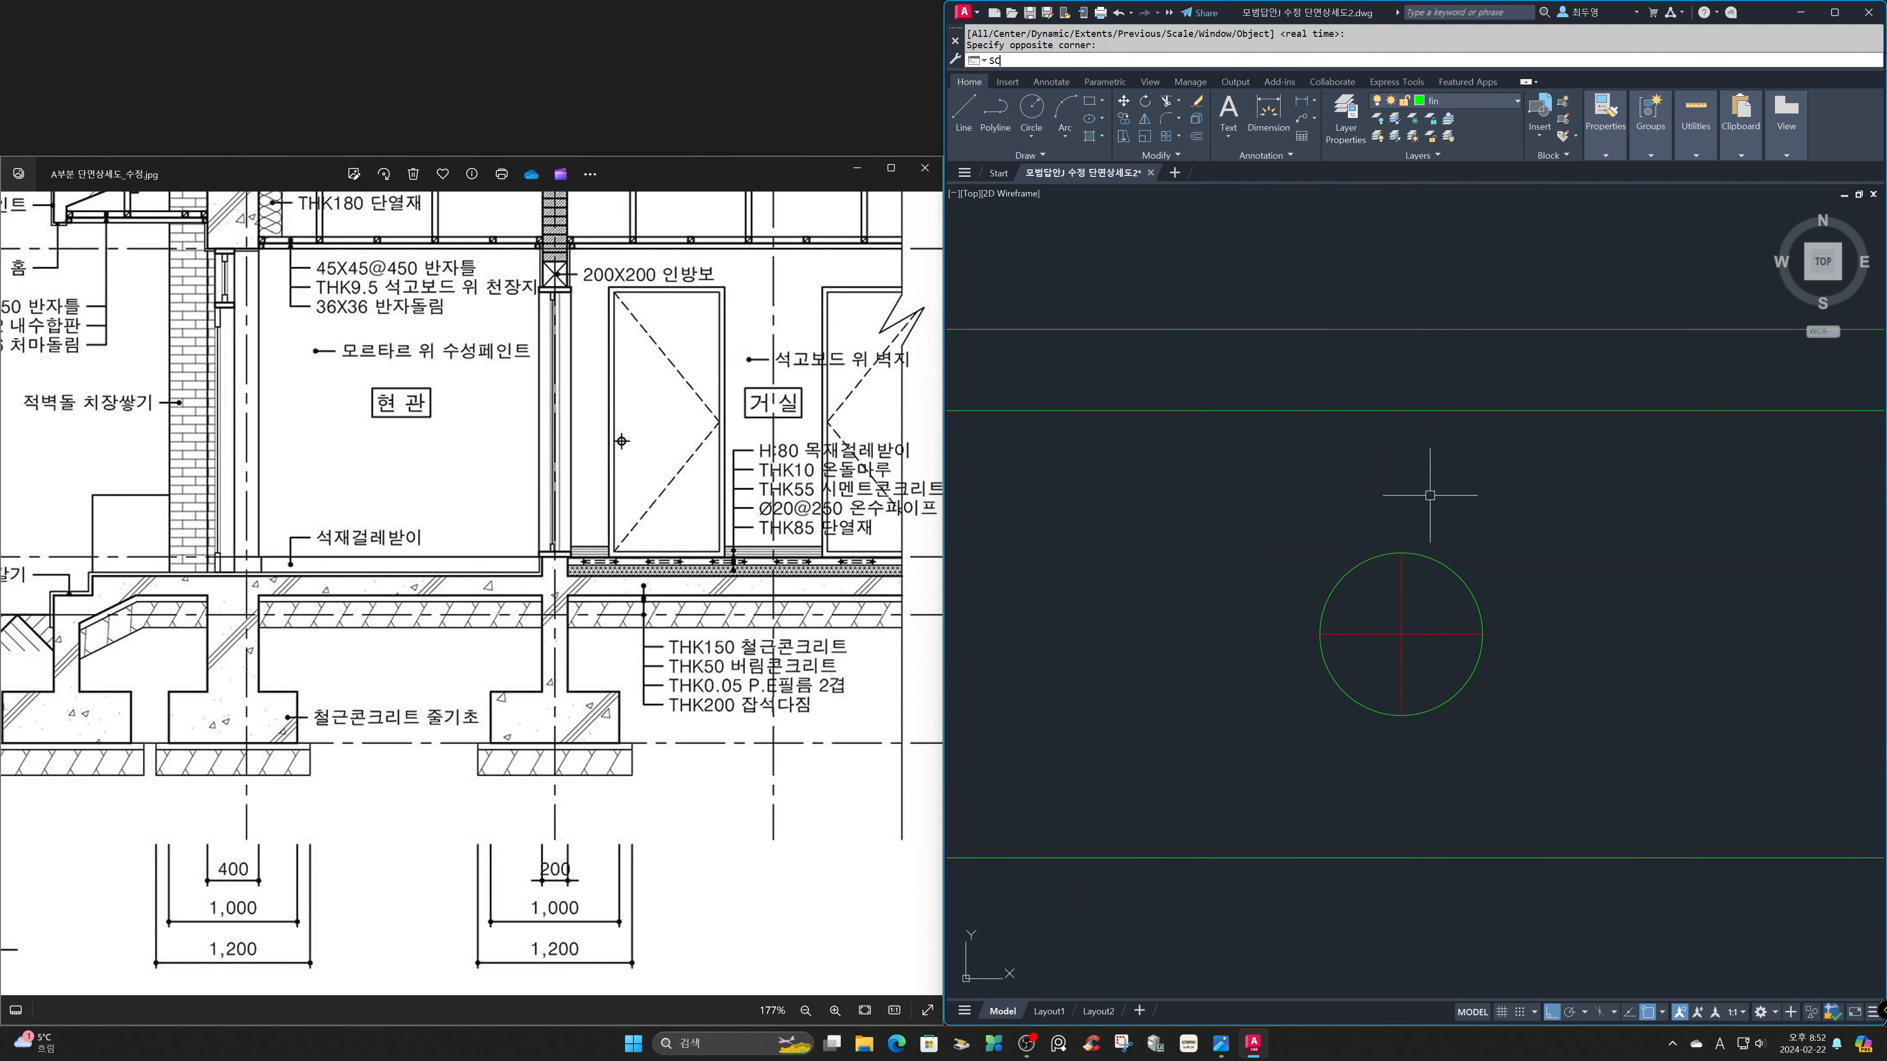
key("space")
left_click(1429, 676)
left_click(1379, 628)
key("space")
left_click(1402, 634)
type("2")
key("Return")
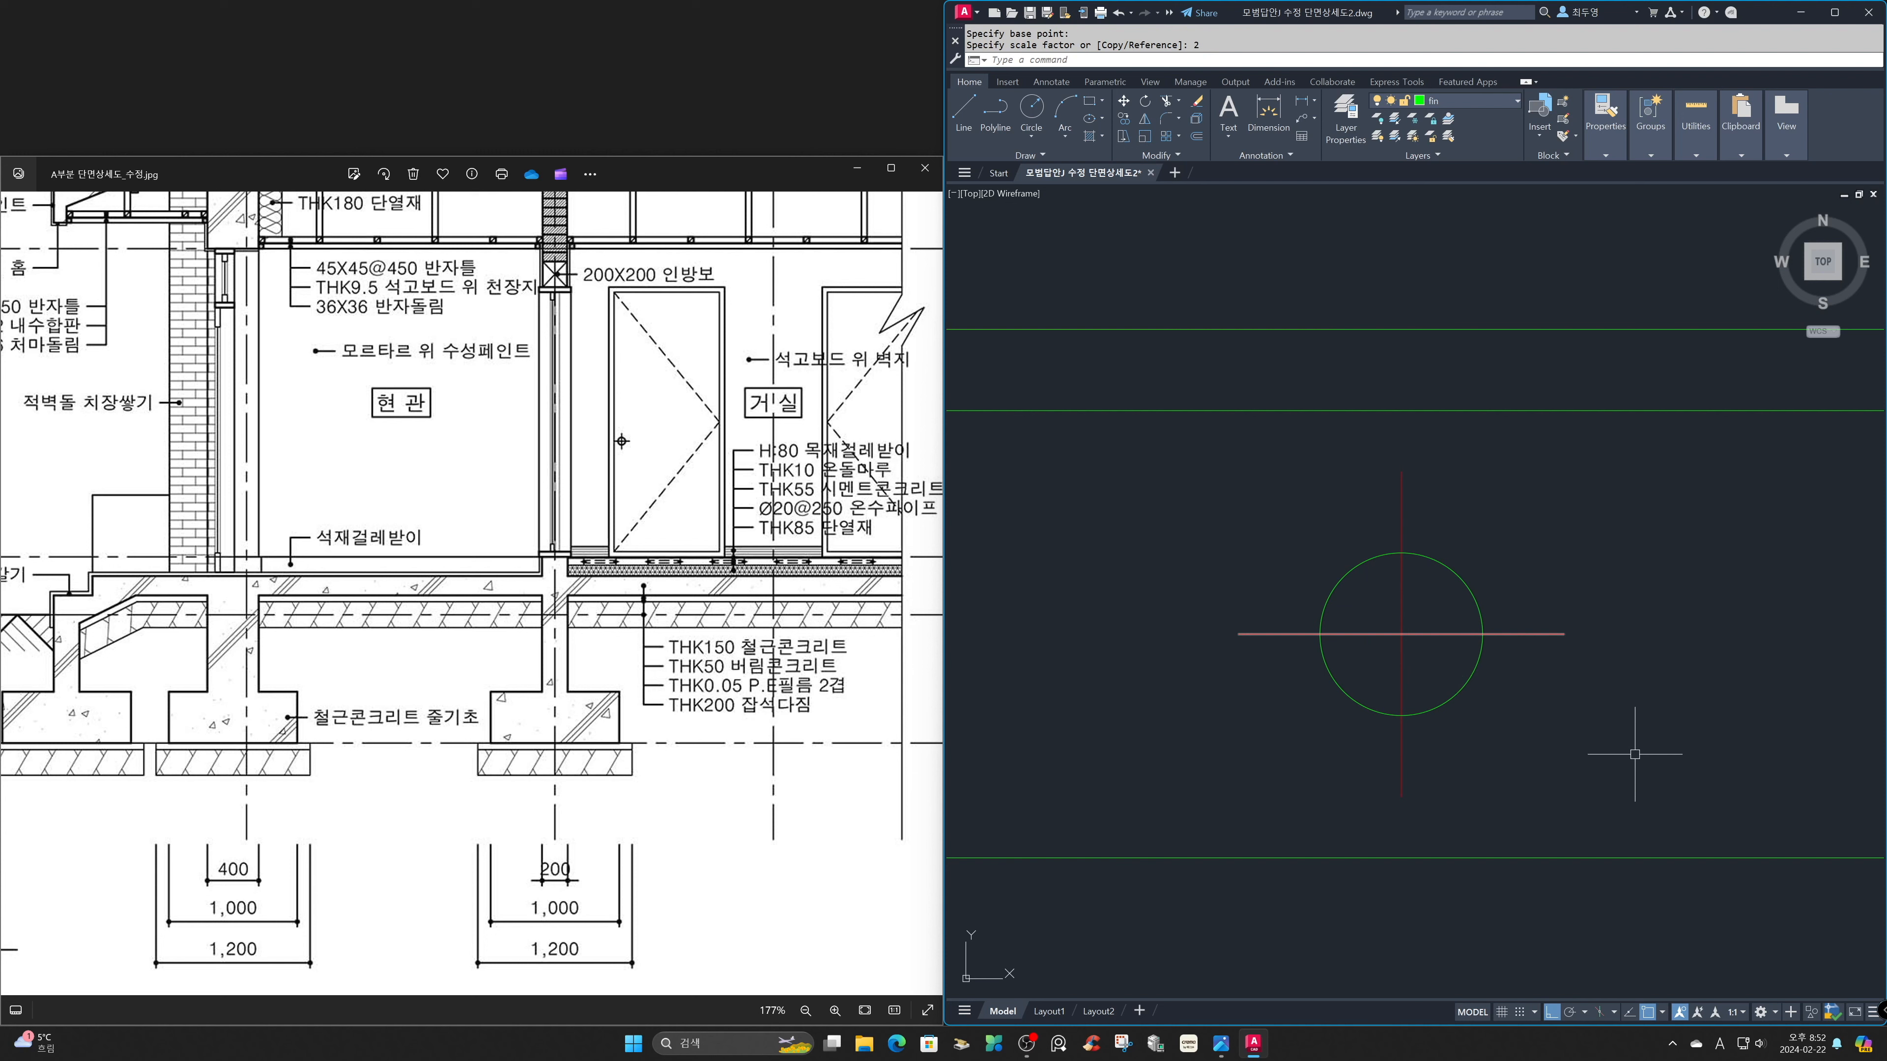
Array the pipe circle and its centre lines along the insulation's top line as a path array with 250 mm spacing.
type("z")
key("space")
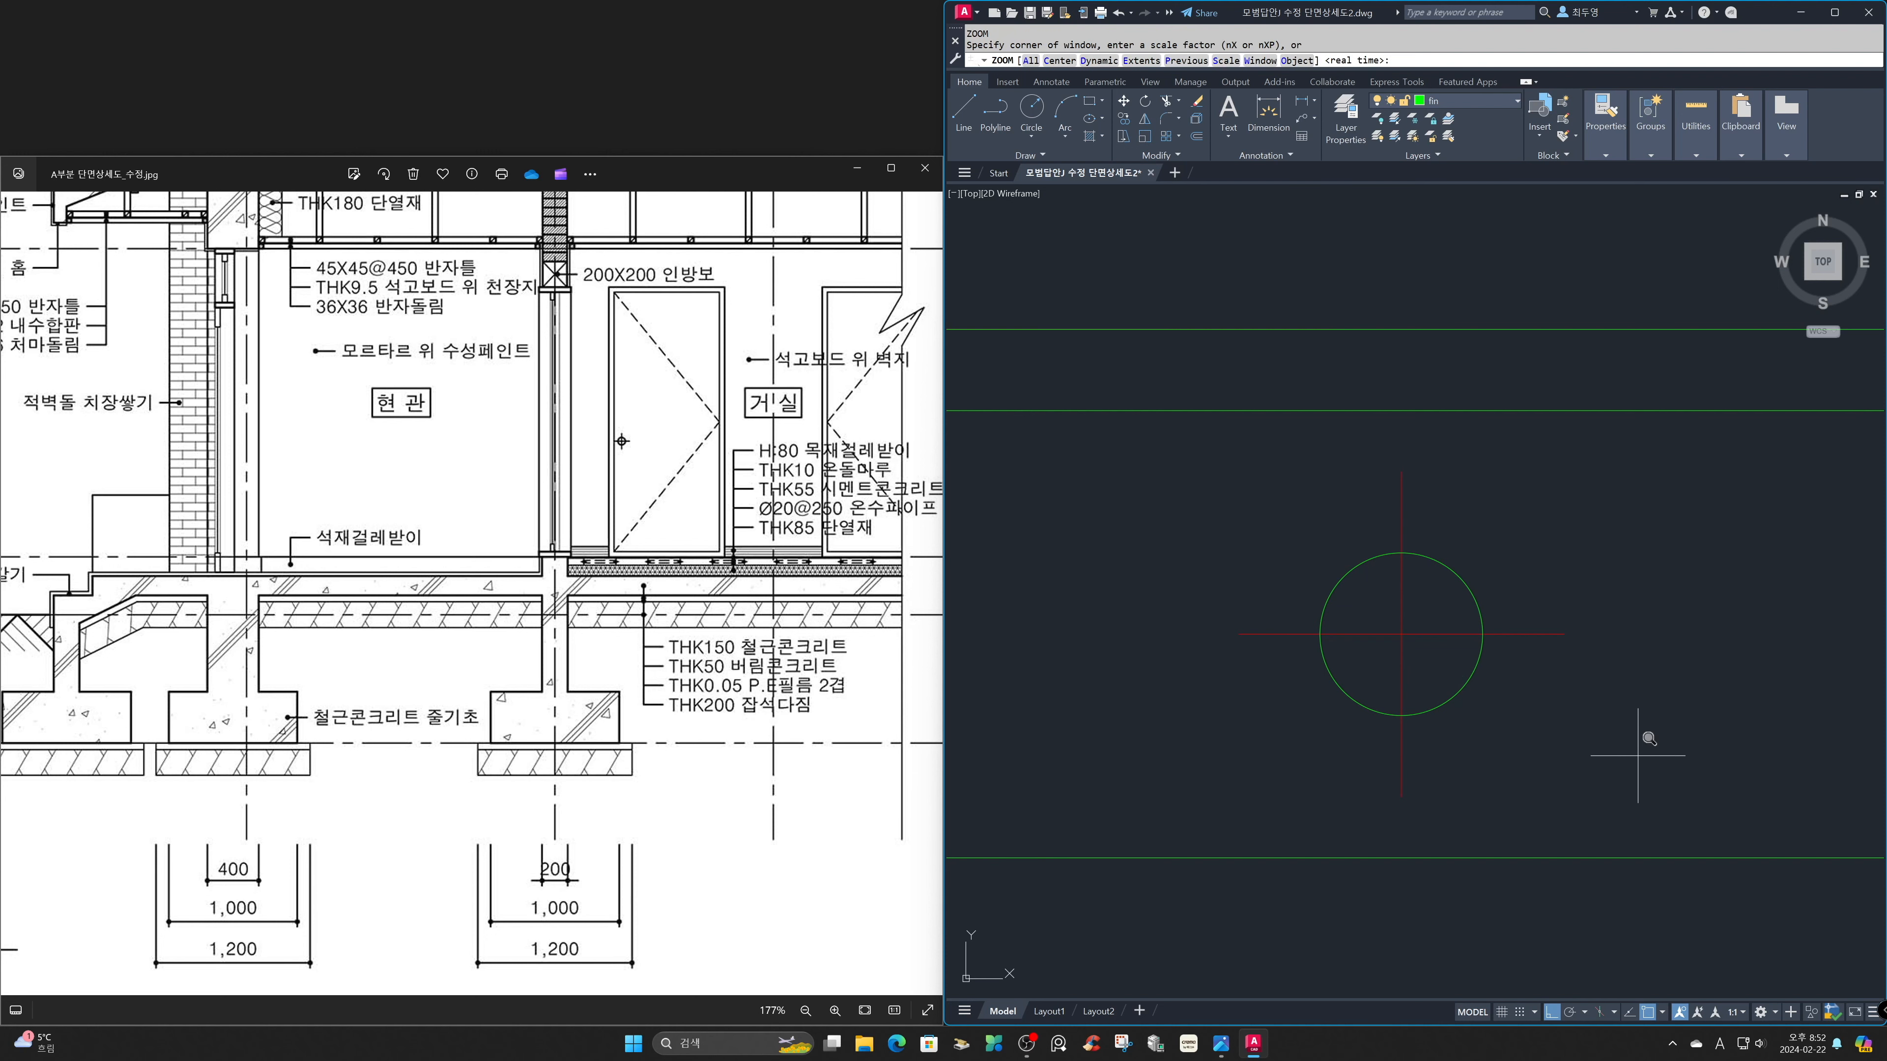
type("p")
key("space")
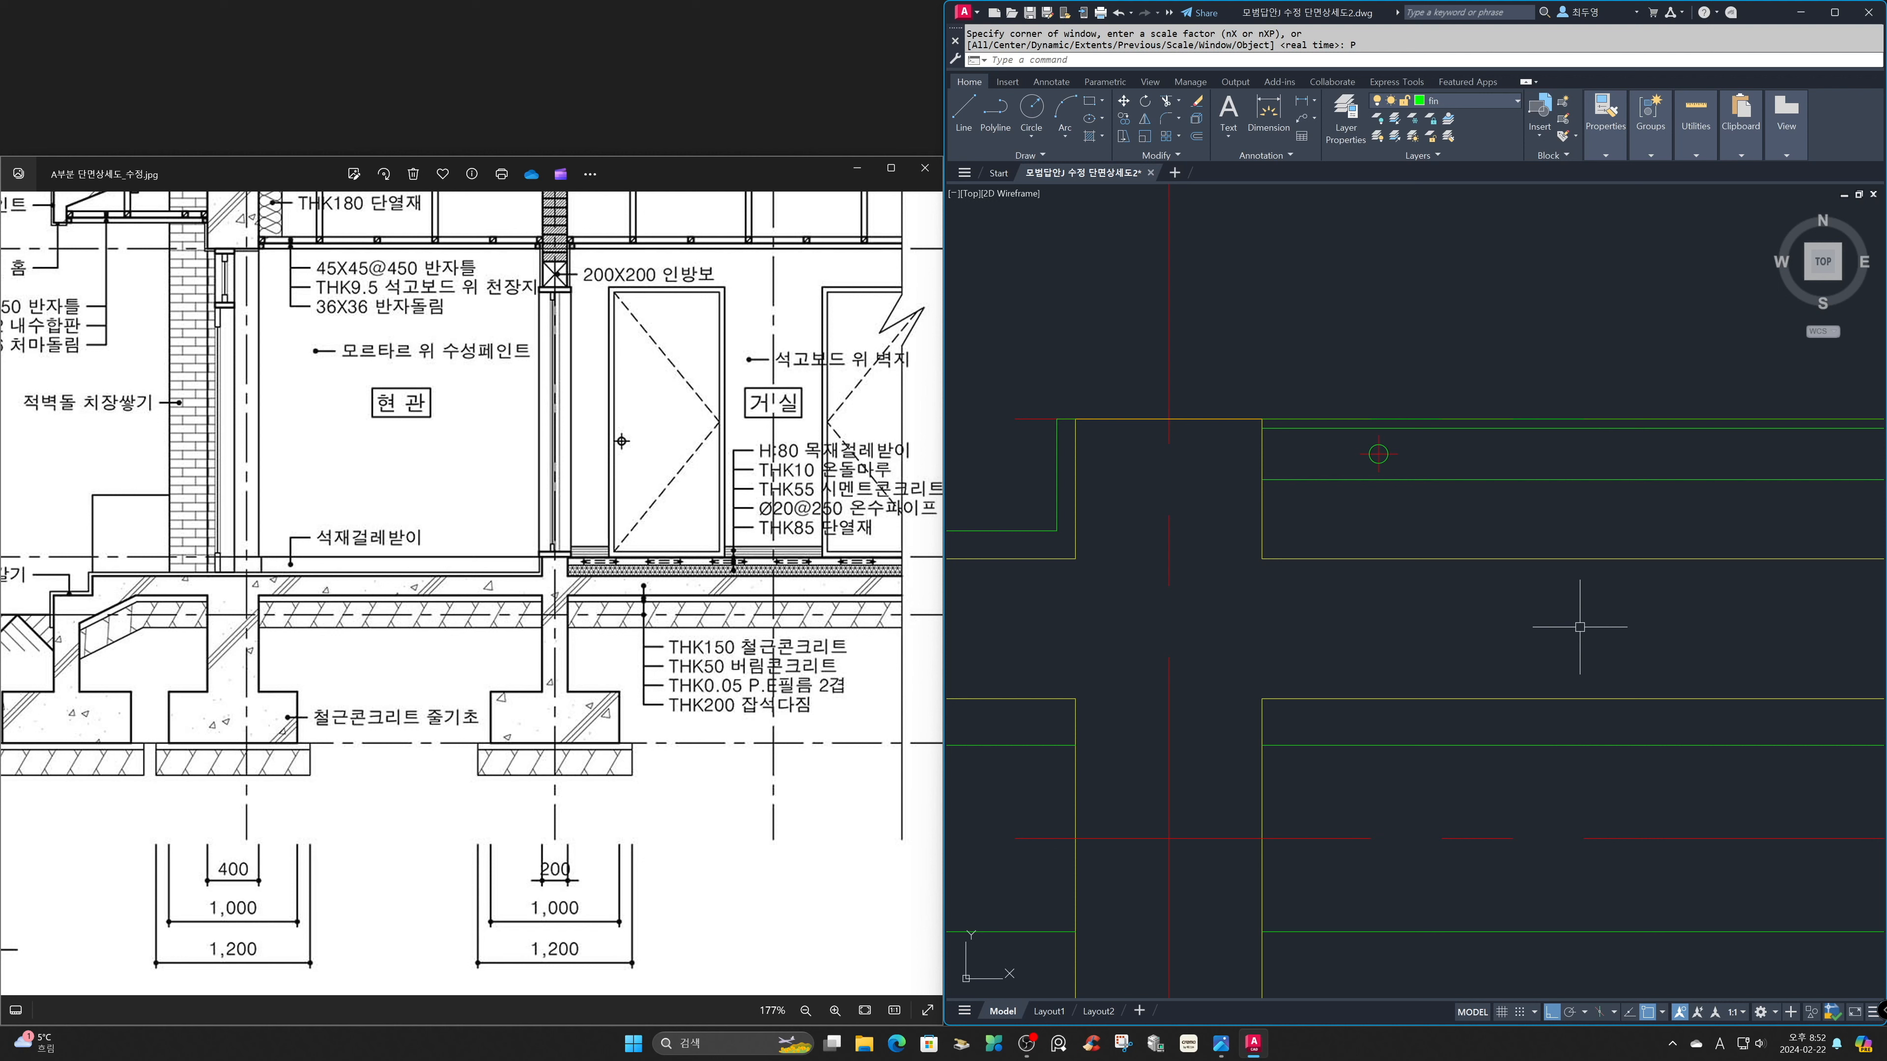
type("ar")
key("space")
left_click(1333, 399)
left_click(1443, 525)
key("space")
key("space")
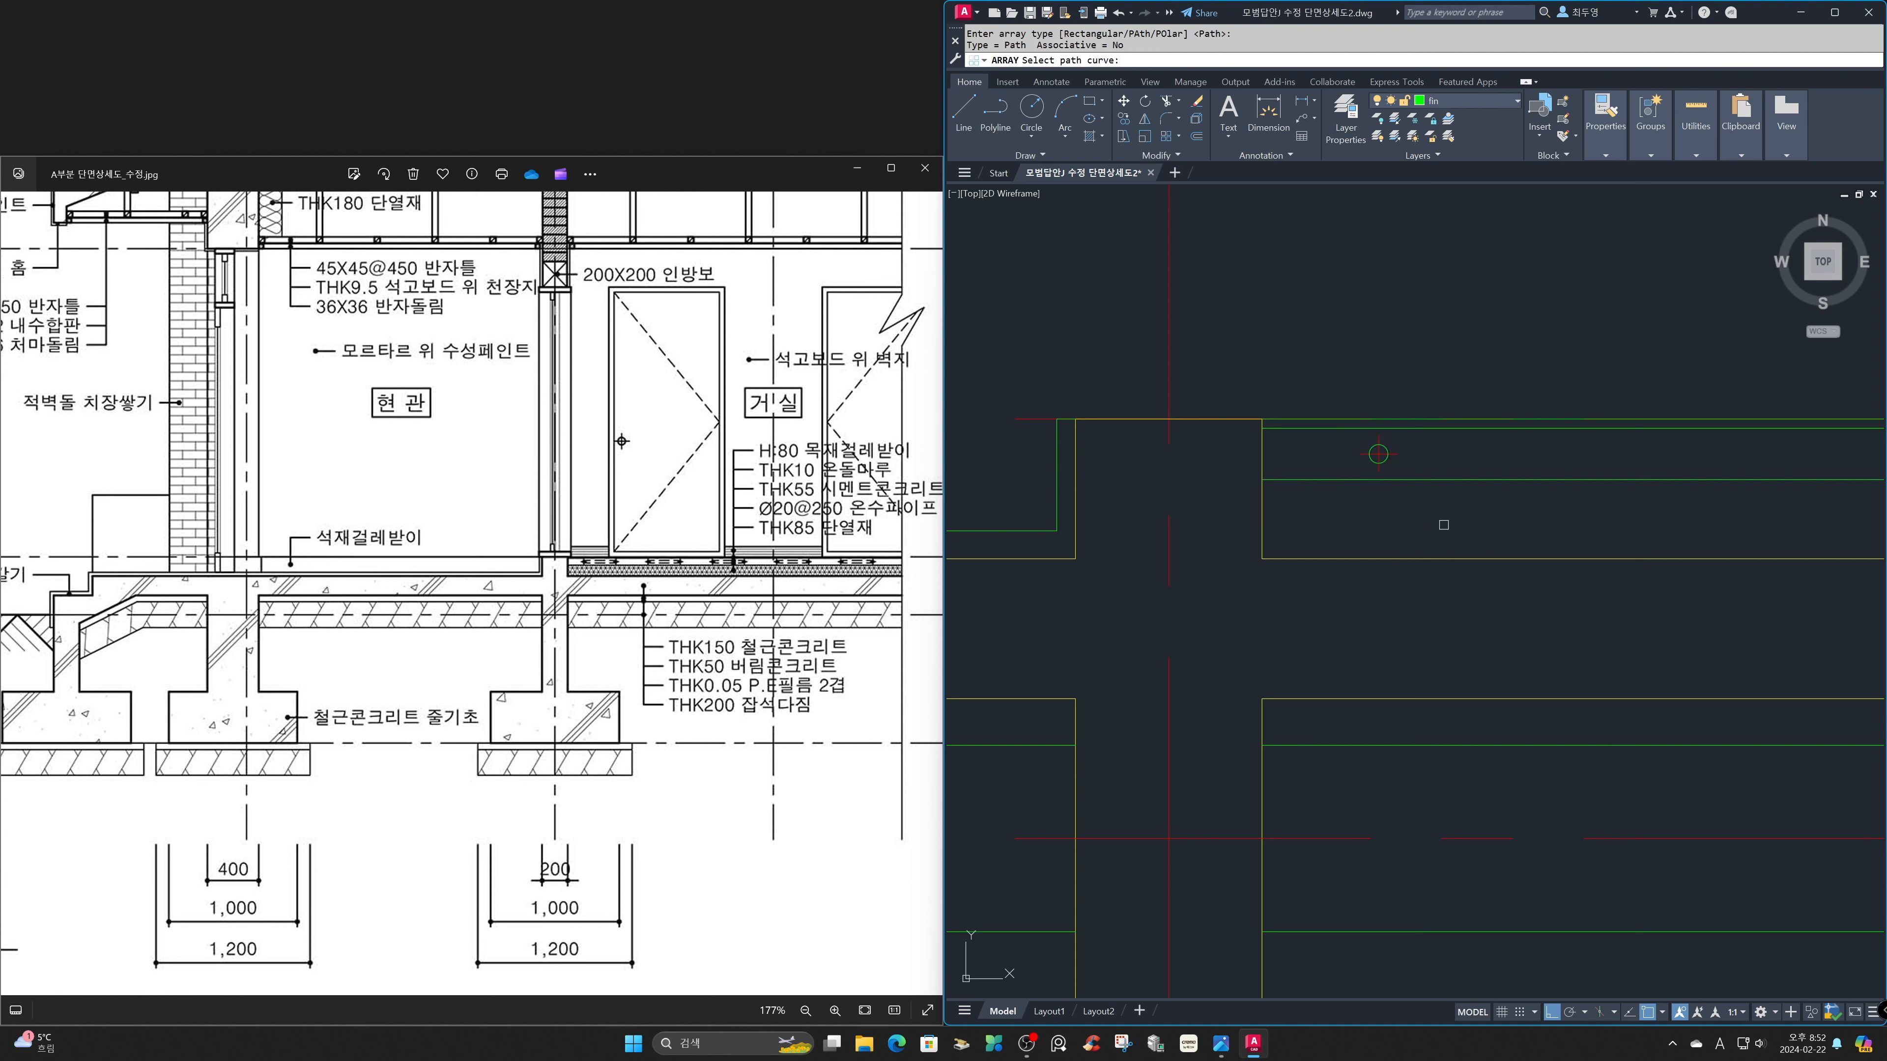
left_click(1460, 480)
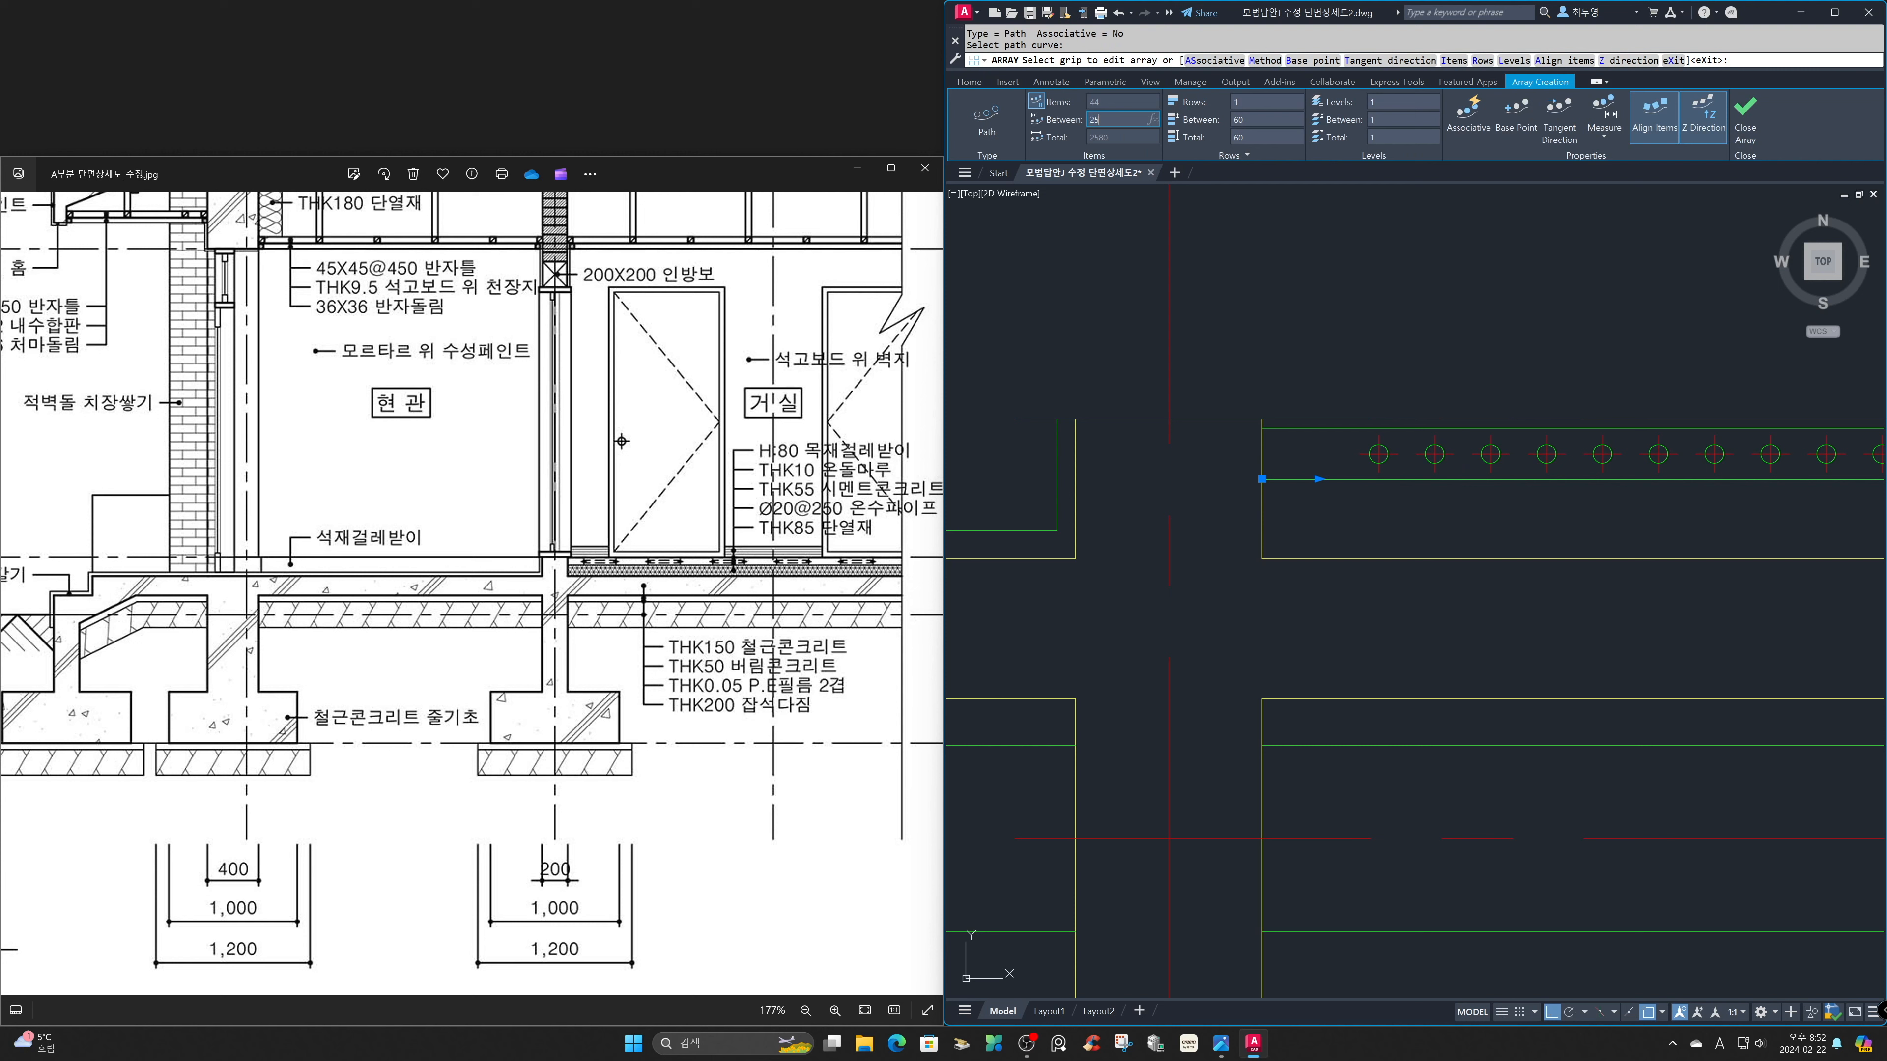
key("Return")
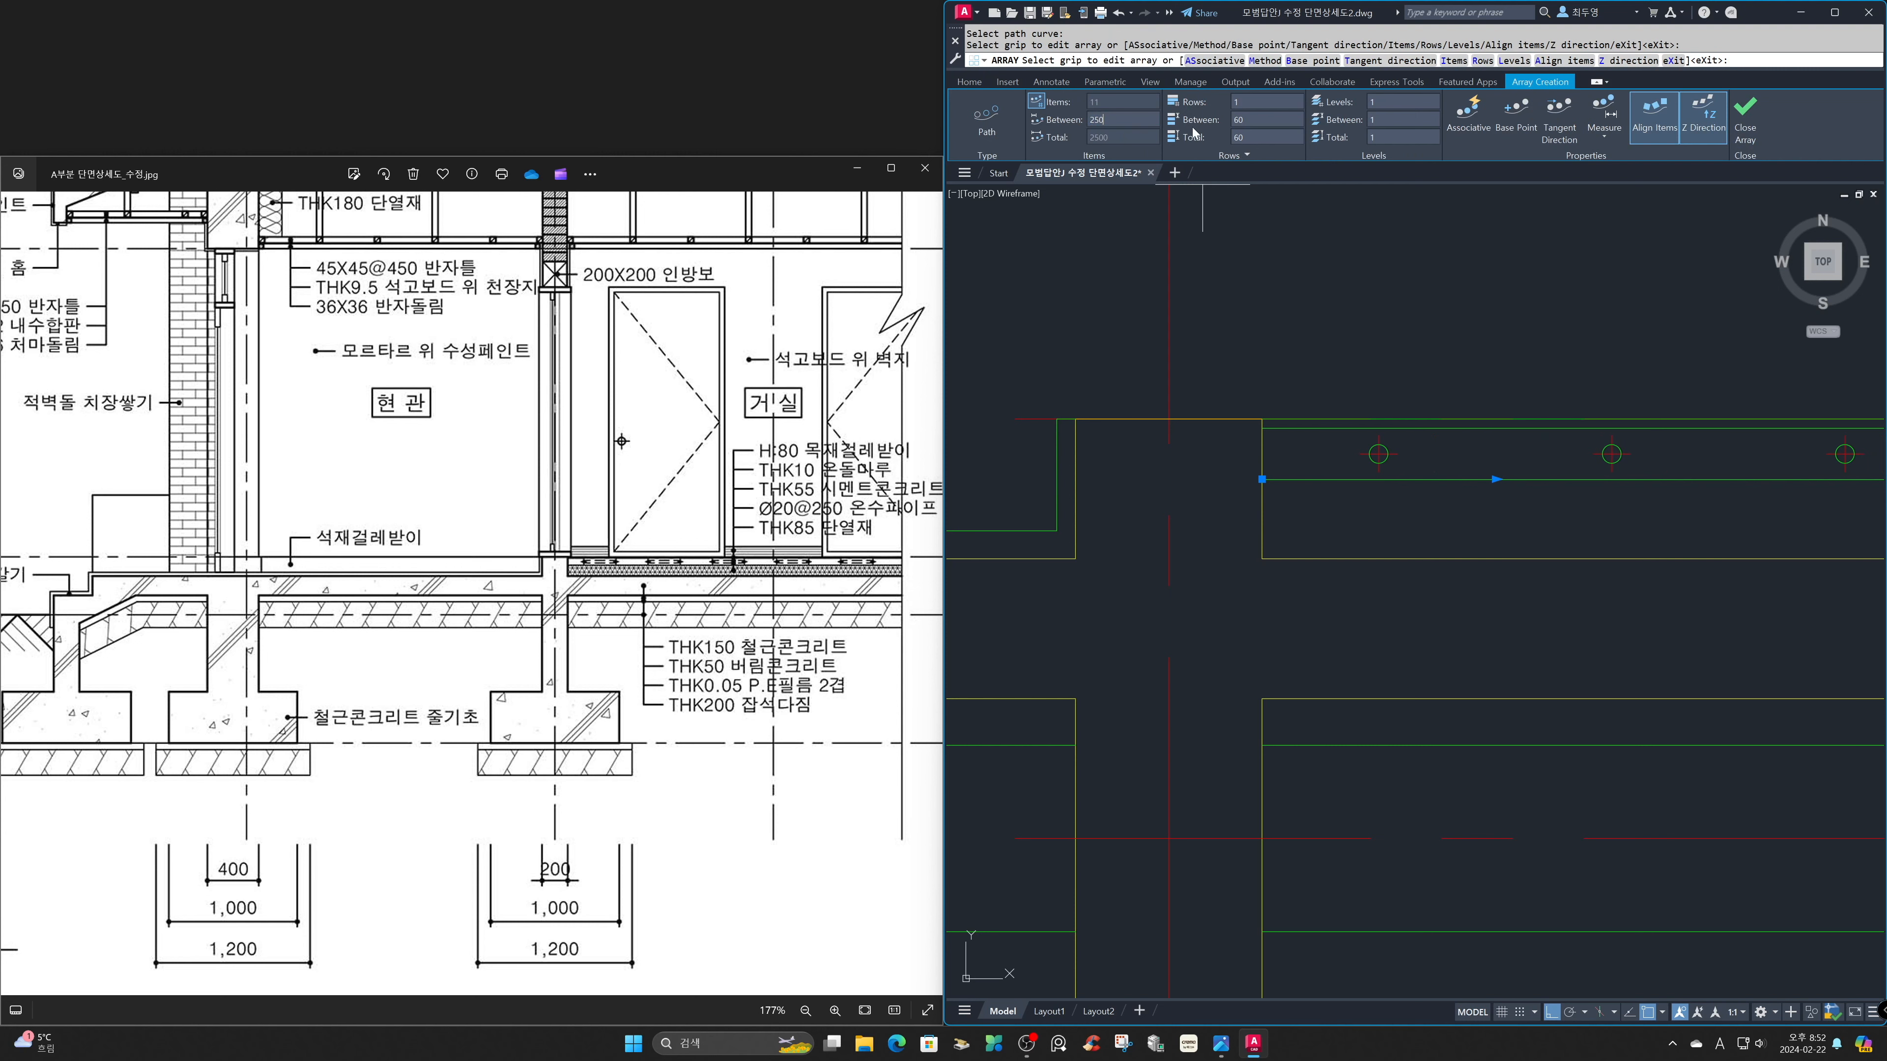
left_click(1745, 132)
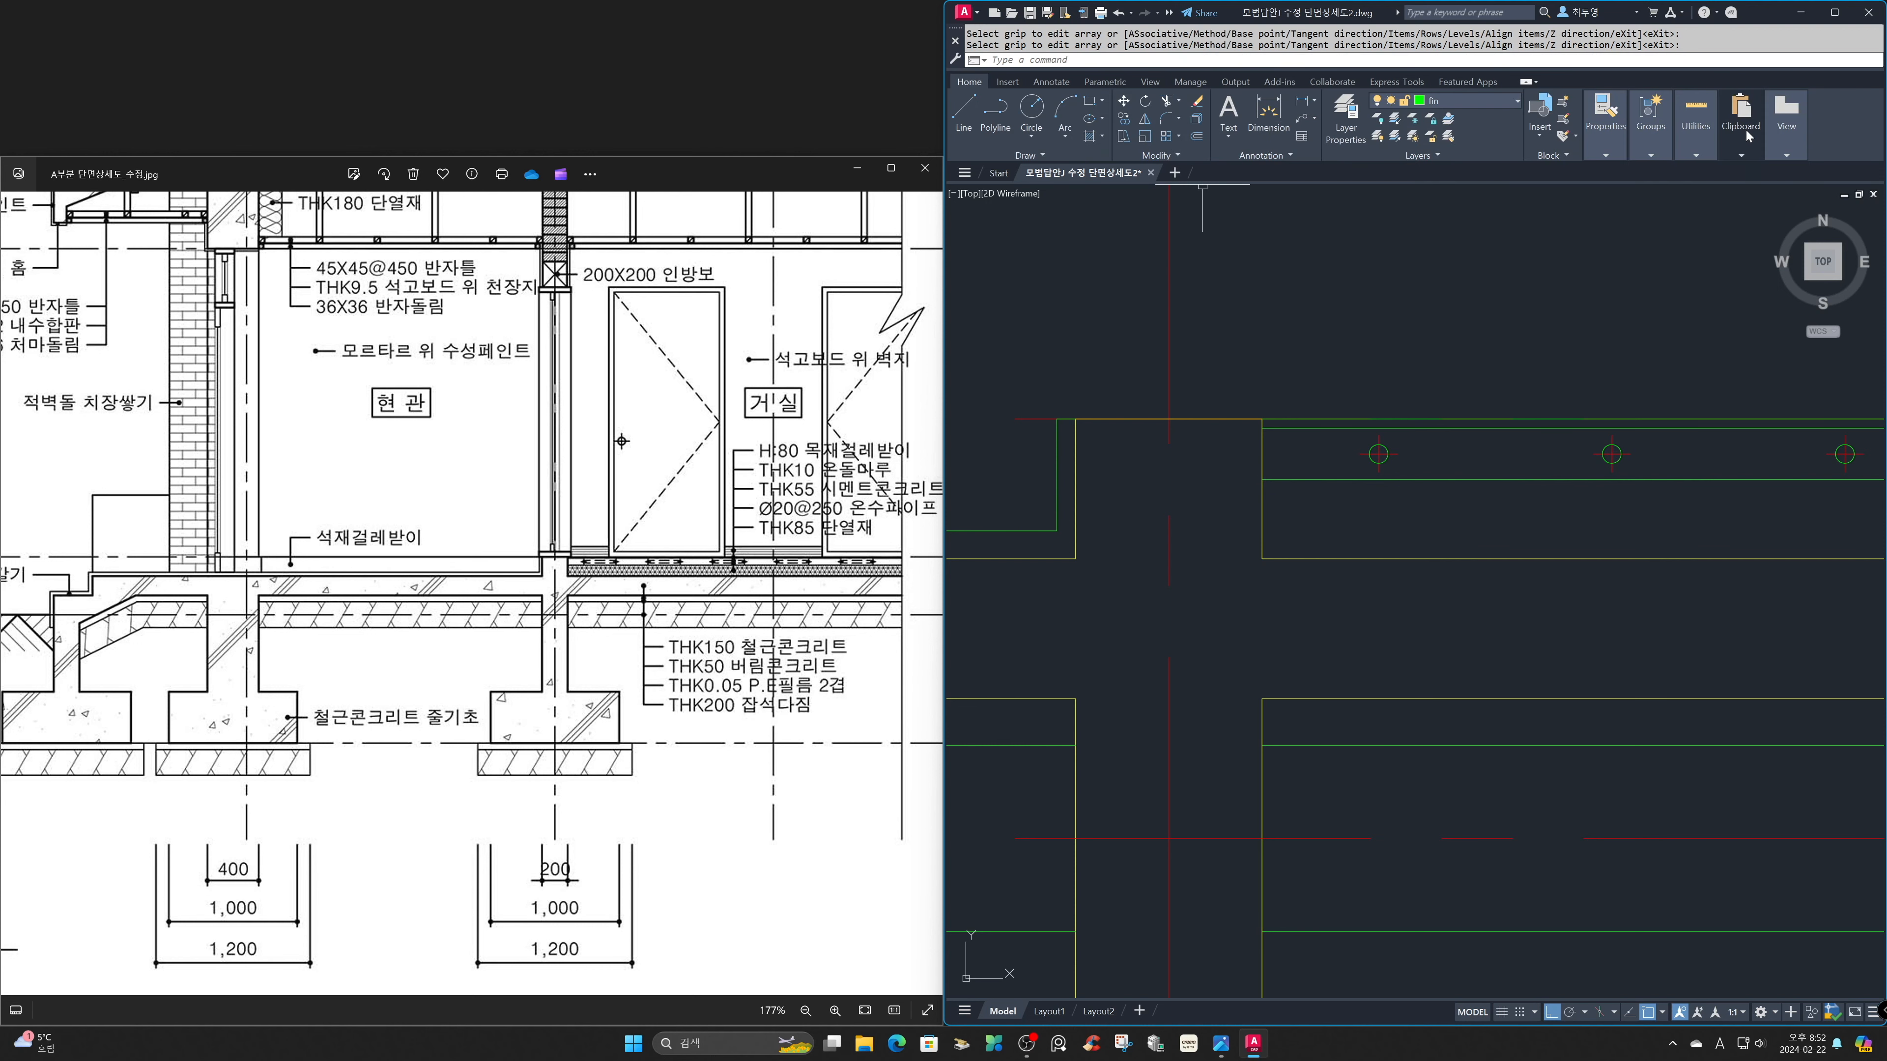
Erase the last arrayed pipe and its centre lines at the green vertical section boundary.
type("z")
key("Return")
type("p")
key("Return")
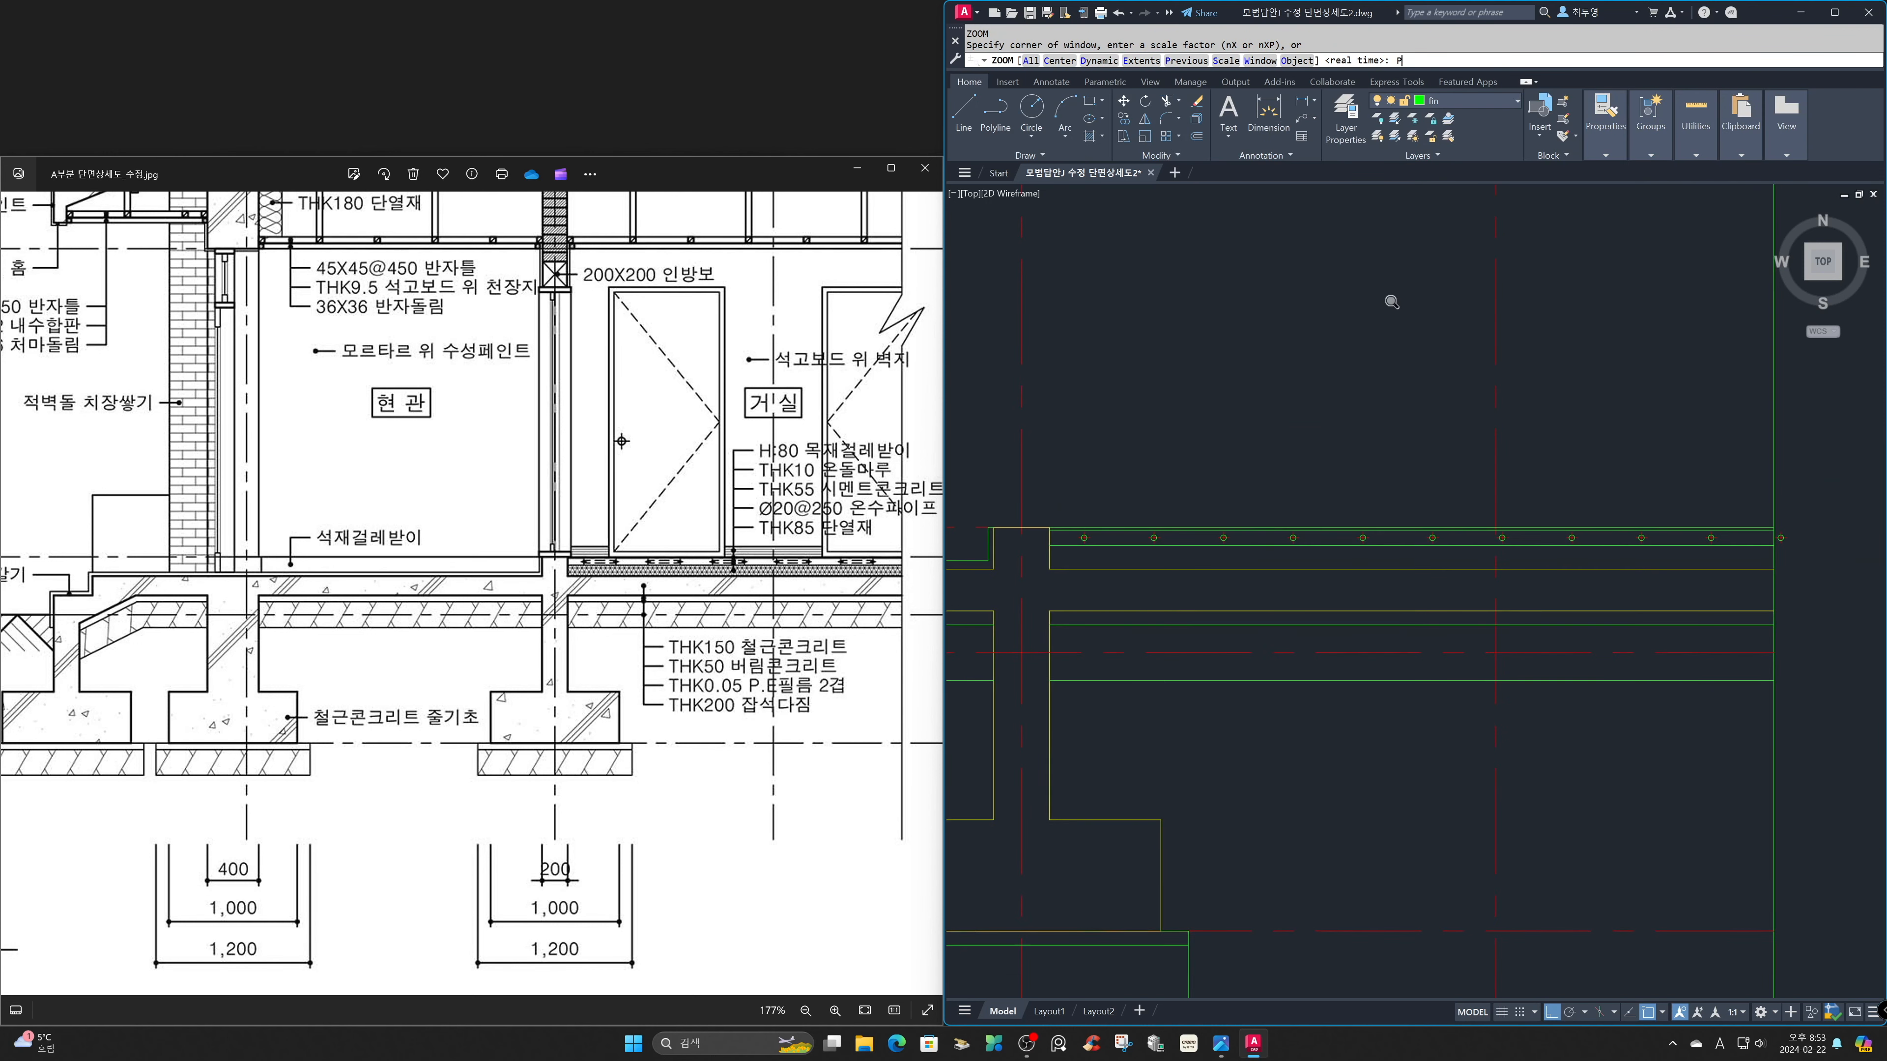
type("e")
key("Return")
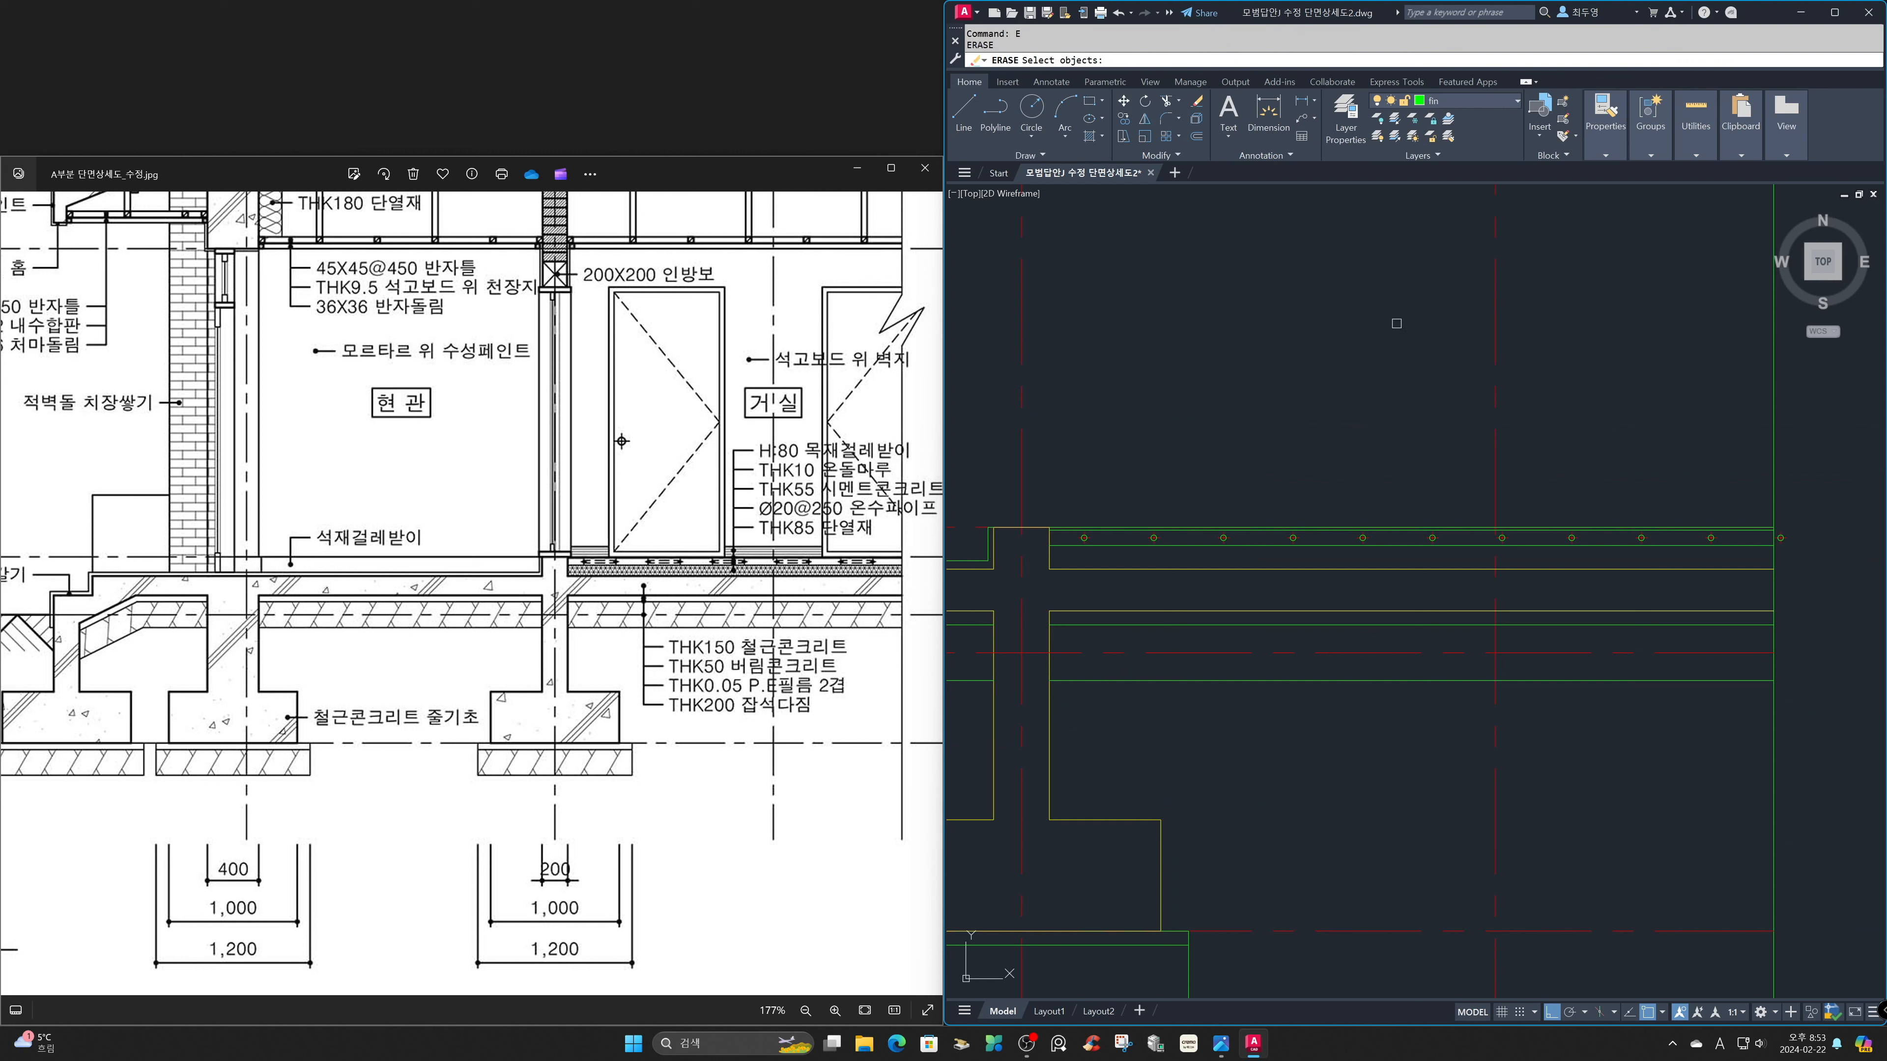
left_click(1713, 437)
left_click(1857, 606)
key("Return")
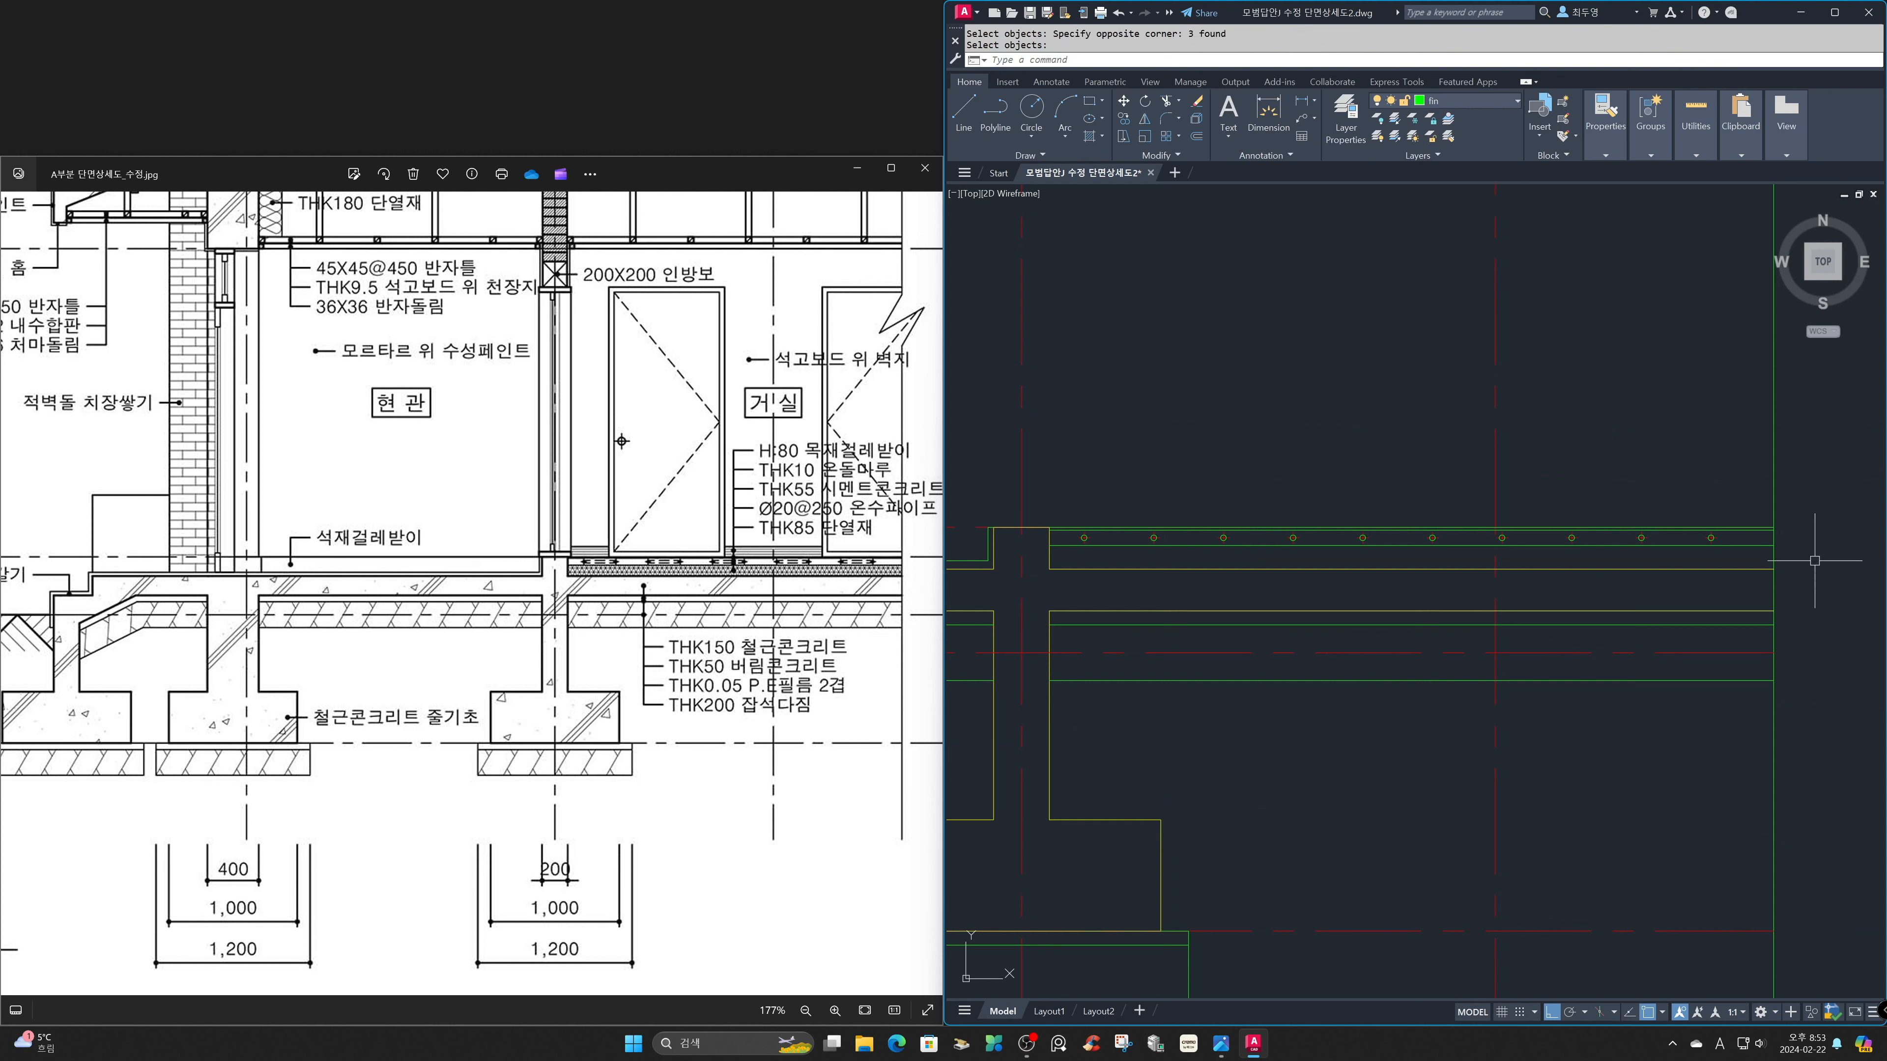
Make fin2 the current layer for the heating pipe lines in the floor section.
type("x")
key("BackSpace")
type("z")
key("Return")
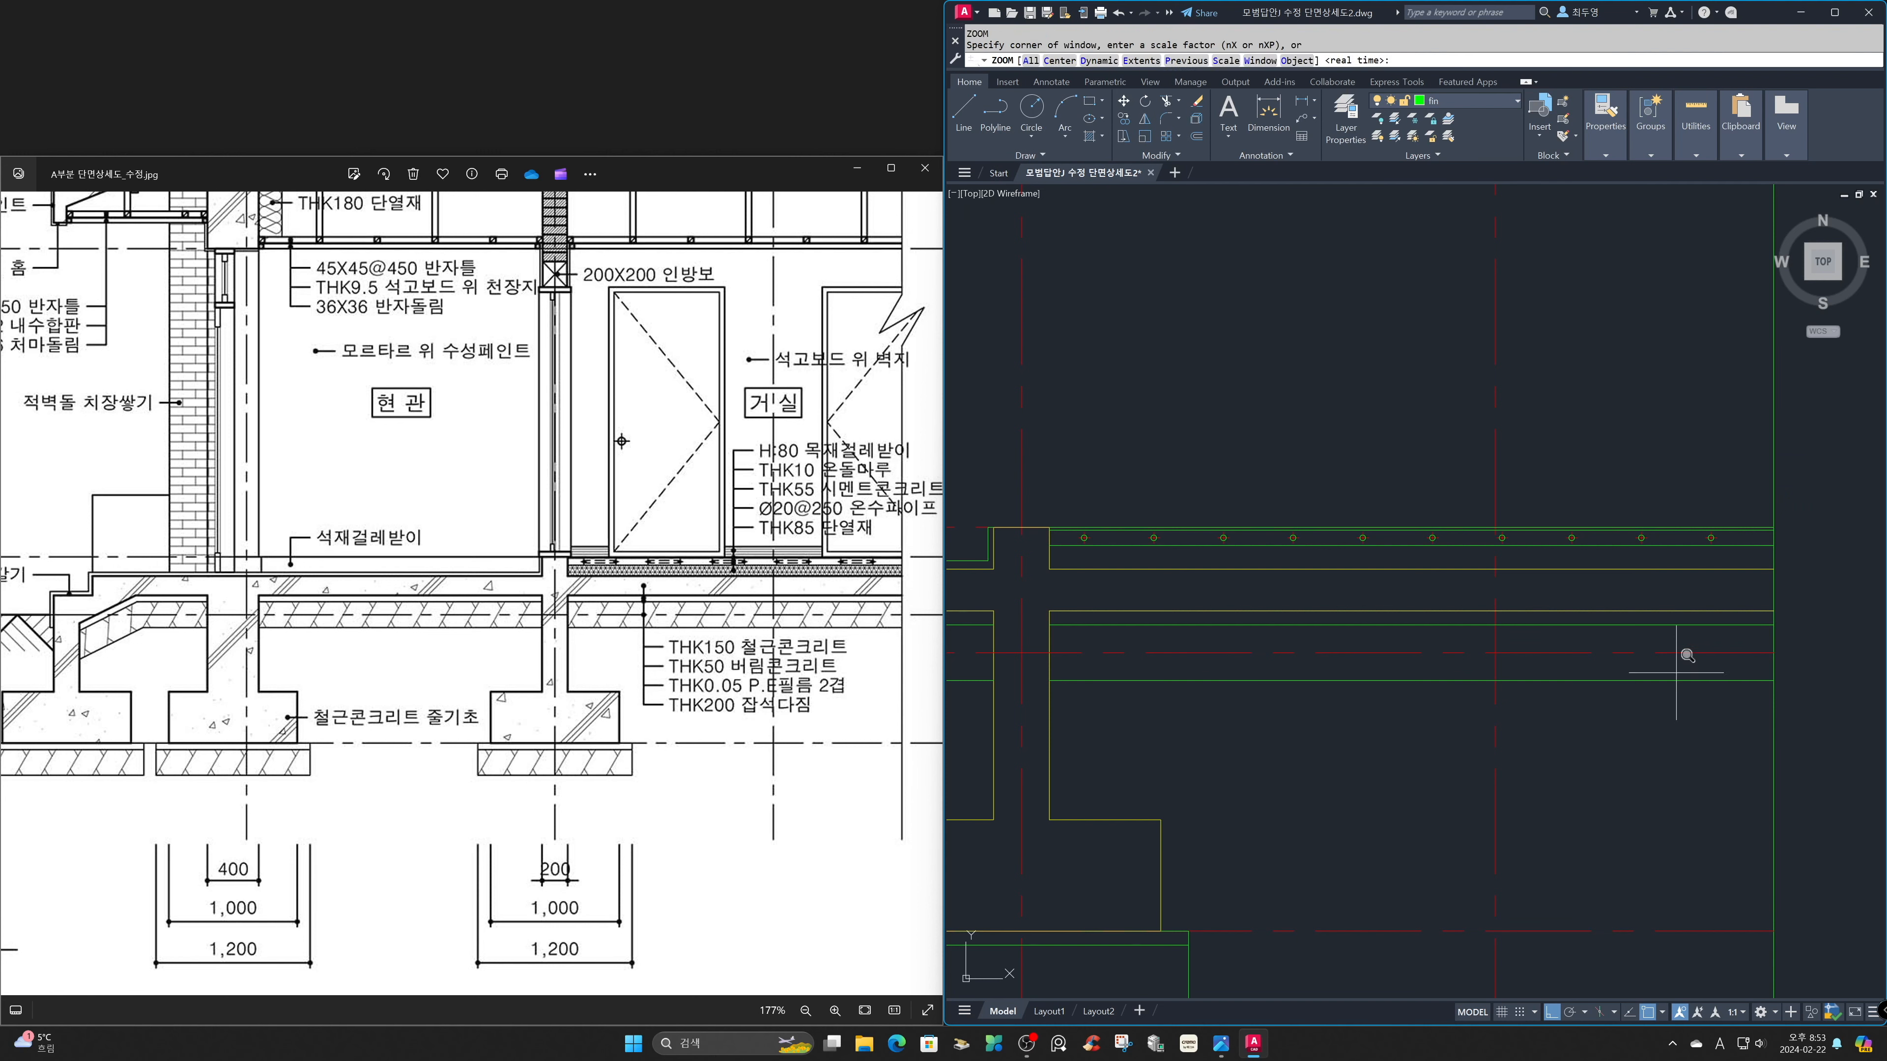
left_click(1041, 440)
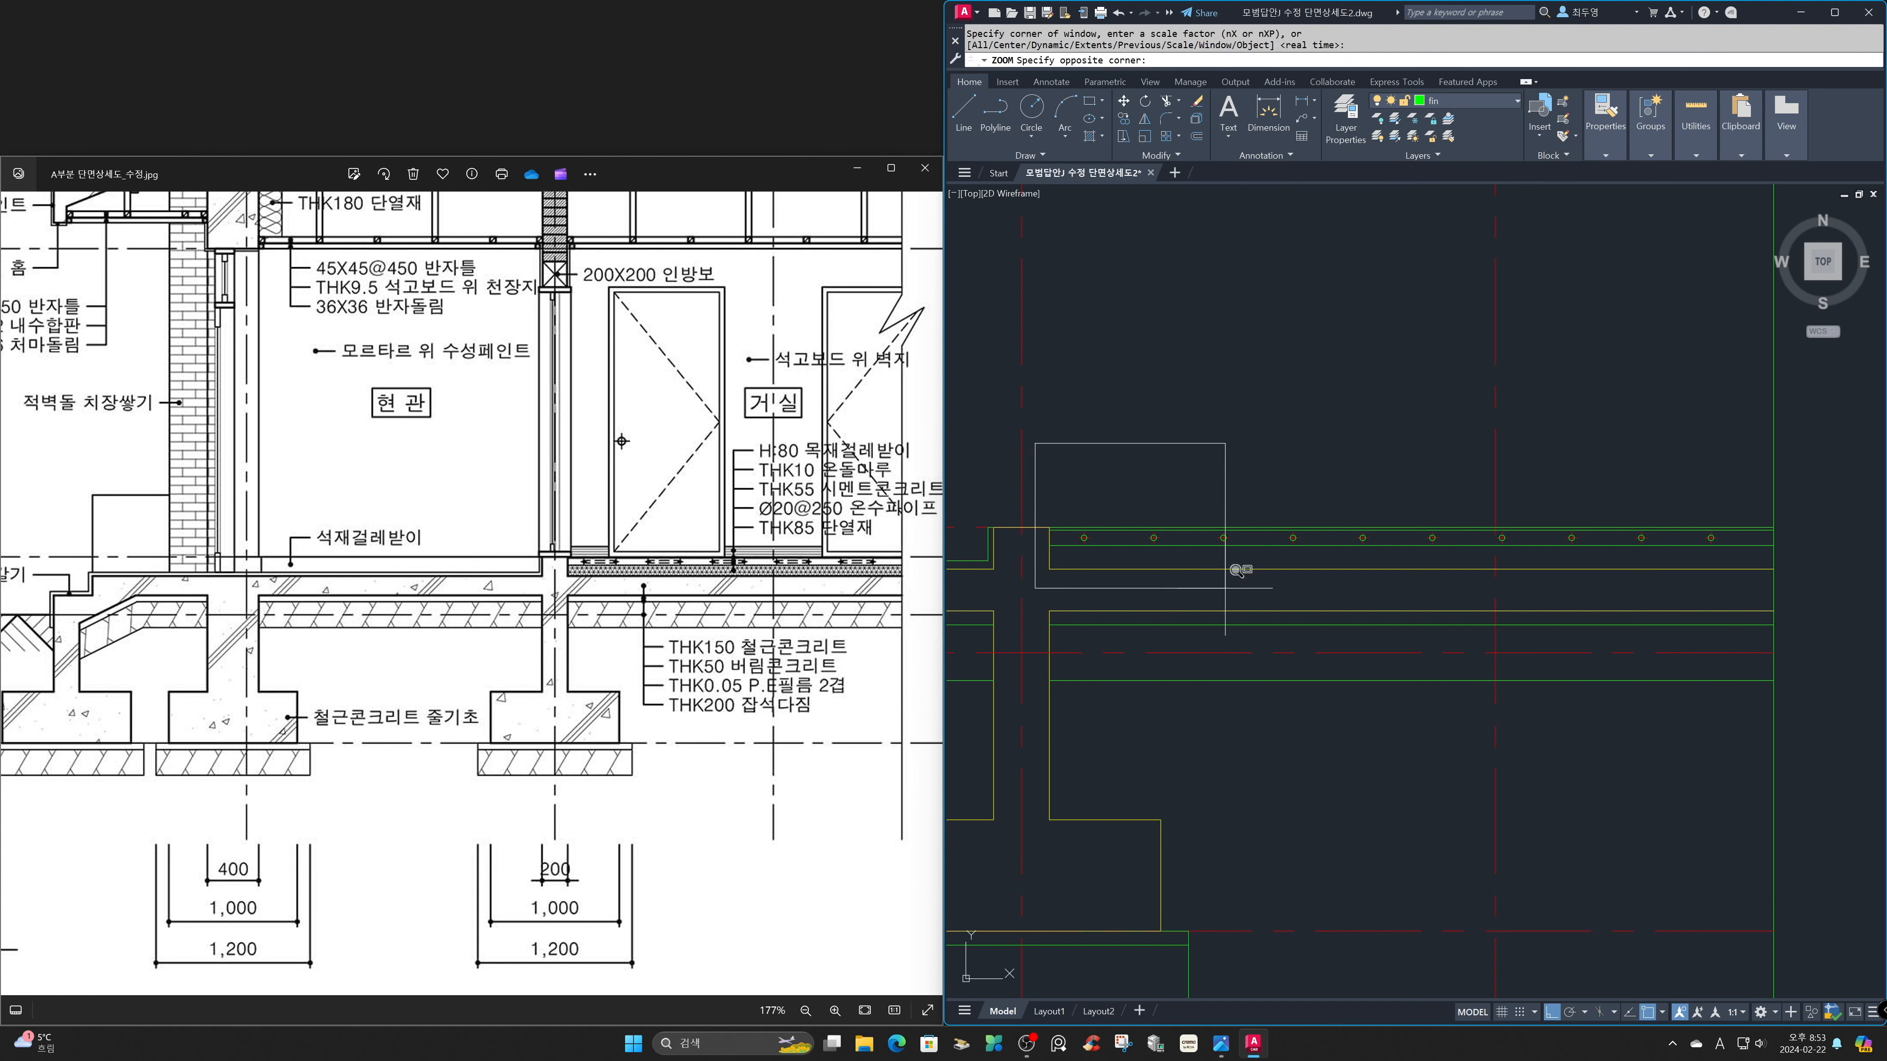
left_click(1258, 583)
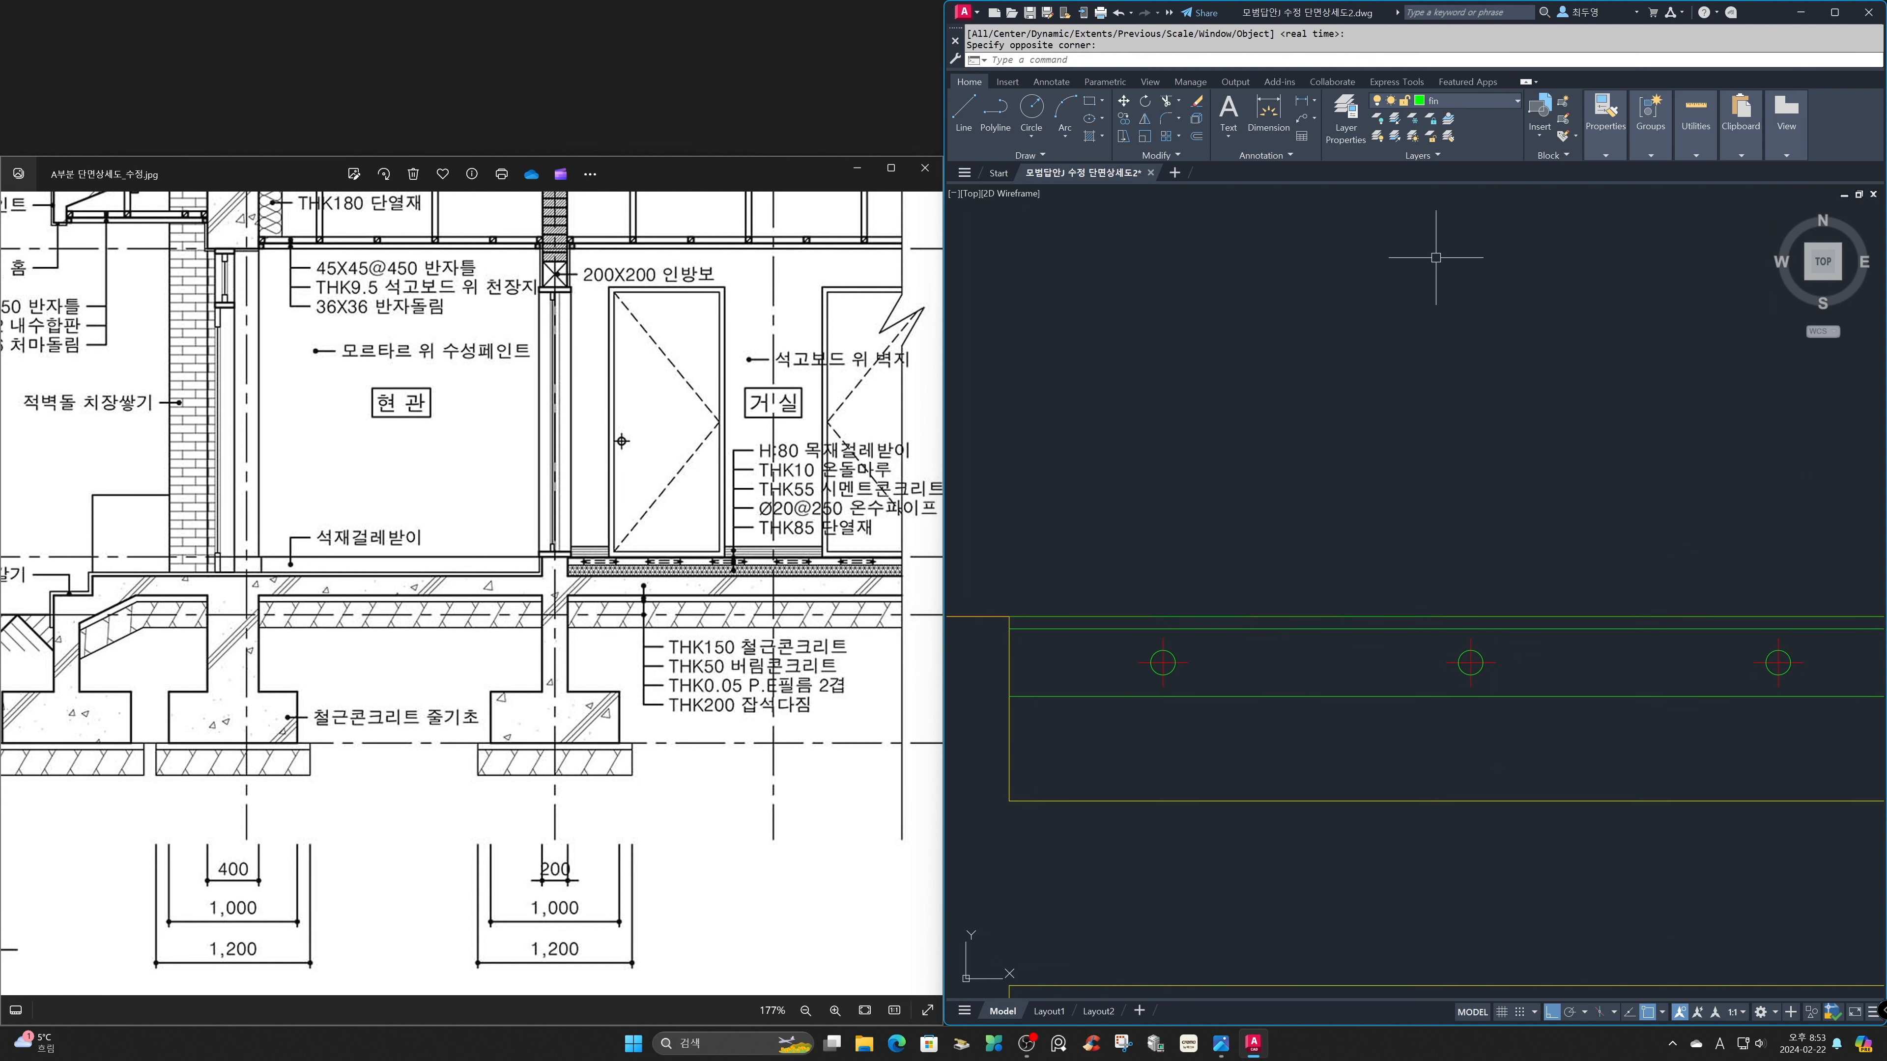
left_click(1466, 110)
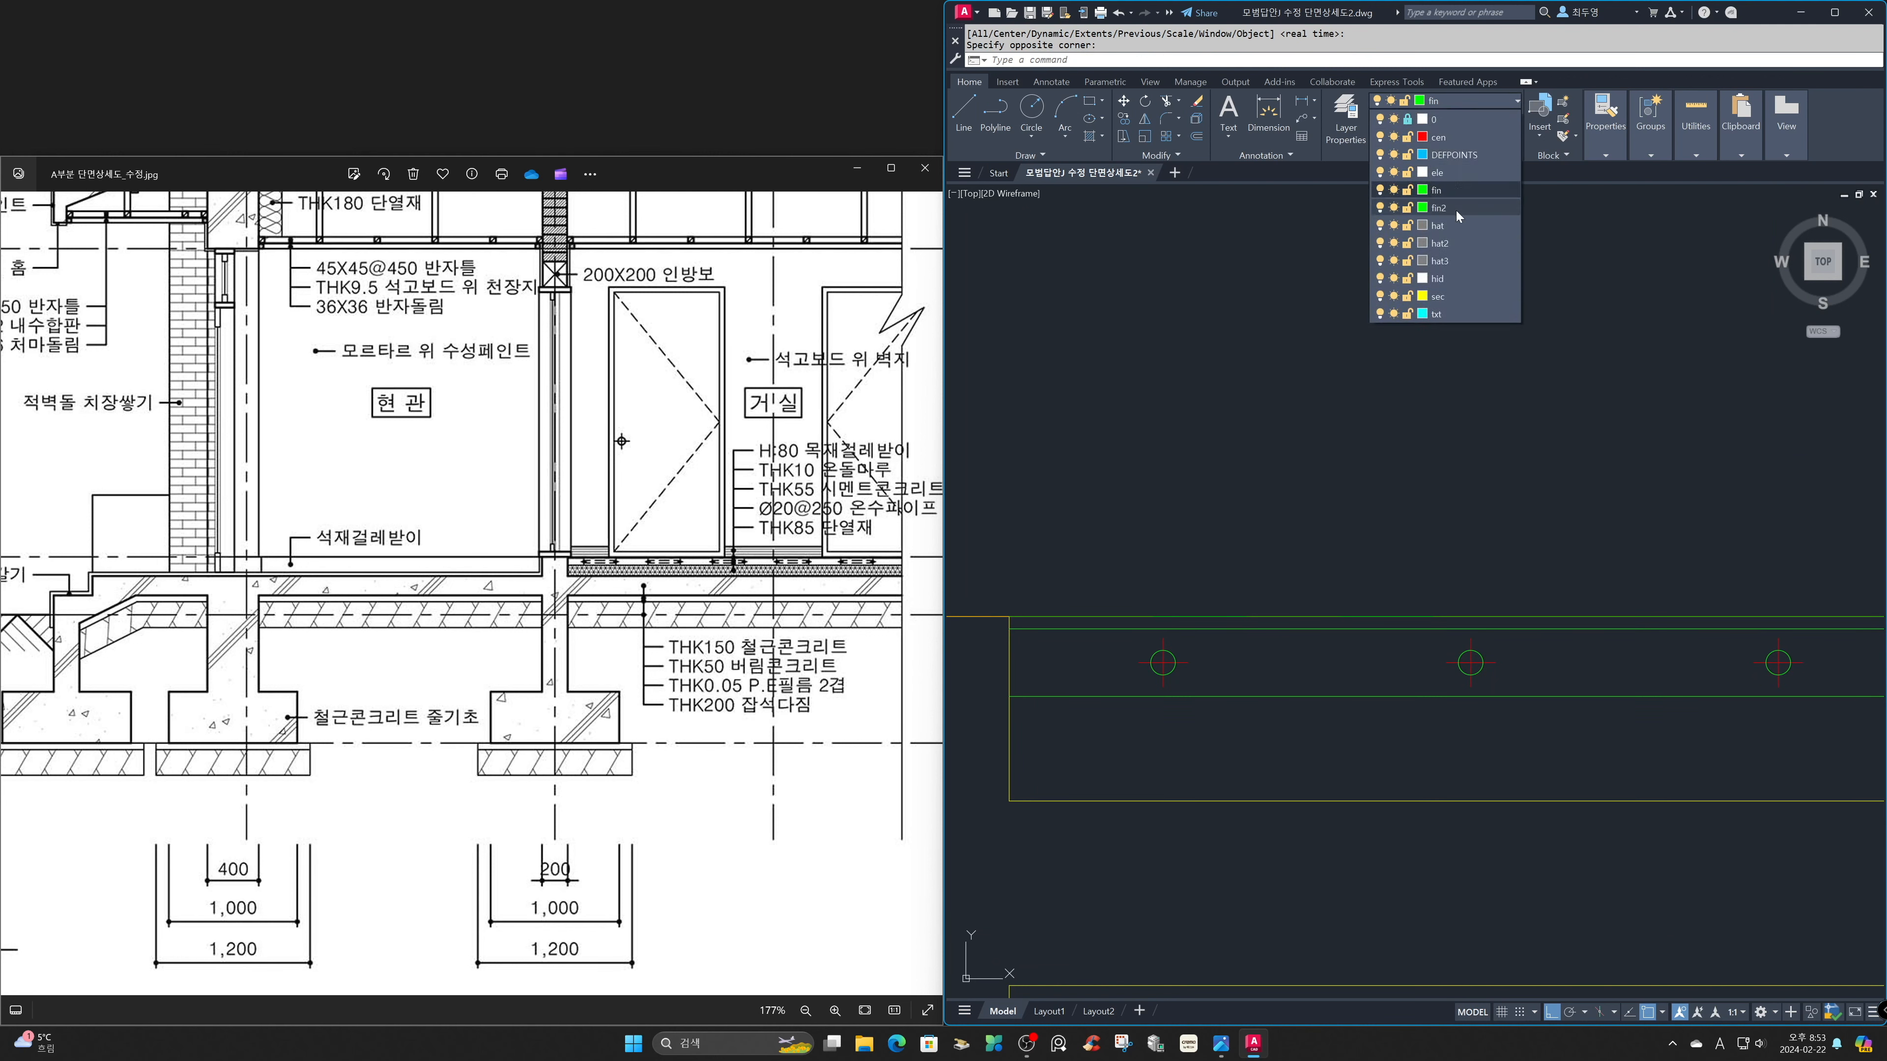
left_click(1456, 208)
Draw a horizontal line along the tops of the heating pipes, from the first pipe circle to the last one.
type("l")
key("Return")
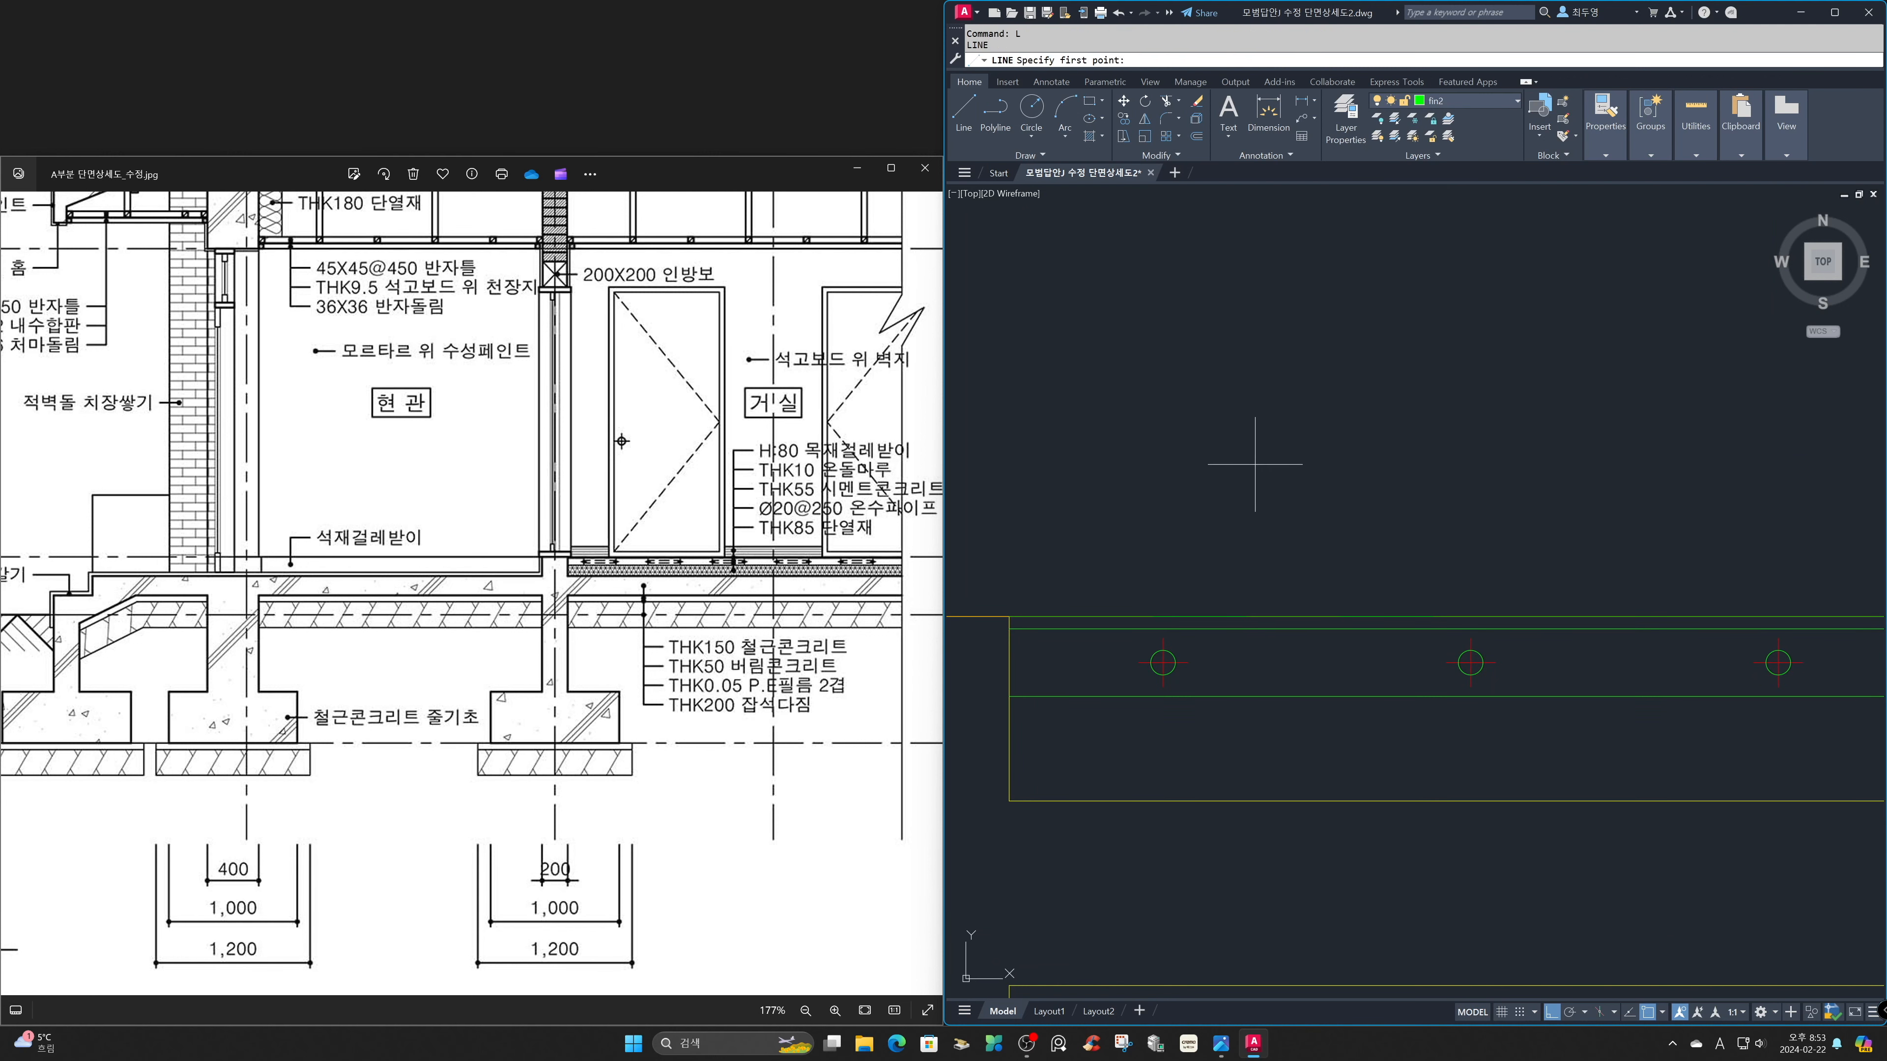
left_click(1162, 649)
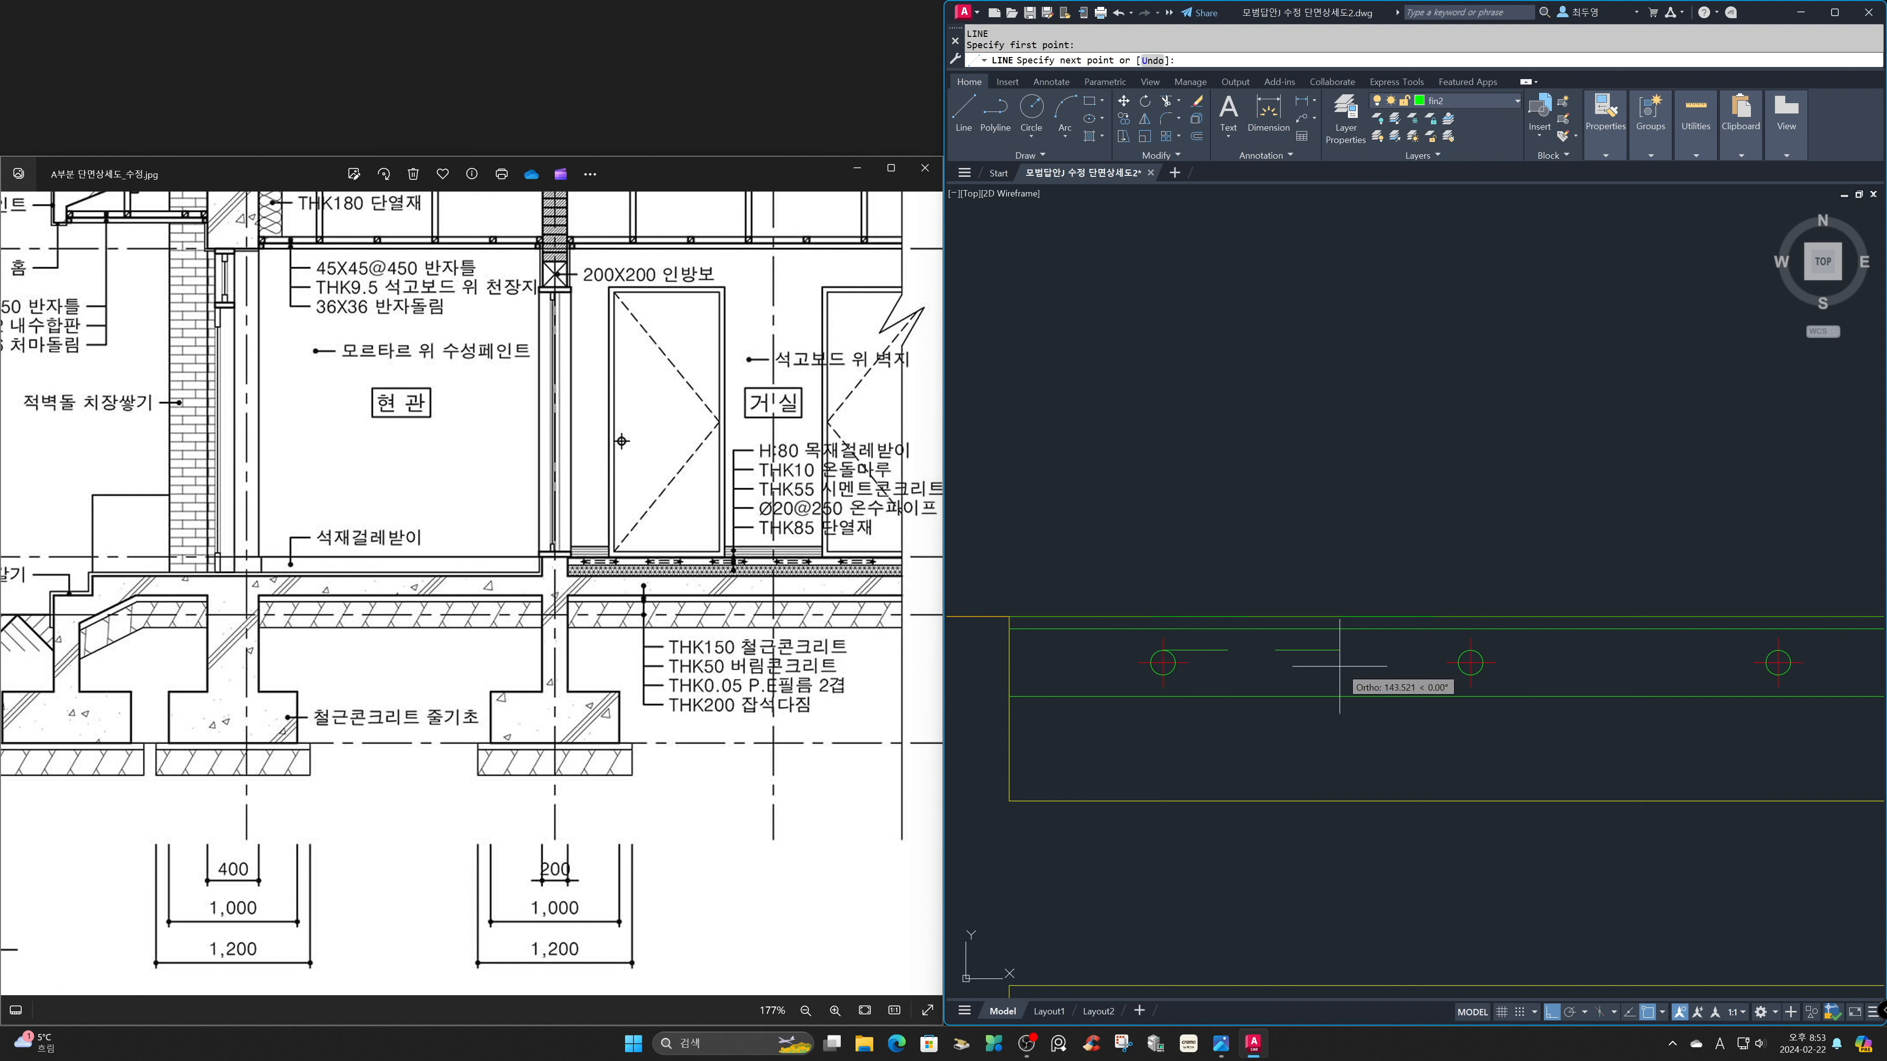
type("'z")
key("Return")
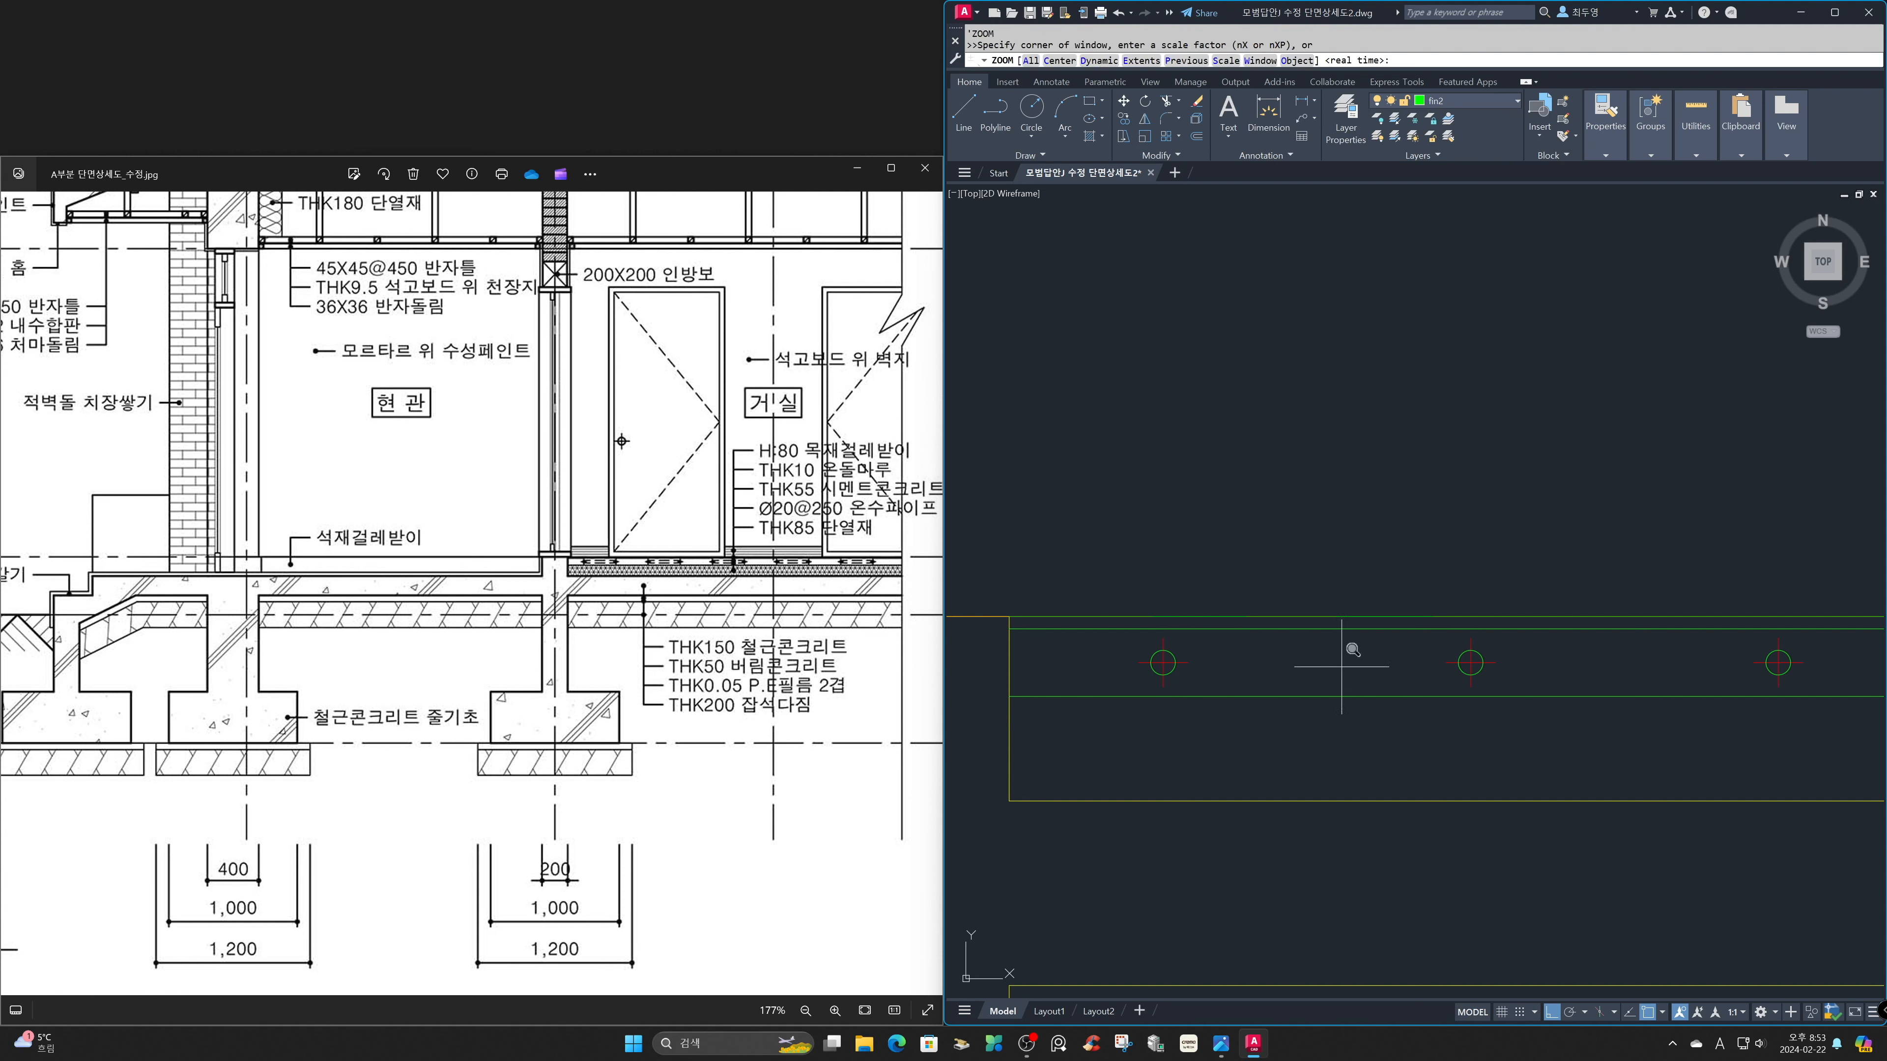
type("P")
key("Return")
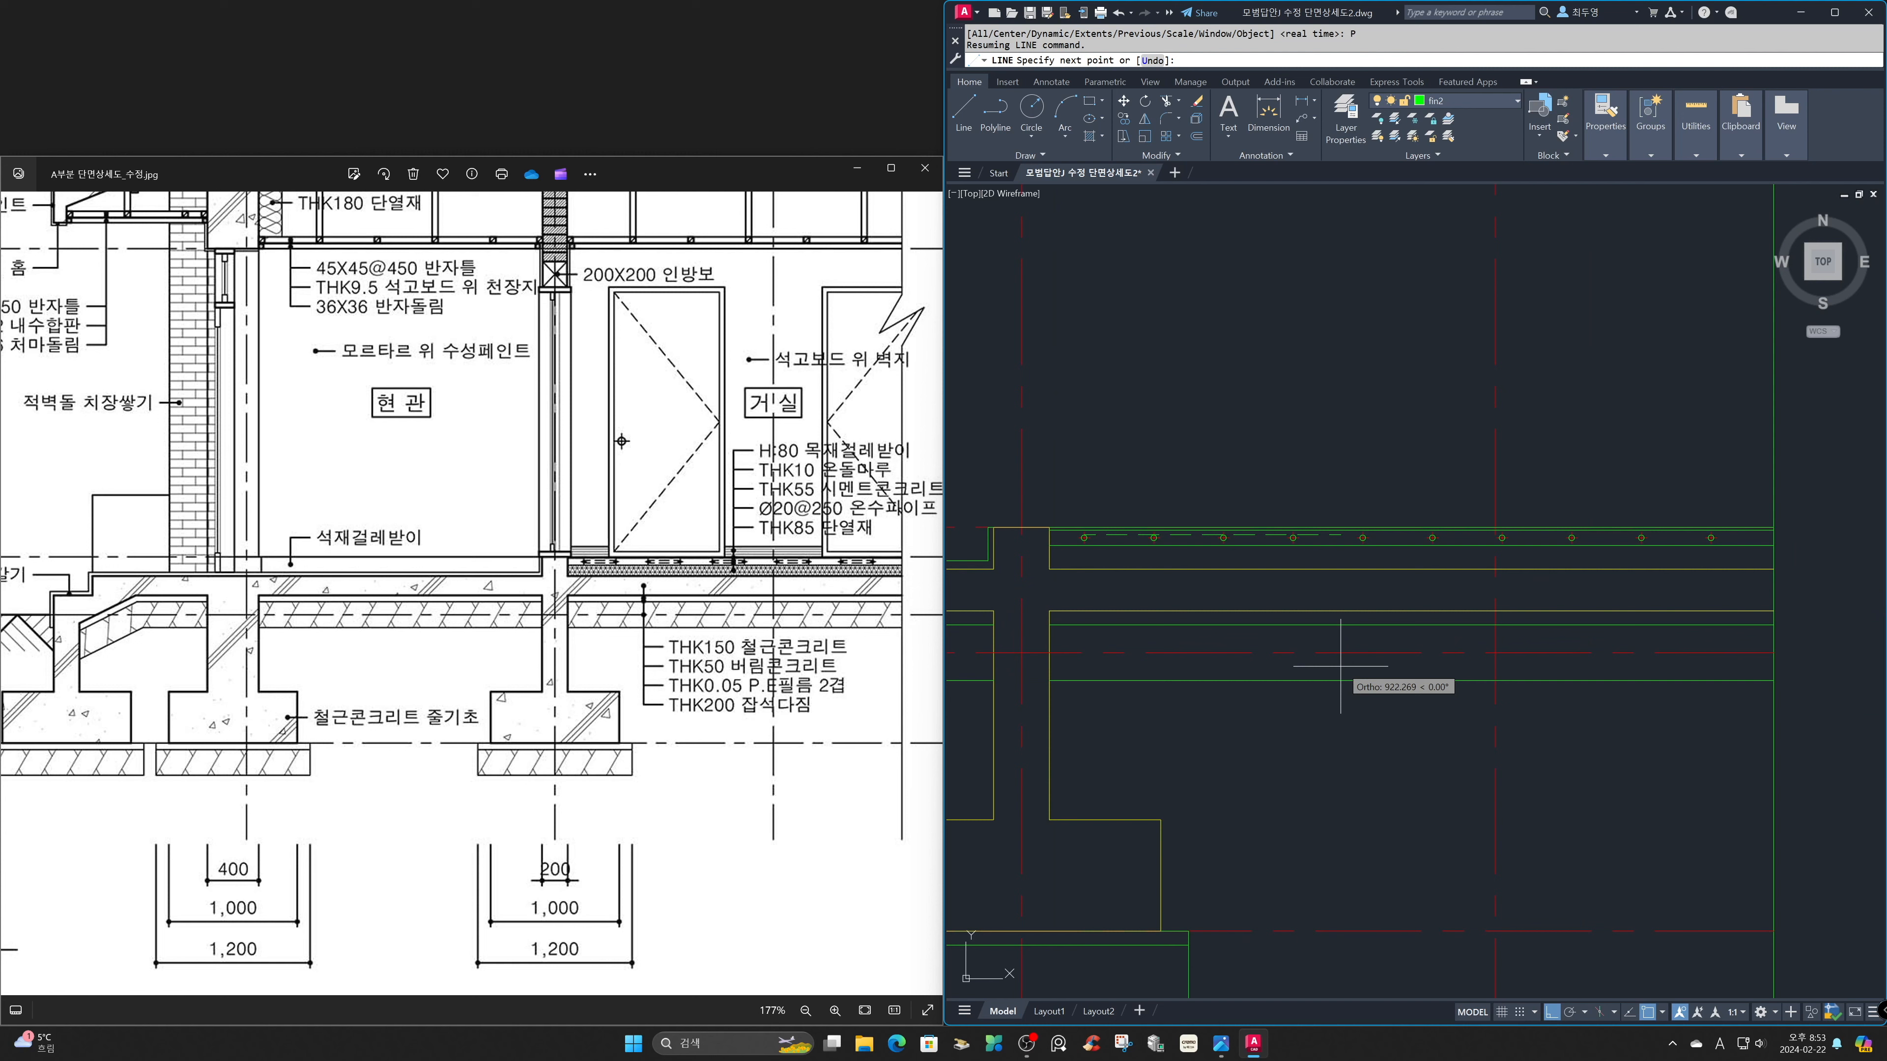
type("'Z")
key("Return")
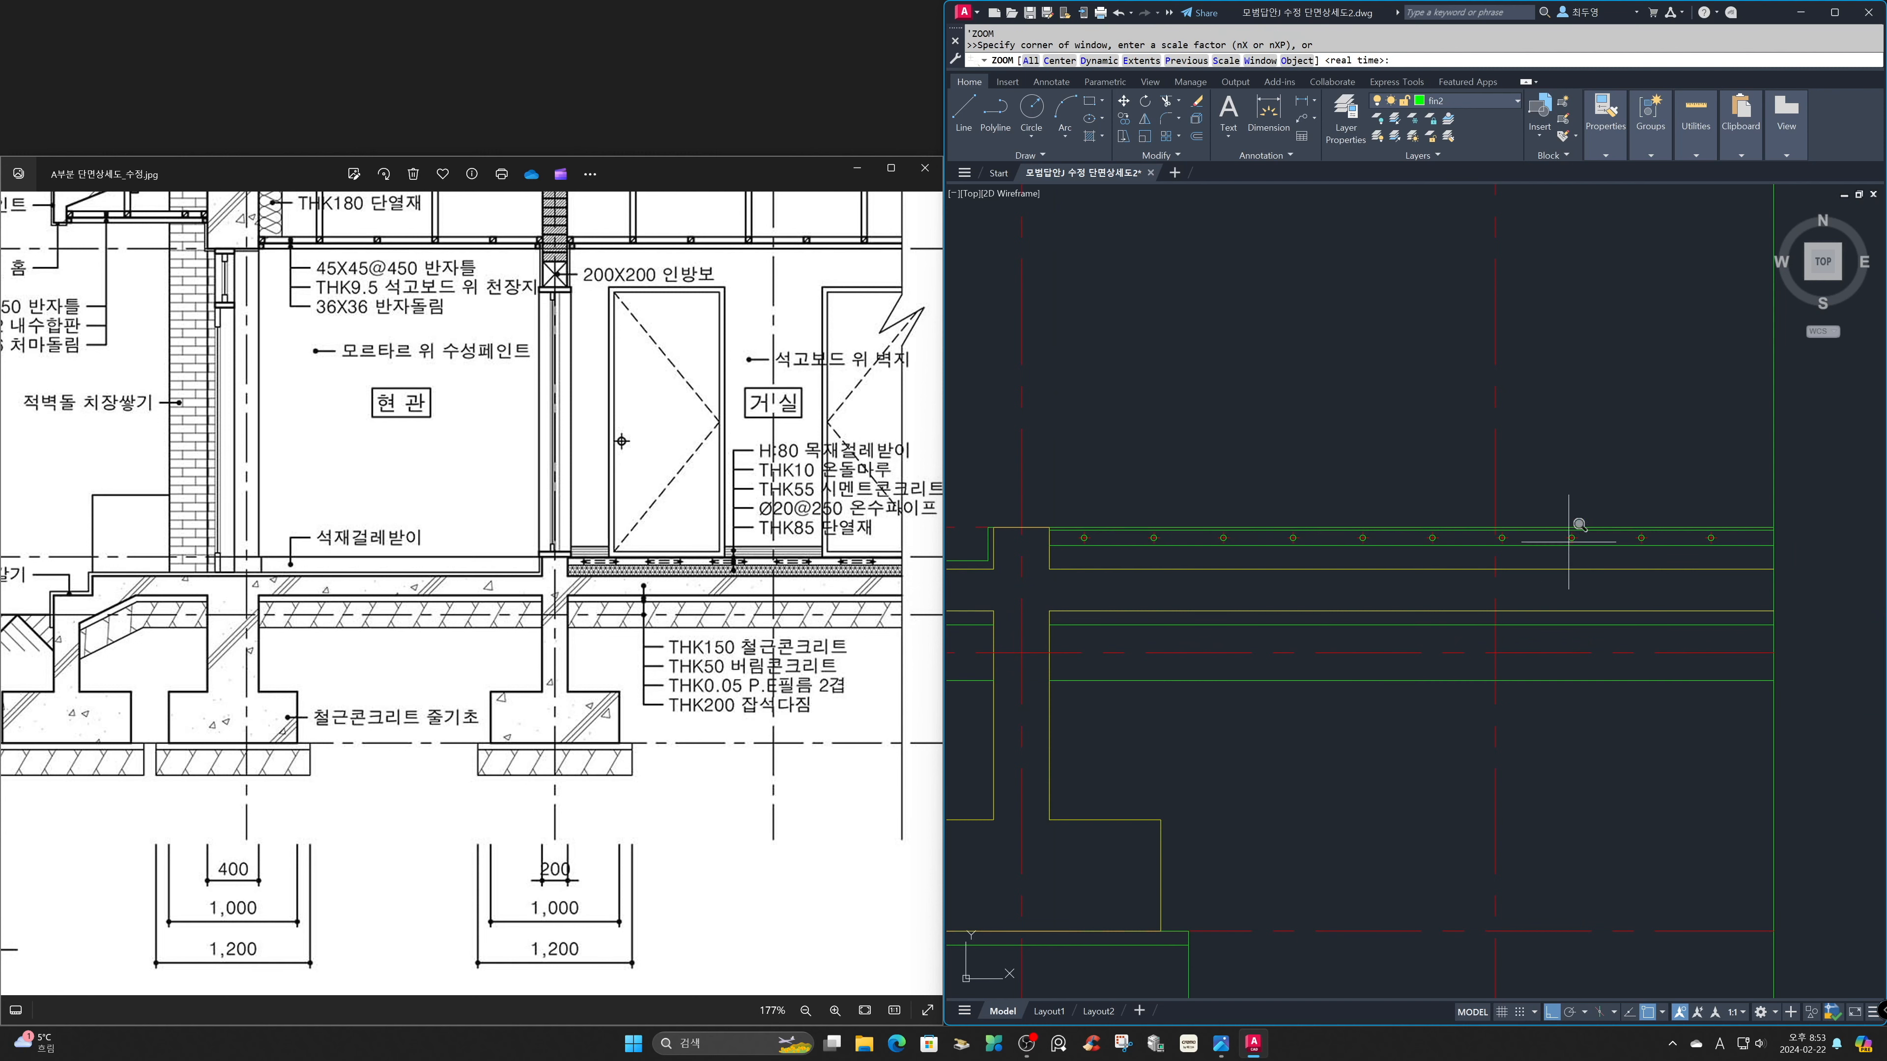
left_click(1587, 446)
left_click(1813, 631)
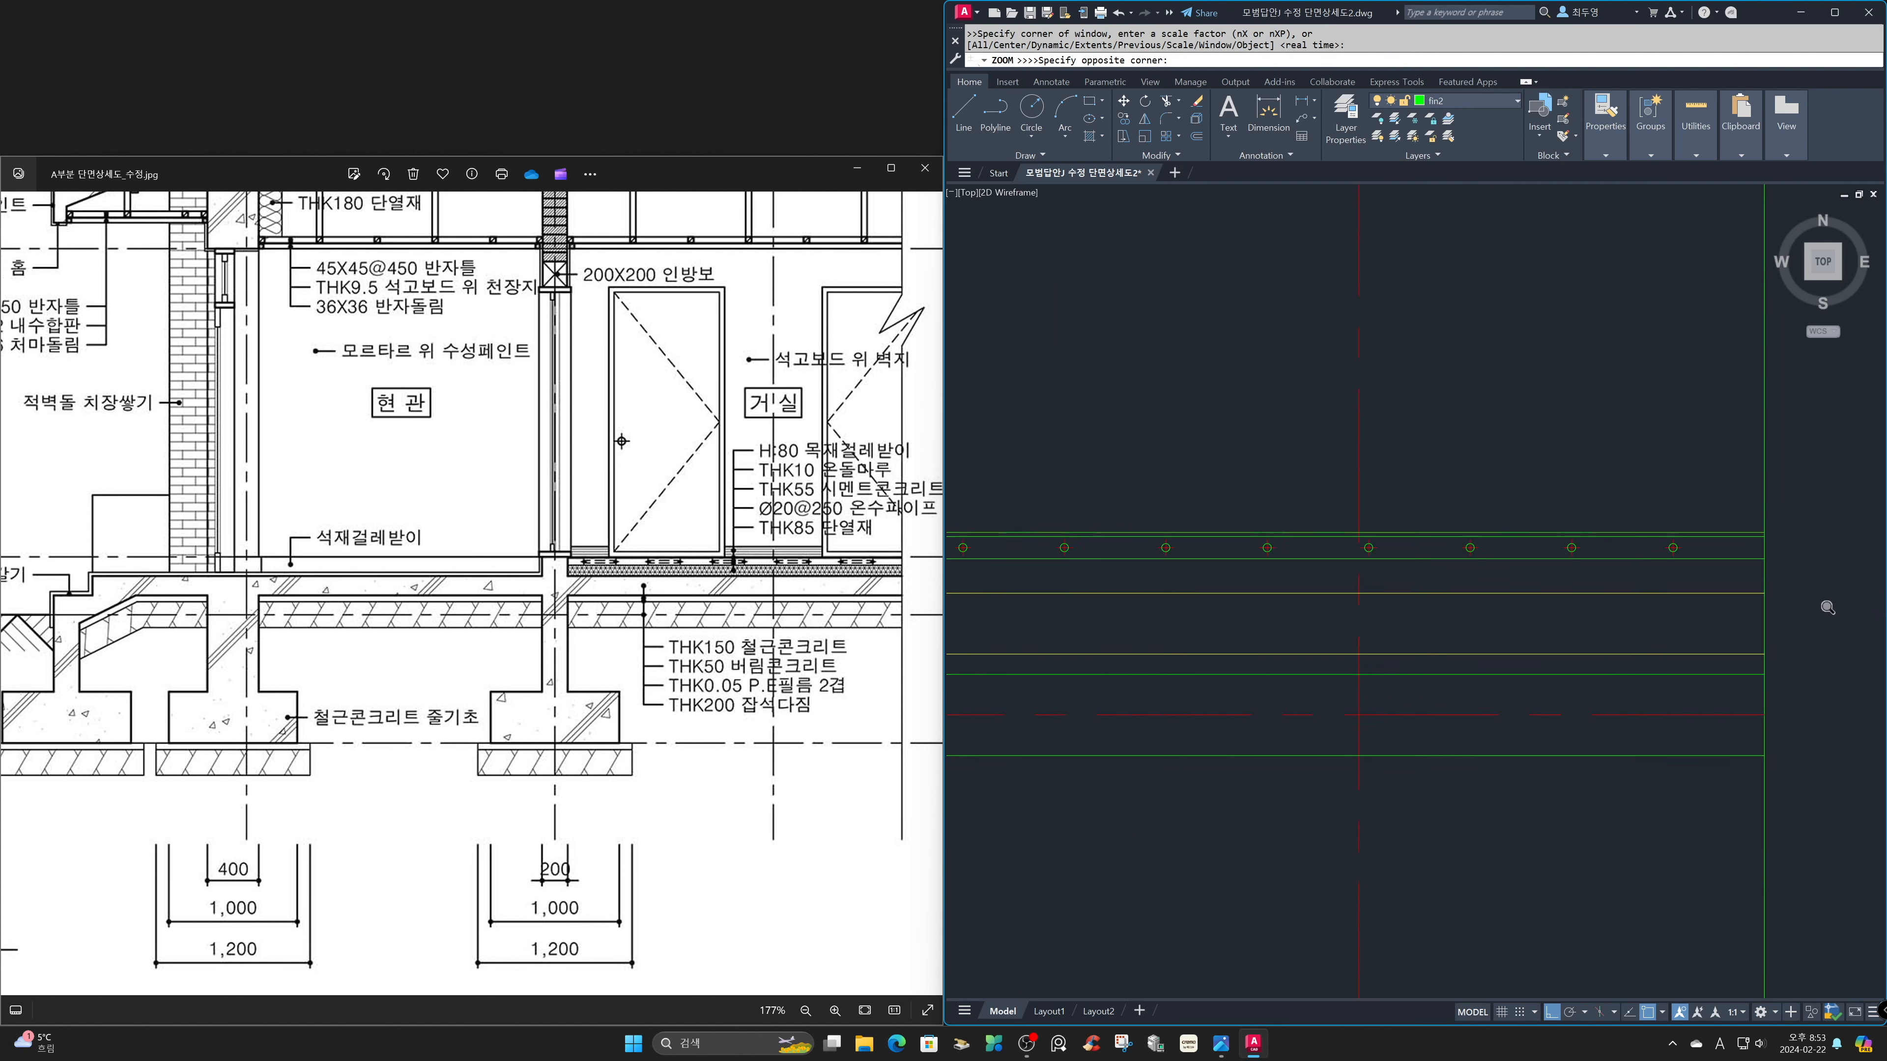
left_click(1454, 604)
key("Return")
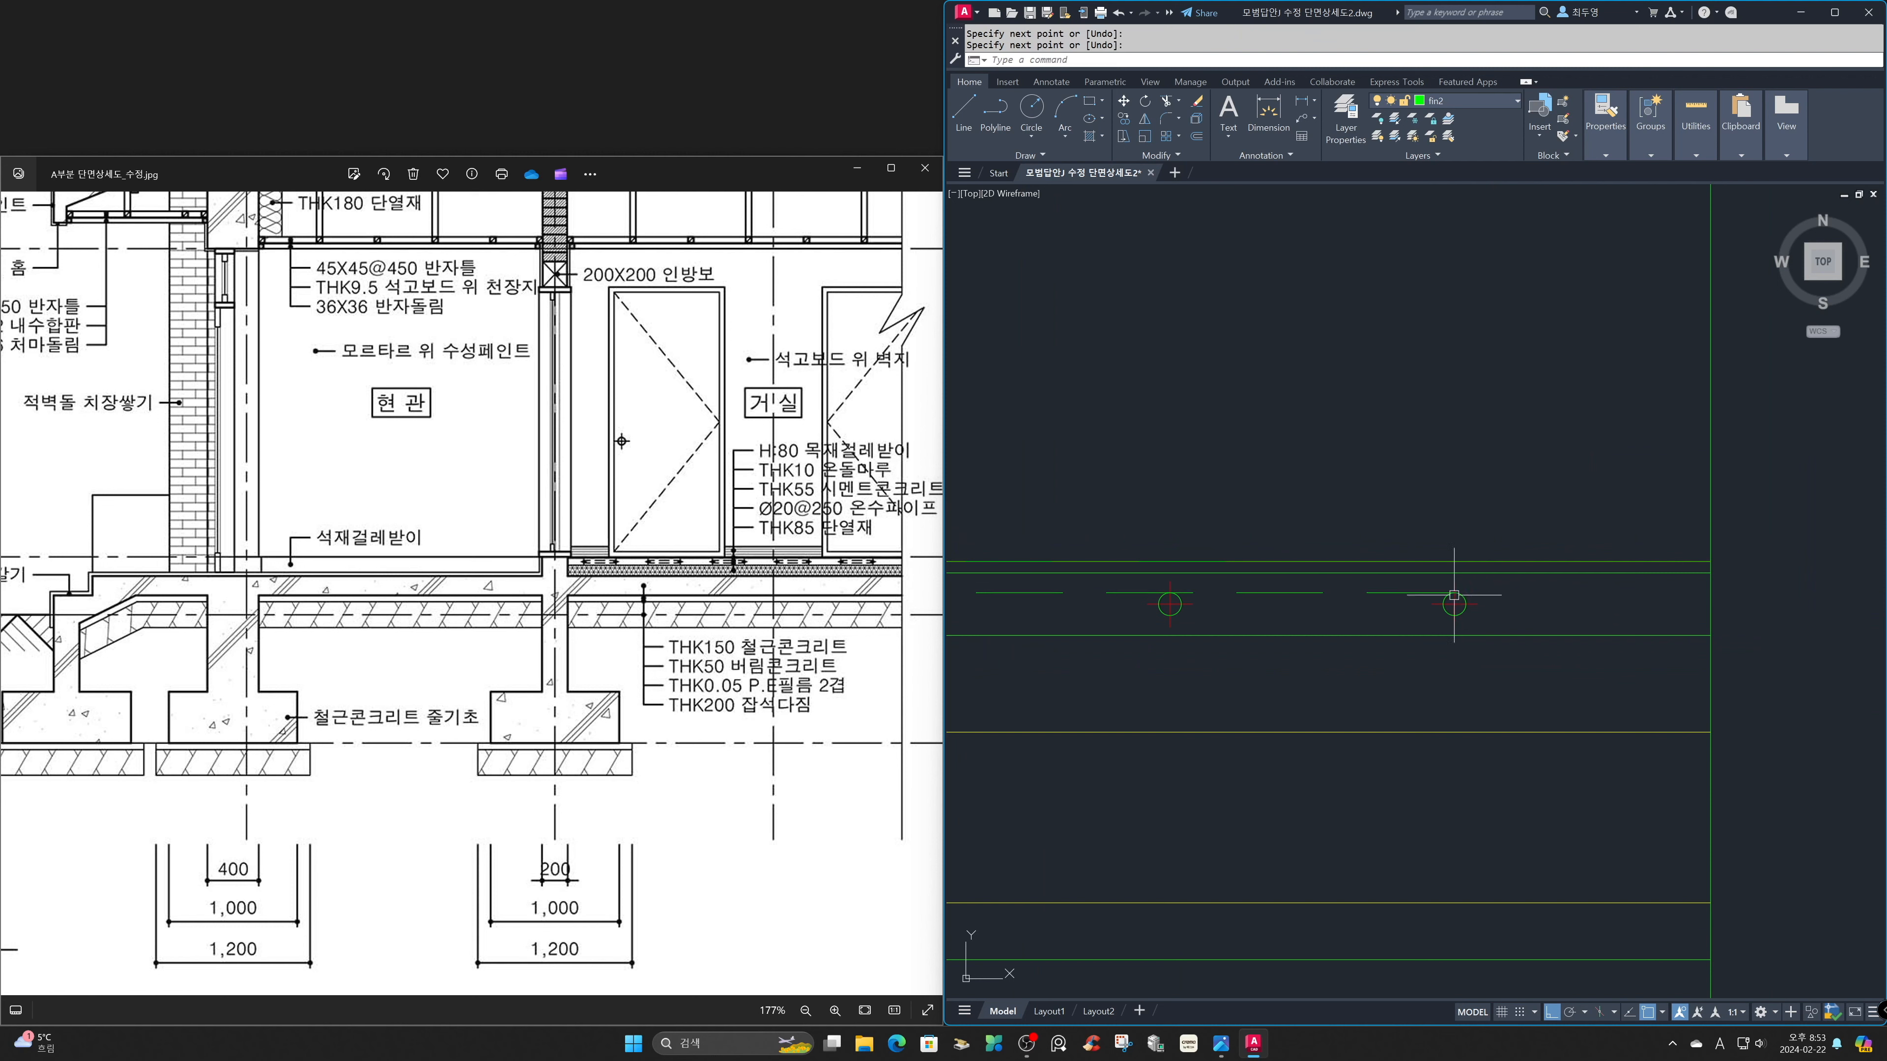
Copy the pipe-top line down to the bottoms of the pipe circles.
type("CP")
key("Return")
left_click(1416, 595)
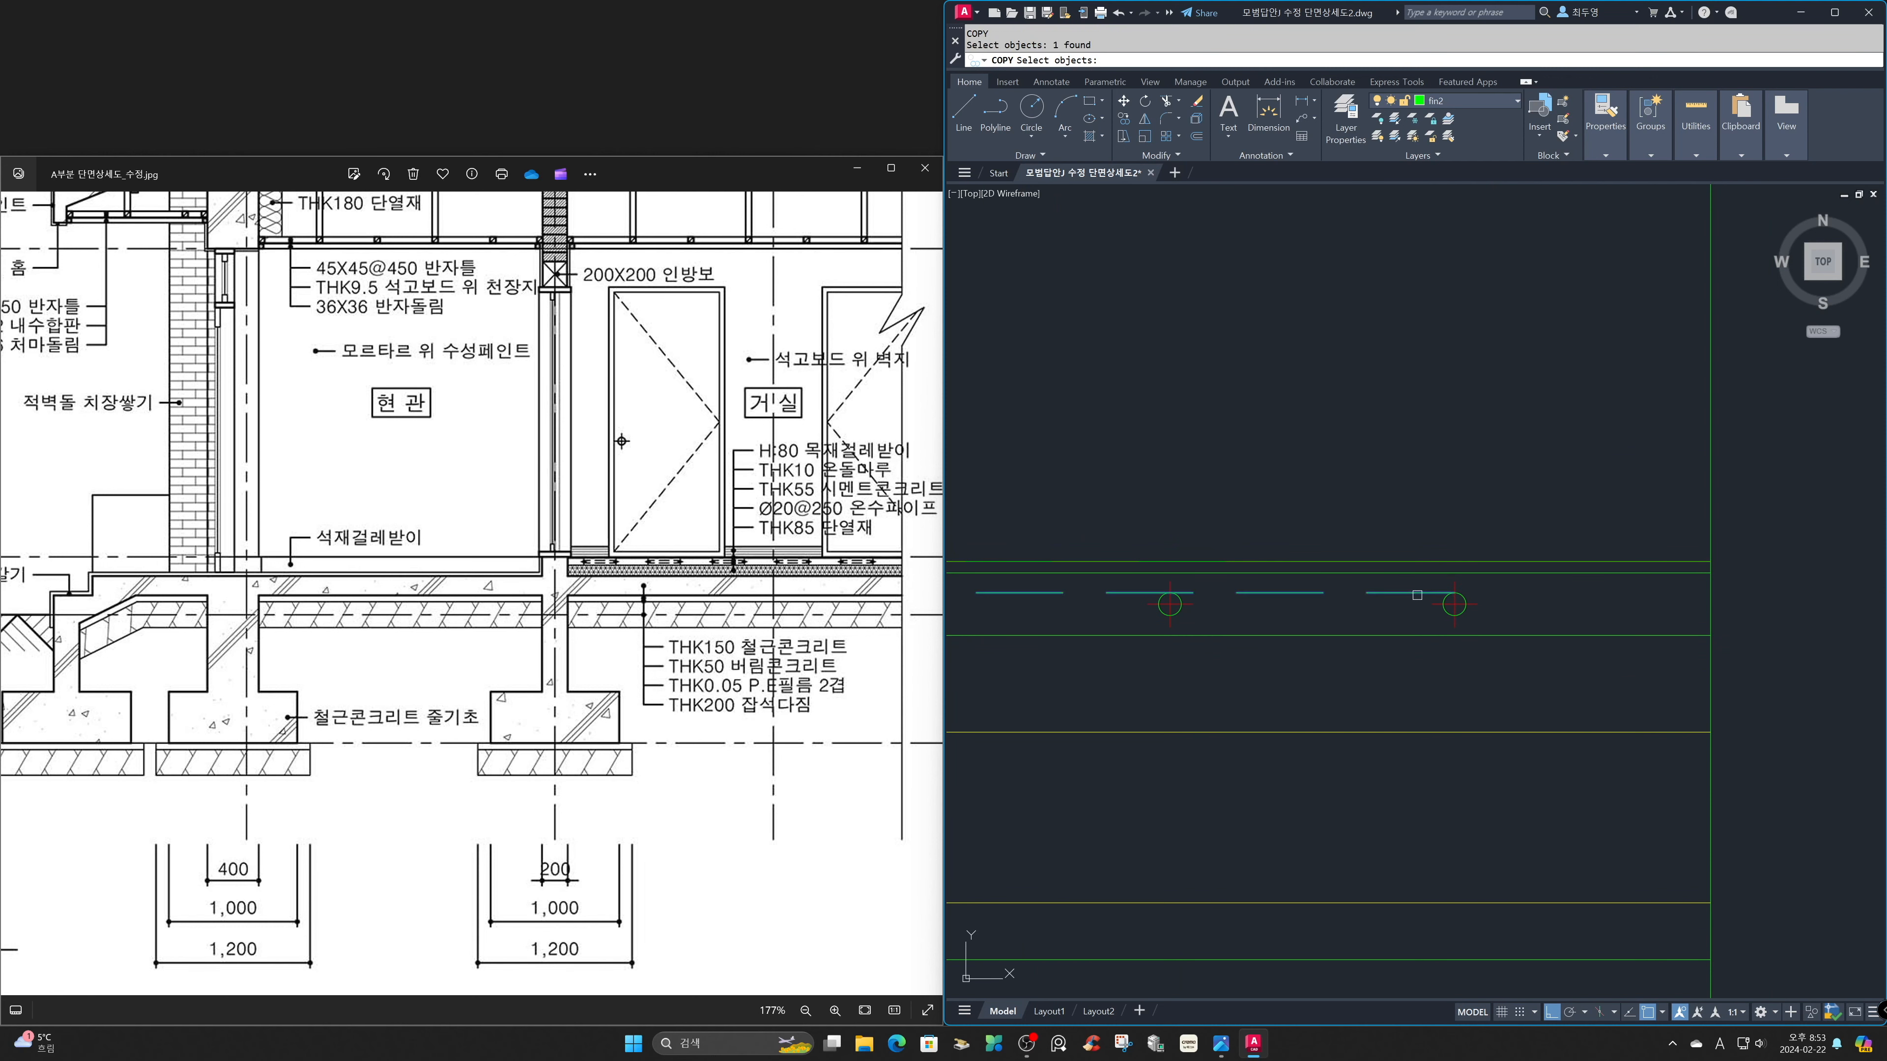
key("Return")
left_click(1454, 593)
left_click(1454, 603)
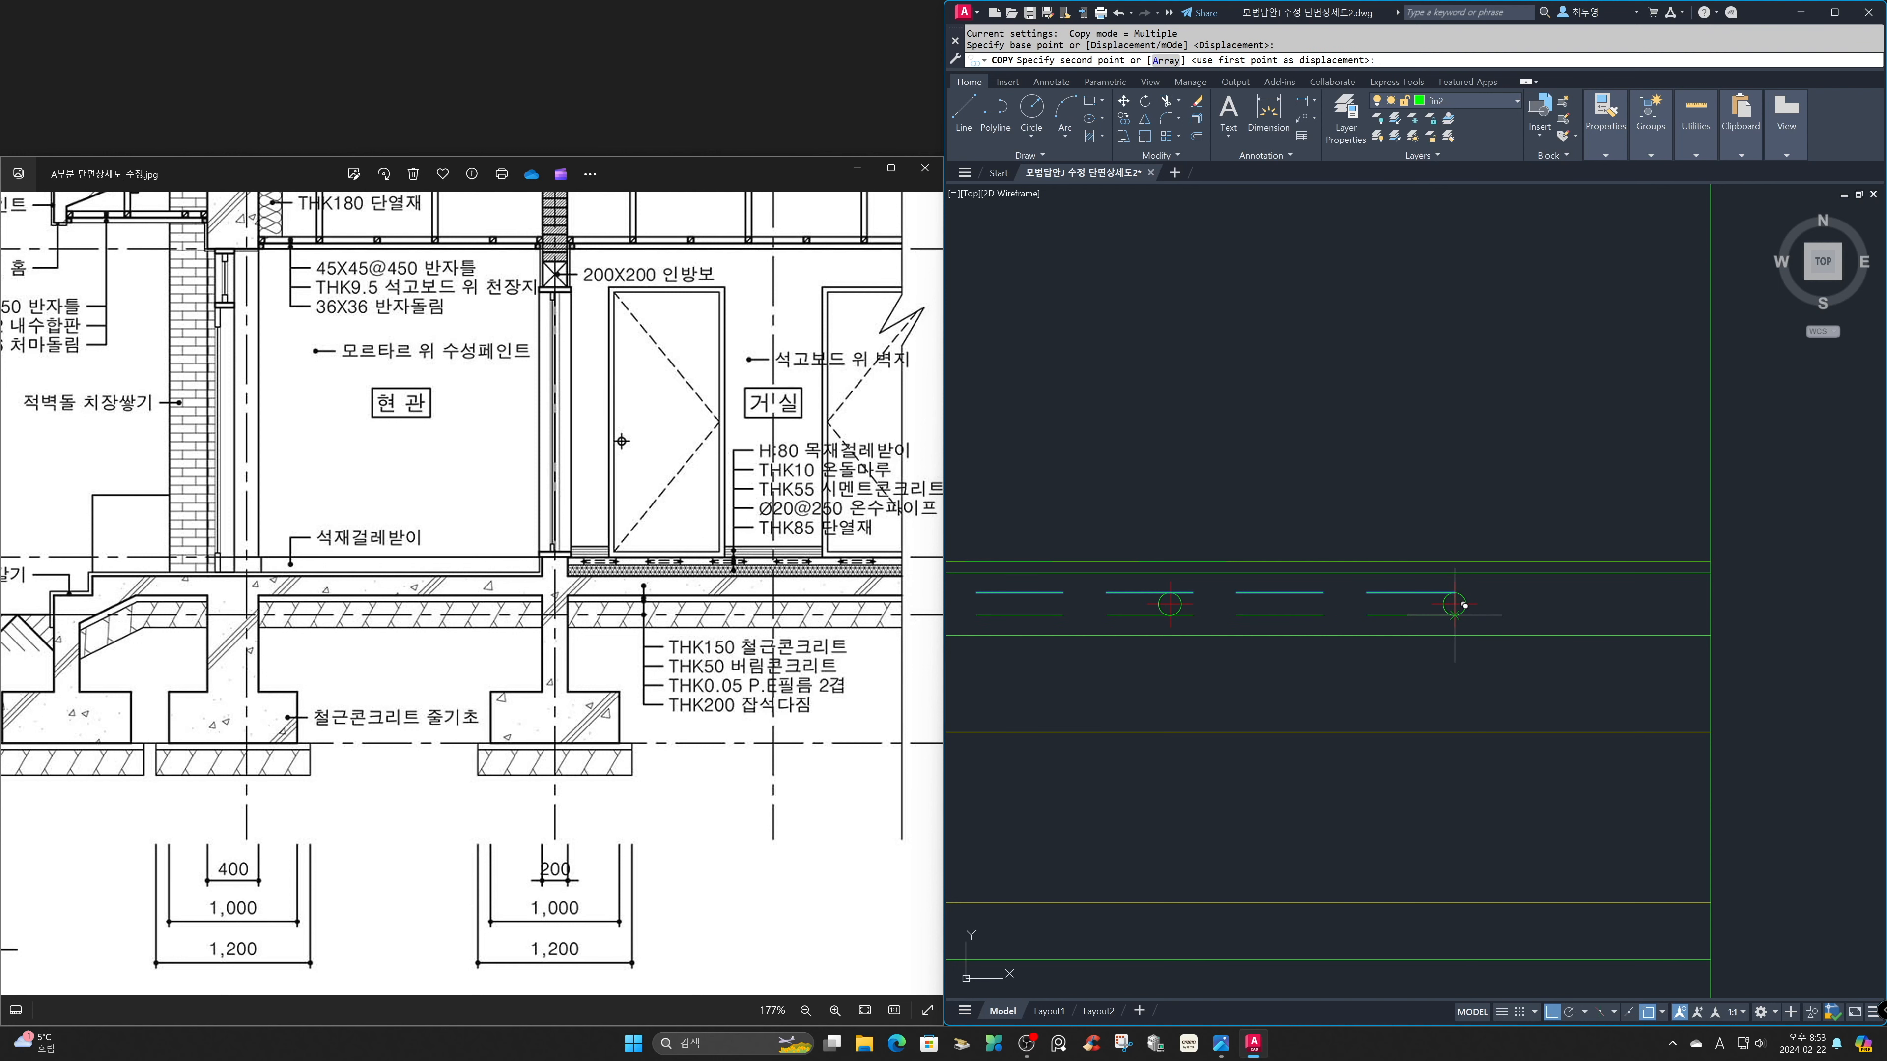
key("Return")
Freeze the cen layer to hide the centre lines around the pipes.
type("z")
key("Return")
type("P")
key("Return")
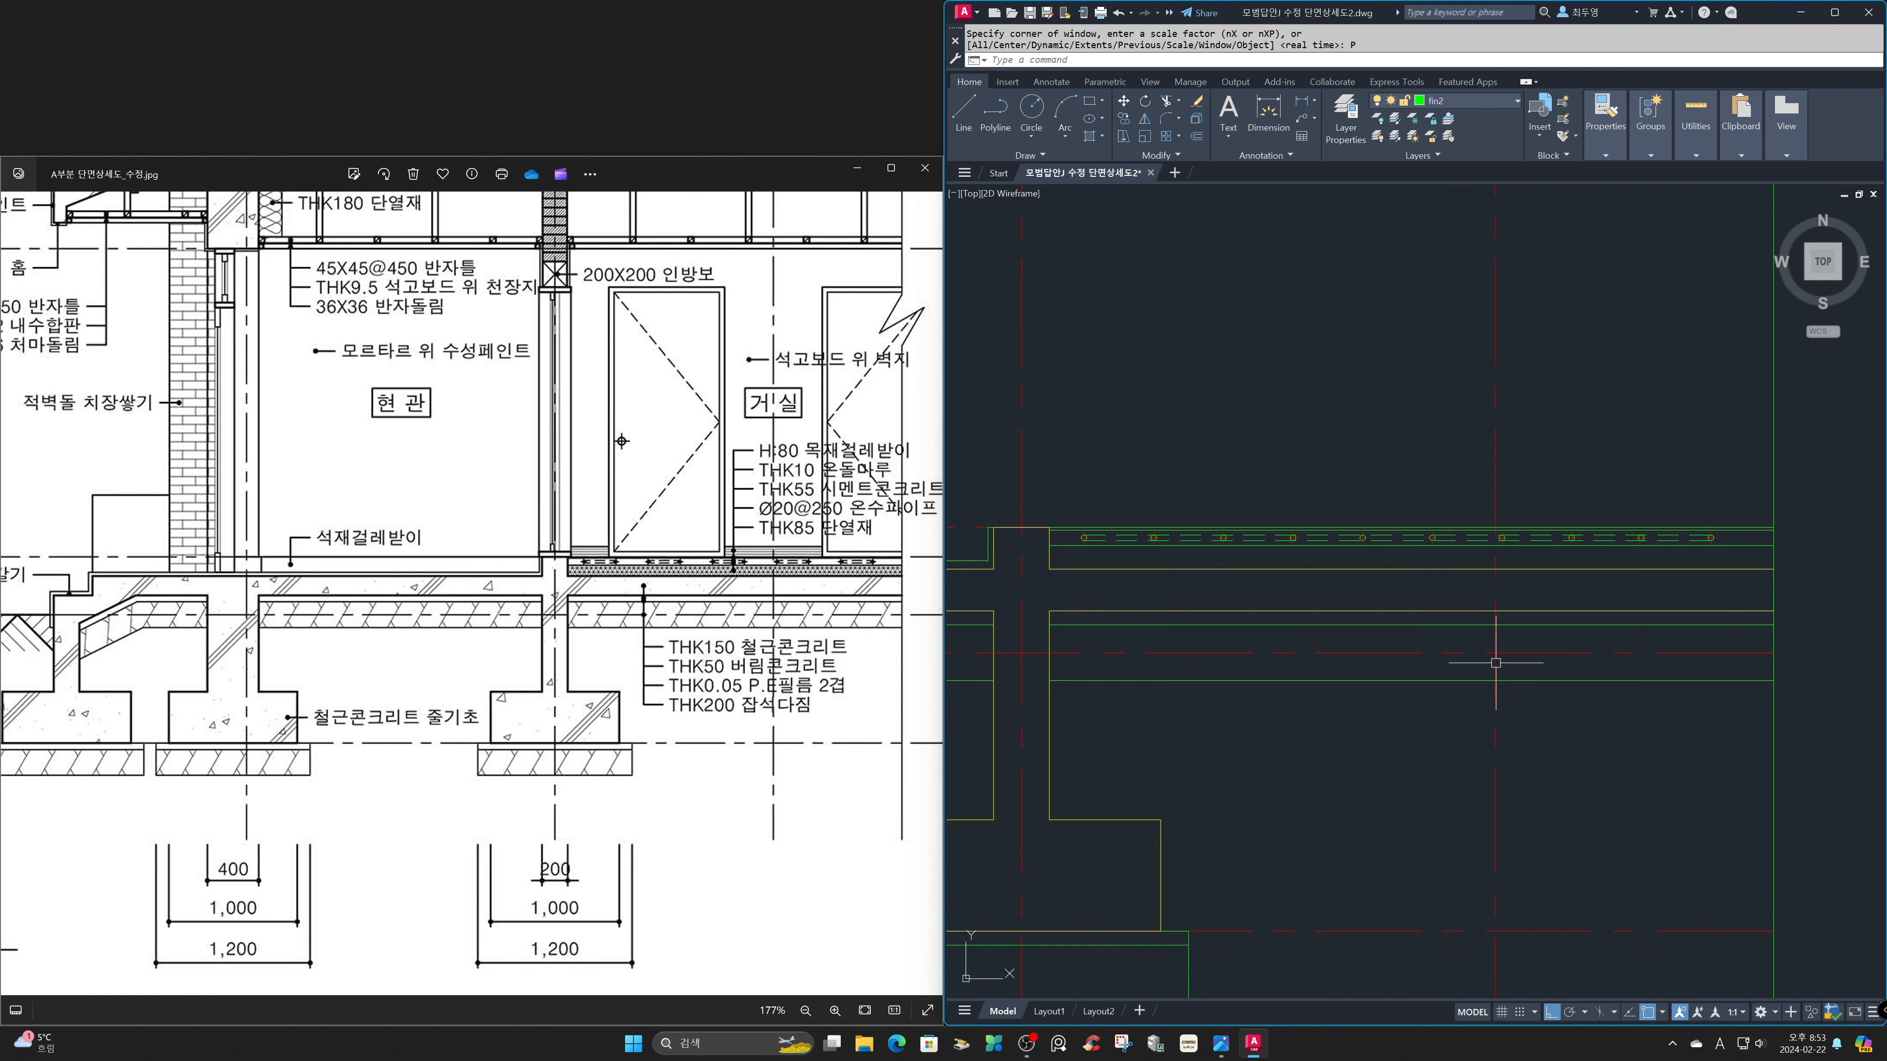
left_click(1511, 108)
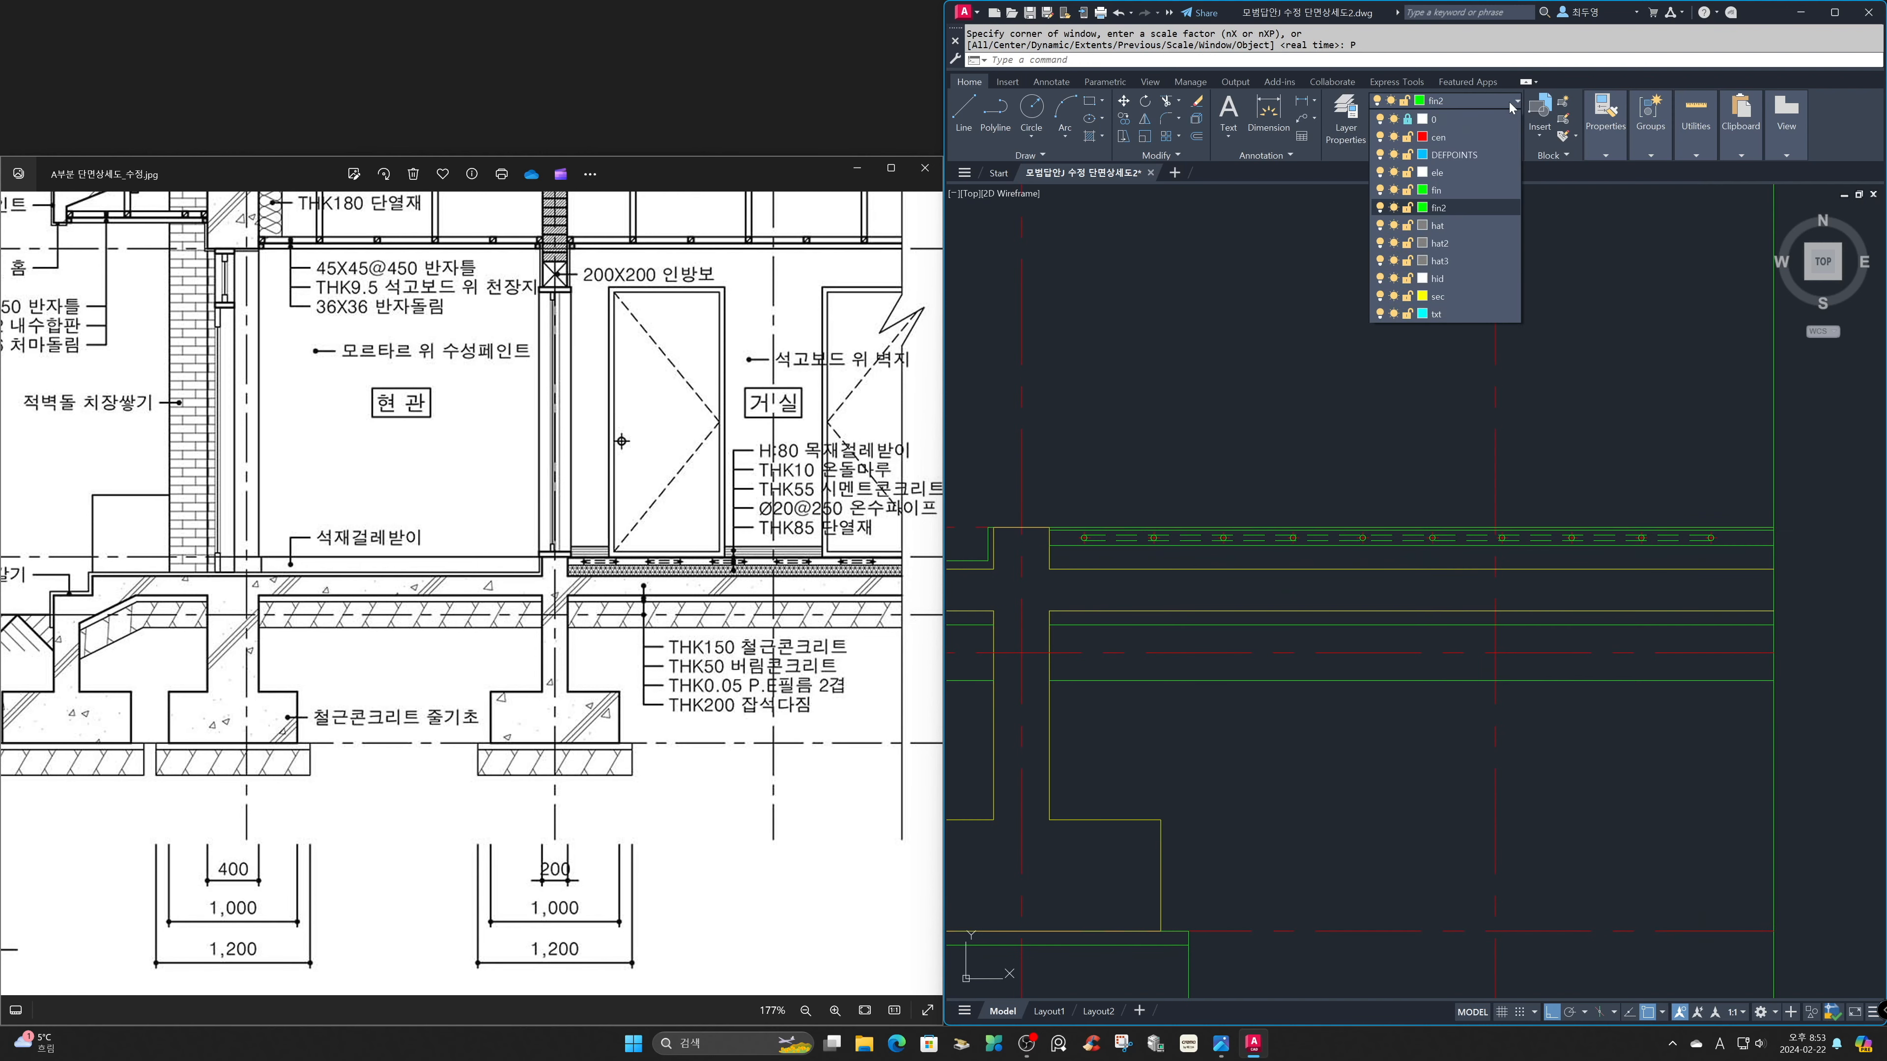
left_click(1394, 141)
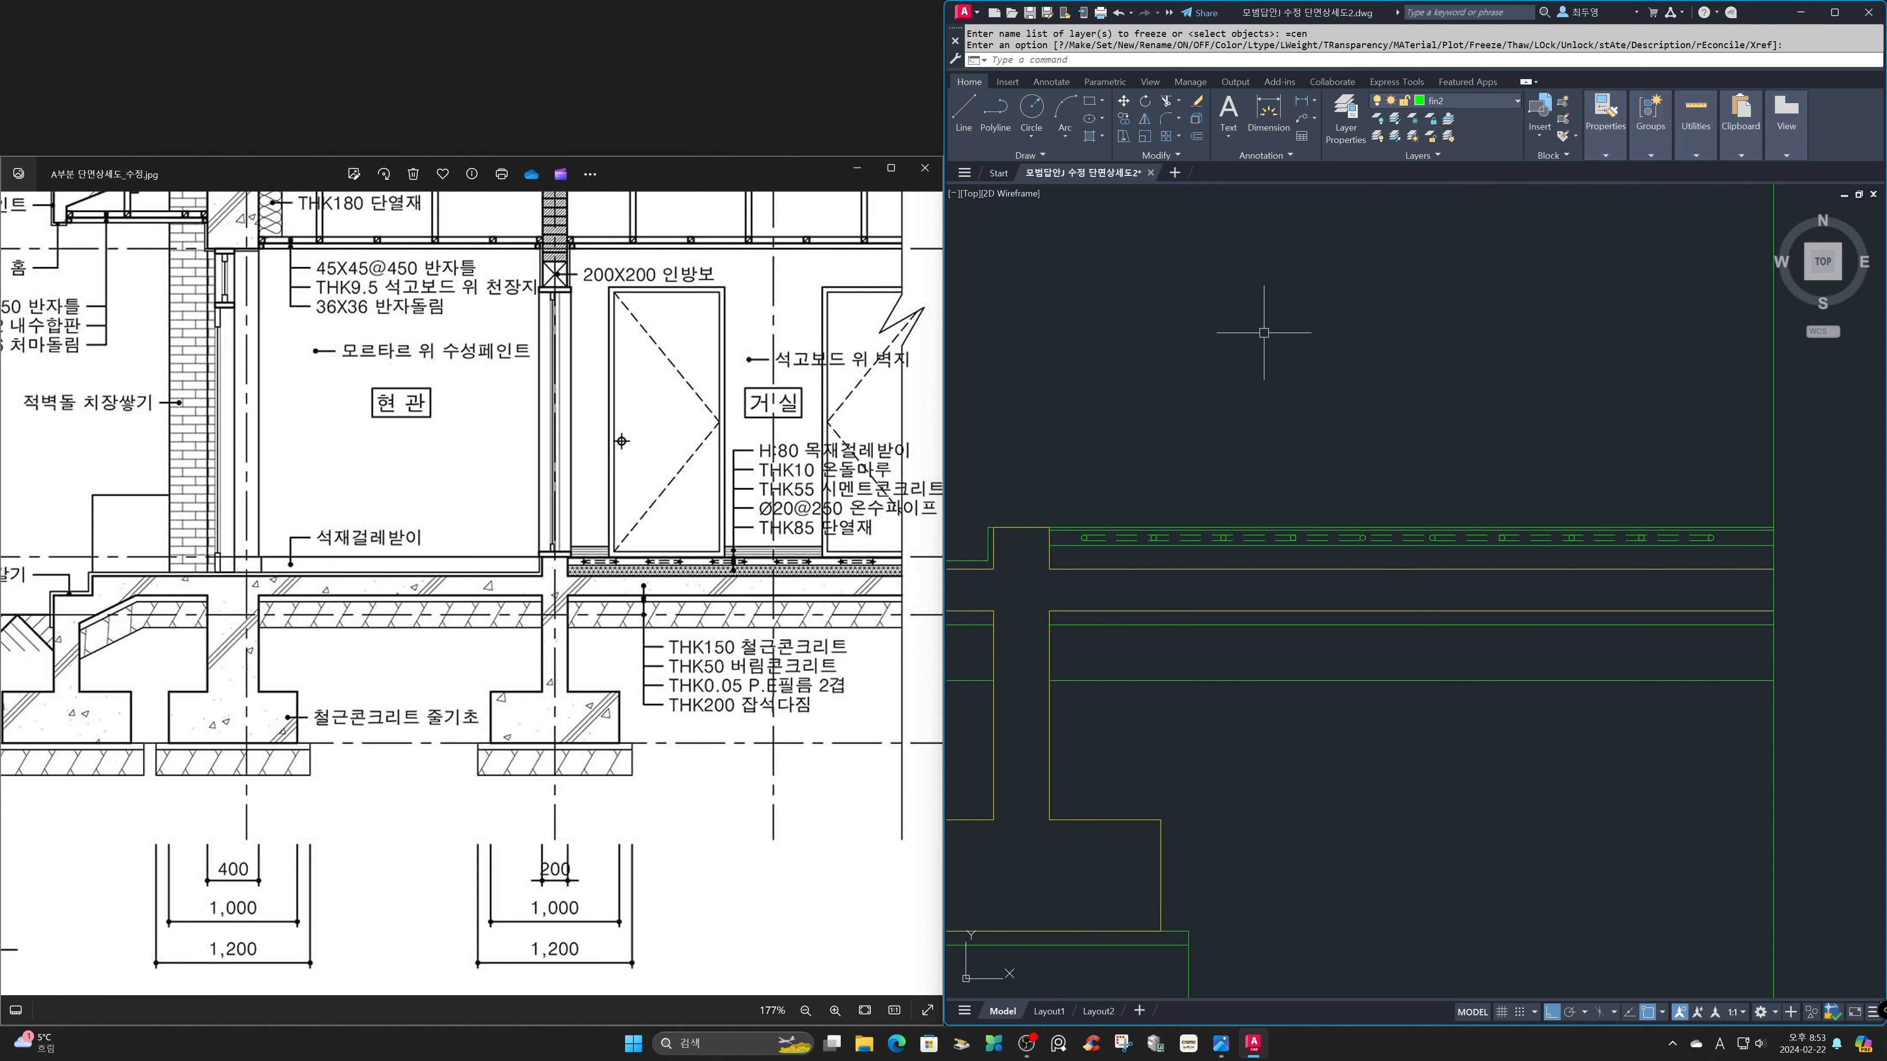
Trim the pipe lines in every second gap so that the pipe circles stay joined in pairs.
type("TR")
key("Return")
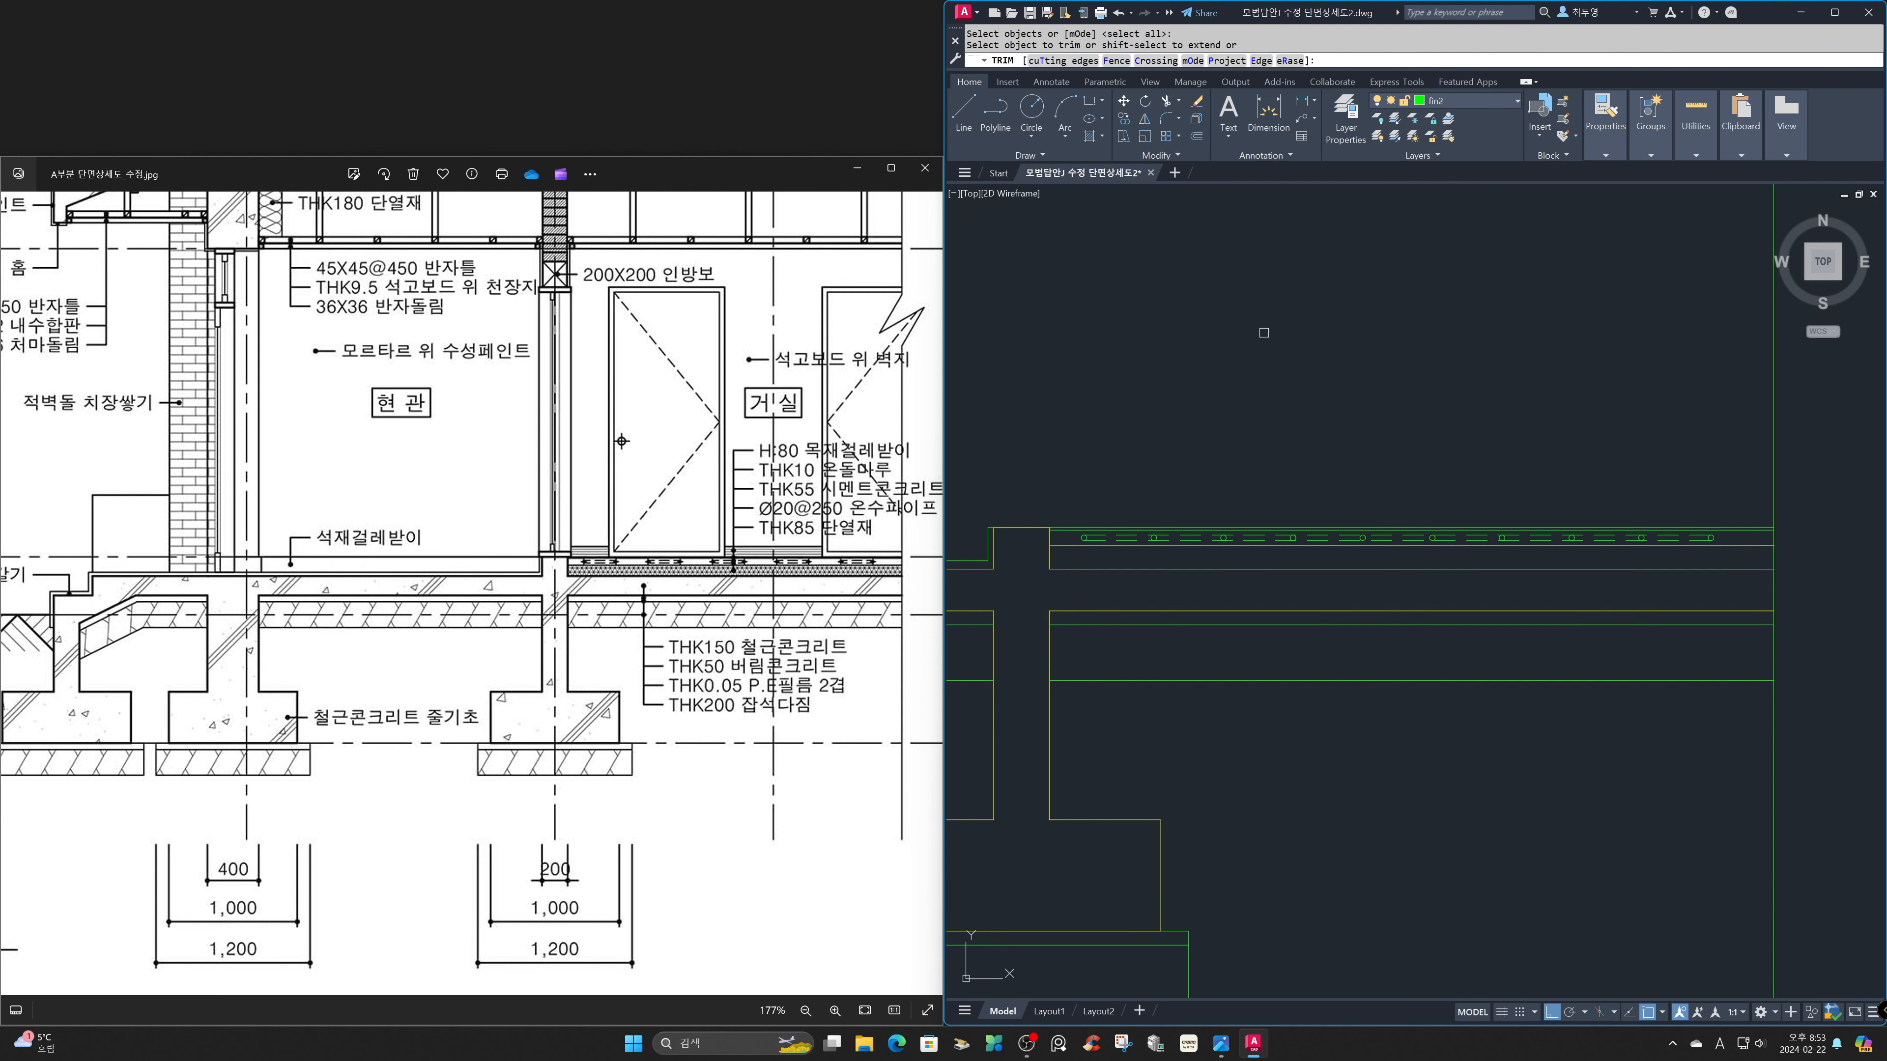
left_click(1189, 537)
left_click(1334, 537)
left_click(1489, 538)
left_click(1606, 538)
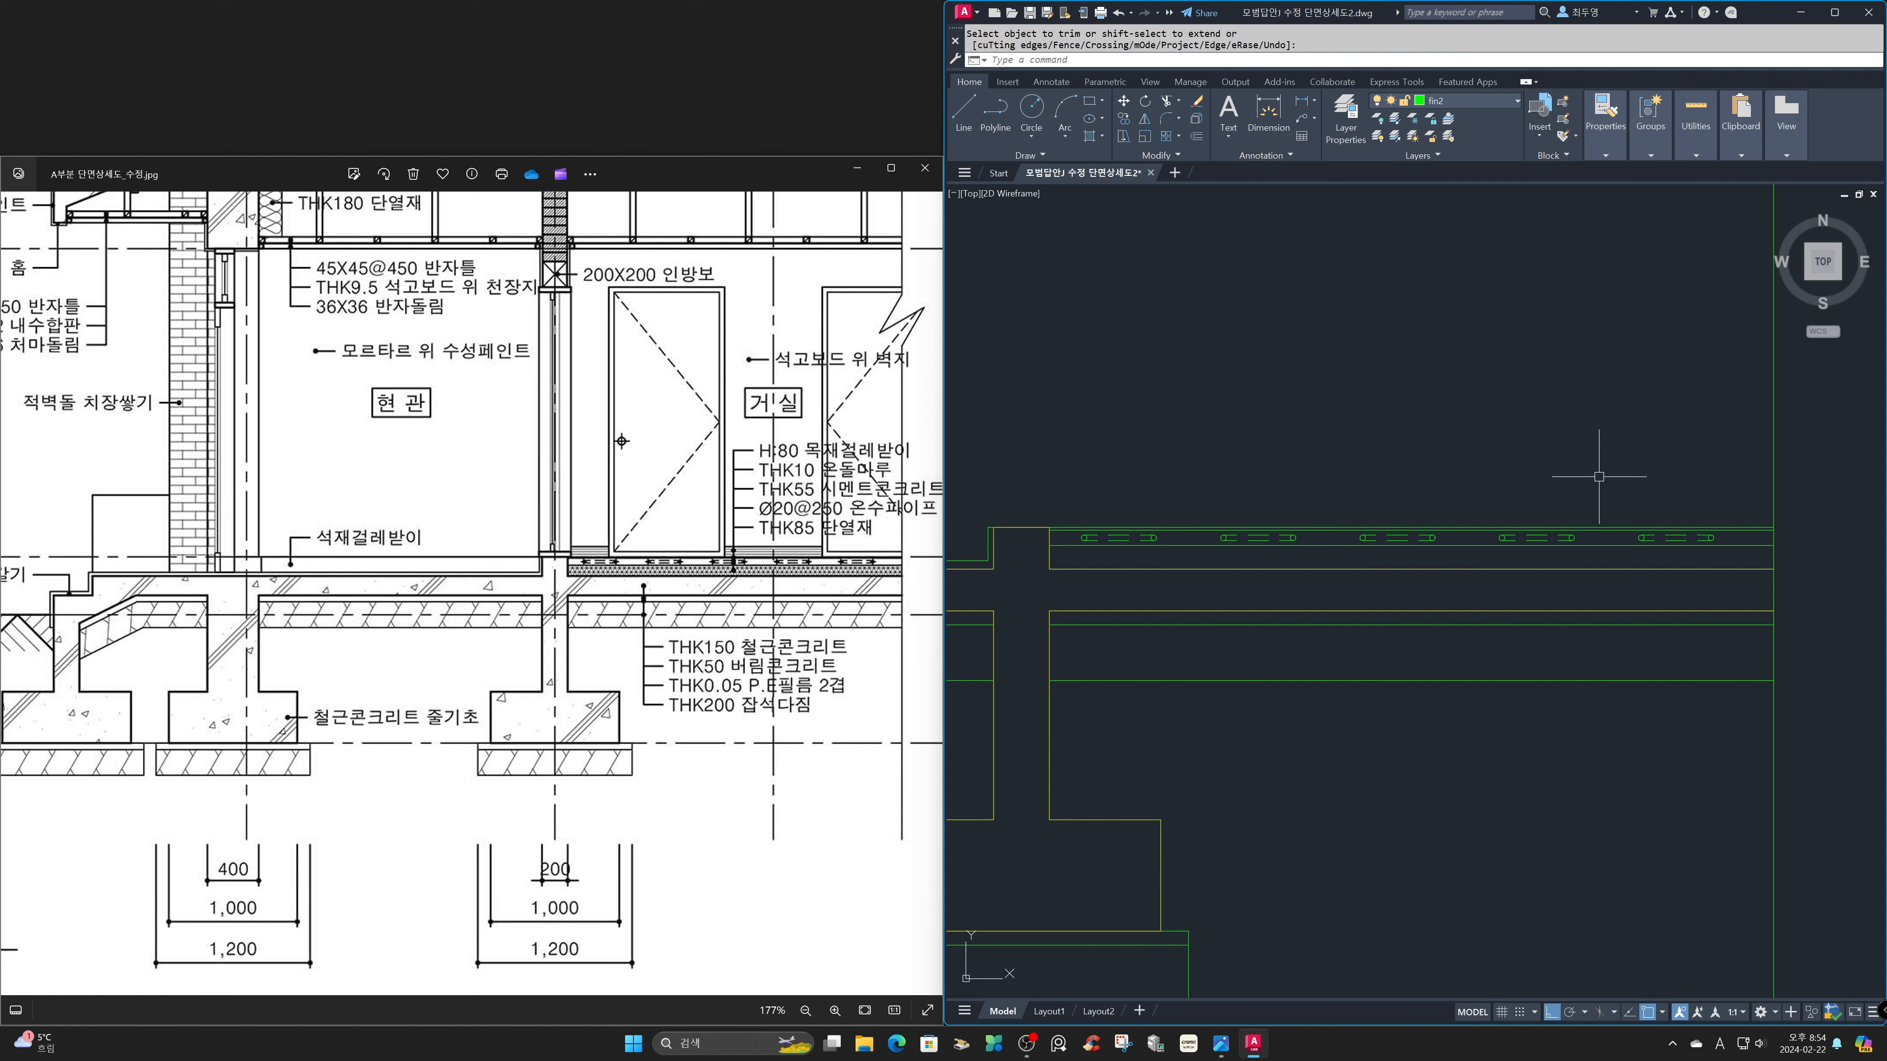
Thaw the cen layer.
left_click(1507, 106)
left_click(1394, 136)
left_click(1281, 321)
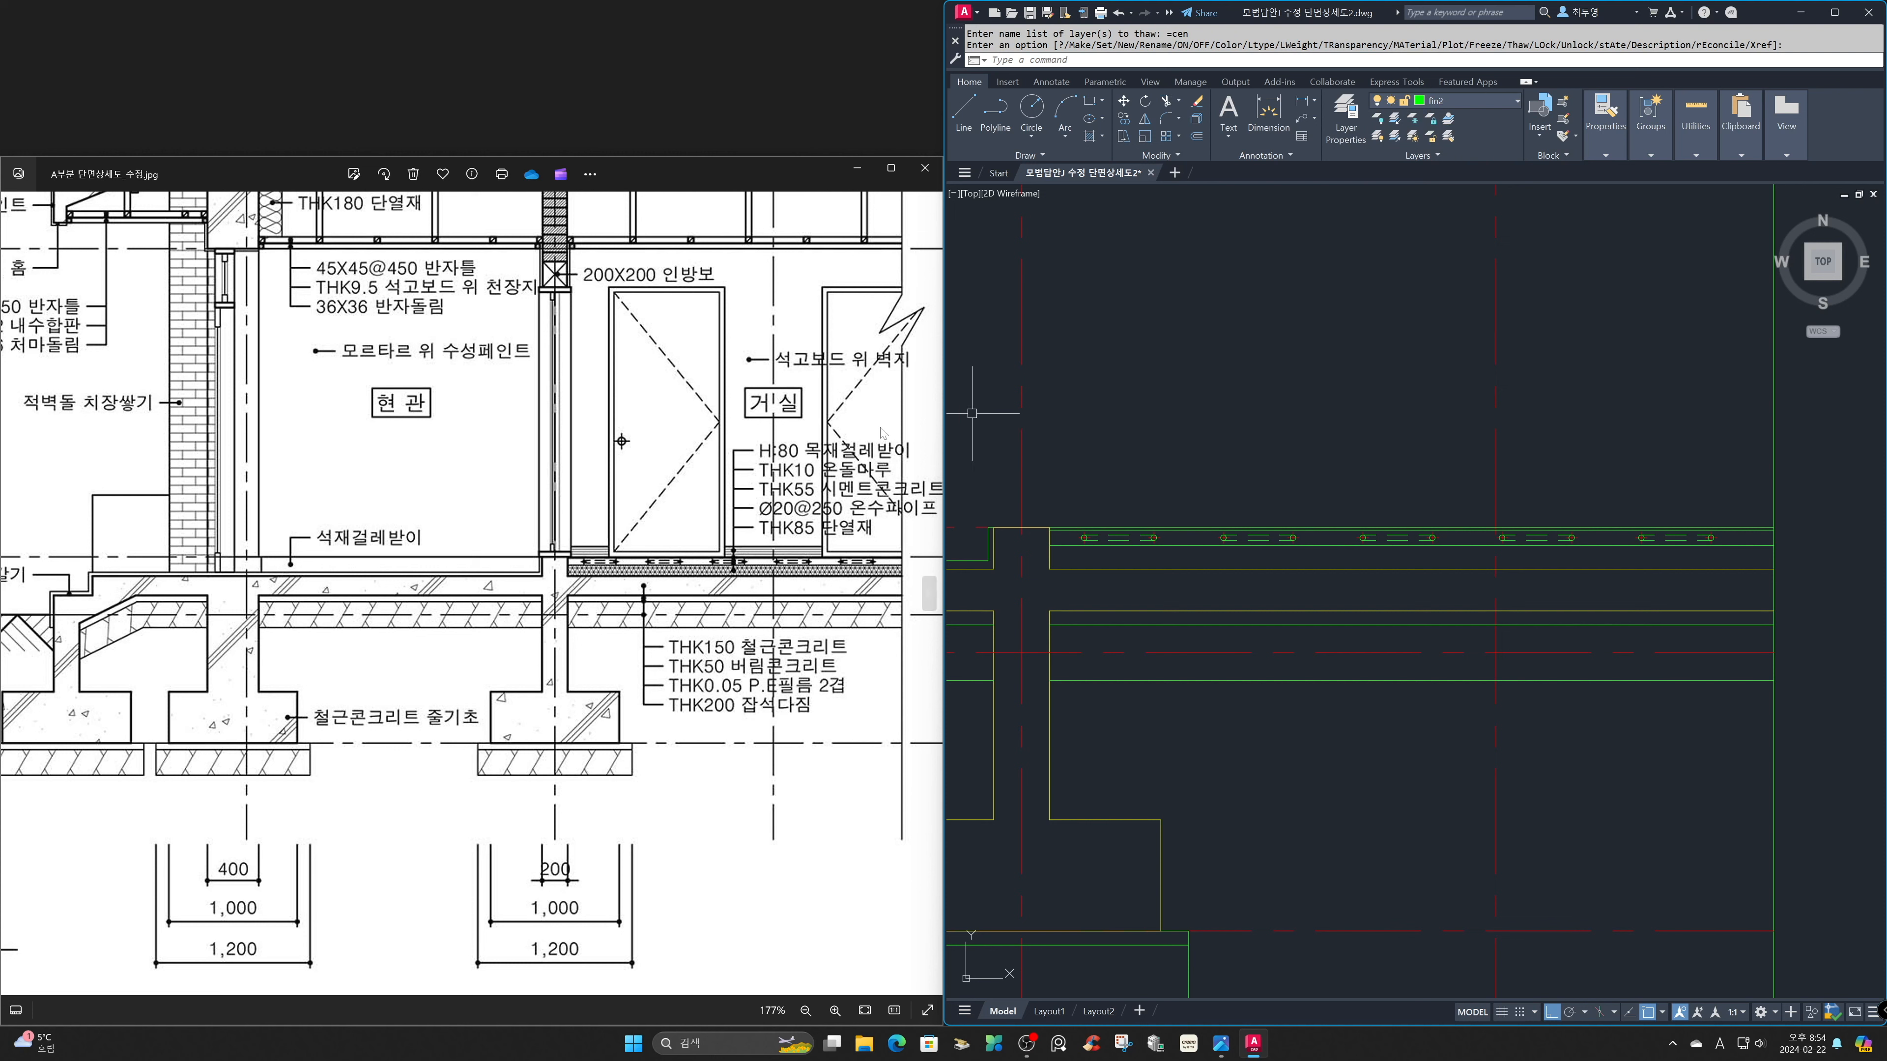
Examine the reference image's interior brick wall between the entrance and living room, from the floor up to the roof.
left_click(473, 477)
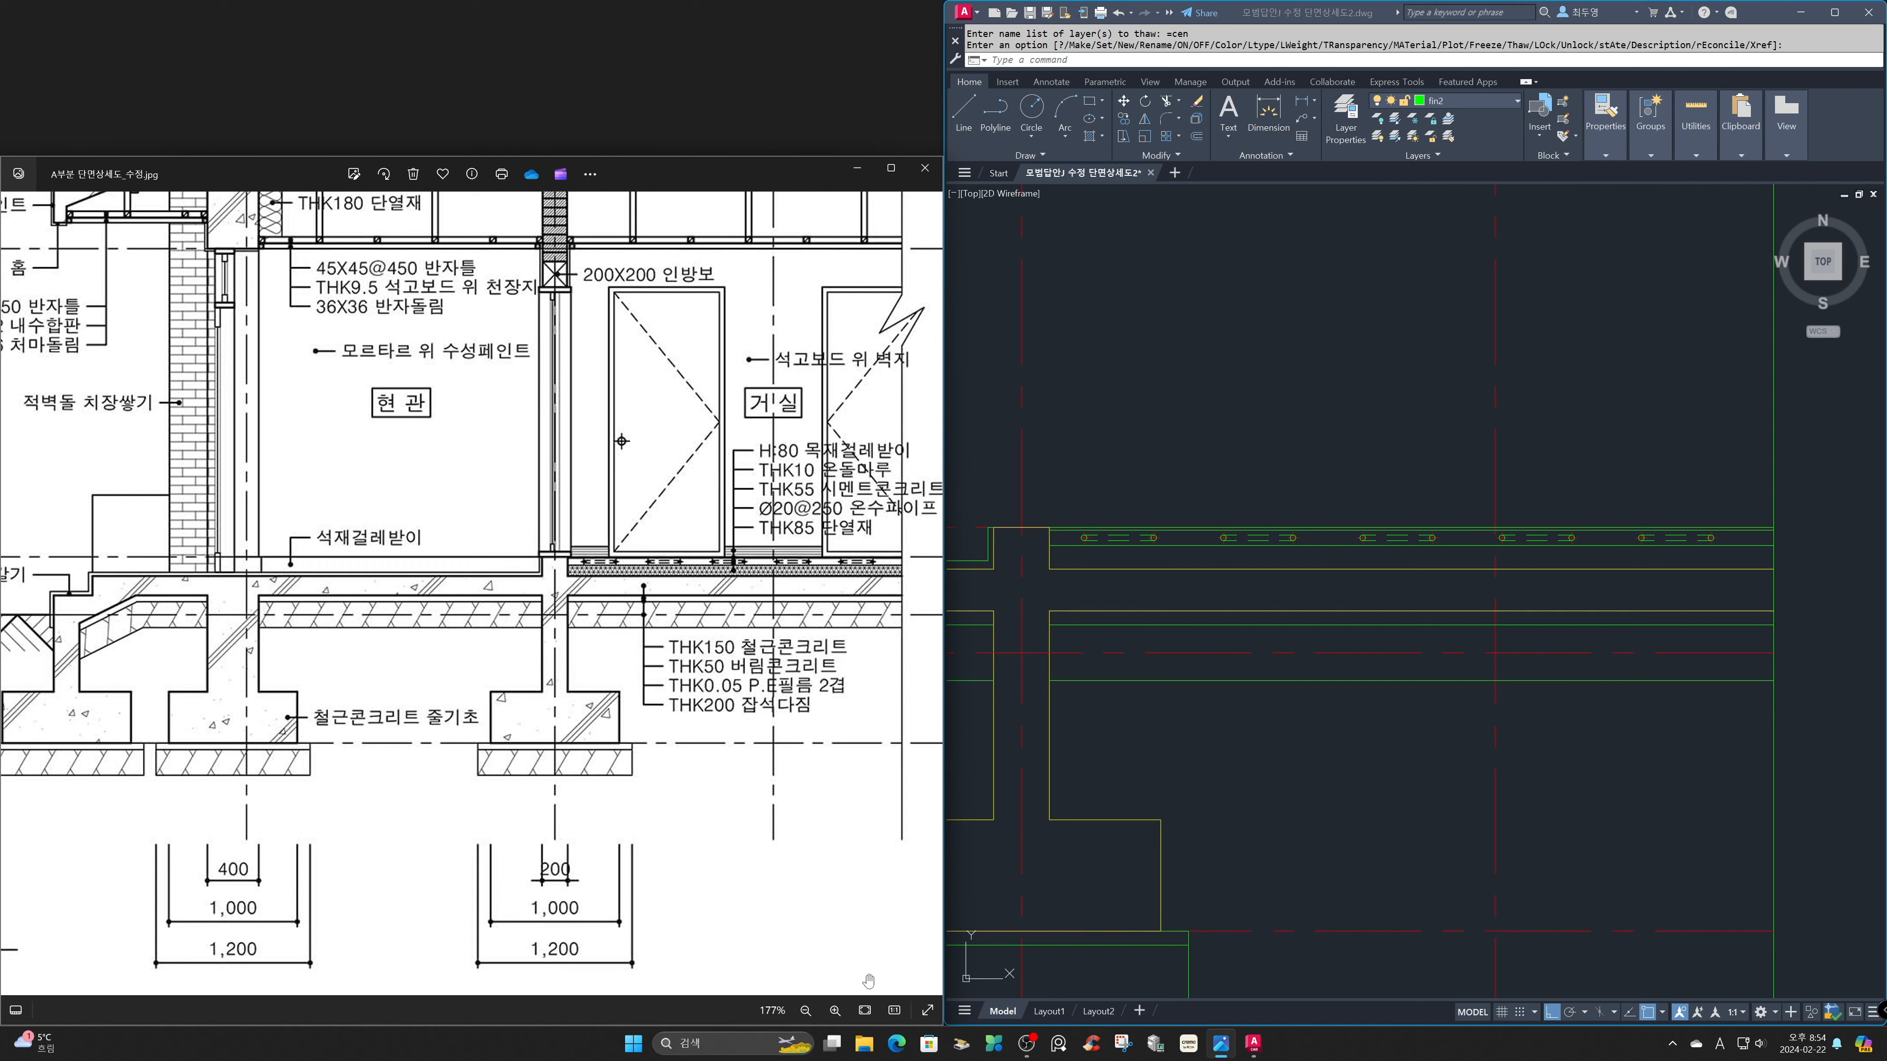
left_click(865, 1010)
left_click(1230, 797)
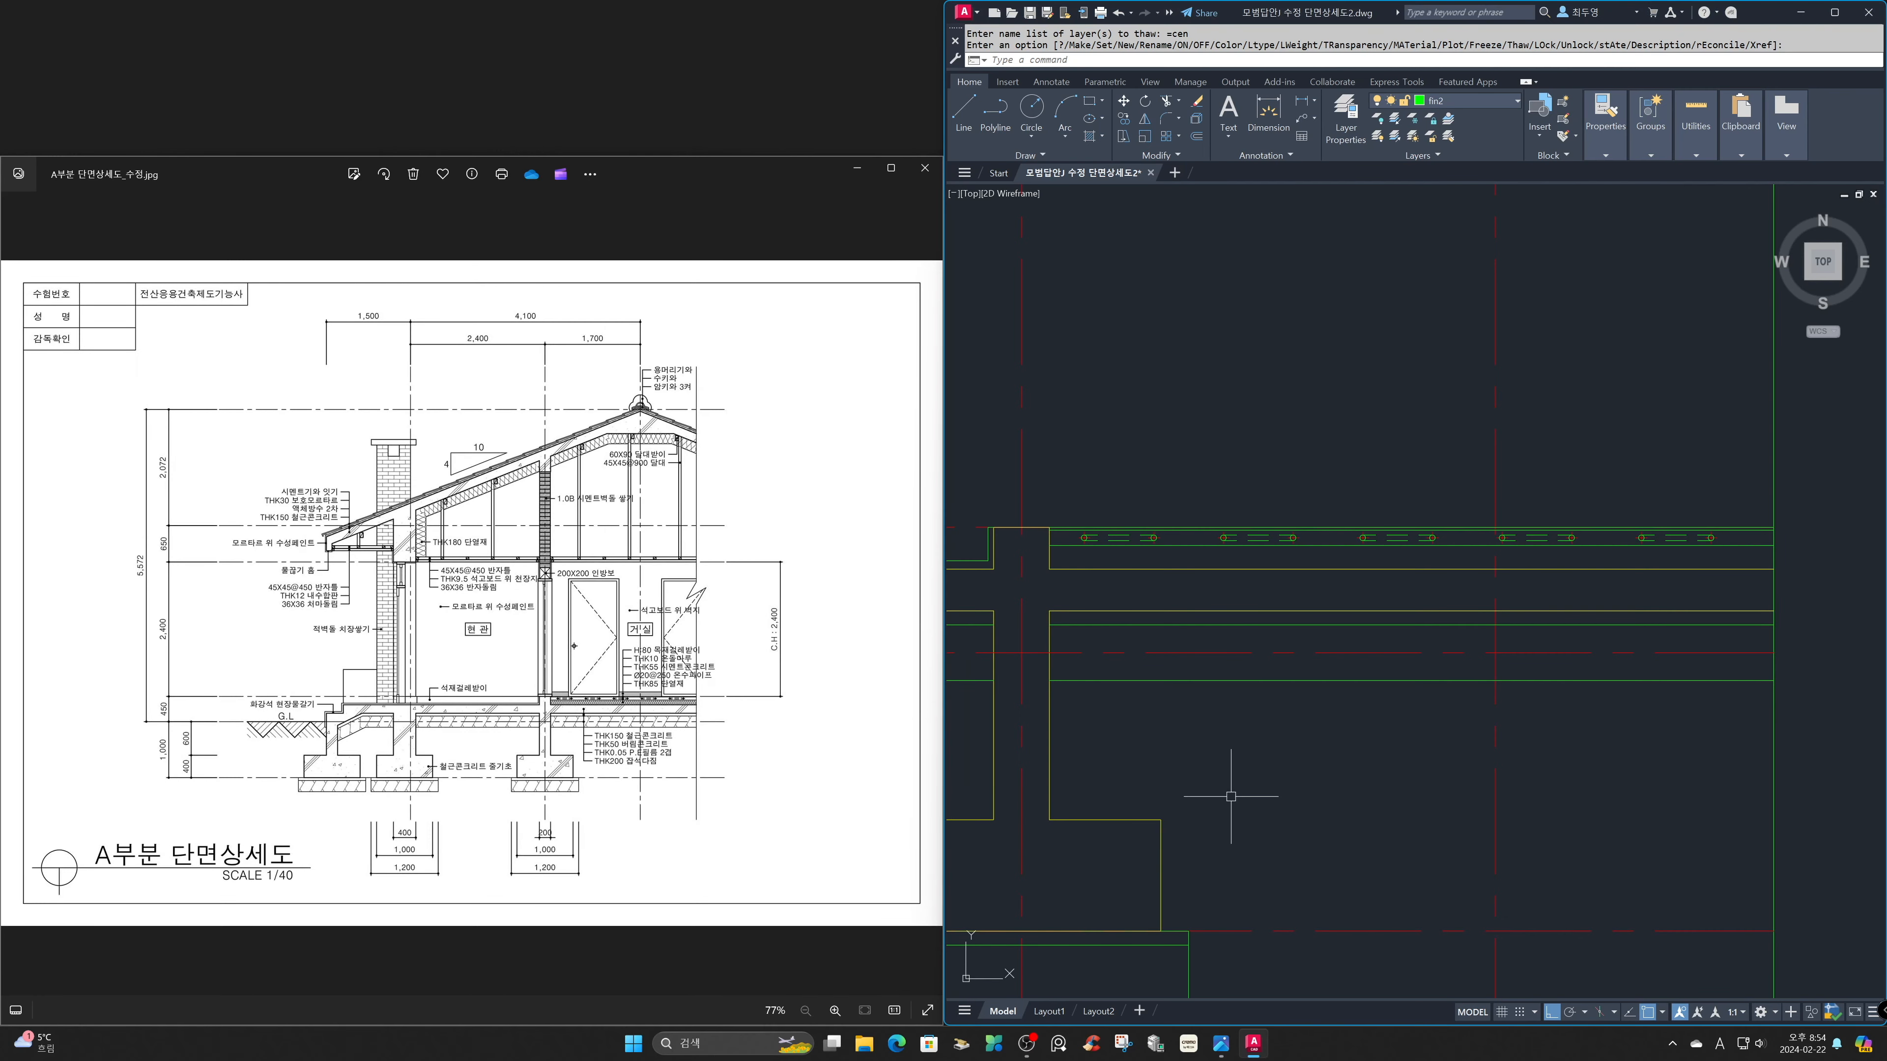
type("z")
key("Return")
type("p")
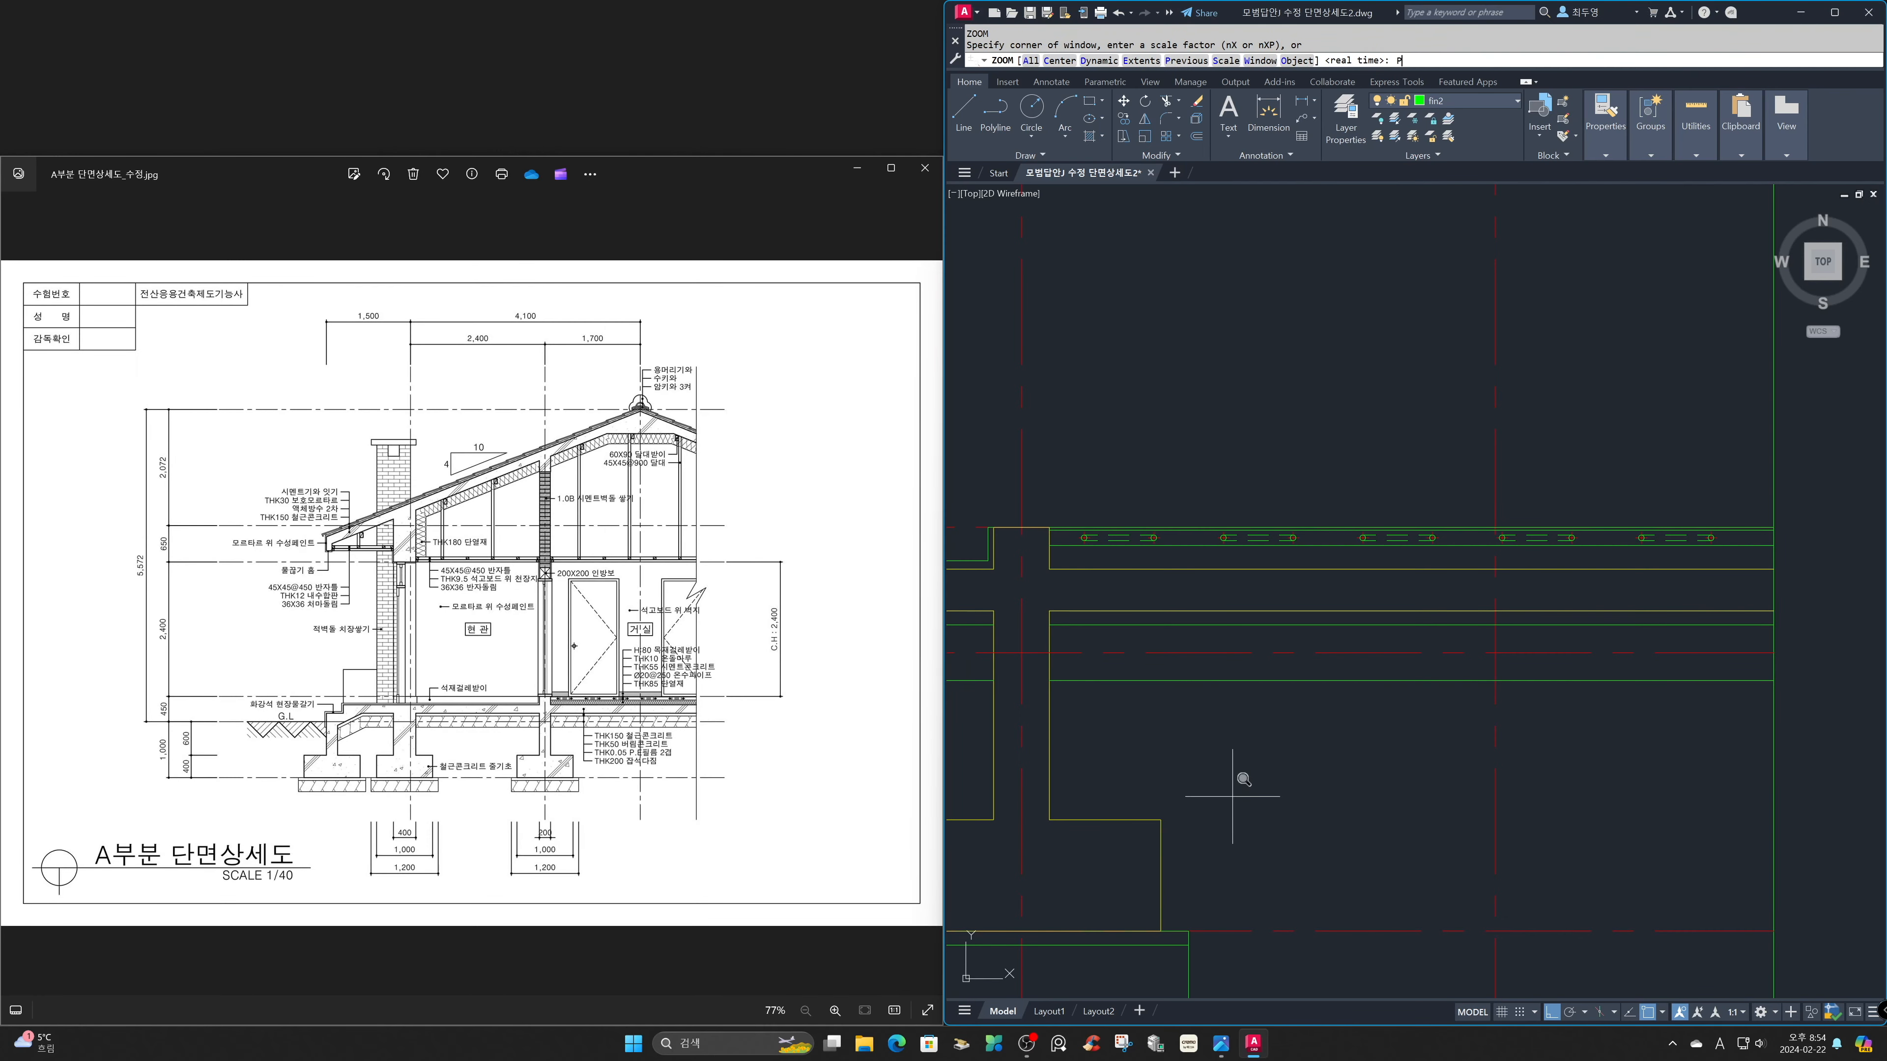
key("Return")
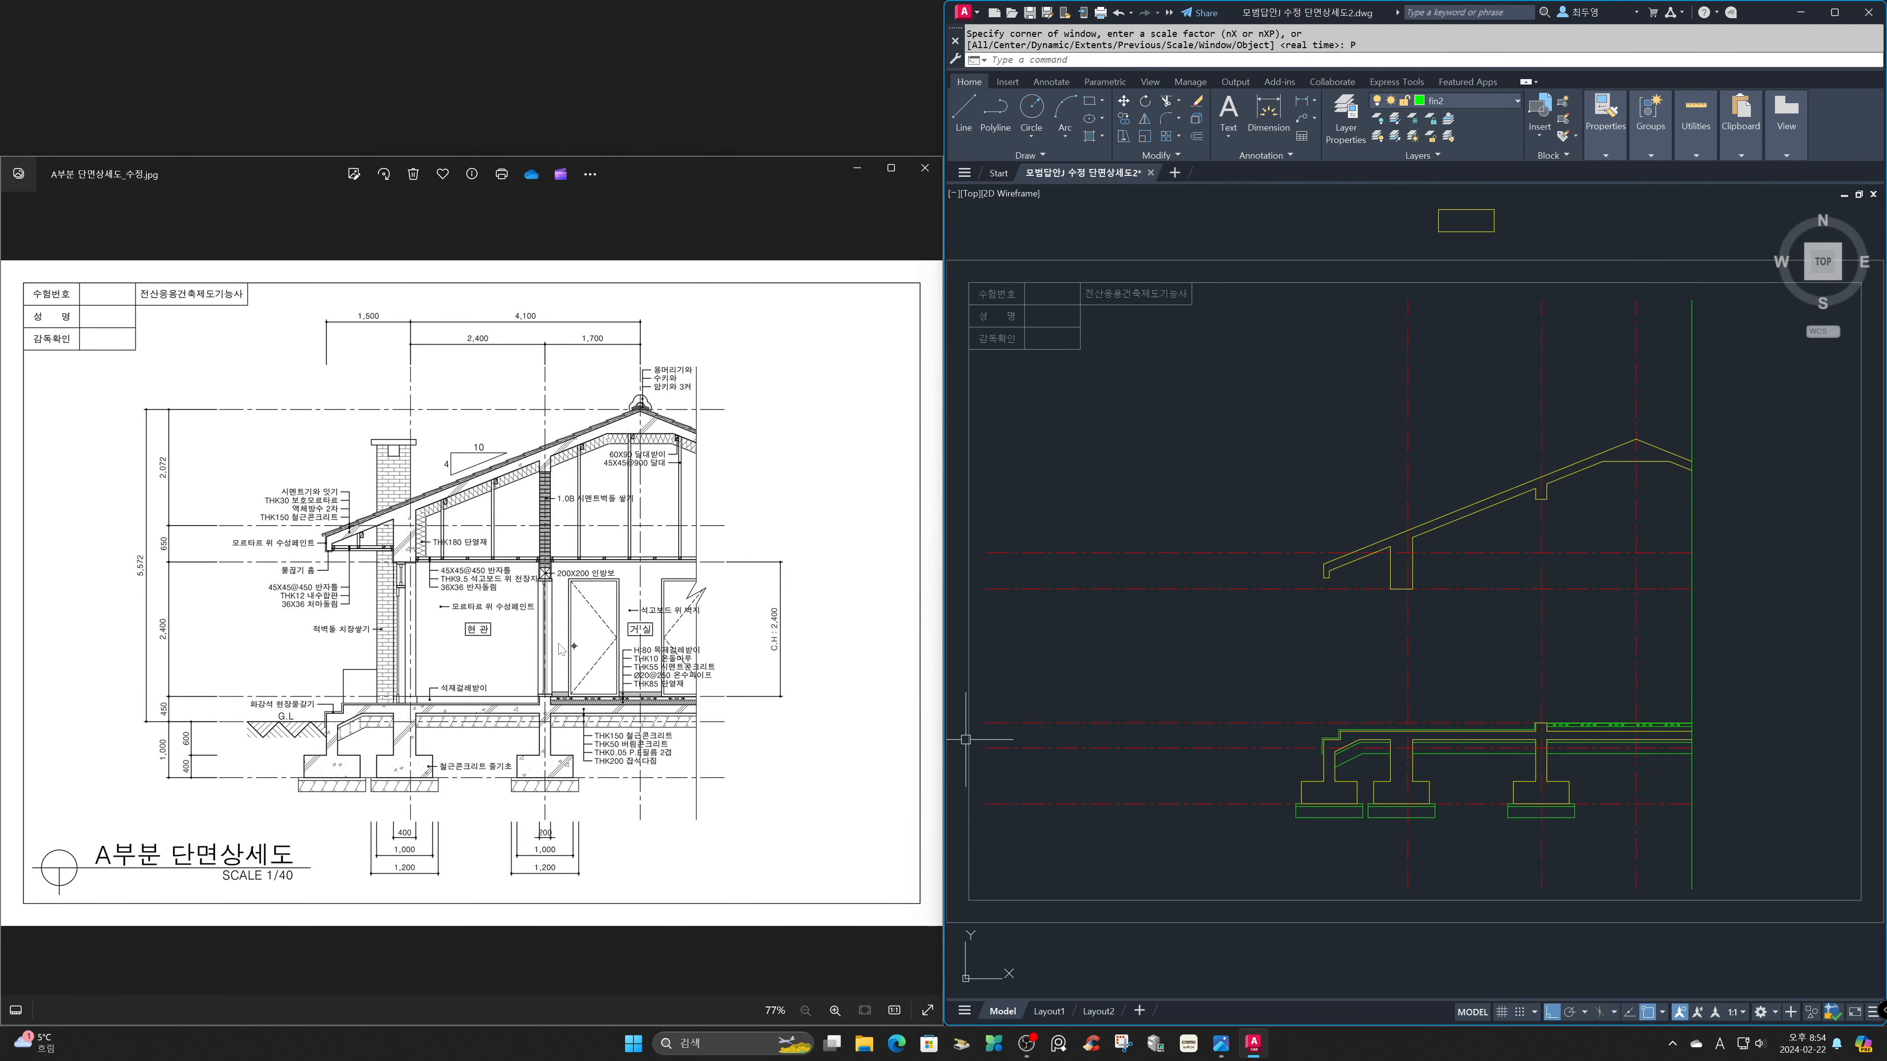
scroll(559, 649, "up", 6)
left_click_drag(555, 650, 530, 706)
scroll(526, 664, "up", 1)
left_click(1204, 678)
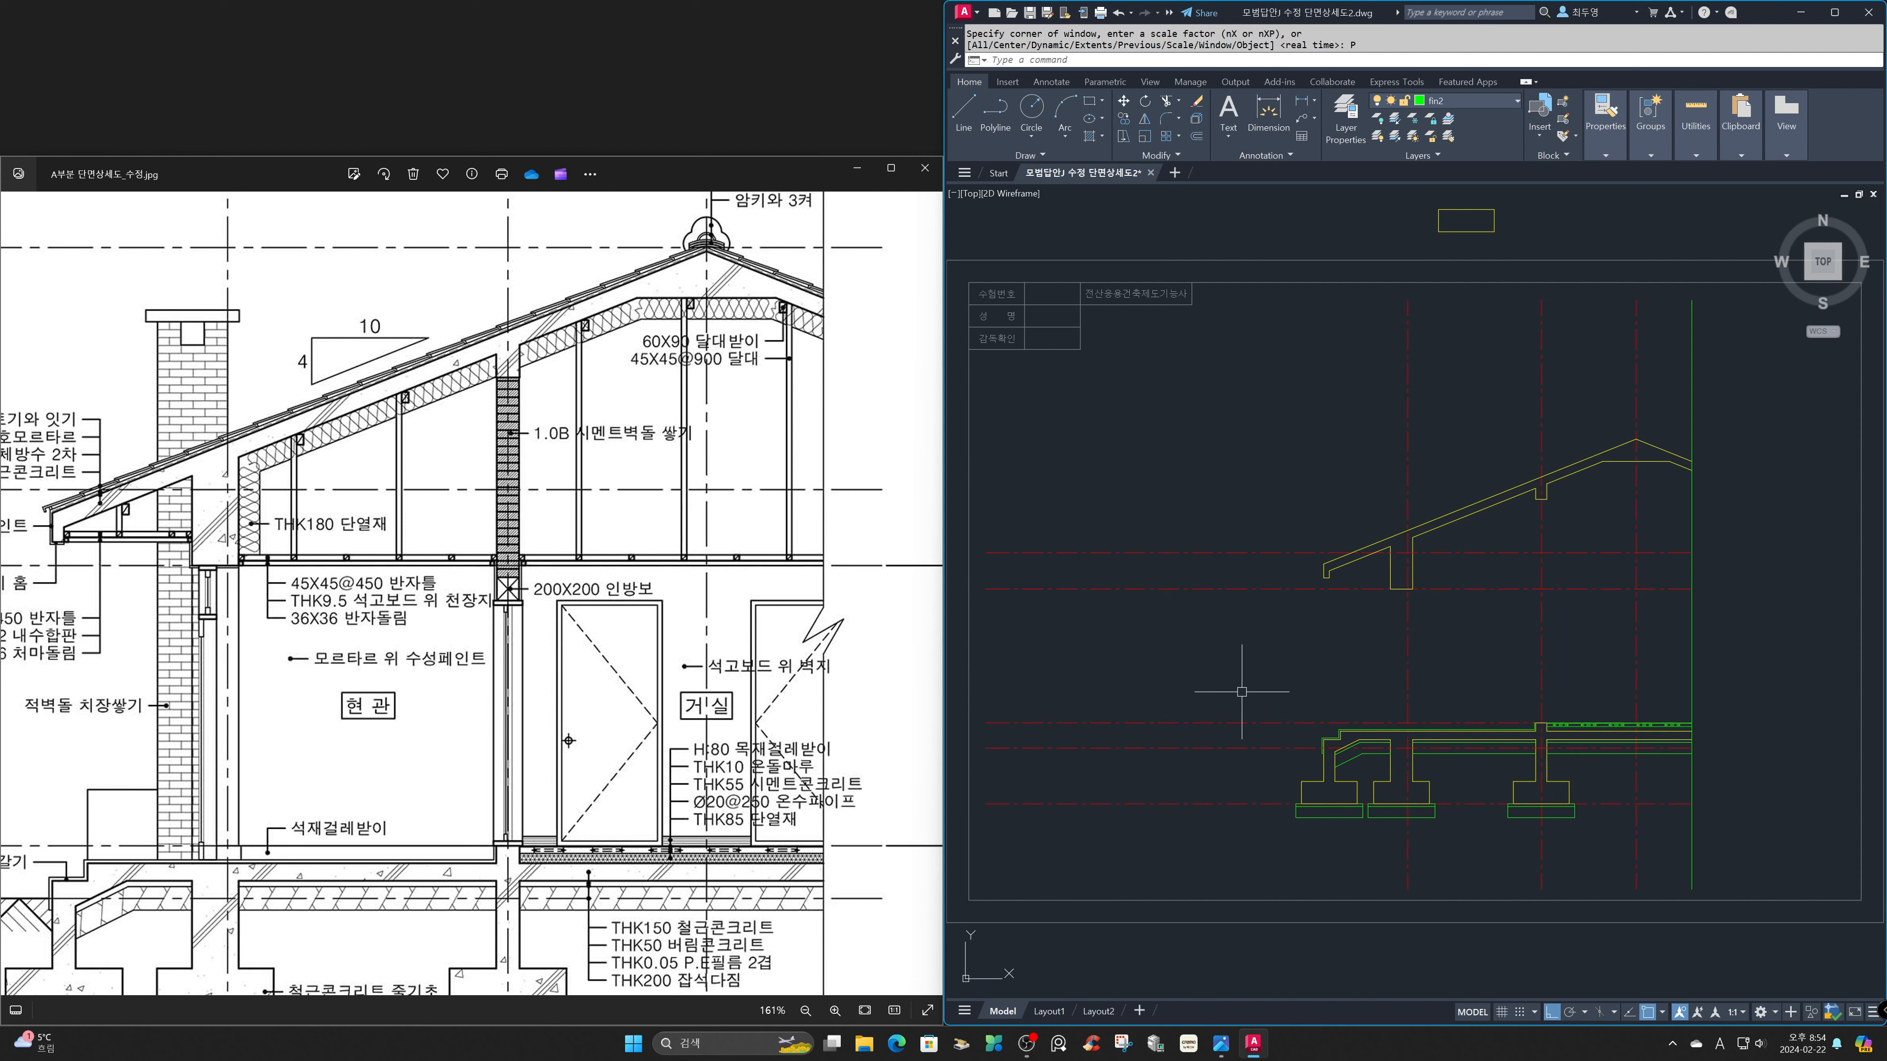
Make sec the current layer for the interior wall between the floor and the roof.
key("Return")
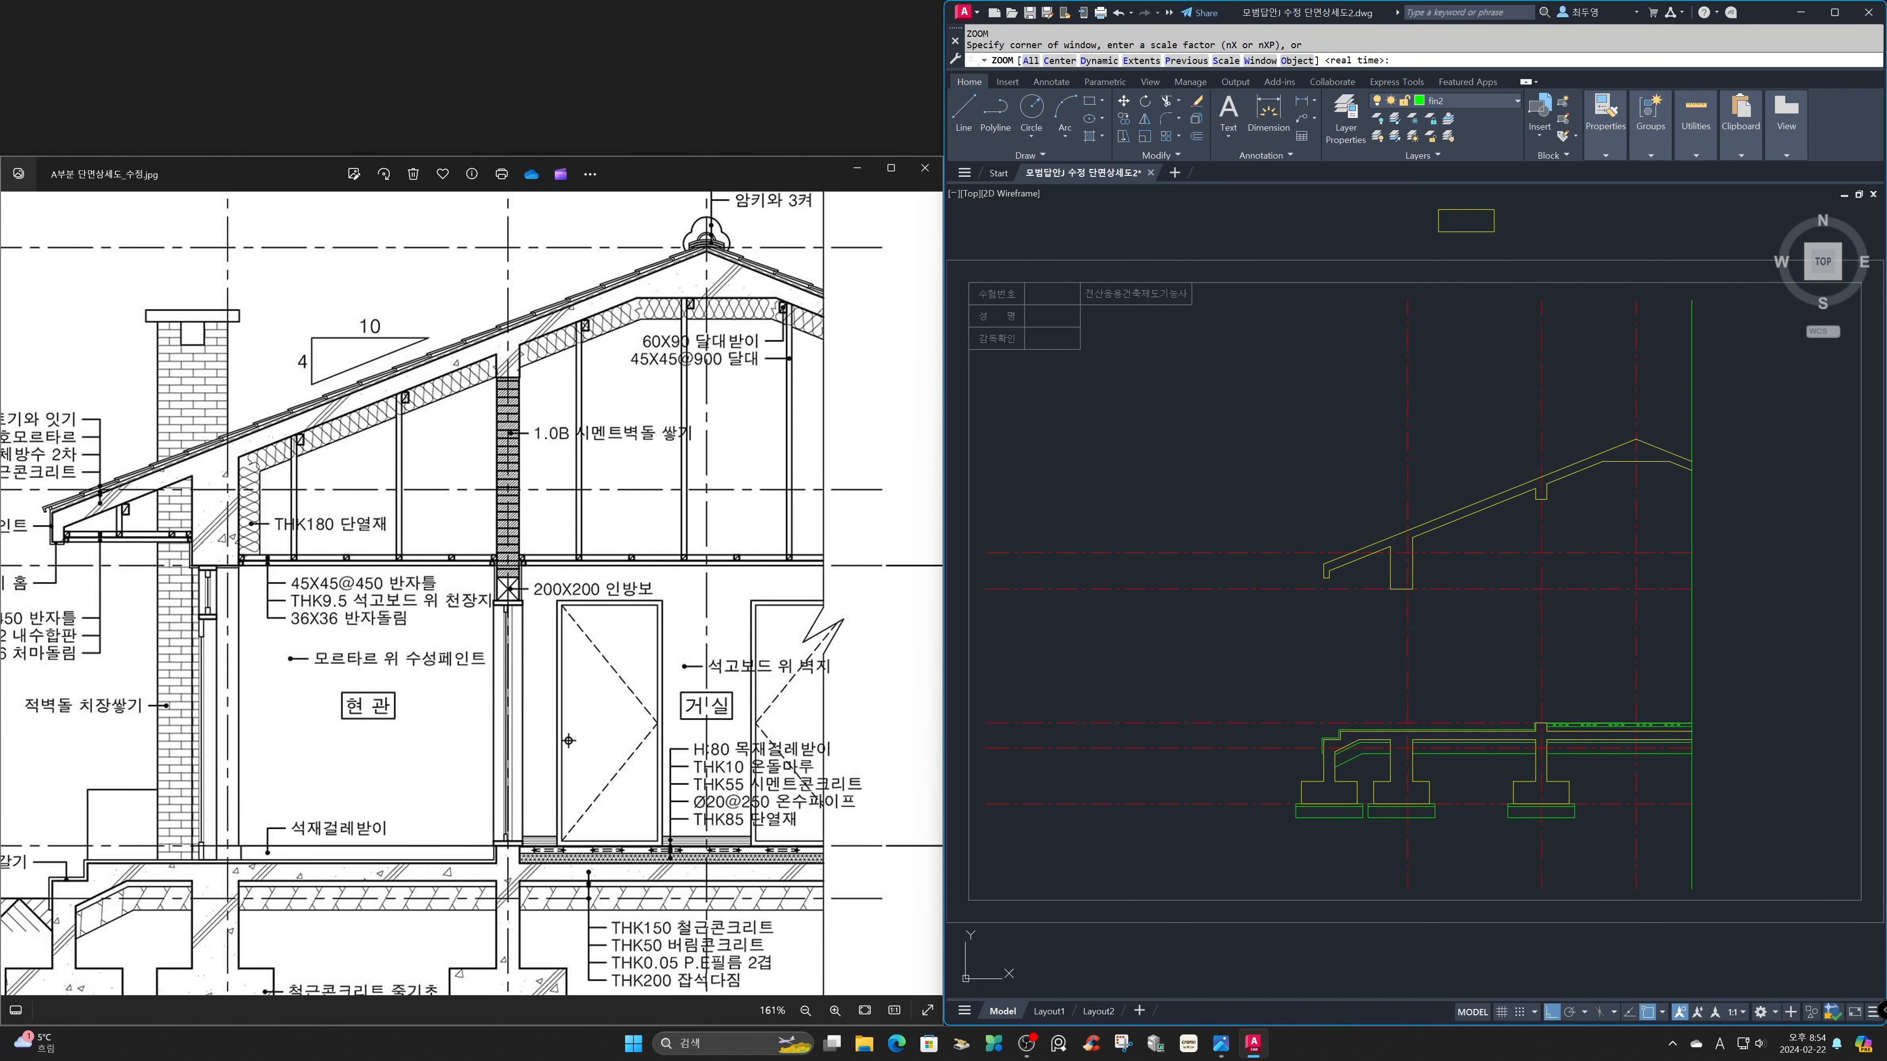
left_click(1481, 459)
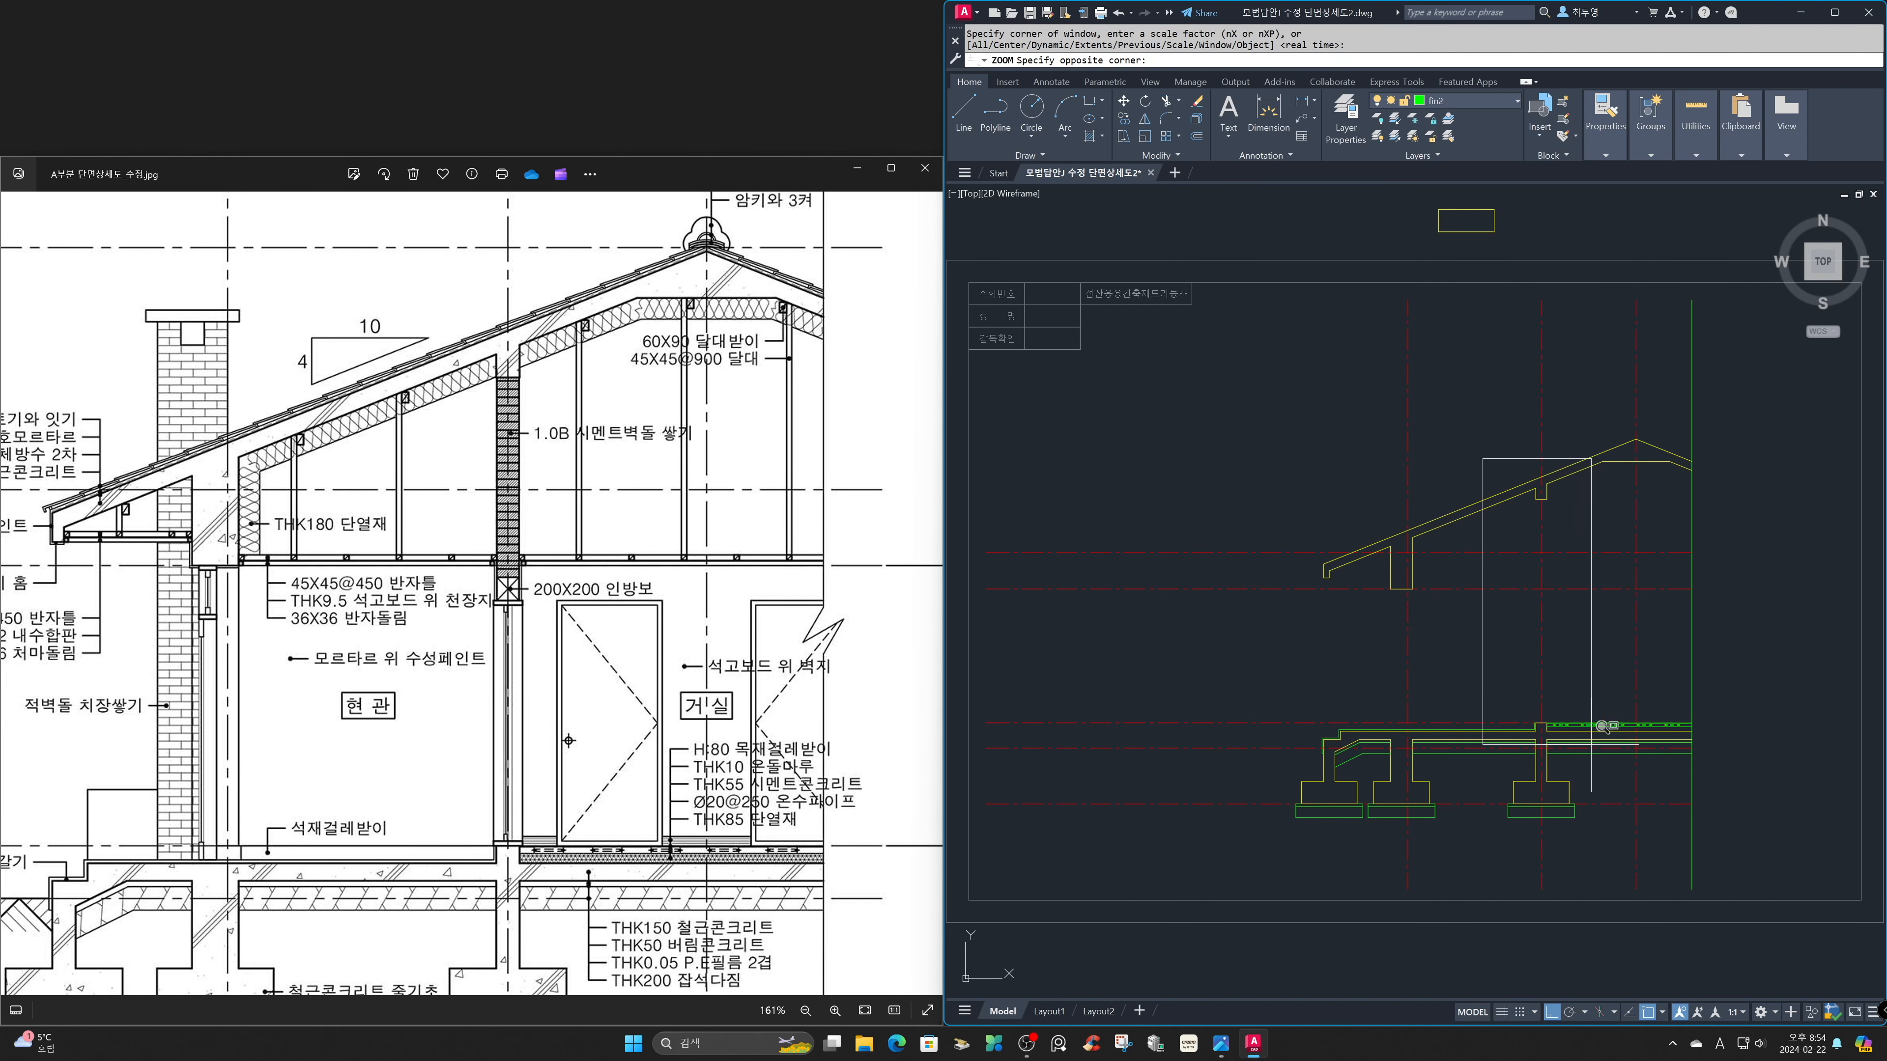
left_click(1591, 746)
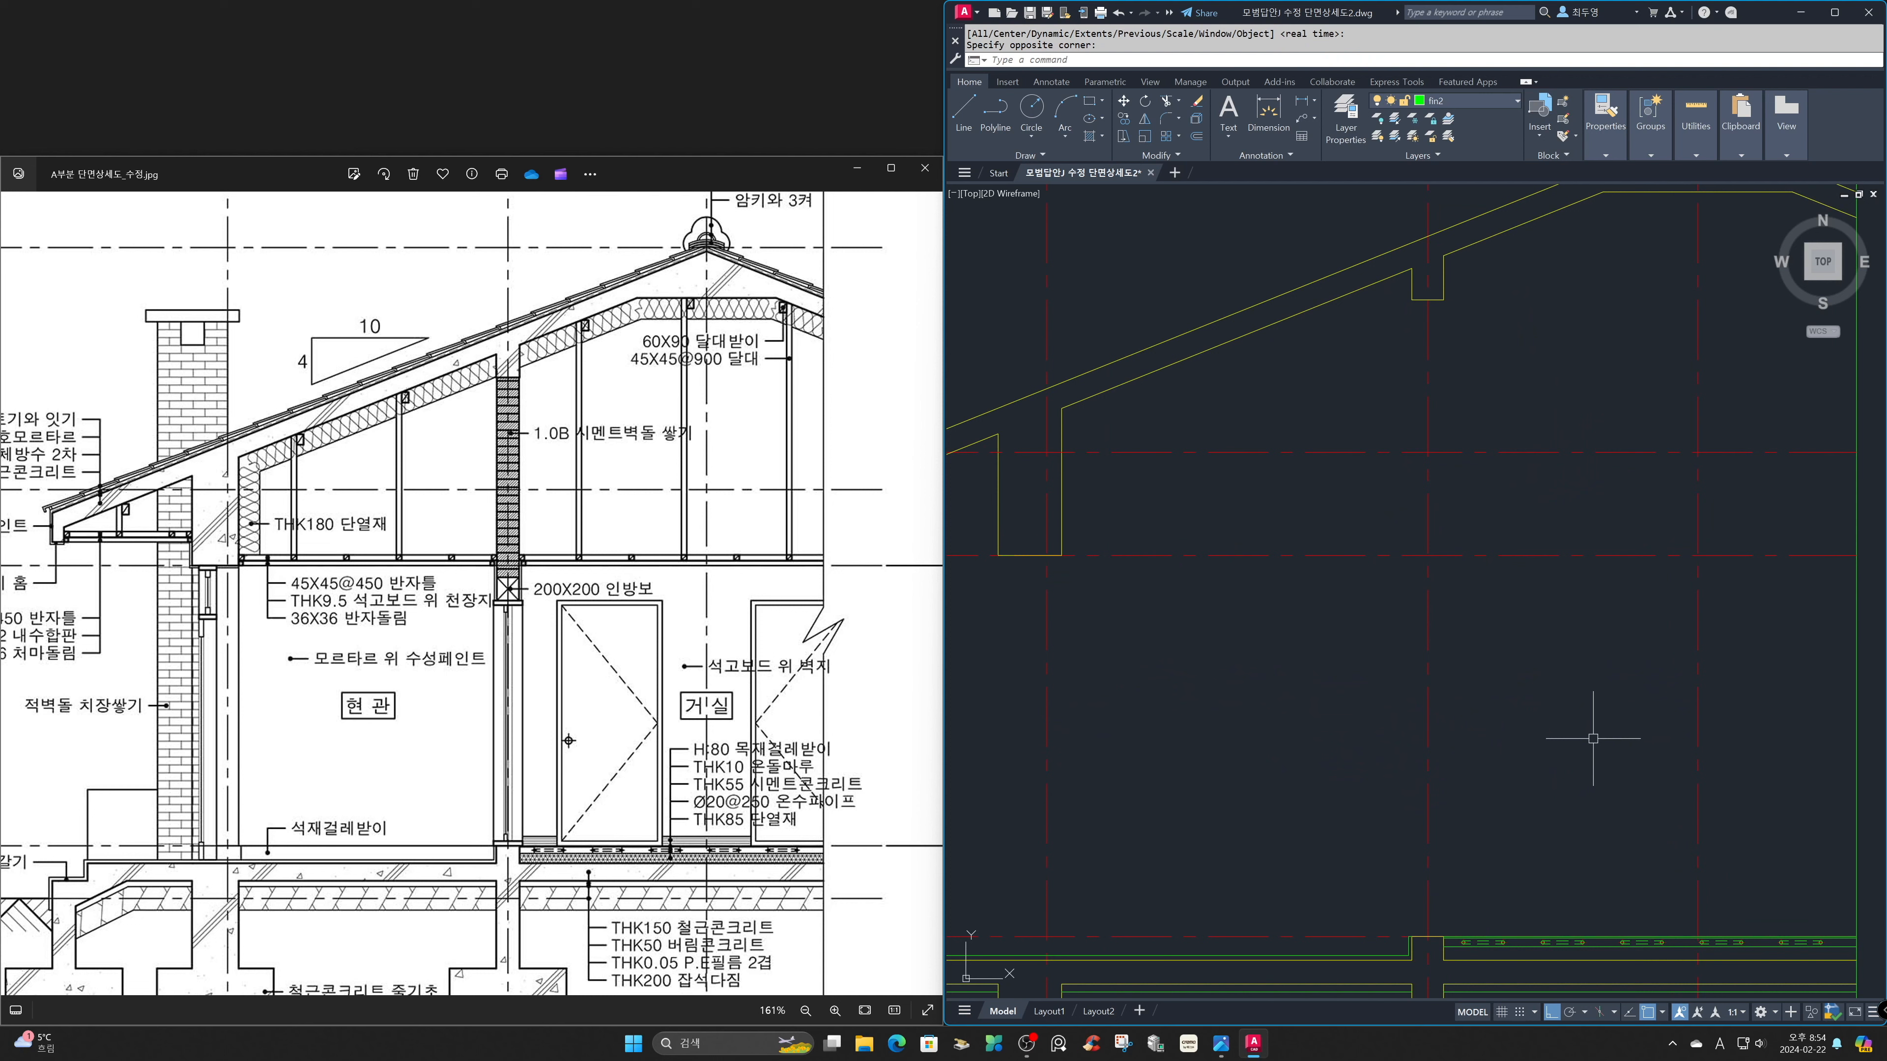
left_click(1503, 105)
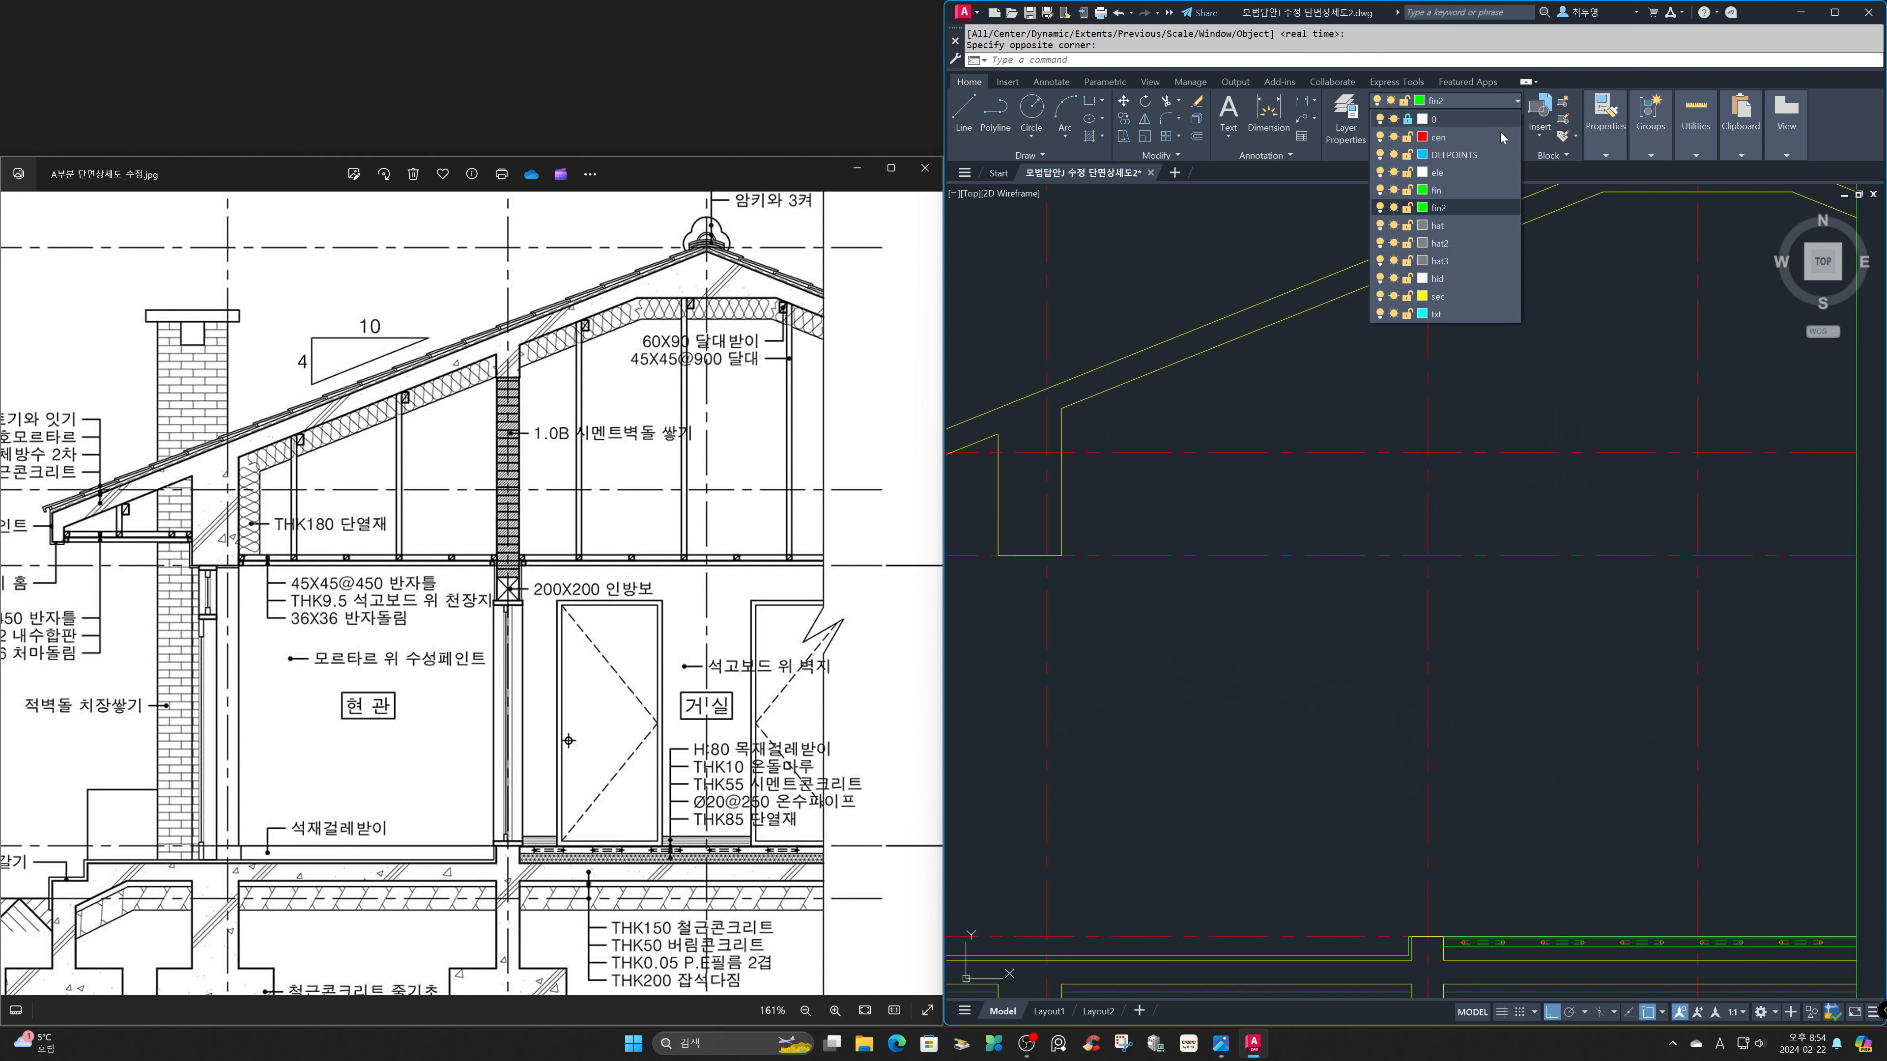
left_click(1475, 298)
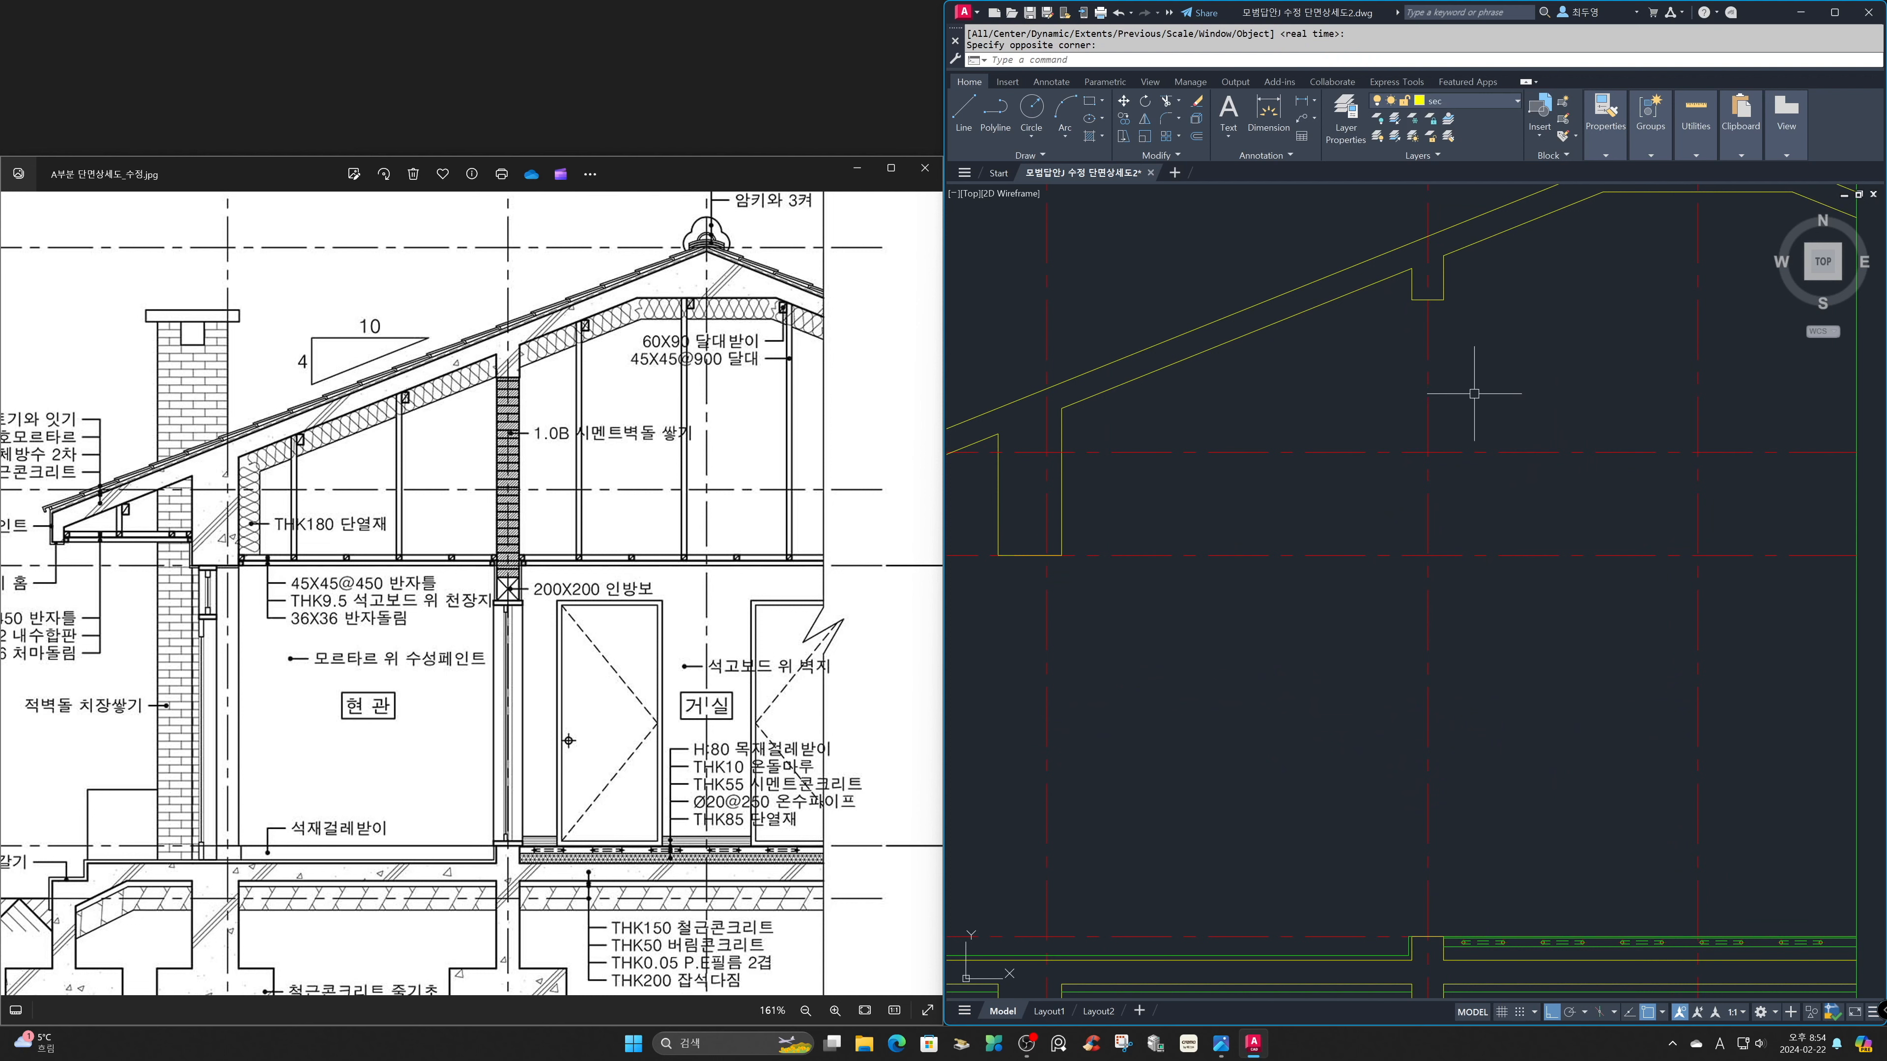
Offset the interior wall's vertical centre line 95 mm to both sides on the current layer.
type("o")
key("Return")
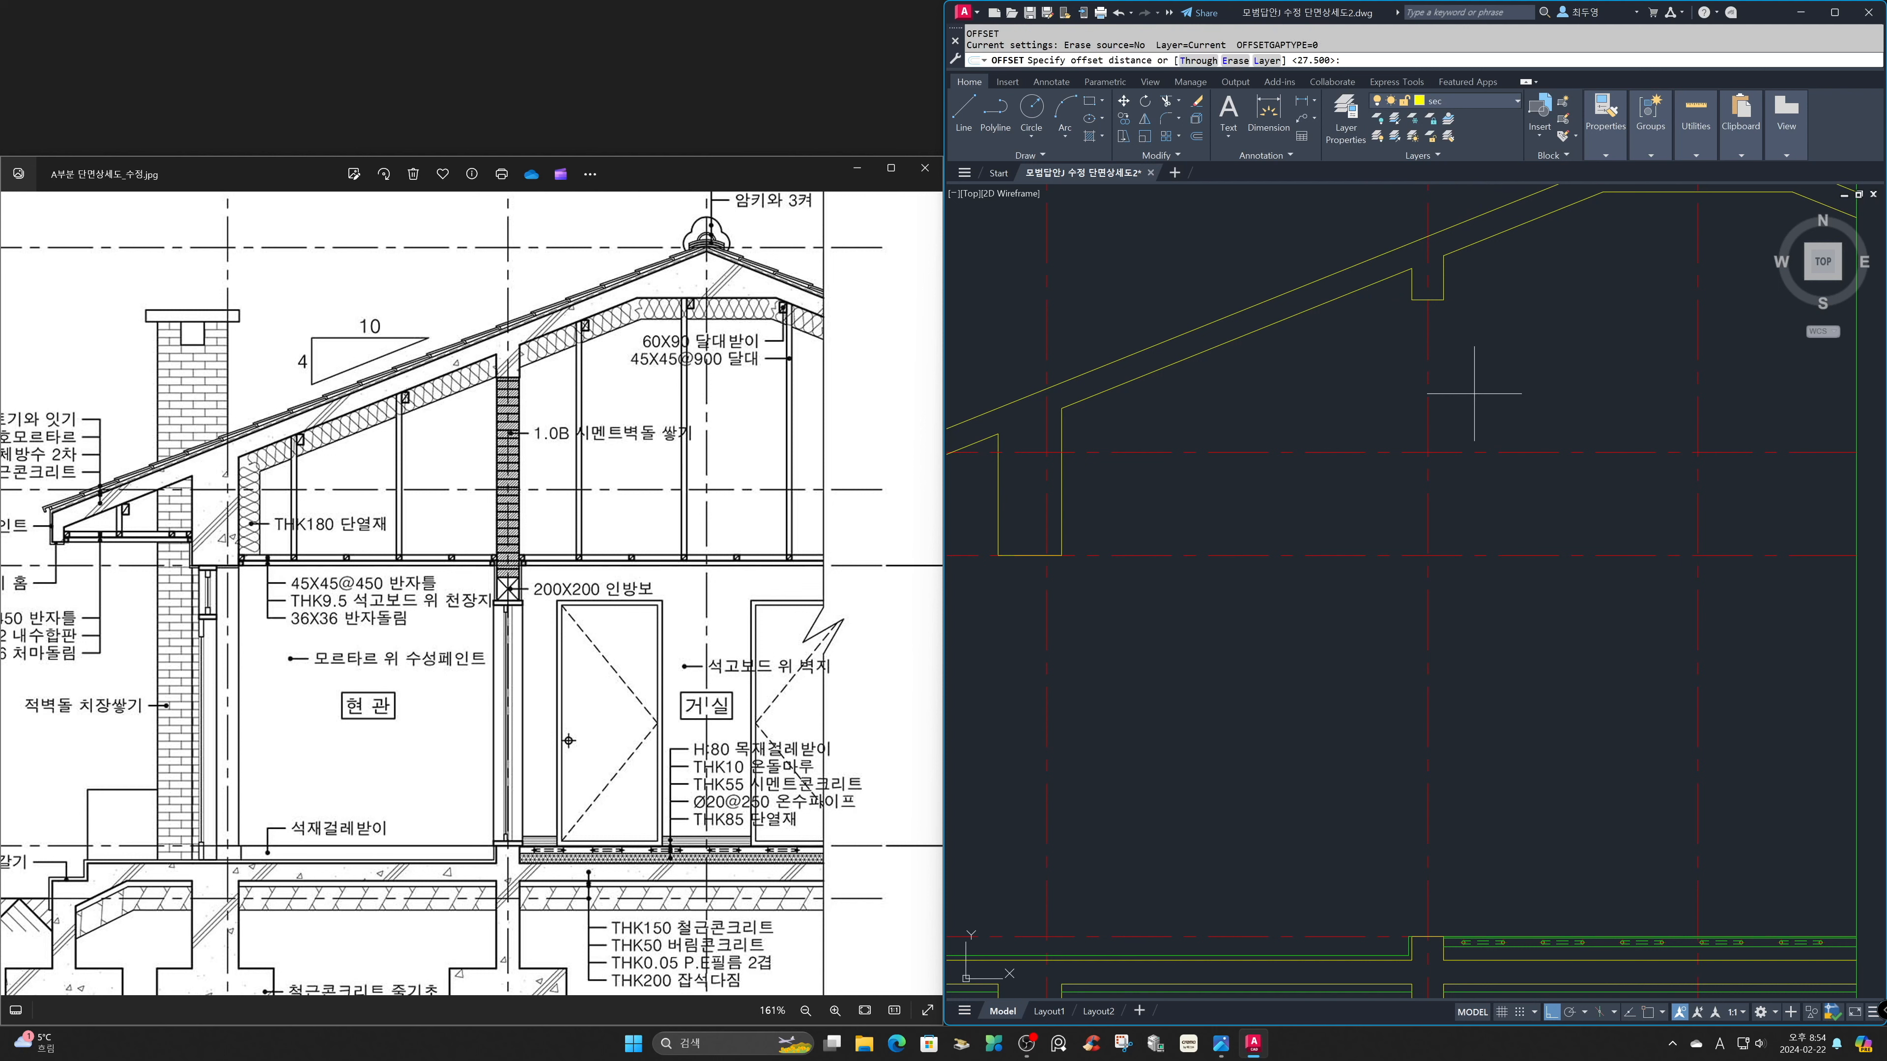
type("95")
key("Return")
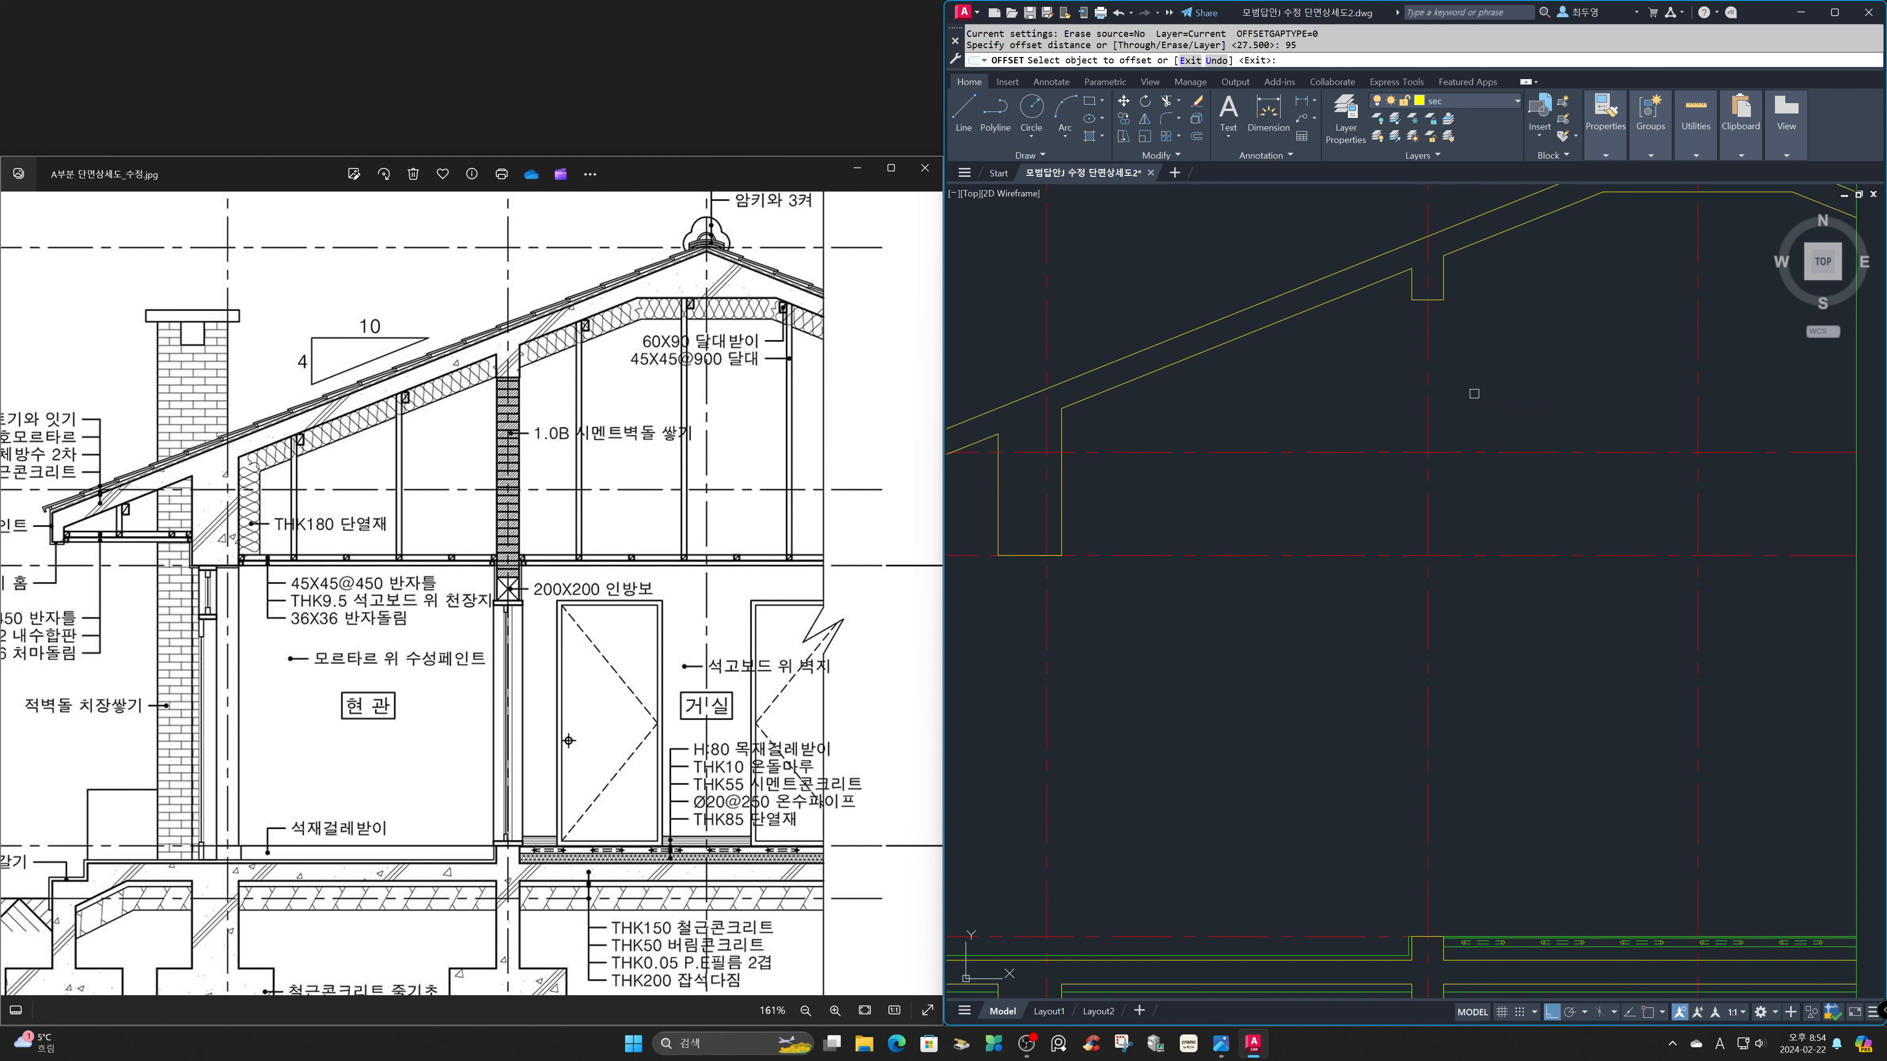
left_click(1427, 394)
left_click(1483, 391)
left_click(1427, 404)
left_click(1405, 402)
key("Return")
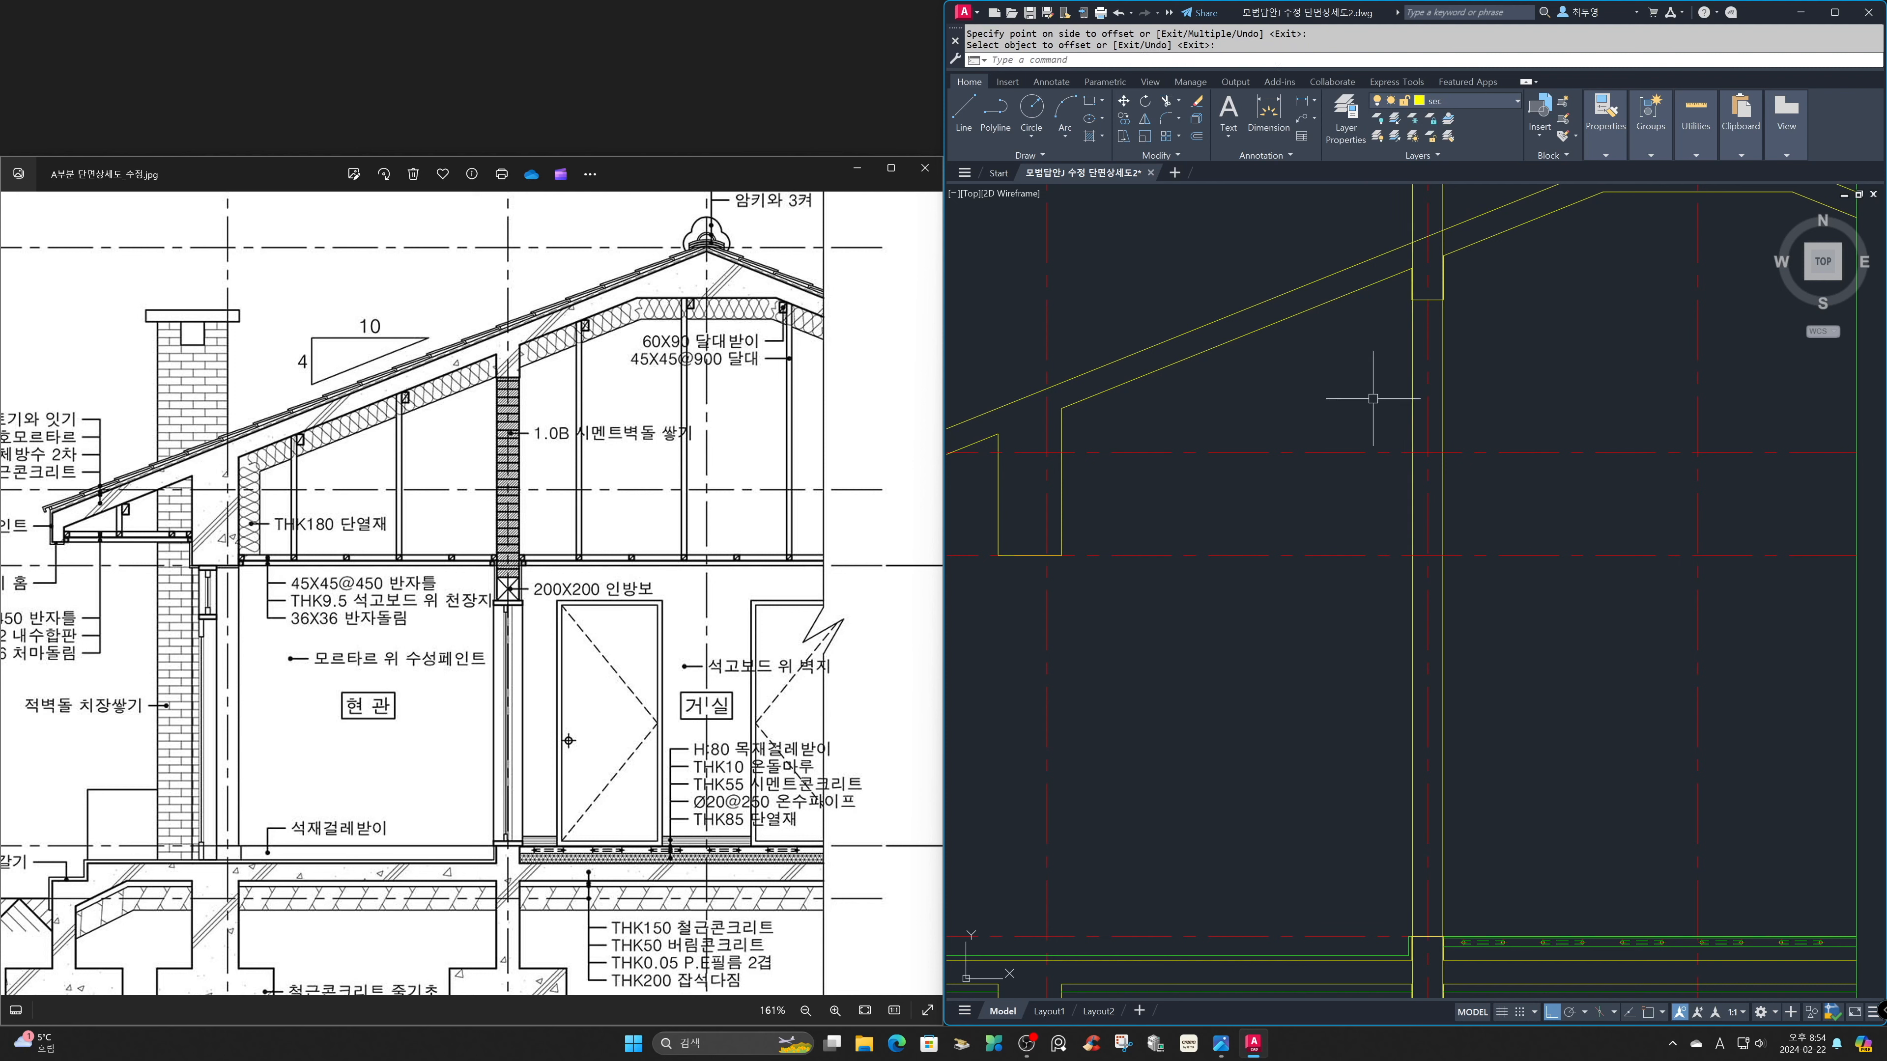
Trim the interior wall's two lines above the underside of the roof beam and below the top of the foundation wall.
key("Return")
left_click(1423, 299)
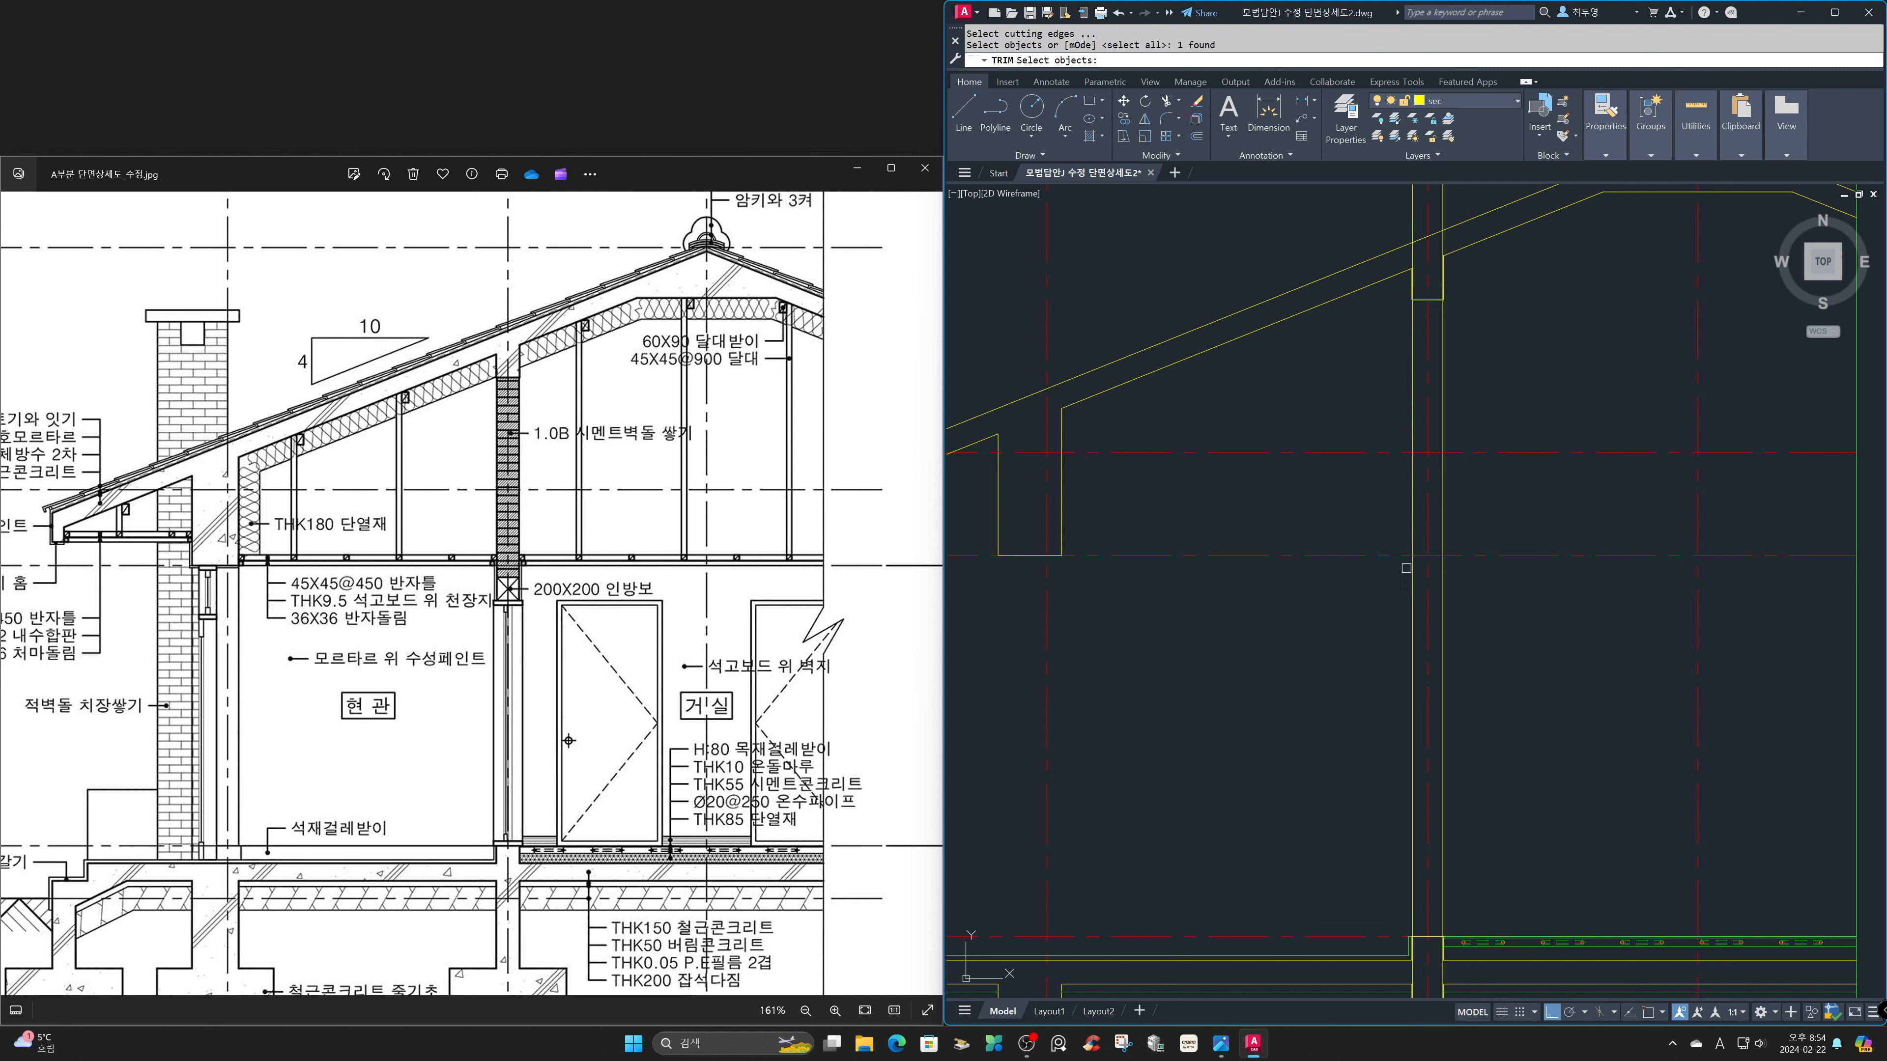
key("Return")
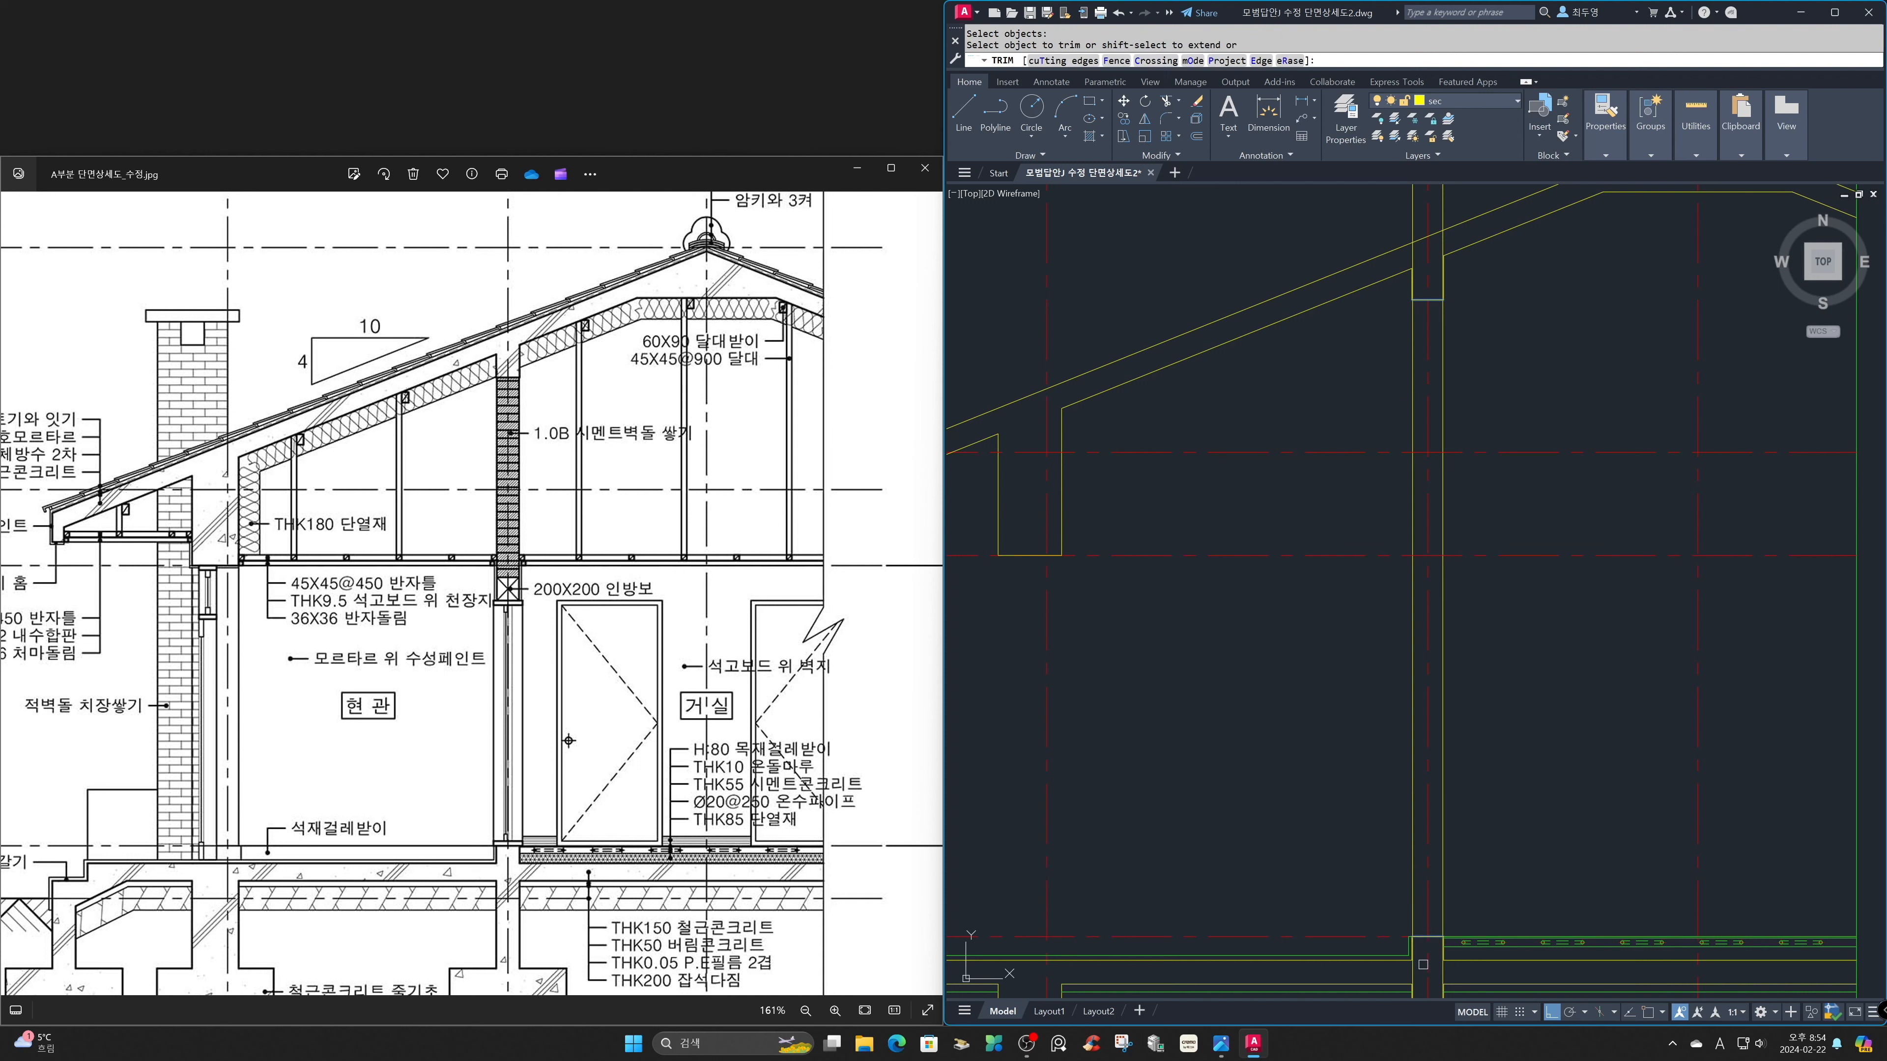
left_click(1441, 975)
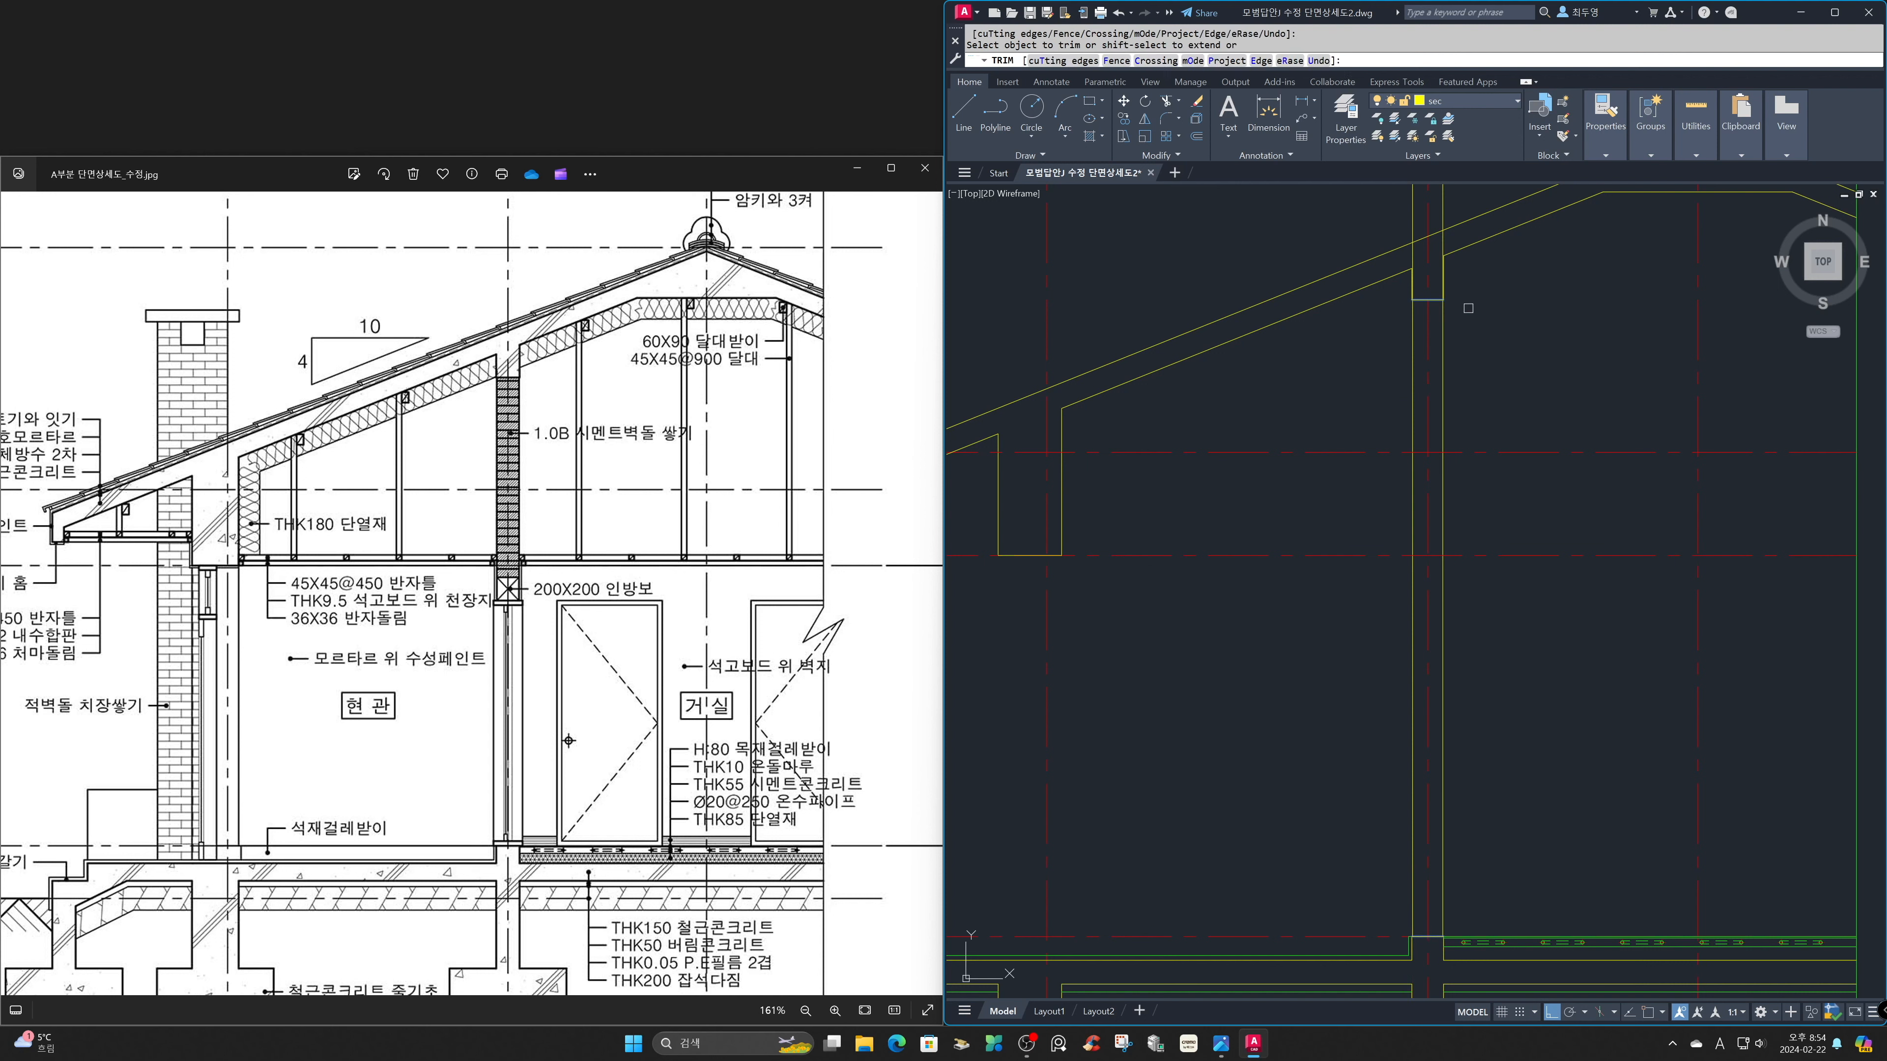
left_click(1407, 212)
left_click(1417, 212)
key("Return")
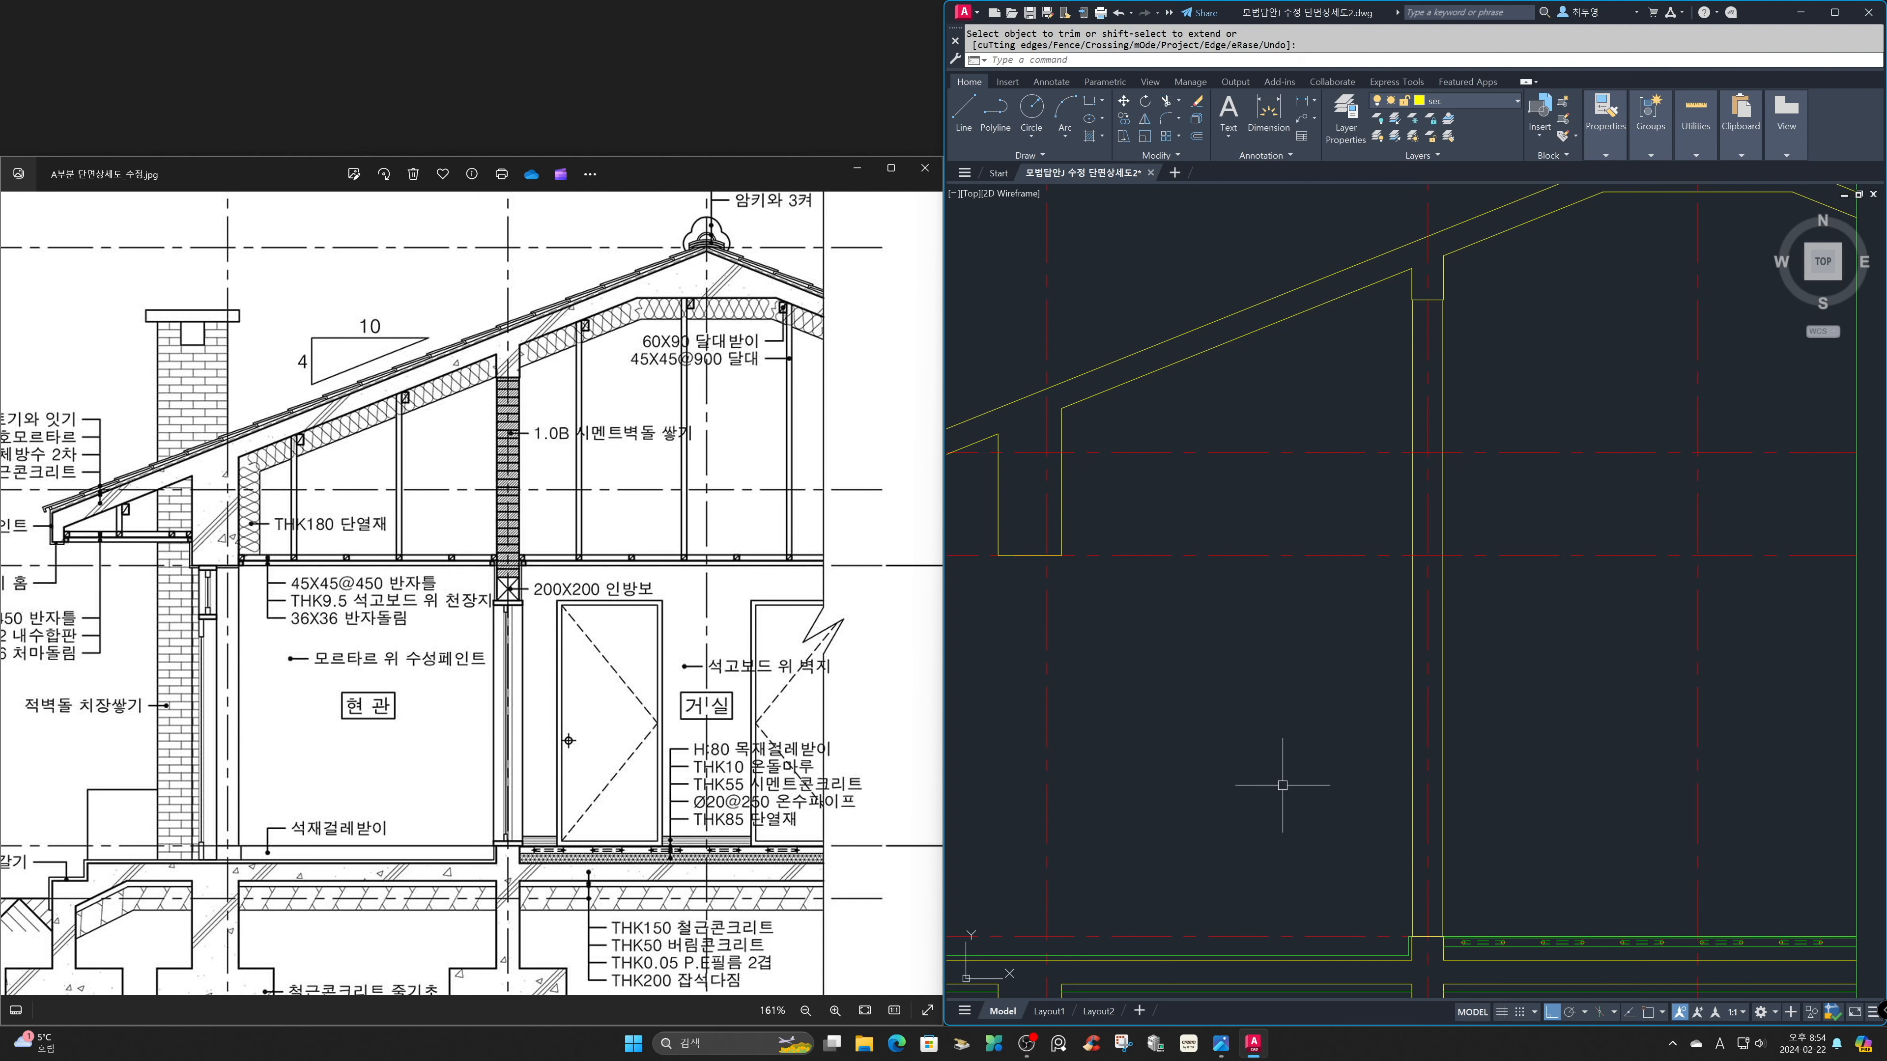
Lock the cen layer and make fin the current layer.
left_click(1461, 108)
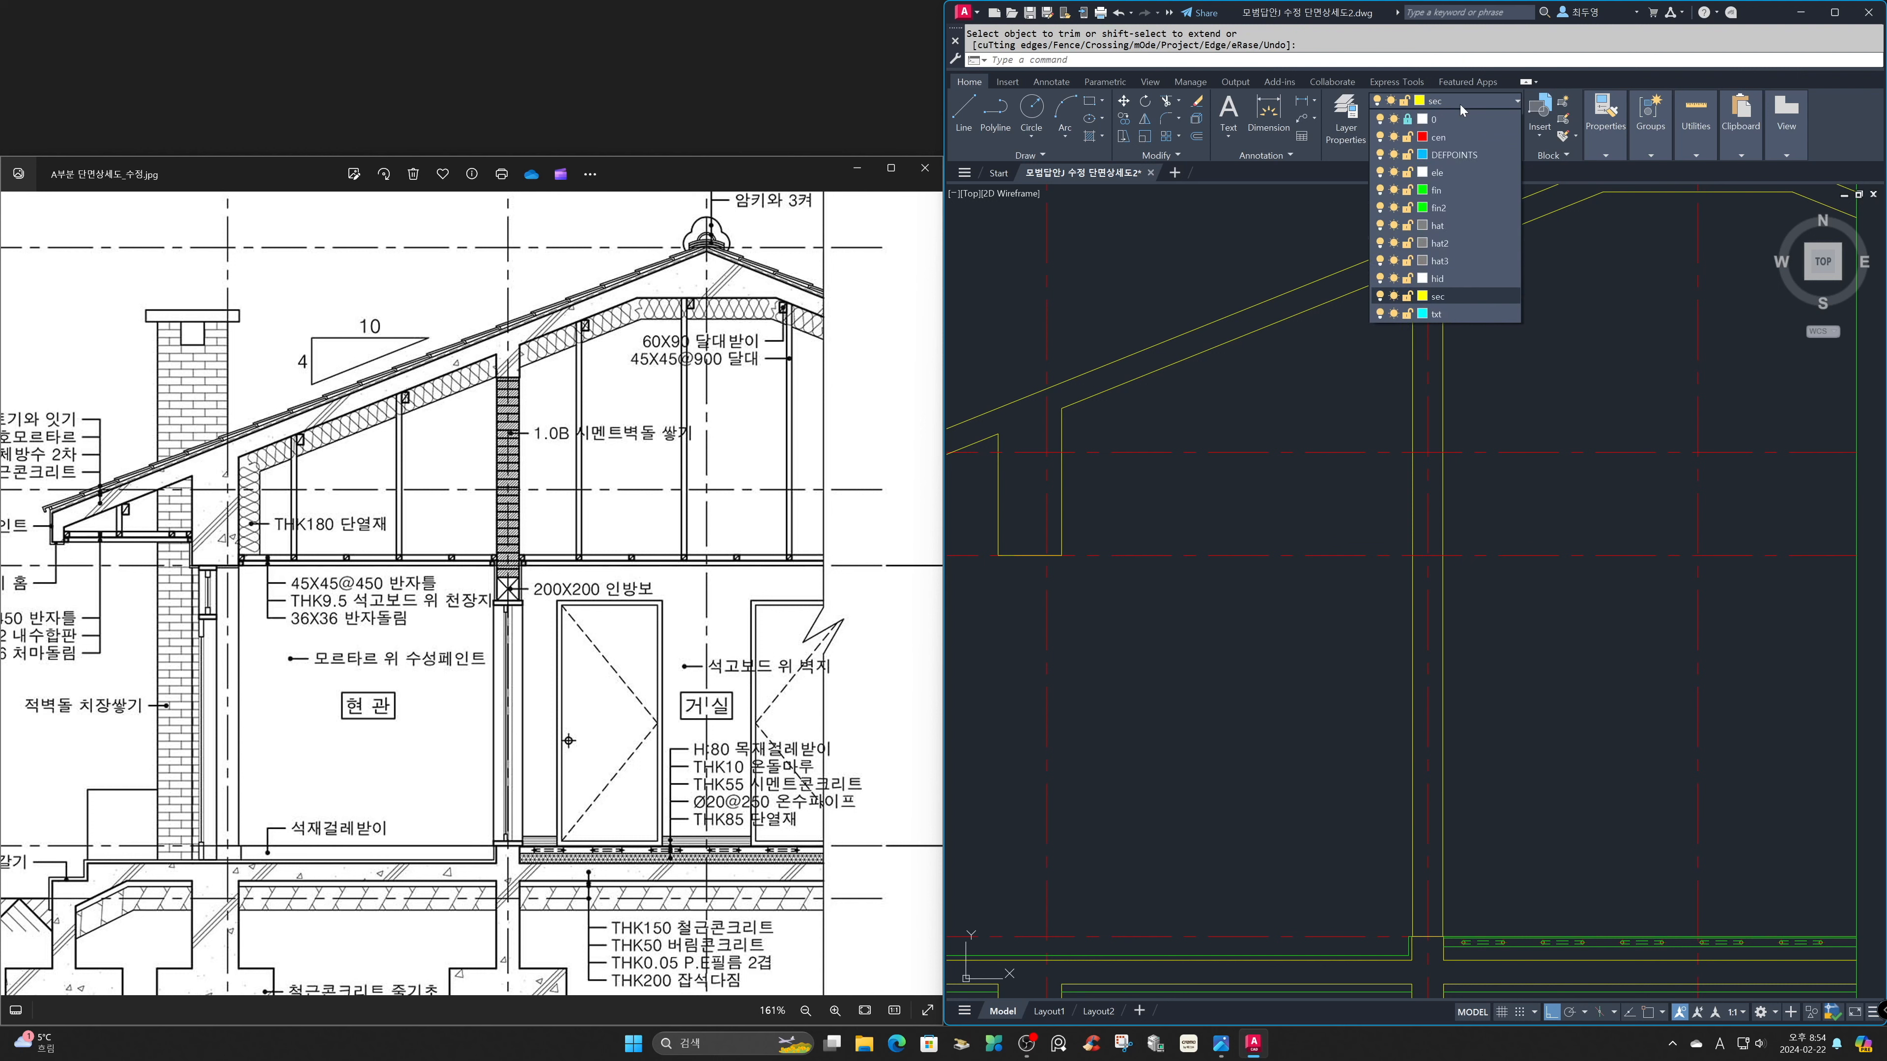
left_click(1406, 139)
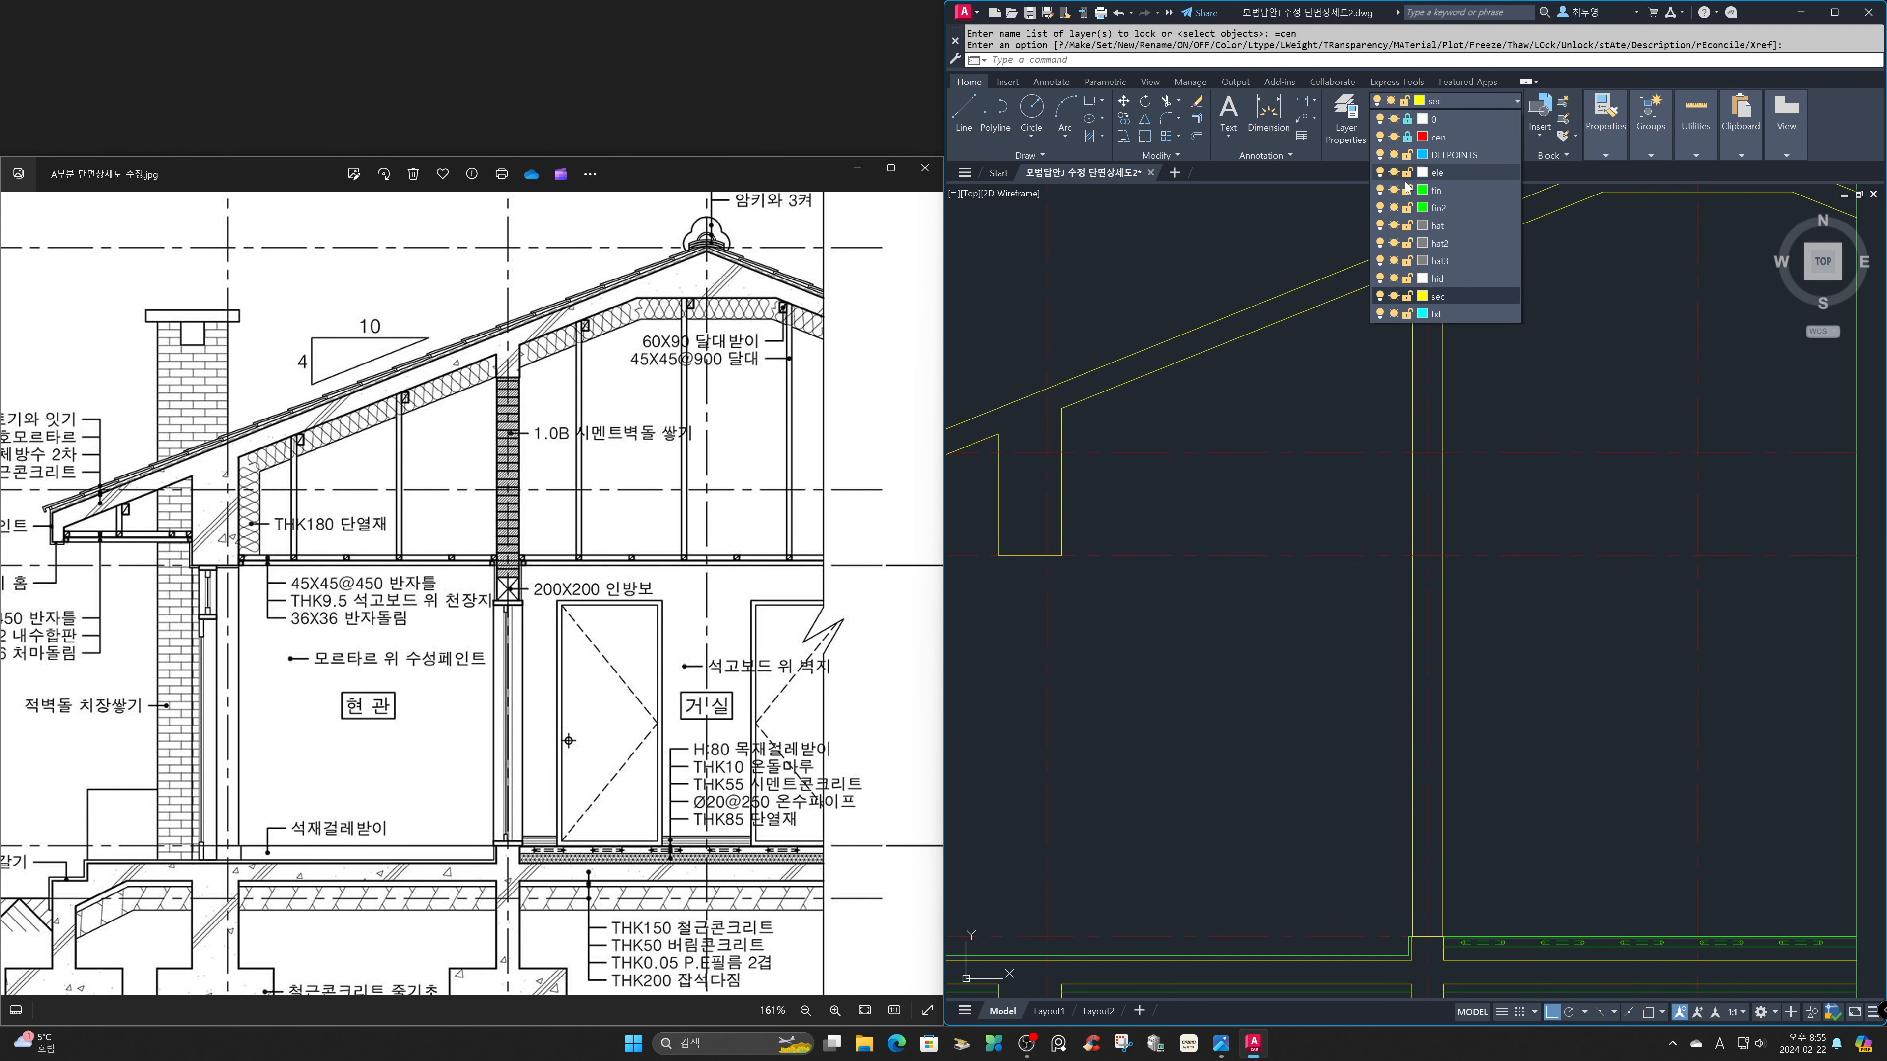
left_click(1456, 194)
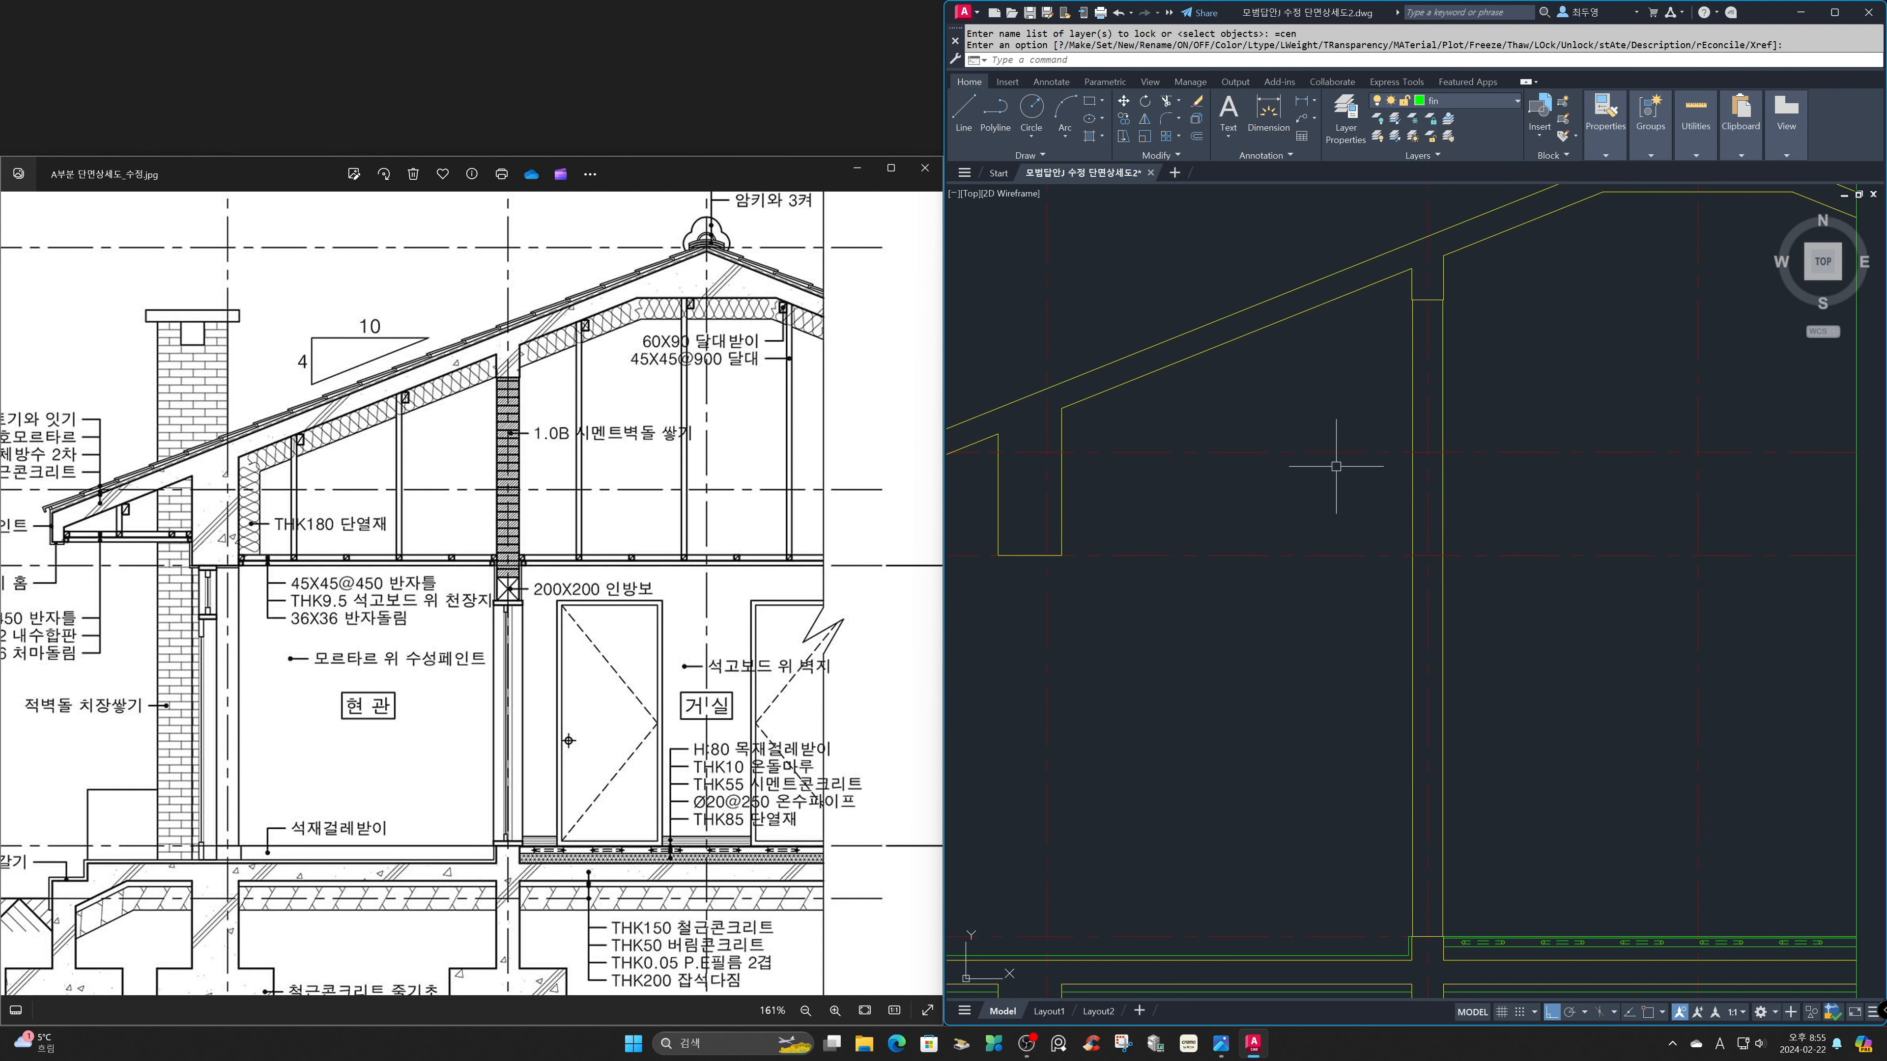
Draw the horizontal ceiling line from the lower inner corner of the exterior wall beam to the section's vertical boundary line.
type("ㄴ")
key("Return")
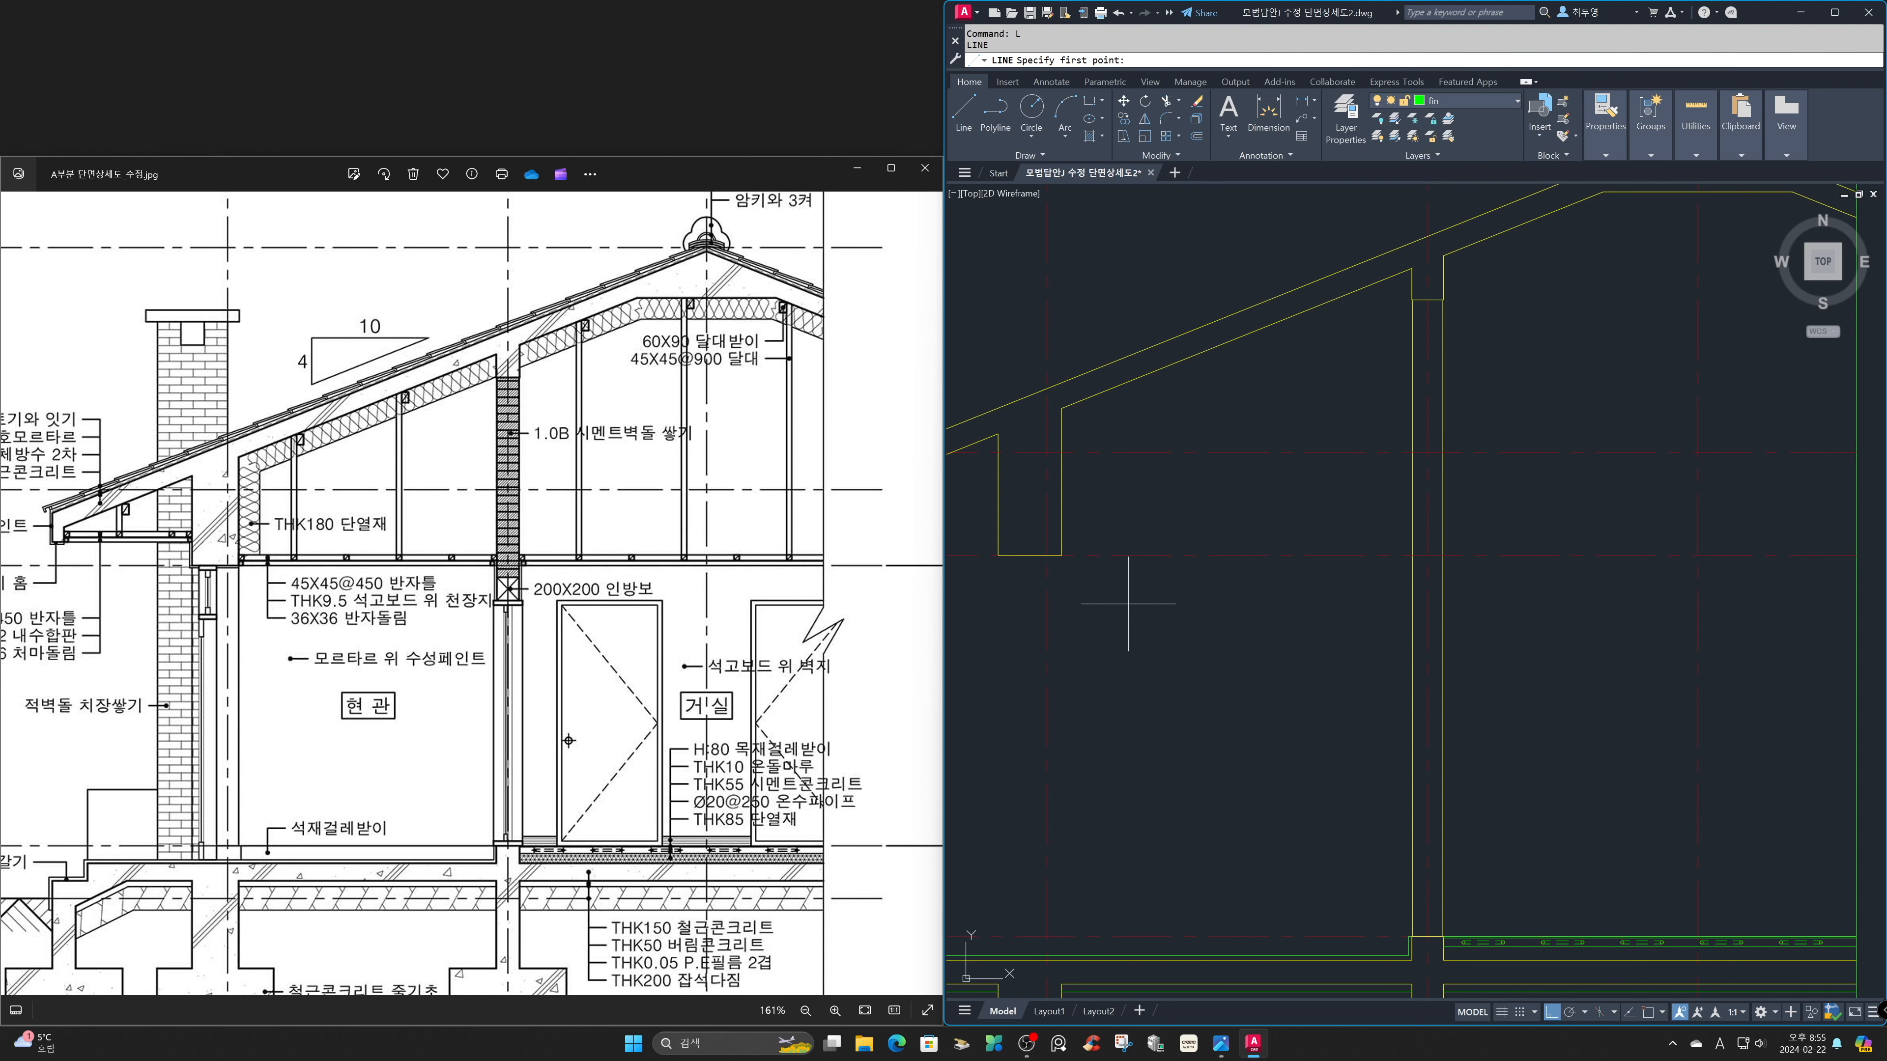
key("F3")
left_click(1062, 555)
left_click(1856, 556)
key("Return")
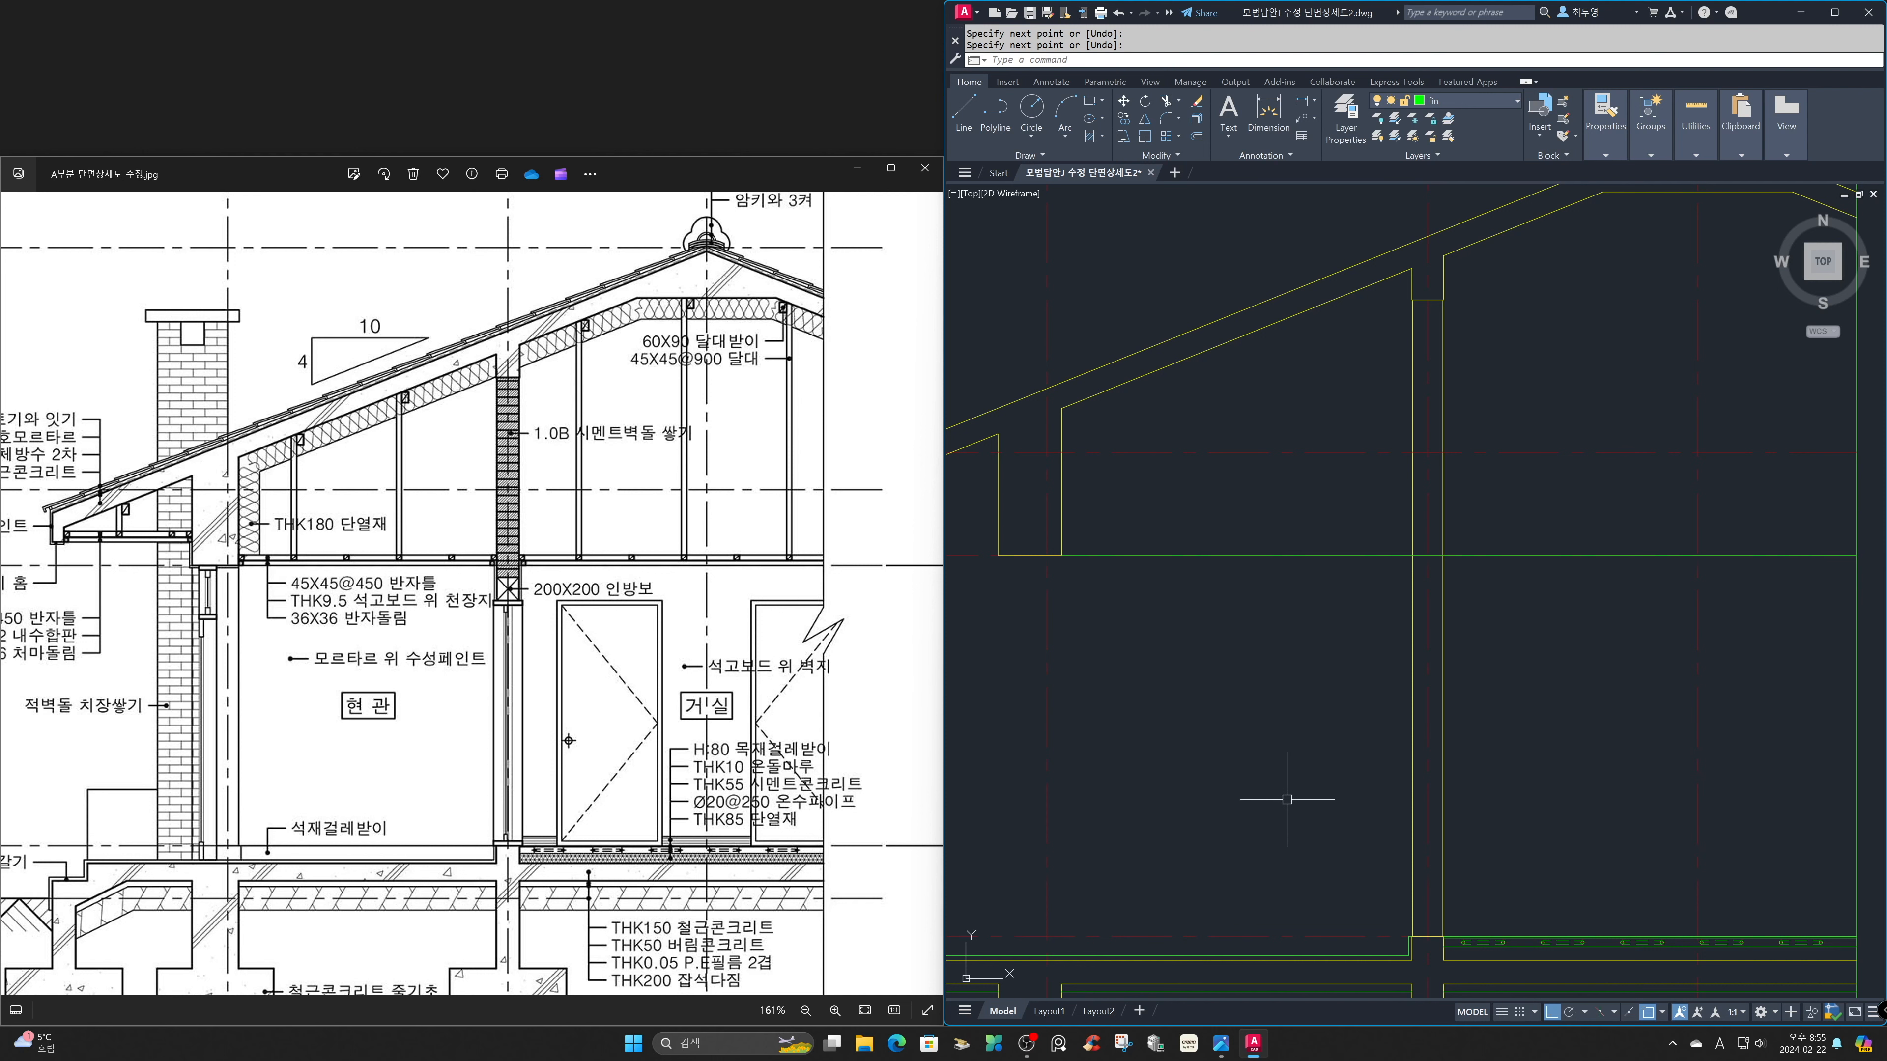
Offset the ceiling line 36 mm upward.
type("z")
key("Return")
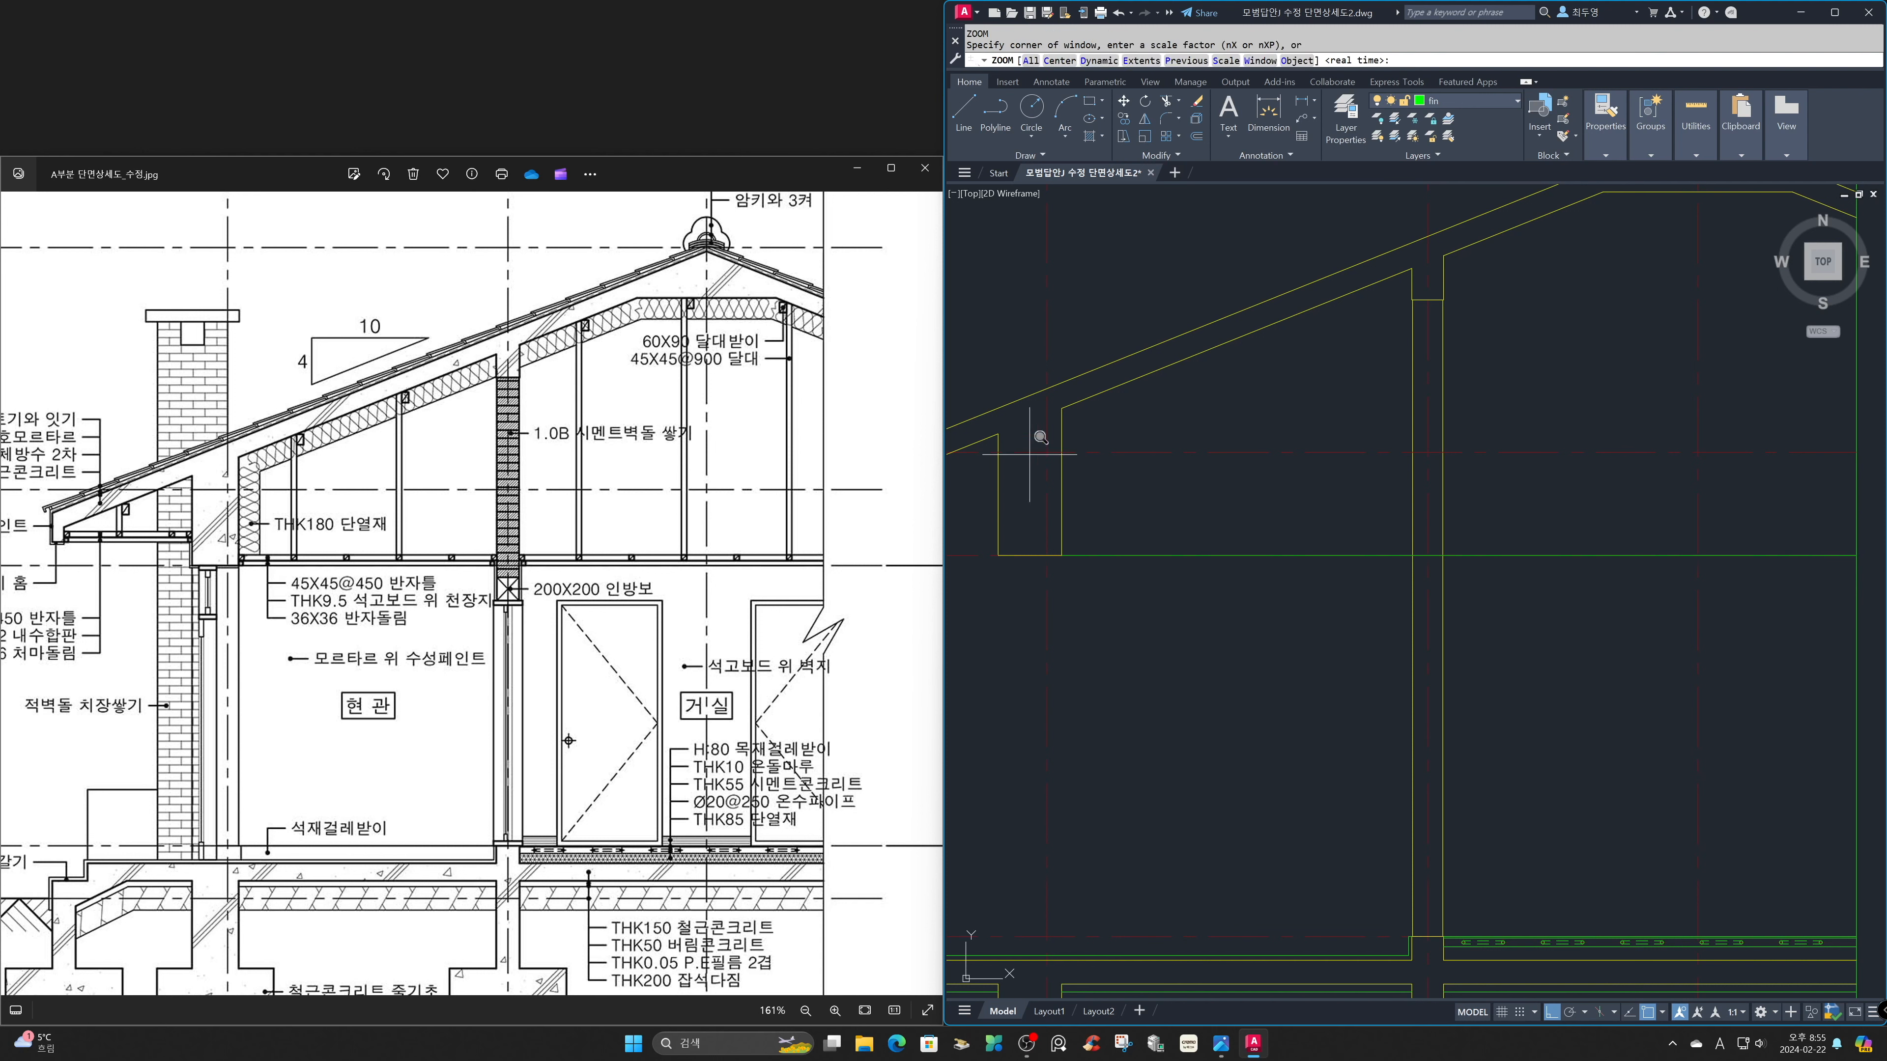
left_click(968, 364)
left_click(1203, 608)
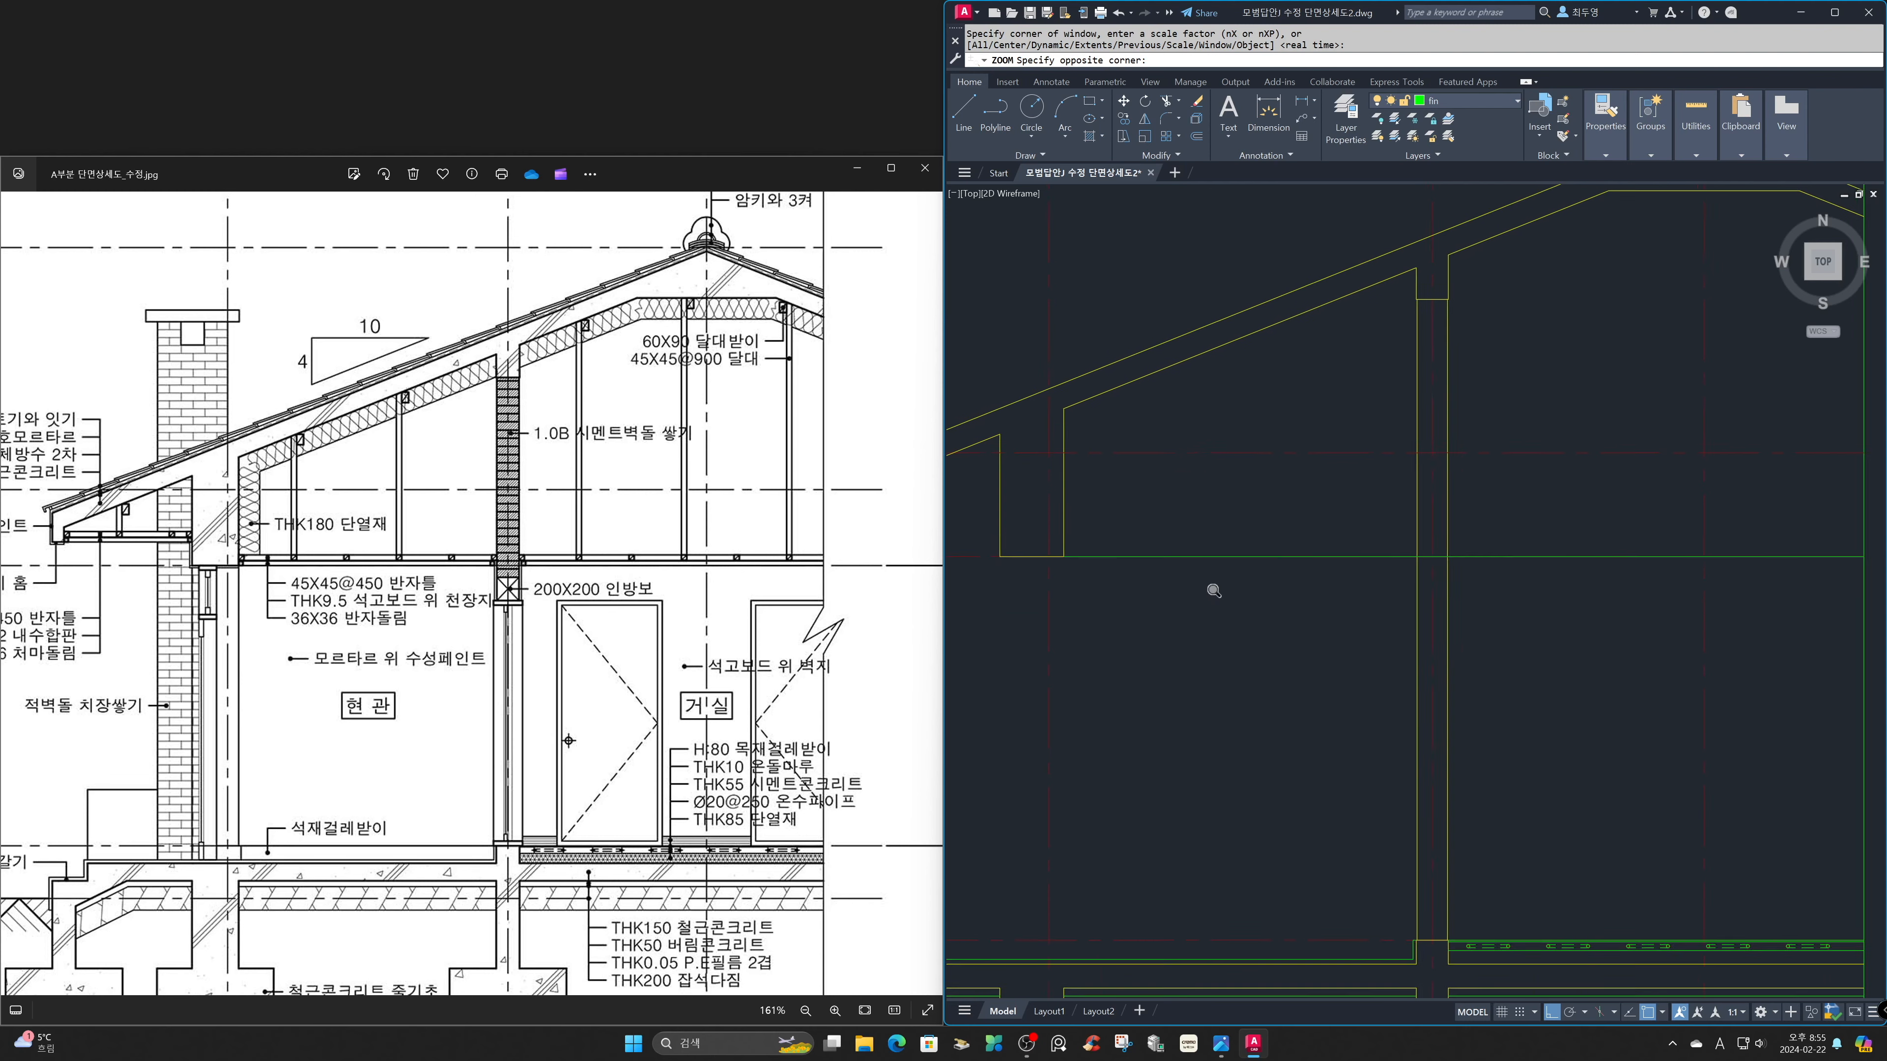
type("o")
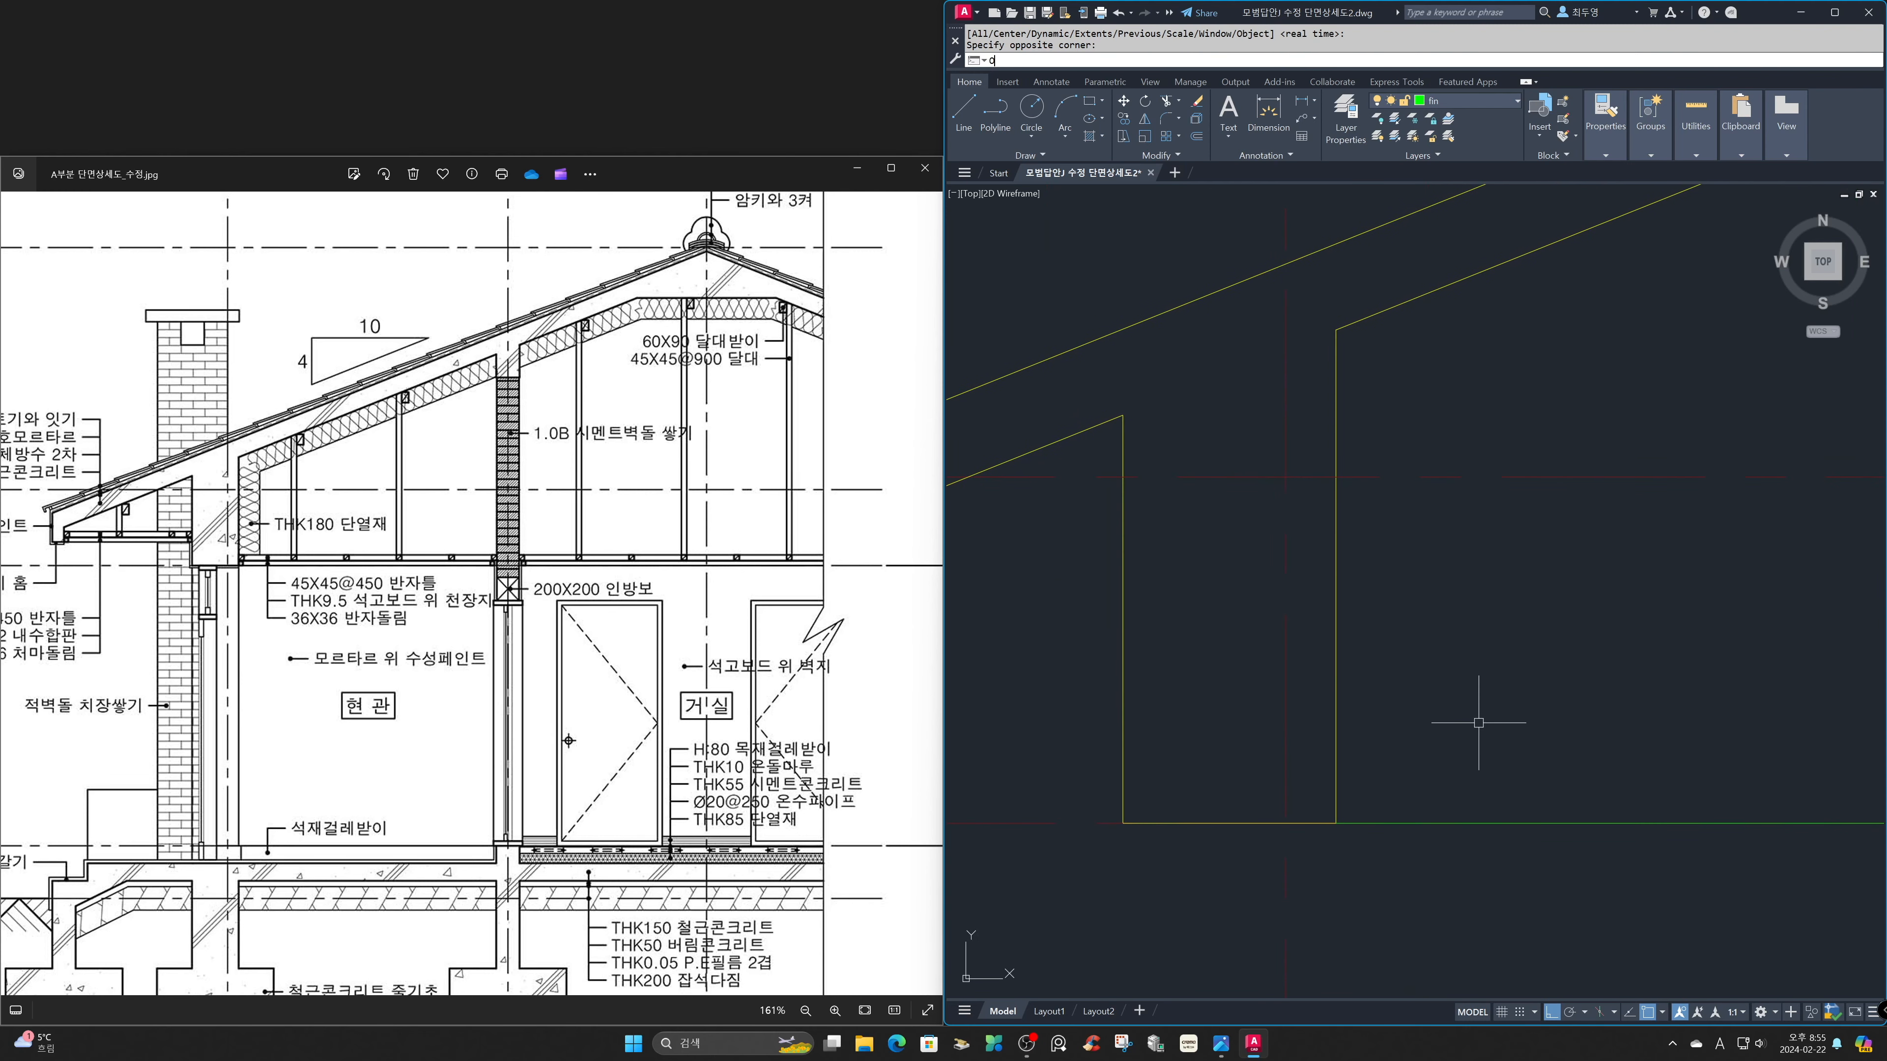
key("Return")
key("F3")
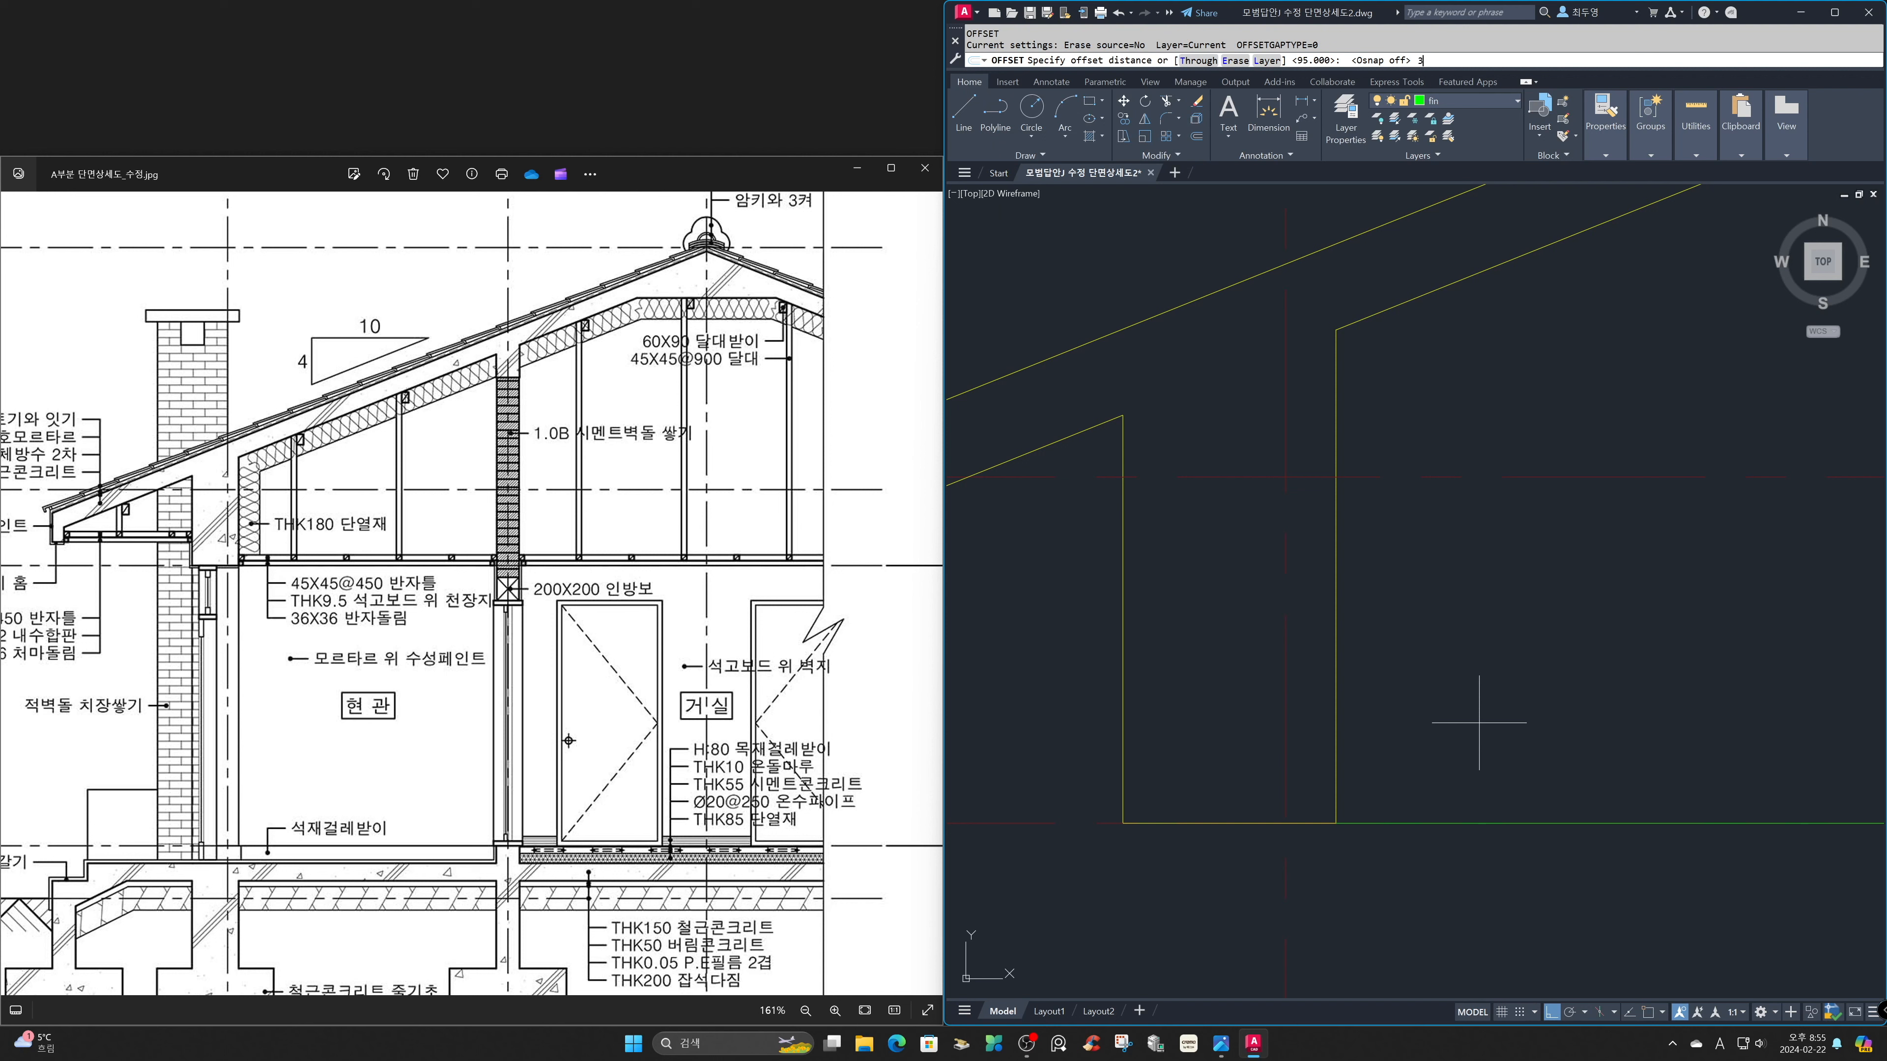
type("36")
key("Return")
left_click(1474, 822)
left_click(1474, 753)
key("Return")
key("Return")
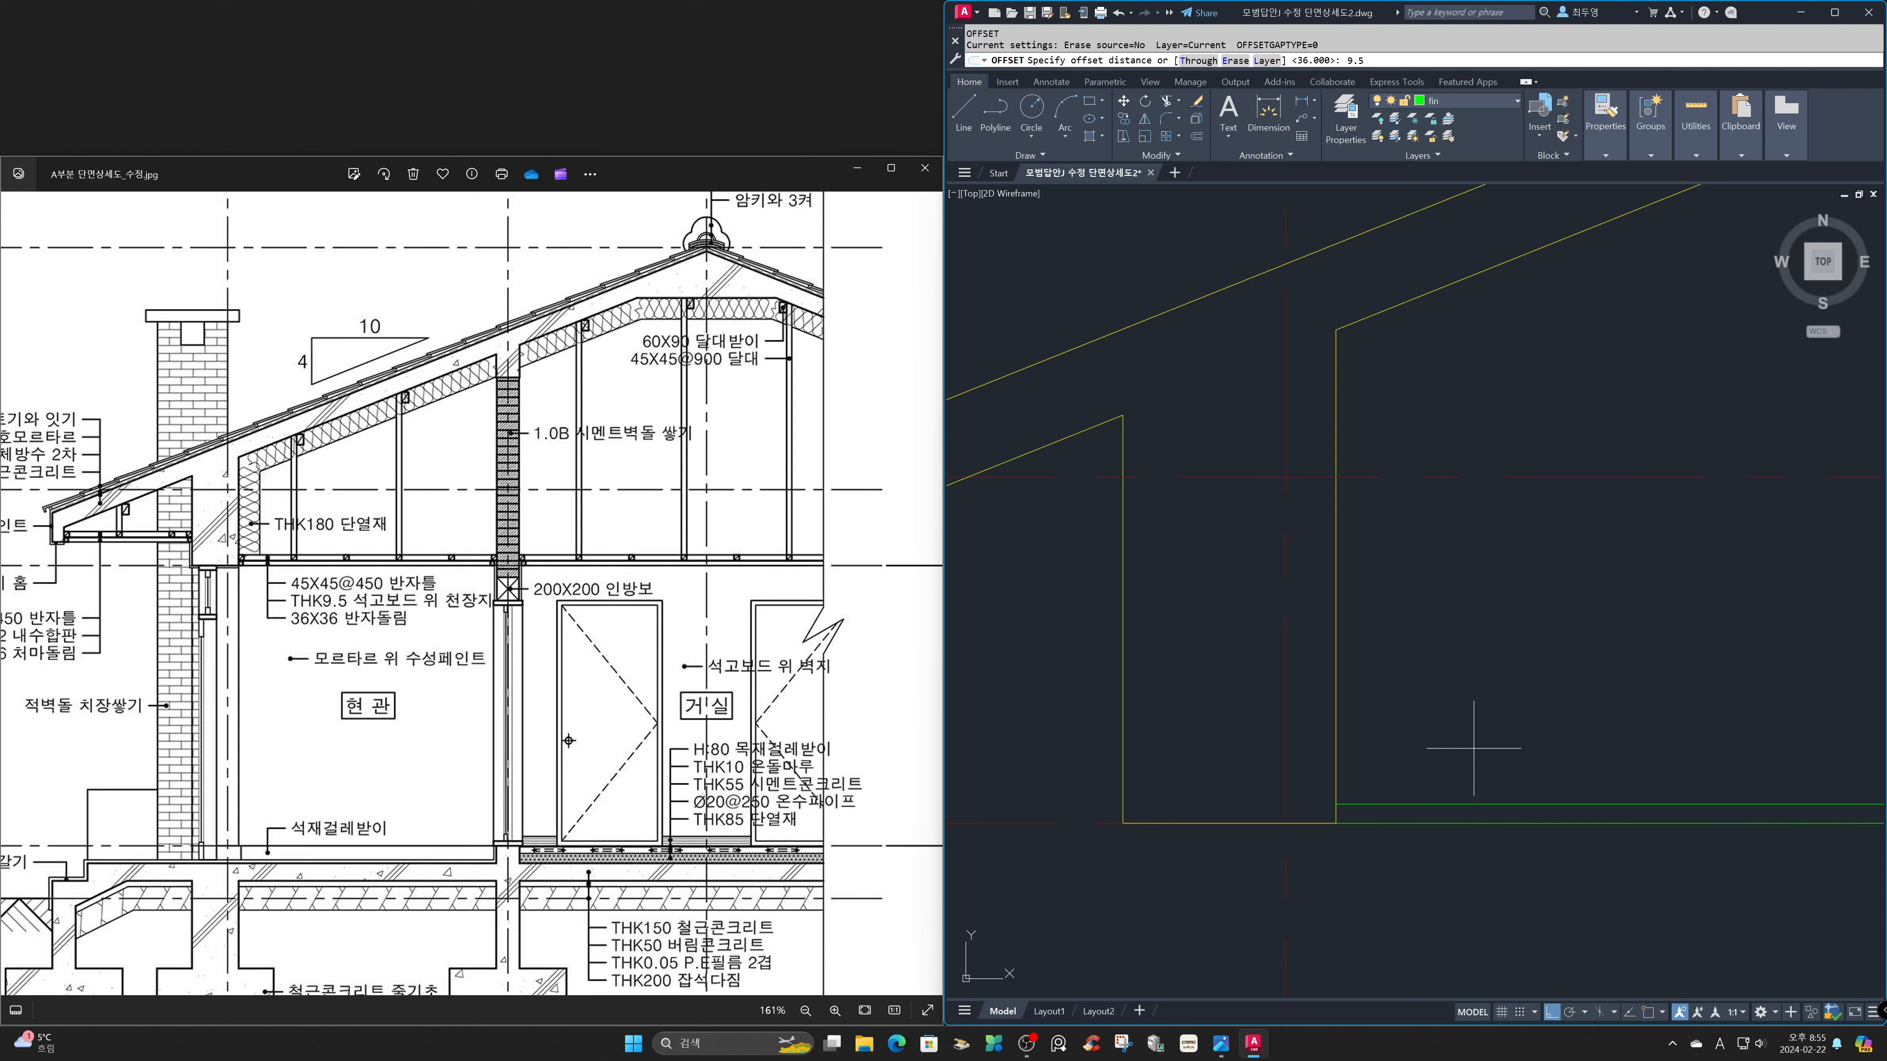
Offset the upper ceiling line 9.5 mm upward for the gypsum board thickness.
type("9.5")
key("Return")
left_click(1469, 804)
left_click(1463, 748)
key("Return")
Offset the gypsum board's upper line 45 mm upward for the ceiling joist.
key("Return")
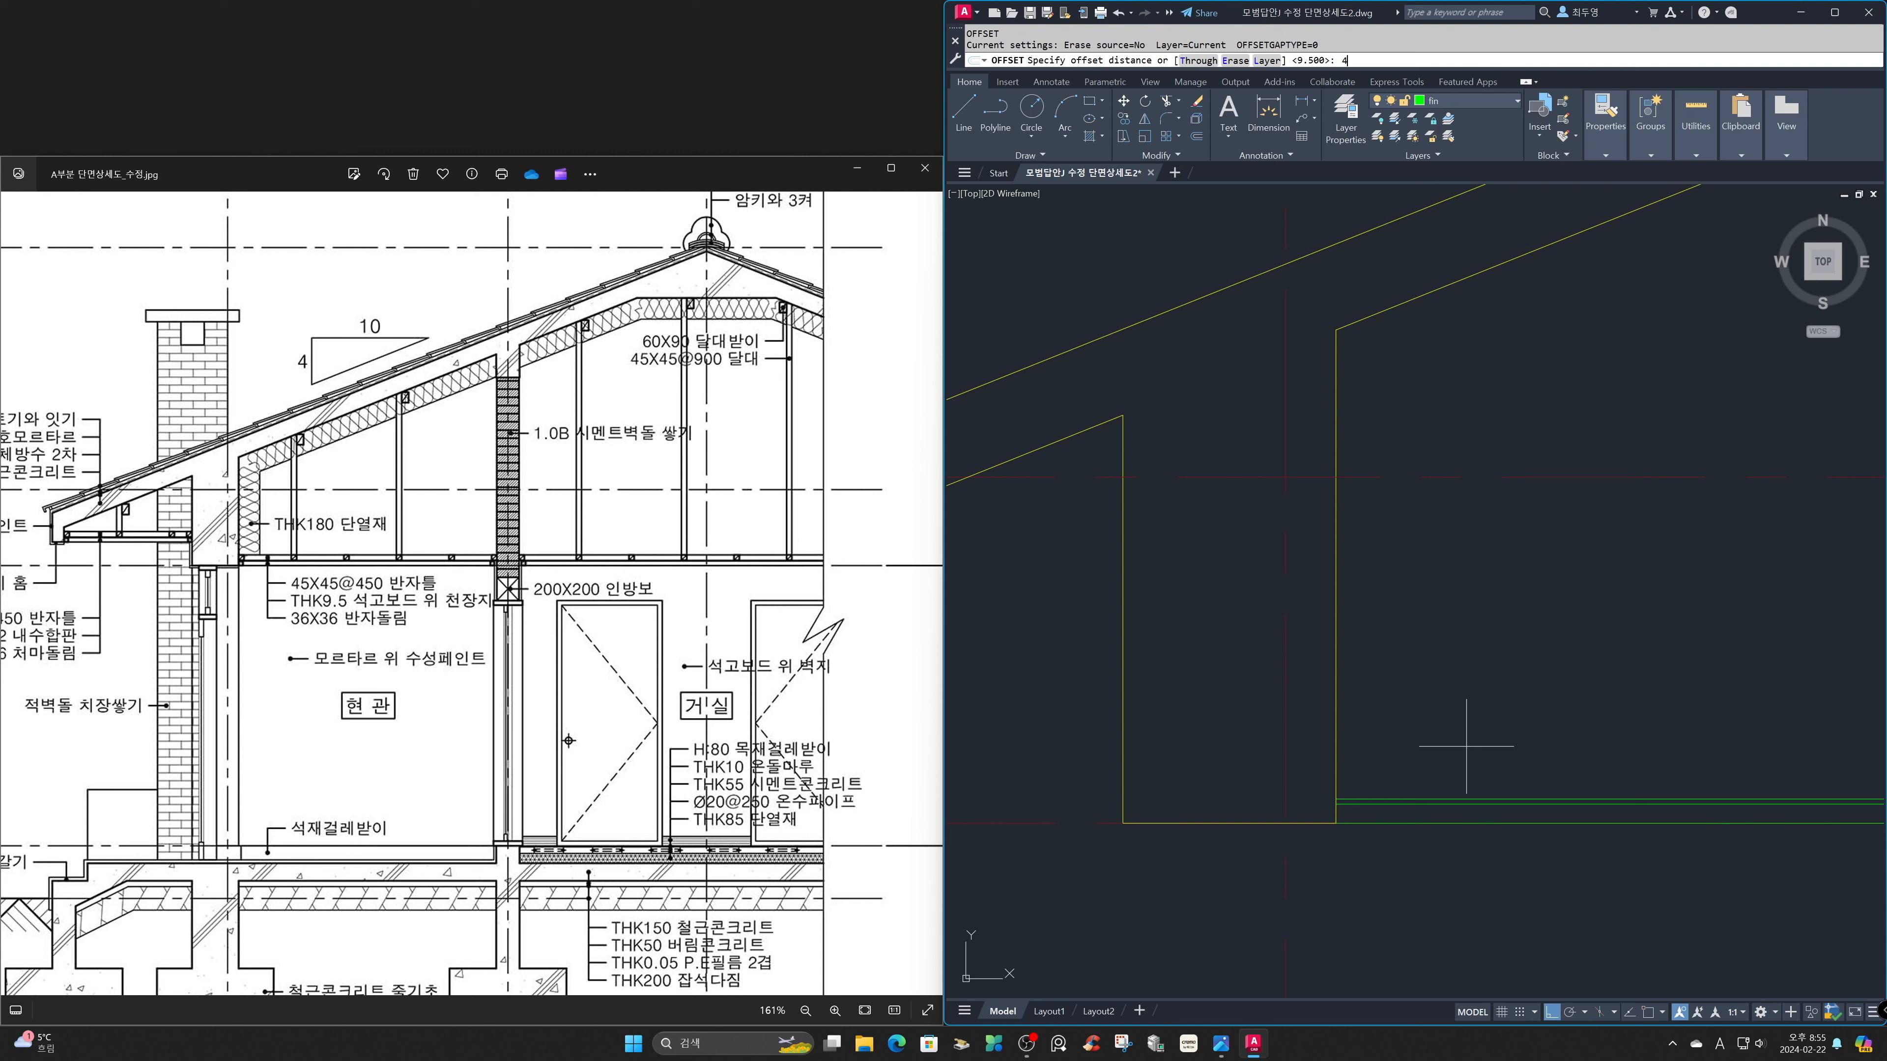
type("45")
key("Return")
left_click(1468, 798)
left_click(1472, 753)
key("Return")
Move the uppermost and lowermost ceiling lines to the ele layer.
left_click(1471, 758)
left_click(1463, 783)
left_click(1459, 822)
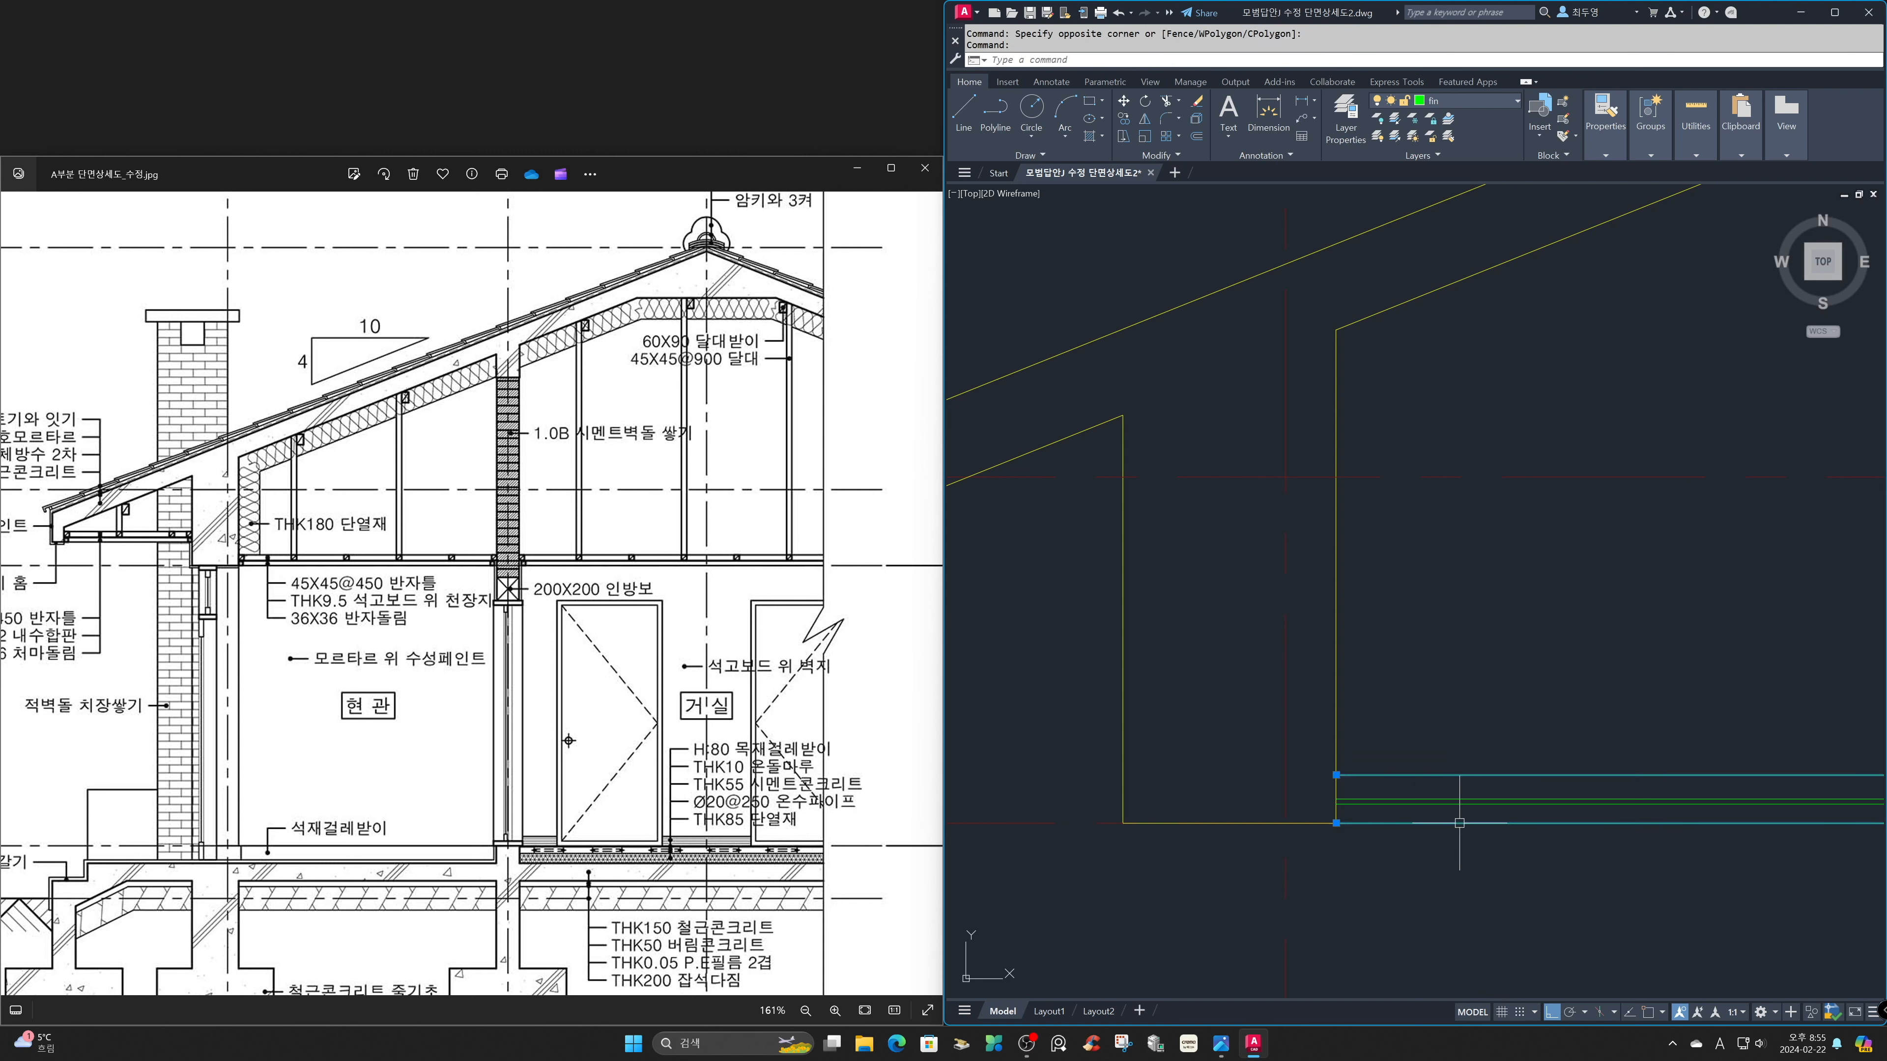
left_click(1504, 106)
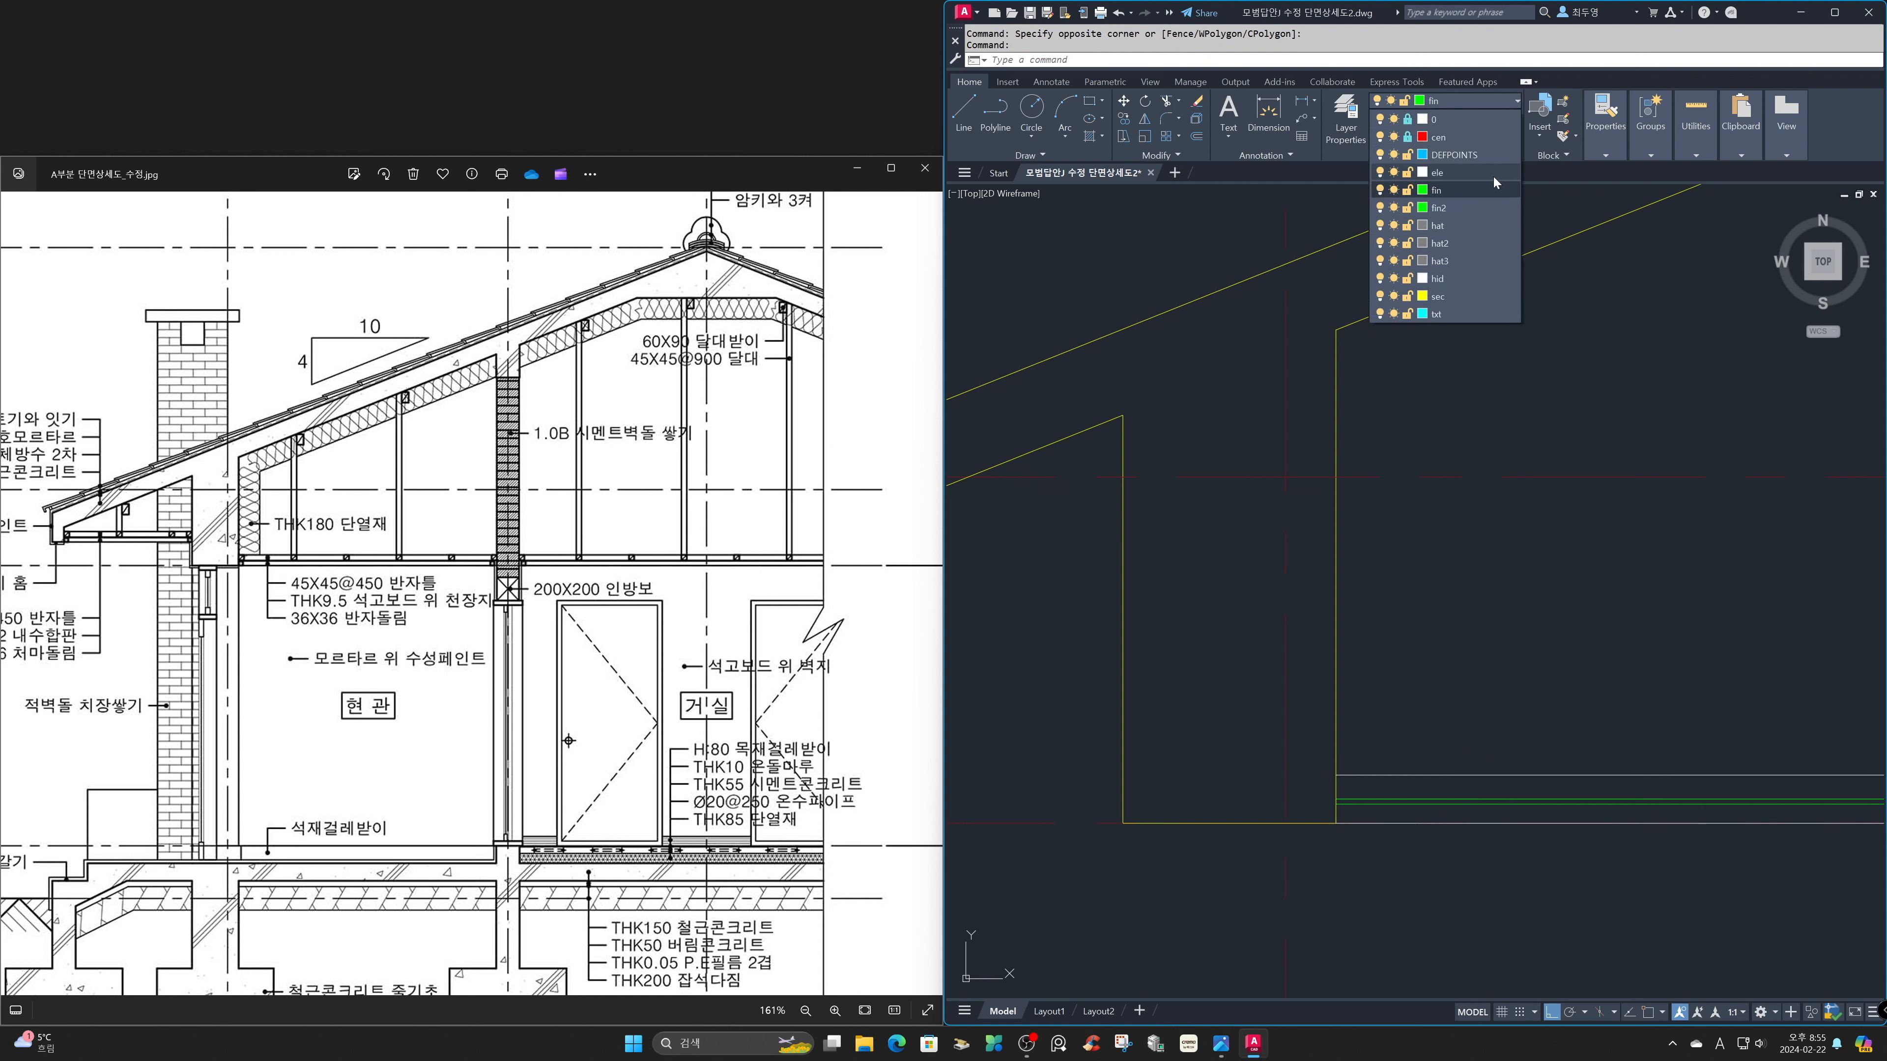
left_click(1441, 170)
key("Escape")
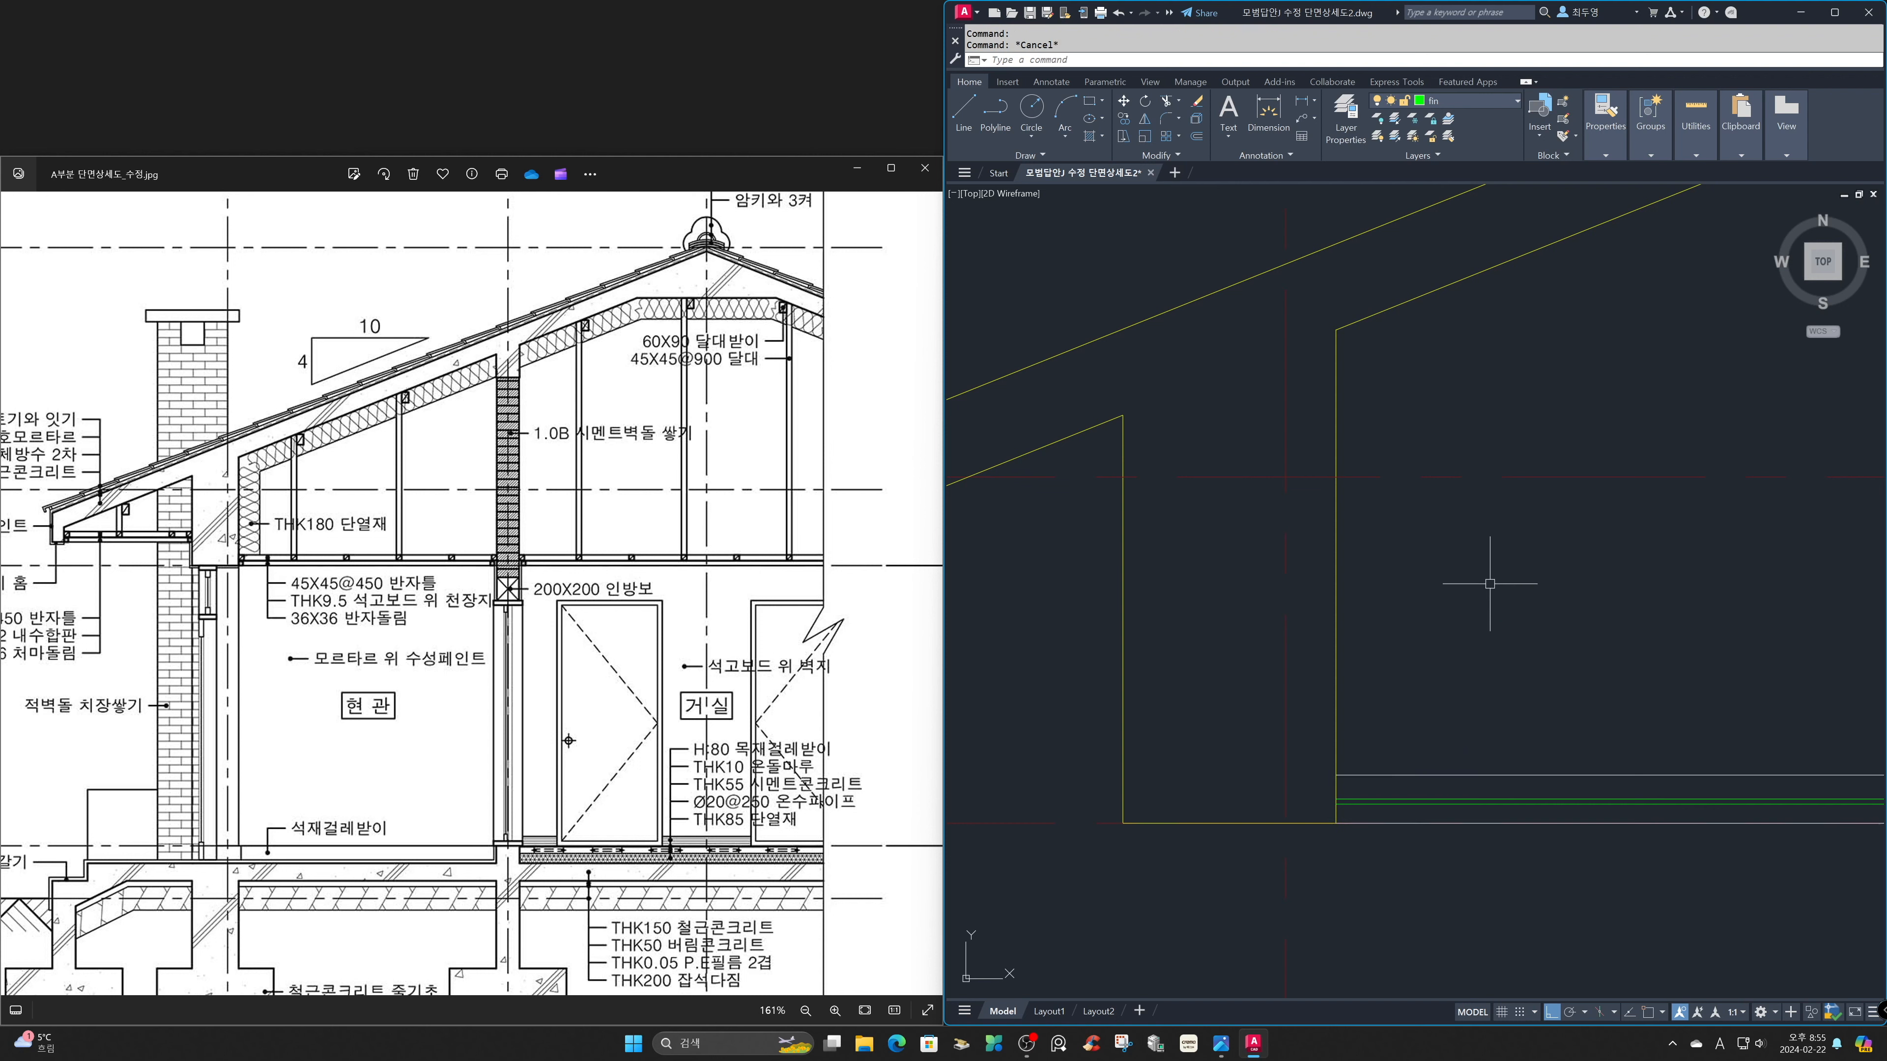
Draw a 45 x 45 mm rectangle for the ceiling joist in the empty area above the ceiling lines.
type("REC")
key("Return")
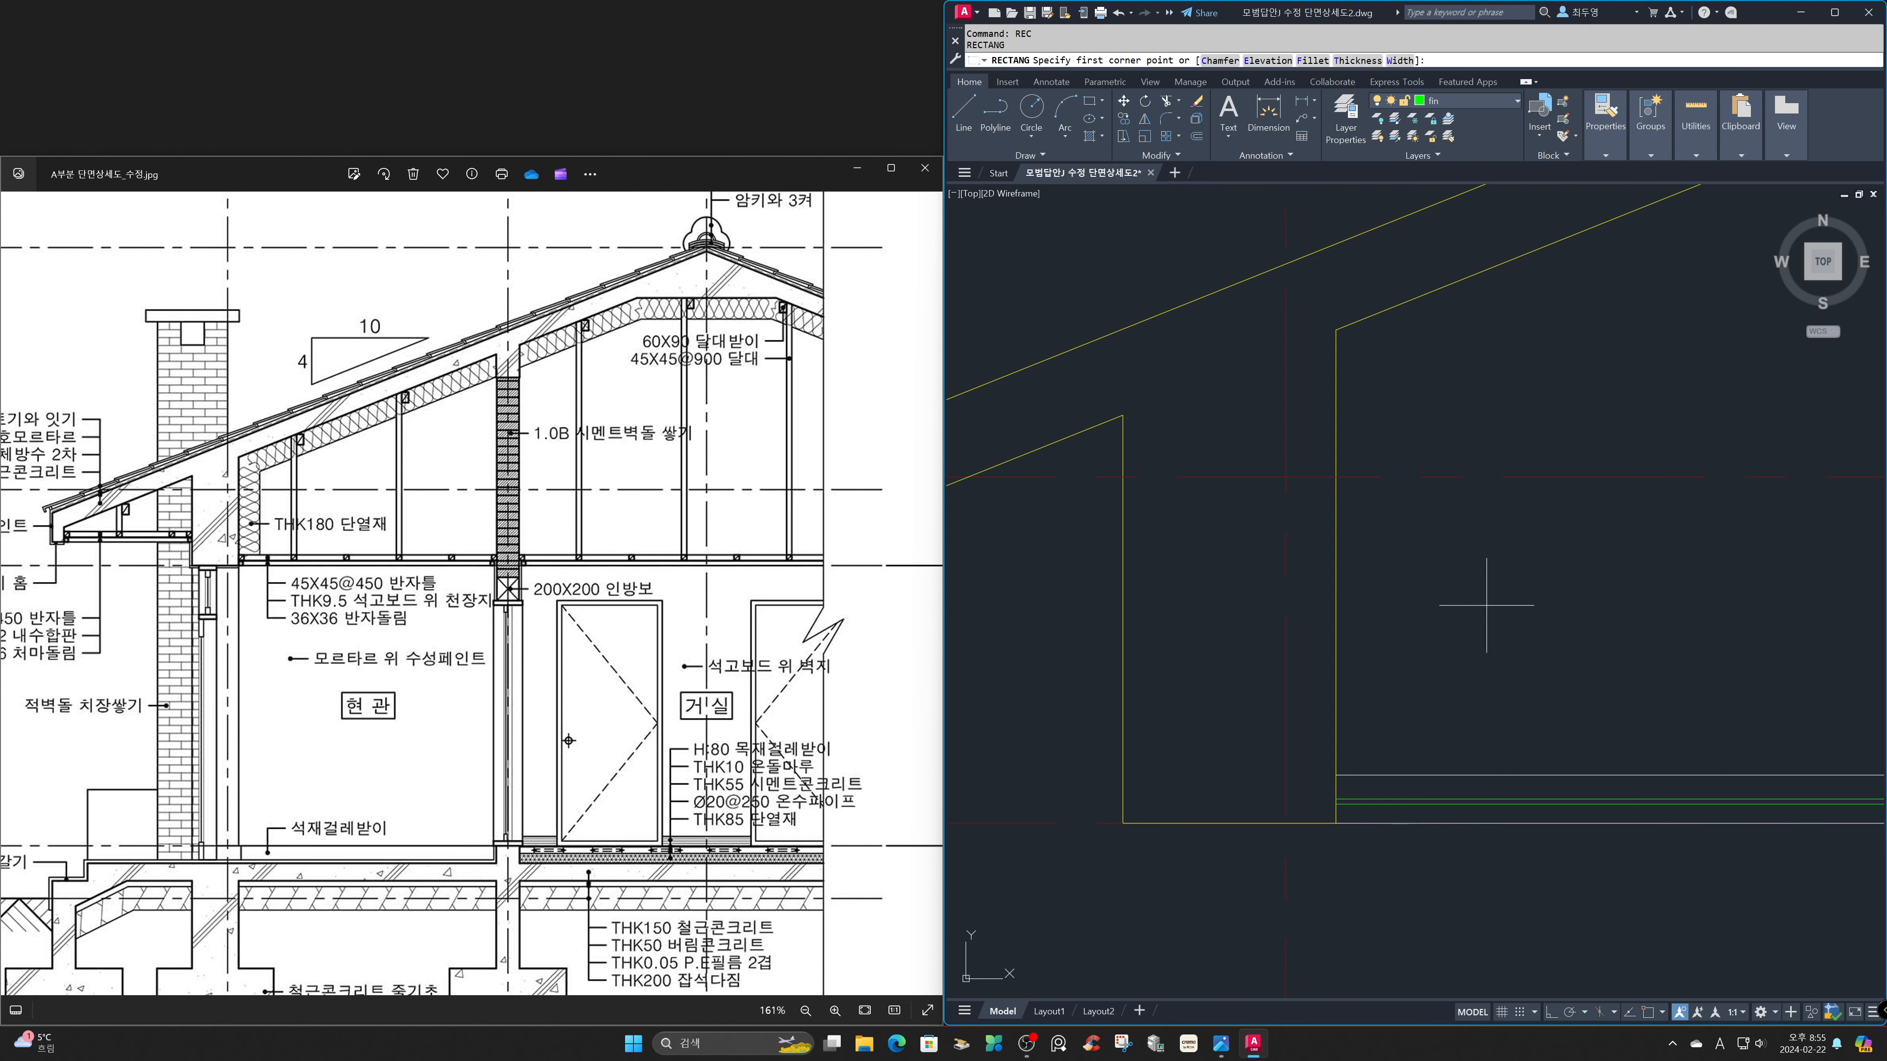
left_click(1483, 673)
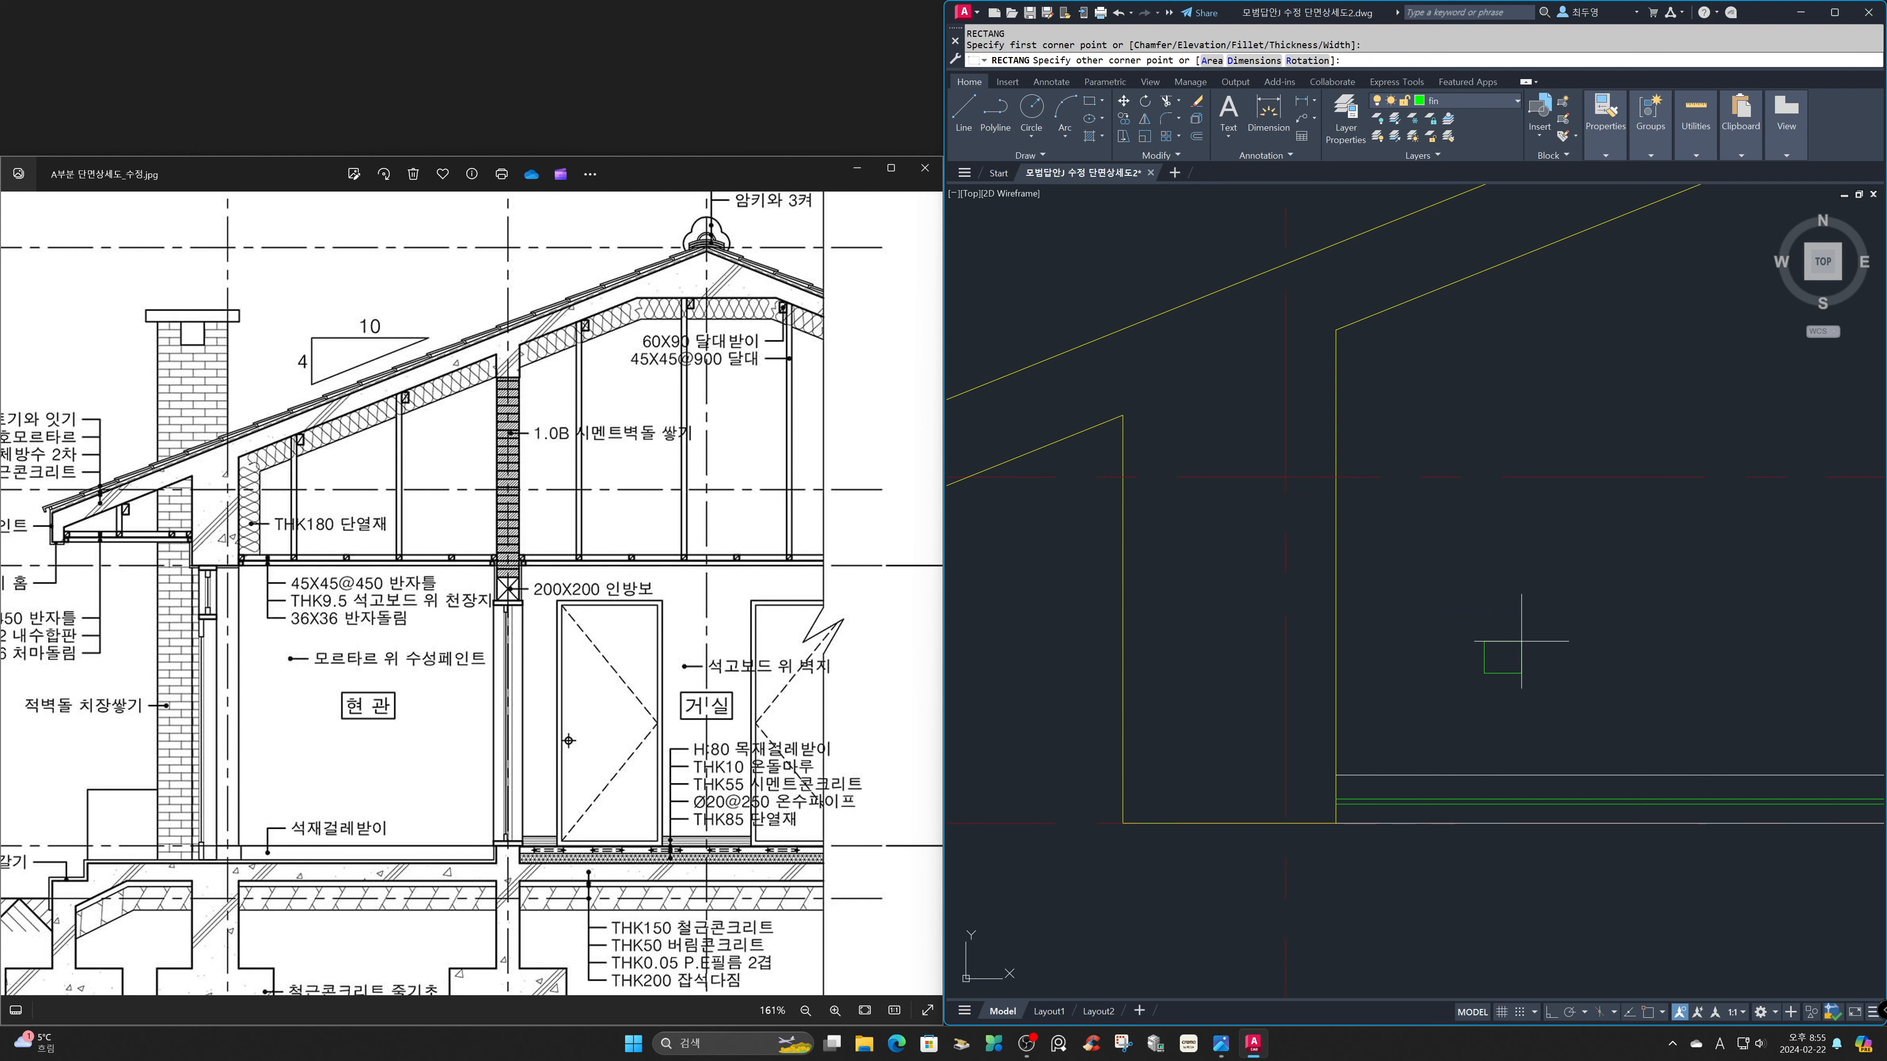
type("D")
key("Return")
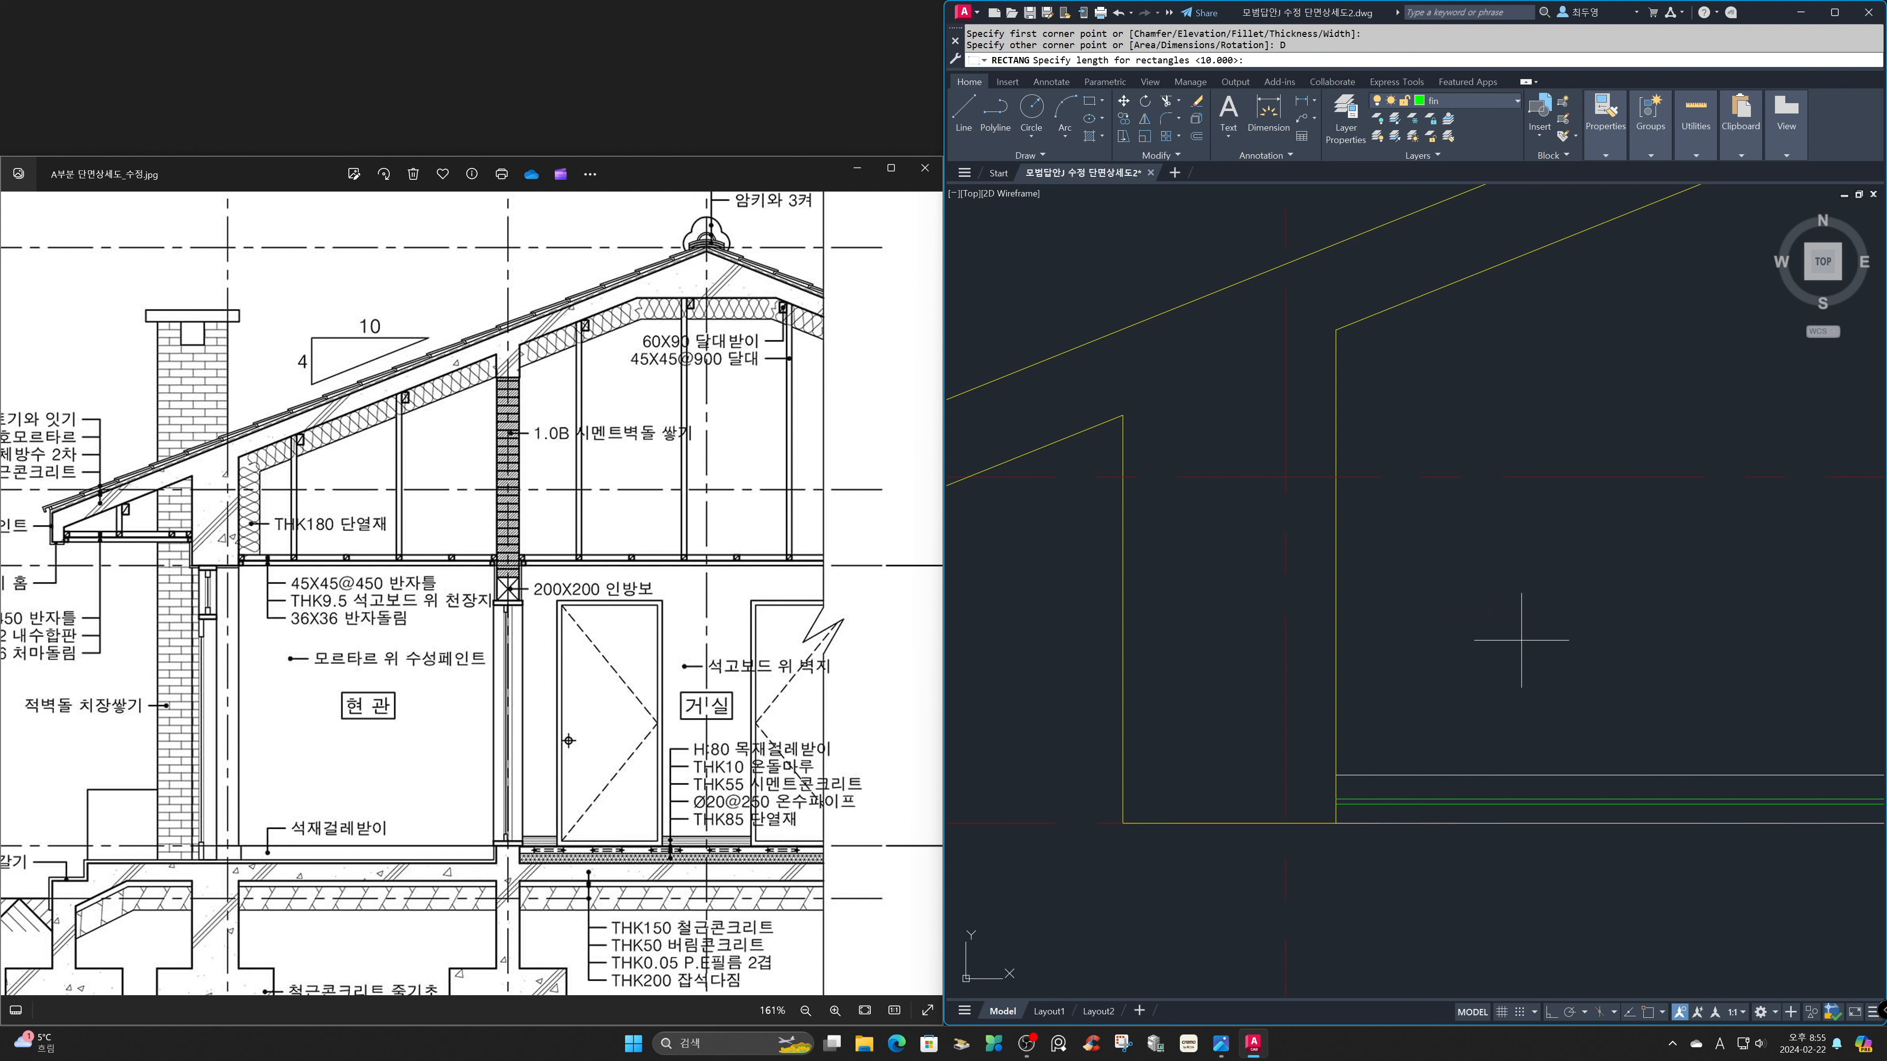
key("Return")
Draw a 36 x 36 mm rectangle for the ceiling molding beside the joist rectangle.
key("Return")
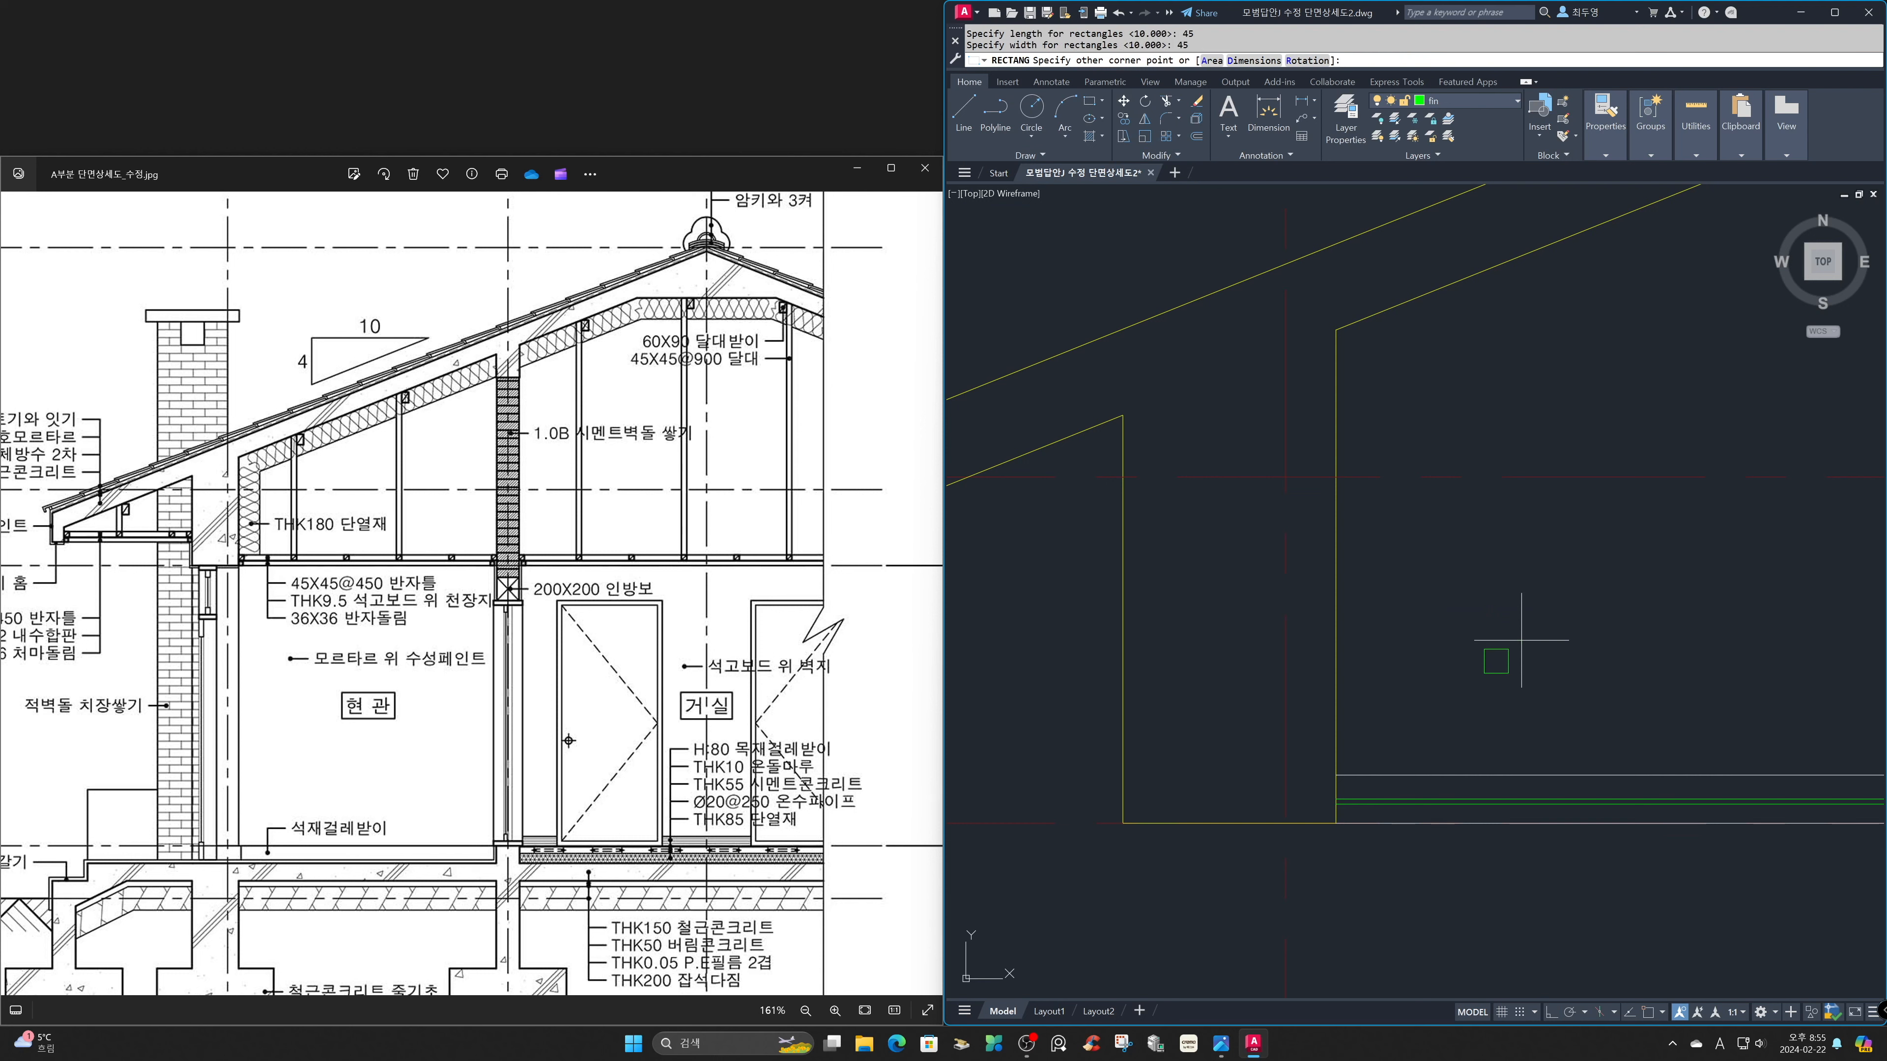
left_click(1522, 640)
key("Return")
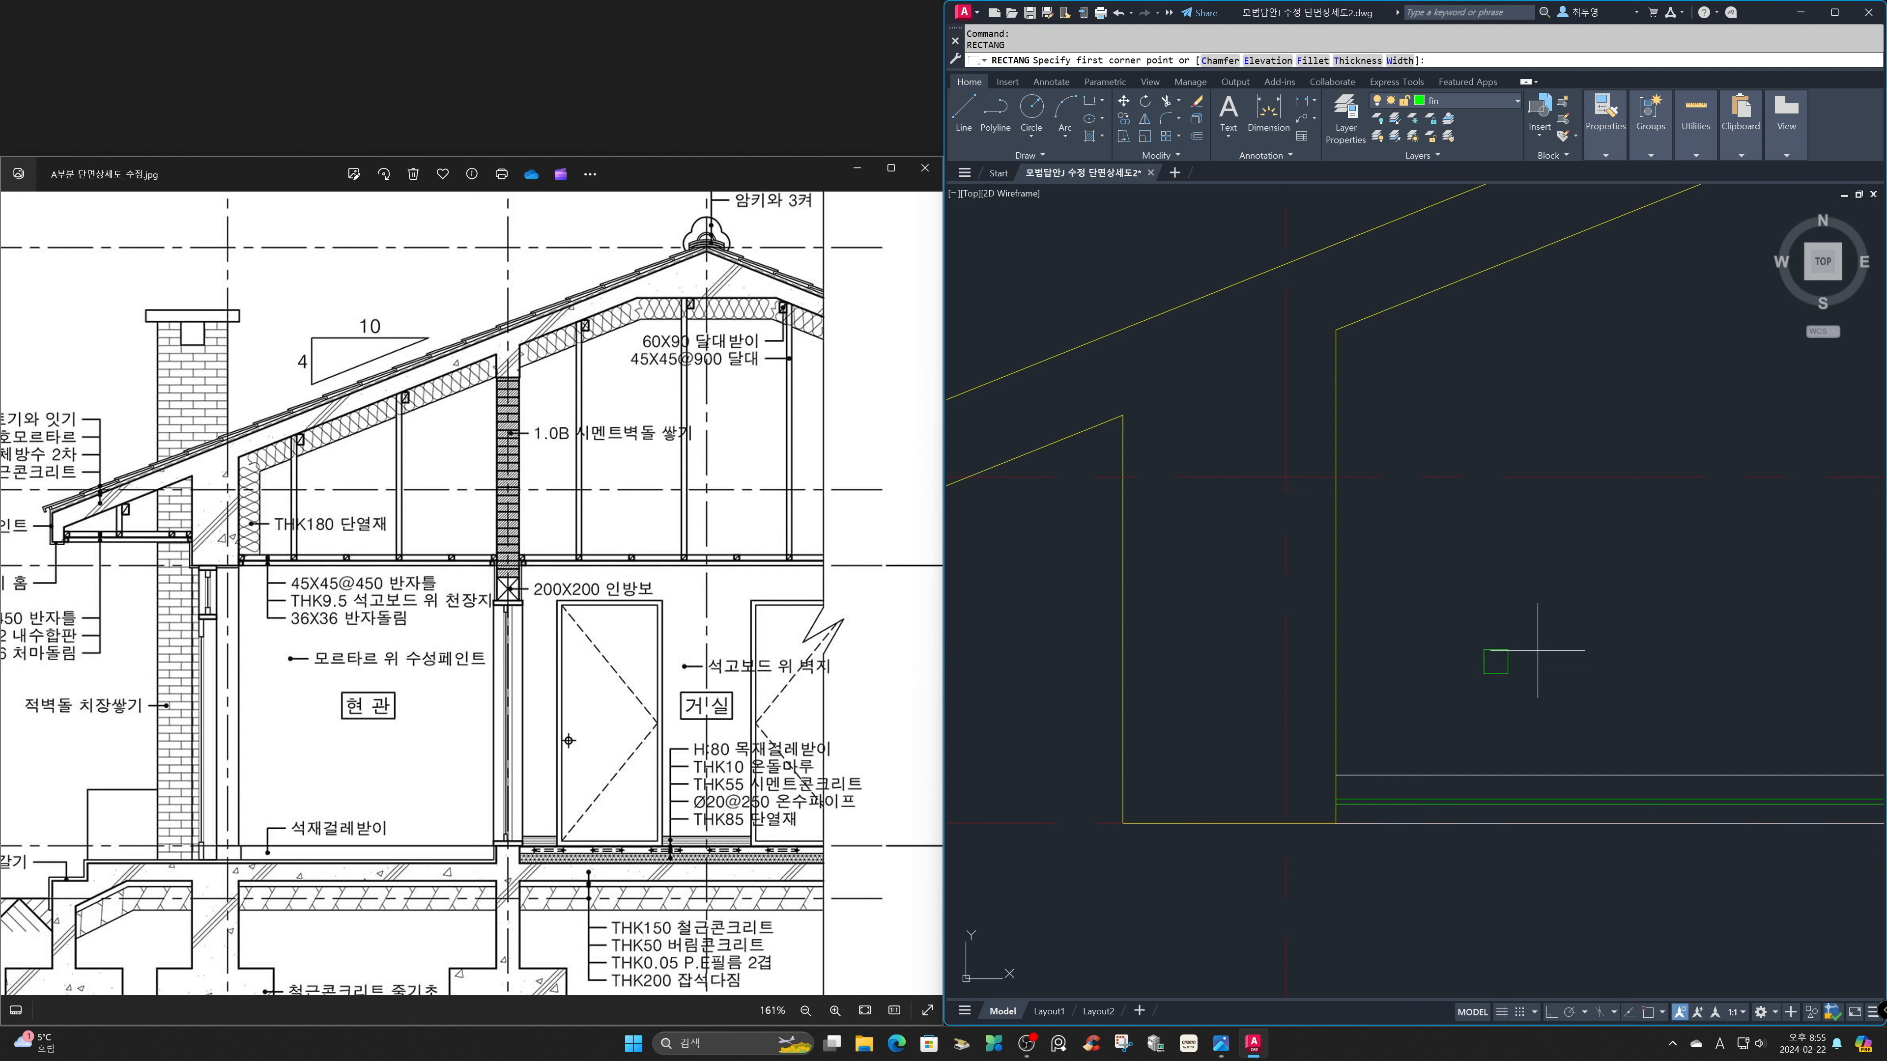
left_click(1544, 680)
type("d")
key("Return")
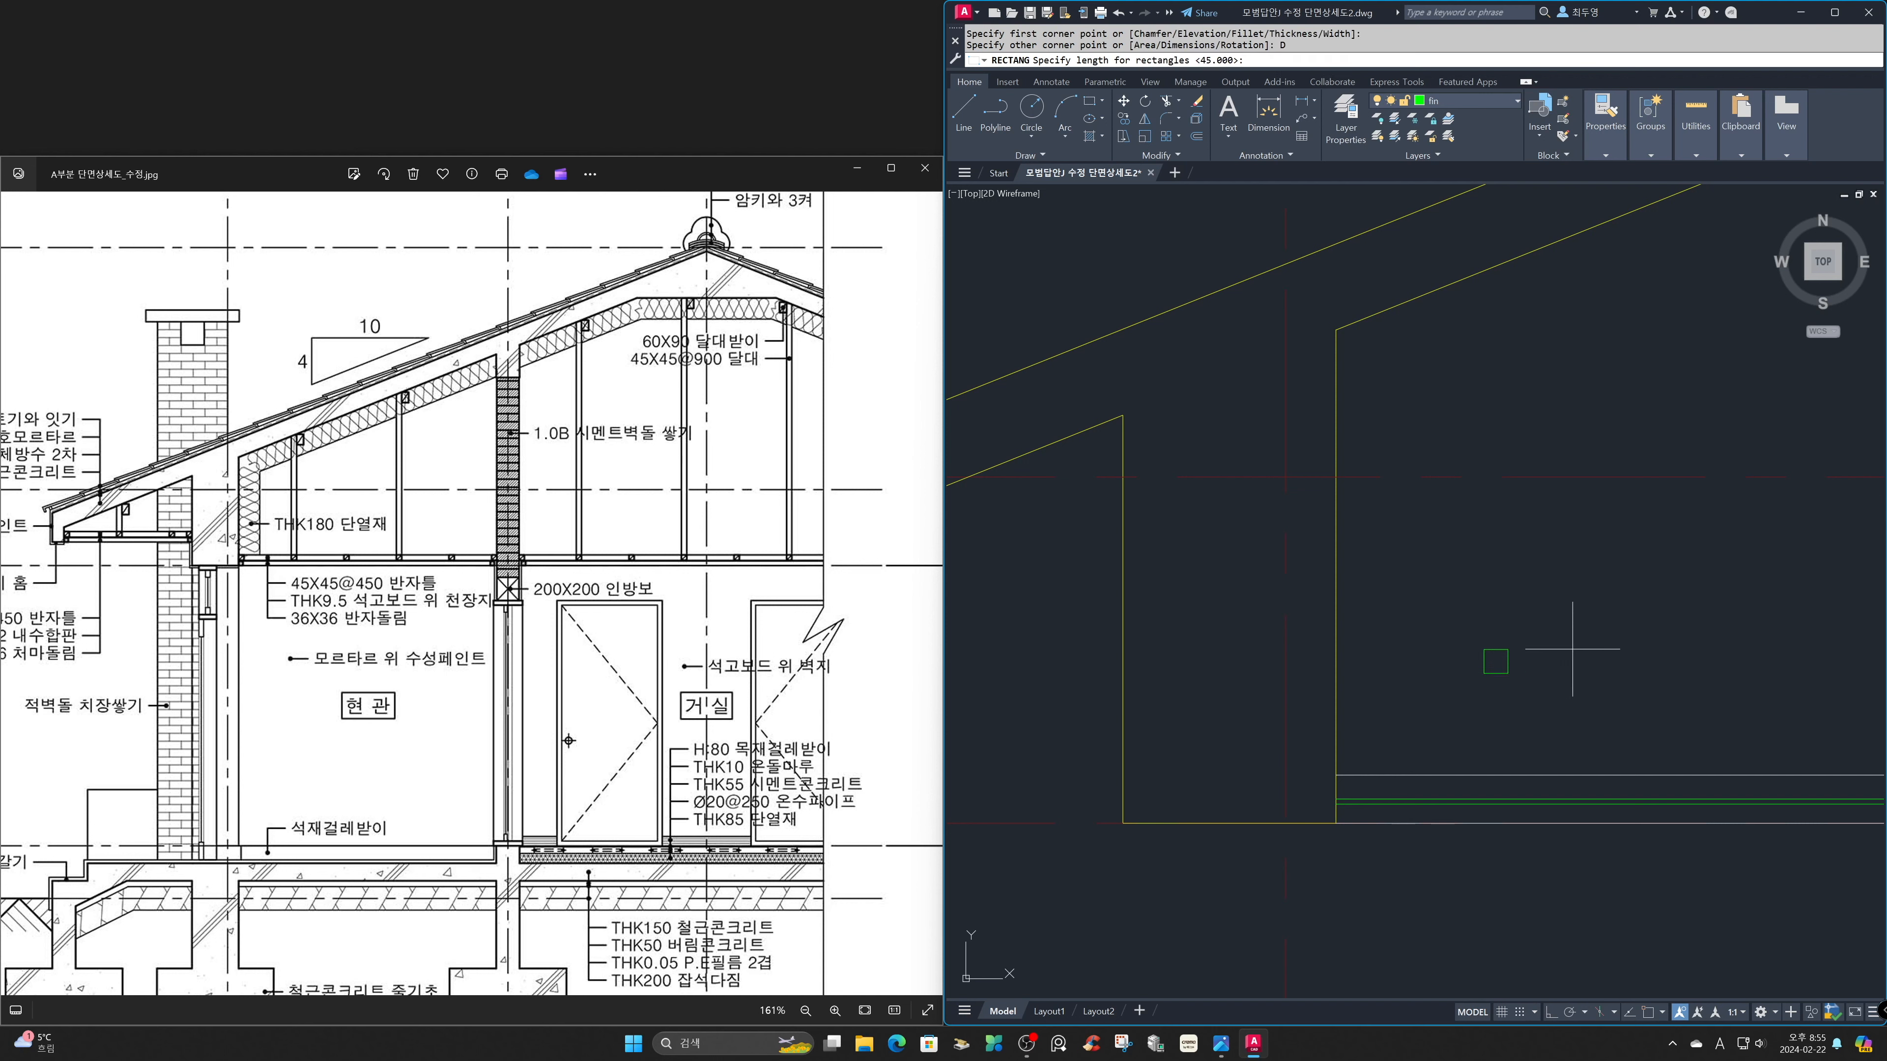
key("Return")
key("Return")
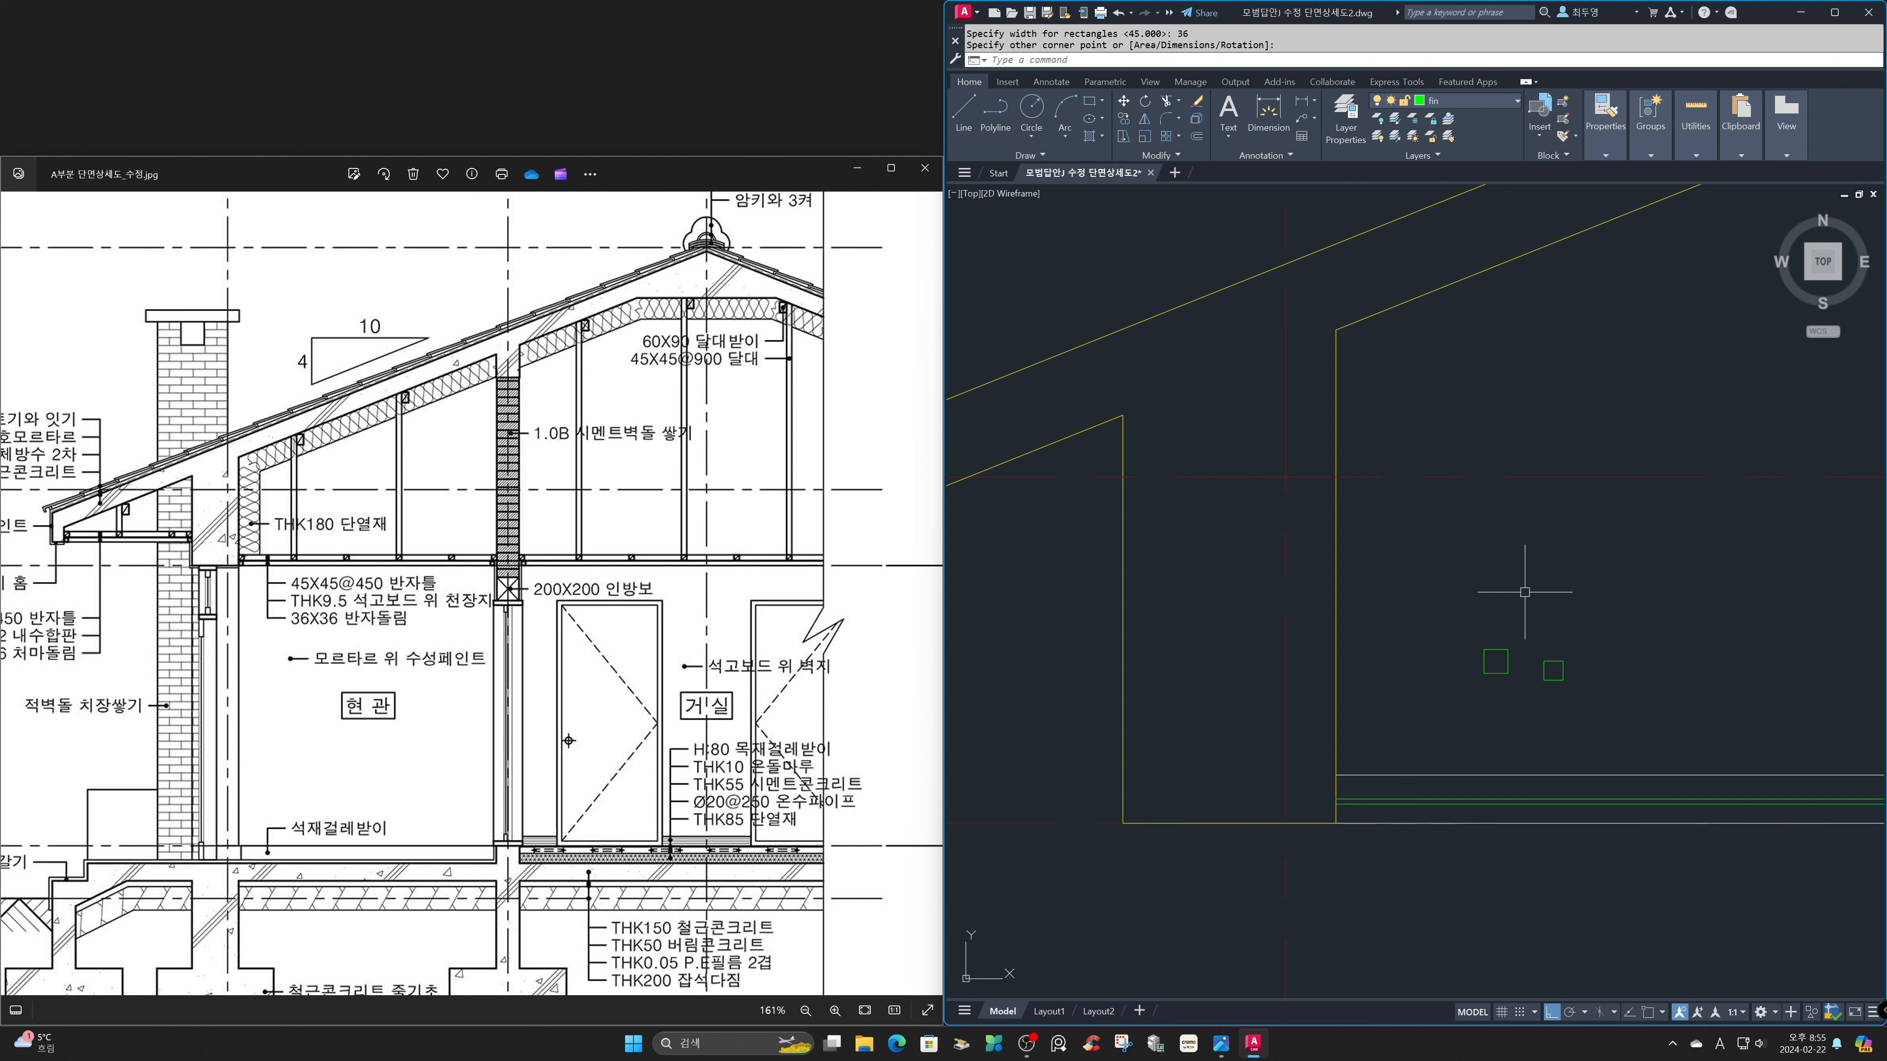
left_click(1524, 590)
Draw a diagonal line across the 45 mm joist square from its lower-left to its upper-right corner.
type("l")
key("Return")
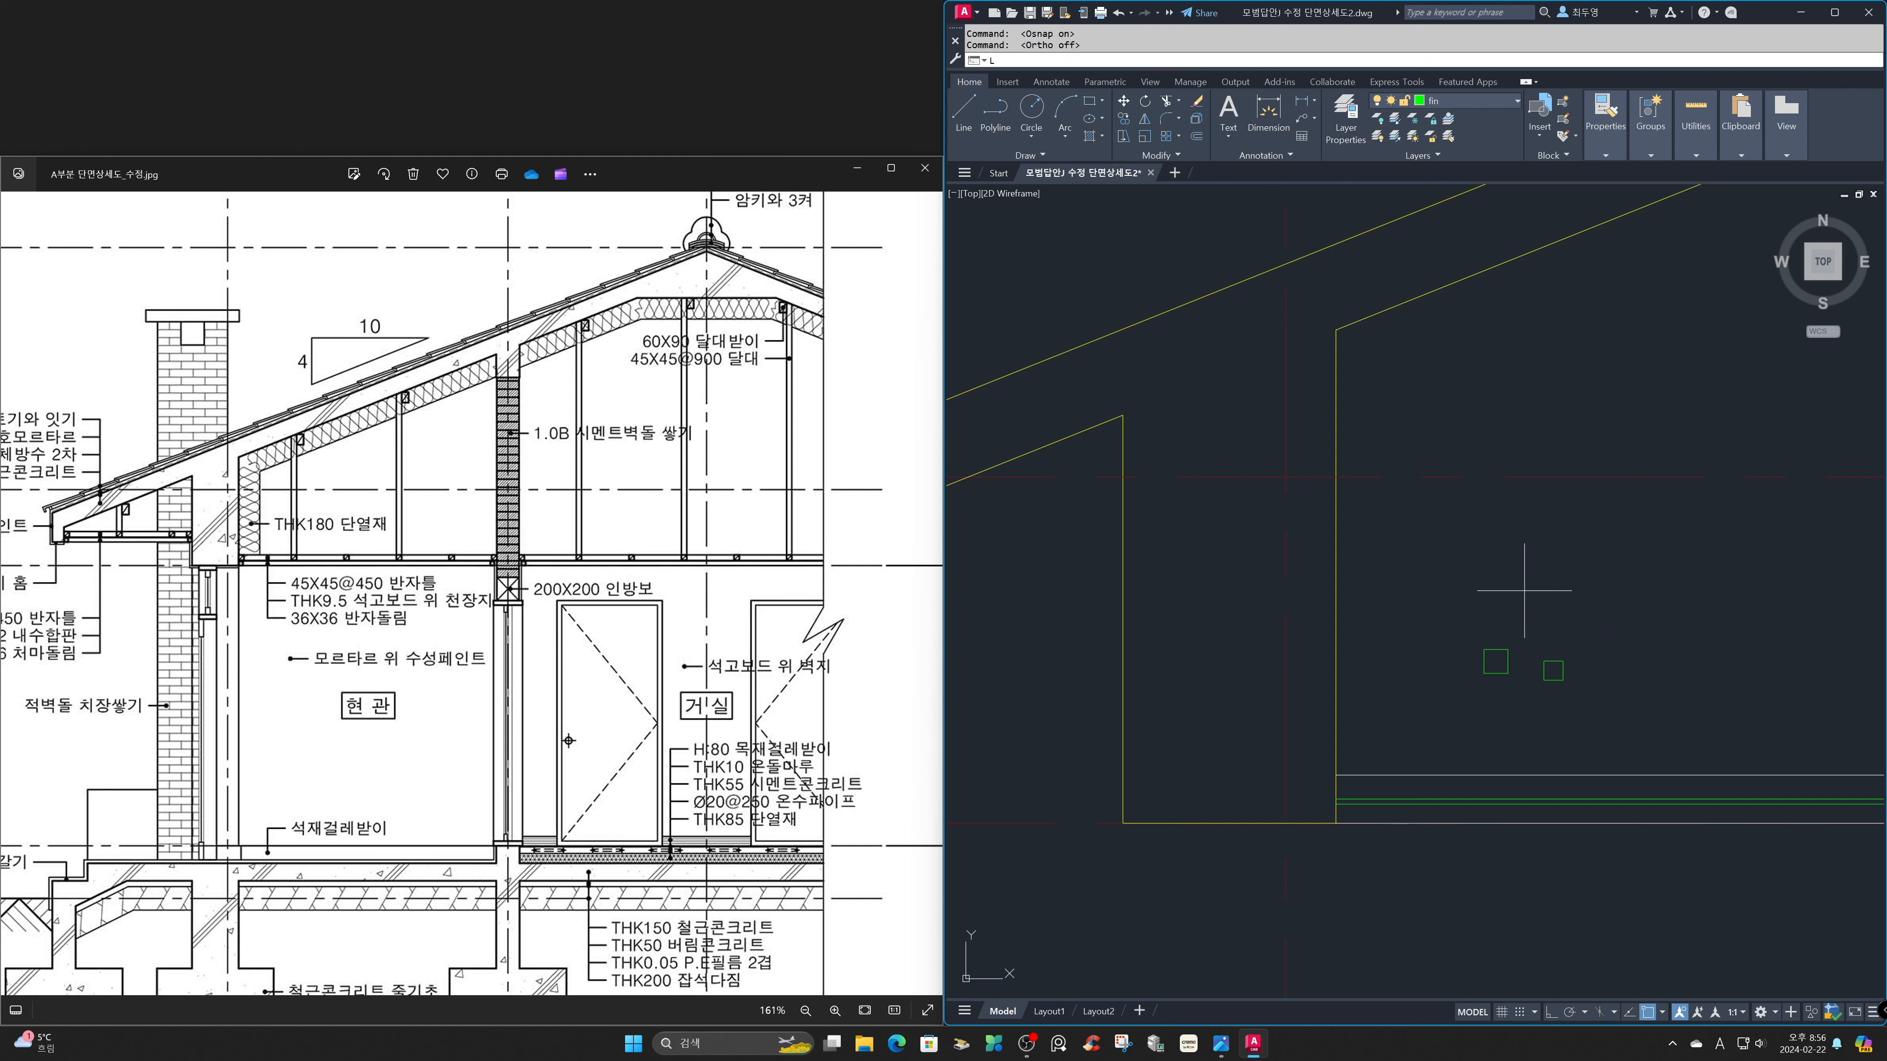
left_click(1483, 674)
left_click(1507, 651)
key("Return")
Move the joist and molding squares to the sec layer, leaving out the diagonal line.
left_click(1568, 711)
left_click(1505, 672)
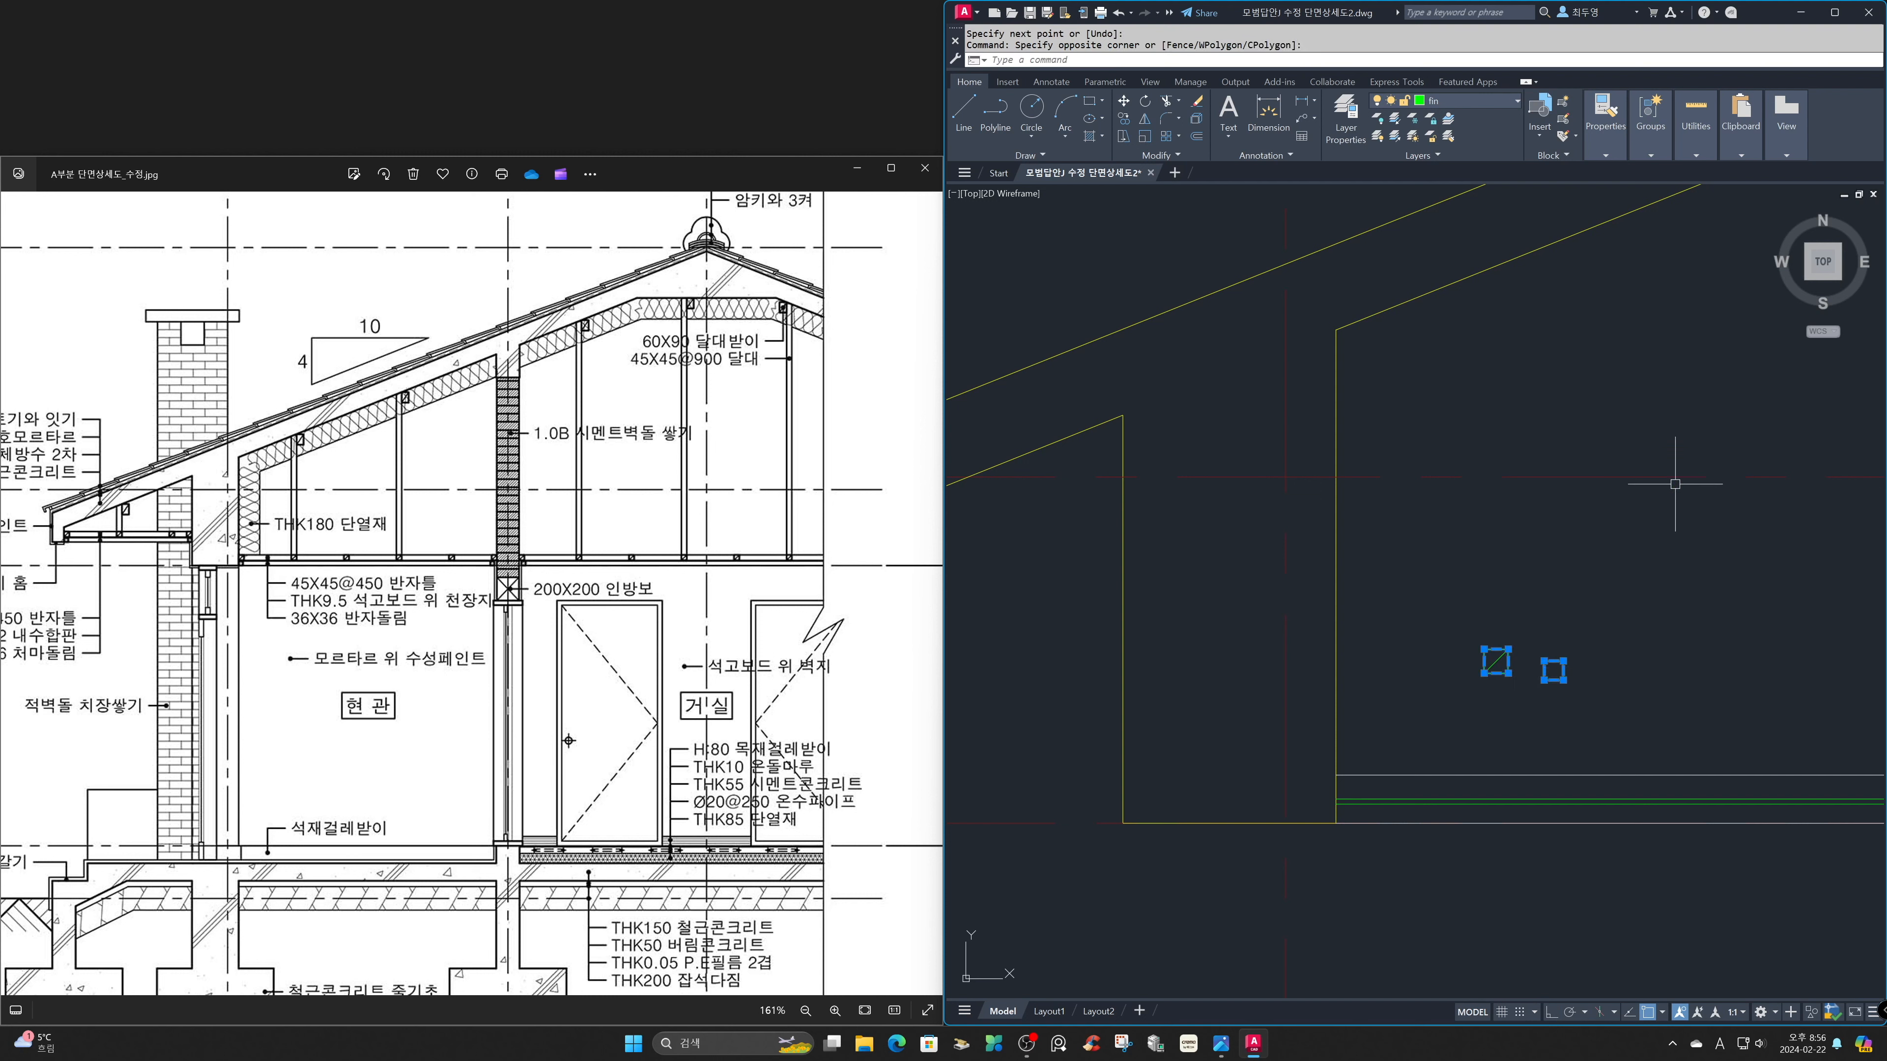
left_click(1516, 100)
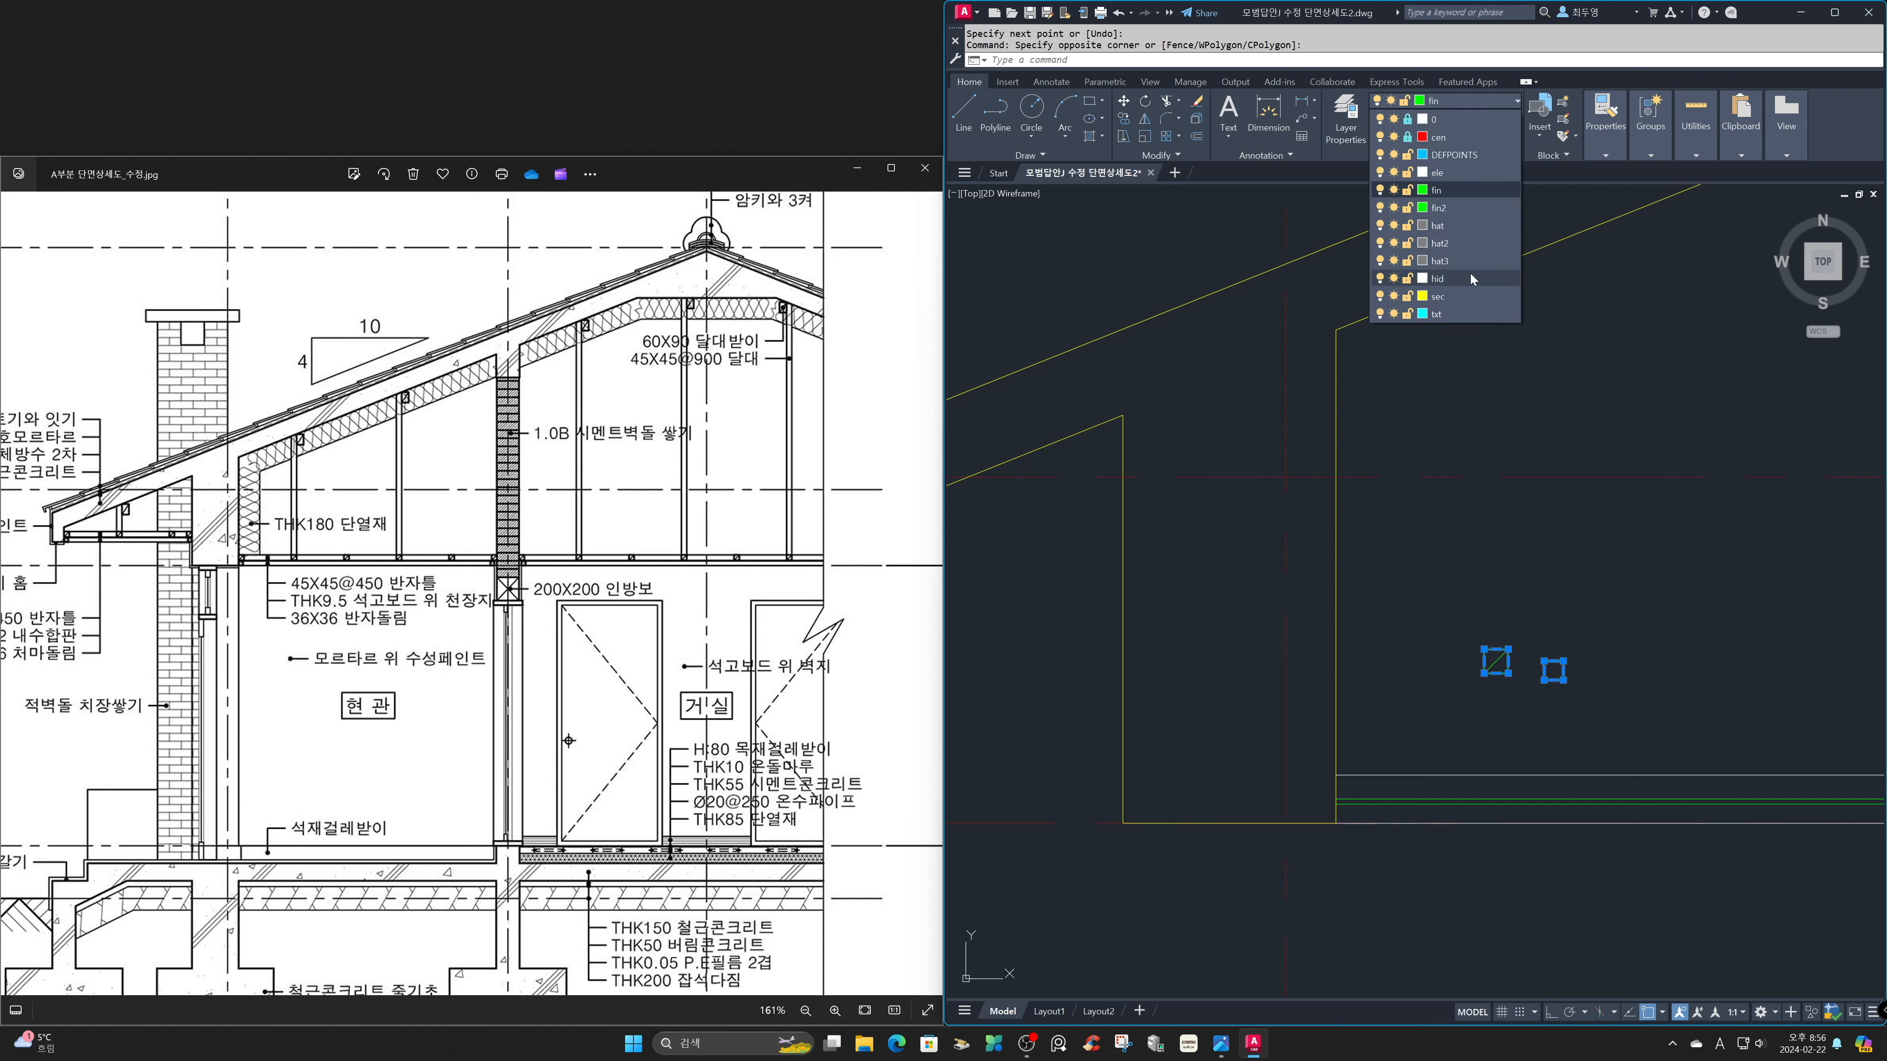
left_click(1468, 296)
key("Escape")
Move the joist square and its diagonal by the upper-left corner to where the top ceiling line meets the exterior wall beam.
type("m")
key("Return")
left_click(1459, 596)
left_click(1532, 703)
key("Return")
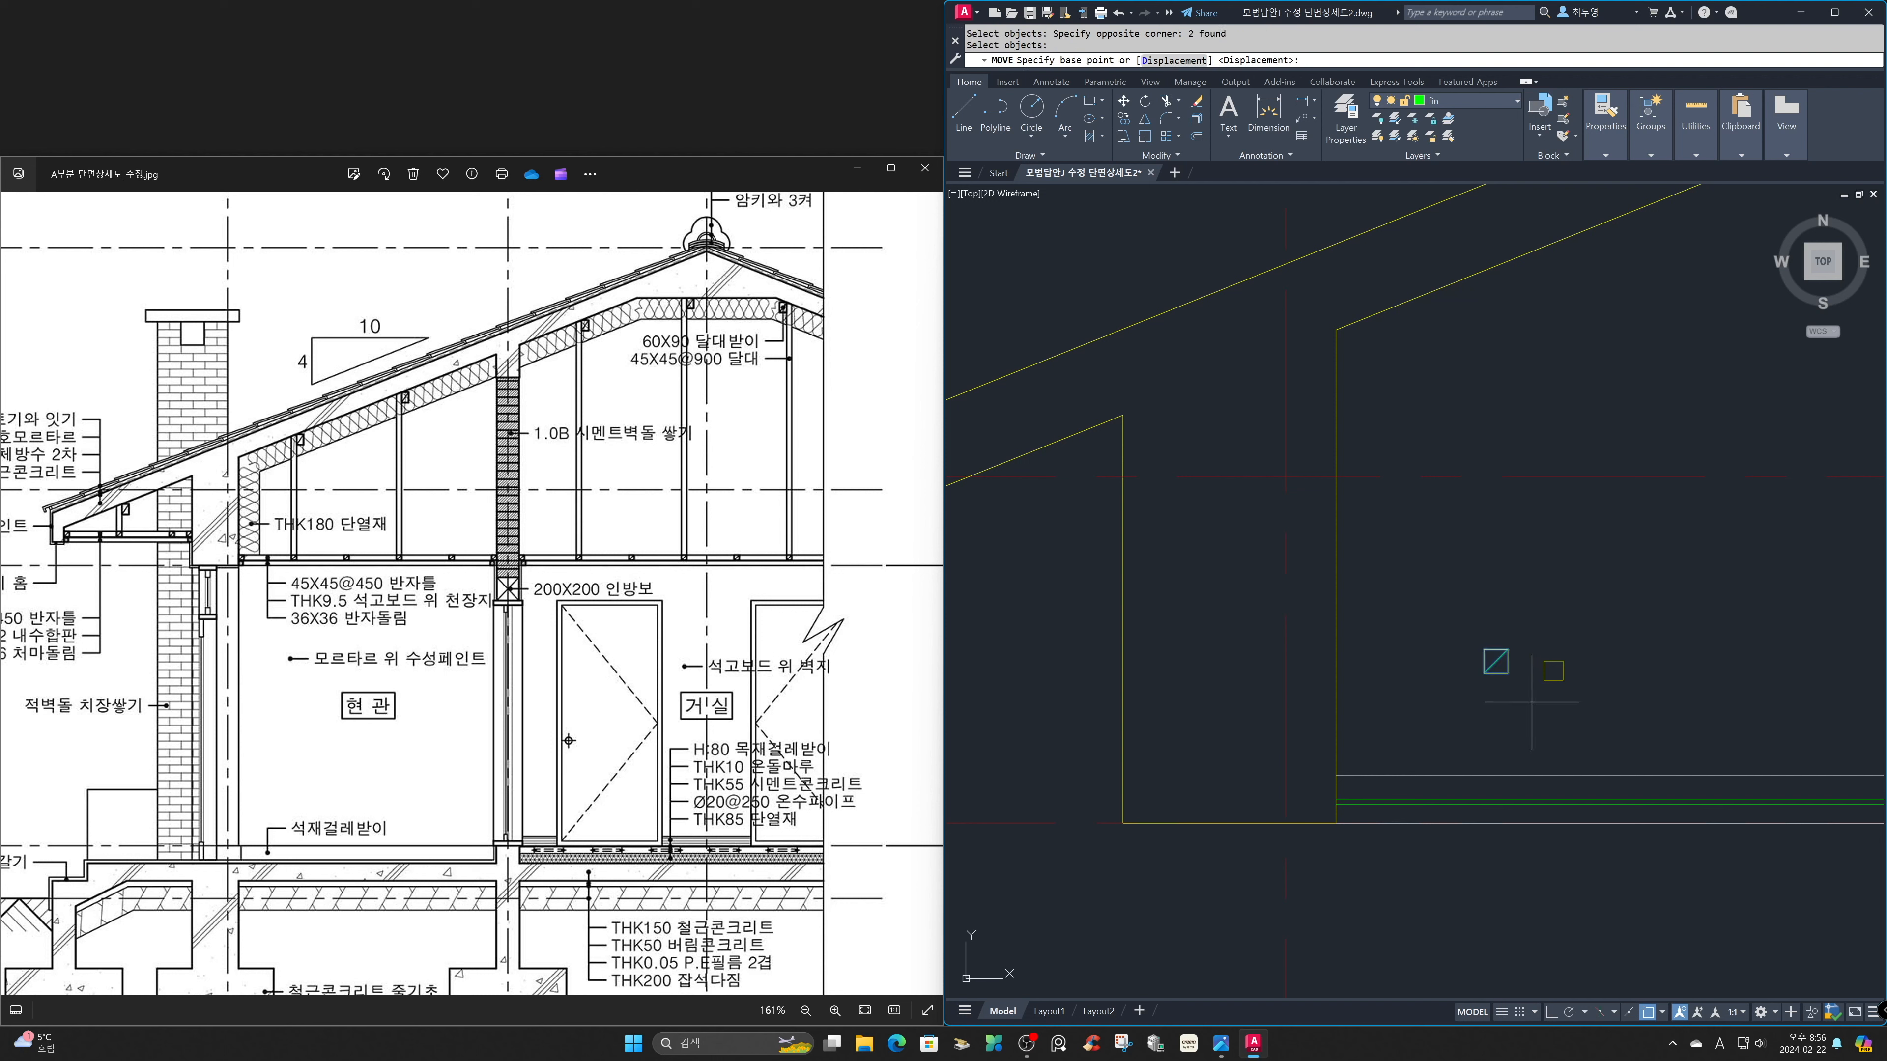
left_click(1485, 650)
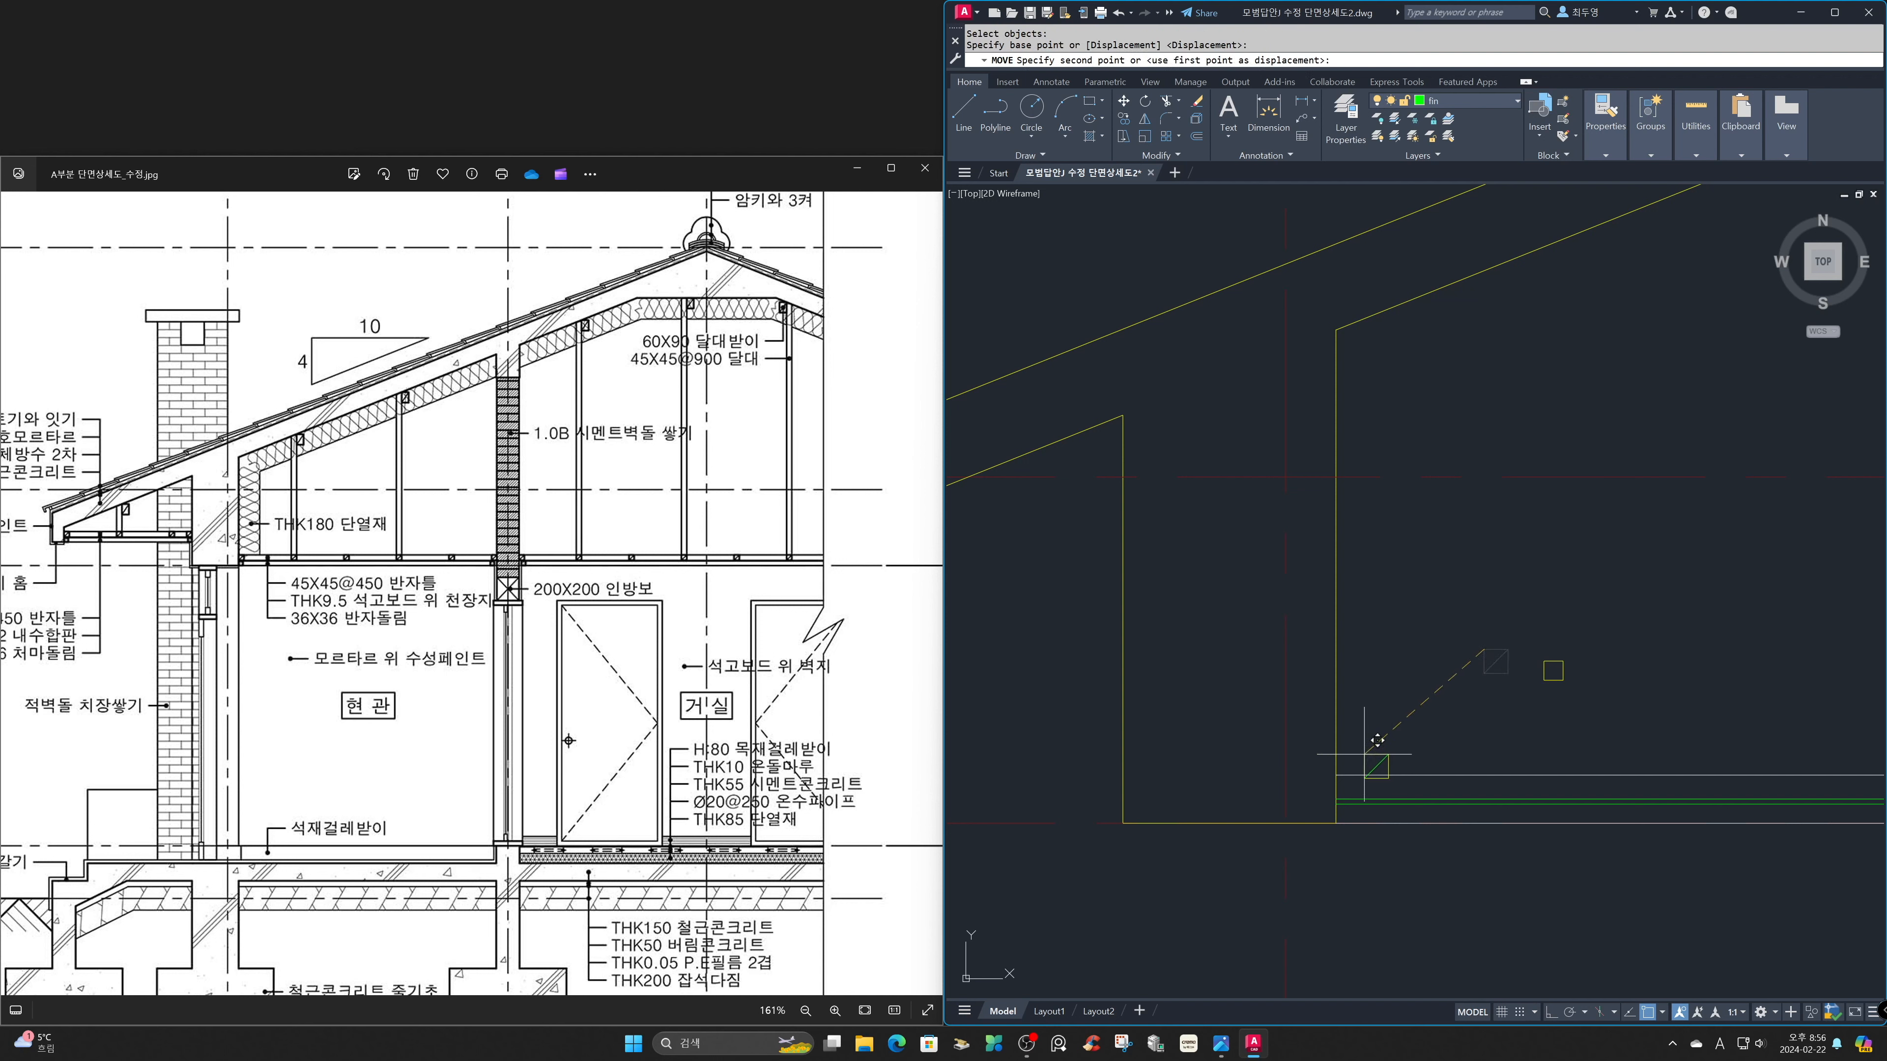
left_click(1336, 776)
Move the molding square by its lower-left corner to the lower inner corner of the exterior wall beam.
key("Return")
left_click(1504, 629)
left_click(1582, 691)
key("Return")
left_click(1544, 680)
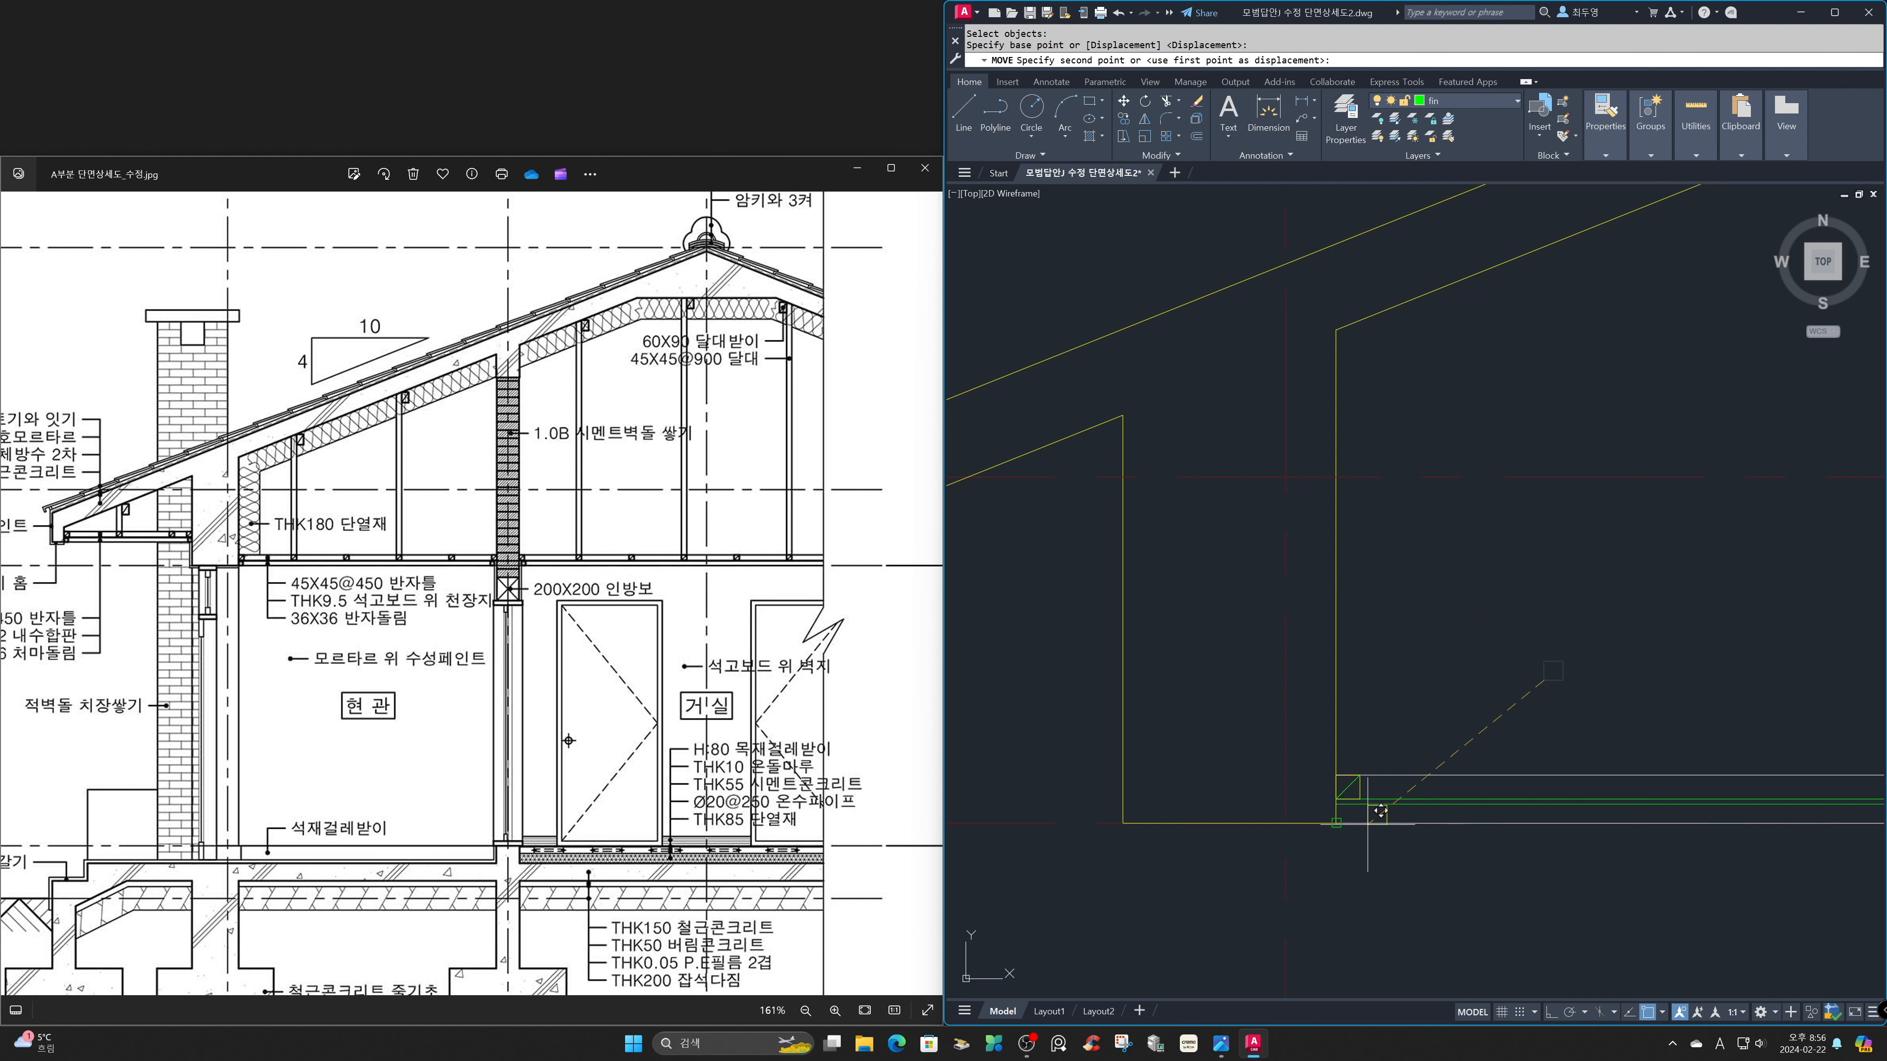
left_click(1335, 824)
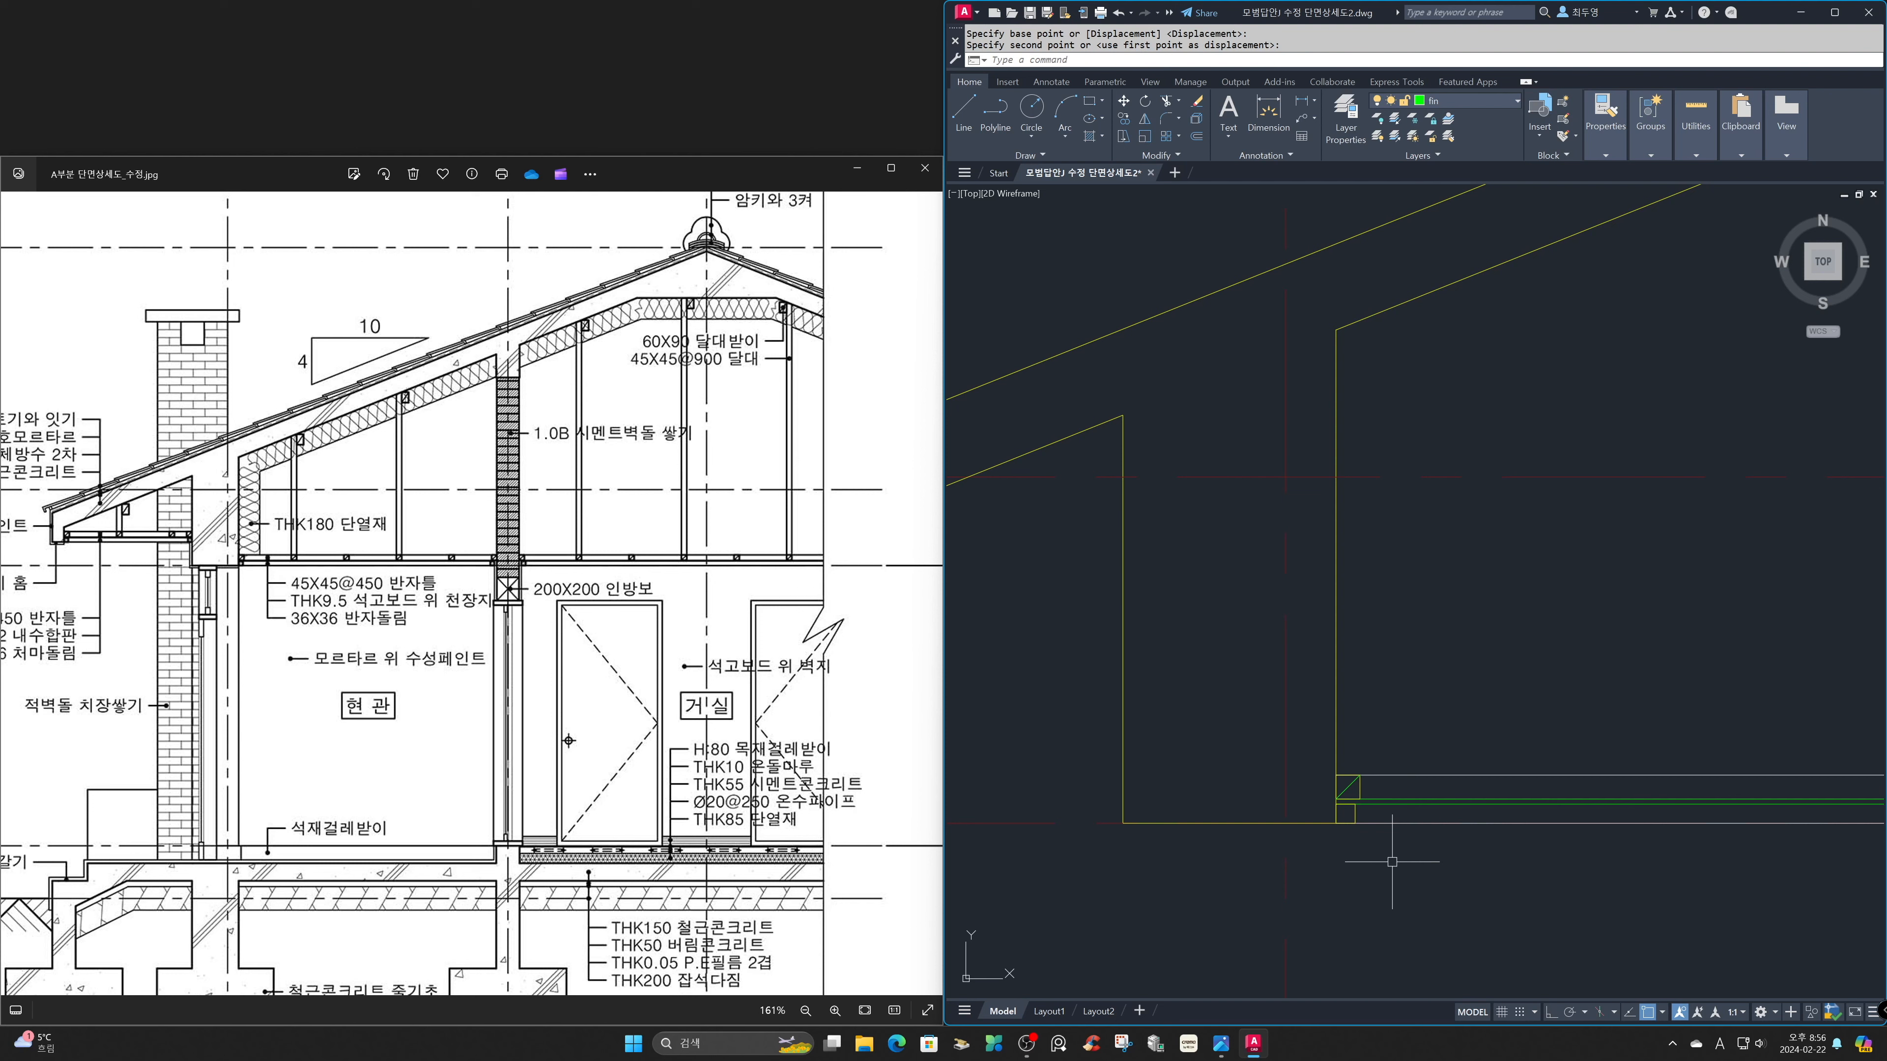
Trim the four ceiling lines where they cross the interior wall.
type("z")
key("Return")
type("p")
key("Return")
type("tr")
key("Return")
key("Return")
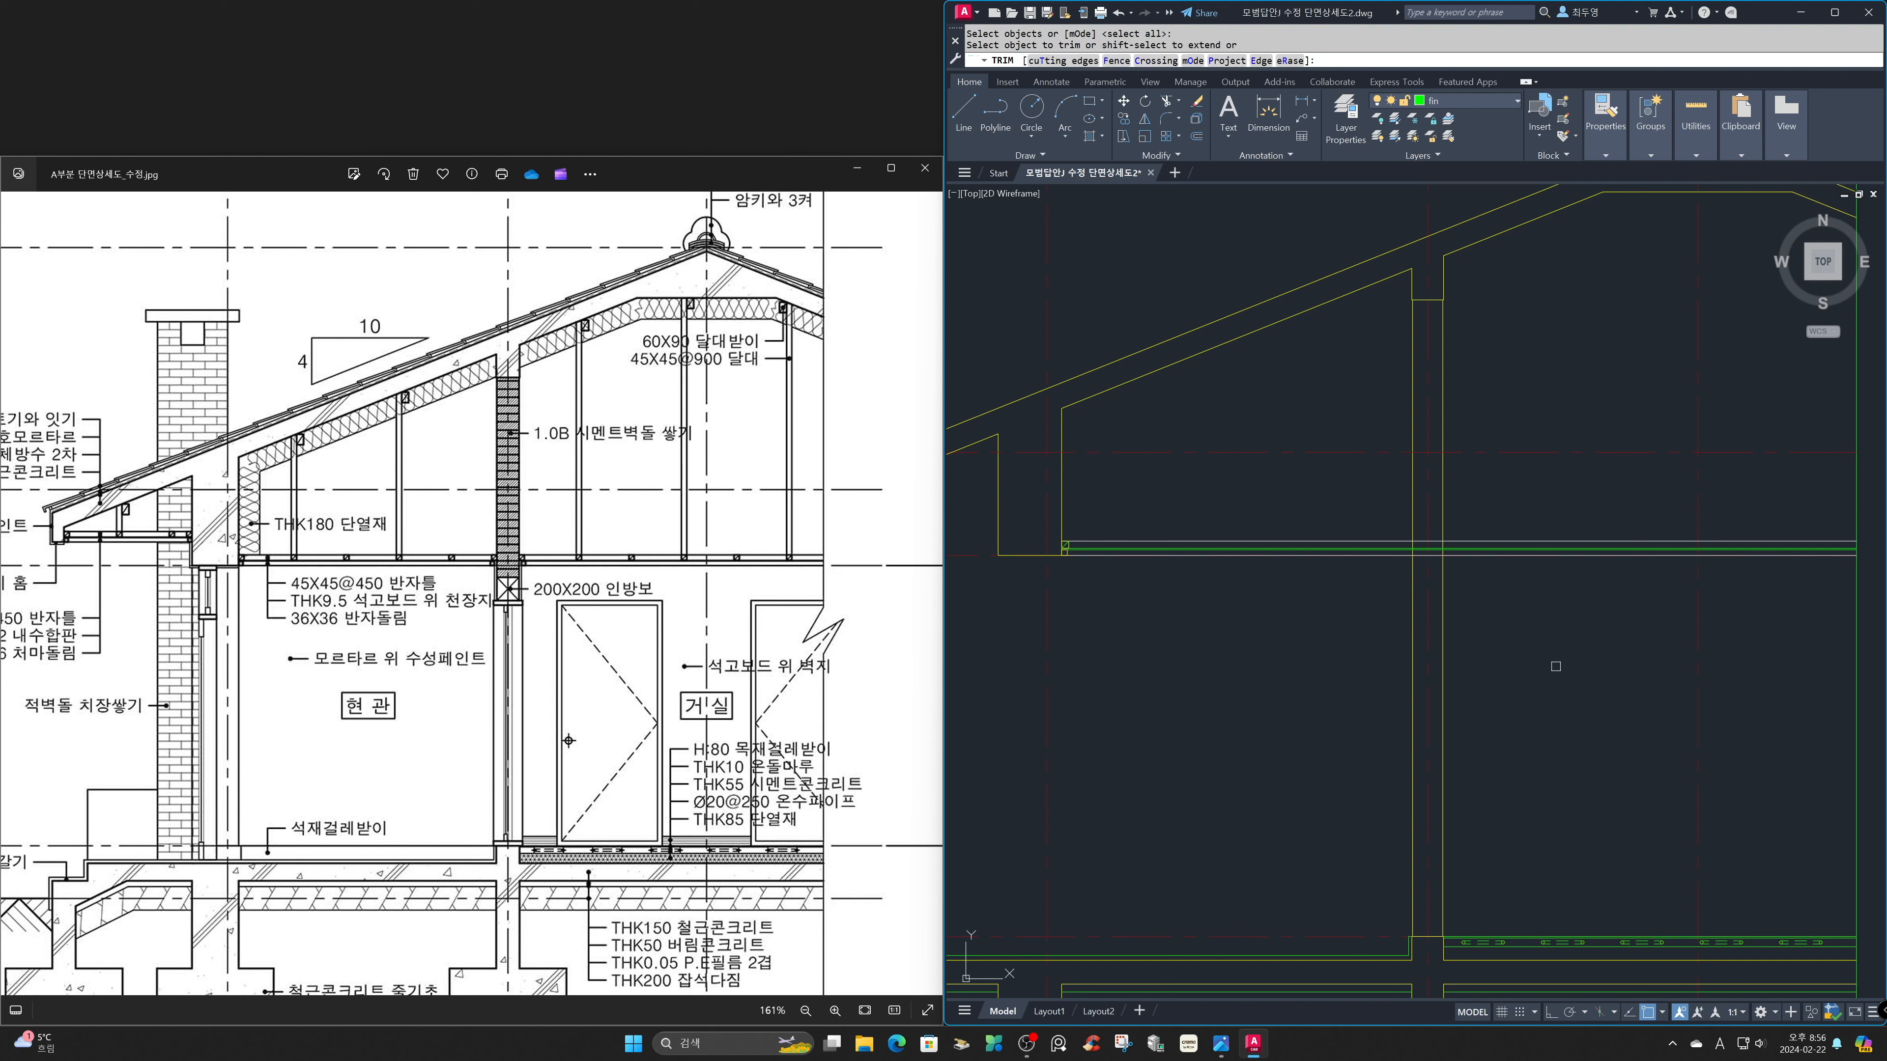
left_click(1427, 549)
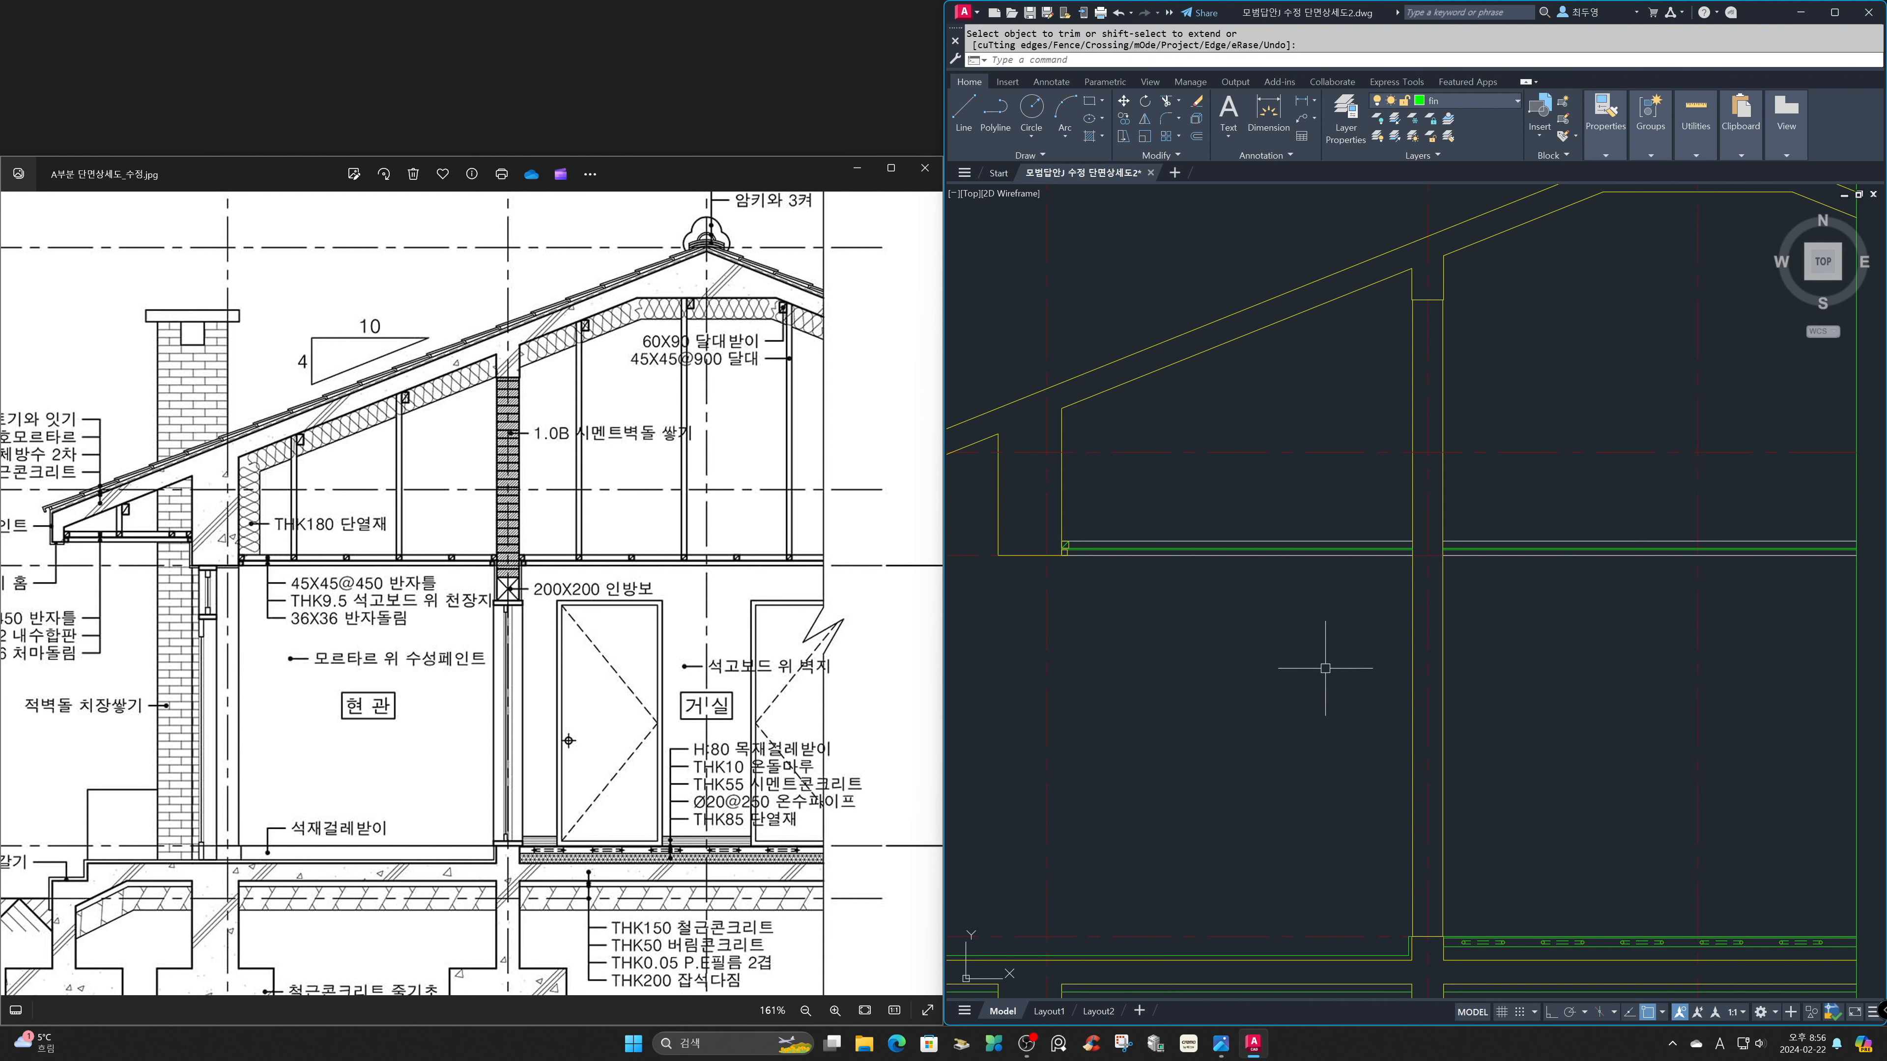
type("z")
key("Return")
type("P")
key("Return")
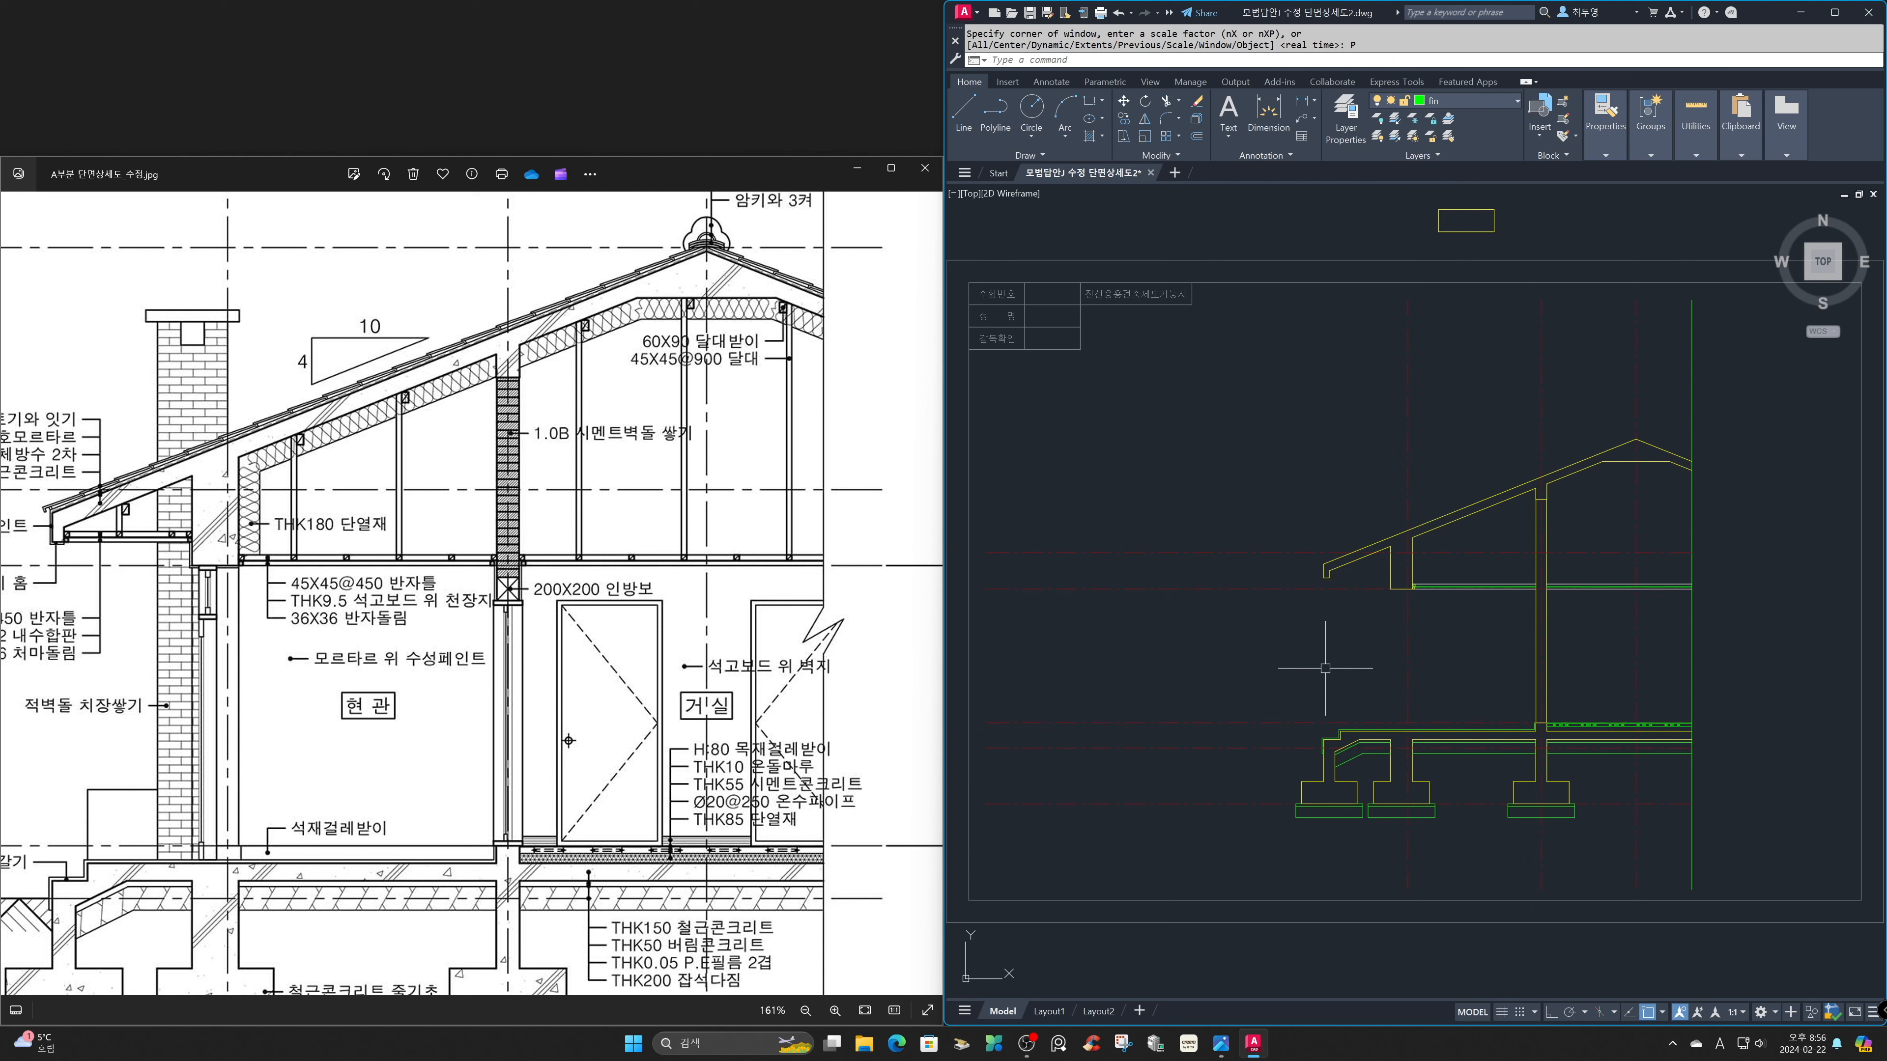
Copy the ceiling lines with the joist and molding squares from the exterior beam's lower inner corner to the eave fascia's lower inner corner.
type("z")
key("Return")
left_click(1315, 493)
left_click(1433, 603)
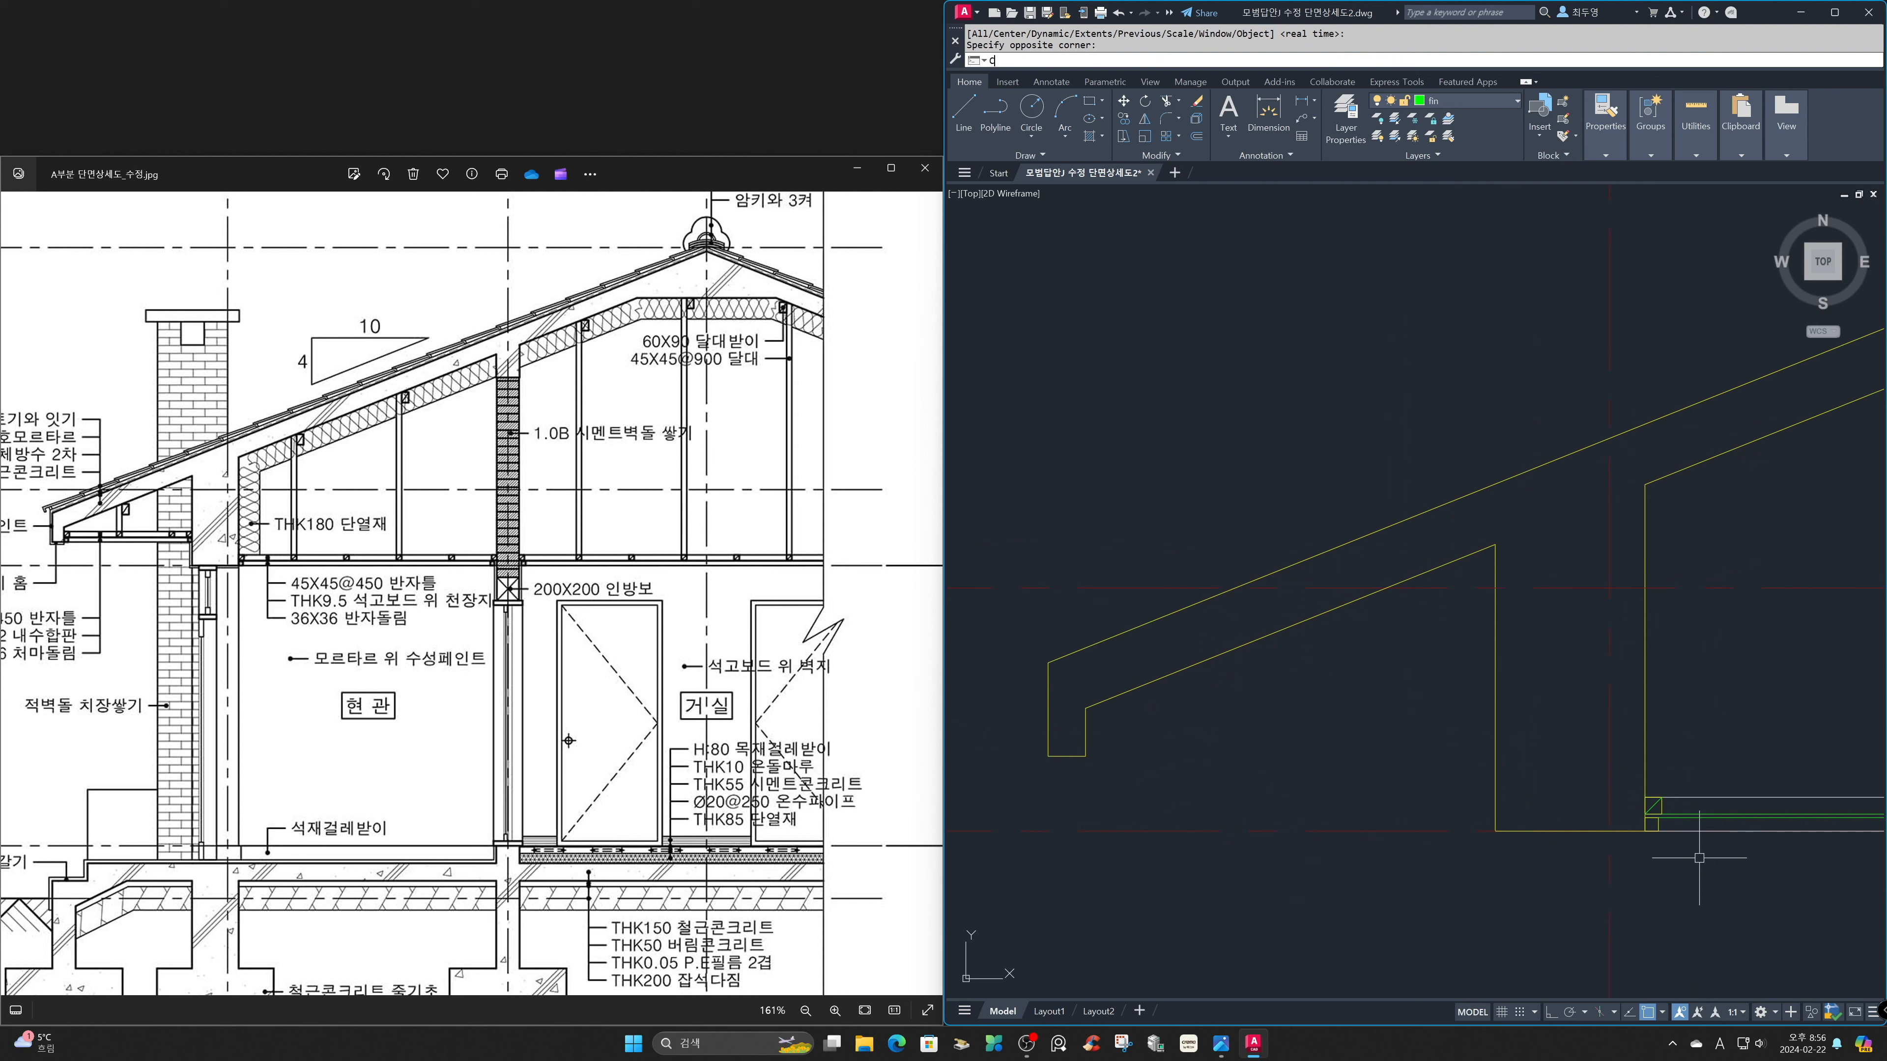
key("Return")
left_click(1736, 886)
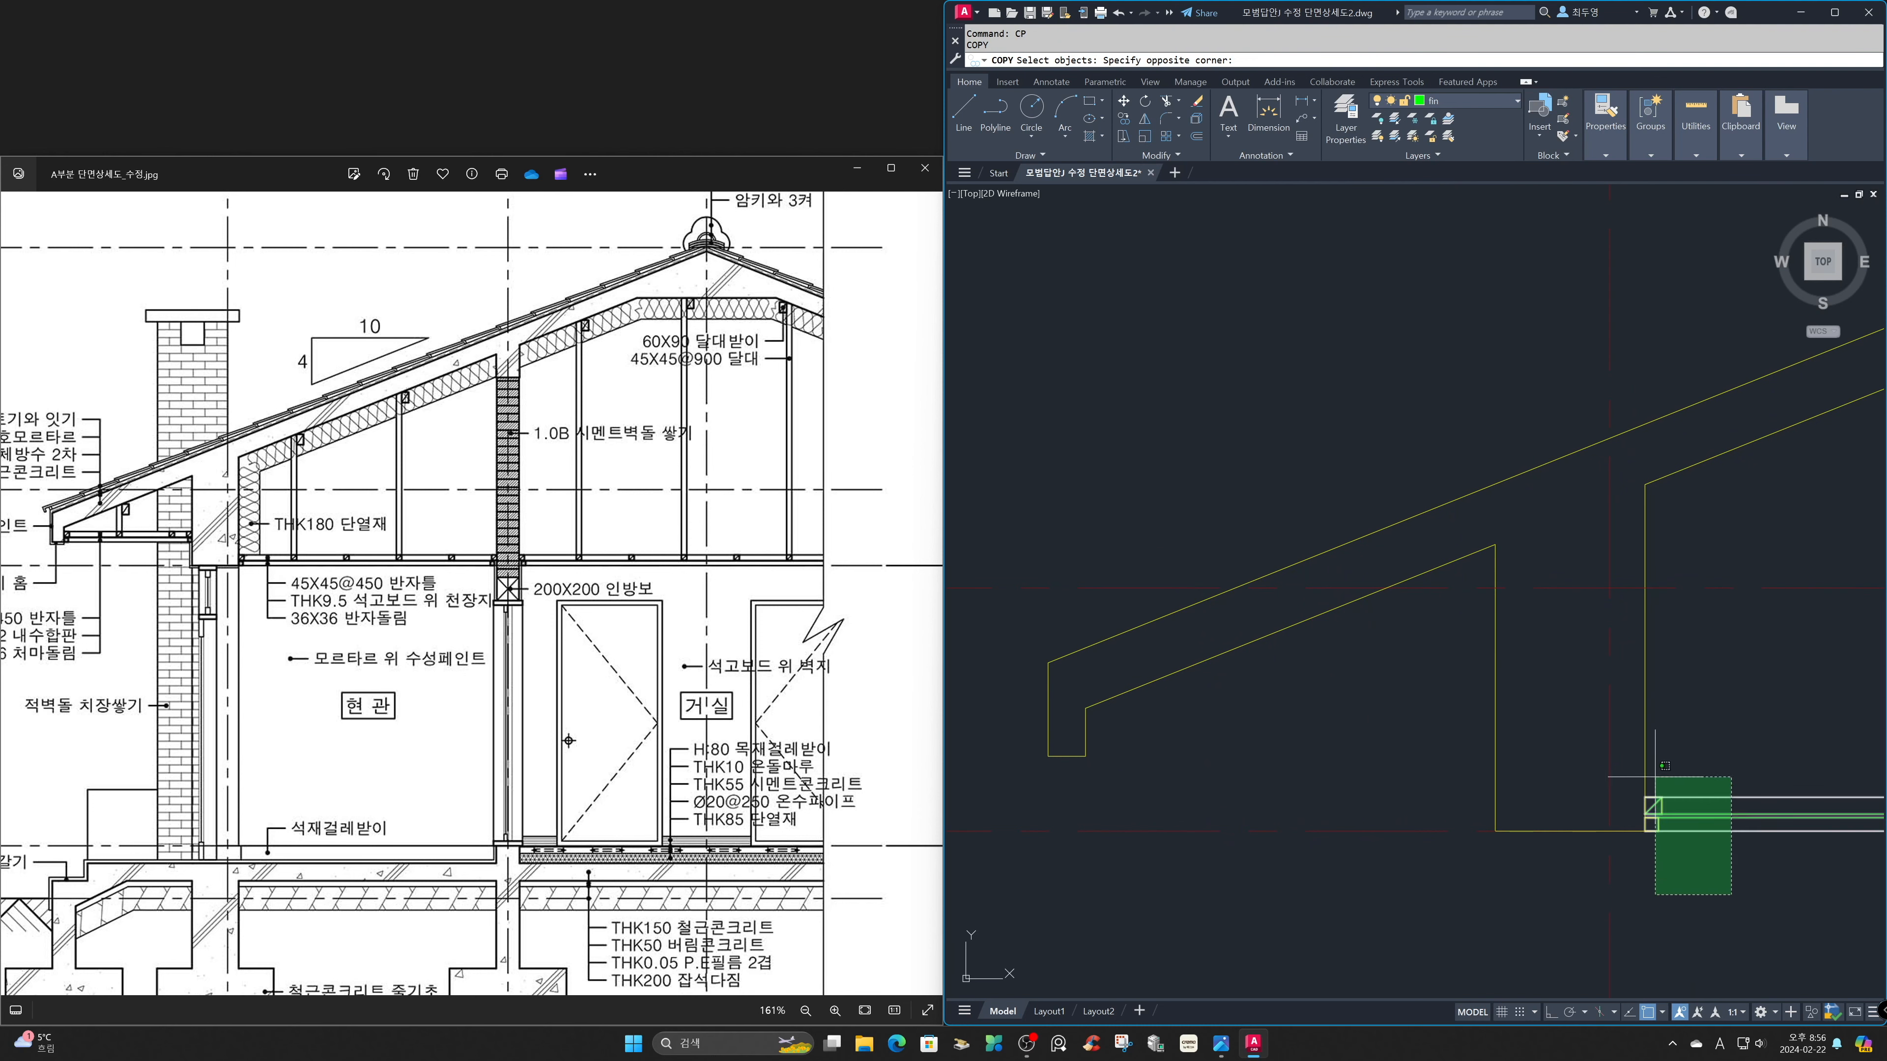
left_click(1609, 730)
key("Return")
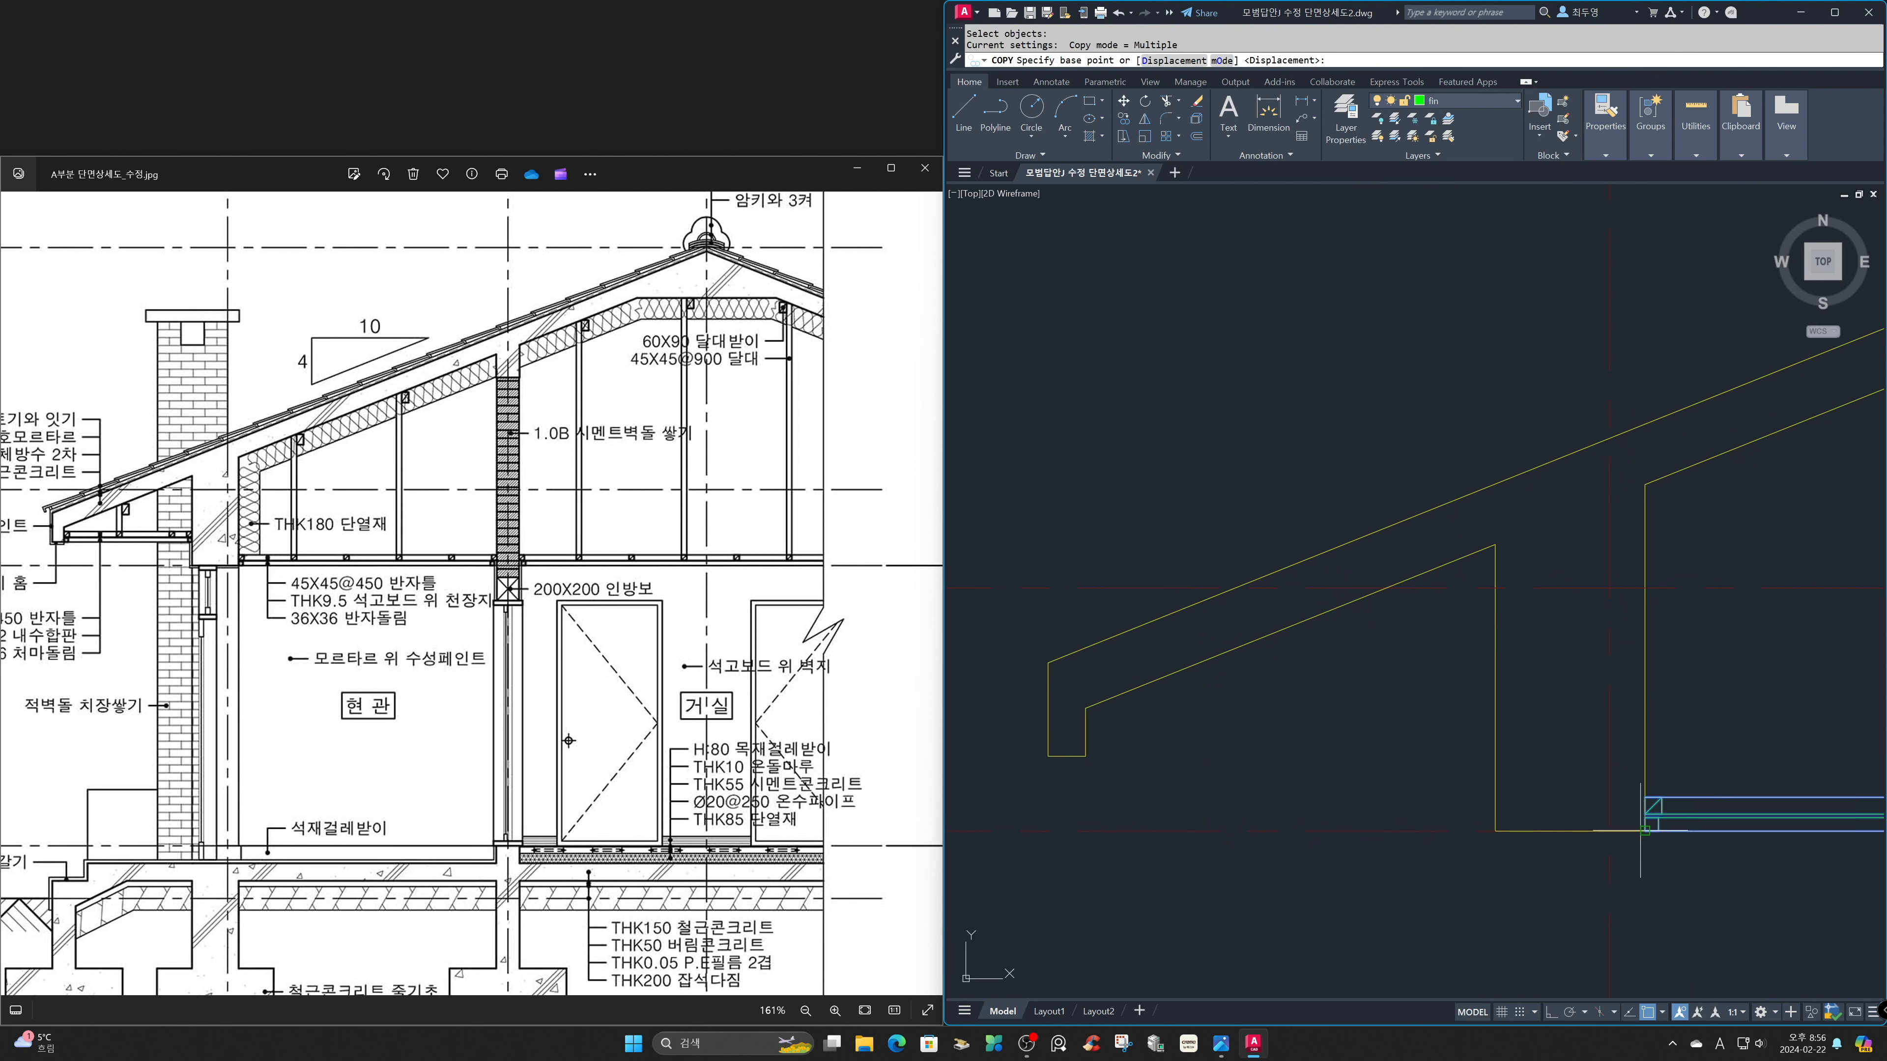
left_click(1644, 830)
left_click(1099, 753)
key("Return")
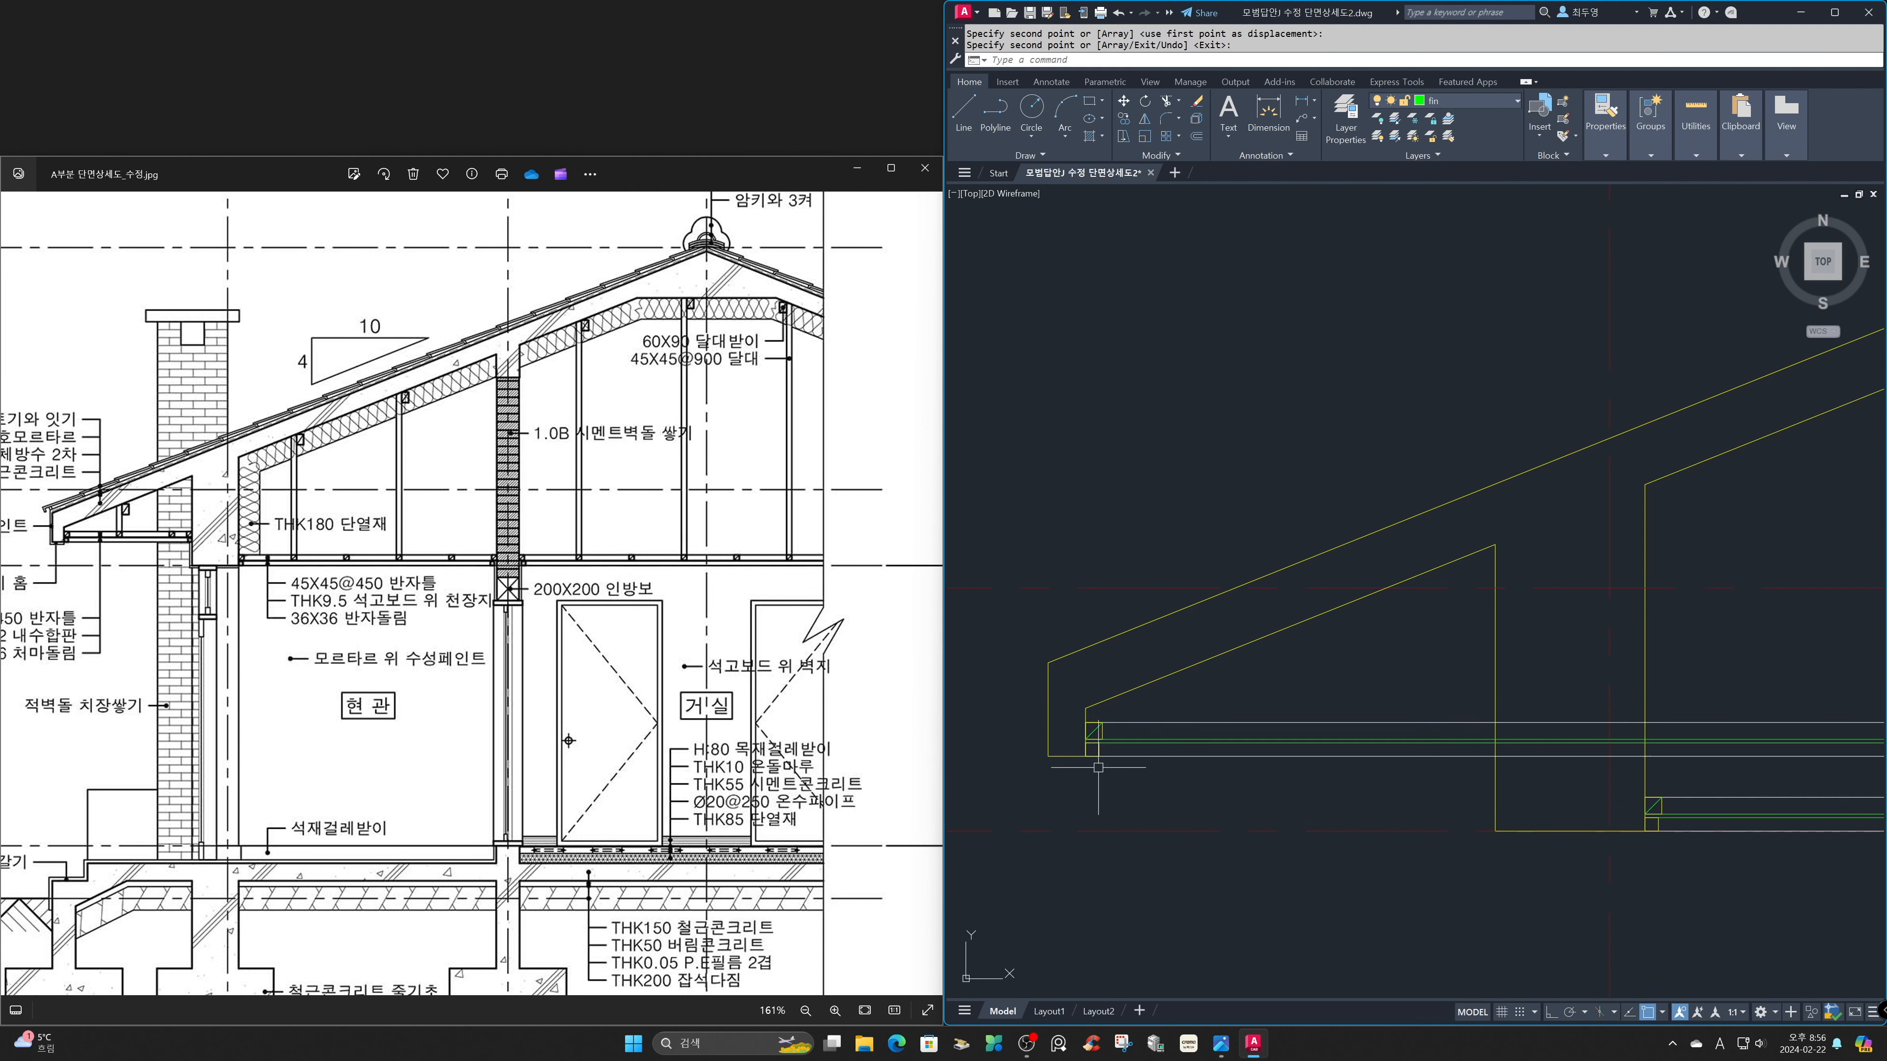
Trim the copied eave ceiling lines where they pass the outer face of the exterior wall beam.
type("tr")
key("Return")
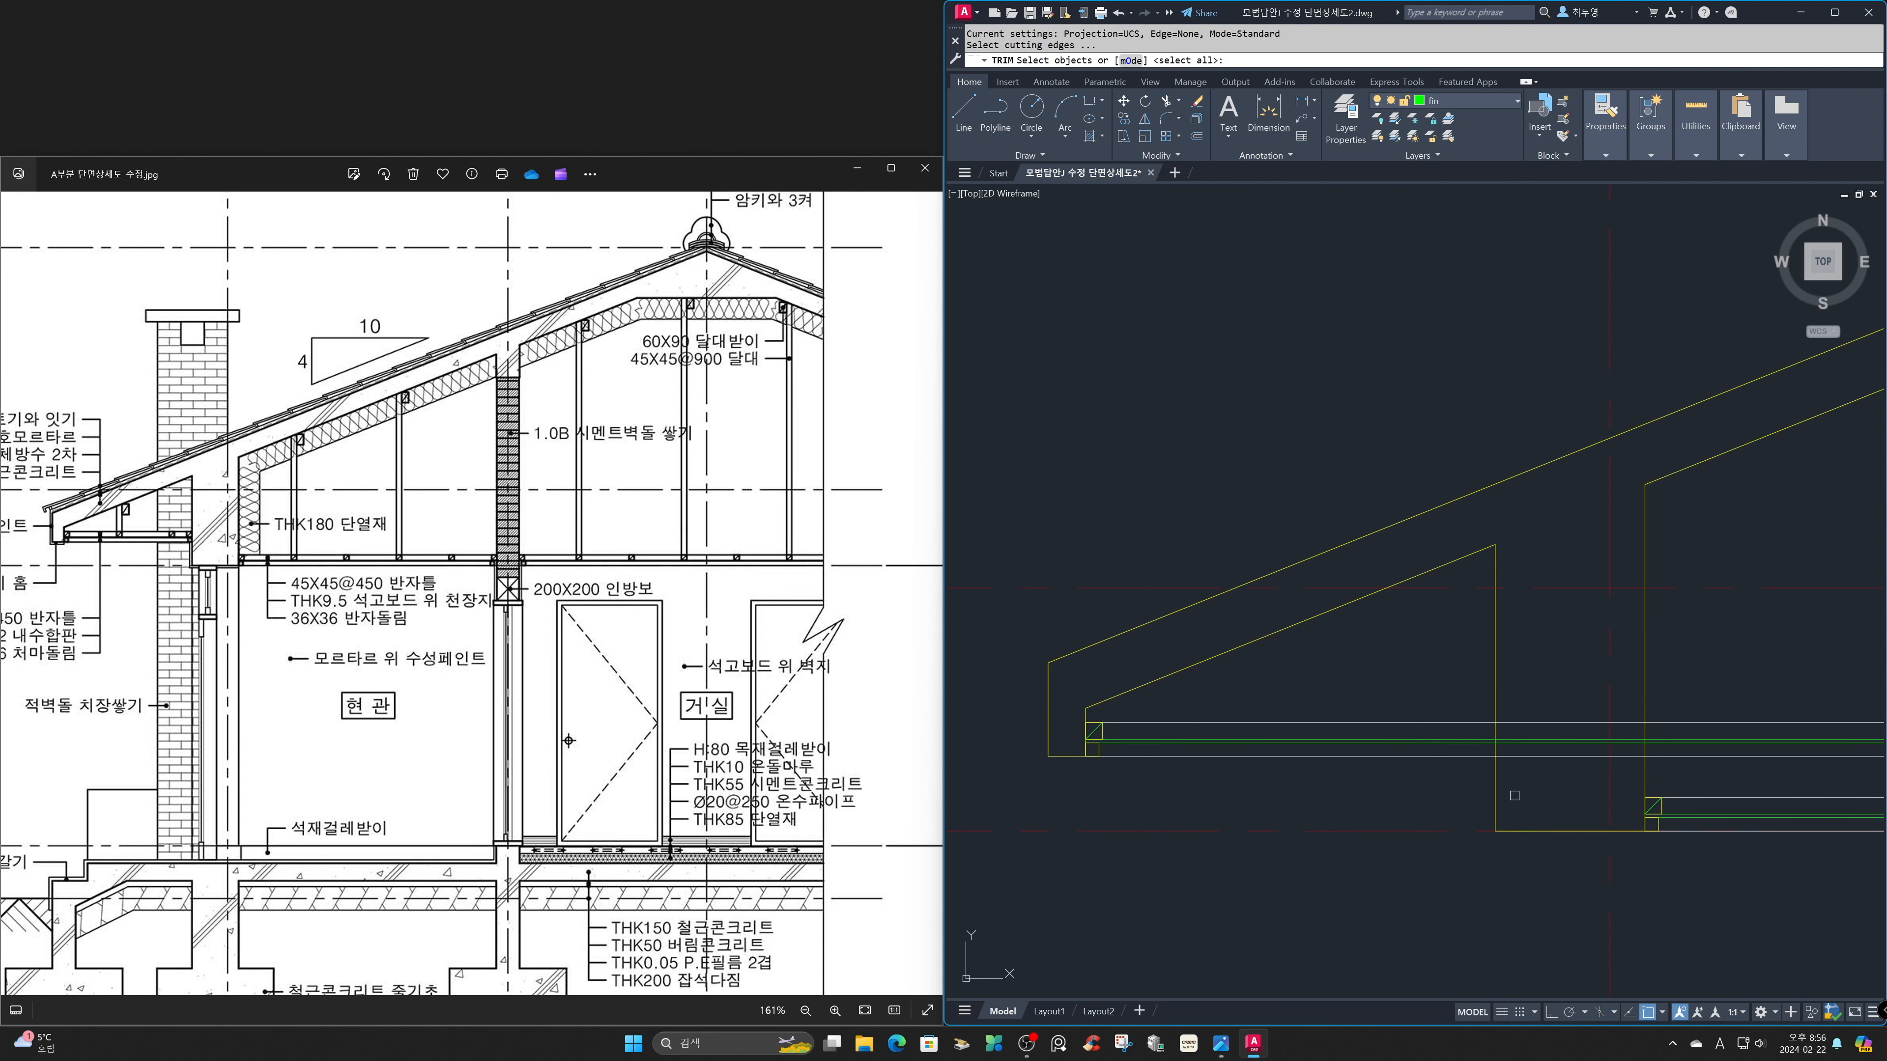
key("Return")
left_click(1527, 787)
left_click(1515, 710)
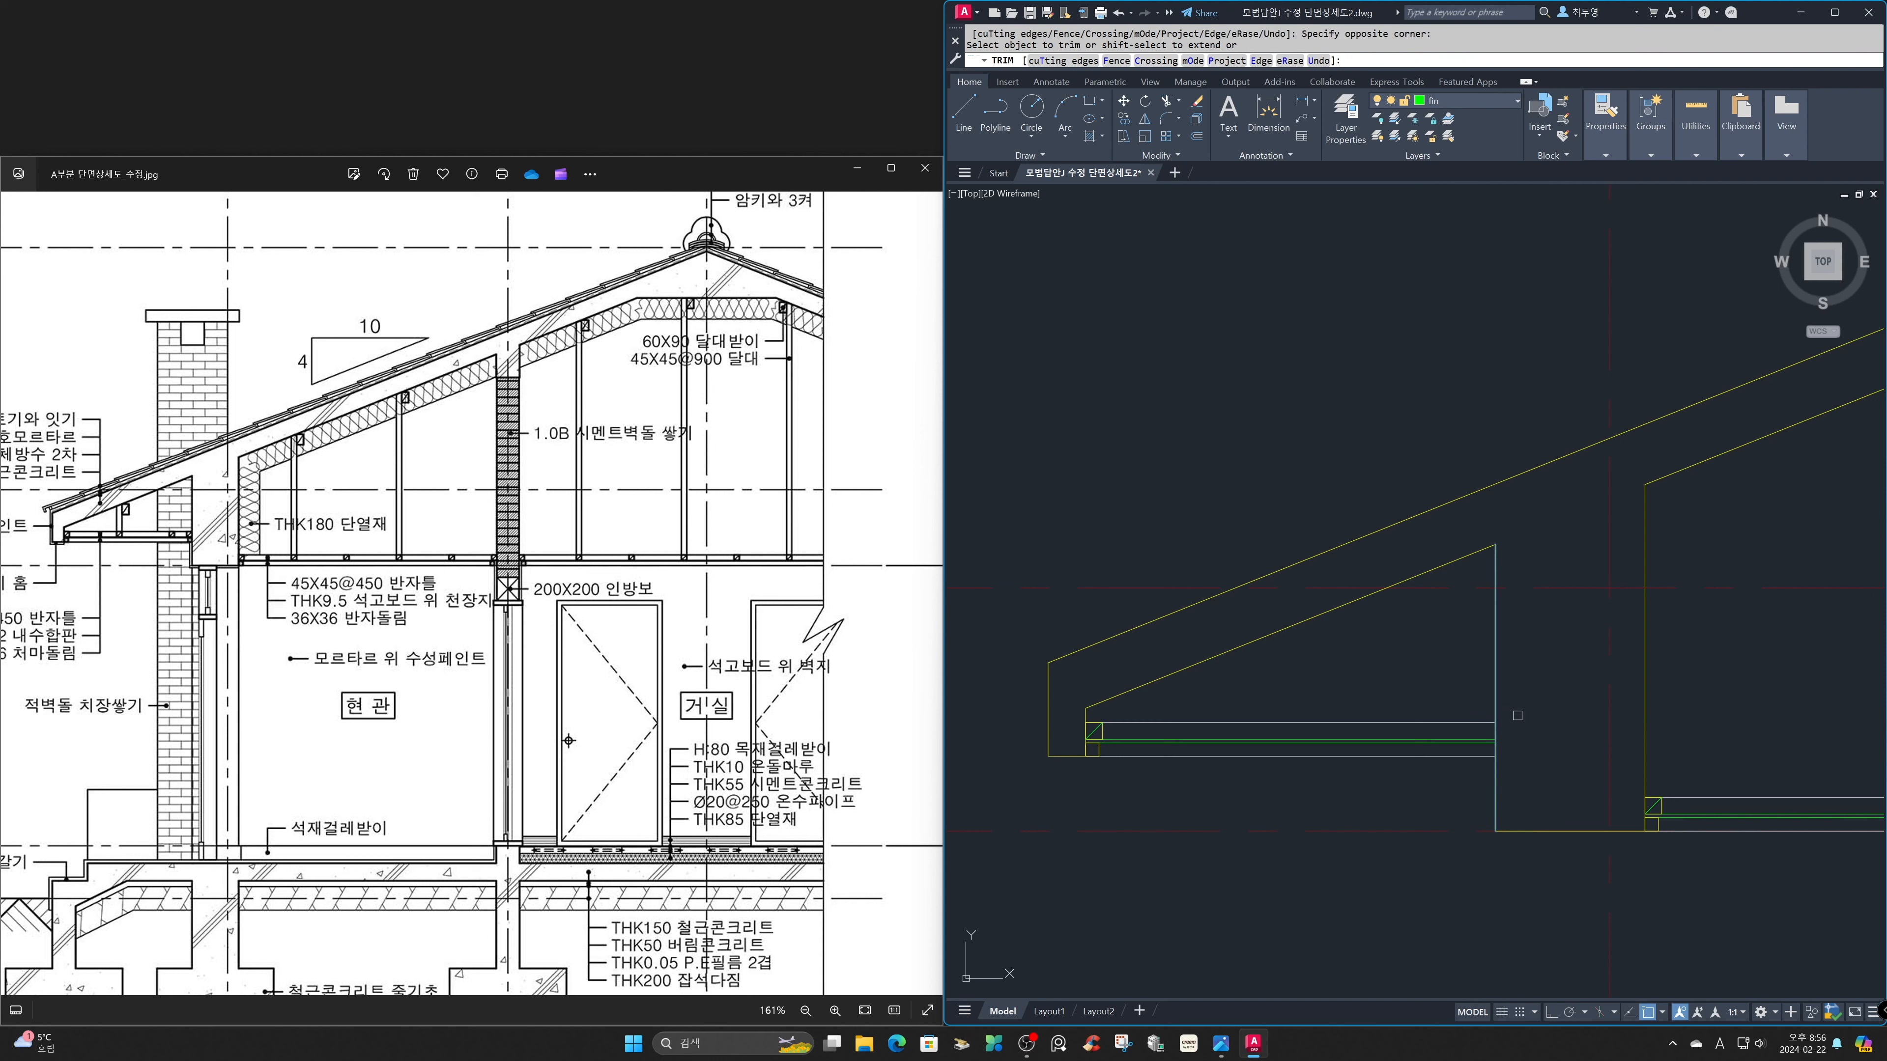
key("Return")
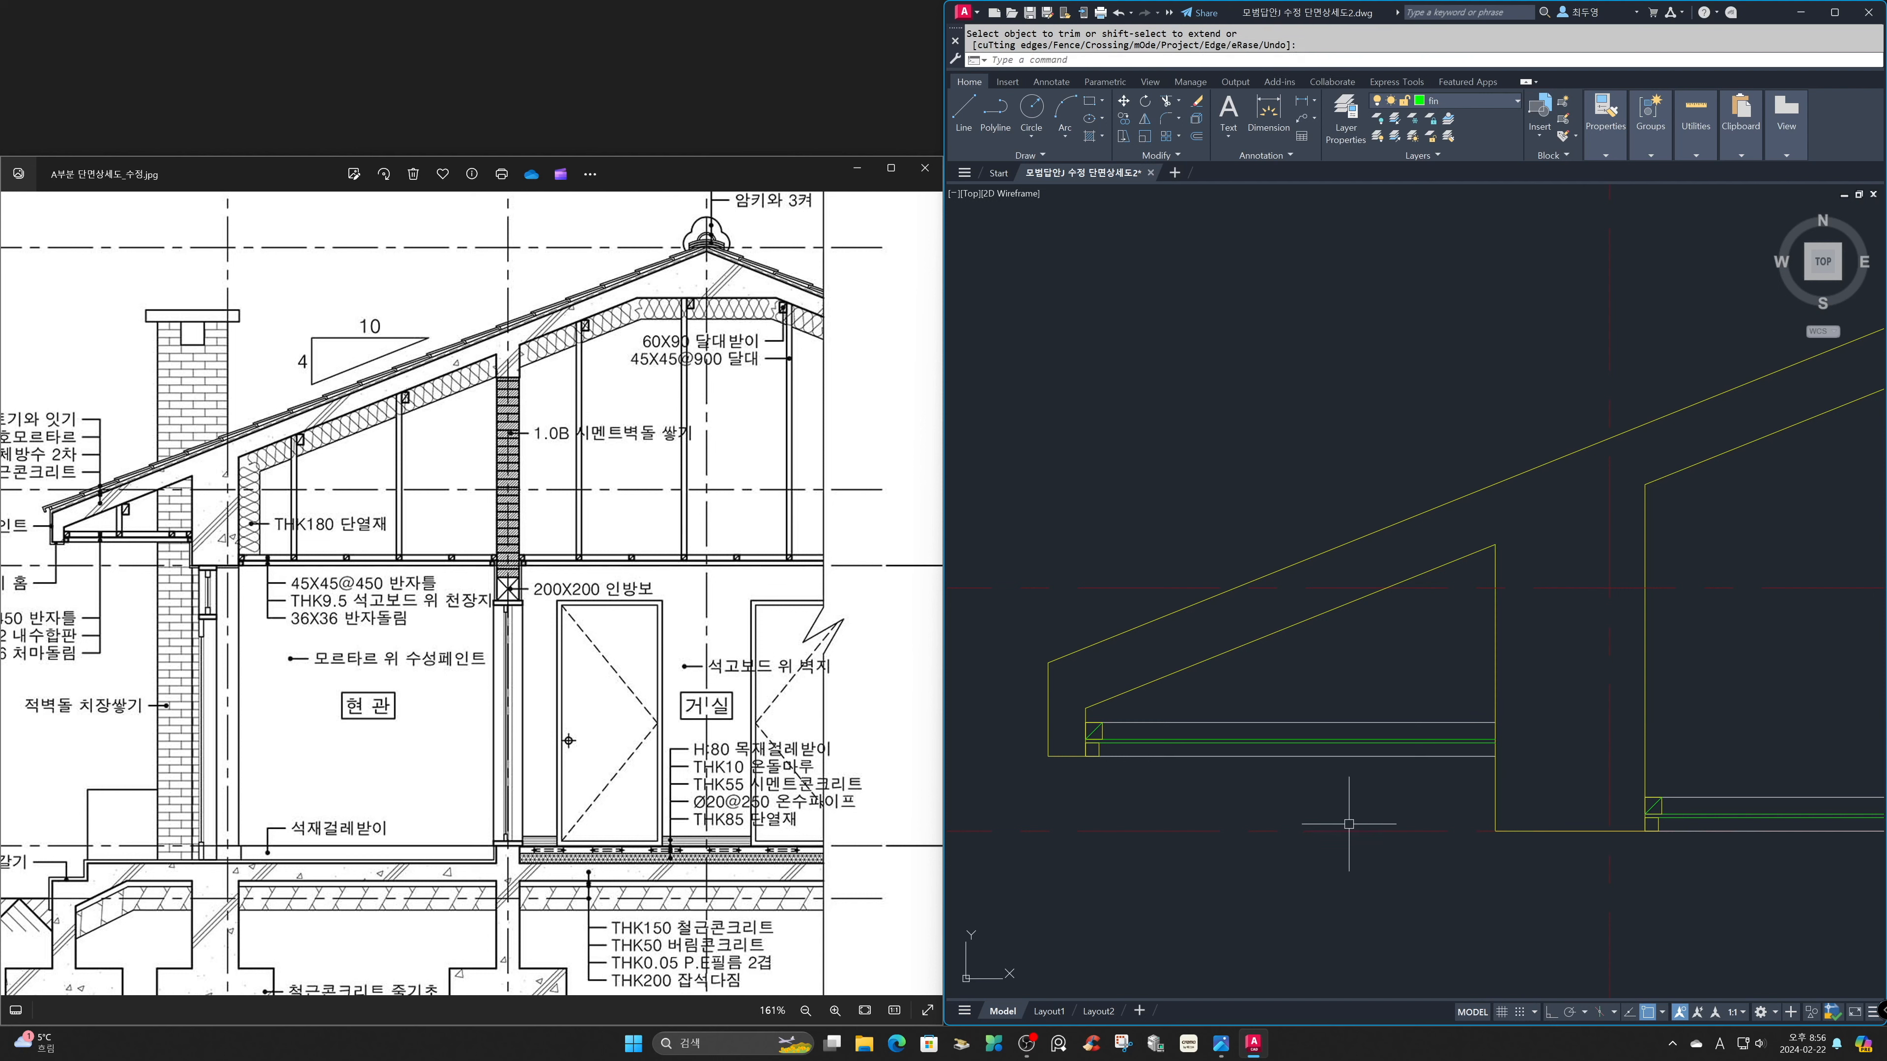
Array the eave joist square and its diagonal along the top eave ceiling line as a path array with 450 spacing.
type("AR")
key("Return")
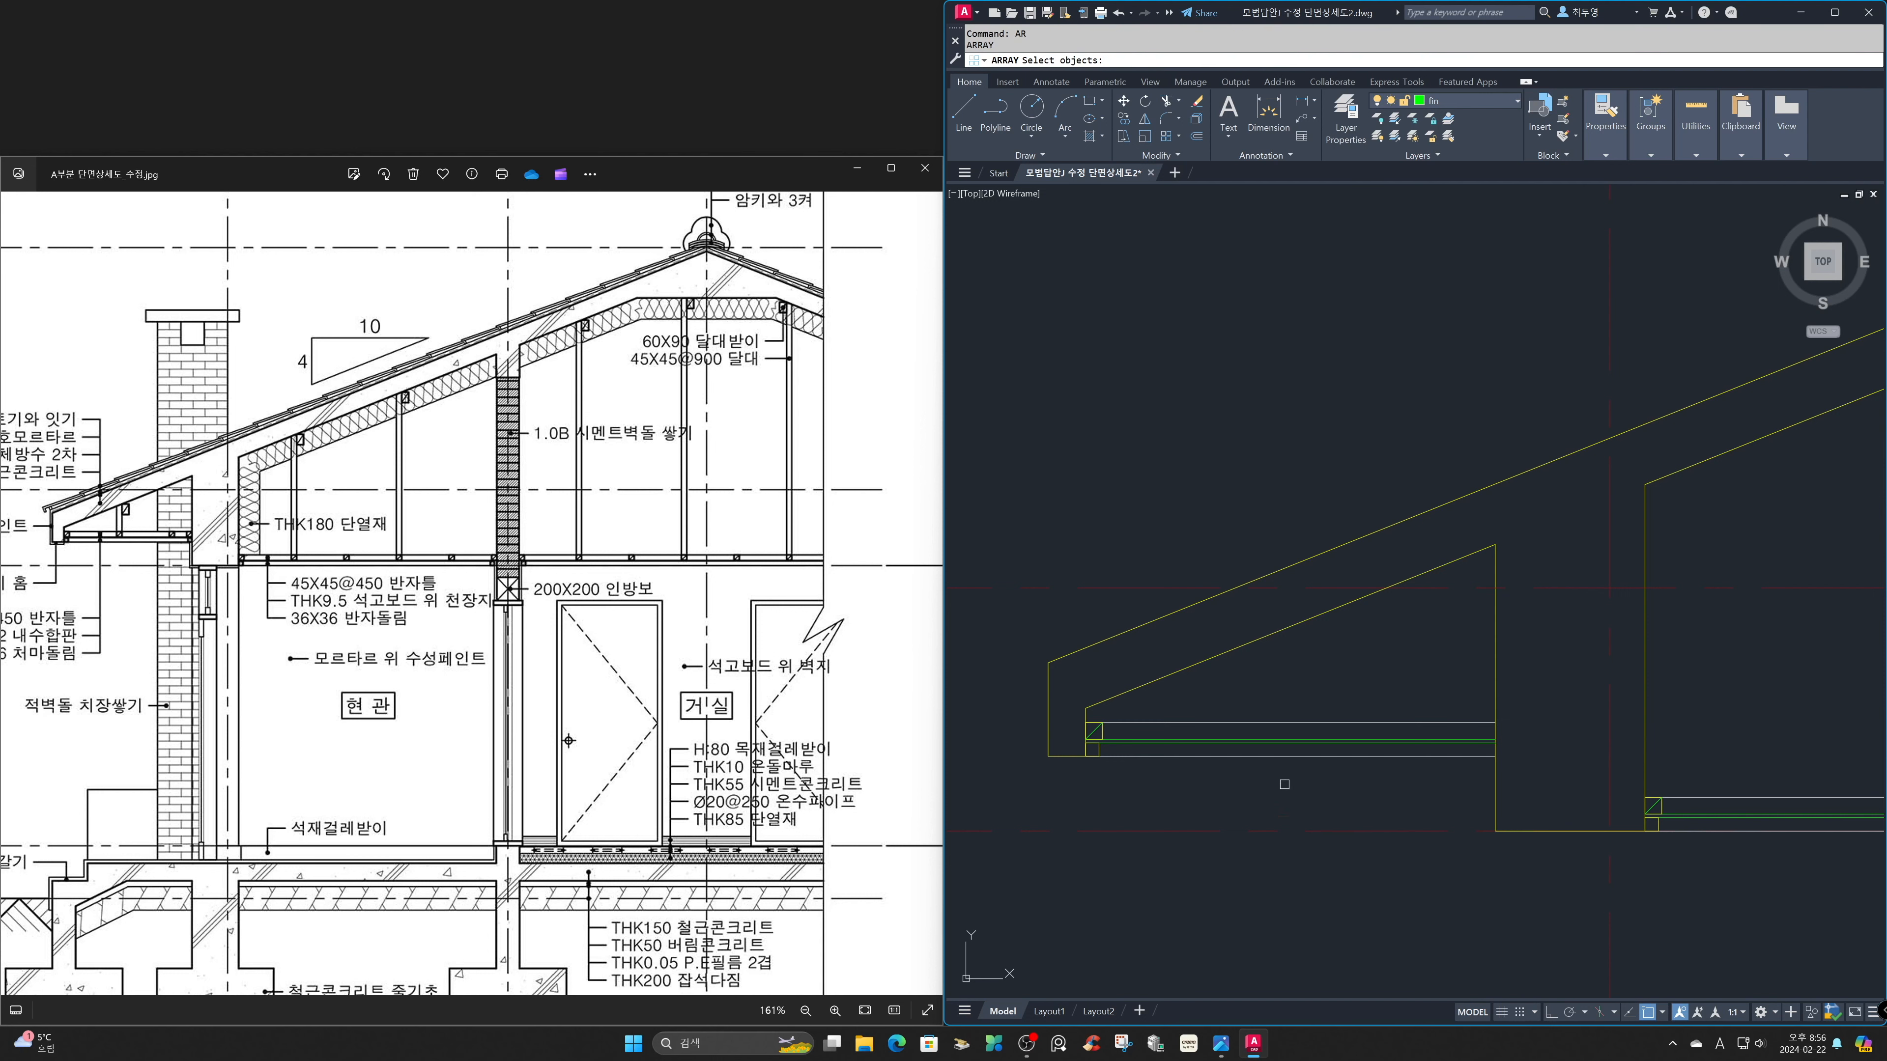
left_click(1119, 731)
left_click(1088, 728)
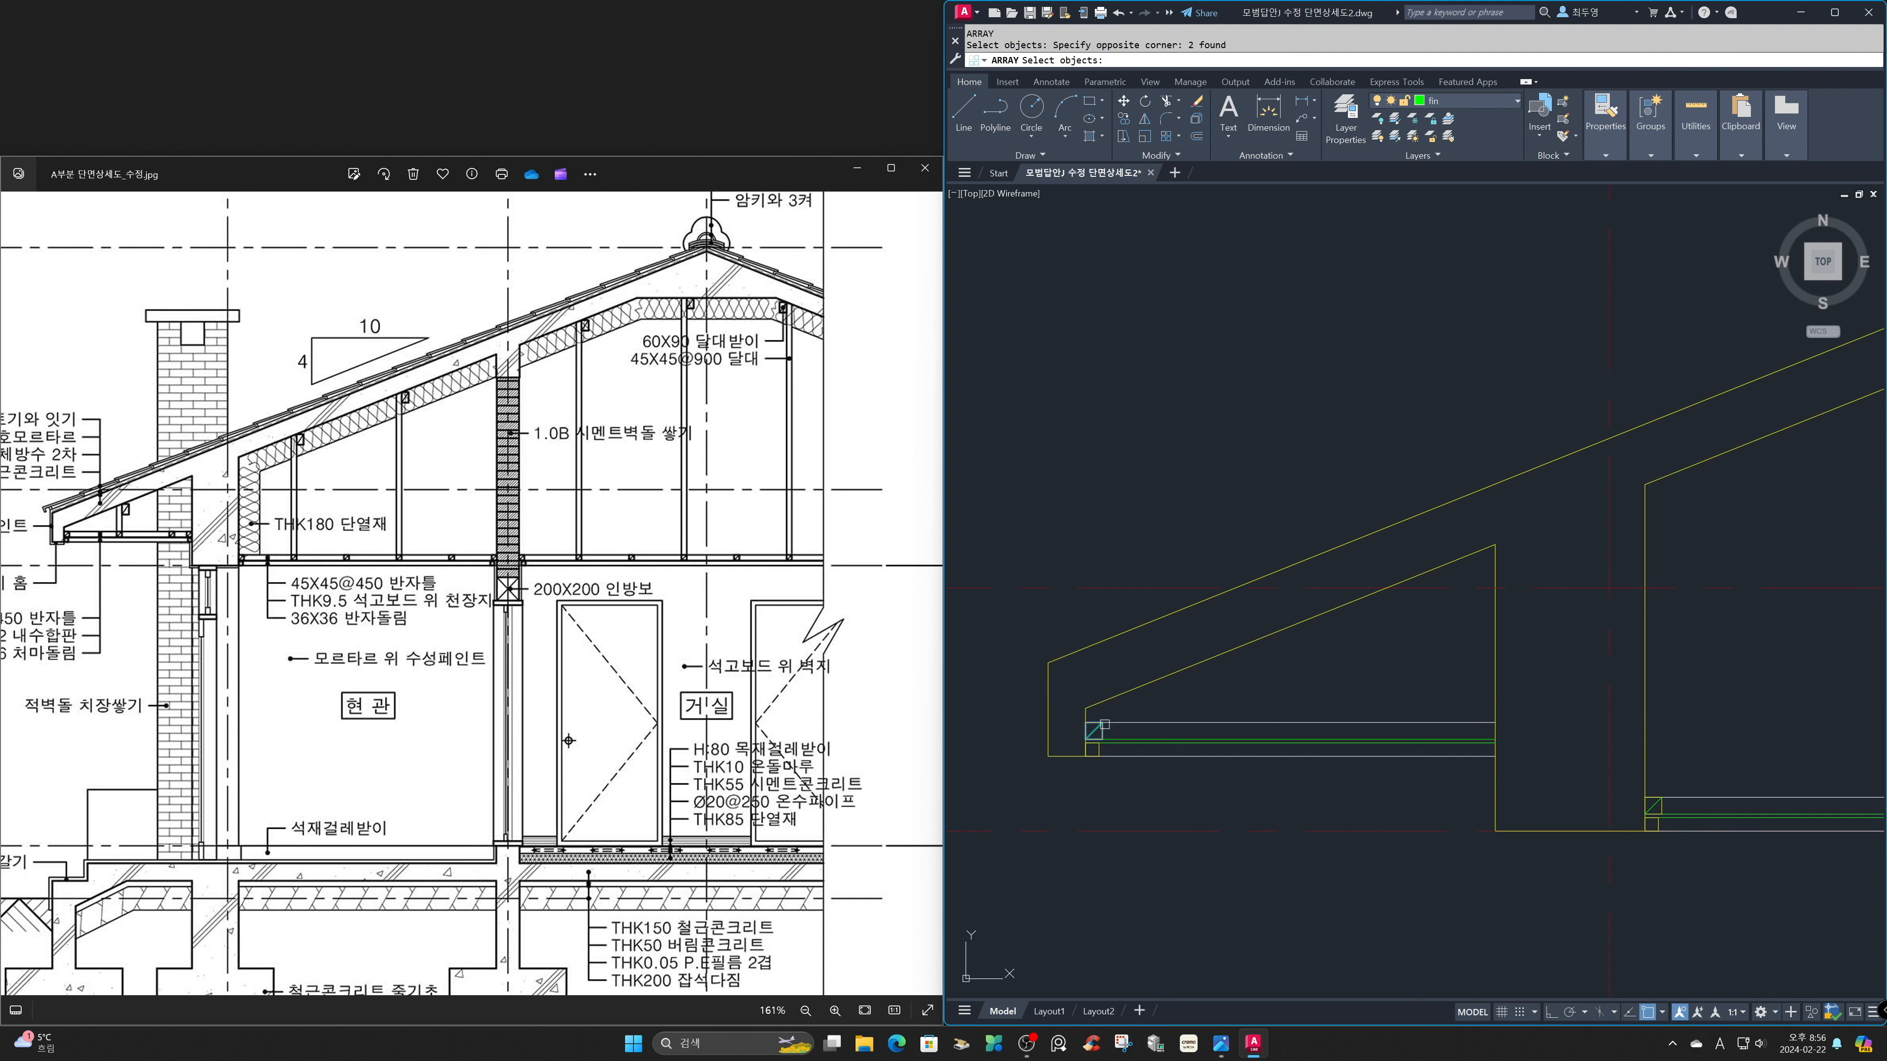
key("Return")
key("Return")
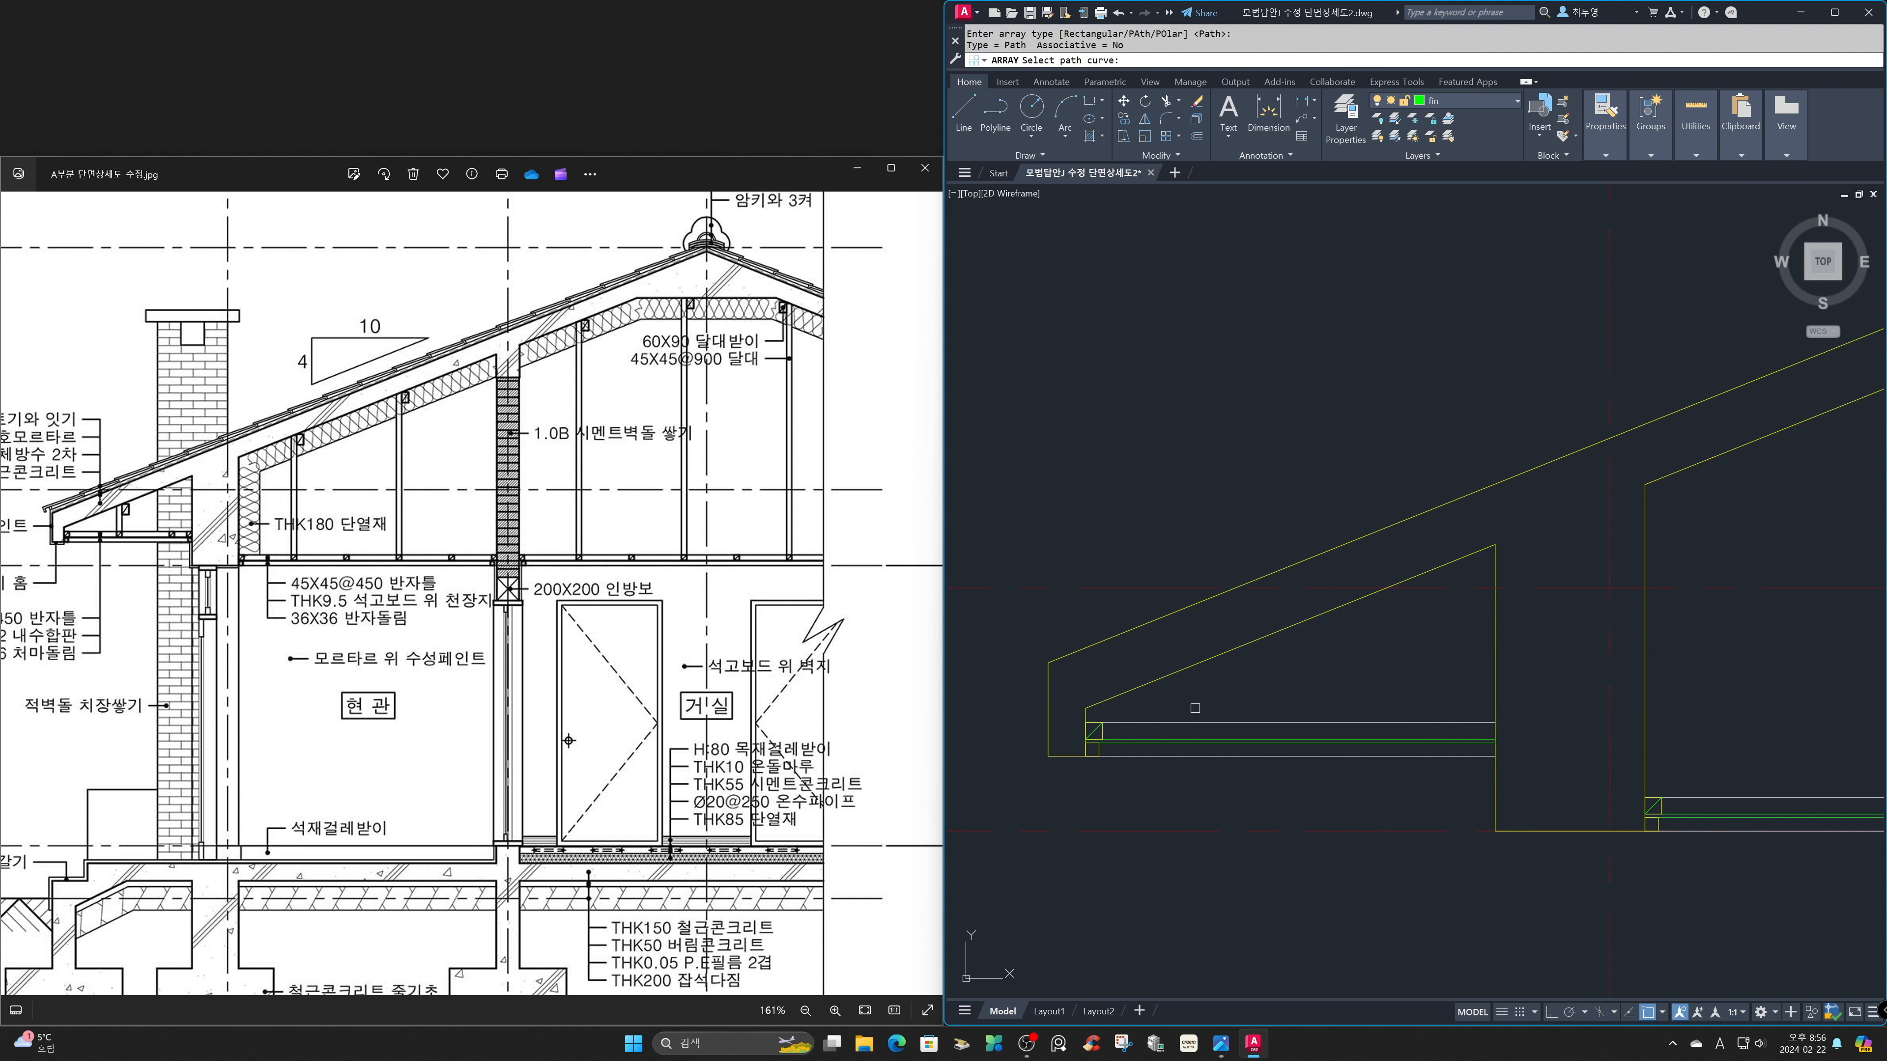
left_click(1192, 722)
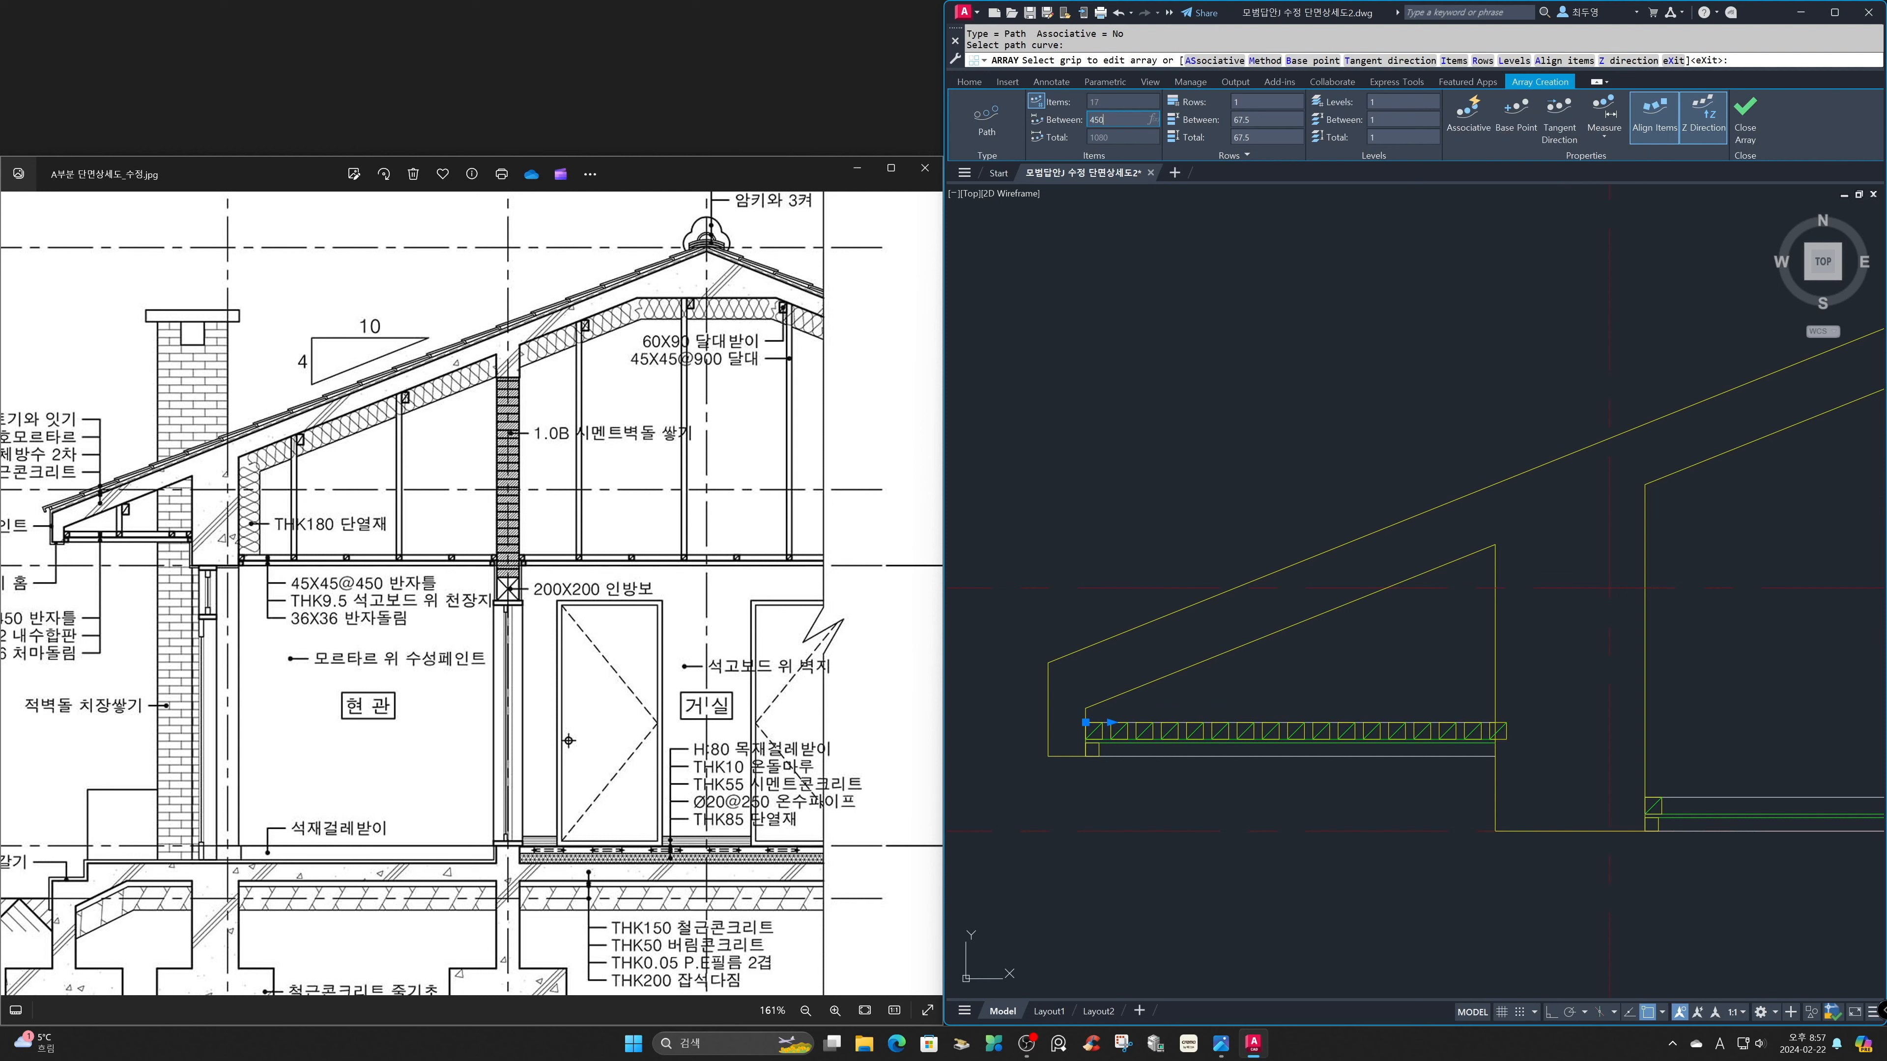
key("Return")
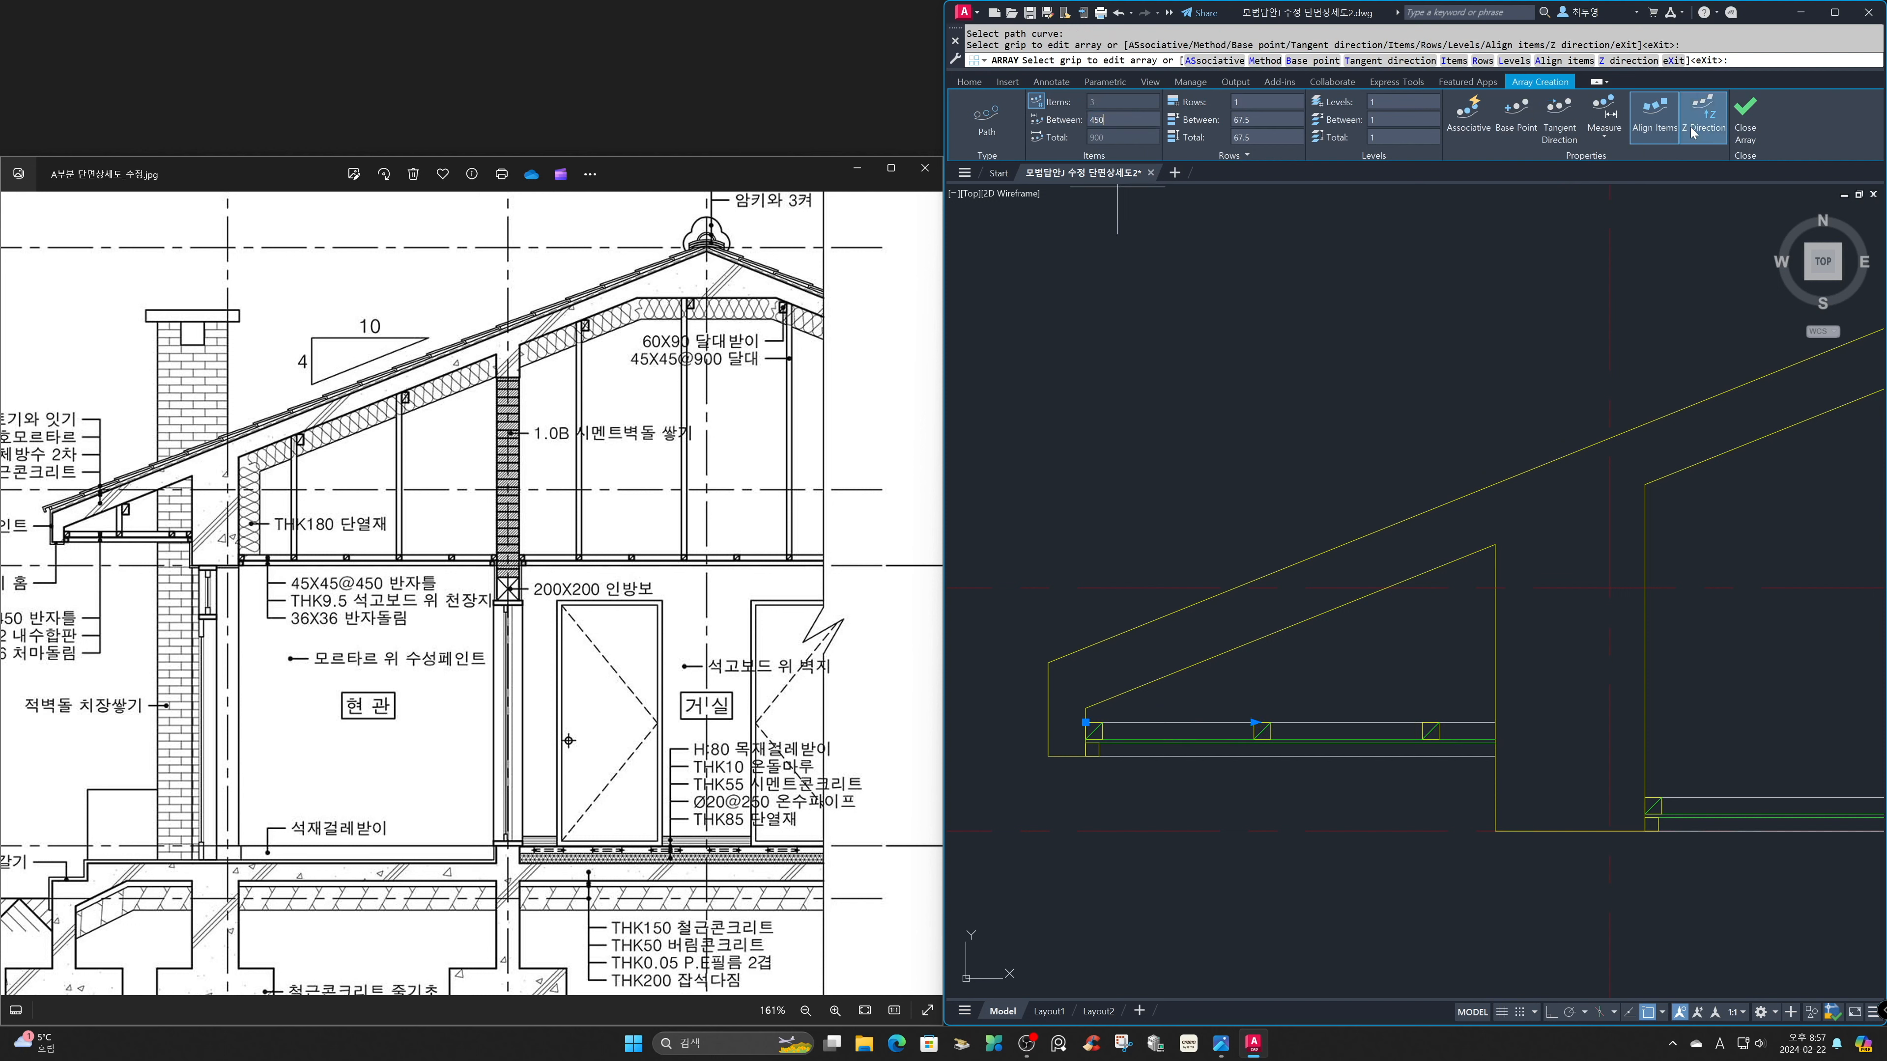
left_click(1747, 119)
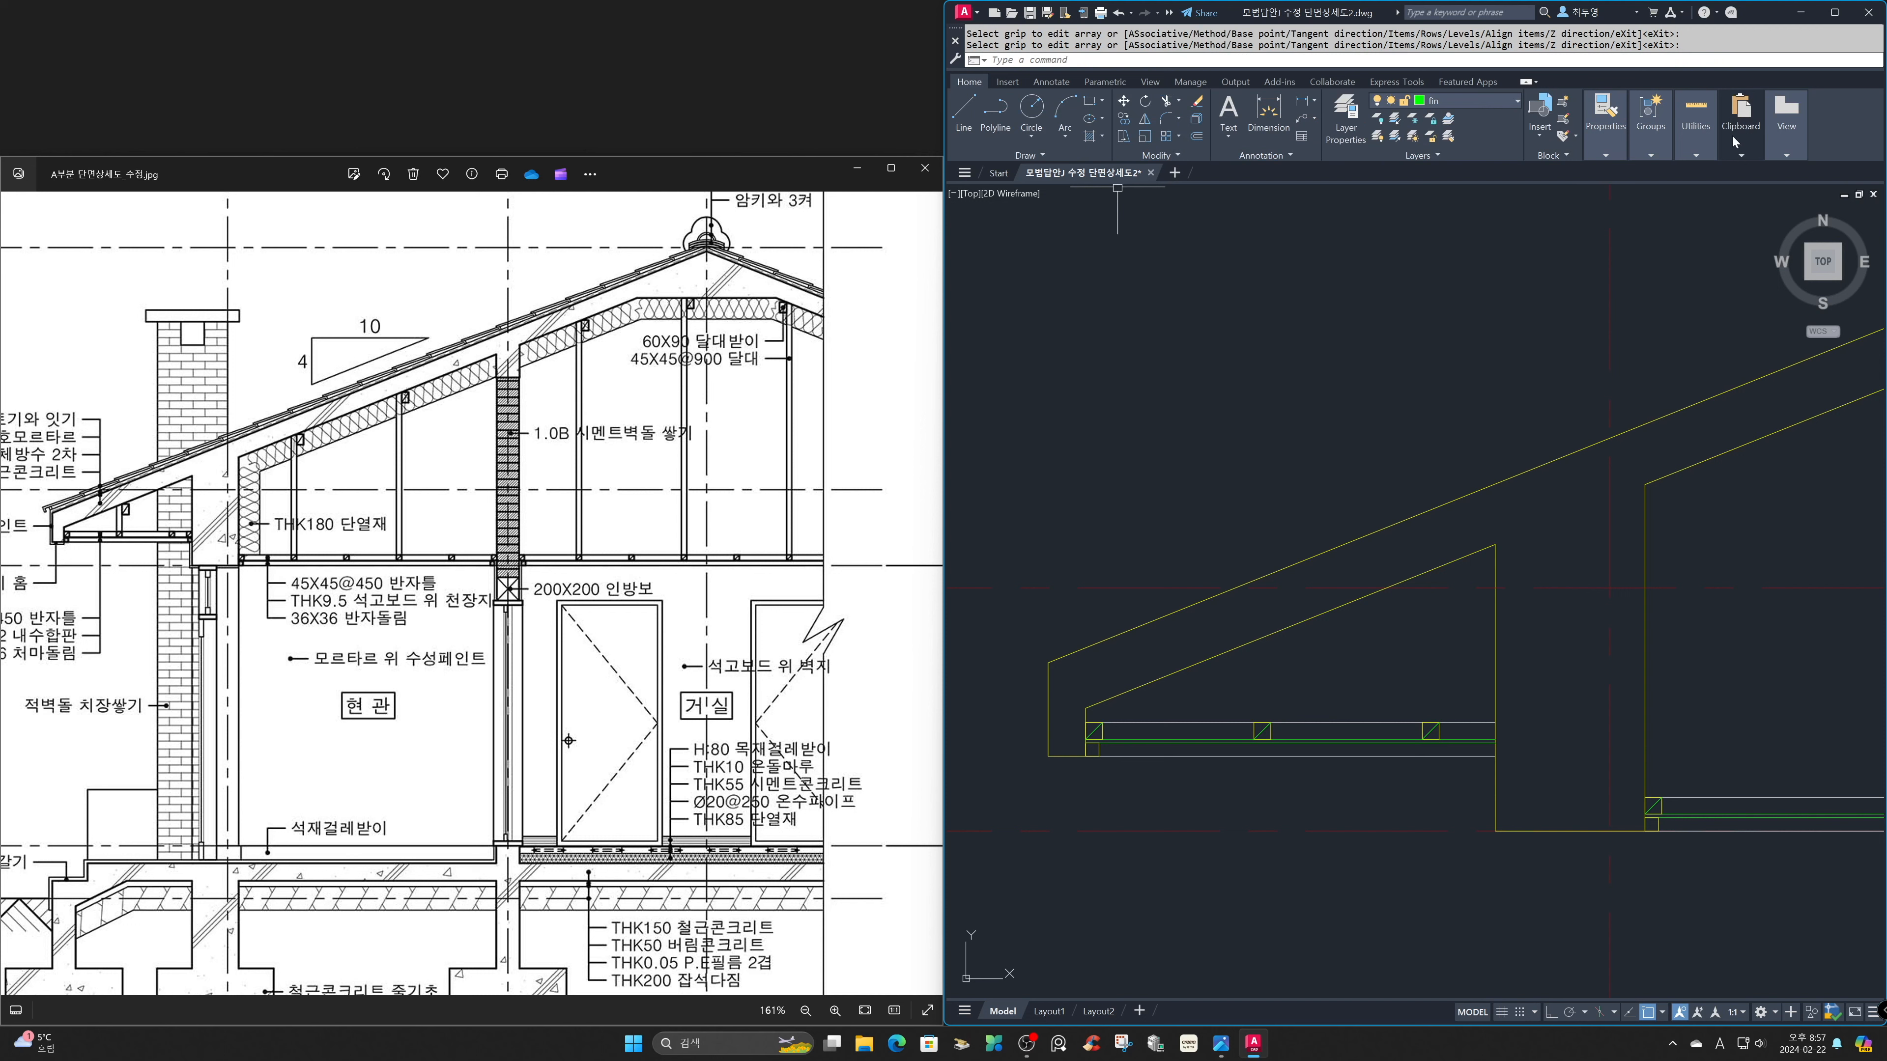
Copy the last eave joist by its upper-right corner to where the top ceiling line meets the exterior wall beam.
type("cp")
key("Return")
left_click_drag(1391, 654, 1524, 810)
key("Return")
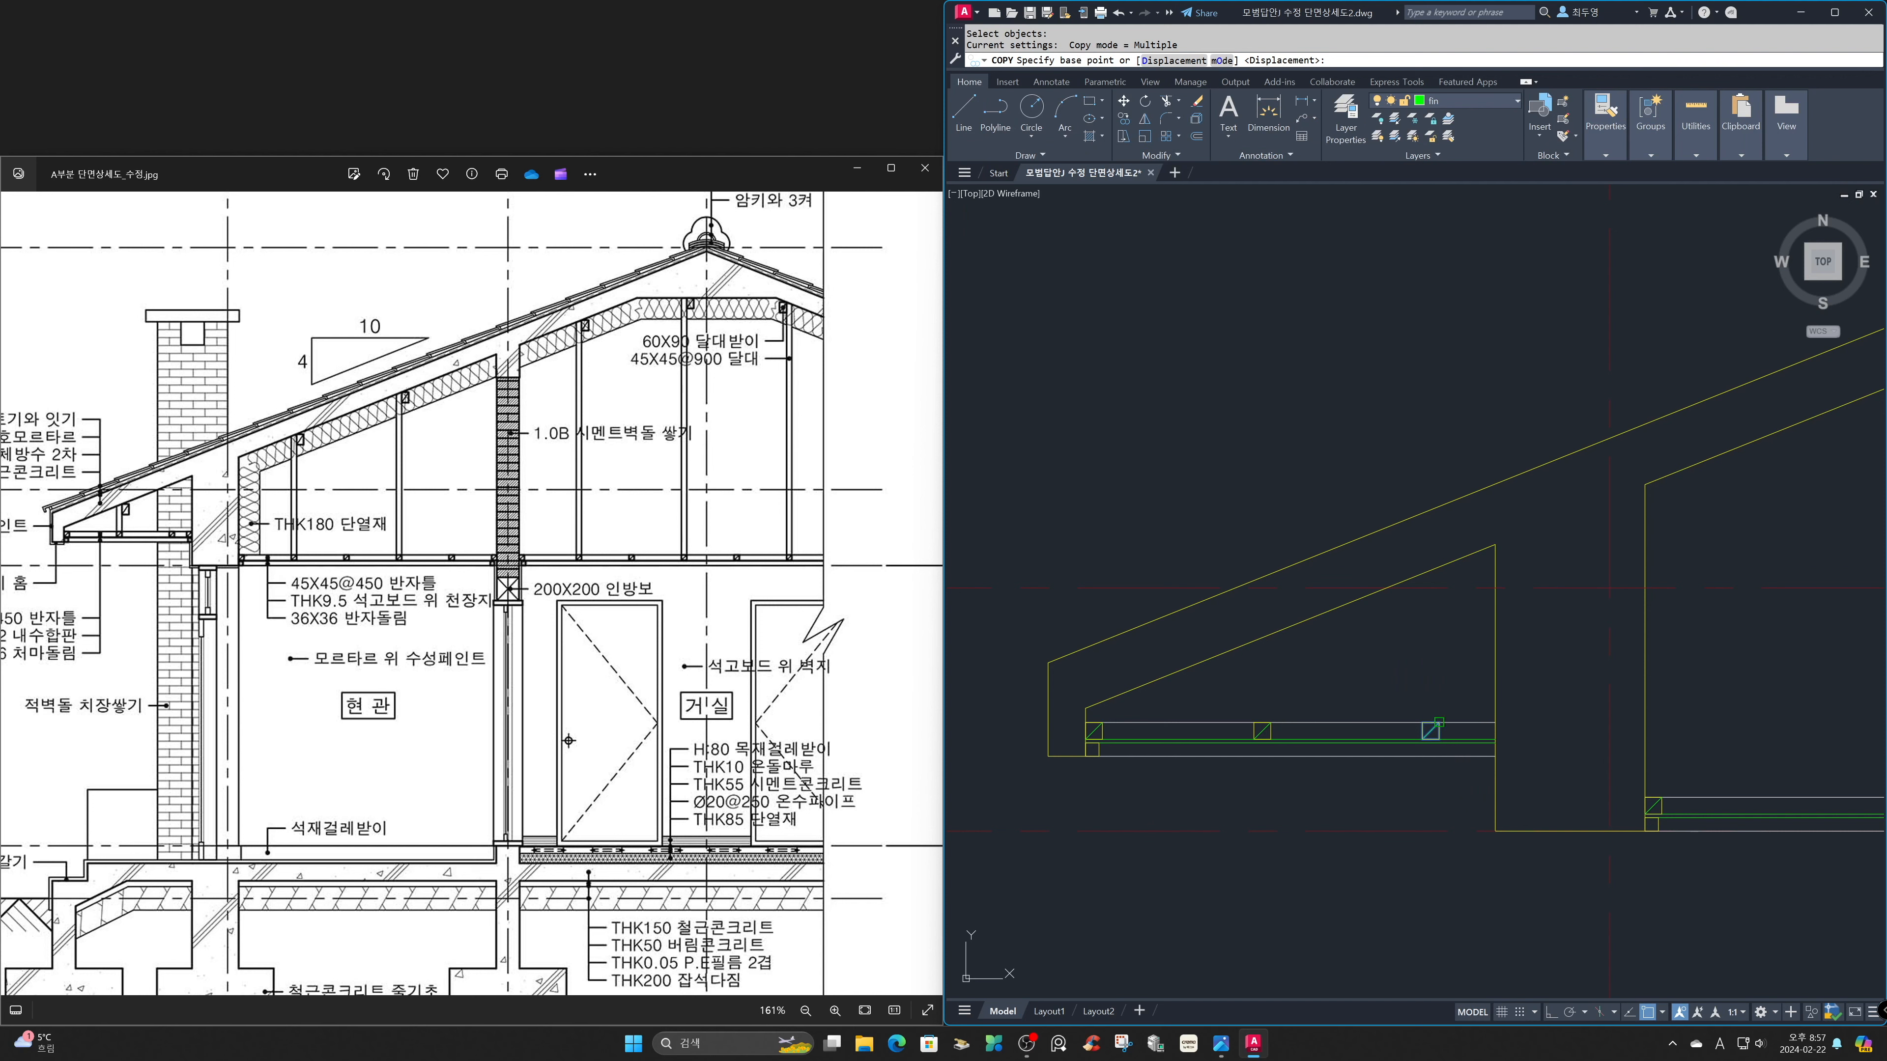
left_click(1439, 723)
left_click(1503, 711)
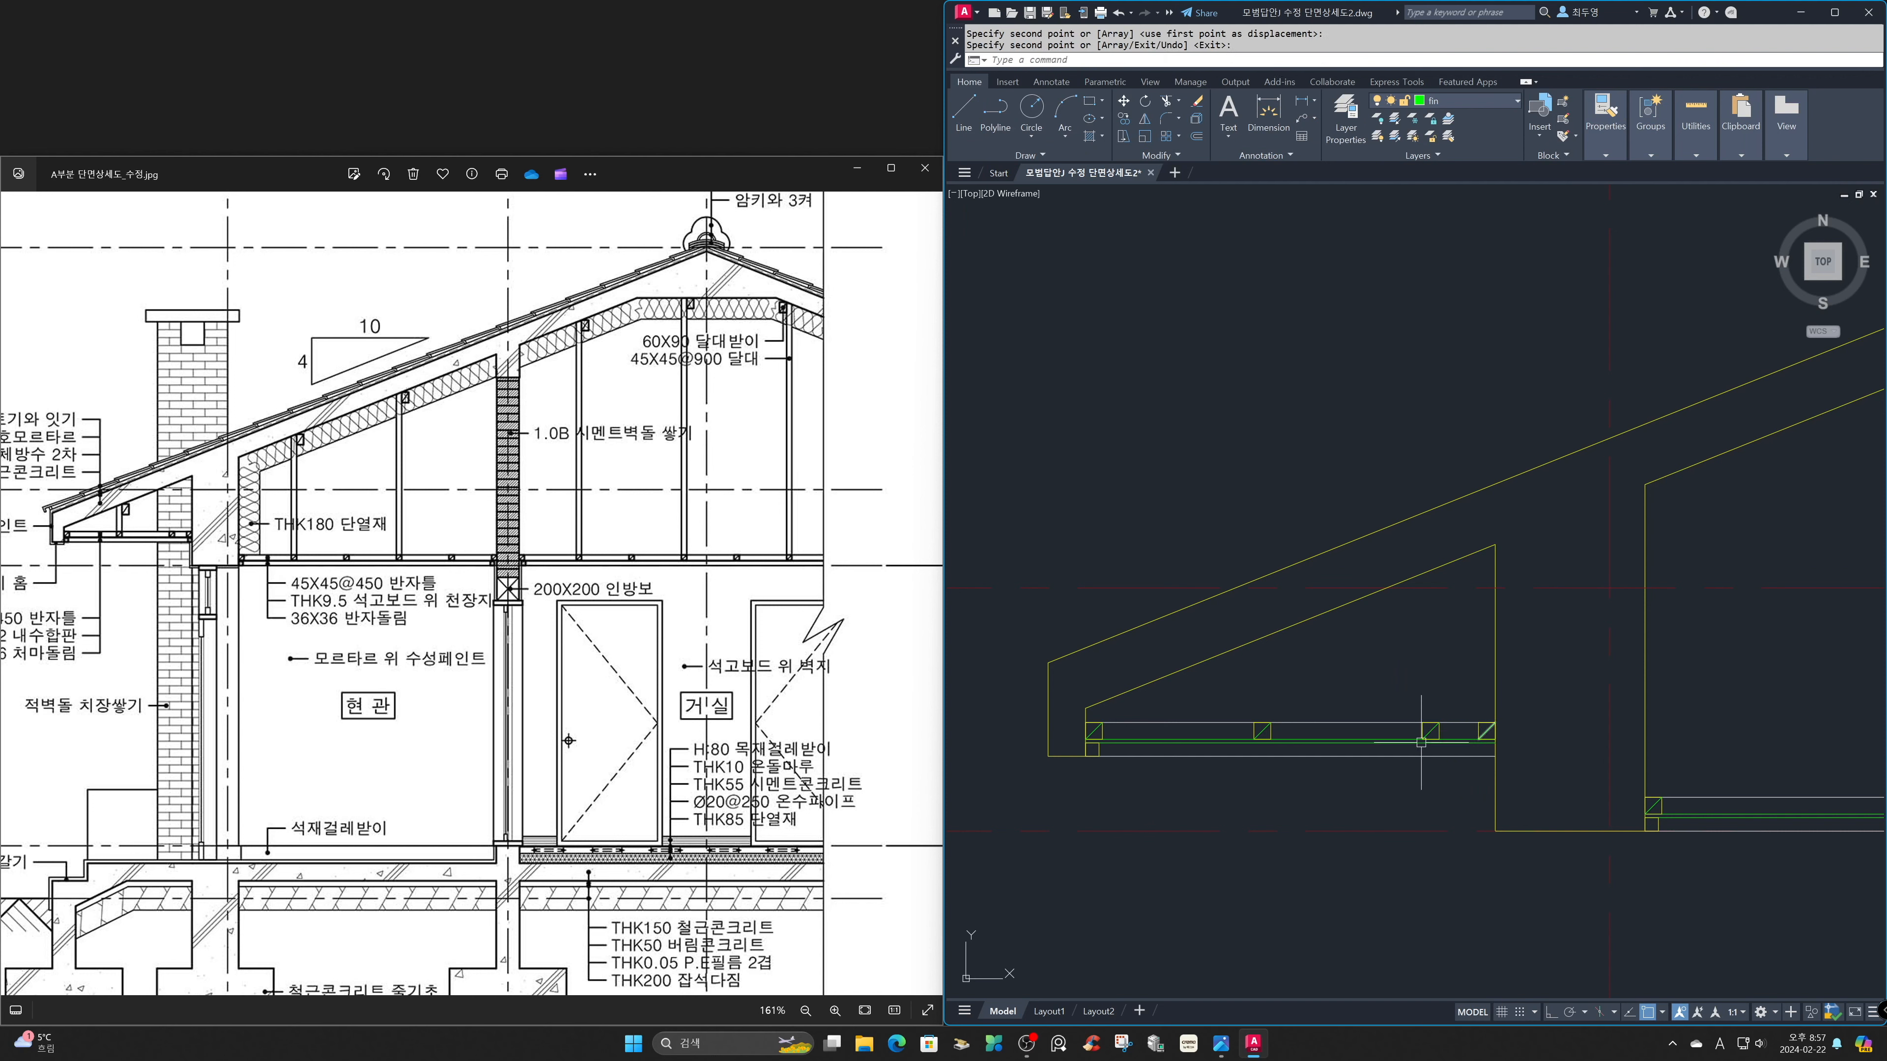
key("Return")
key("Return")
Copy the eave molding square by its lower-right corner to the bottom ceiling line's end at the exterior wall beam.
left_click(1091, 749)
key("Return")
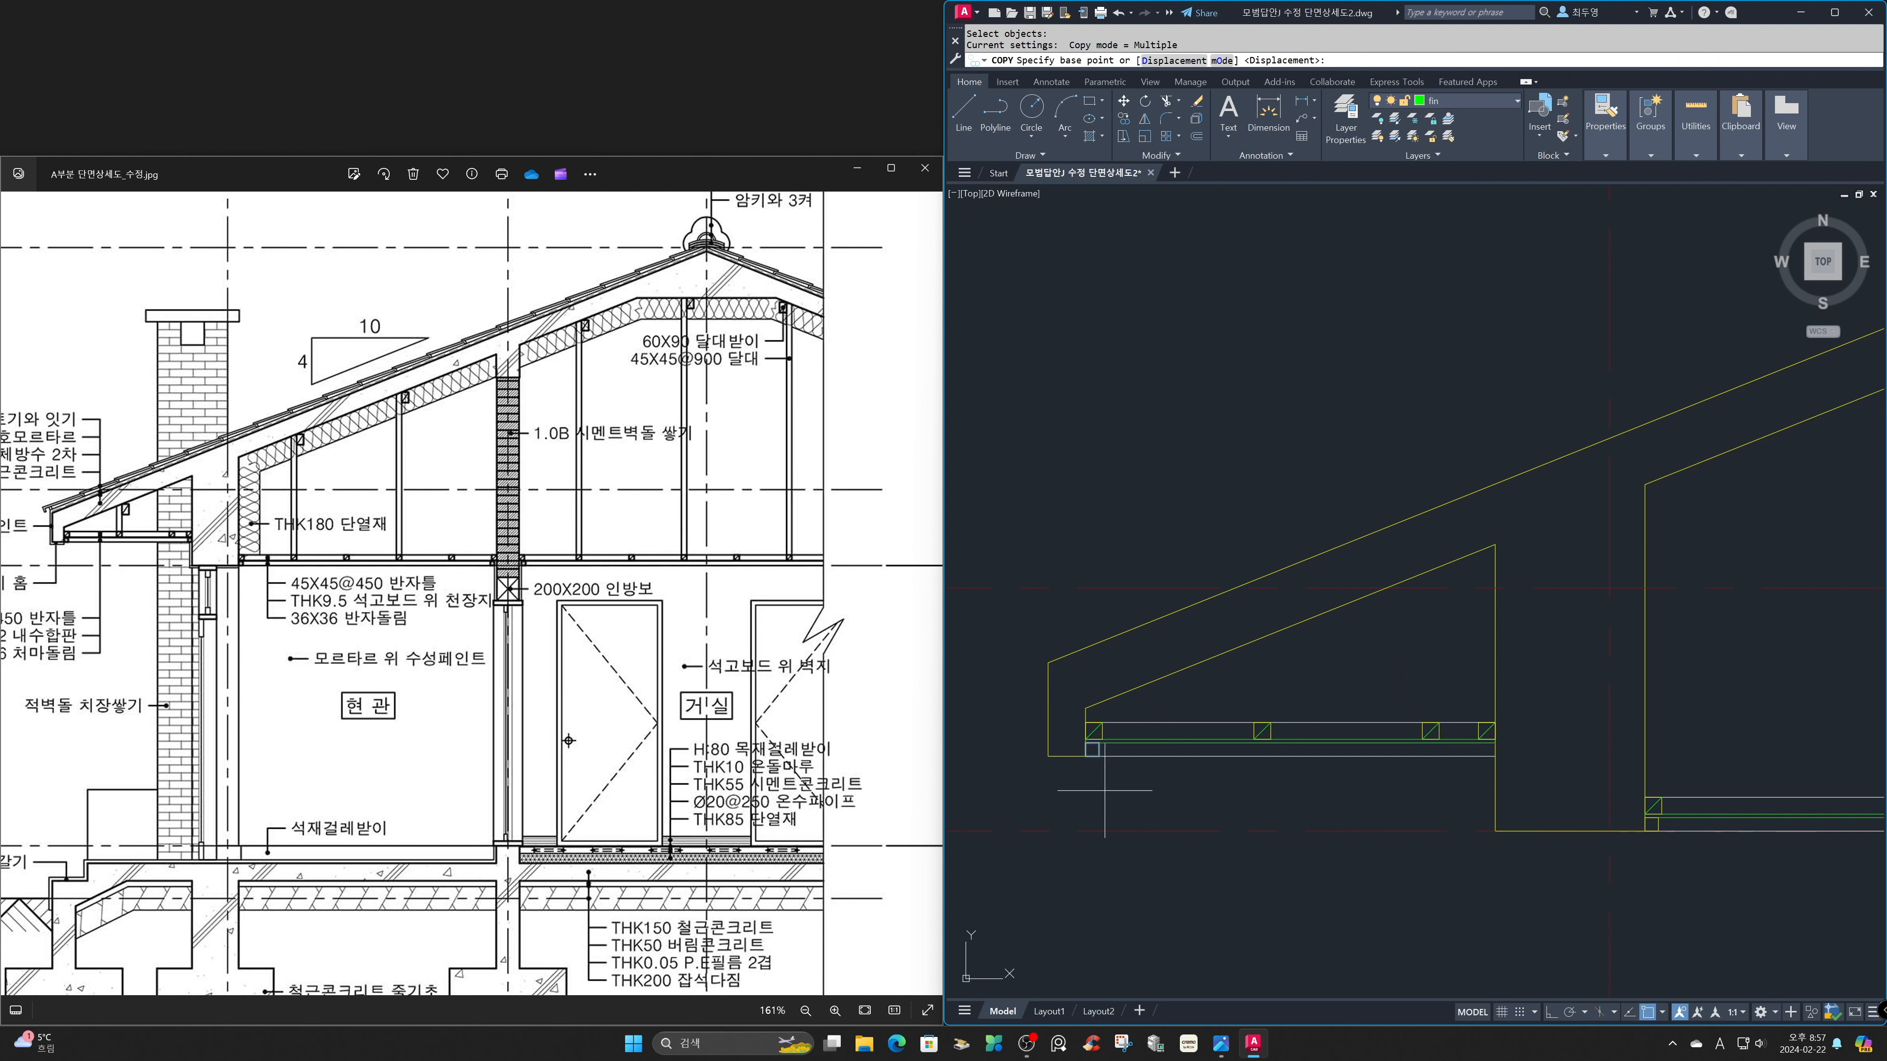
left_click(1098, 755)
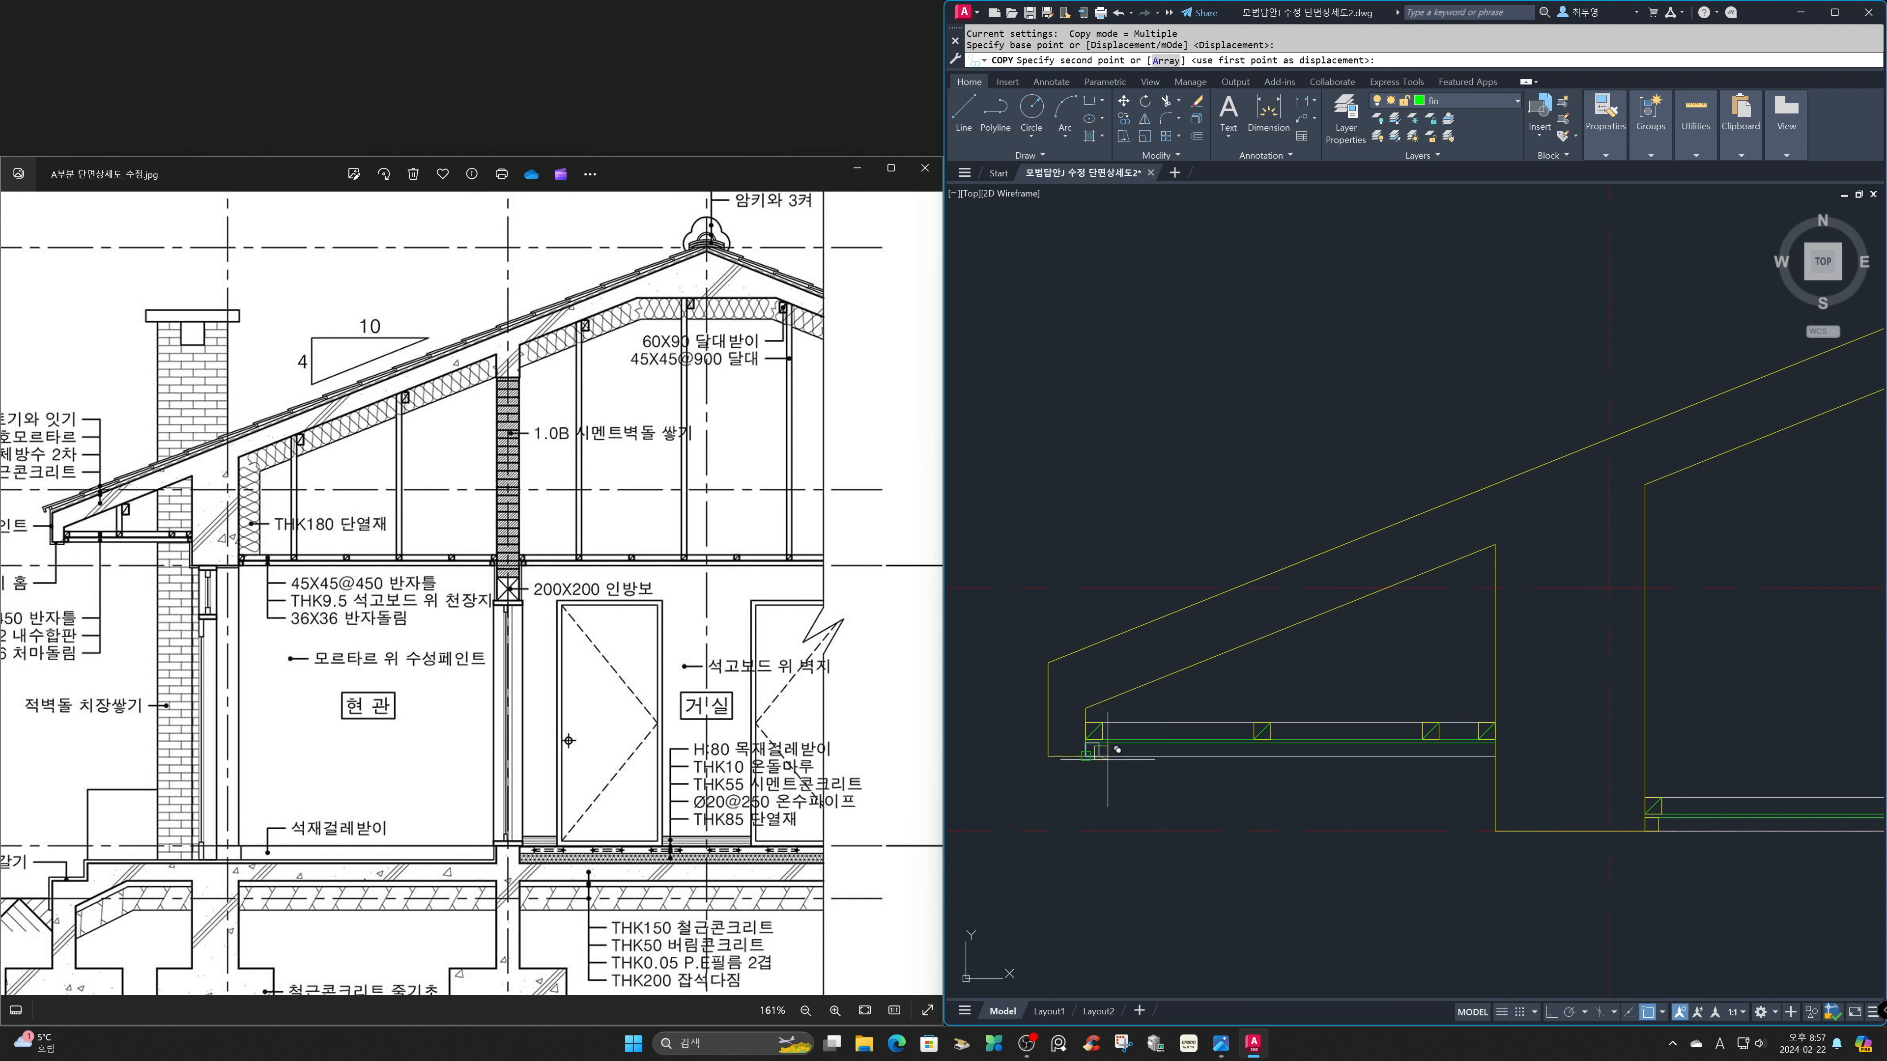
left_click(1503, 746)
key("Return")
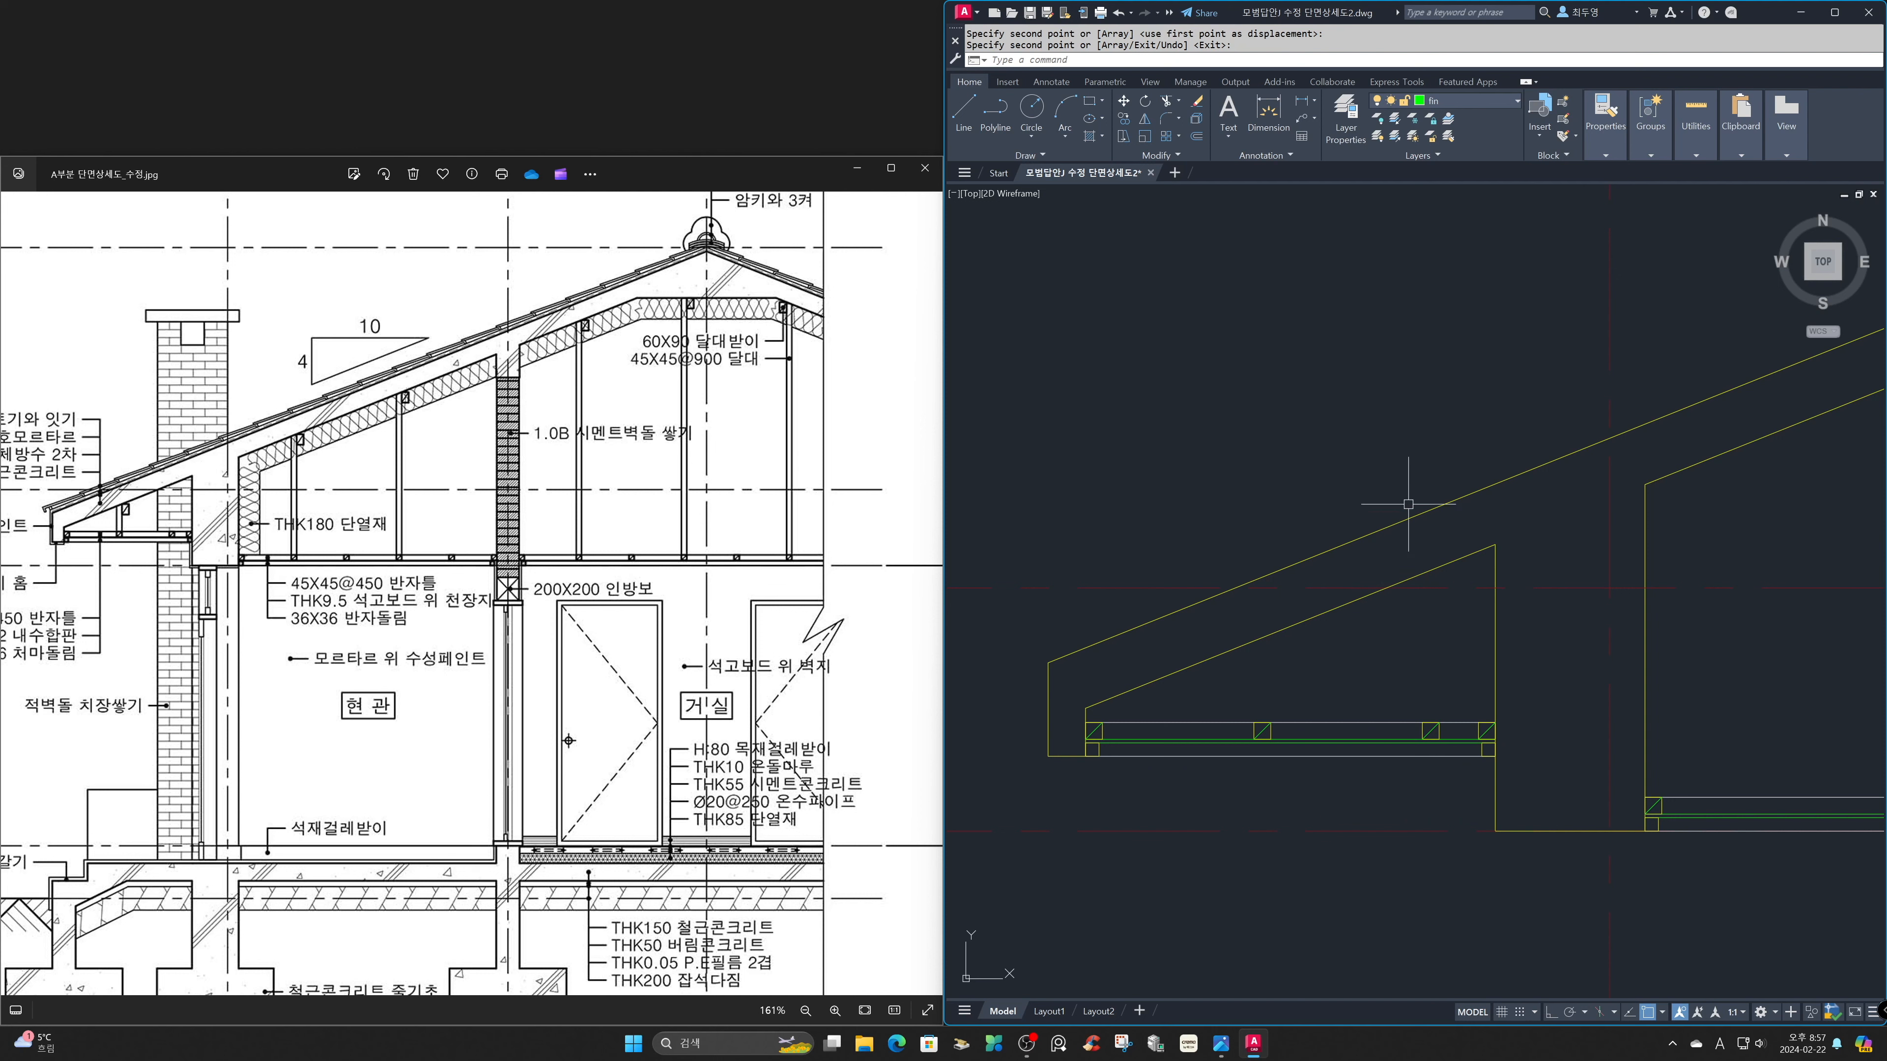
Make ele the current layer and draw two vertical hanger lines with Ortho from the middle eave joist's upper corners past the sloped soffit.
left_click(1471, 103)
left_click(1460, 173)
type("l")
key("Return")
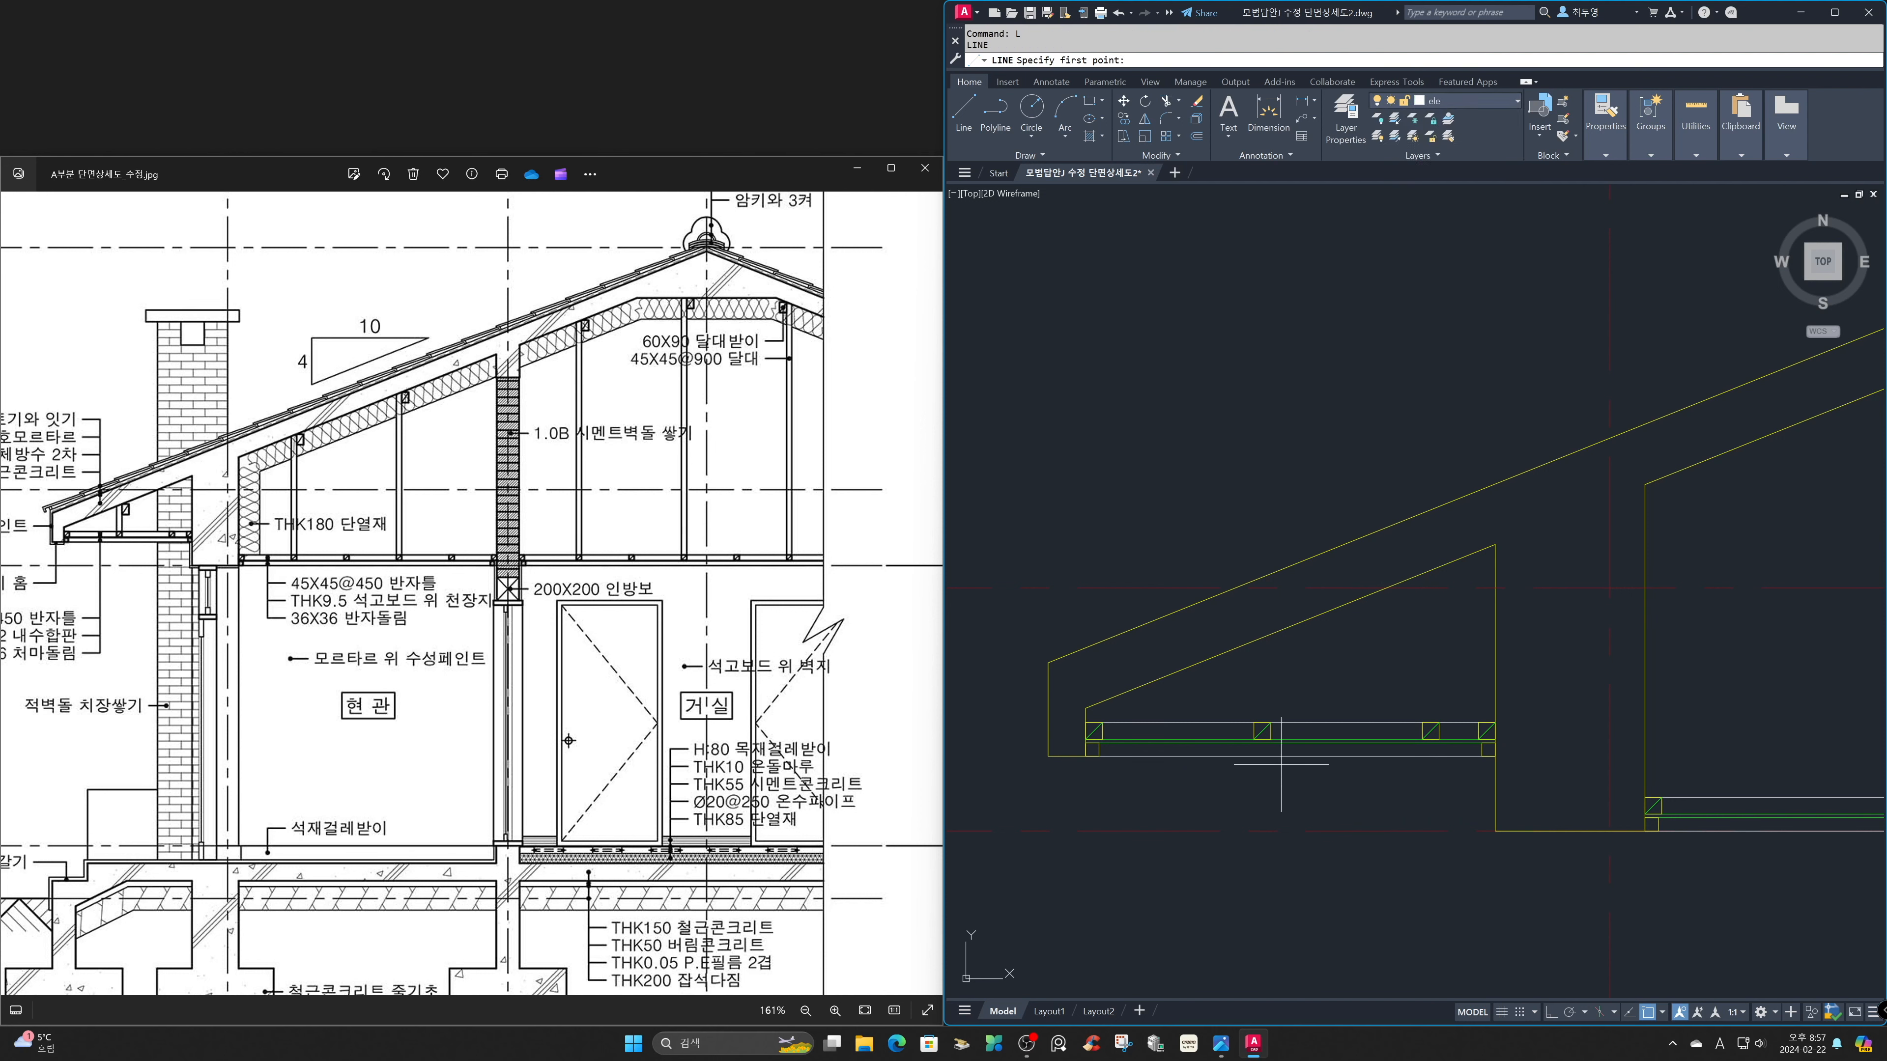
left_click(1255, 722)
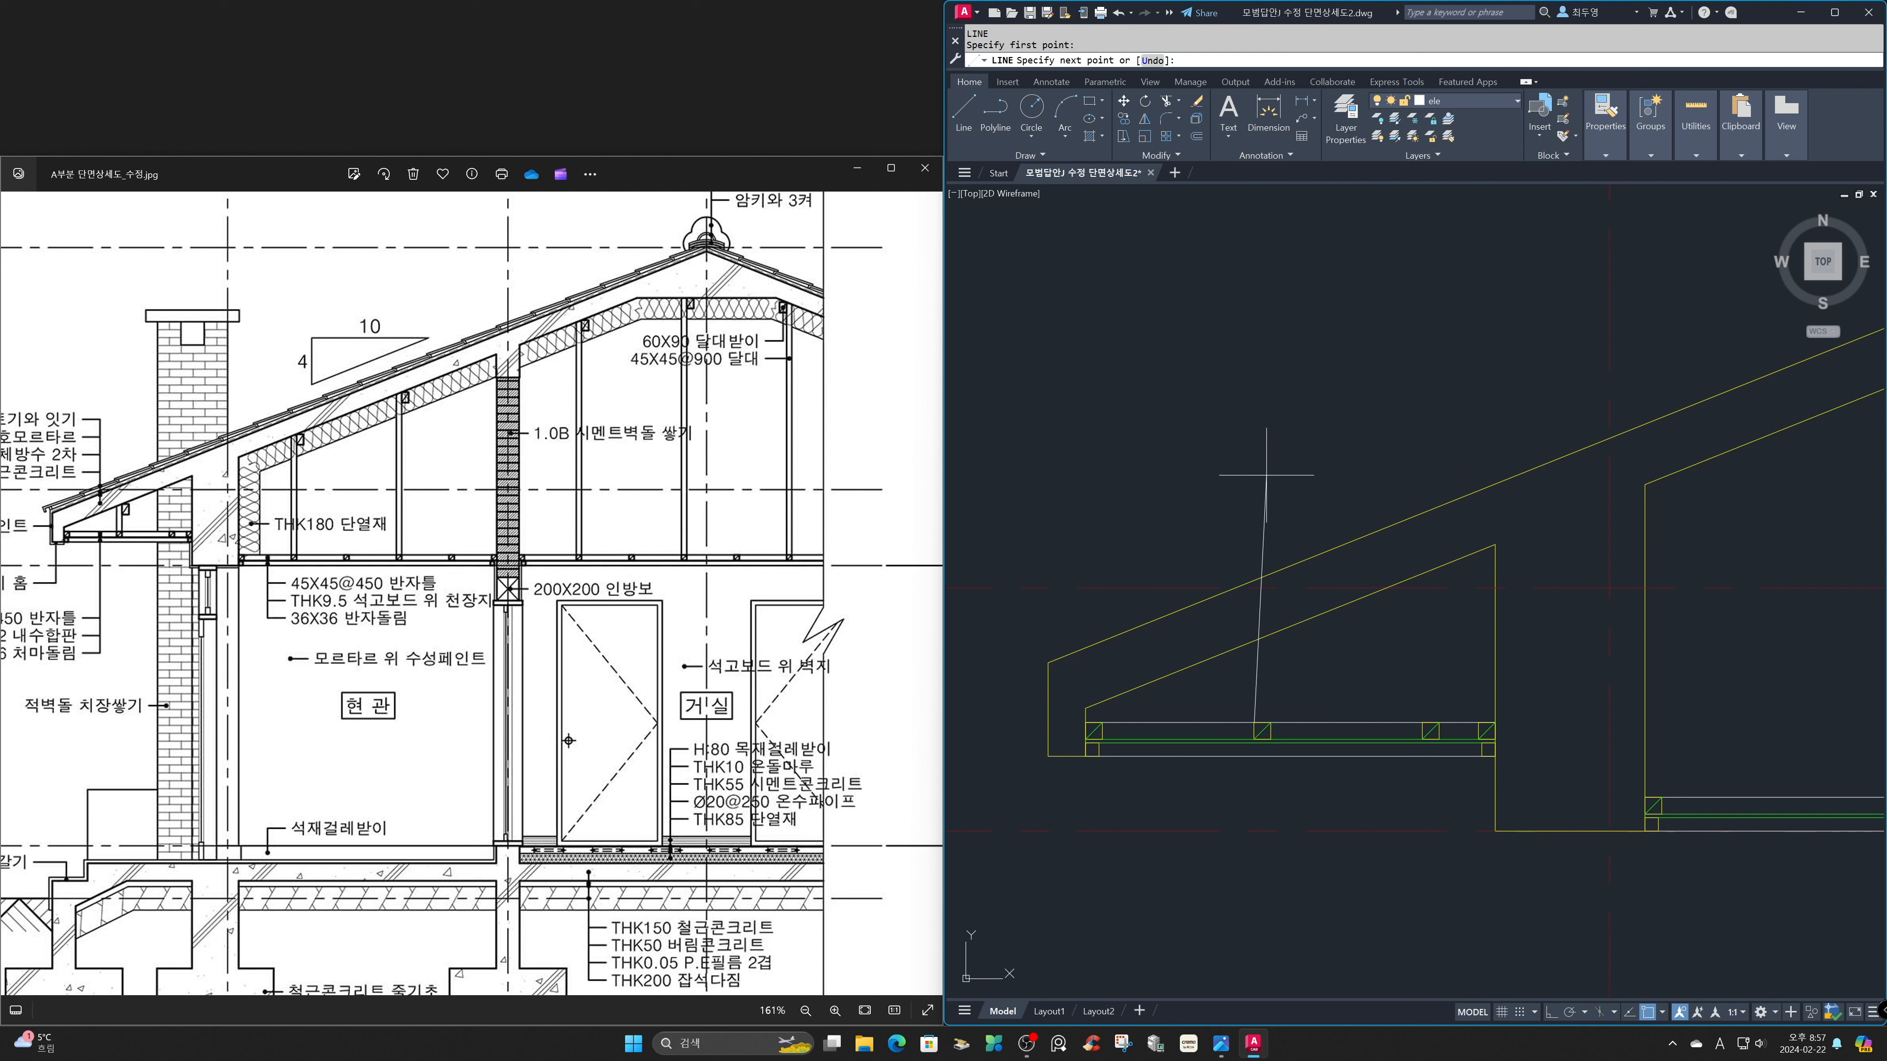
key("F8")
left_click(1267, 608)
key("Return")
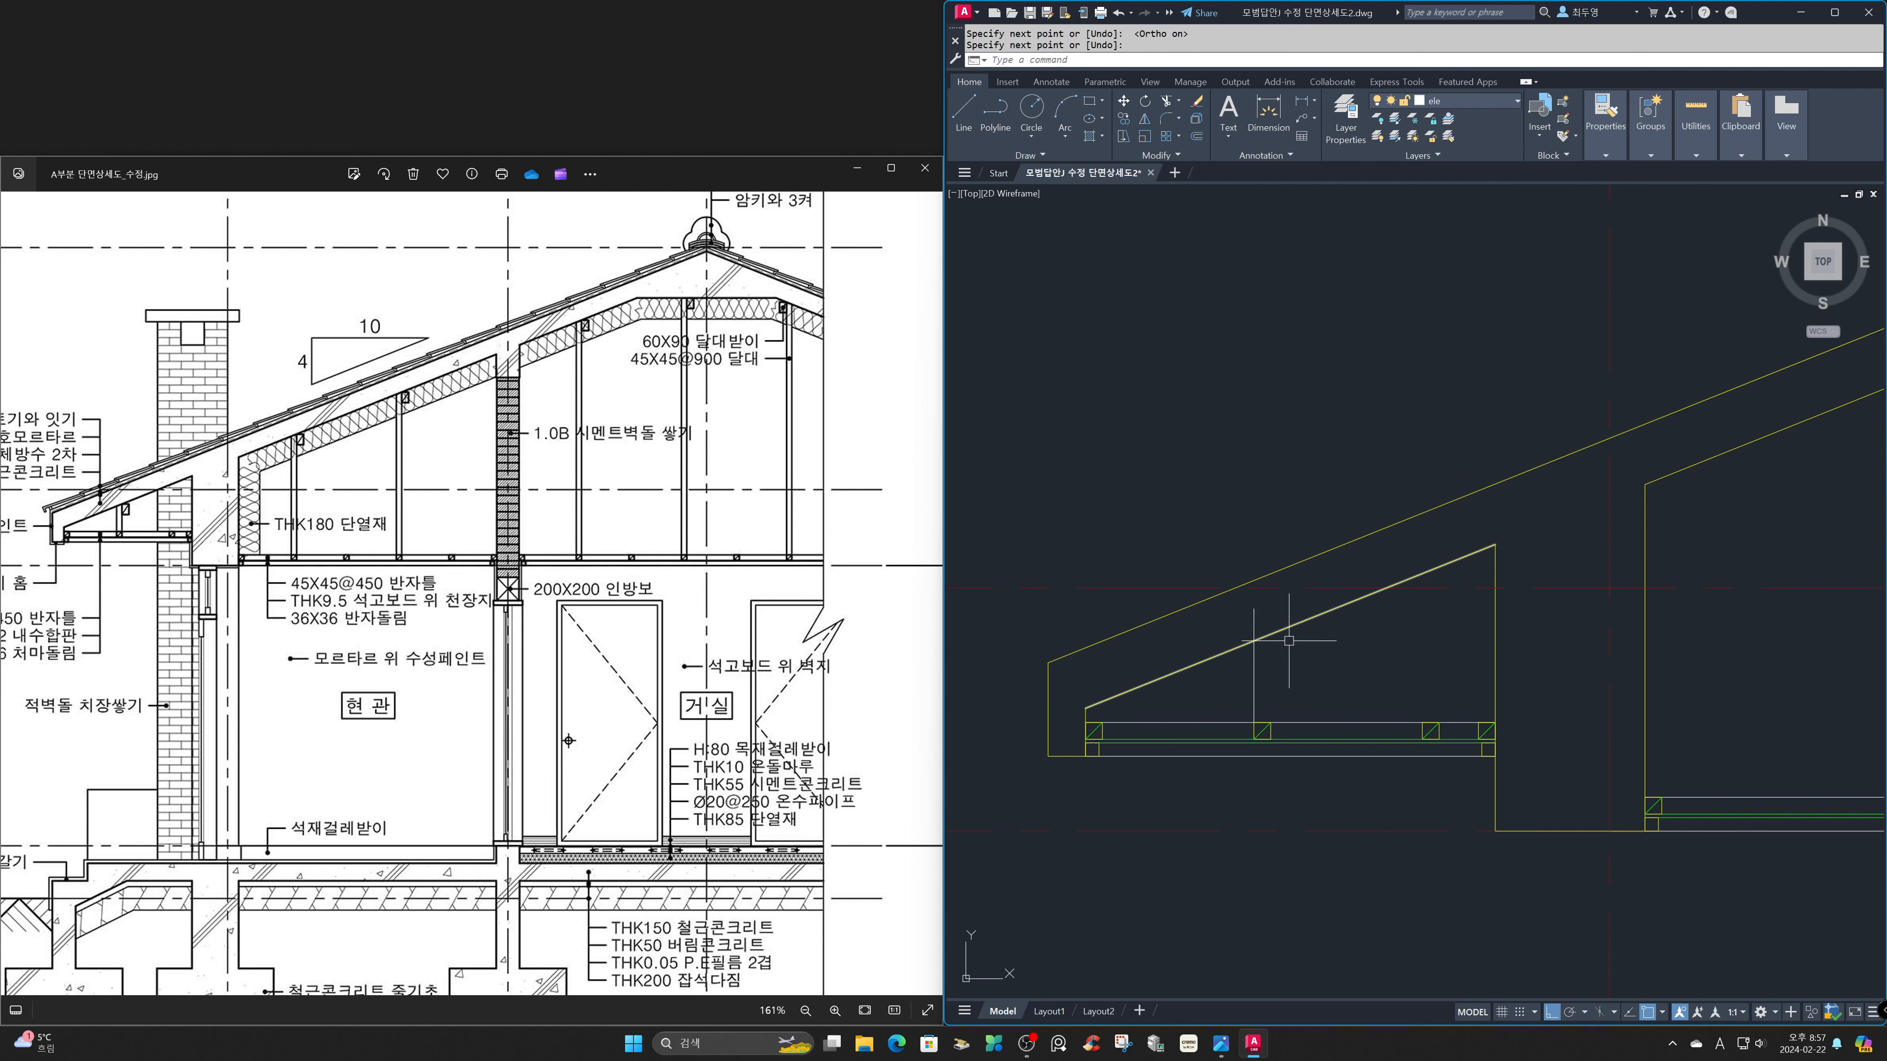
key("Return")
left_click(1271, 722)
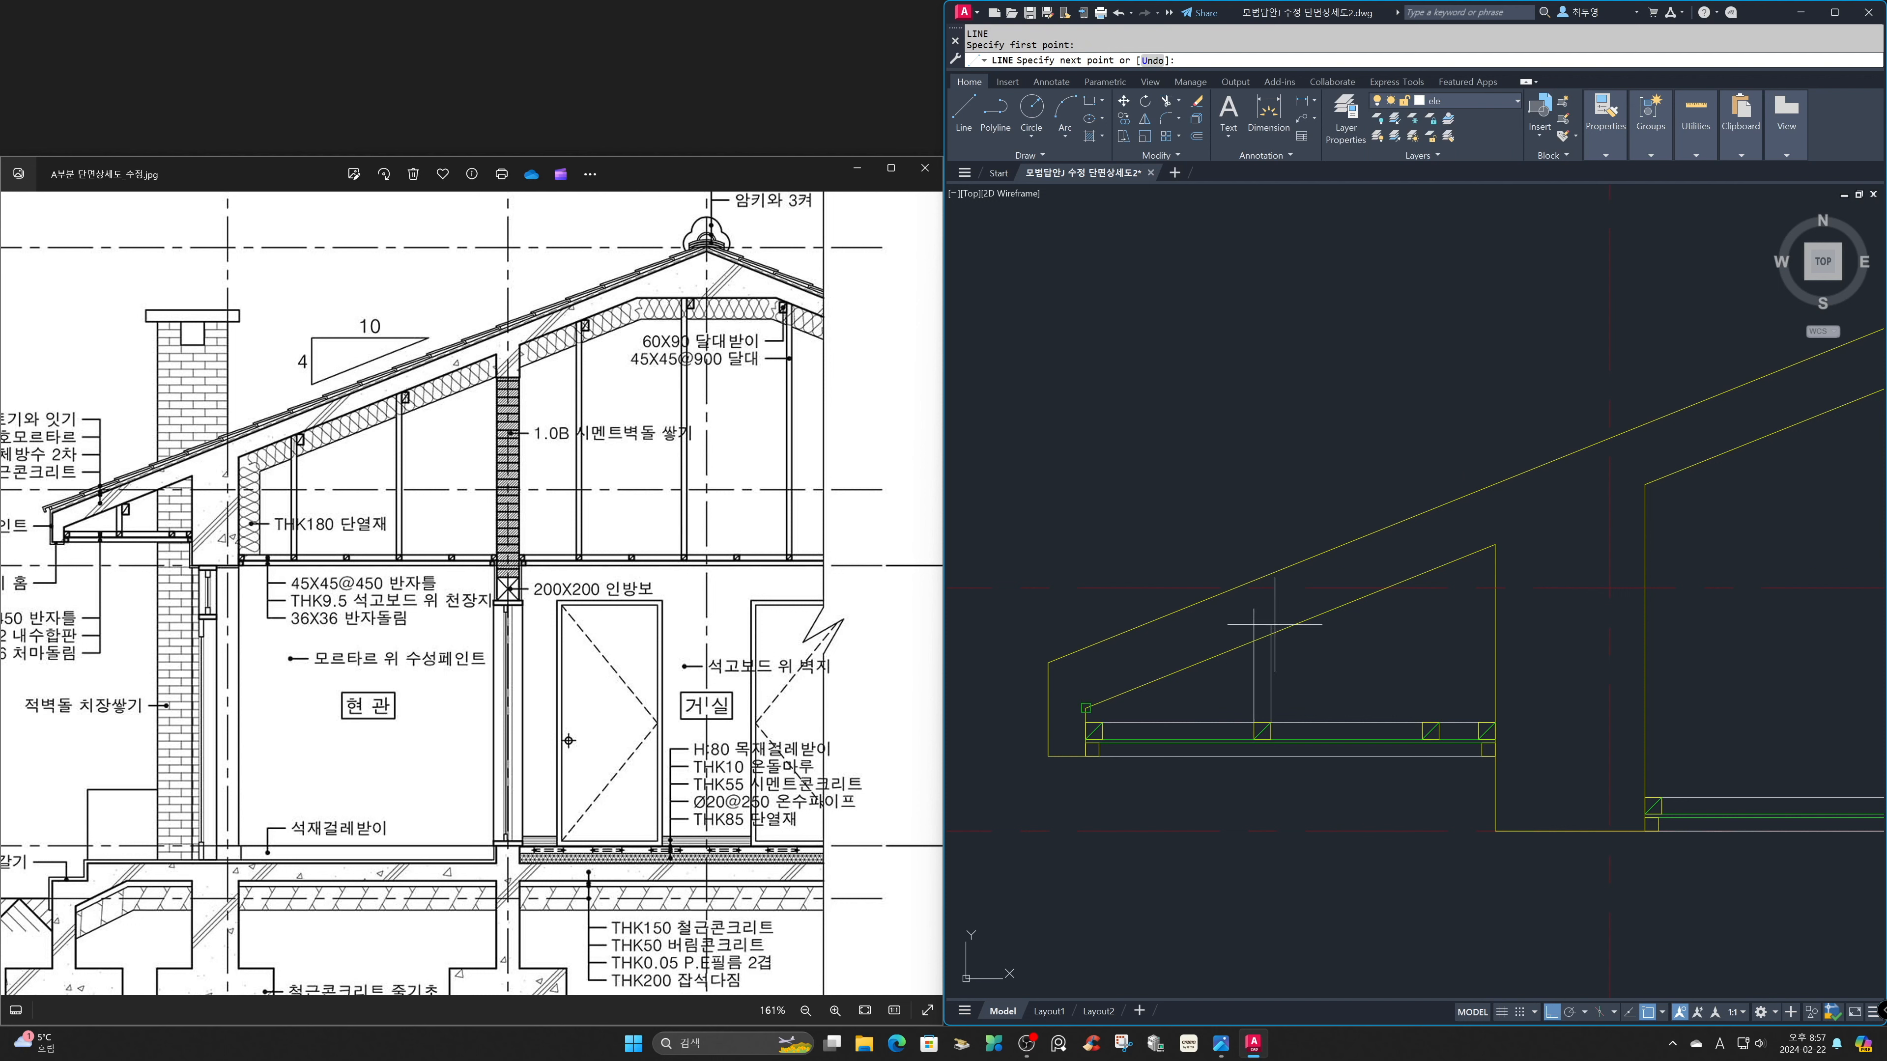
left_click(1271, 605)
key("Return")
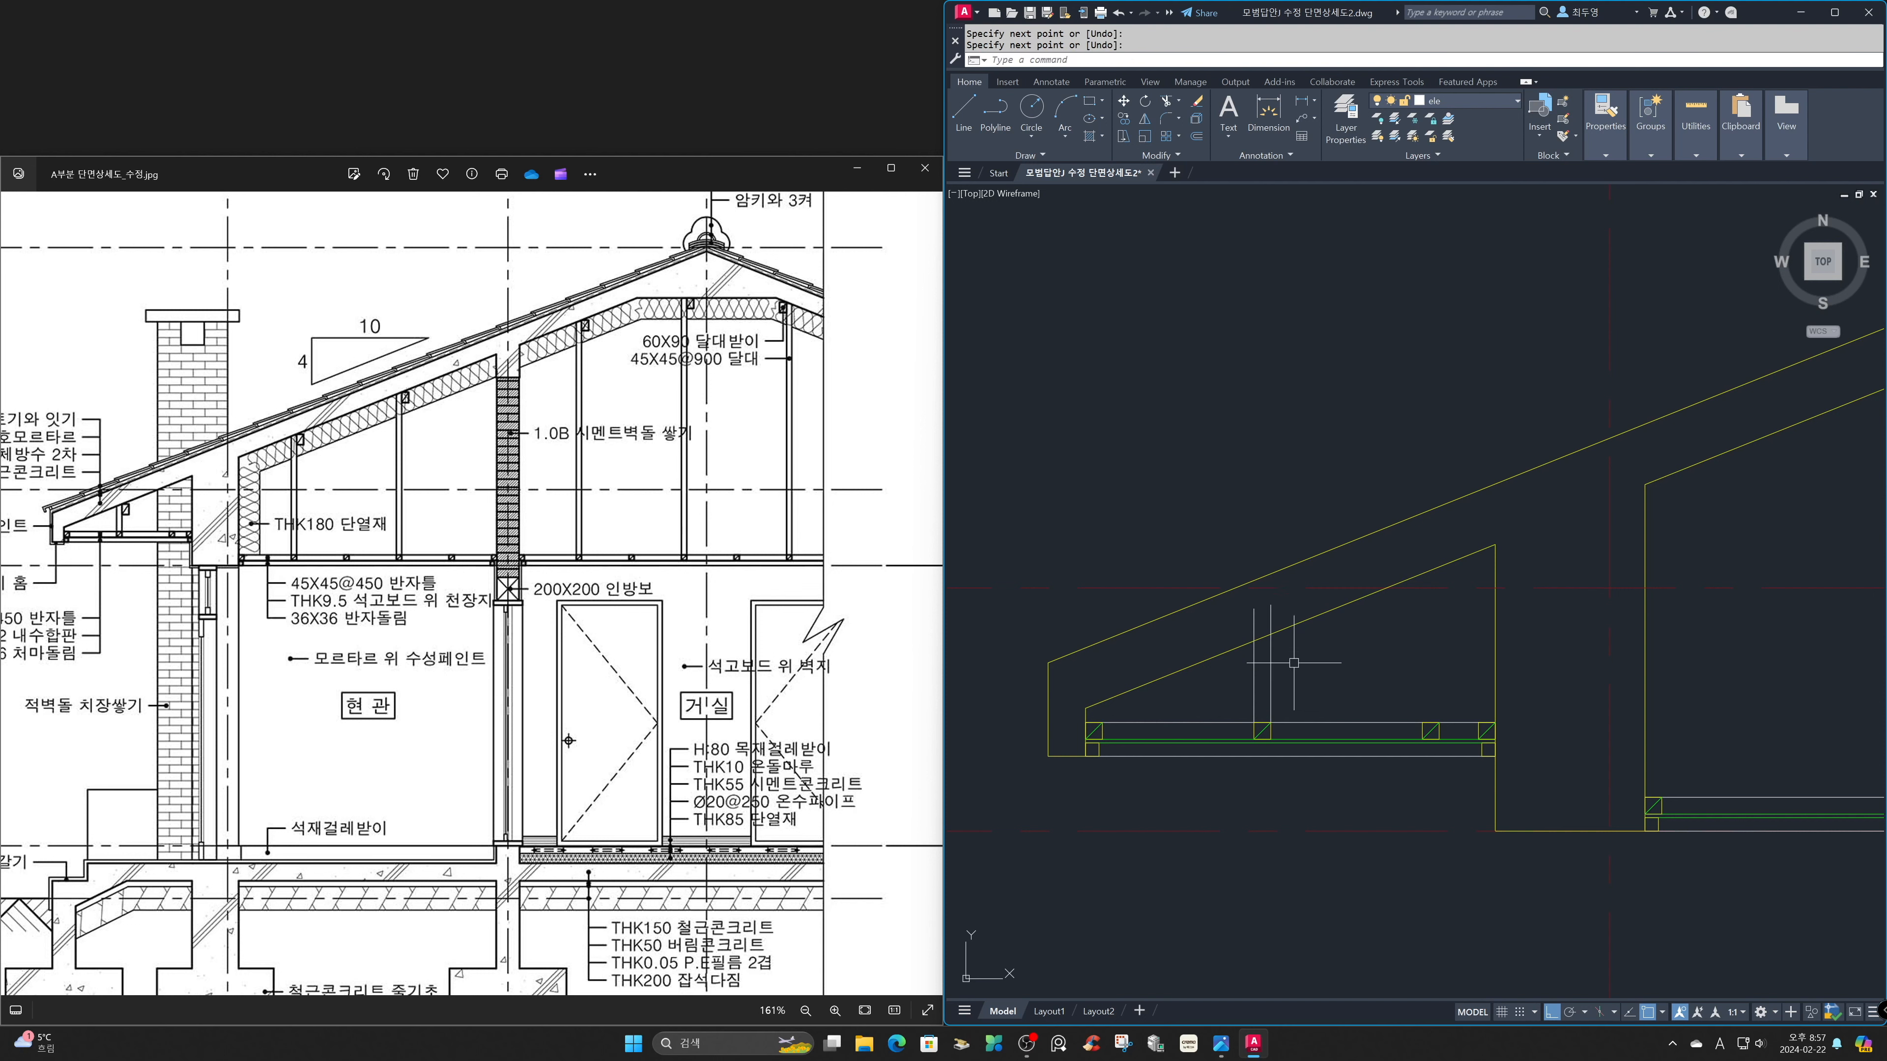
Trim the two hanger lines where they extend above the sloped underside of the roof slab.
type("TR")
key("Return")
key("Return")
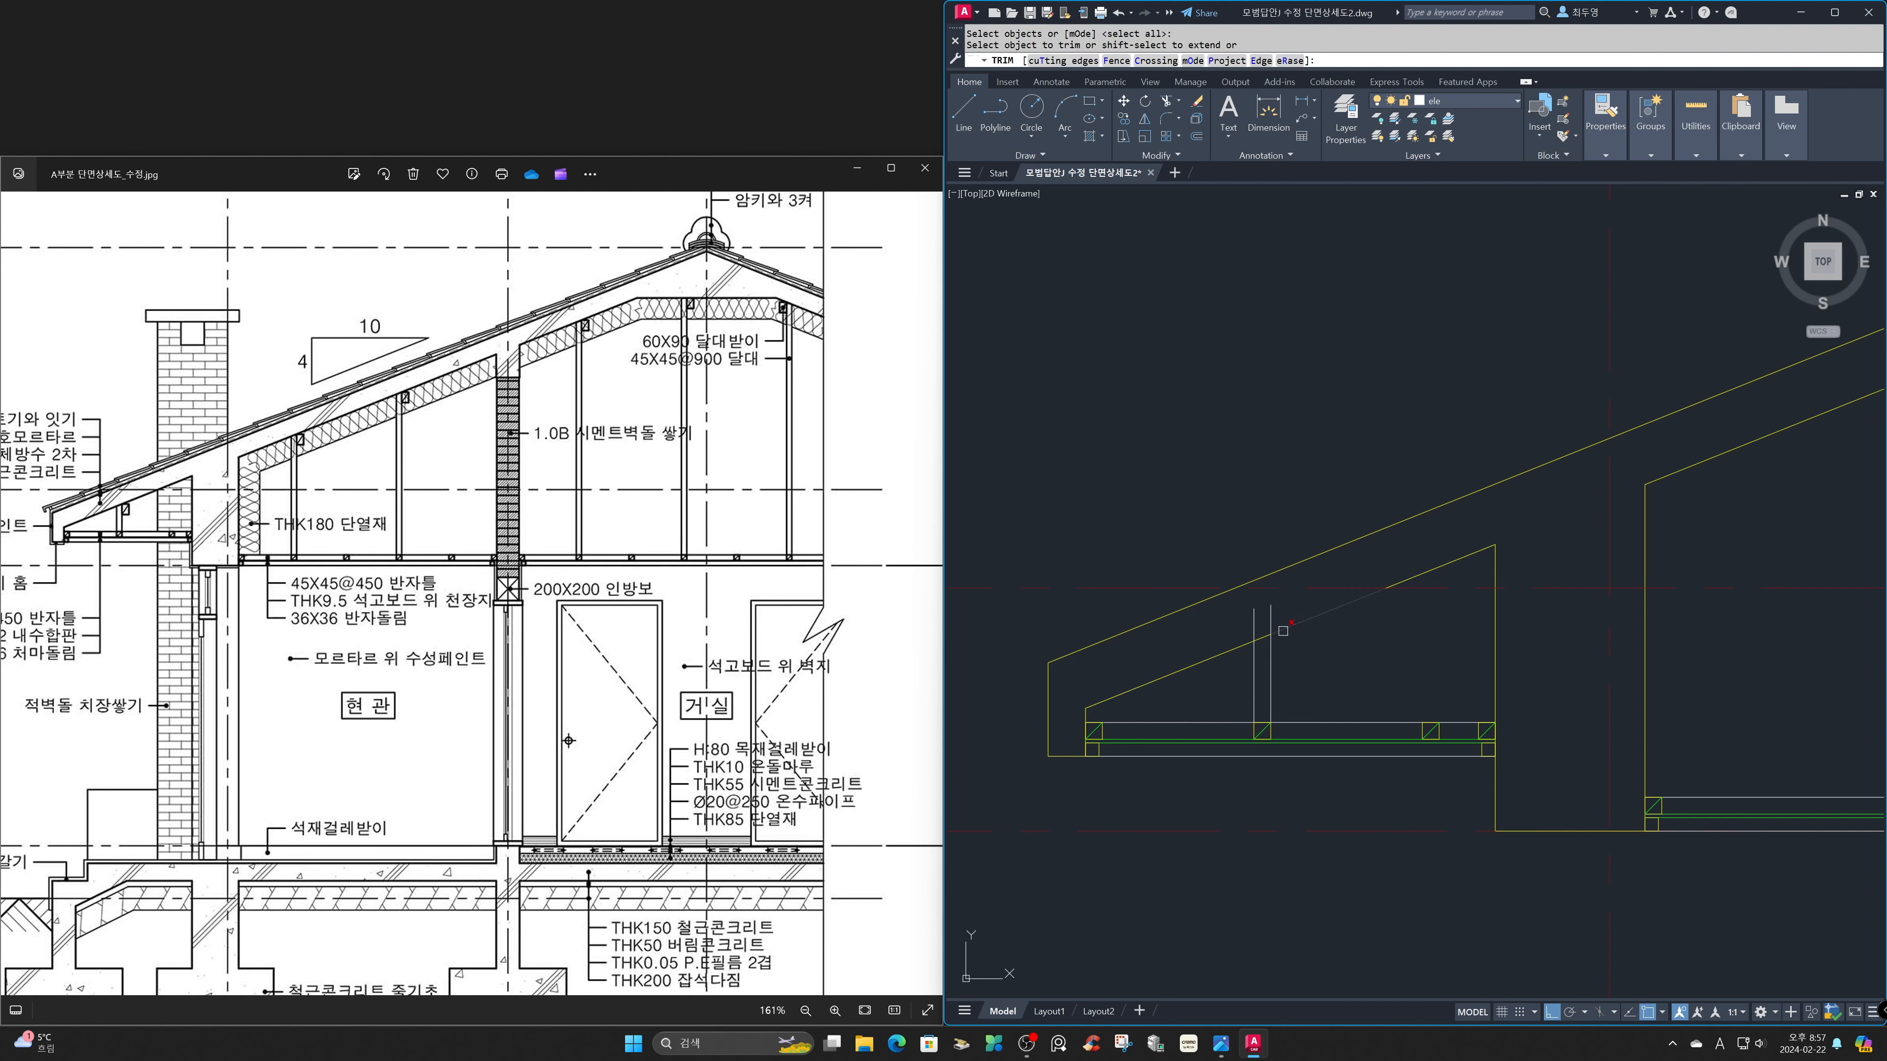
left_click(1270, 618)
Draw a rectangle 60 long and 90 wide in the eave space beside the hanger.
key("Return")
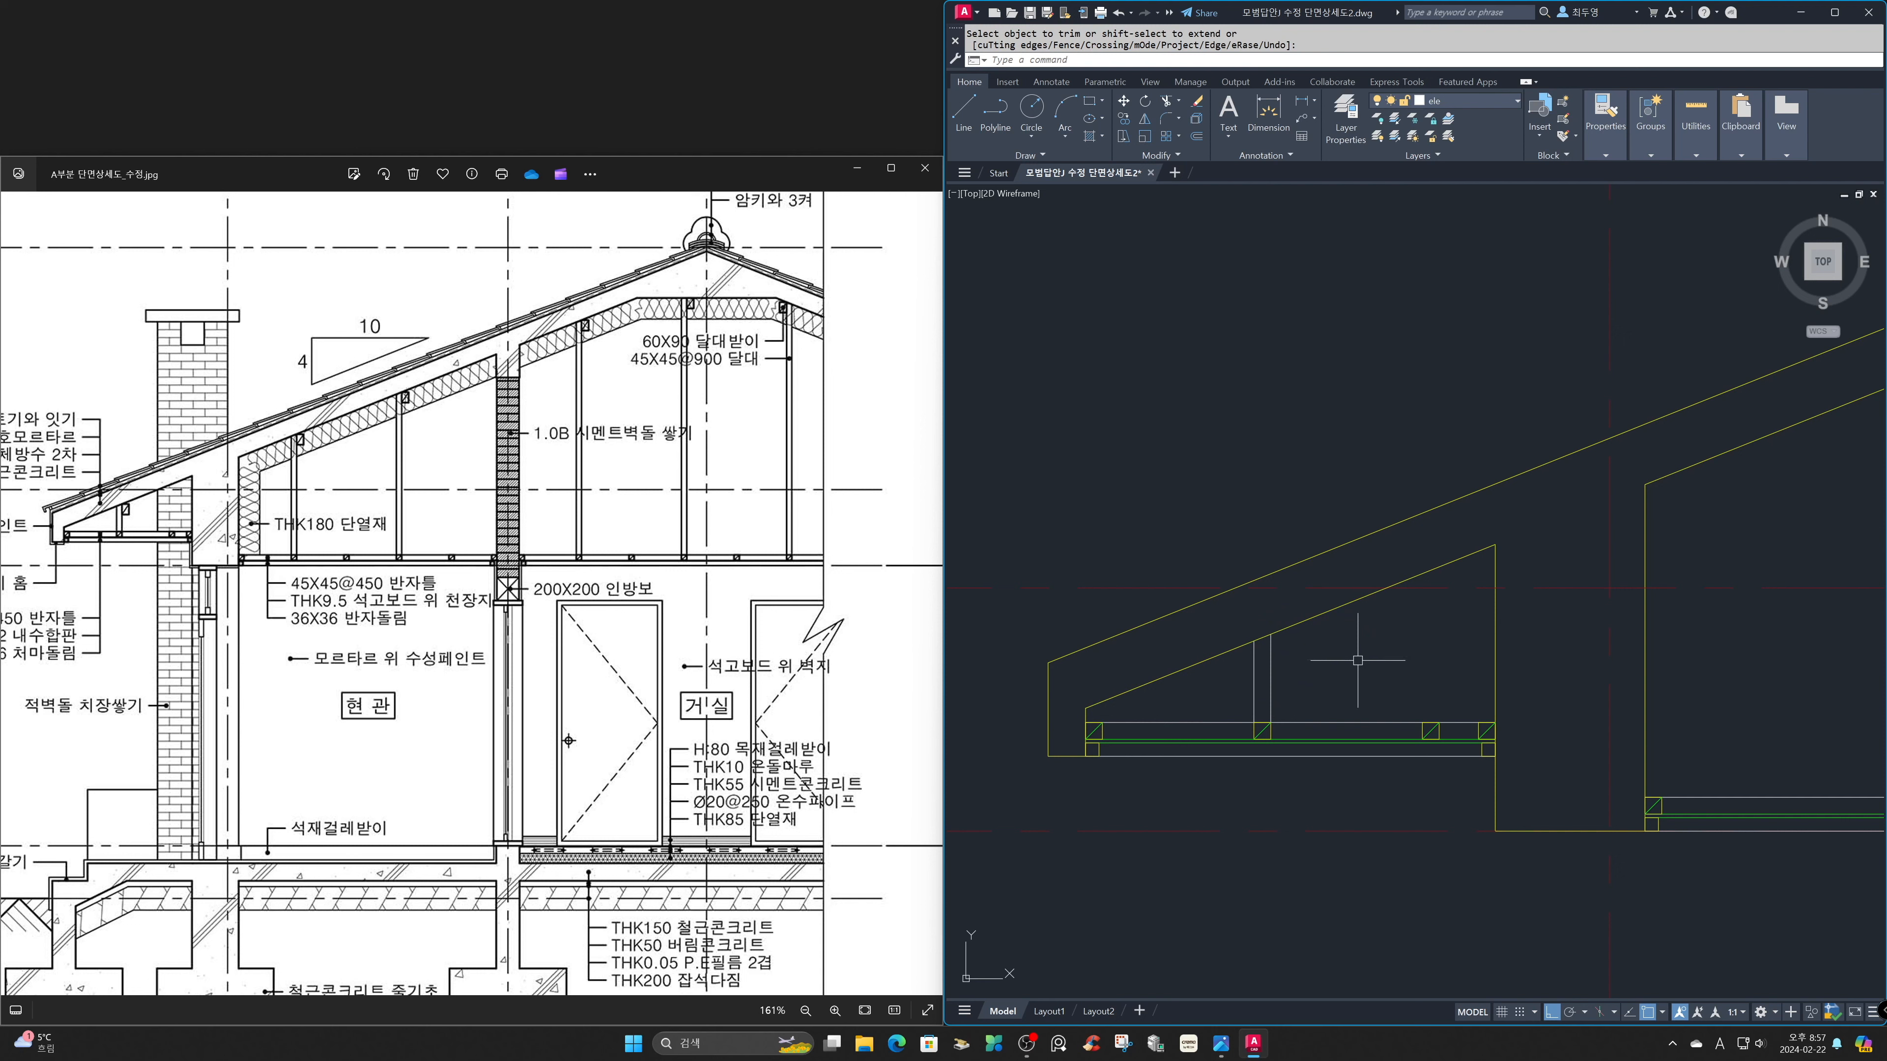
type("REC")
key("Return")
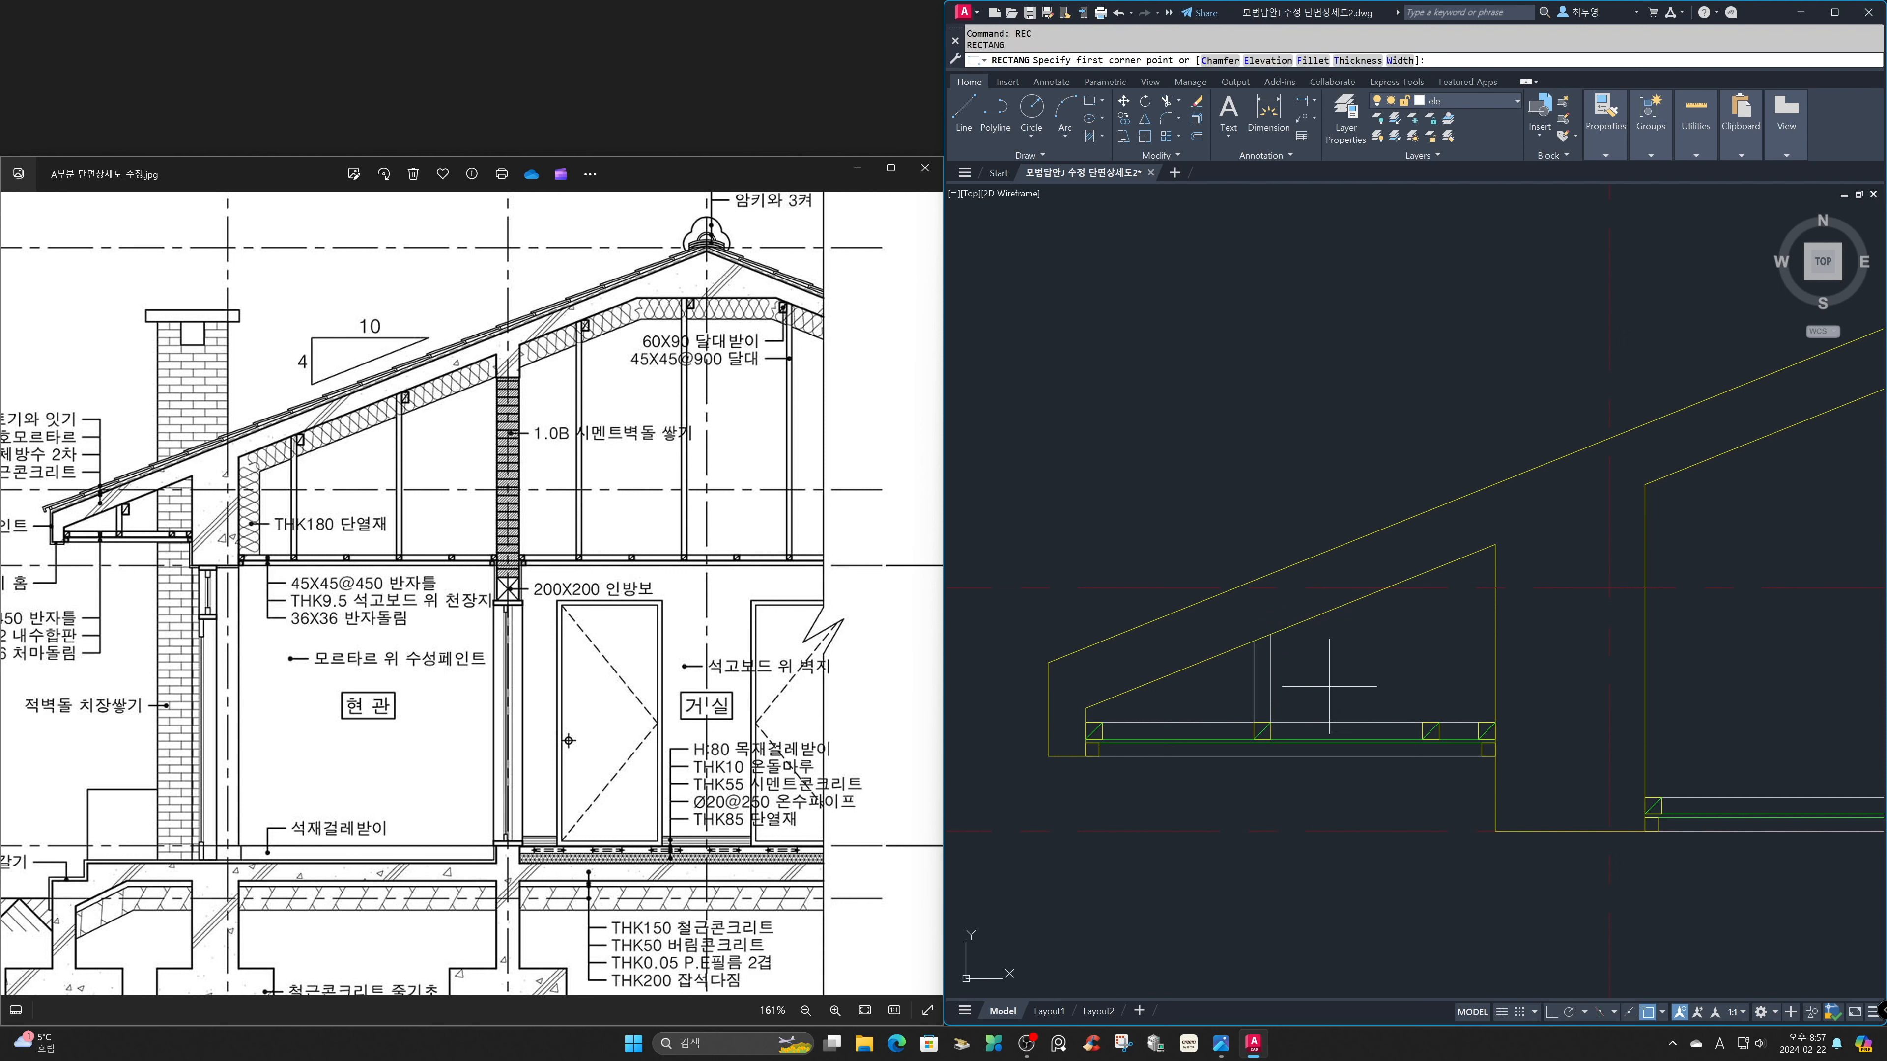
left_click(1329, 688)
type("D")
key("Return")
type("60")
key("Return")
type("90")
key("Return")
left_click(1352, 652)
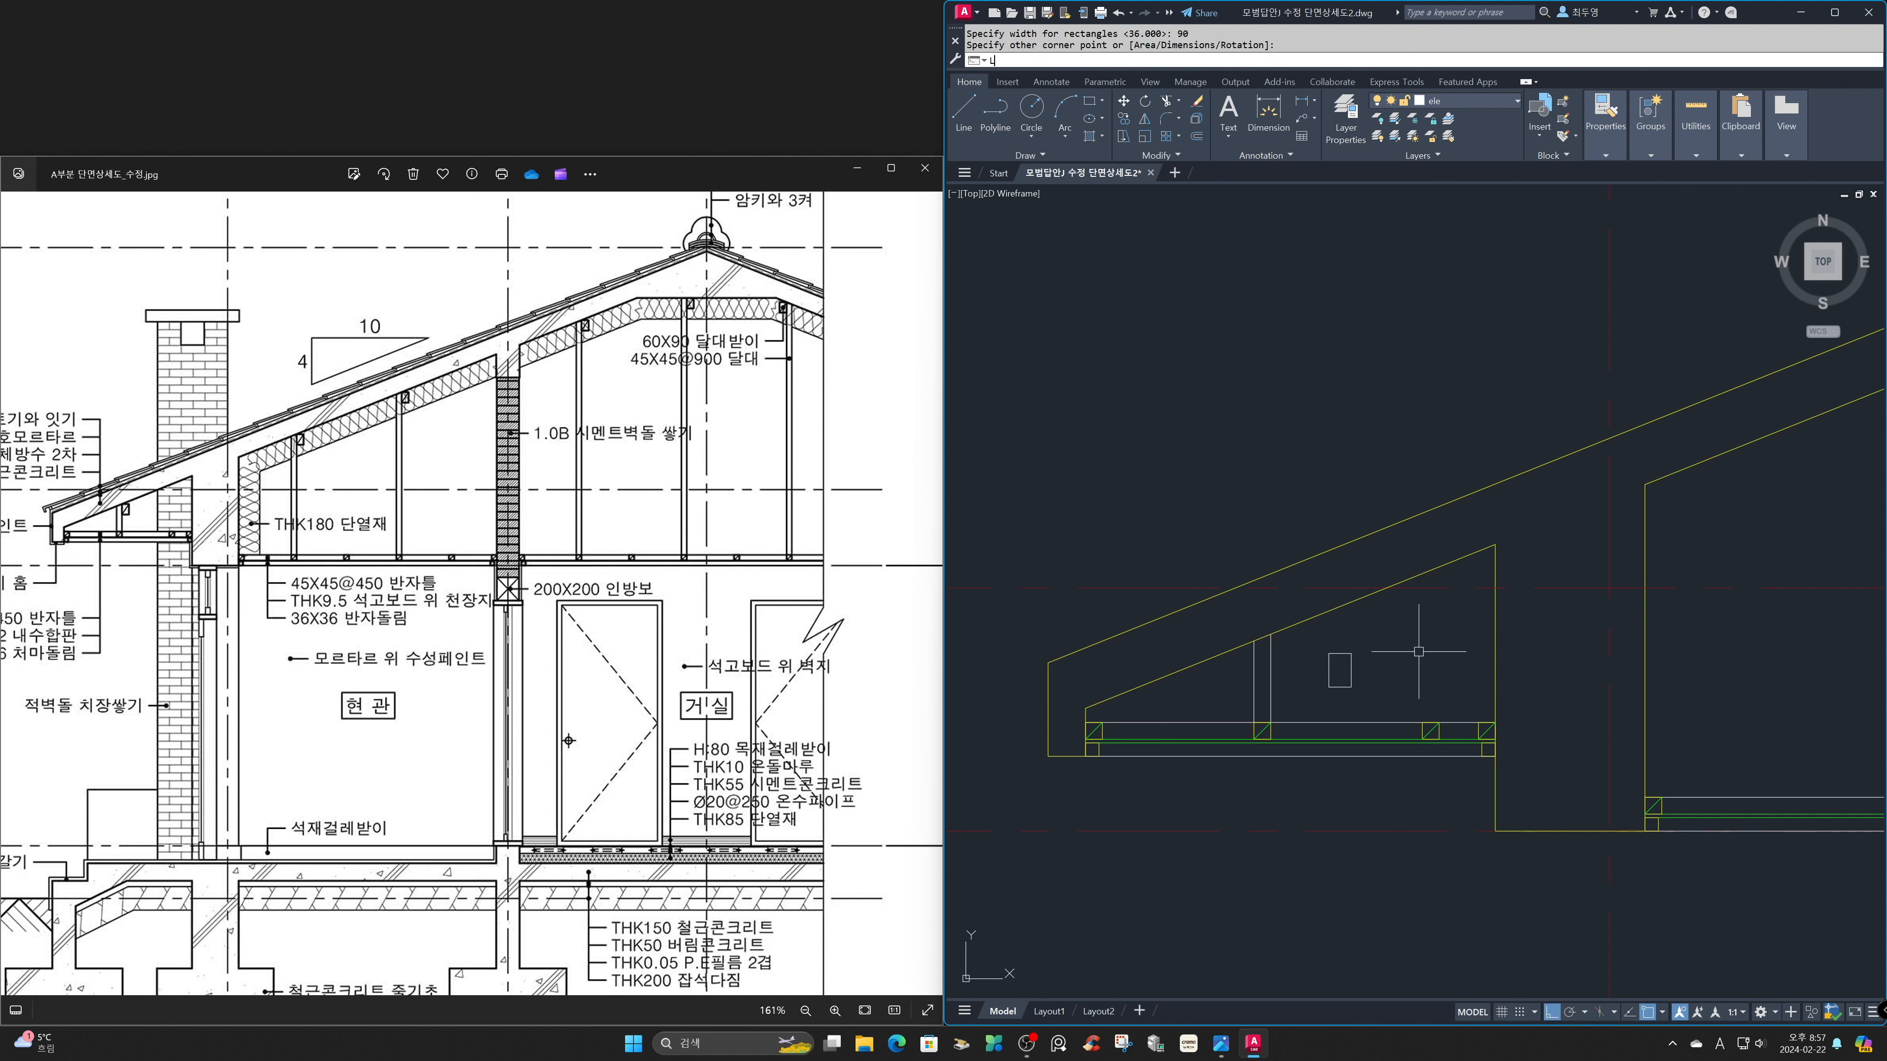
Draw a diagonal line from the upper-right to the lower-left corner of the 60x90 rectangle.
type("L")
key("Return")
left_click(1351, 654)
left_click(1328, 687)
key("Return")
Assign the diagonal line to the fin layer and the 60x90 rectangle to the sec layer.
left_click(1340, 668)
left_click(1513, 105)
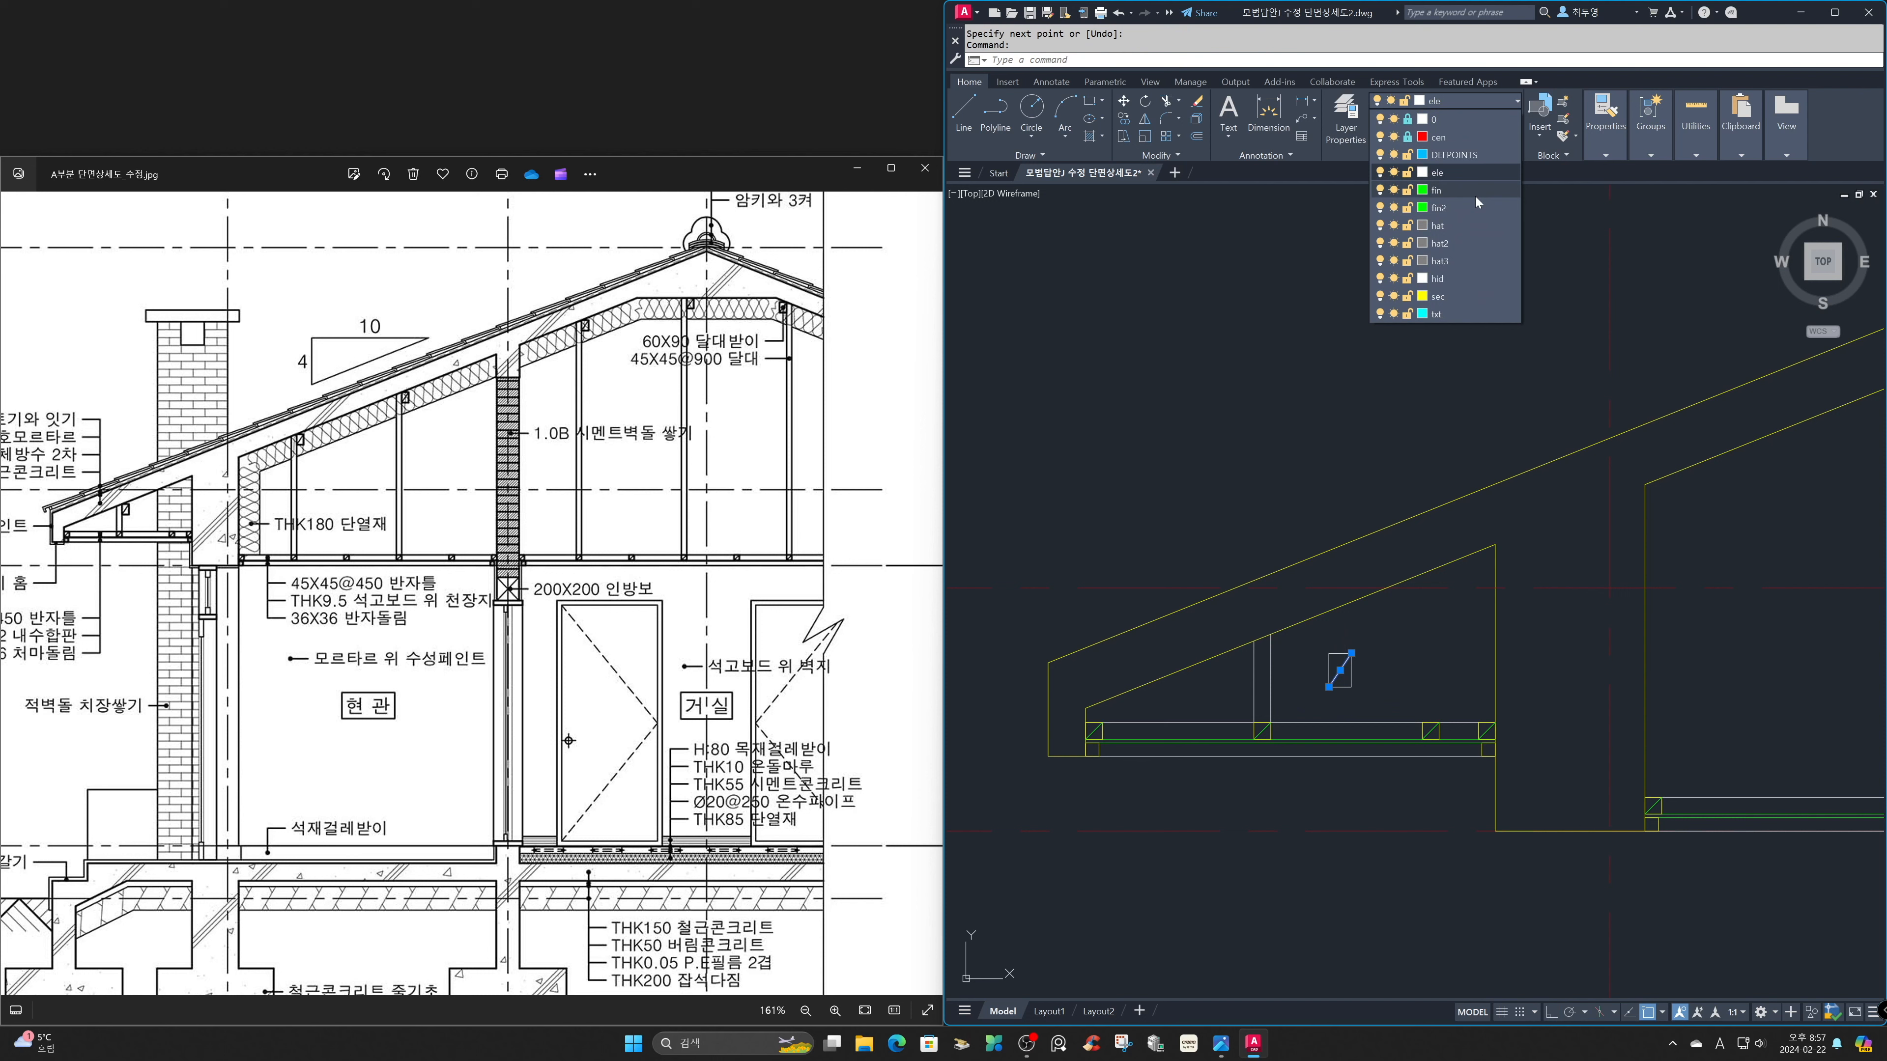
left_click(1475, 195)
key("Escape")
left_click(1376, 693)
left_click(1346, 681)
left_click(1512, 104)
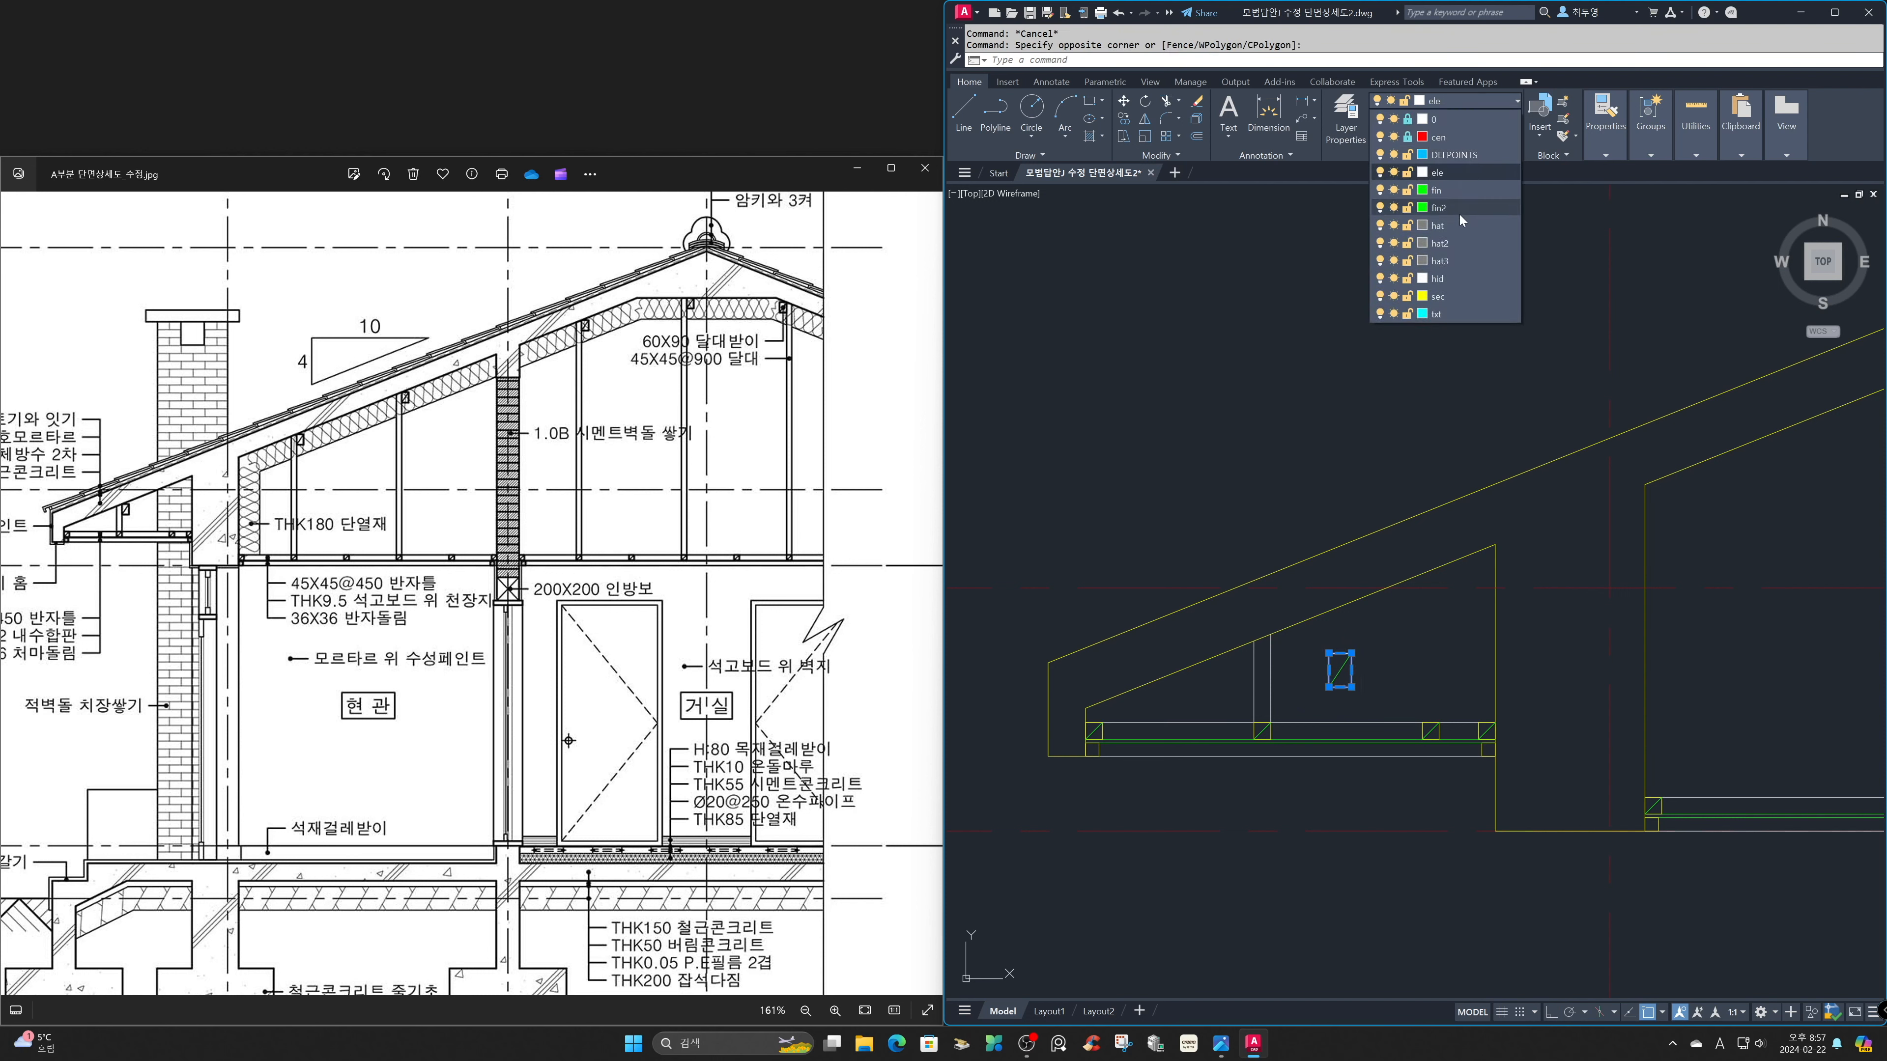
left_click(1453, 297)
key("Escape")
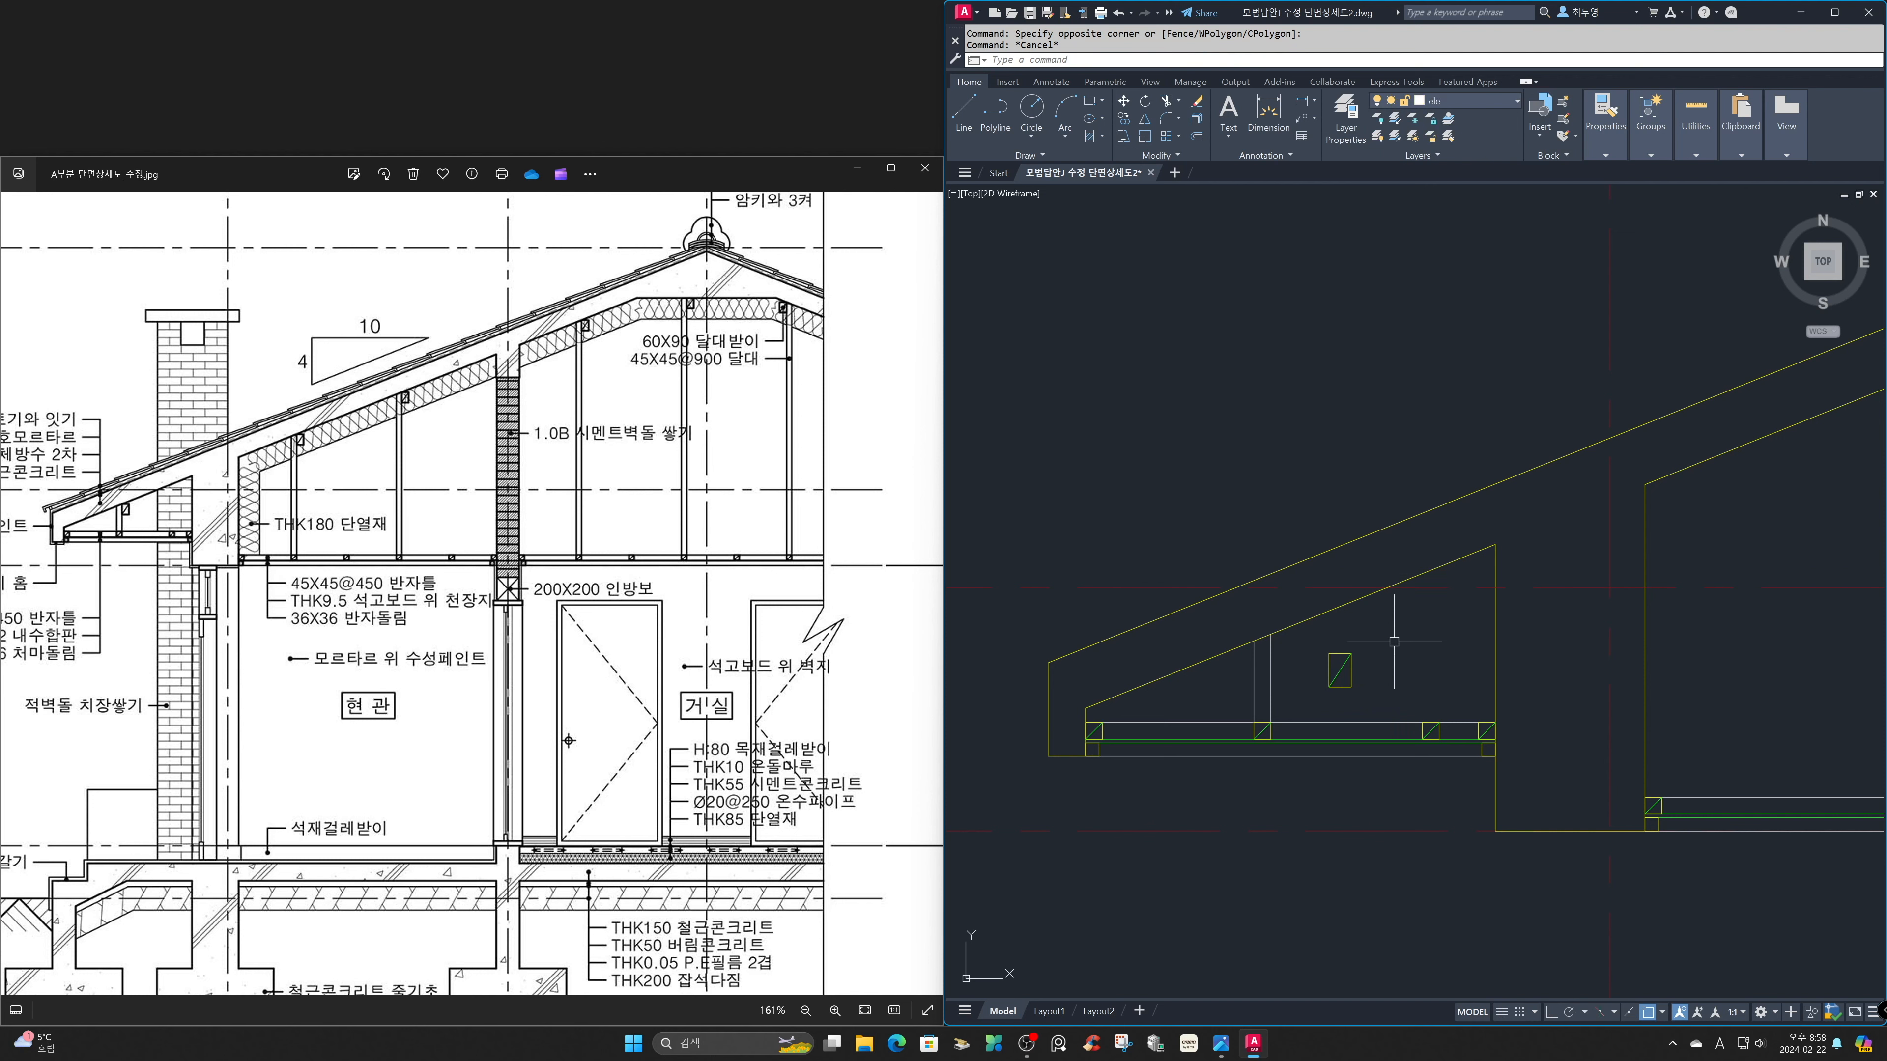
Move the 60x90 rectangle with its diagonal by the upper-left corner to the top end of the right hanger line.
key("space")
left_click(1381, 702)
left_click(1316, 650)
key("space")
left_click(1330, 654)
left_click(1272, 634)
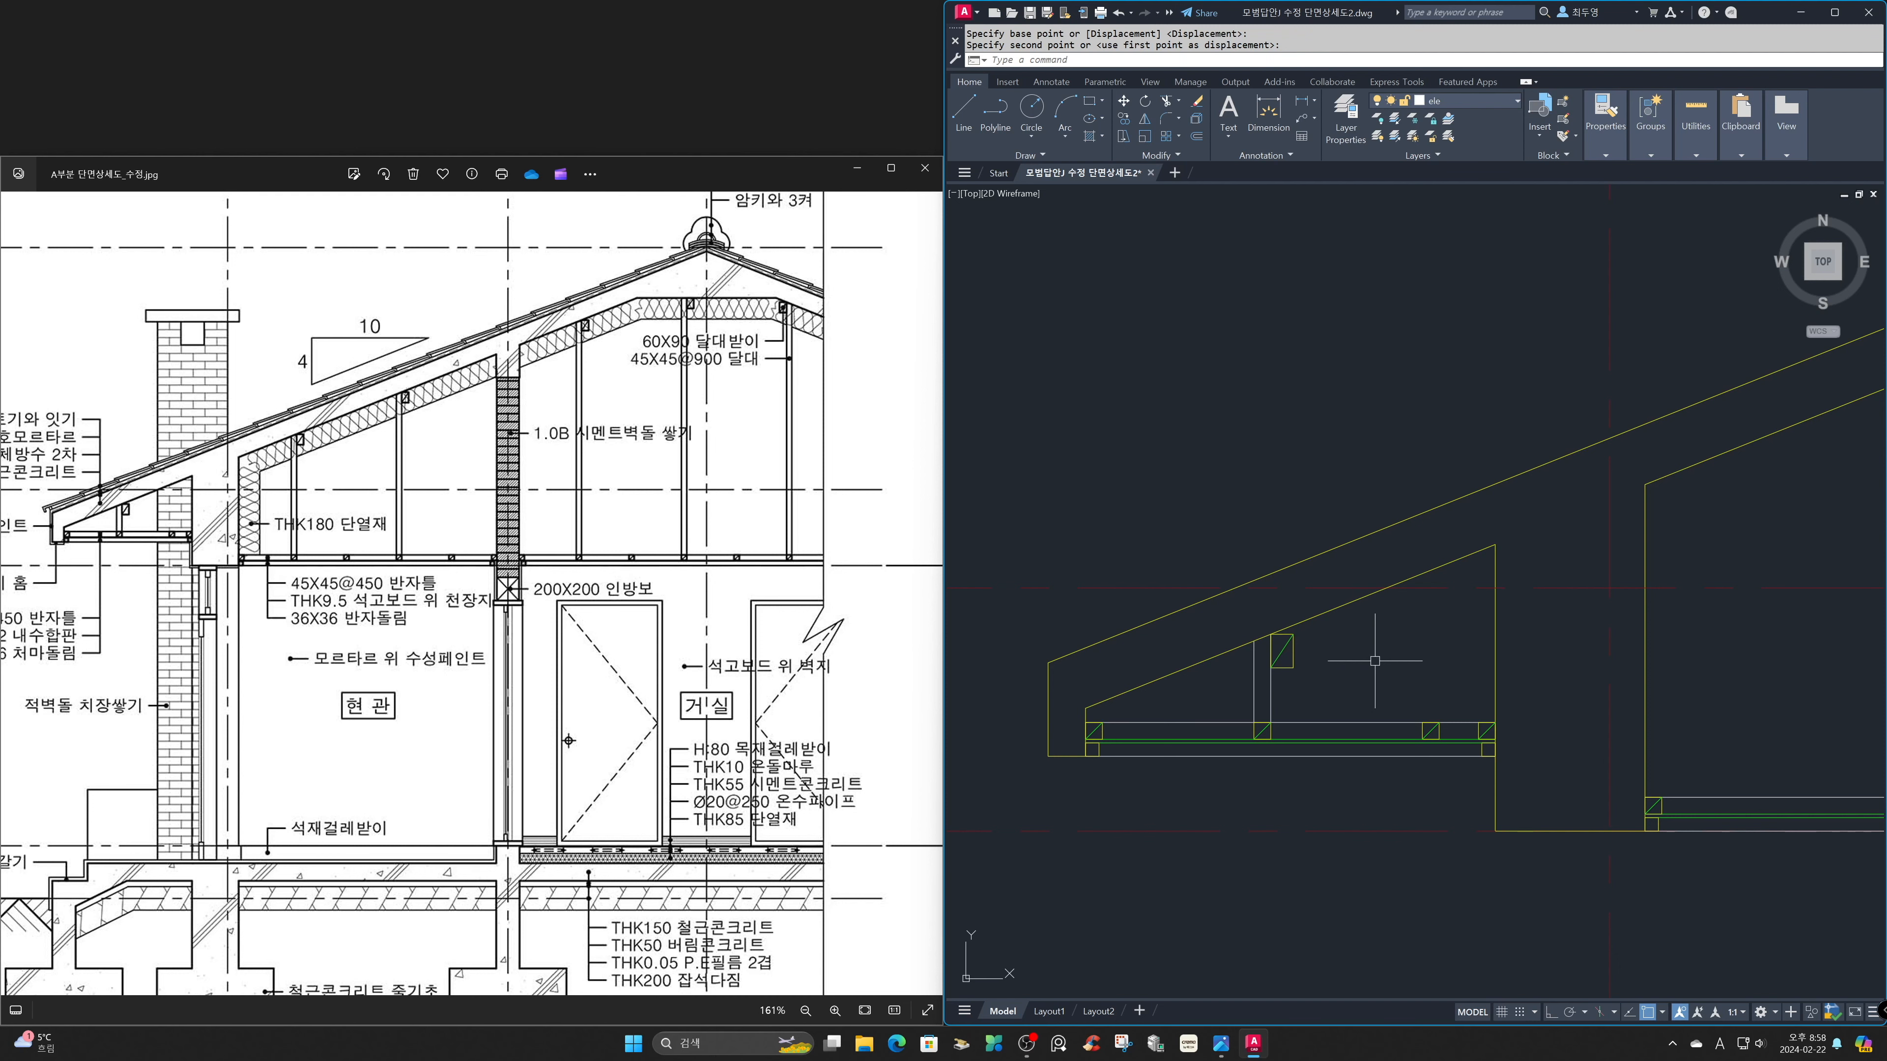
Array the first ceiling joist with its diagonal along the left room's upper ceiling line at 450 spacing.
type("z")
key("Return")
type("p")
key("Return")
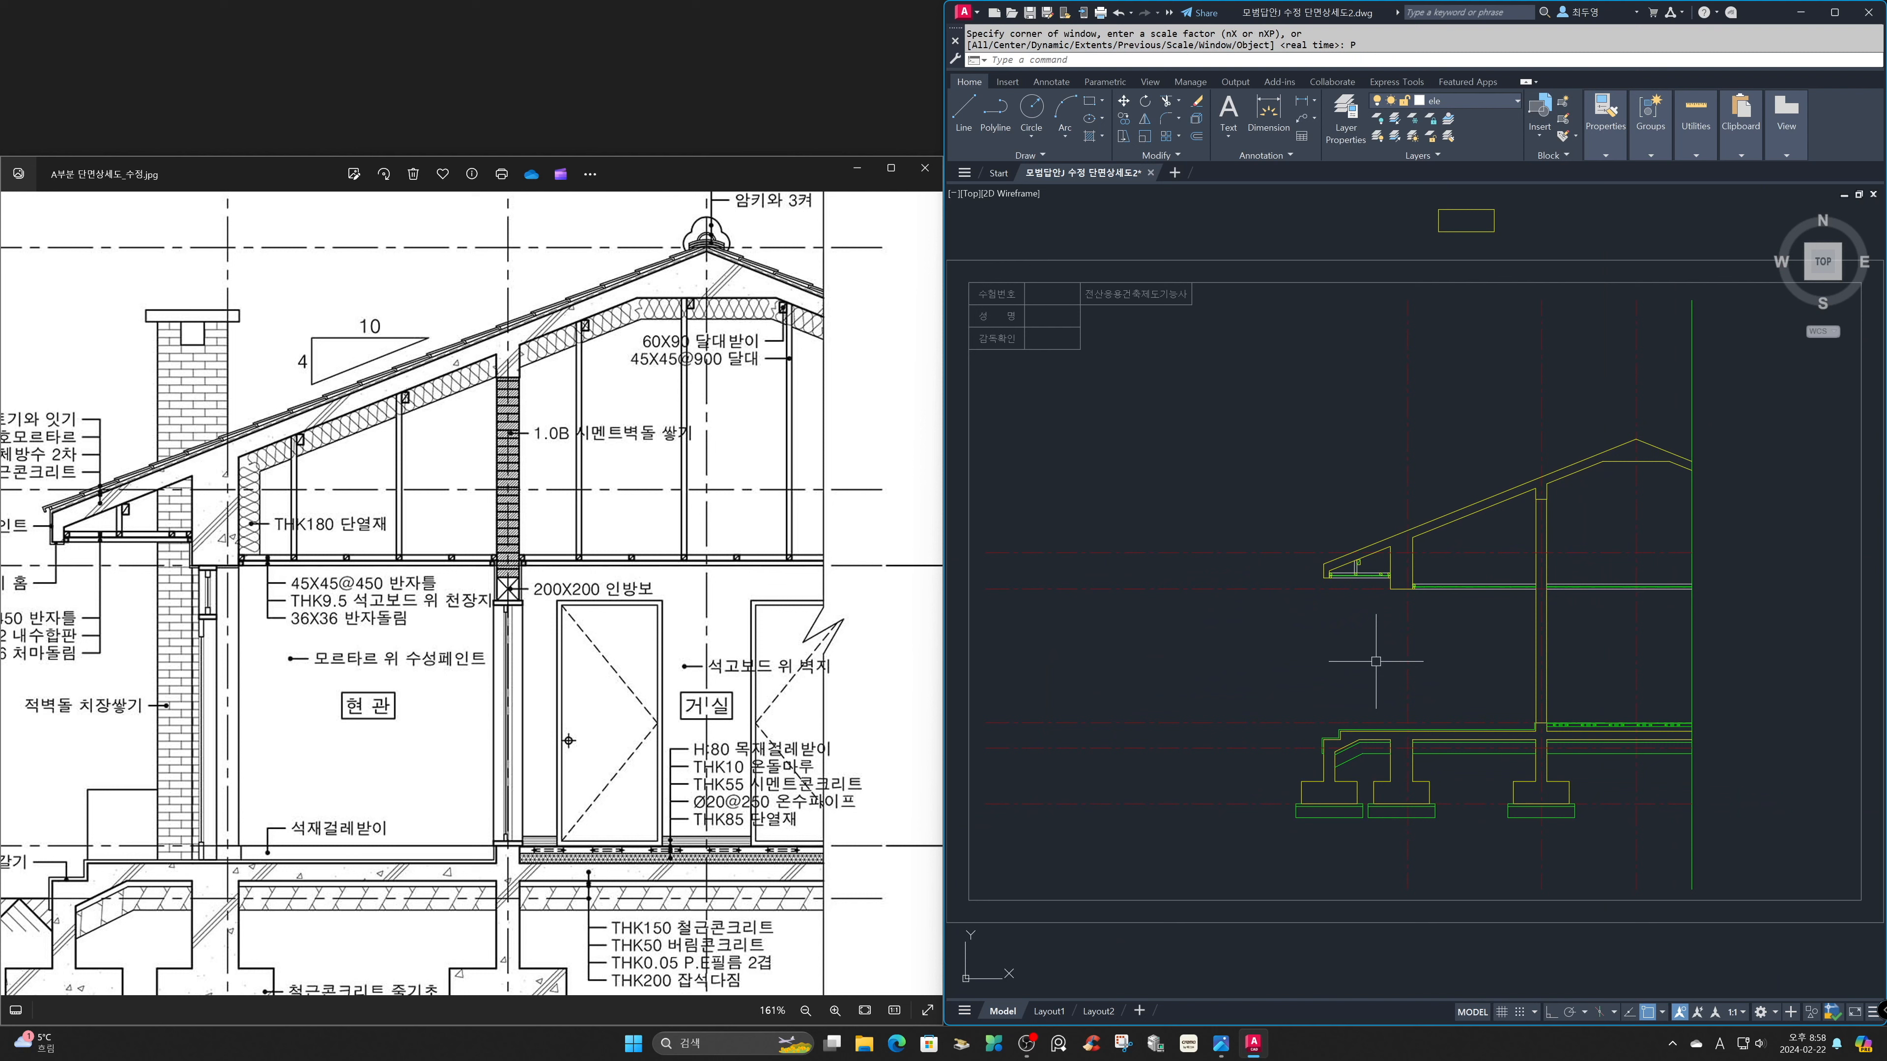
type("z")
key("Return")
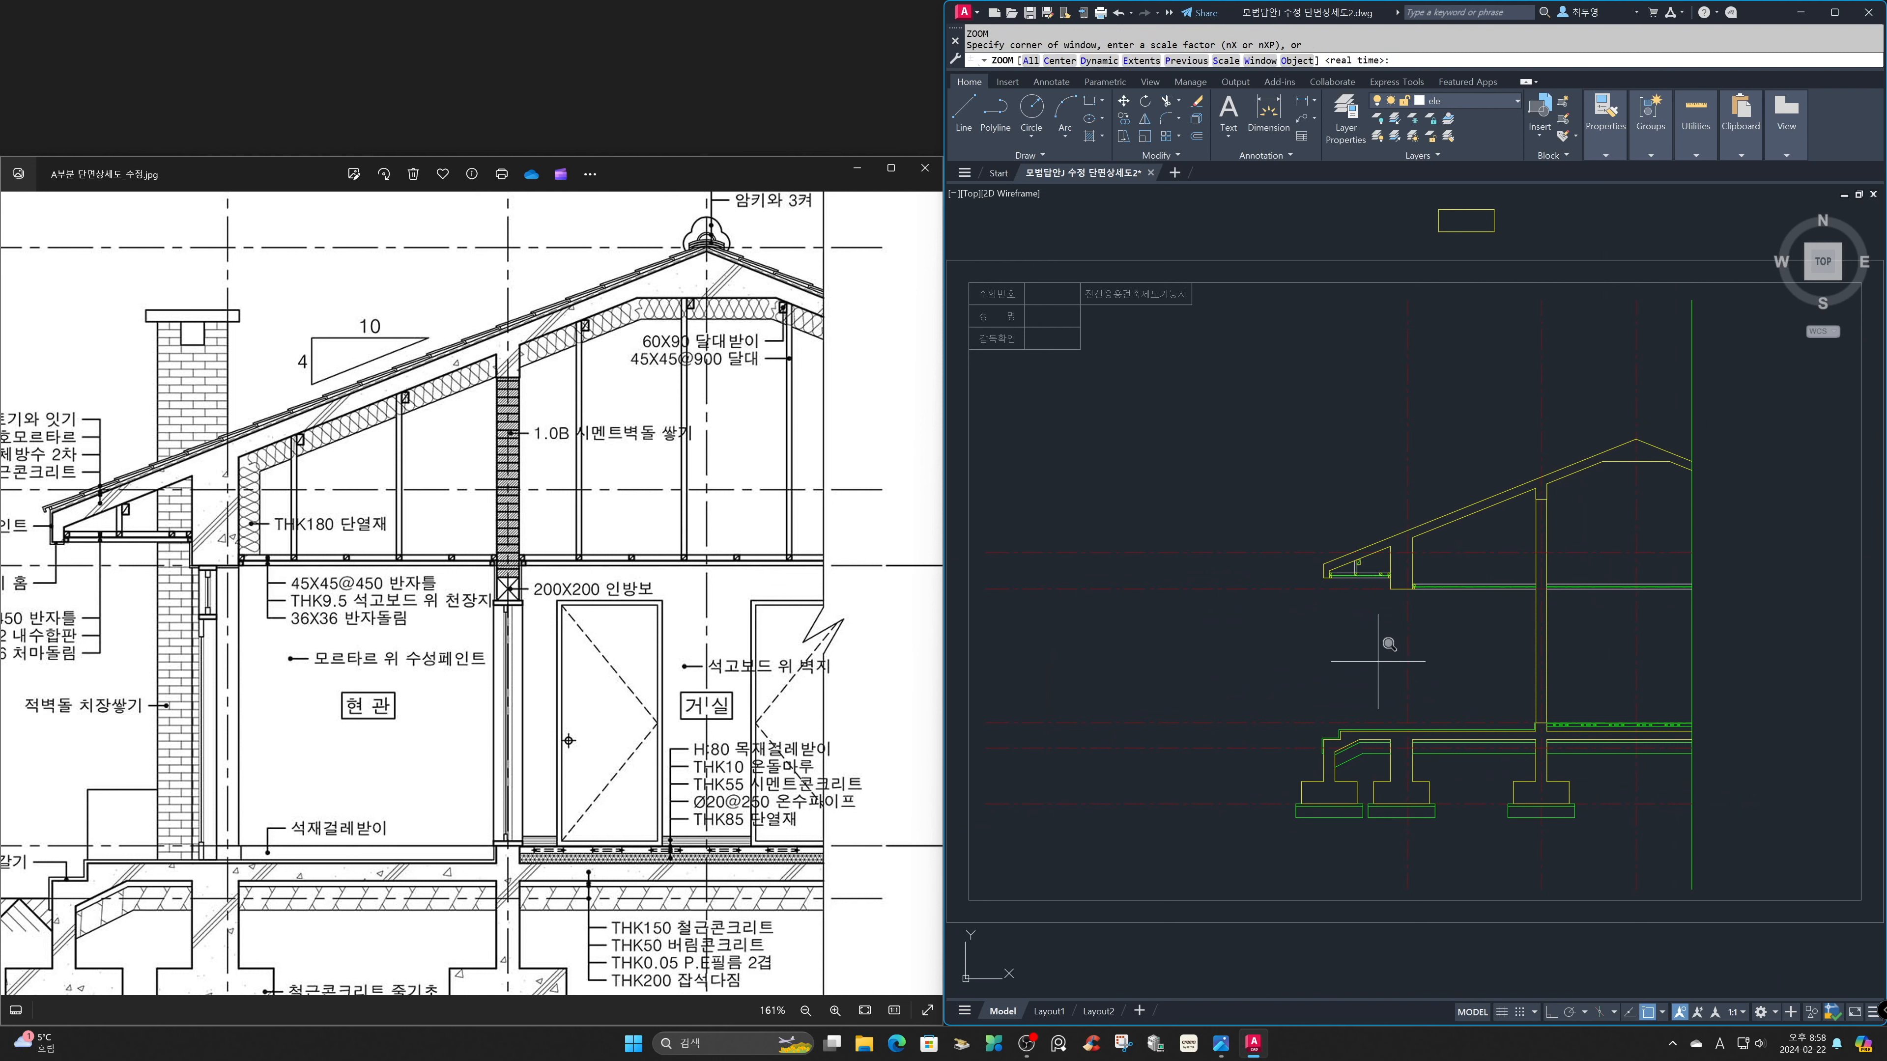
left_click(1406, 549)
left_click(1547, 622)
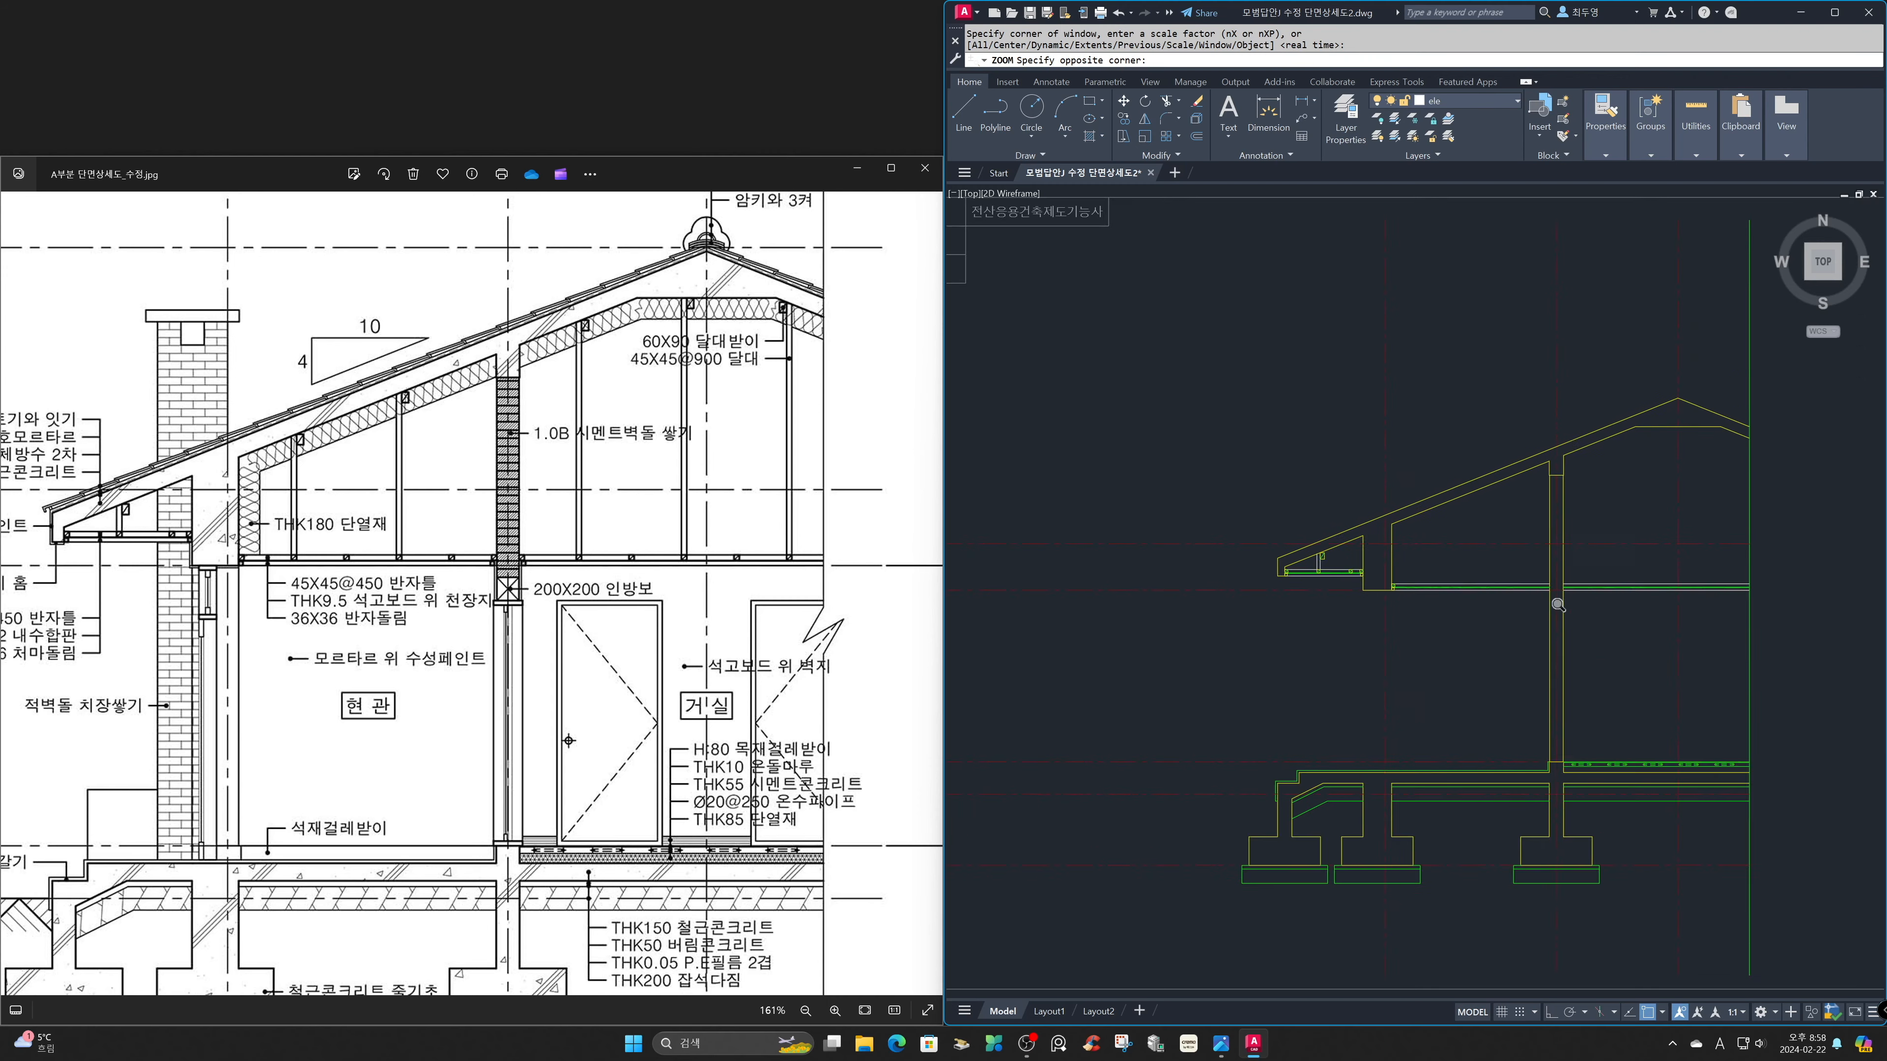
type("ar")
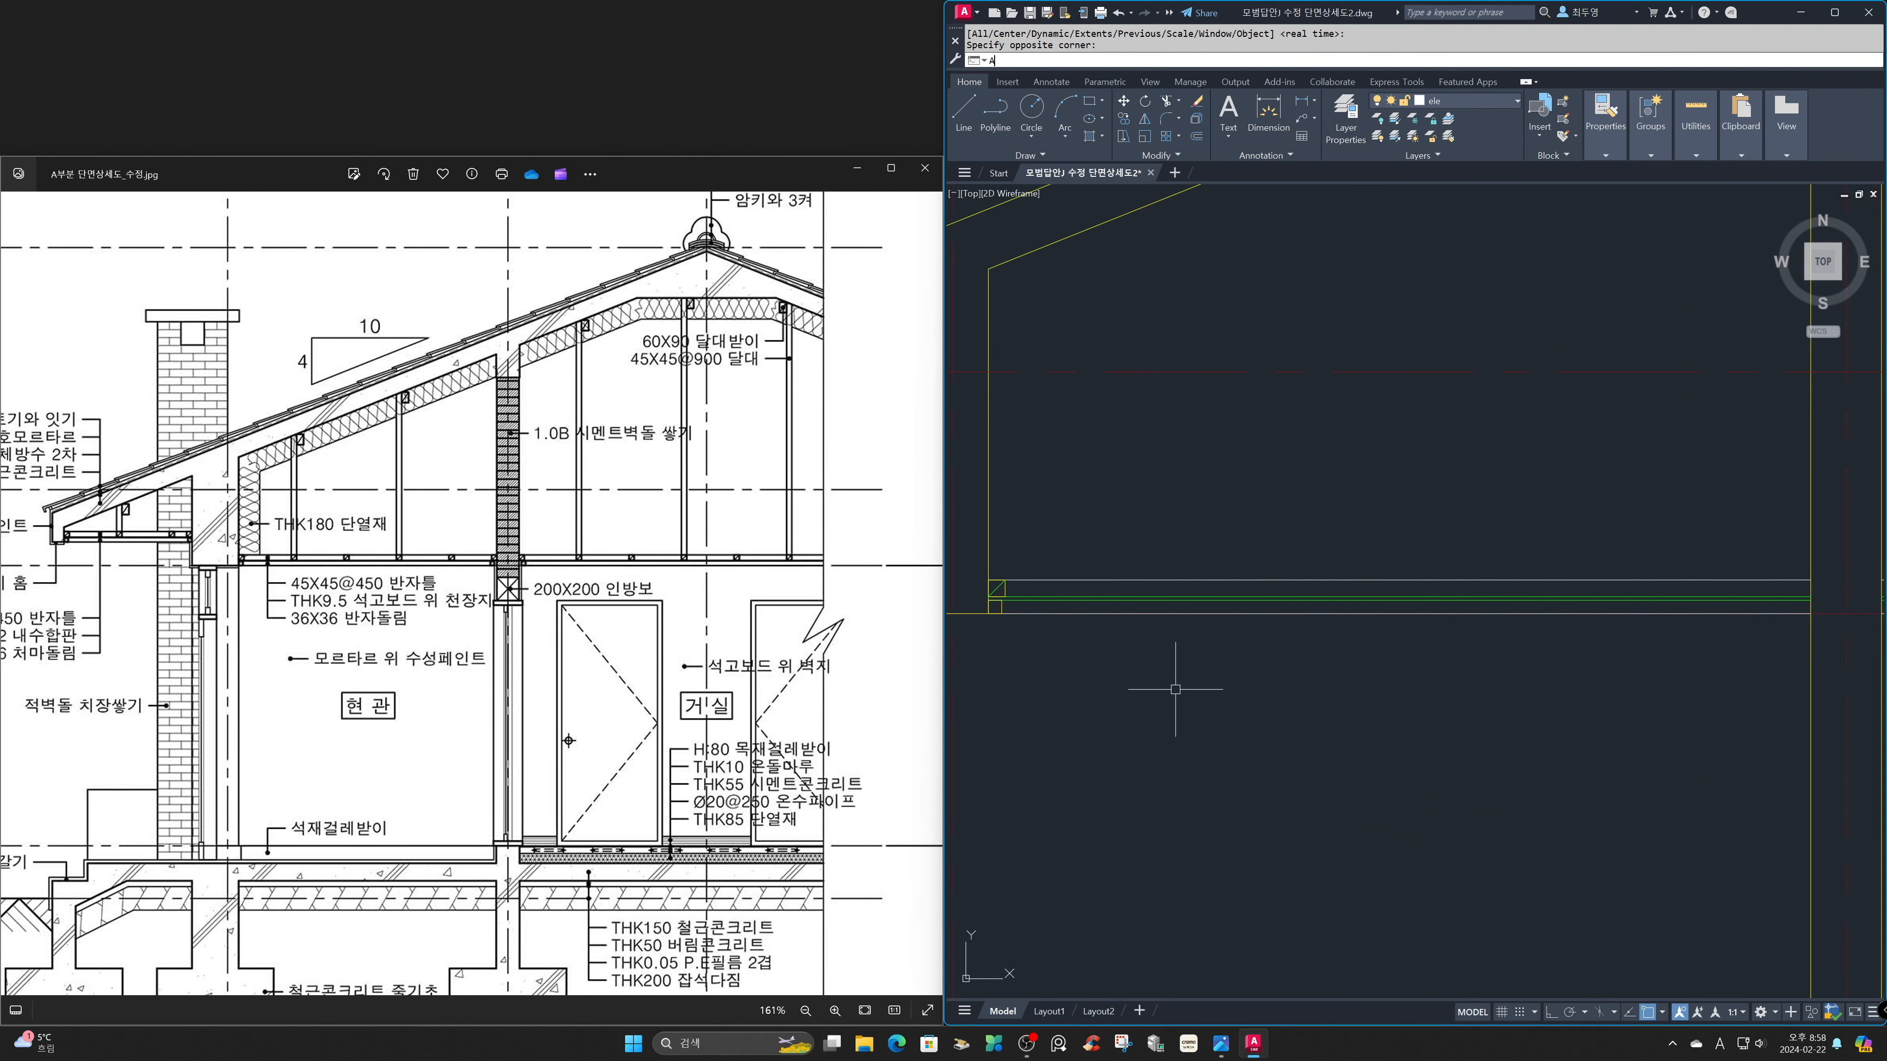
key("Return")
left_click(1016, 588)
left_click(982, 617)
key("Return")
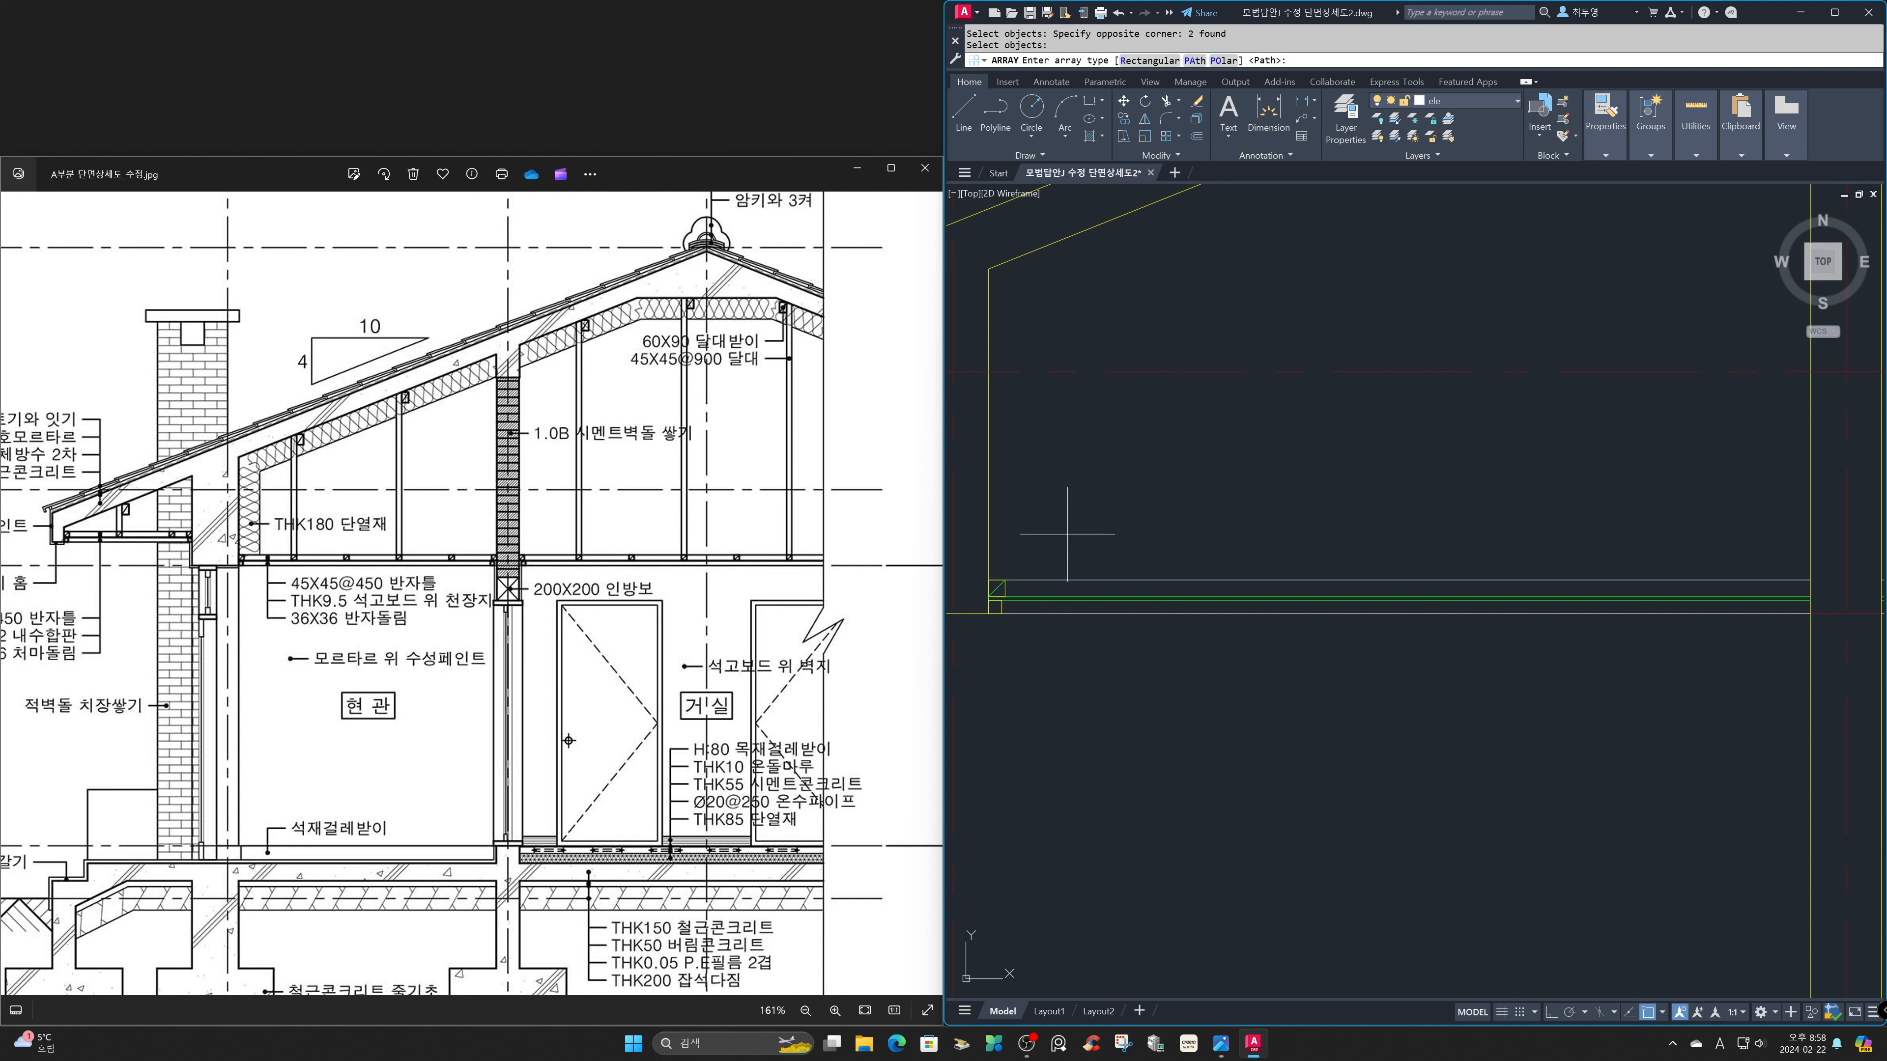
key("Return")
left_click(1084, 579)
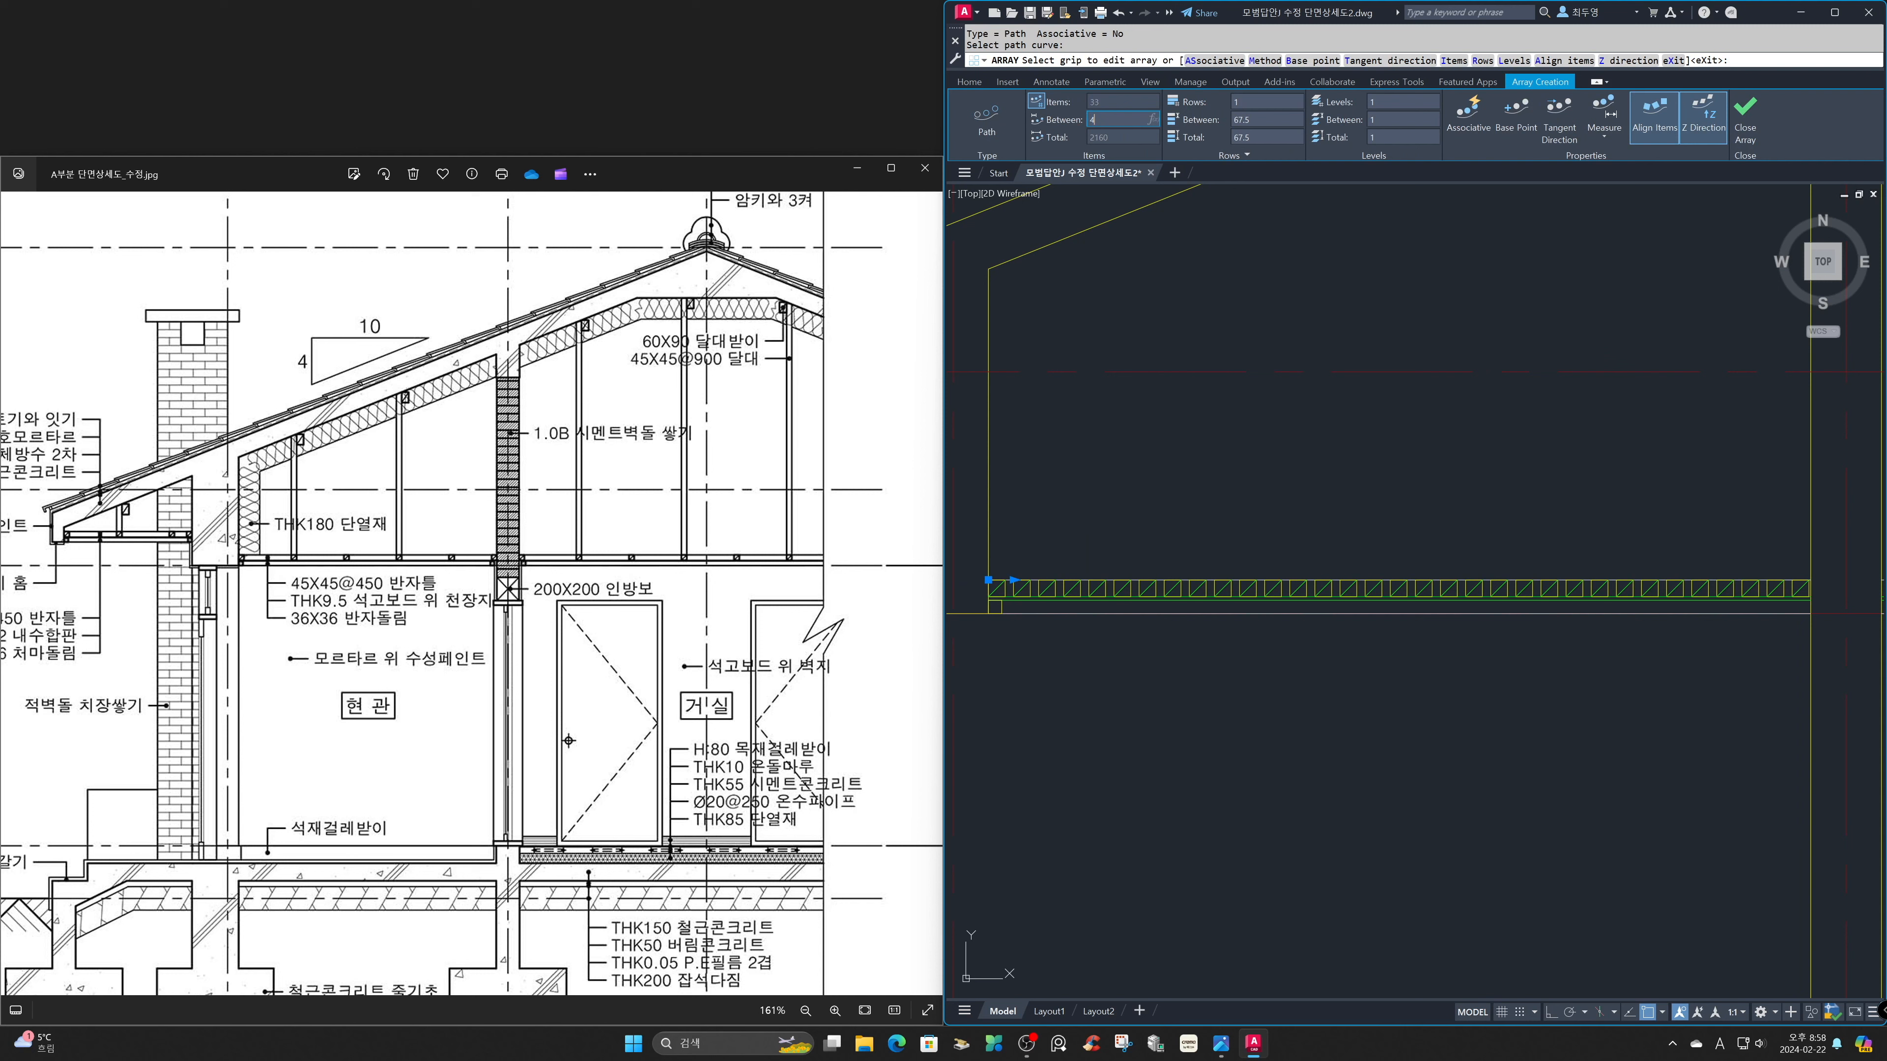
type("450")
key("Return")
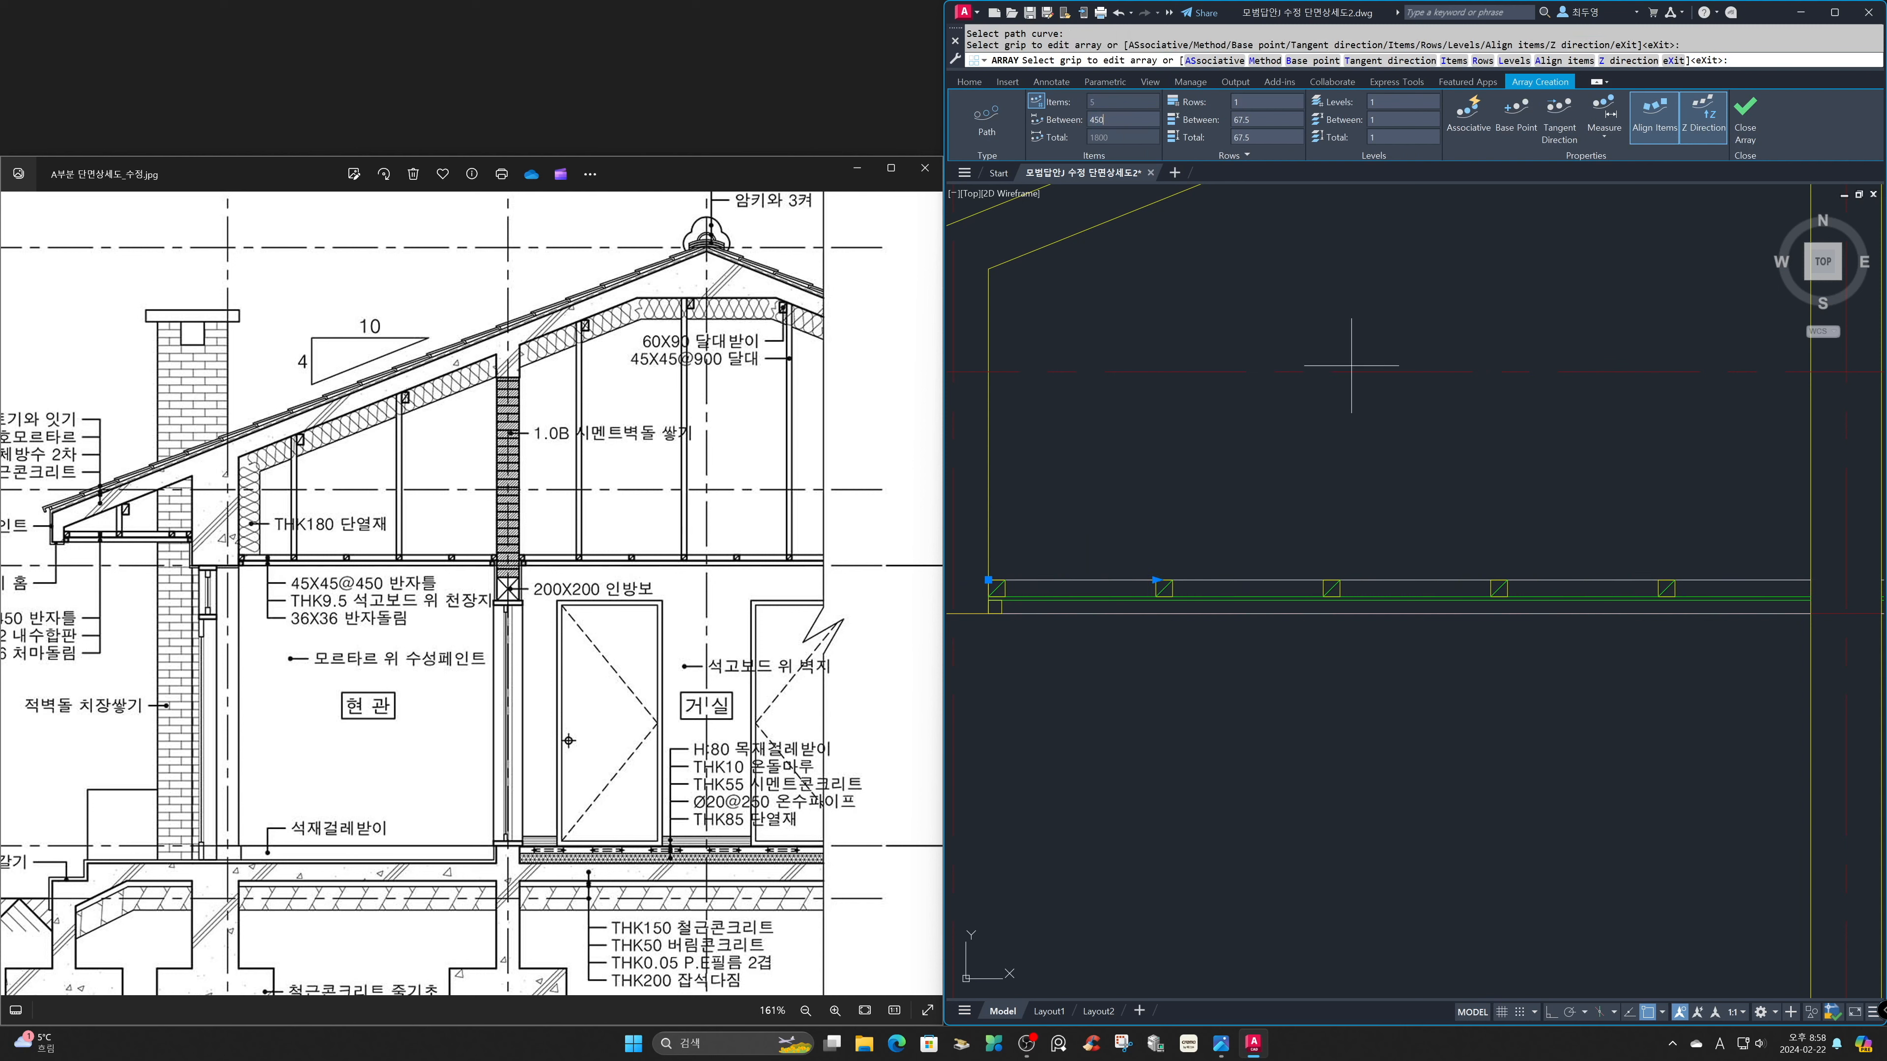
left_click(1745, 115)
Copy the last arrayed joist by its upper-right corner to the inner wall's left face at the ceiling line.
type("c")
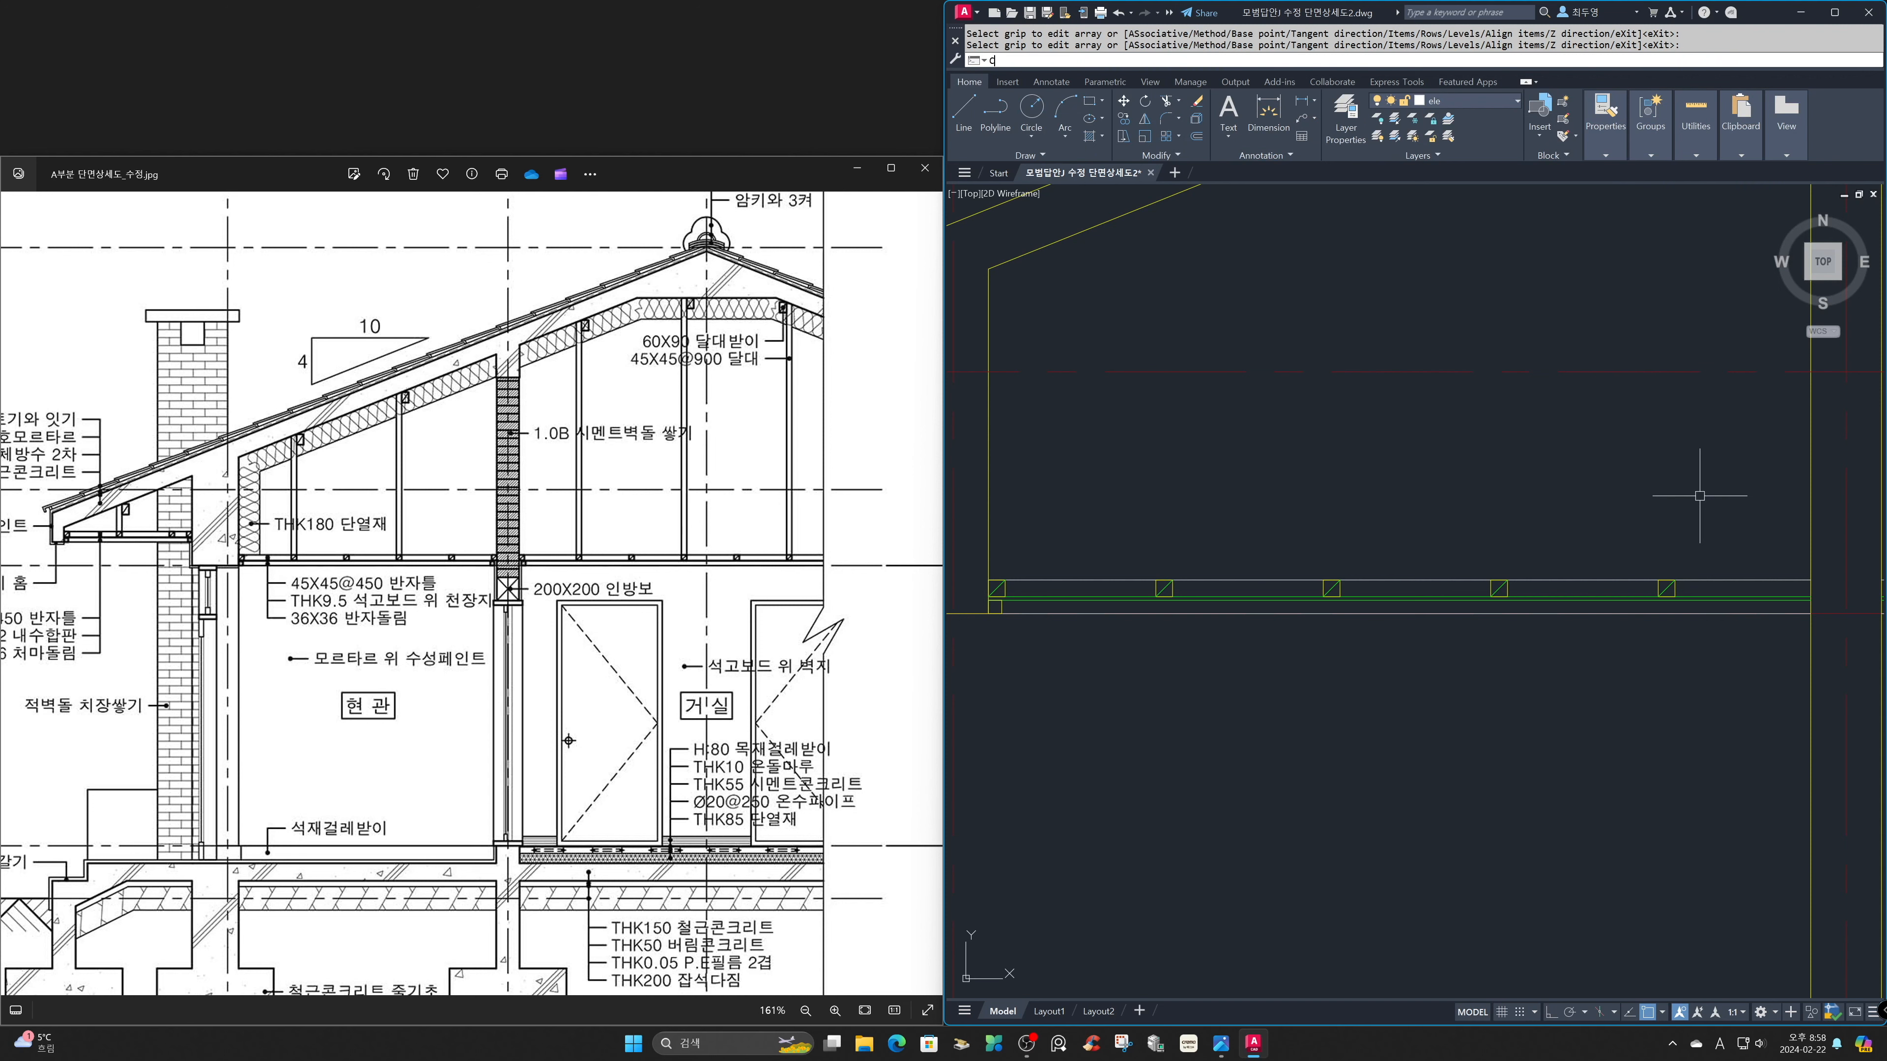
type("o")
key("space")
left_click(1624, 516)
left_click(1715, 666)
key("space")
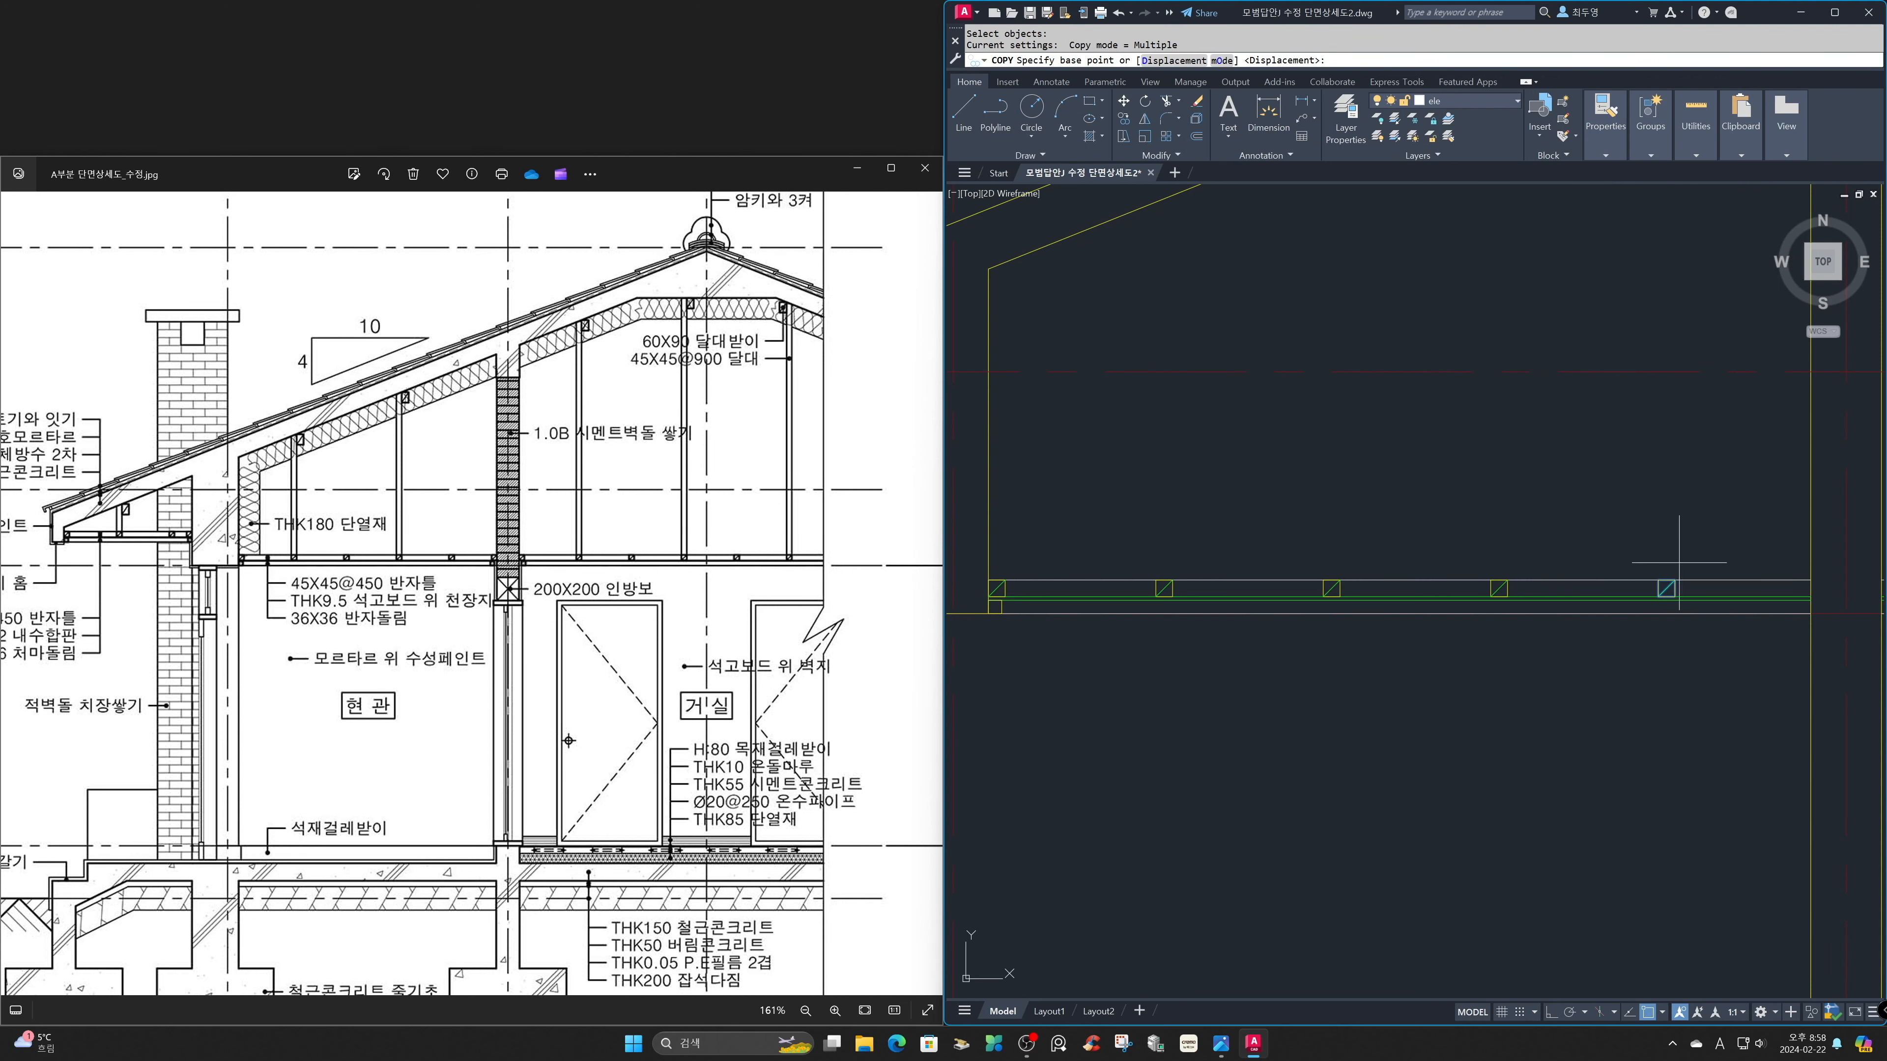
left_click(1675, 580)
left_click(1810, 579)
key("space")
Copy the ceiling molding square by its lower-right corner to the opposite end of the left room's ceiling, against the inner wall.
key("space")
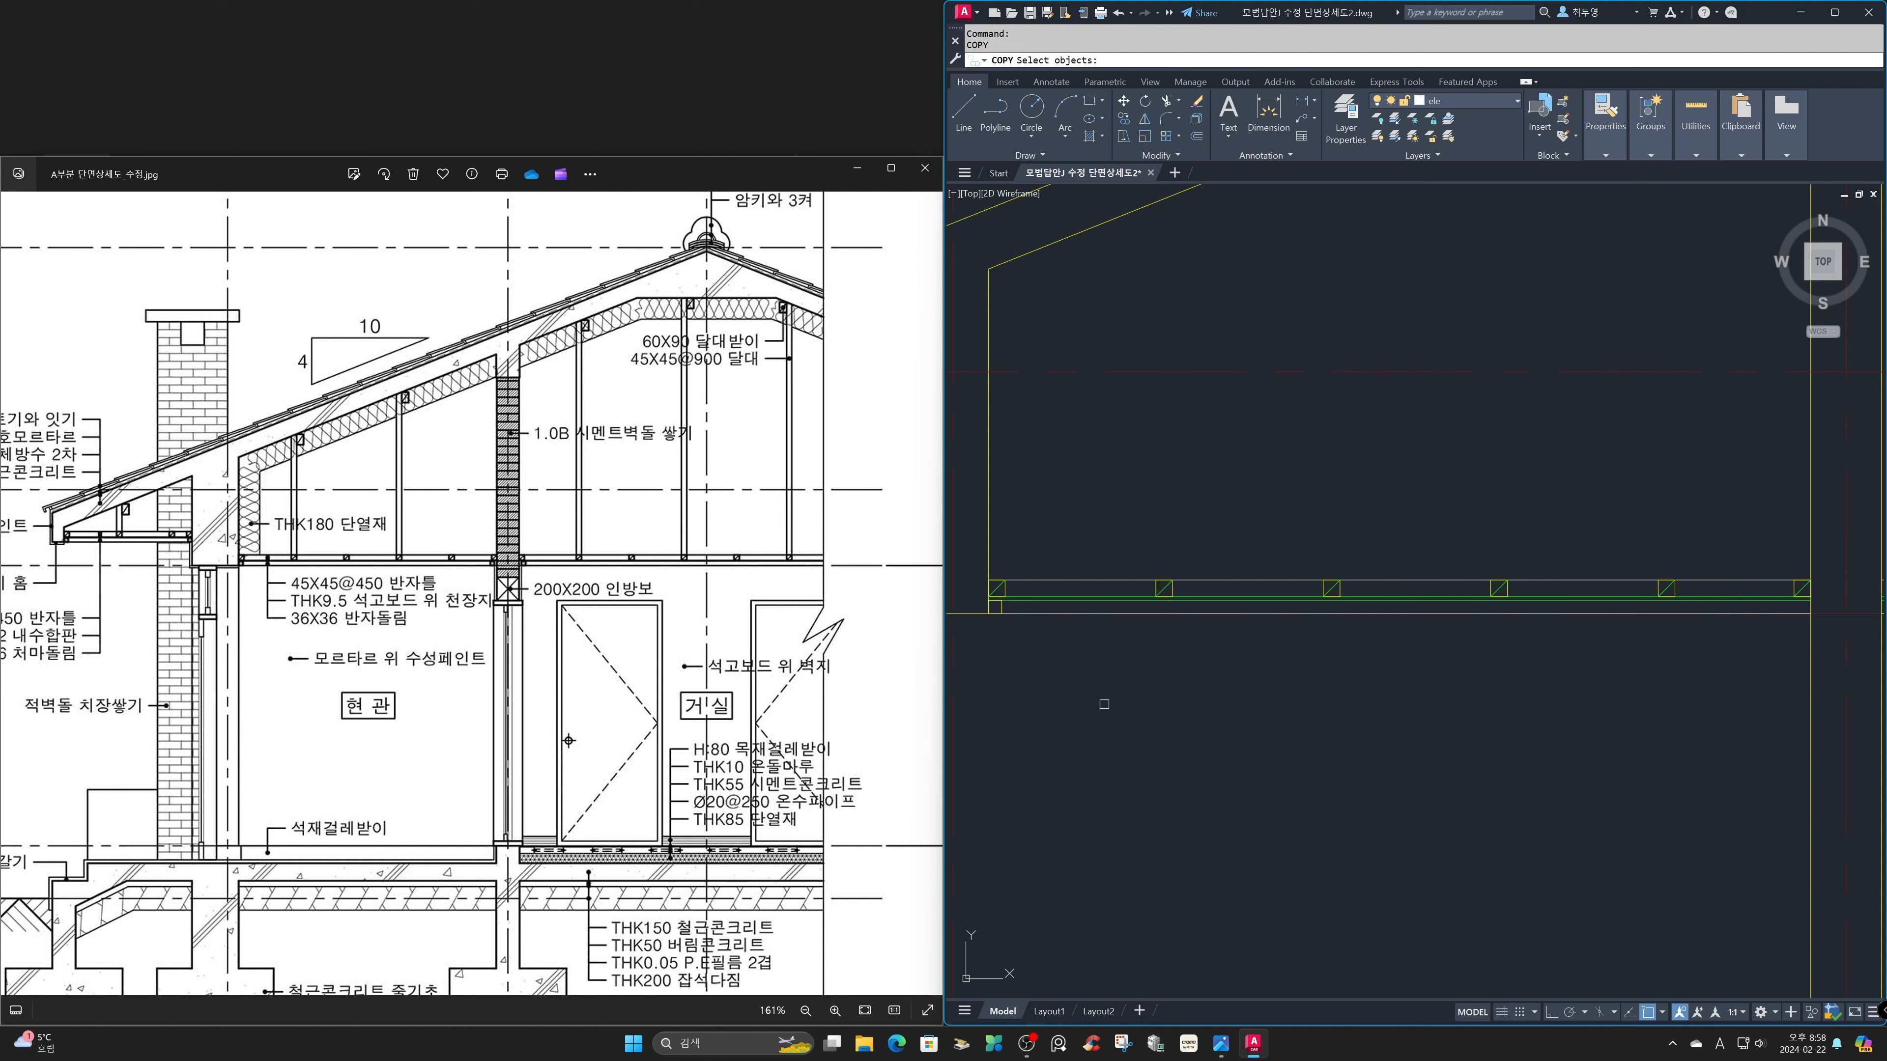
left_click(995, 606)
key("space")
left_click(1002, 613)
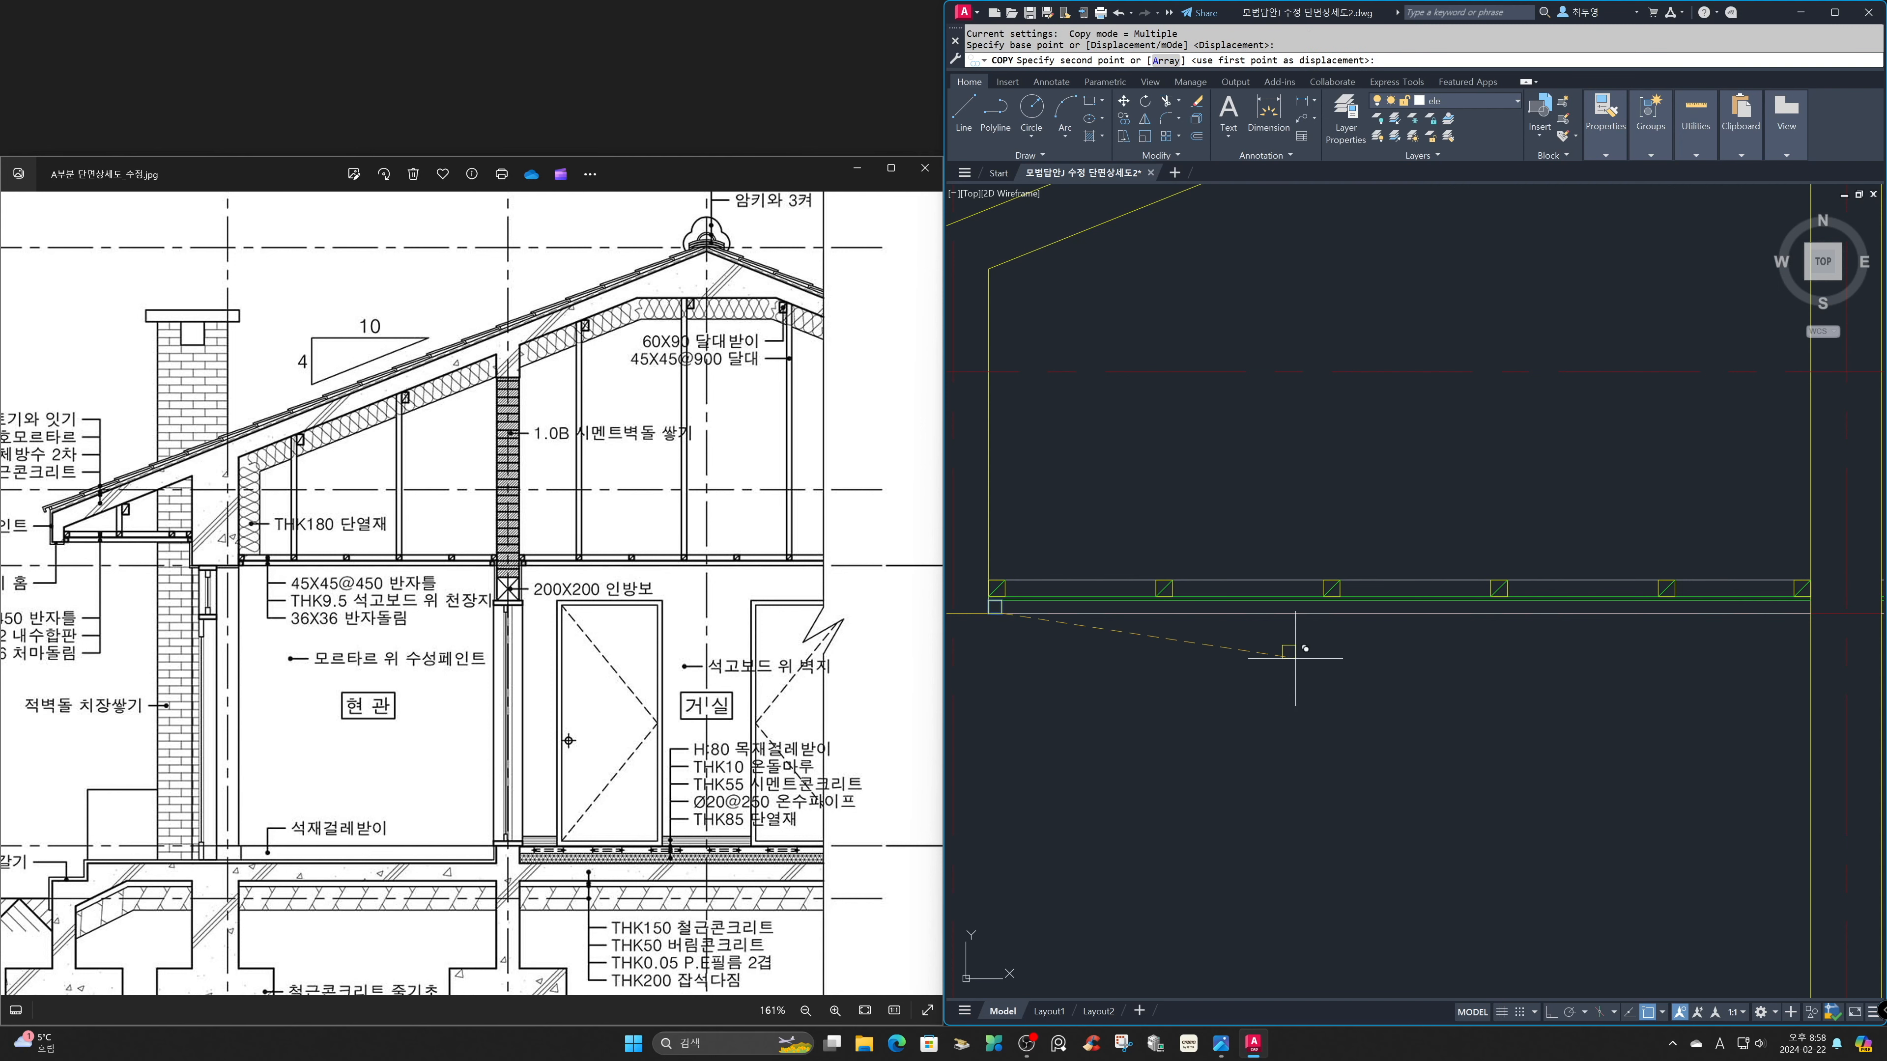
left_click(1811, 614)
key("space")
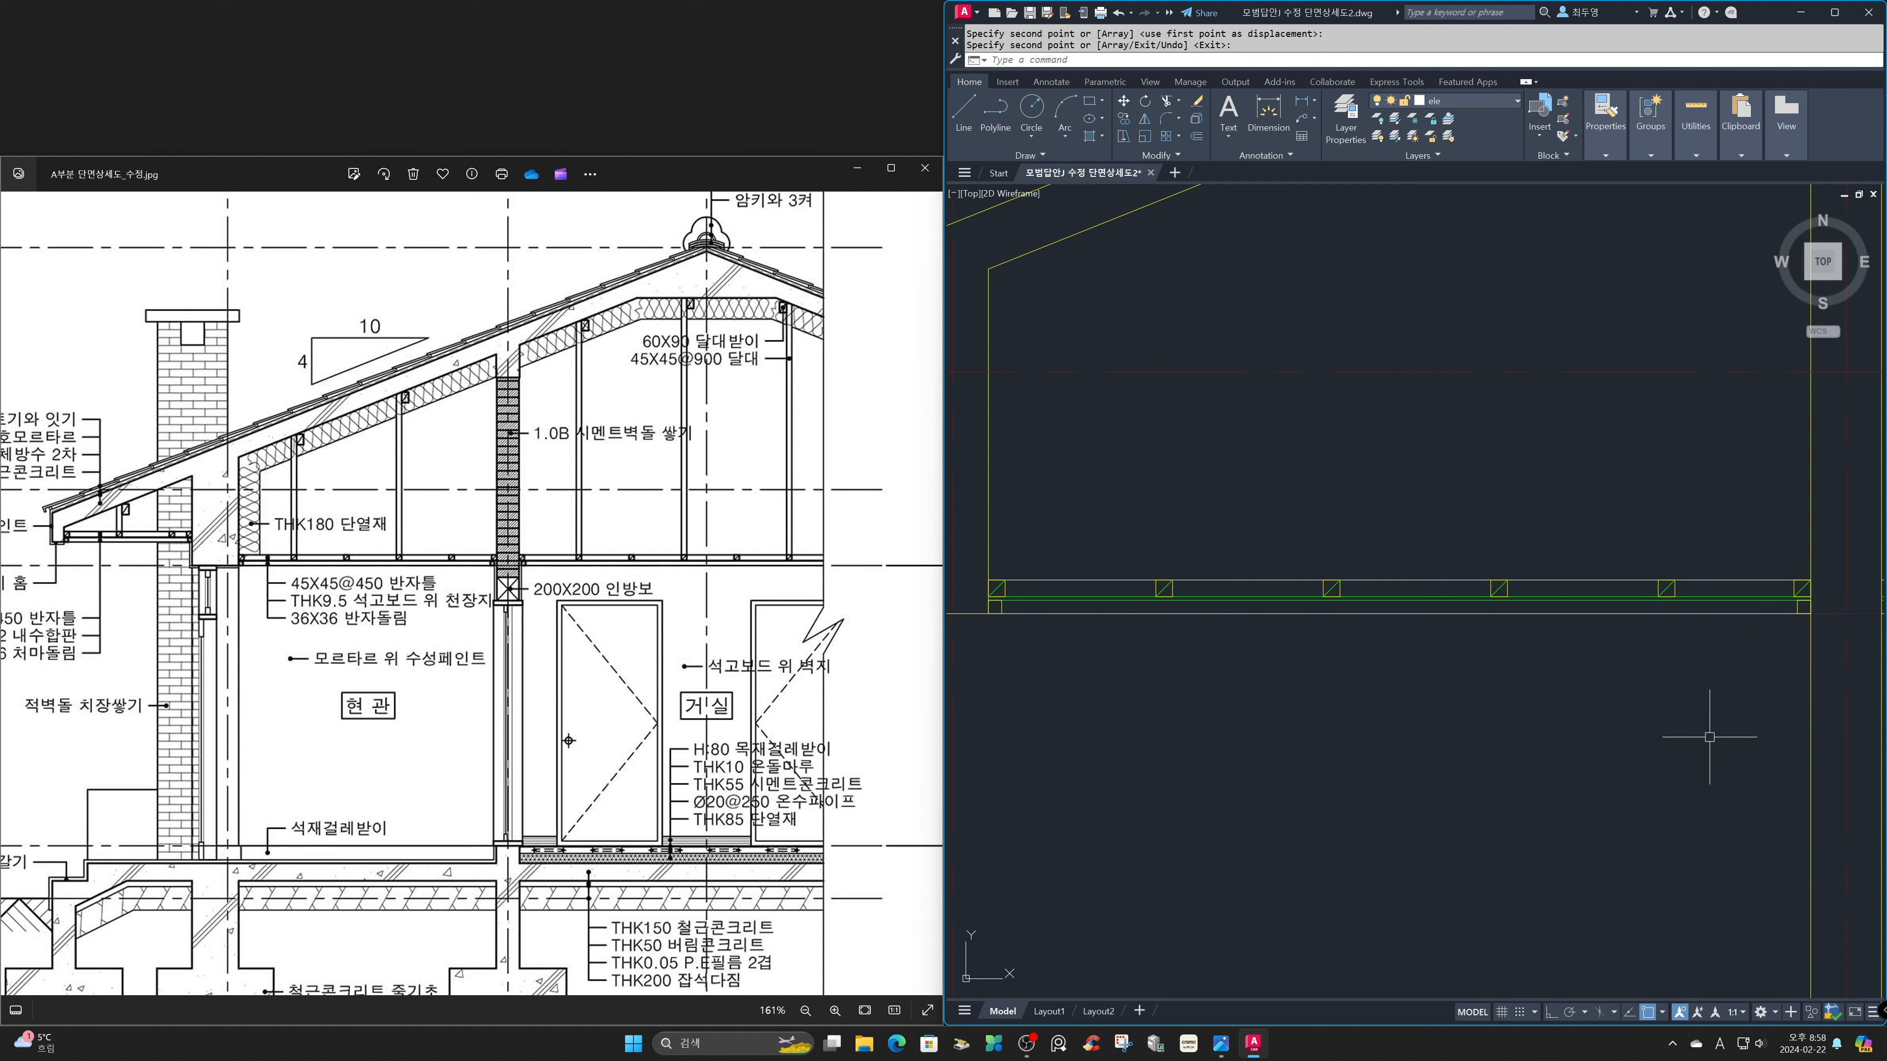
Copy the joist beside the inner wall by its upper-left corner to the wall's right face.
type("z")
key("space")
type("P")
key("space")
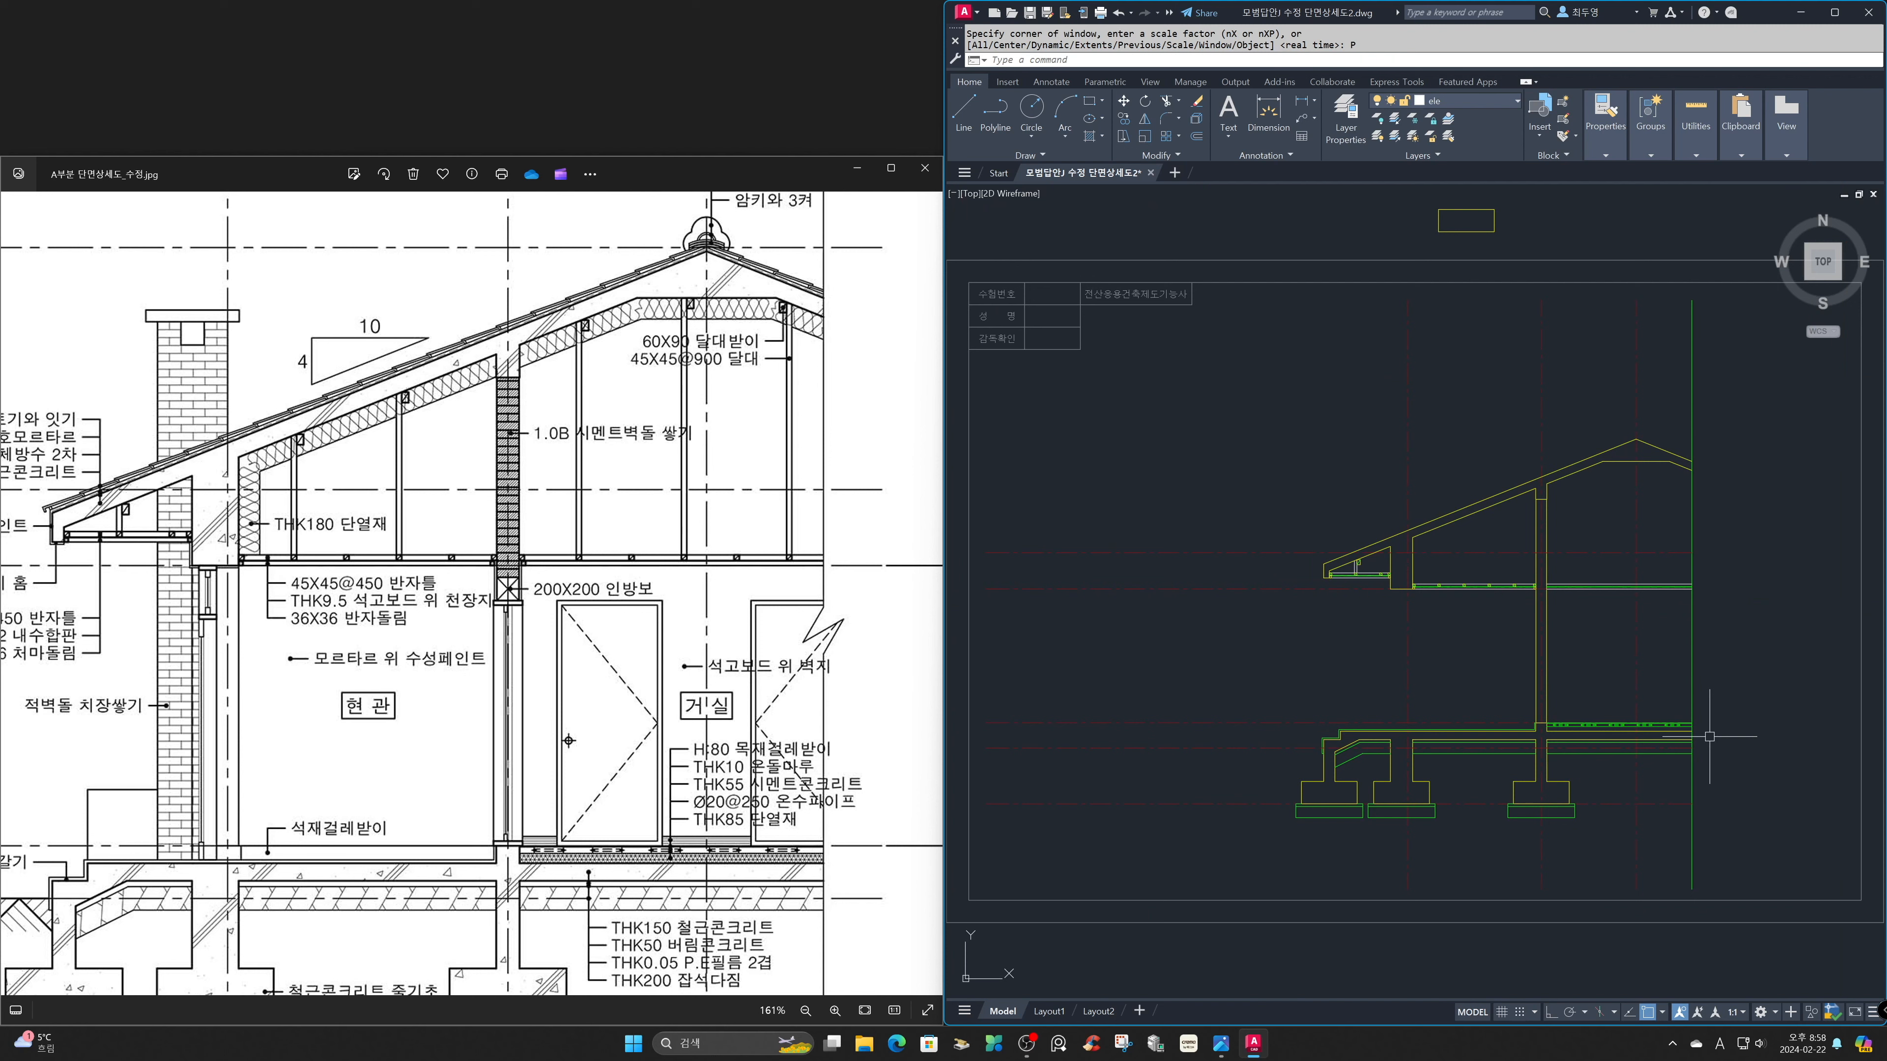
key("space")
left_click(1513, 553)
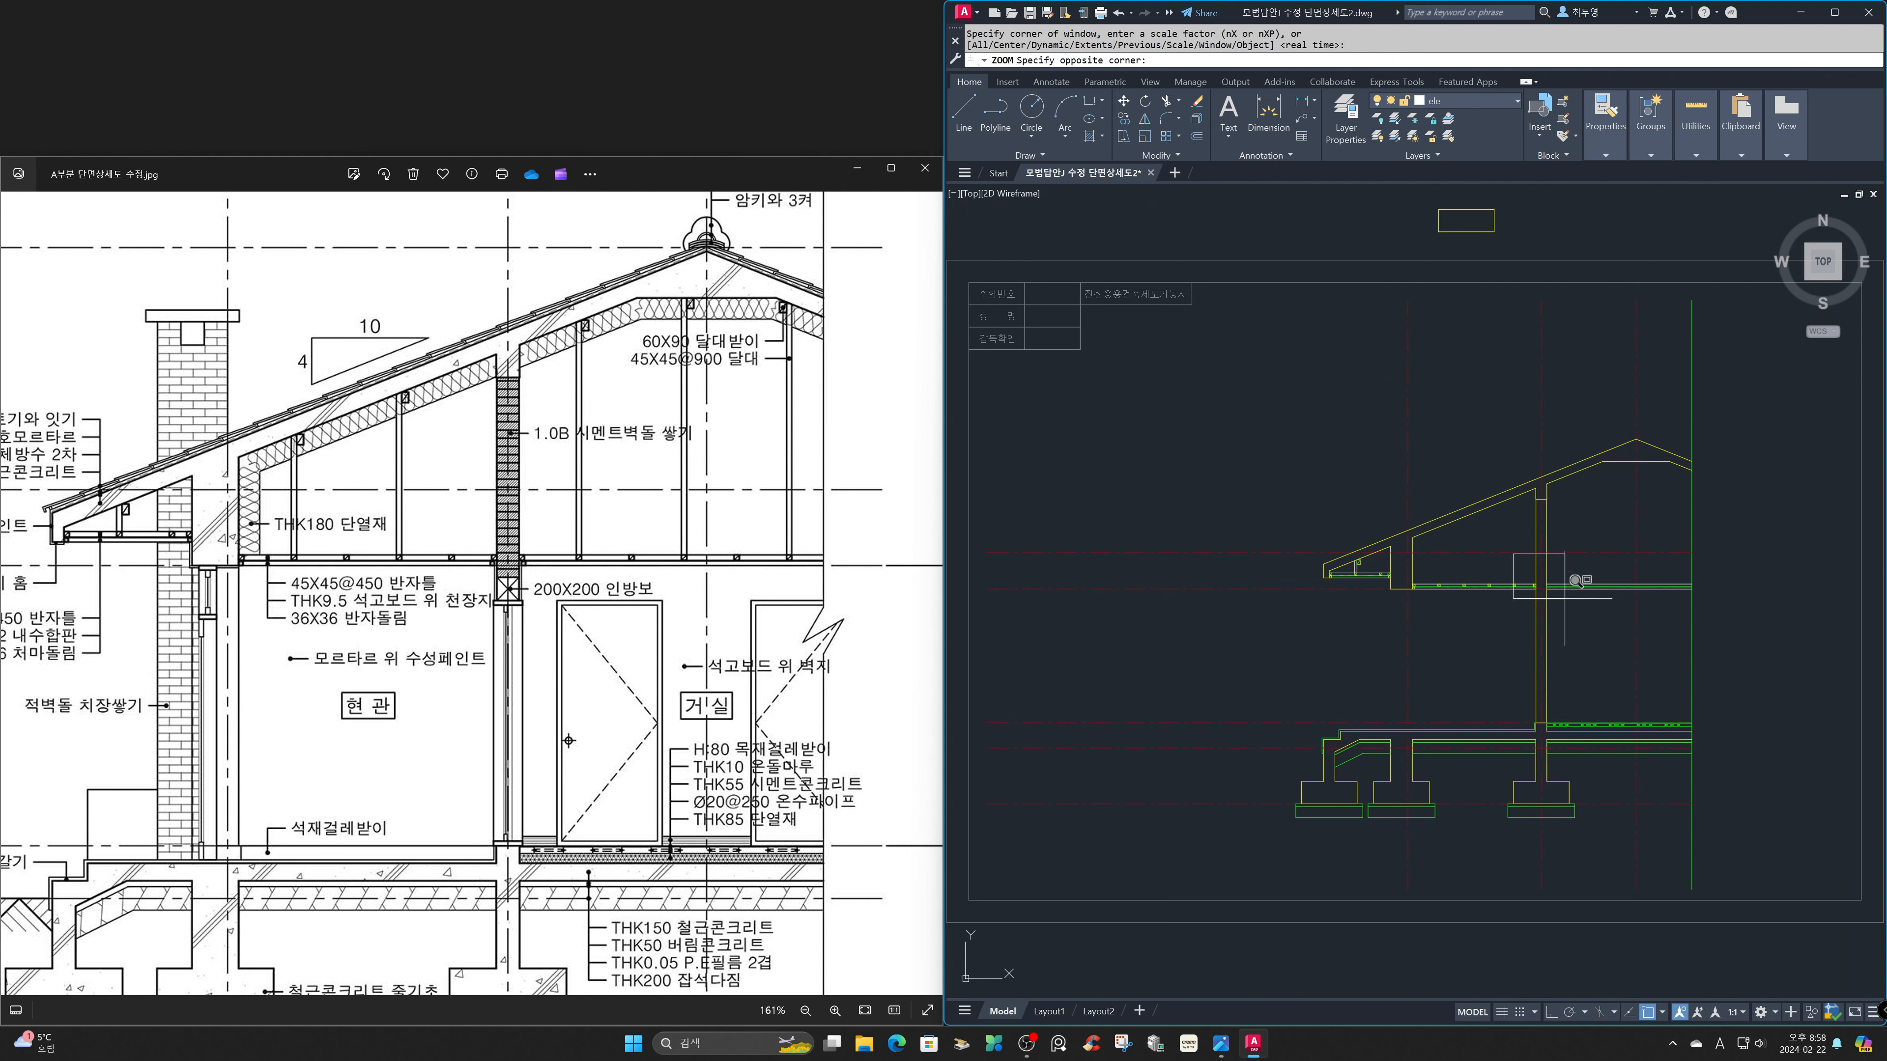
left_click(1577, 615)
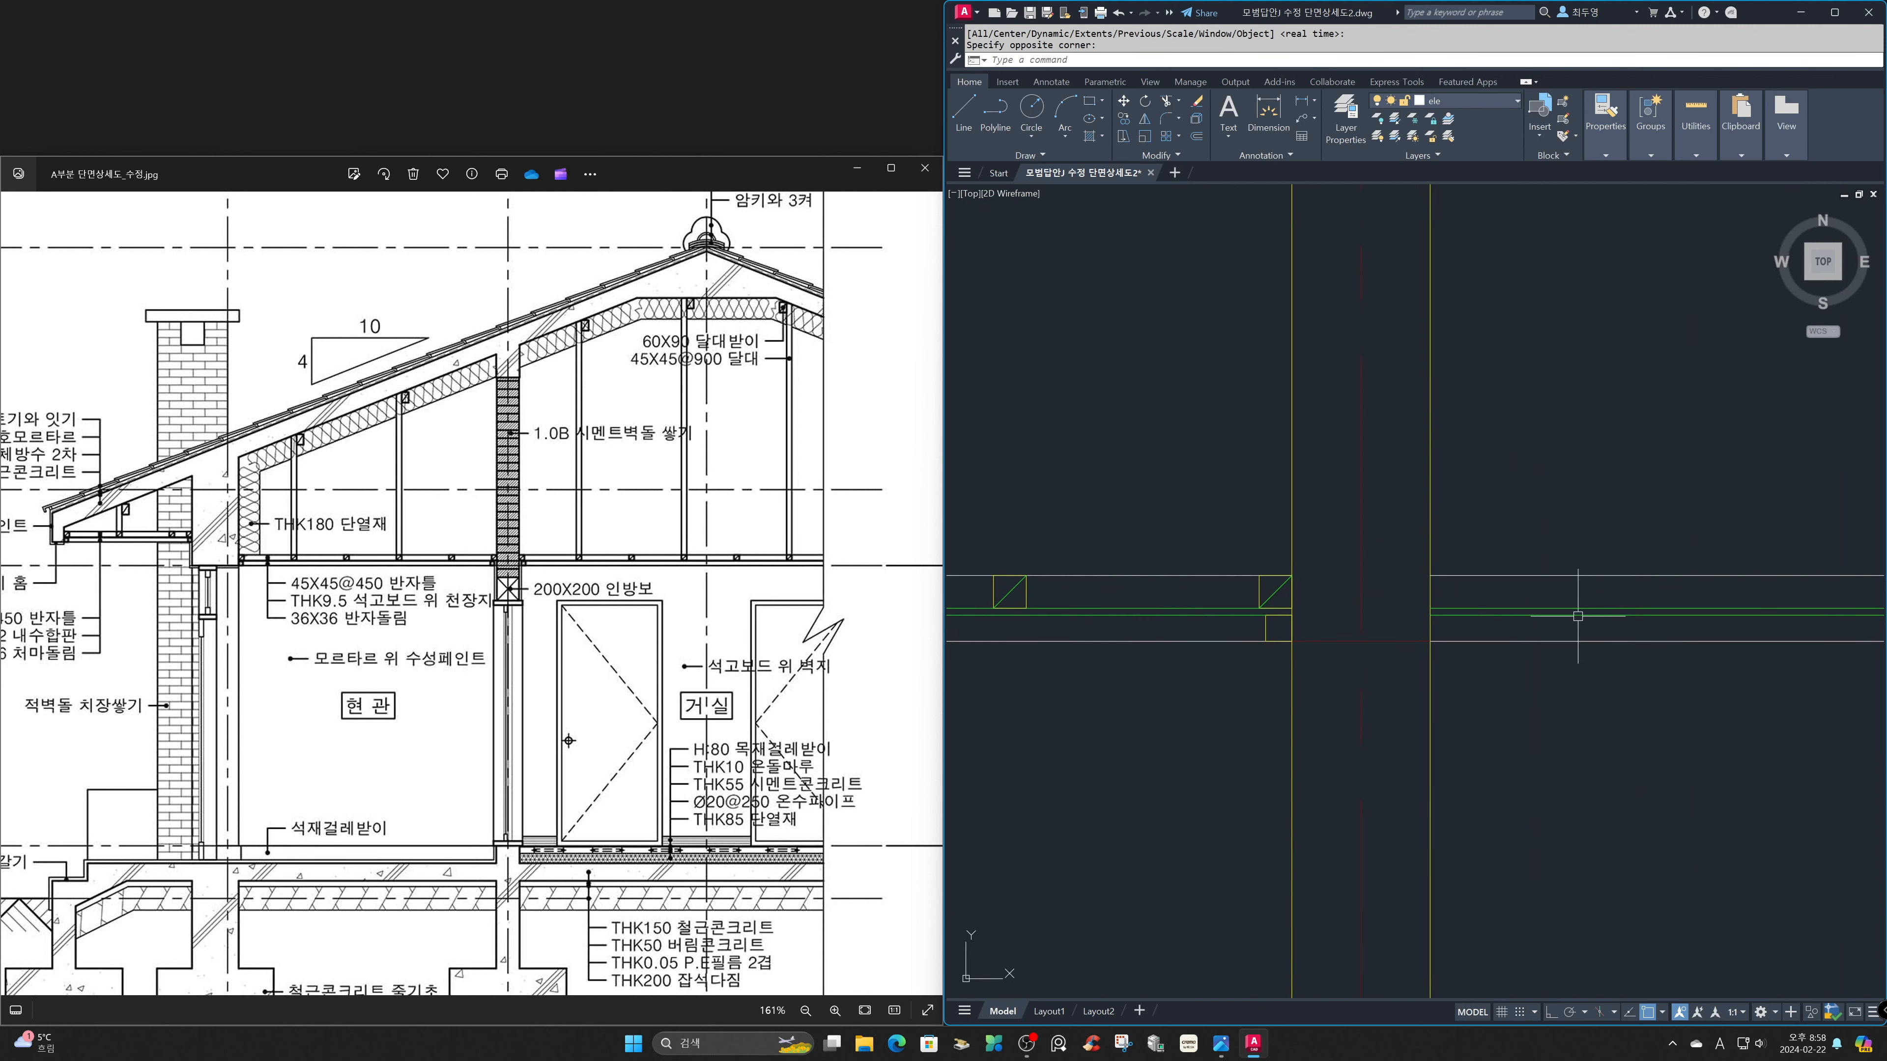
type("X")
type("c")
type("p")
key("Return")
left_click(1273, 593)
key("Return")
left_click(1258, 575)
left_click(1430, 576)
key("Return")
key("Return")
Copy the molding square across the inner wall to the start of the right room's ceiling.
left_click(1268, 641)
key("Return")
left_click(1266, 641)
left_click(1443, 644)
key("Return")
Array the right room's first joist with its diagonal along the upper ceiling line at 450 spacing.
type("AR")
key("Return")
left_click(1481, 600)
left_click(1445, 588)
key("Return")
key("Return")
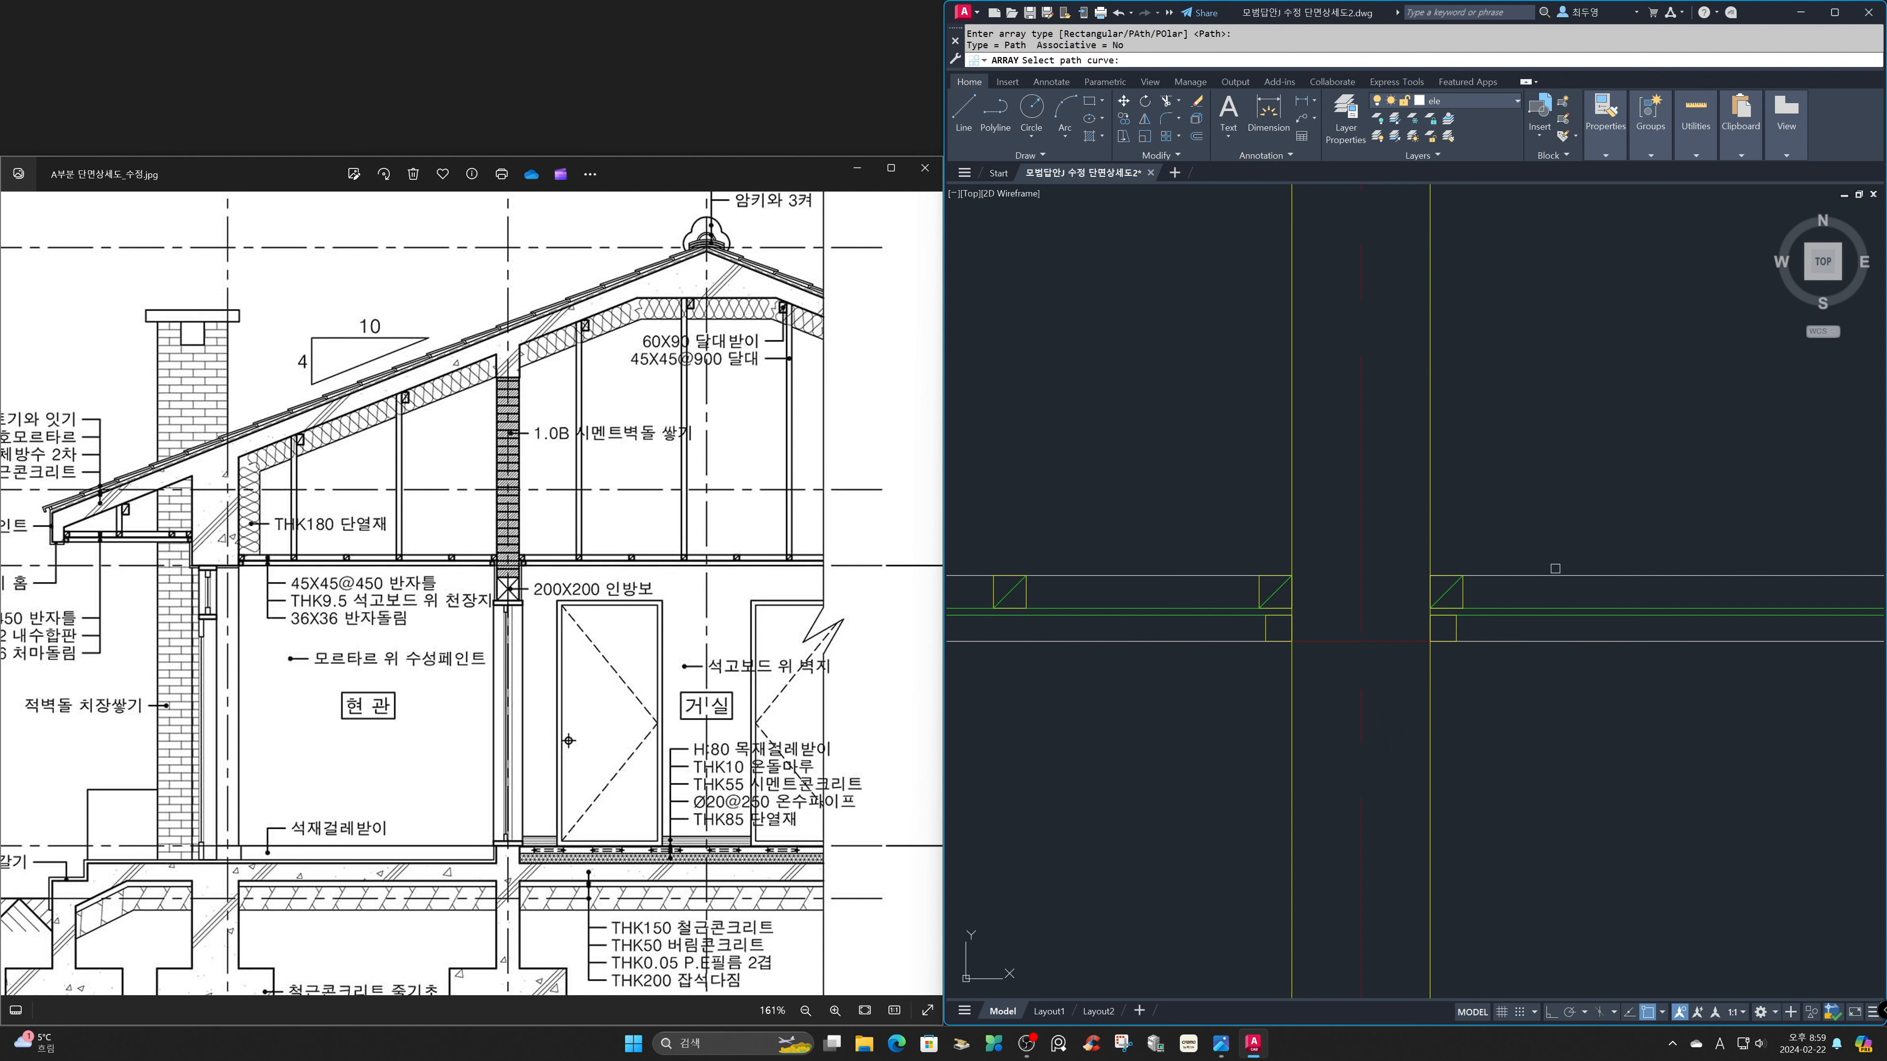
left_click(1556, 569)
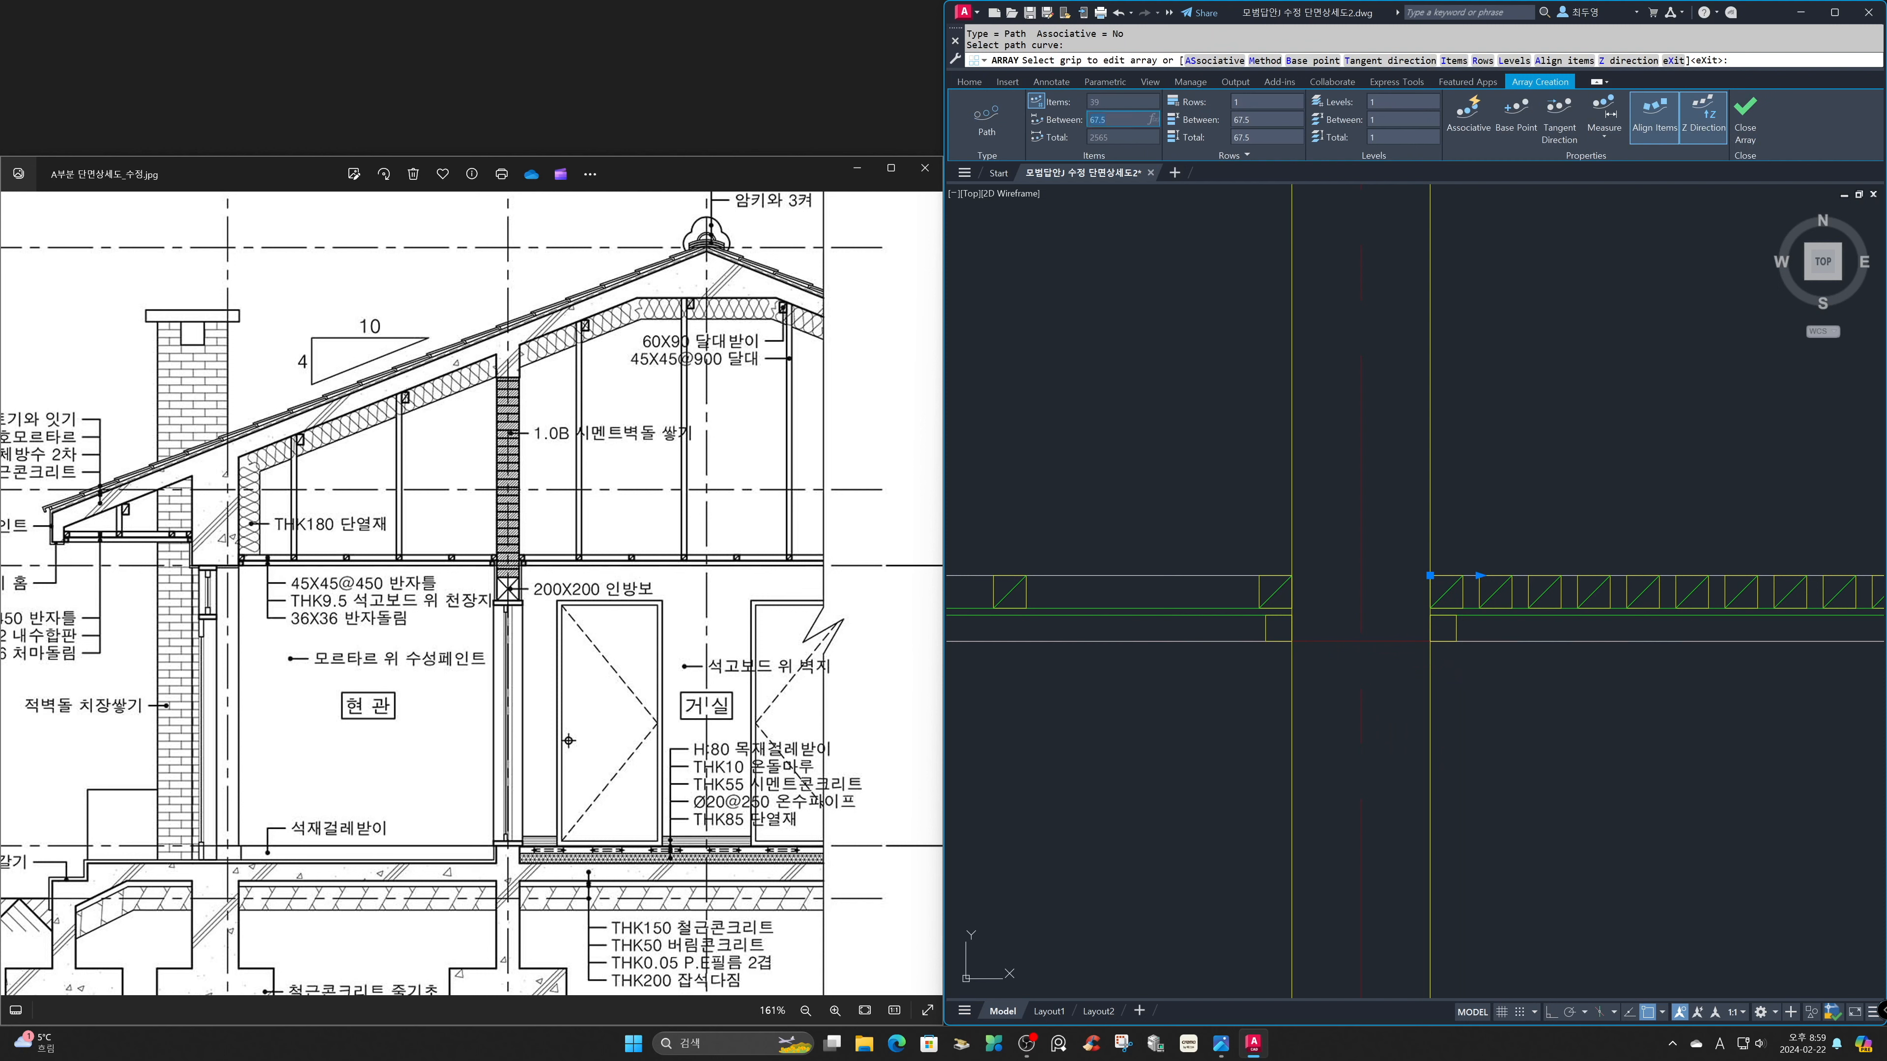
type("450")
key("Return")
left_click(1750, 114)
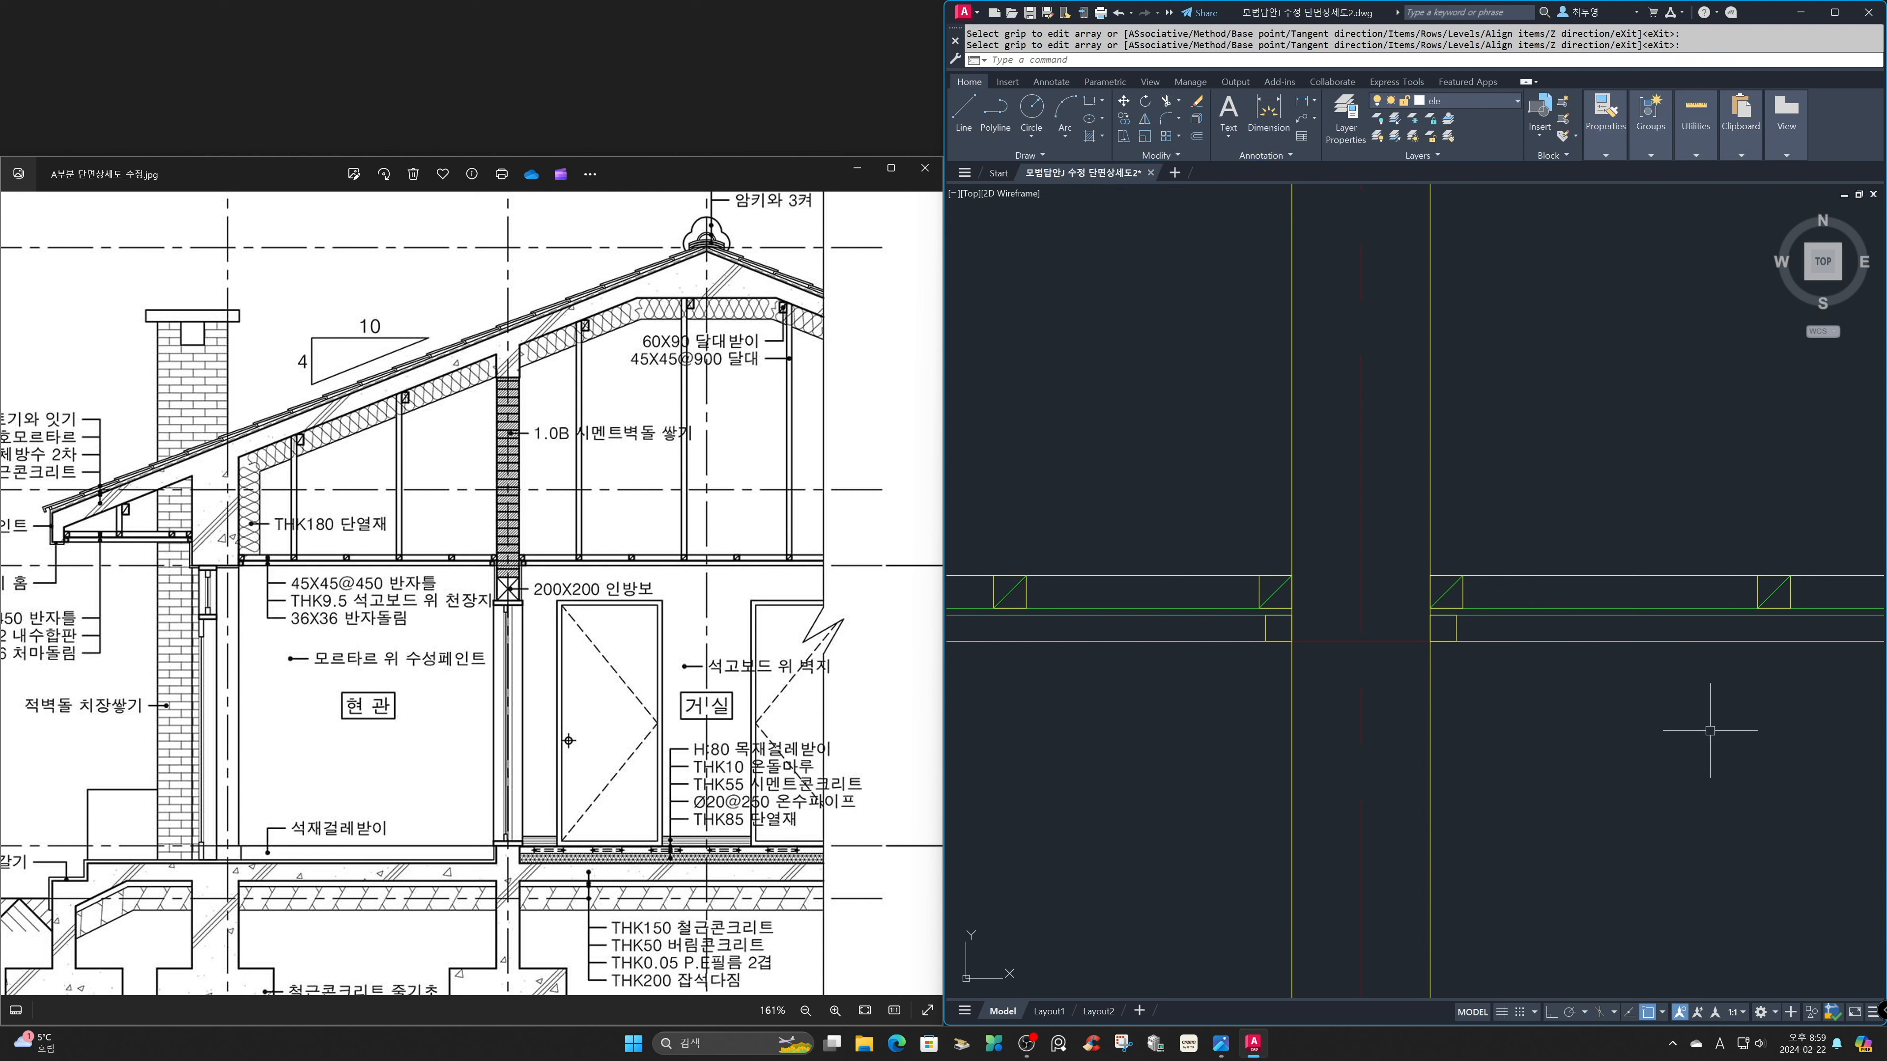
Copy the two eave hanger lines onto the second joist of the left room's ceiling.
type("z")
key("Return")
type("P")
key("Return")
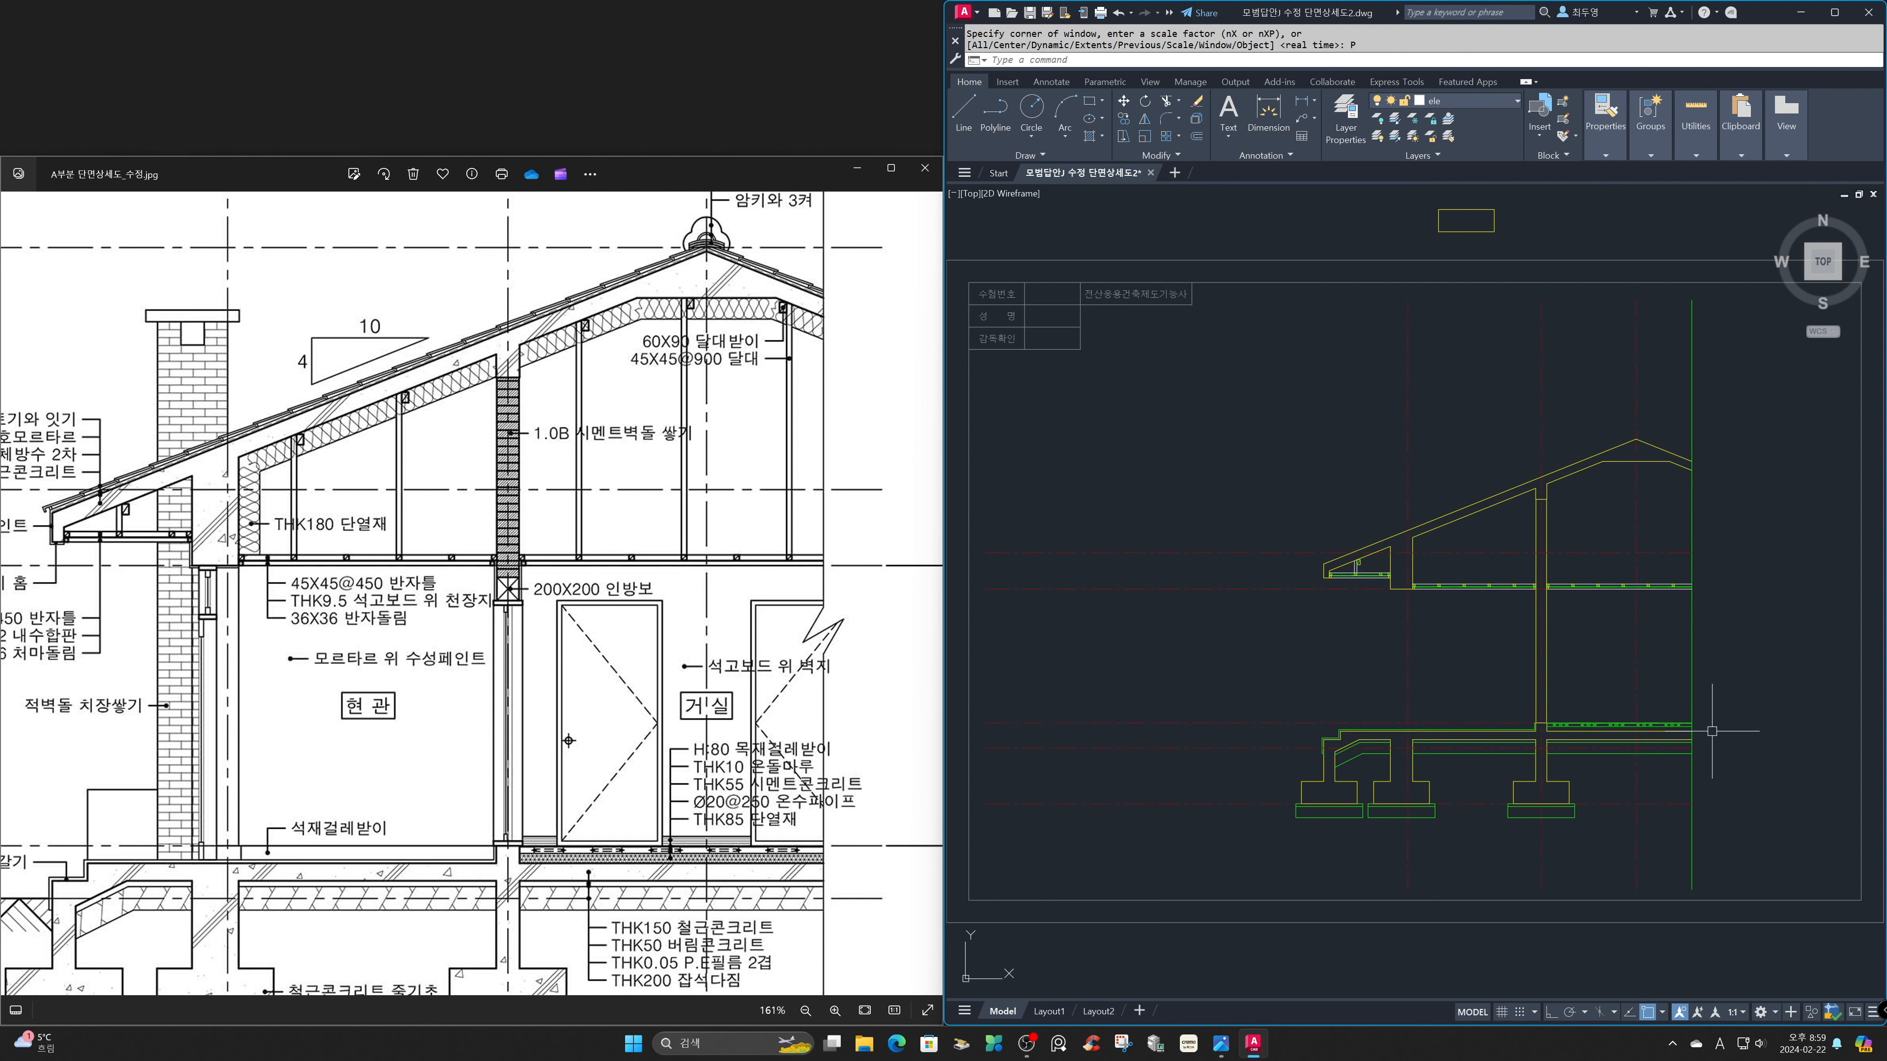
key("Return")
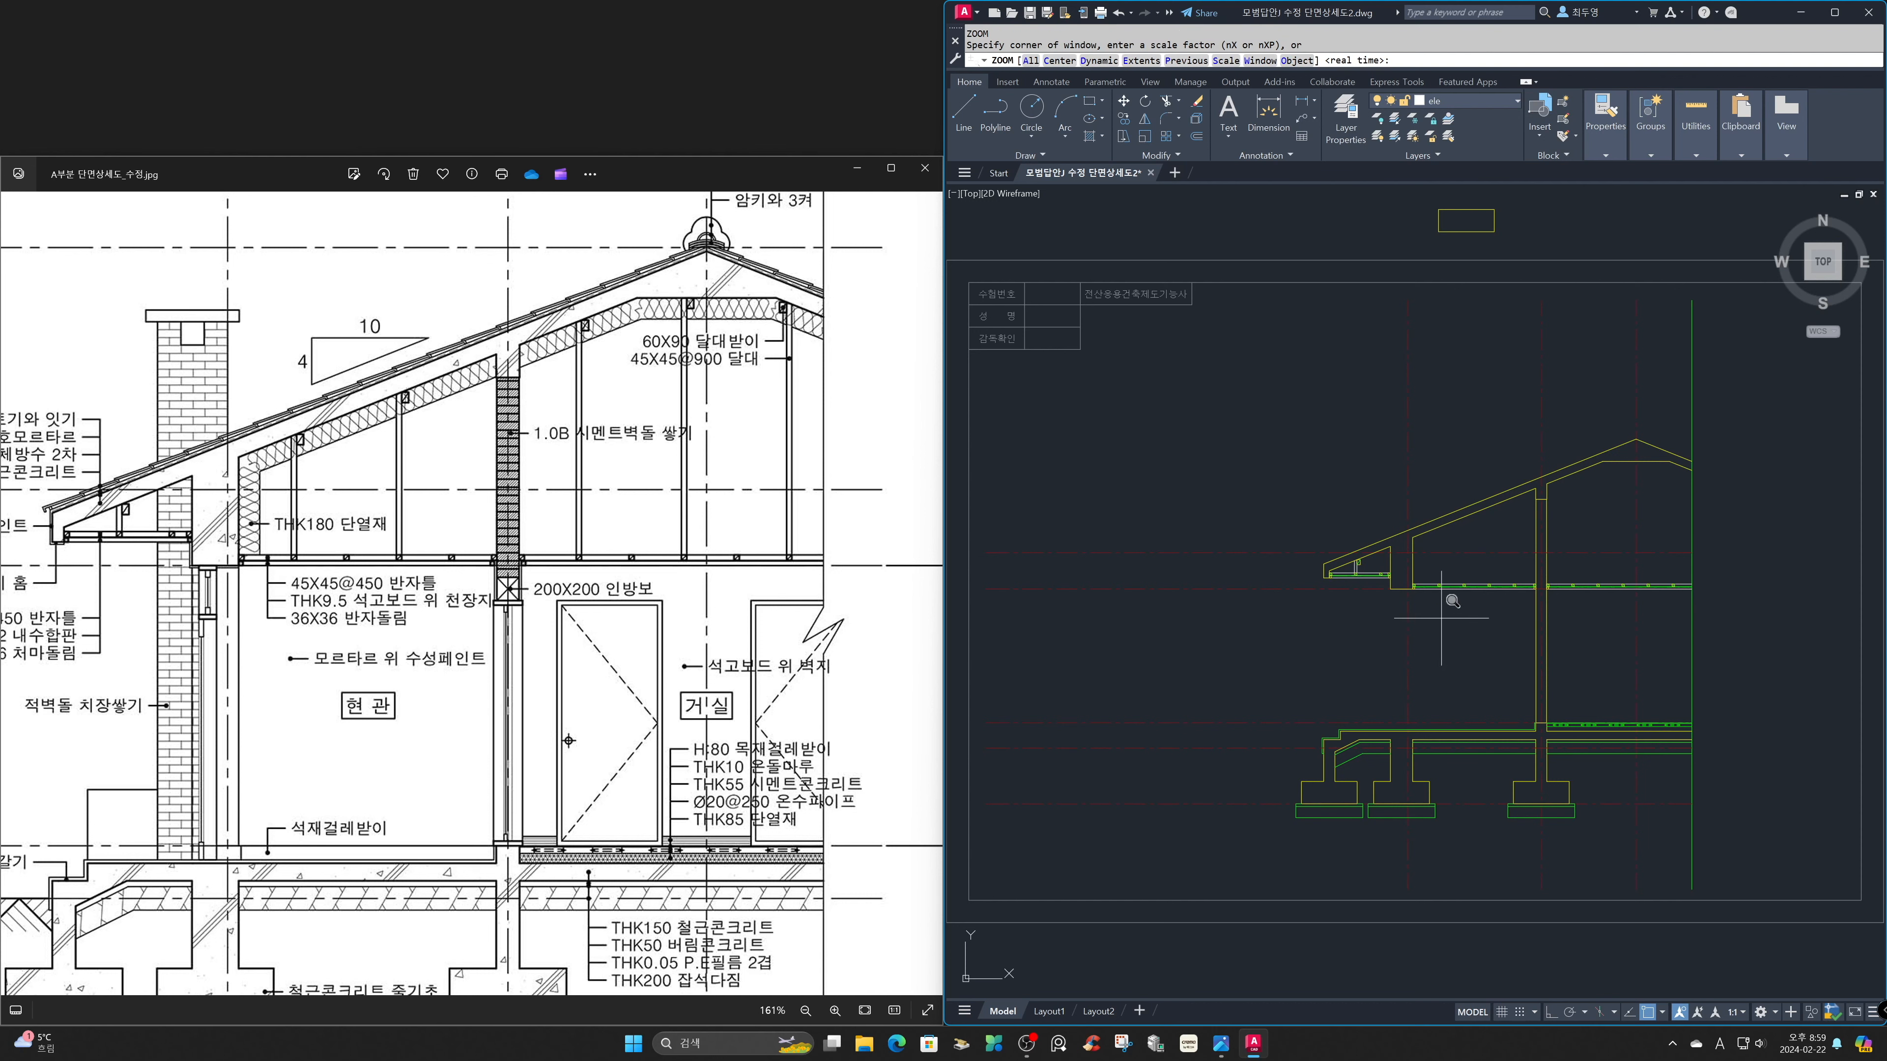
left_click(1316, 486)
left_click(1470, 617)
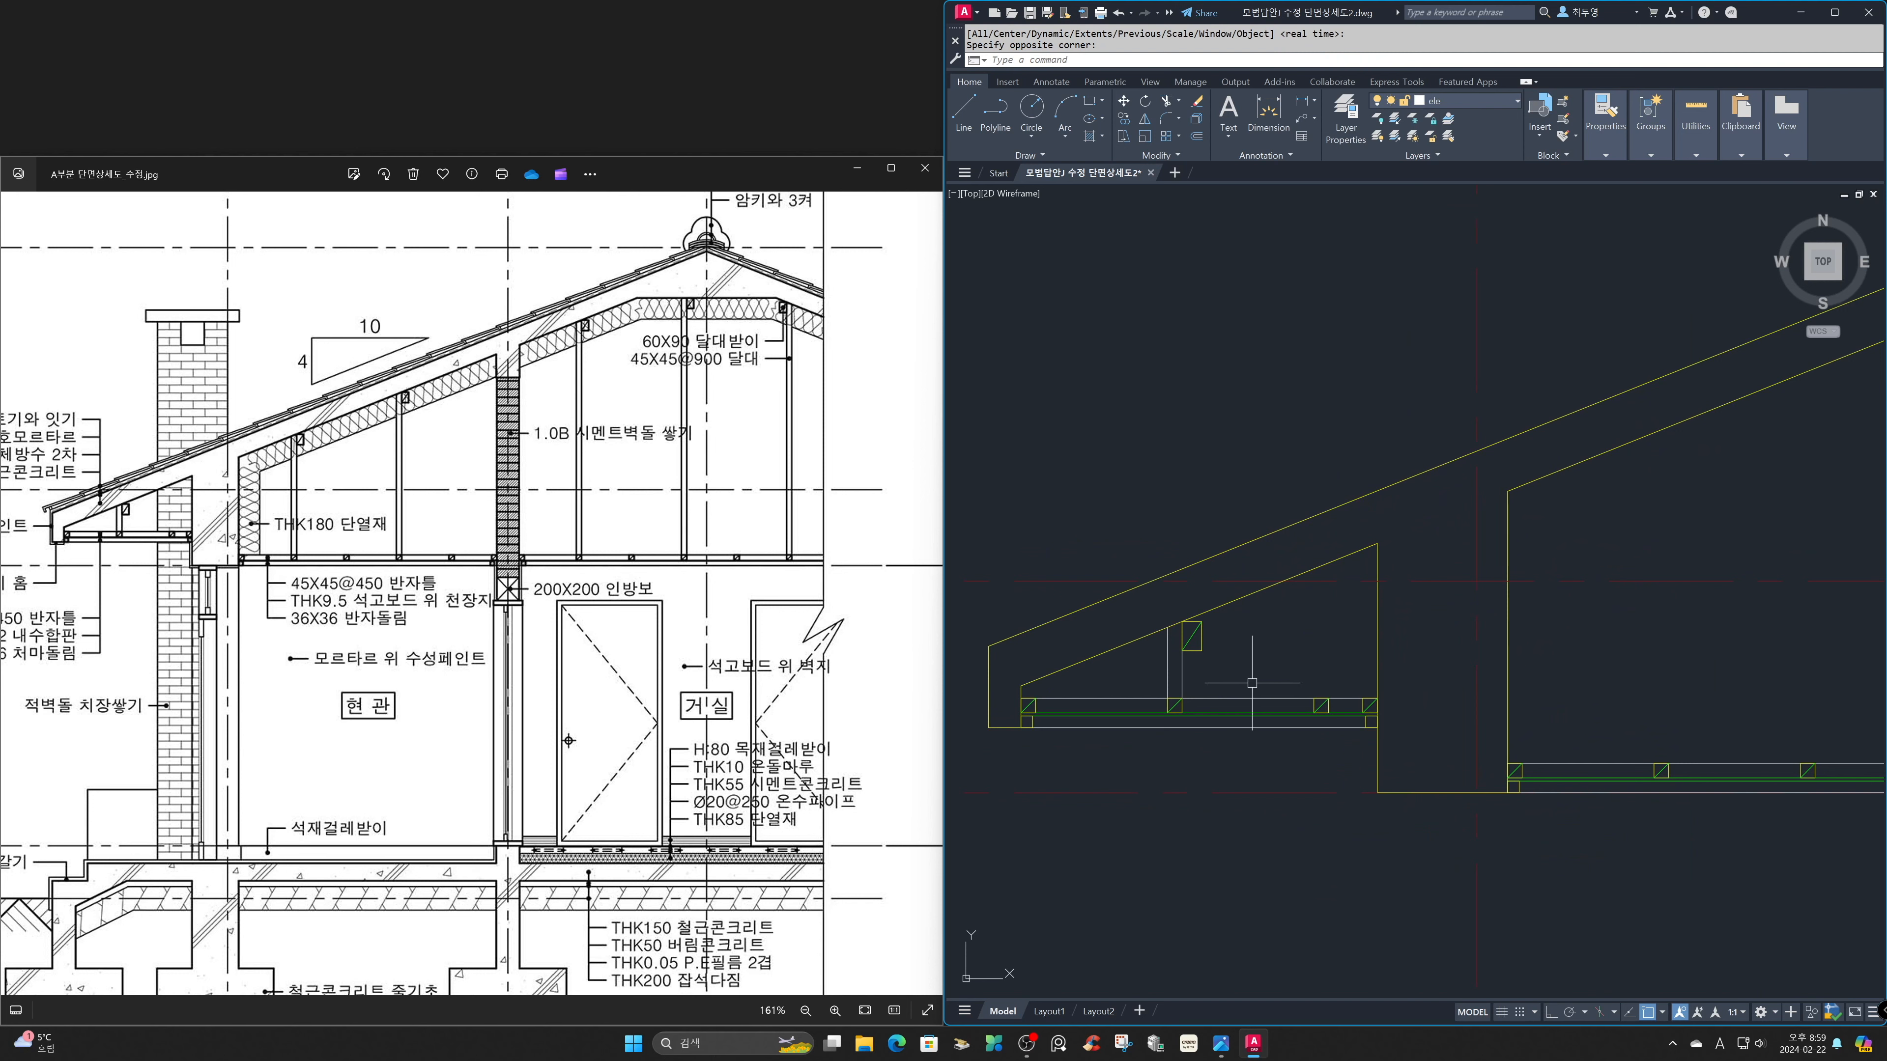
type("cp")
key("Return")
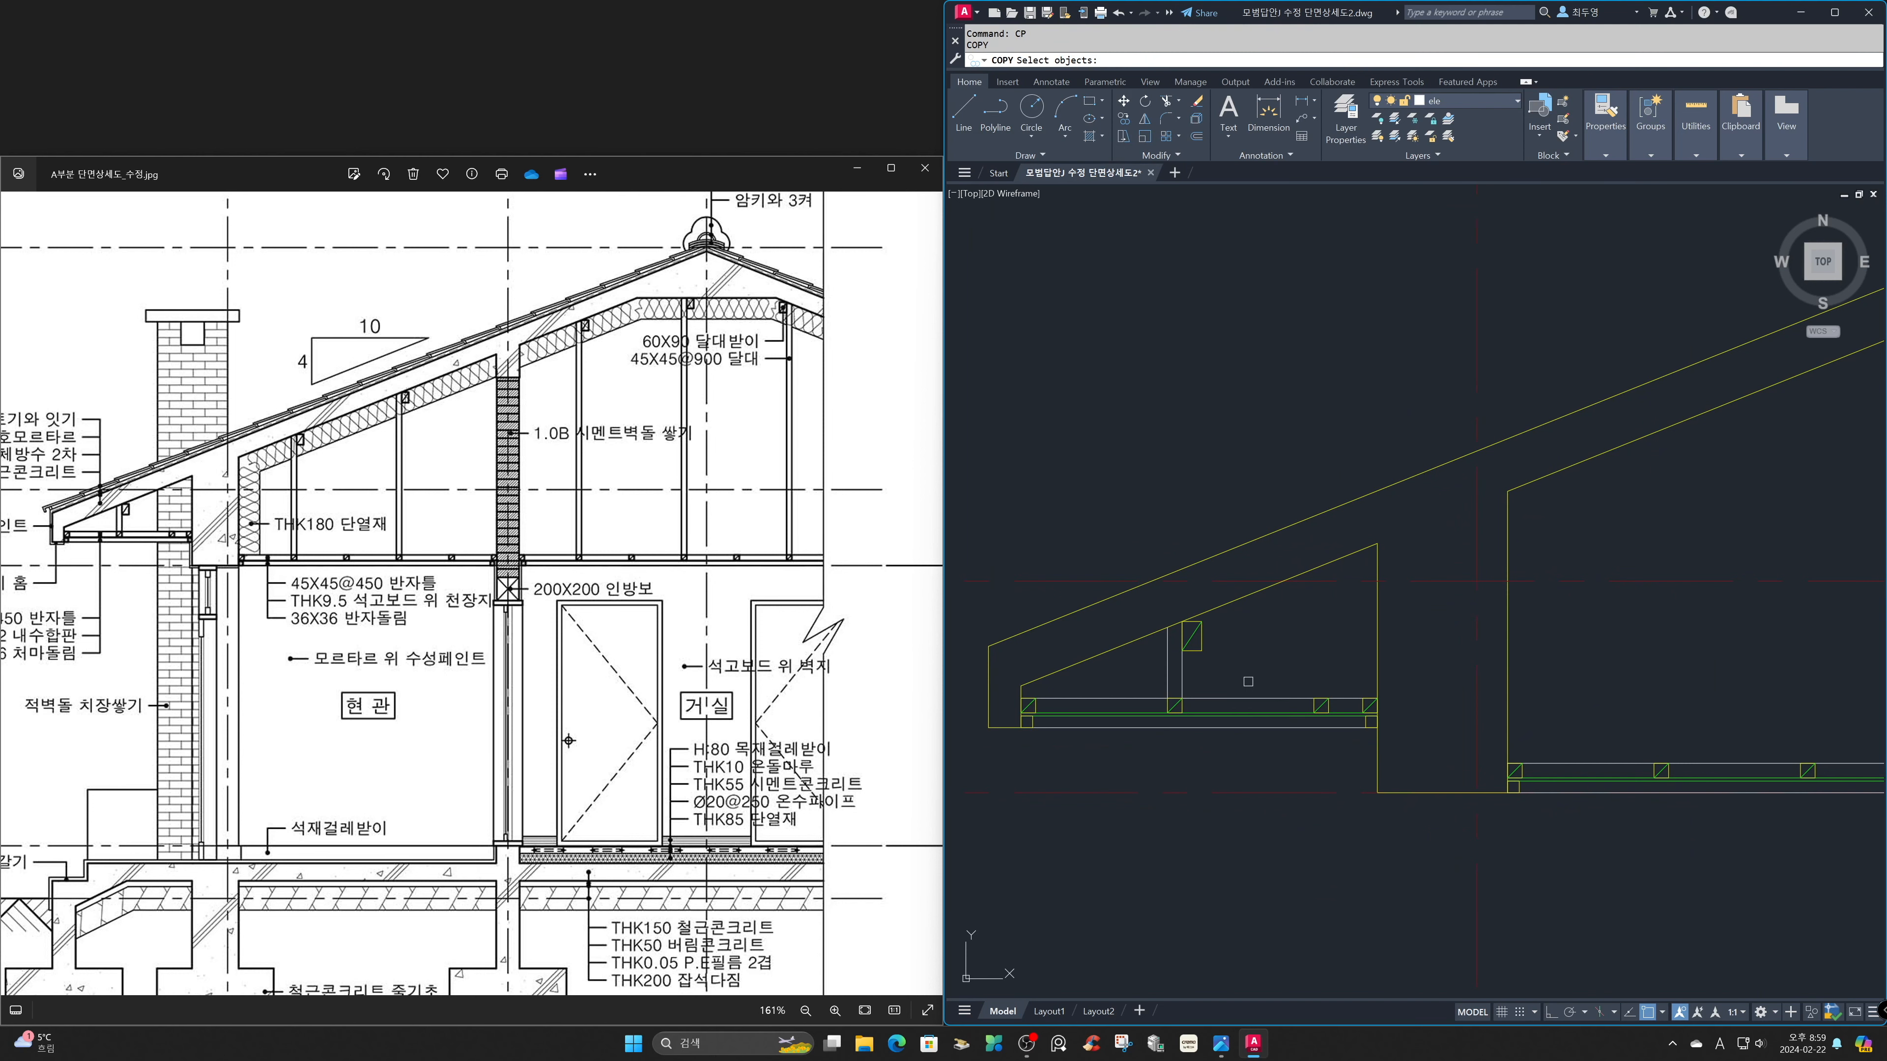
left_click(1174, 664)
key("Return")
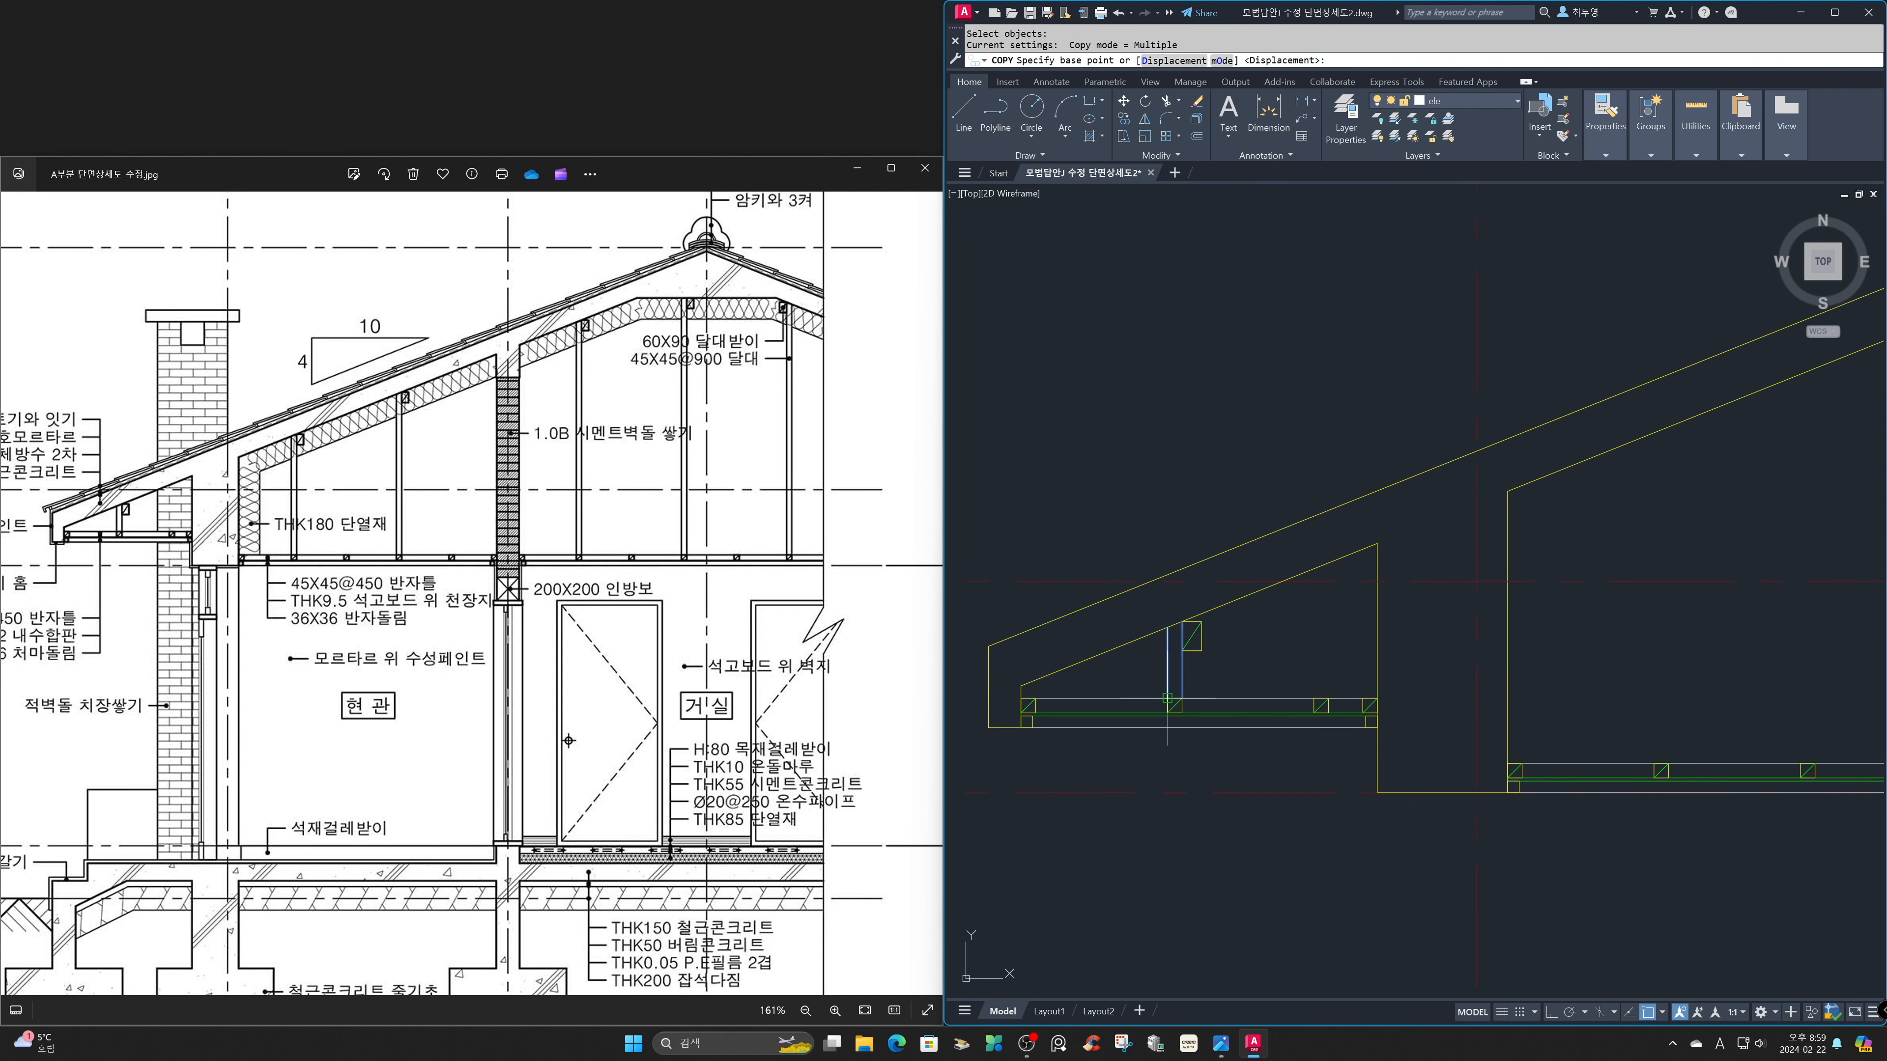
left_click(1182, 699)
left_click(1668, 764)
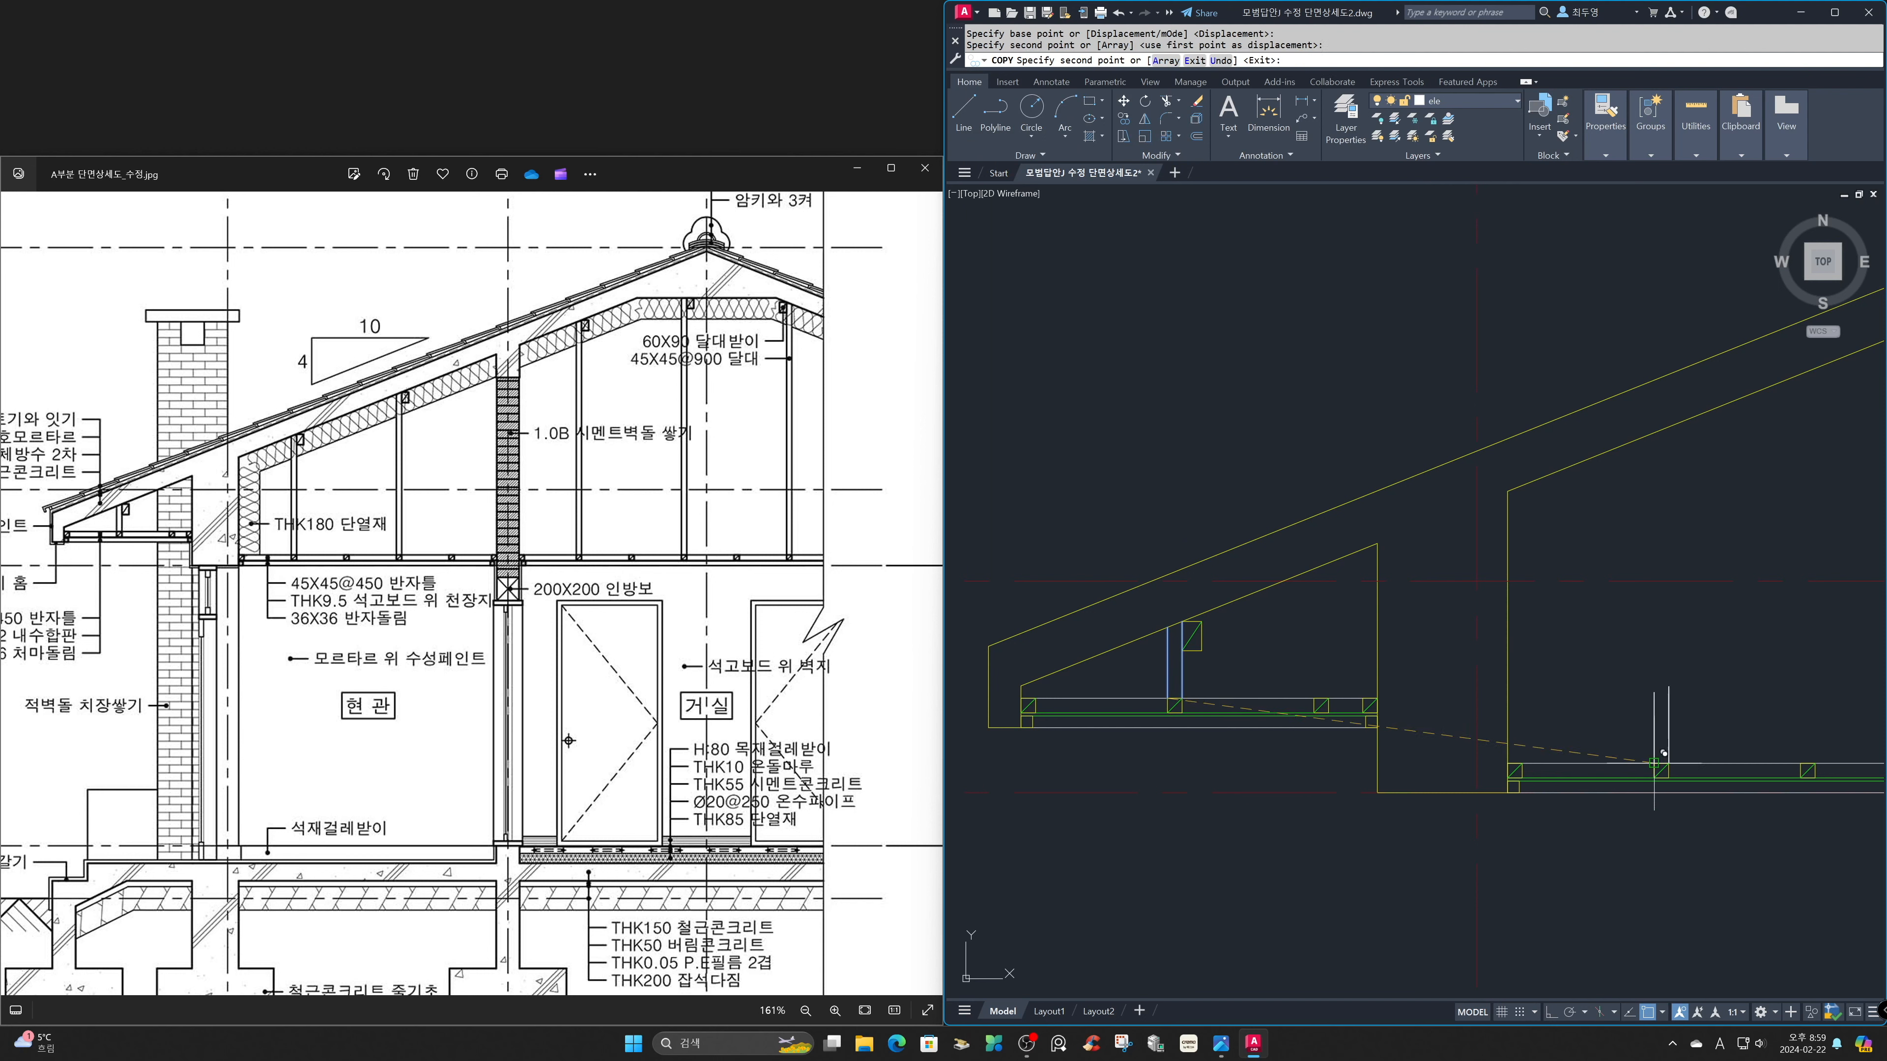
Place further hanger copies on the left room's fourth joist and the right room's second, fourth and sixth joists.
type("'Z")
key("Return")
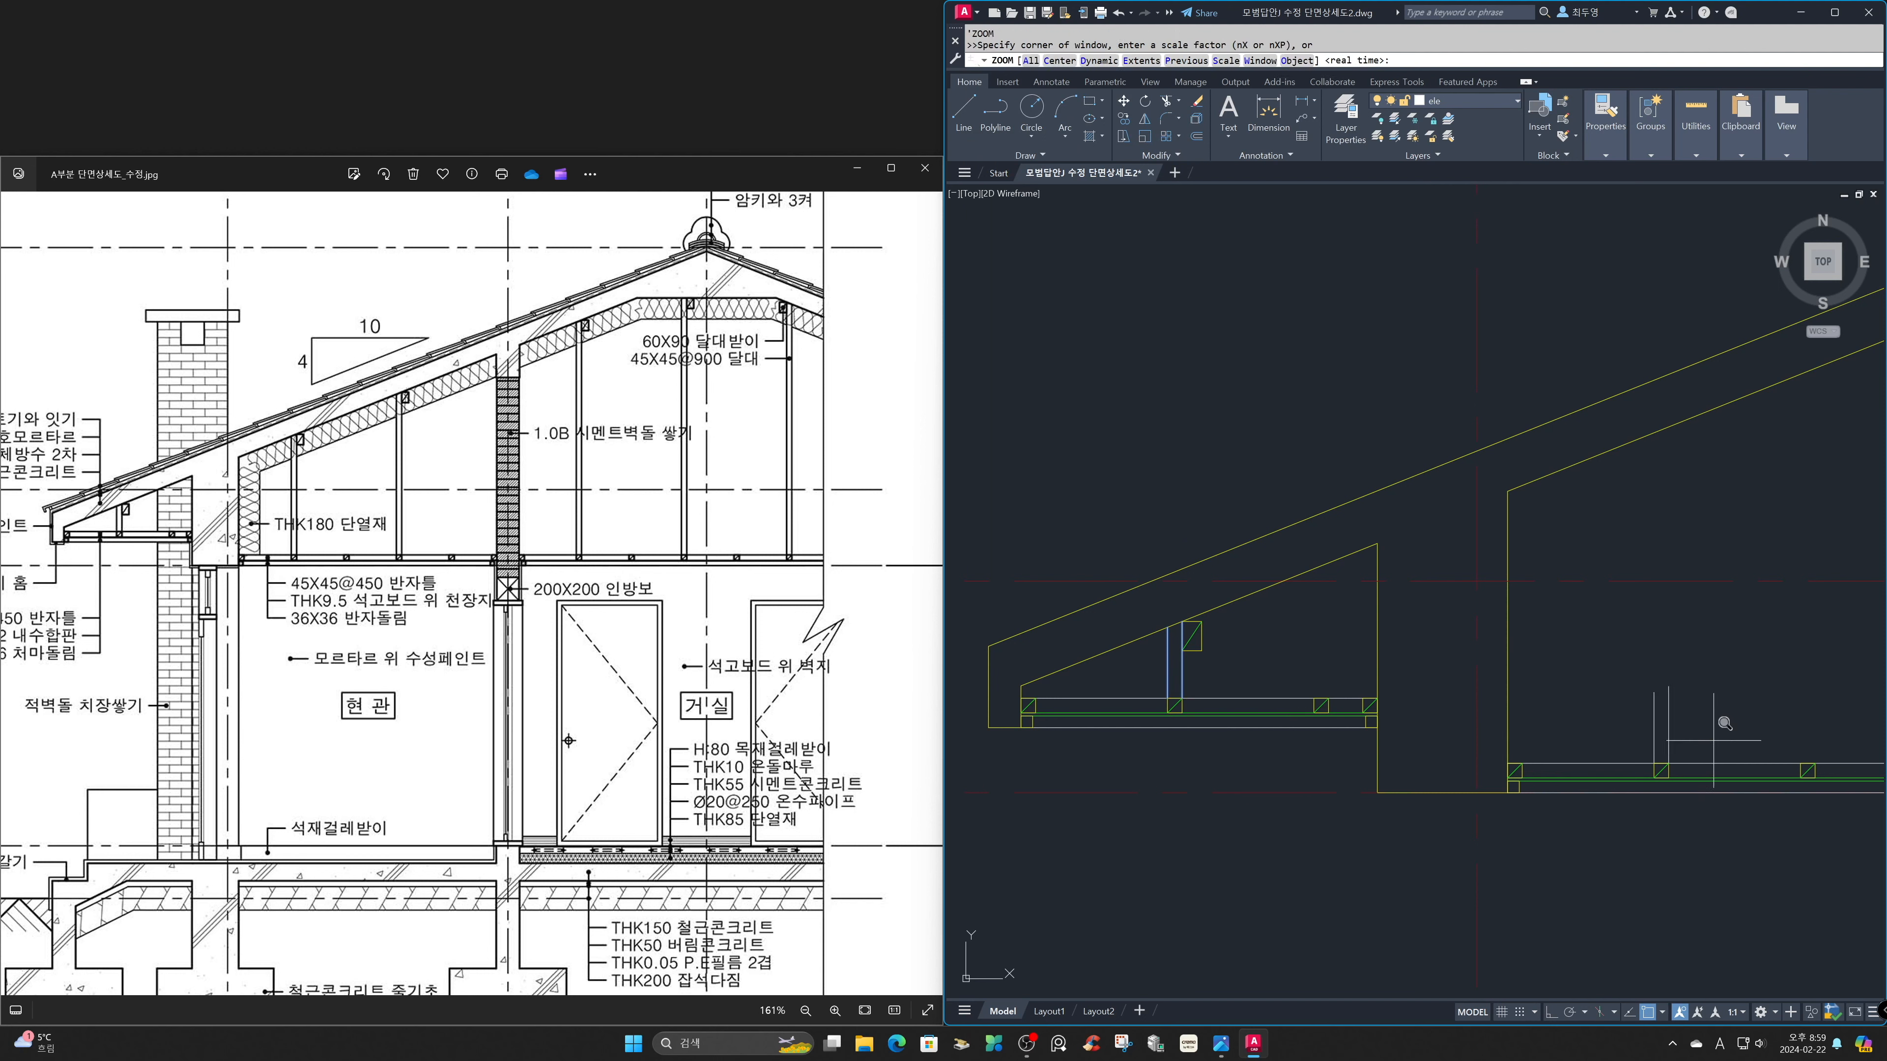
type("P")
key("Return")
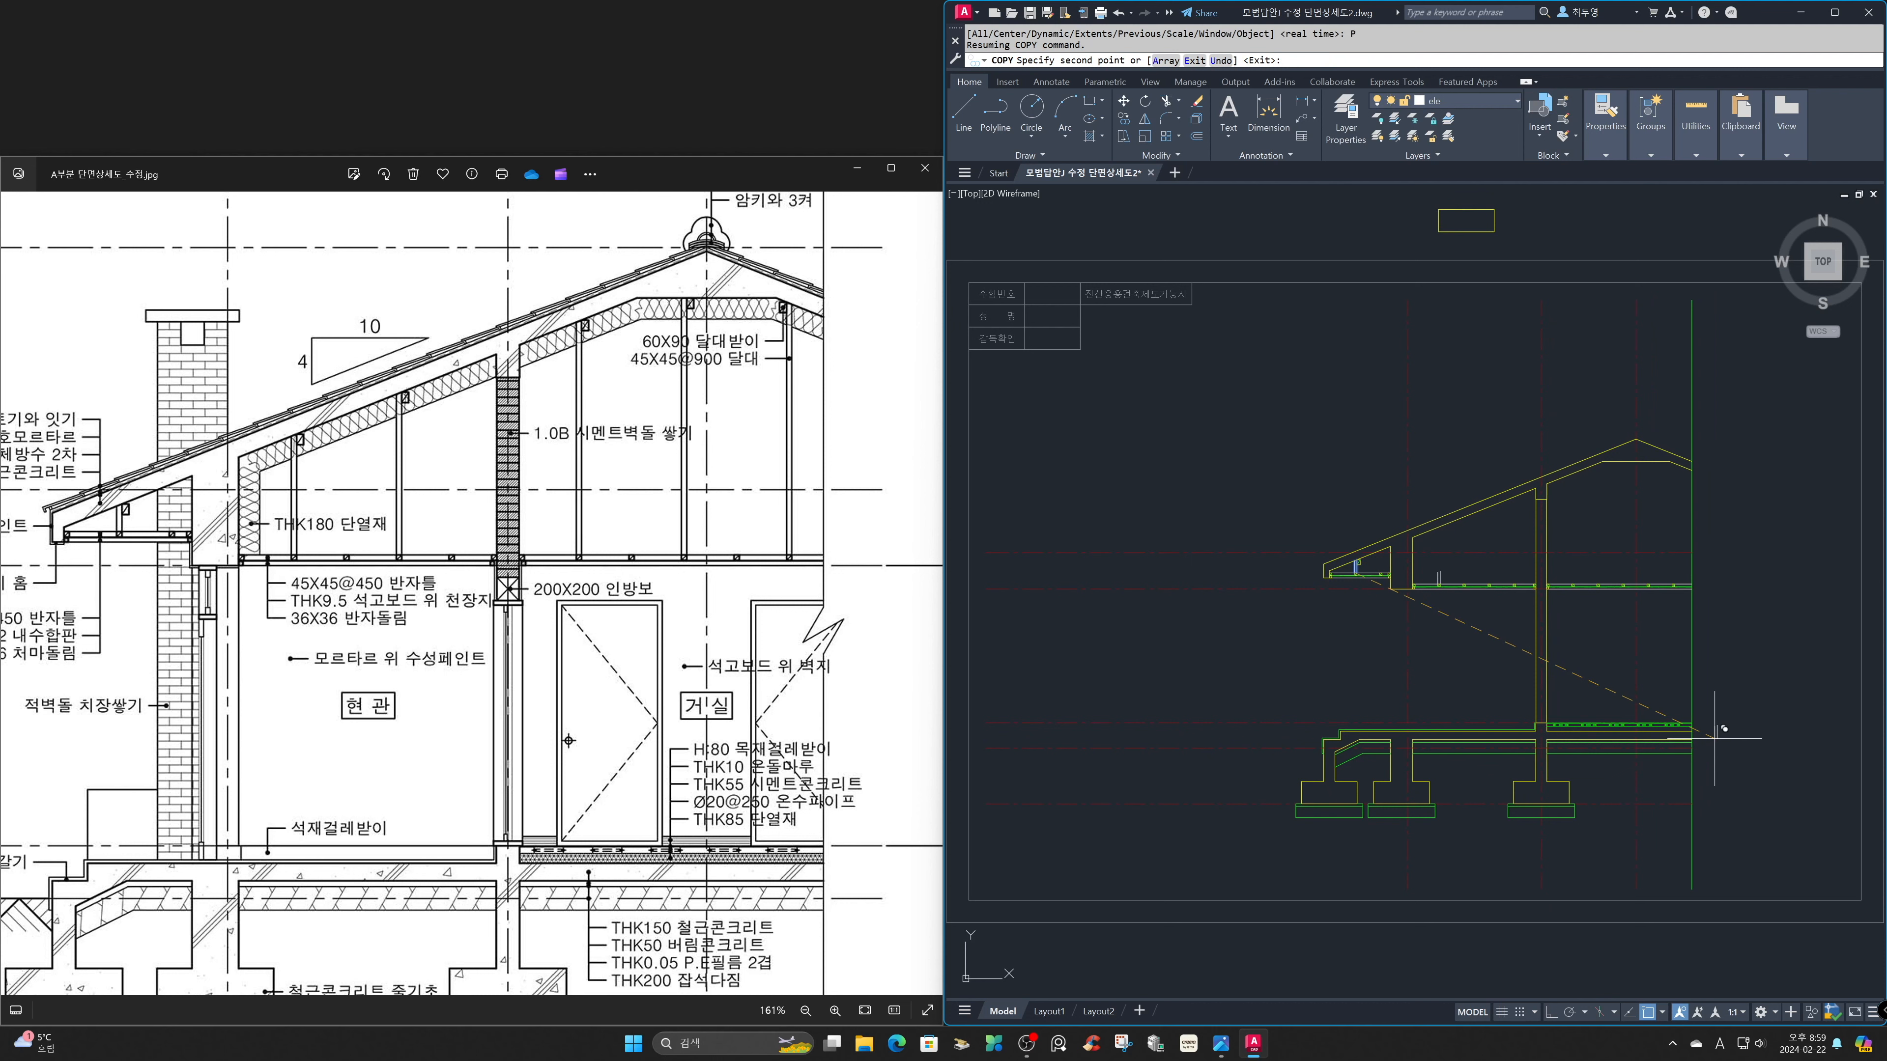
type("'Z")
key("Return")
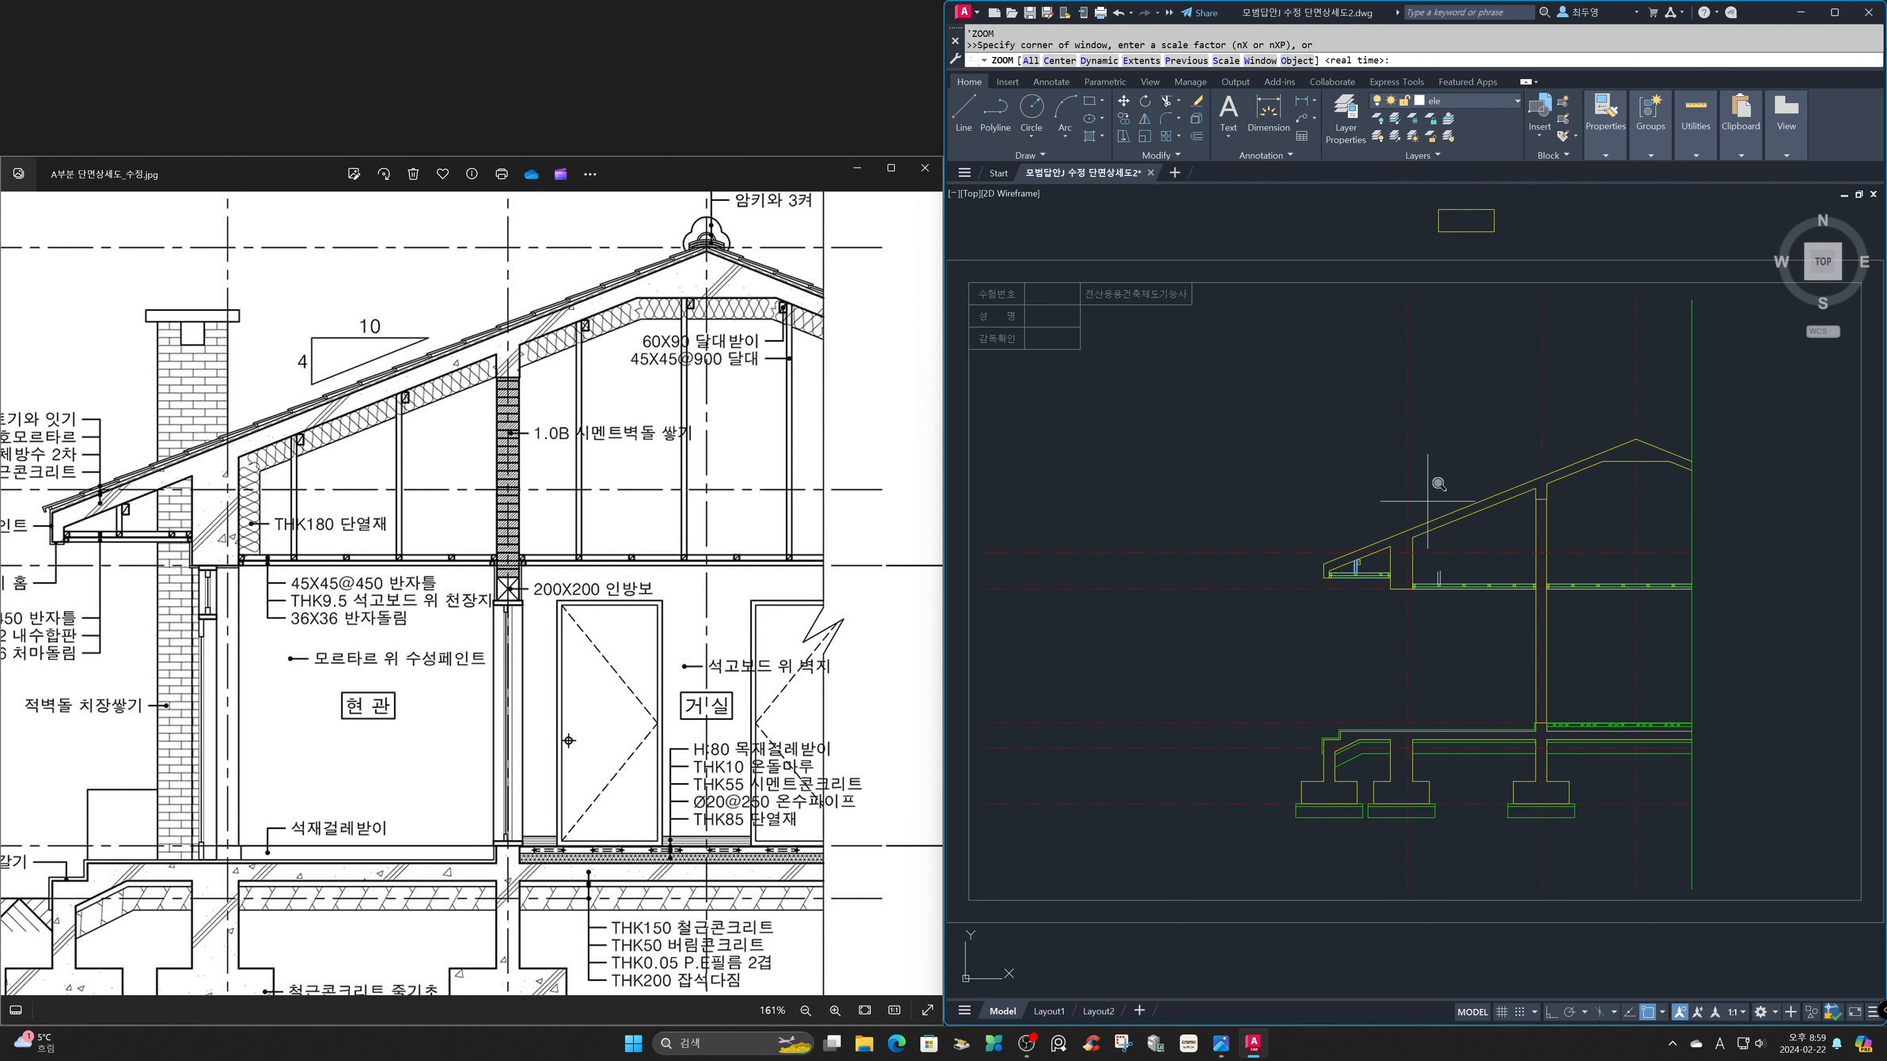
left_click(1395, 480)
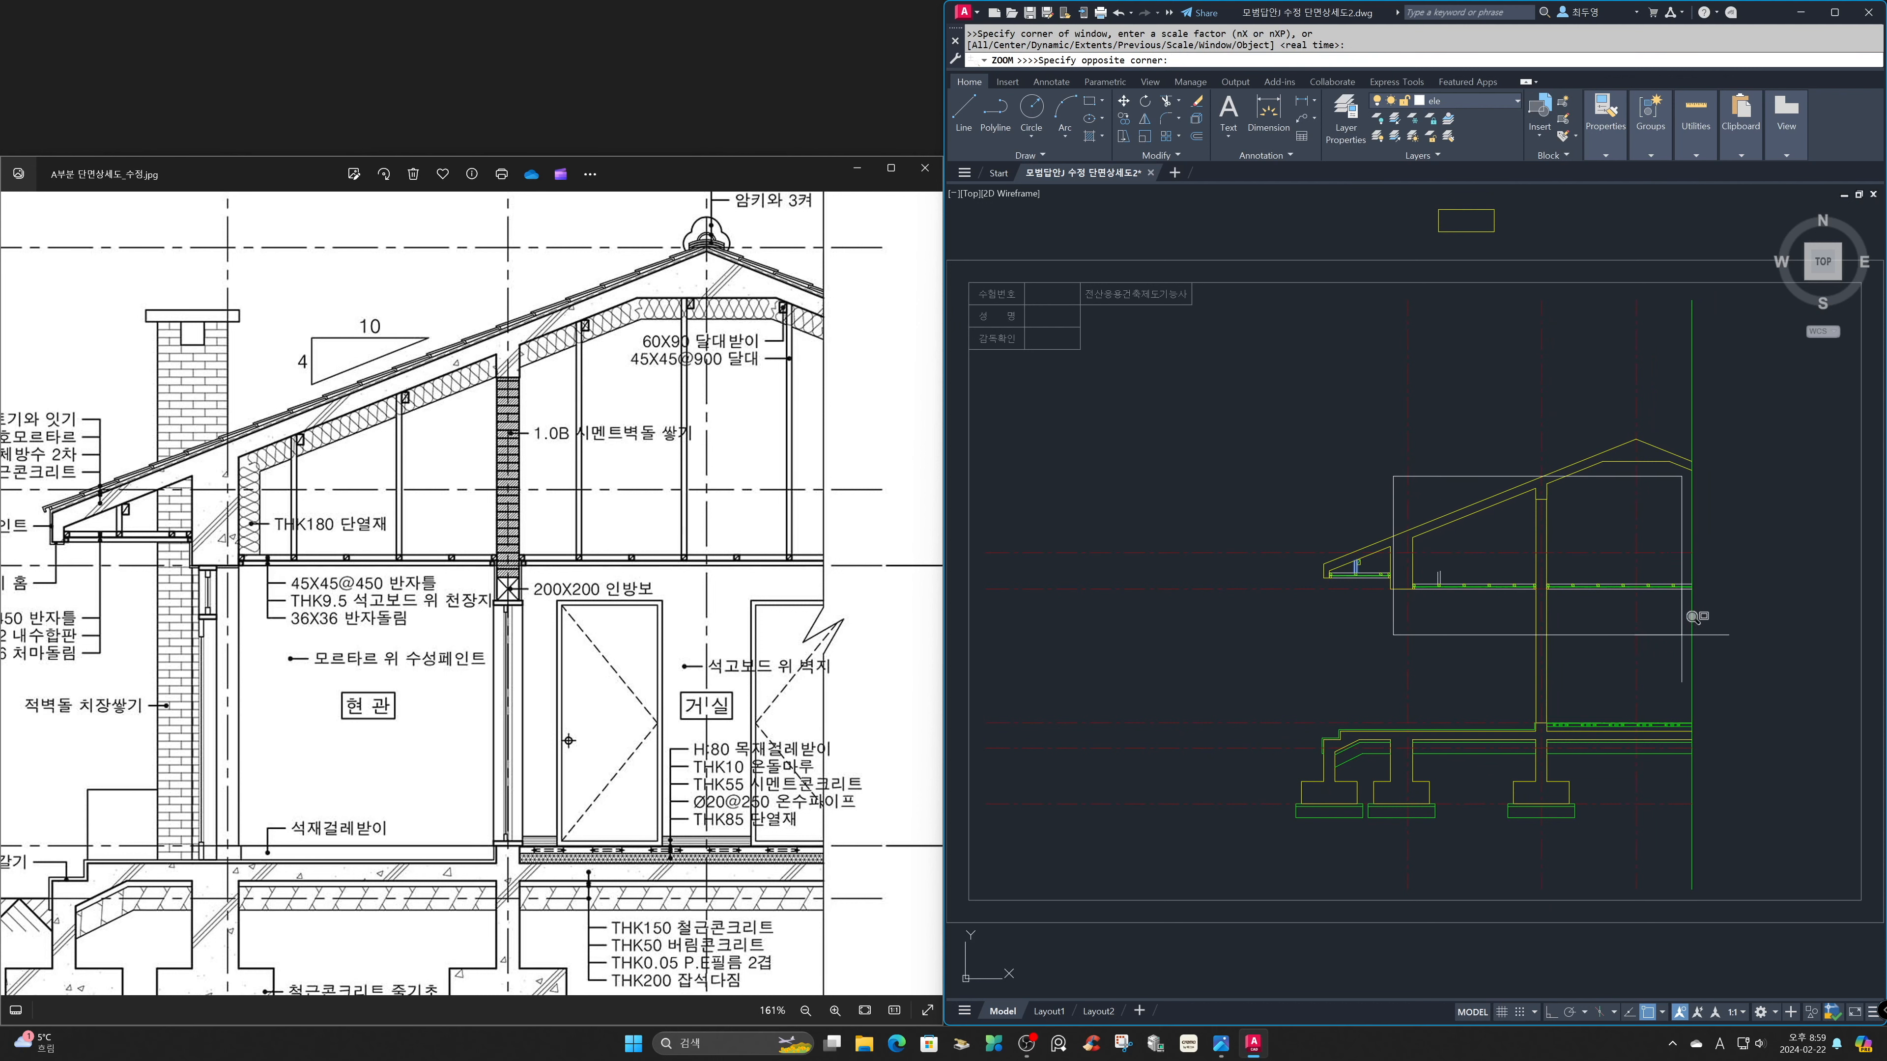
left_click(1712, 619)
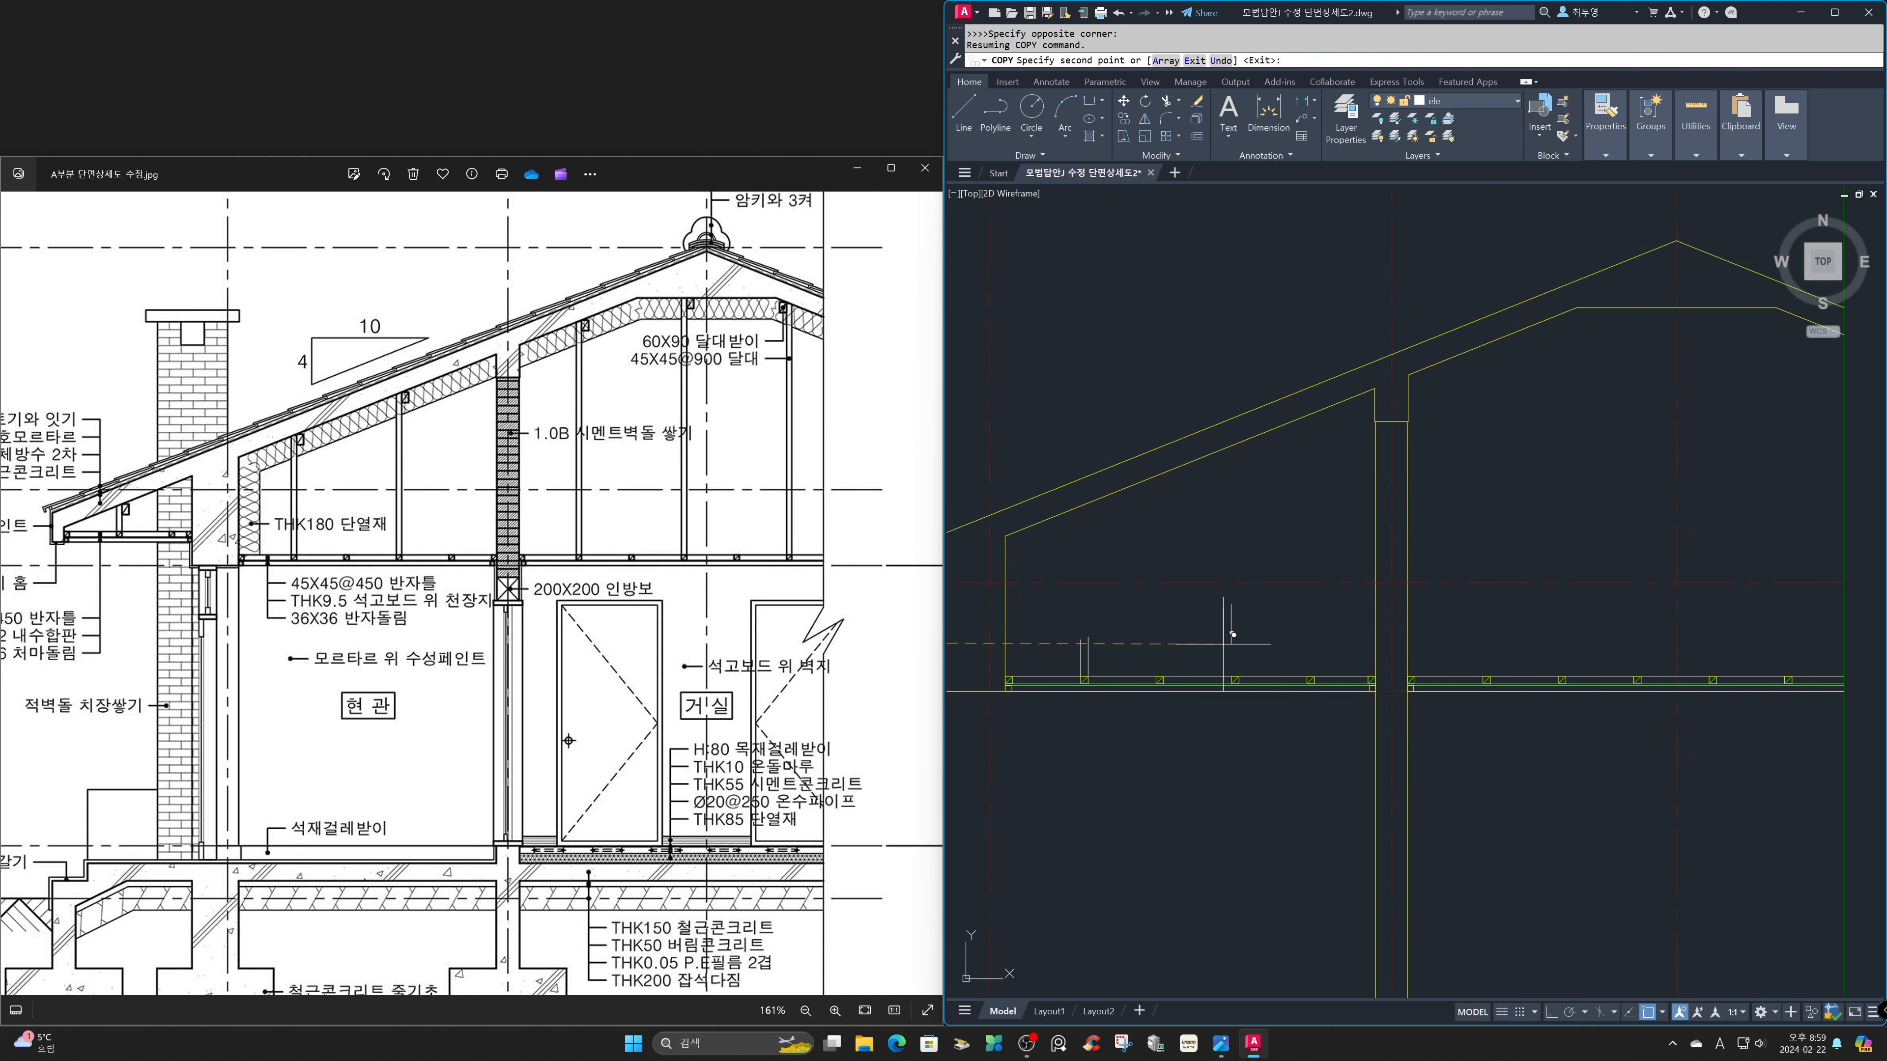
left_click(1235, 654)
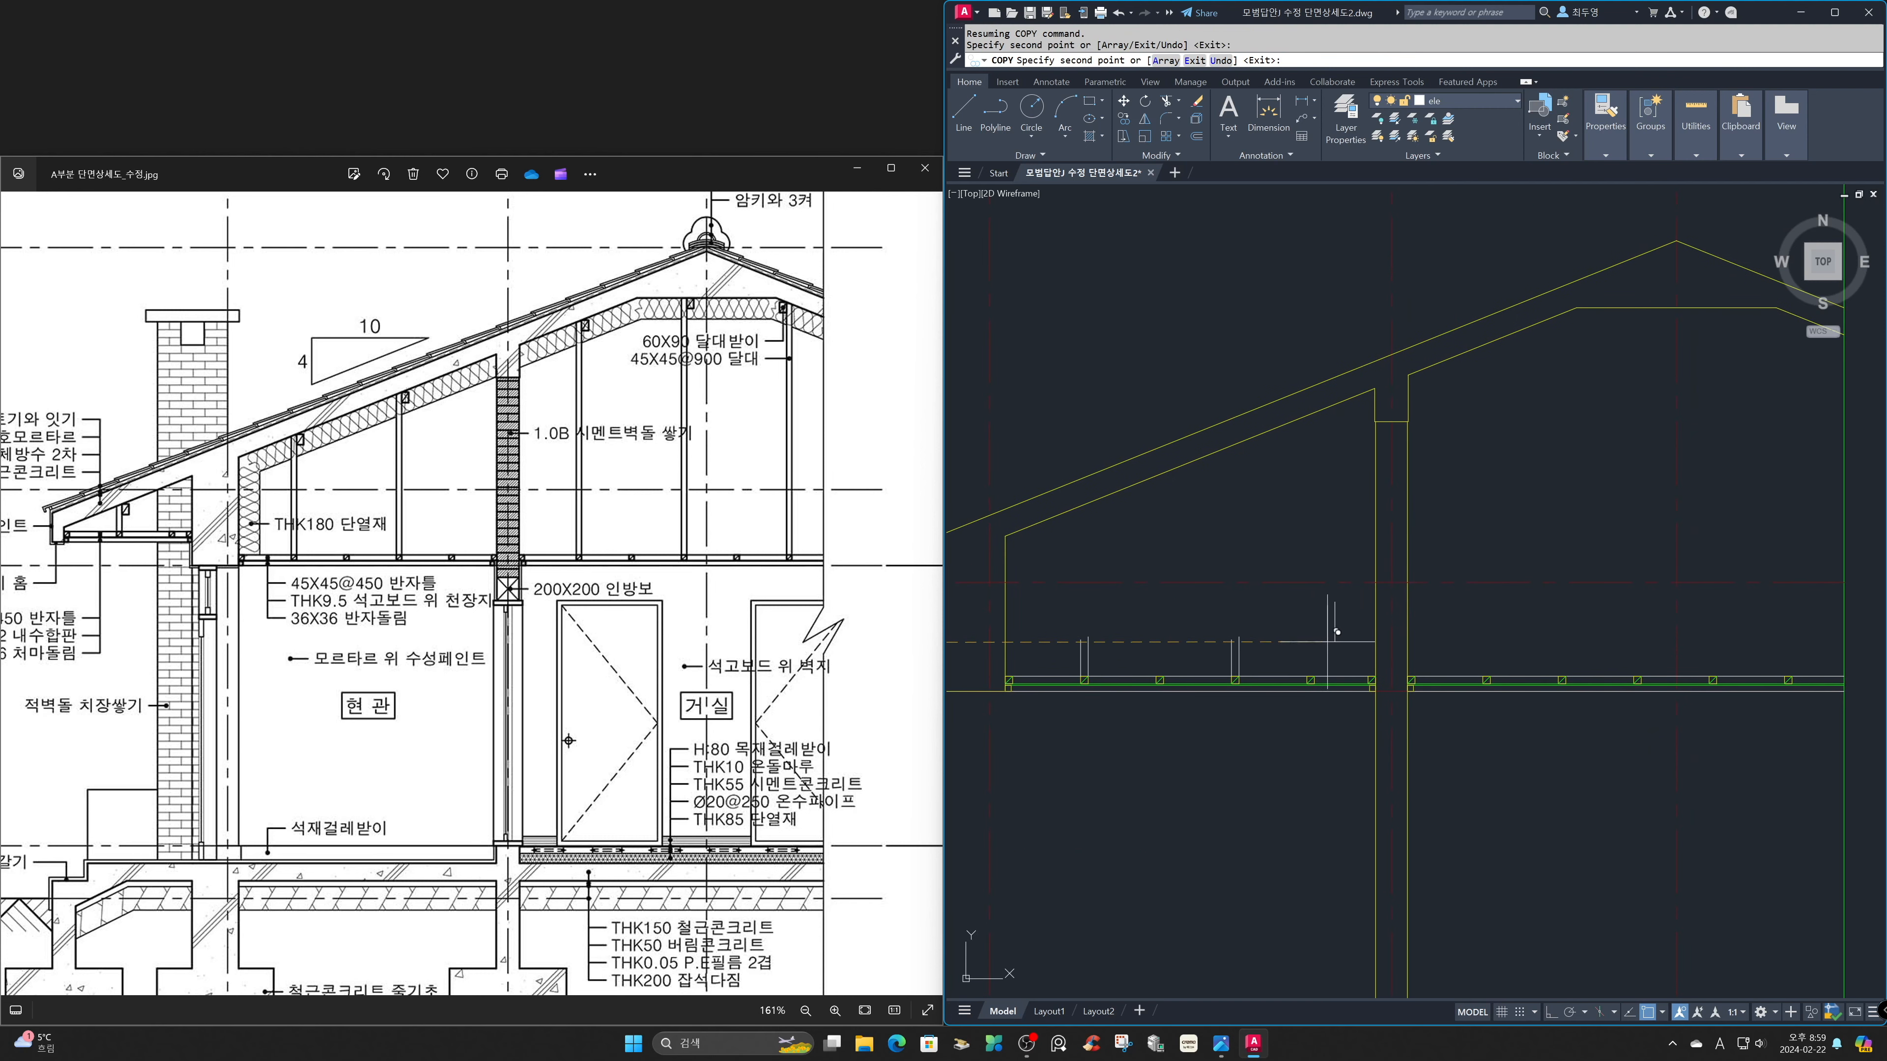
left_click(1484, 677)
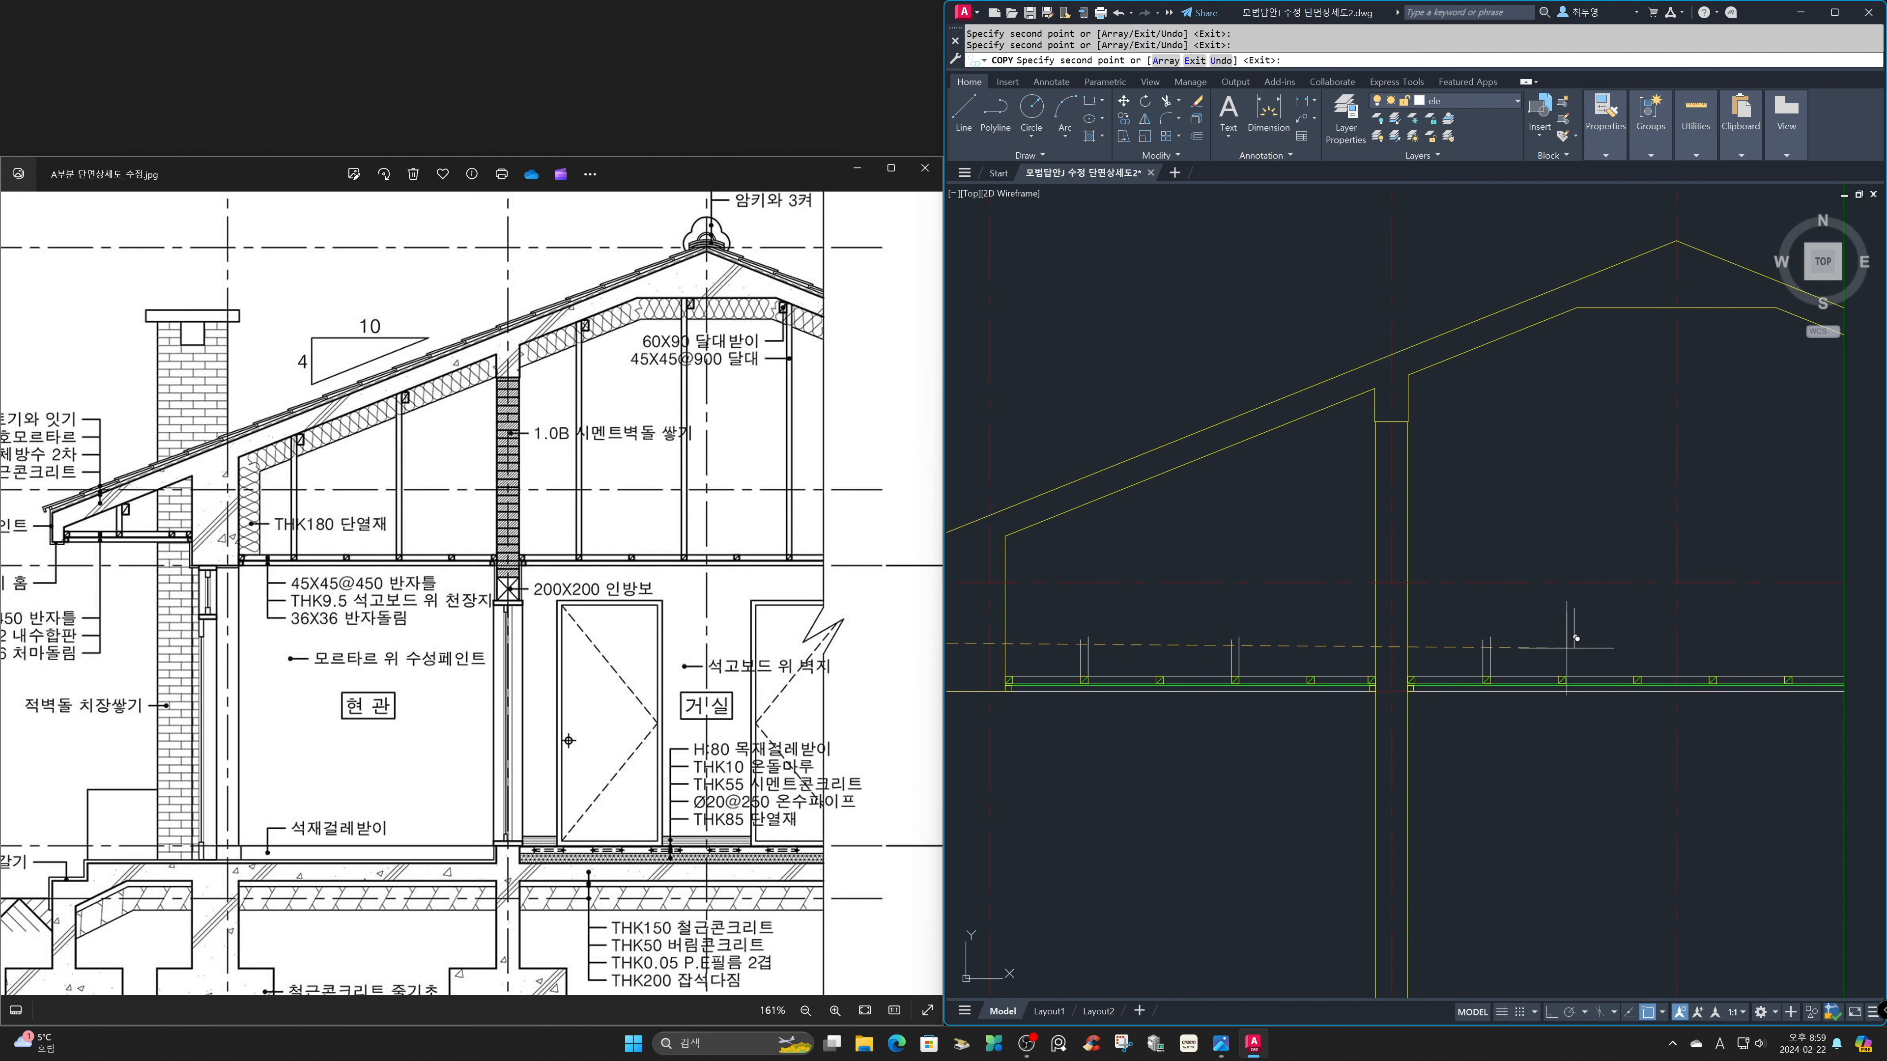
left_click(1637, 676)
key("Escape")
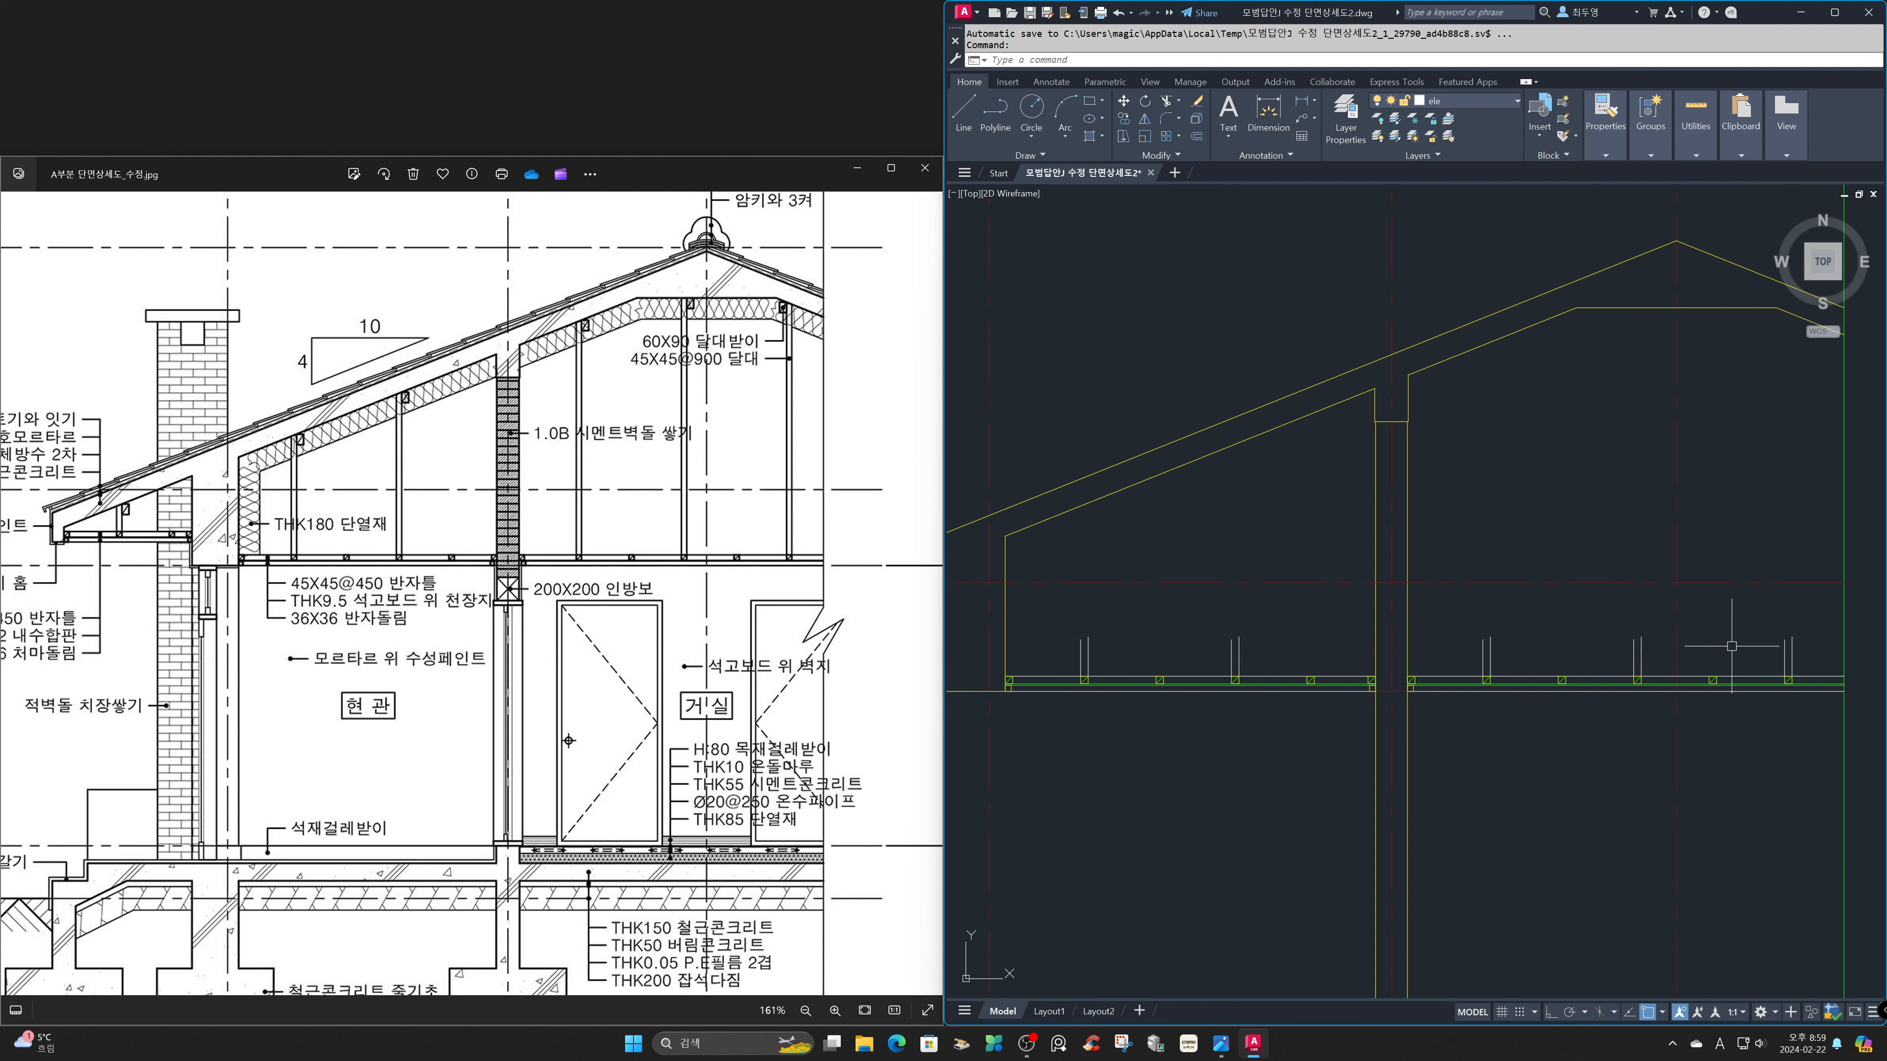
Freeze the cen layer.
left_click(1492, 106)
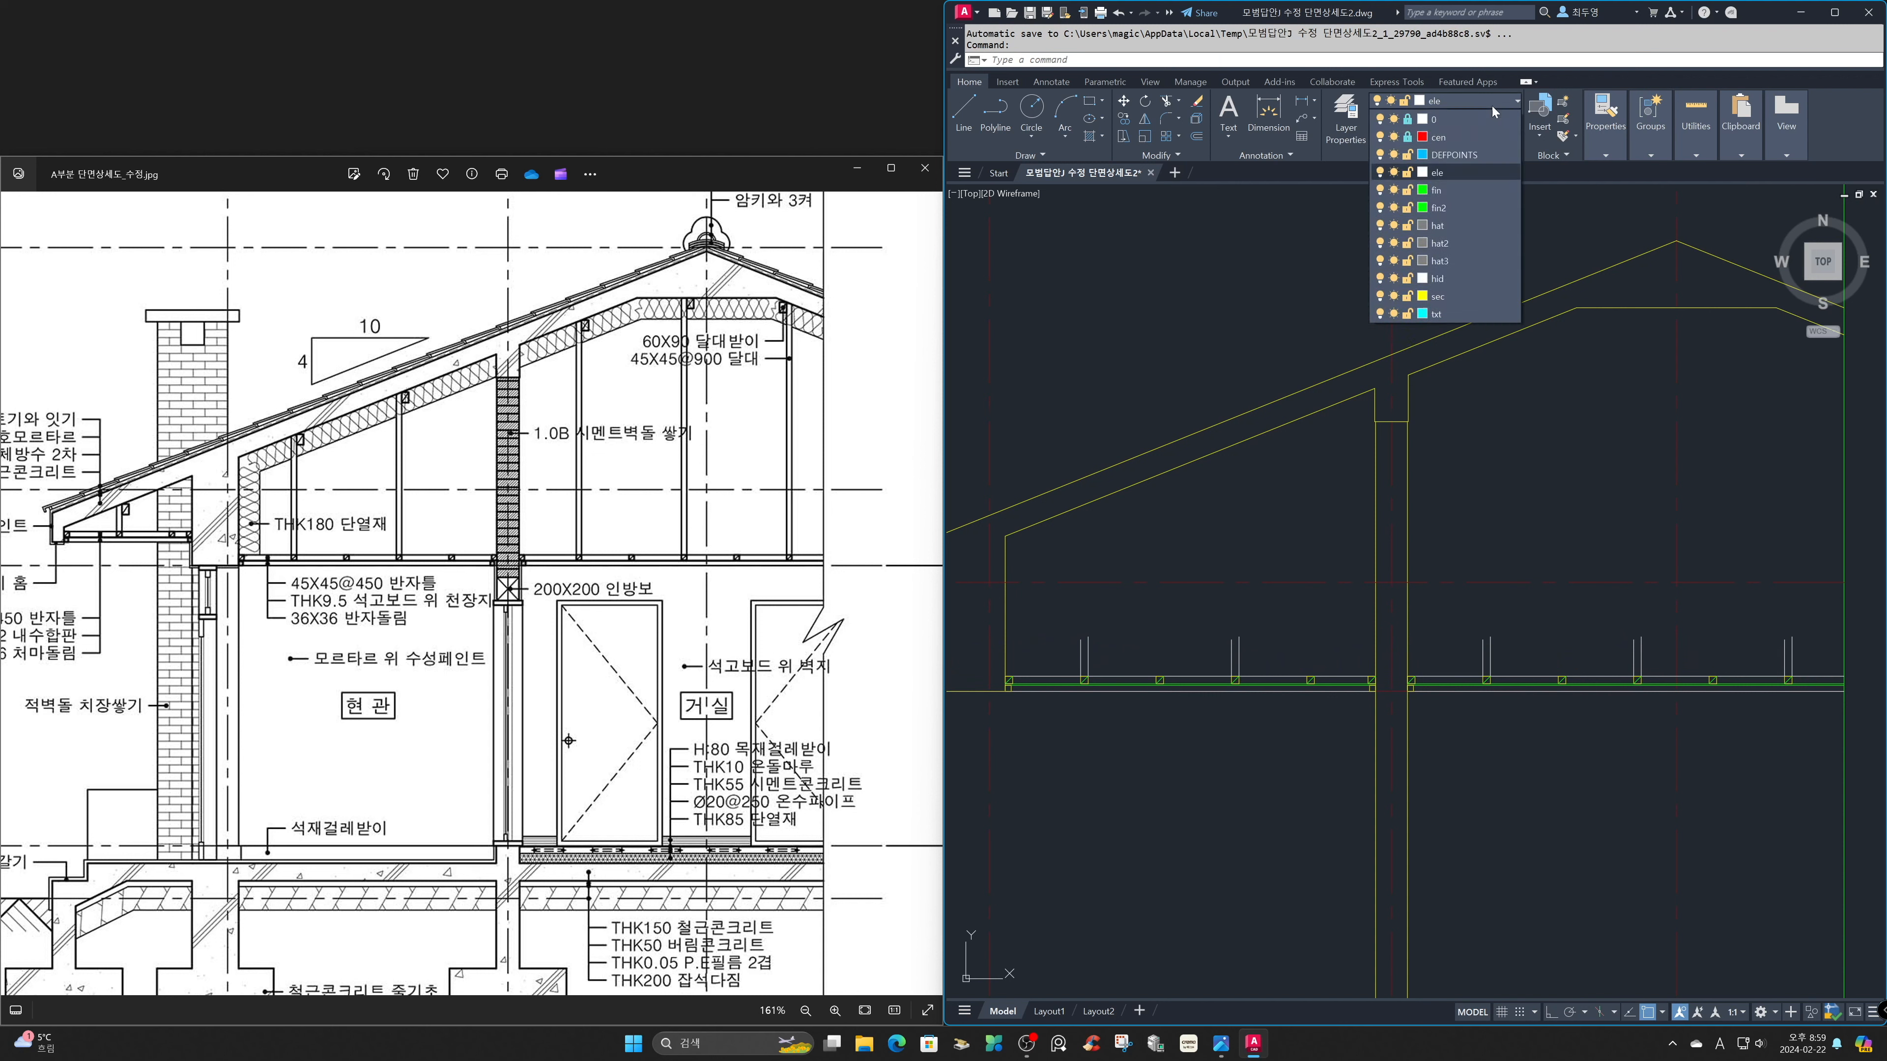
left_click(1396, 138)
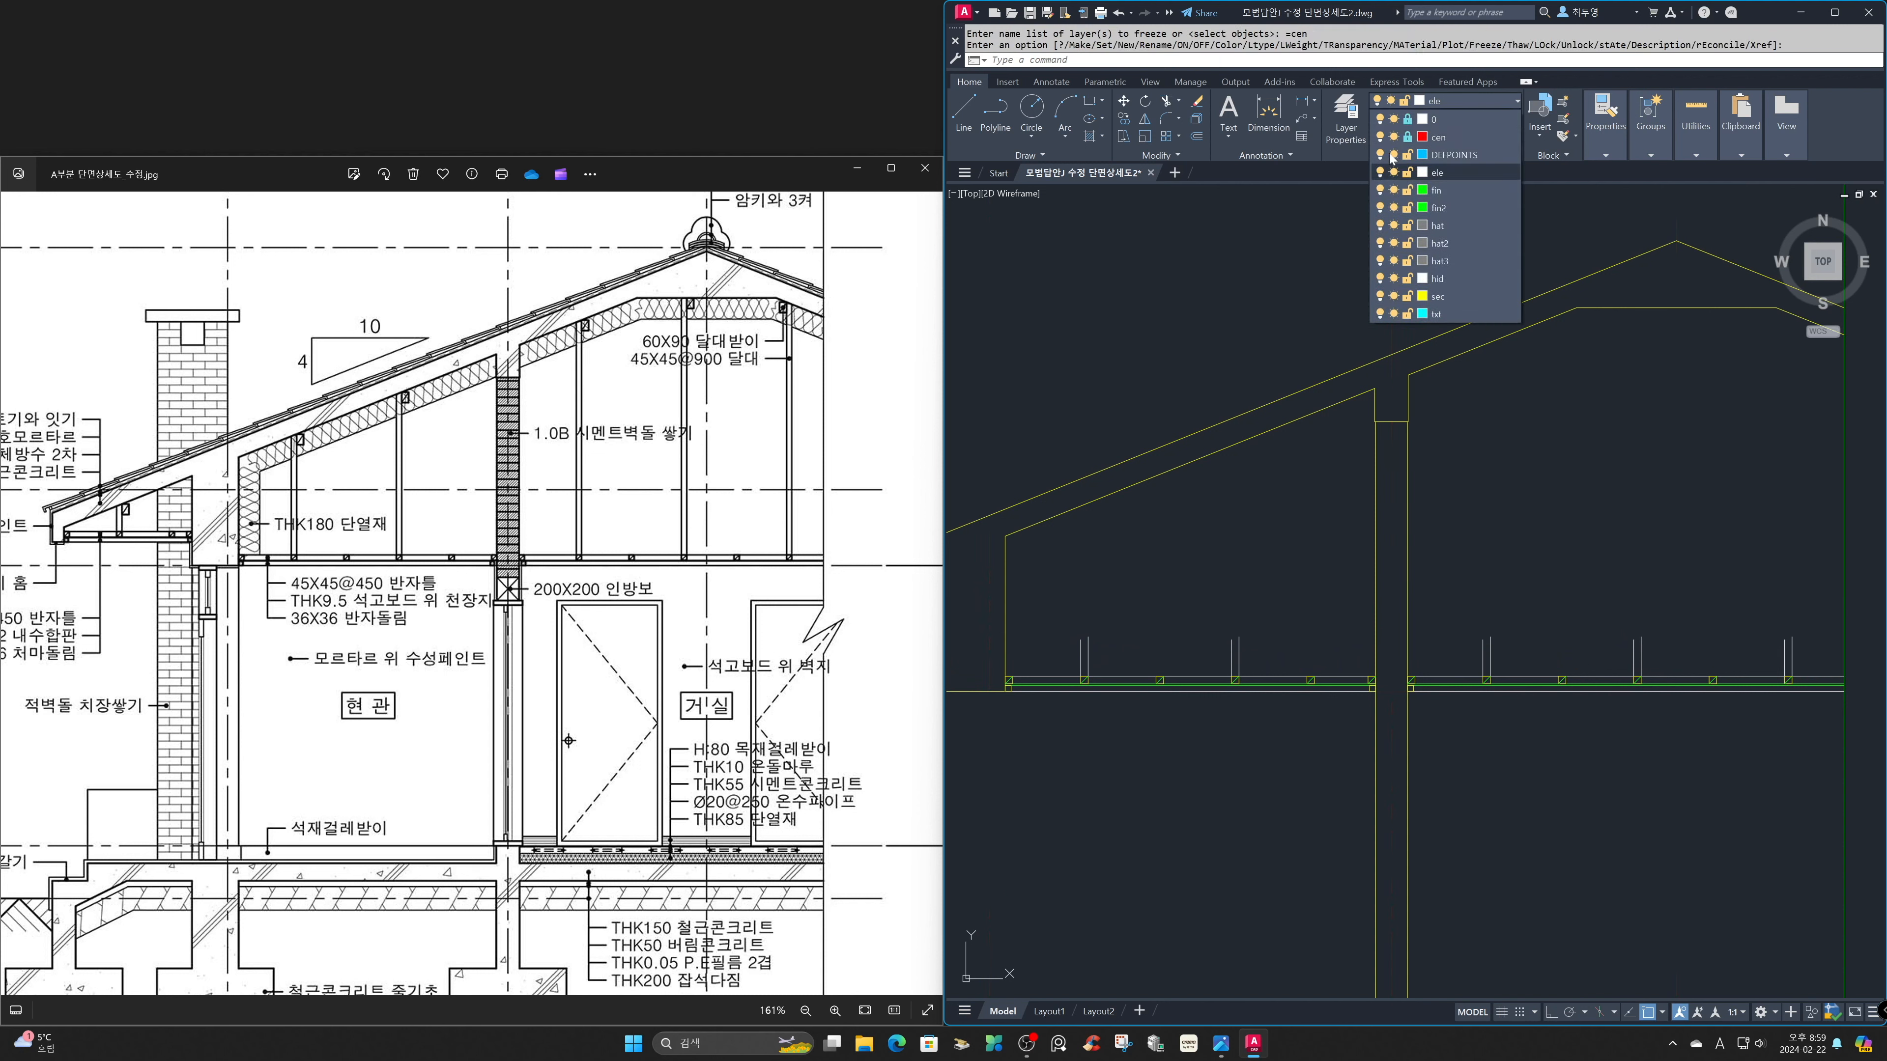
Extend all the hanger lines in the left and right rooms up to the underside of the roof slab.
type("ex")
key("Return")
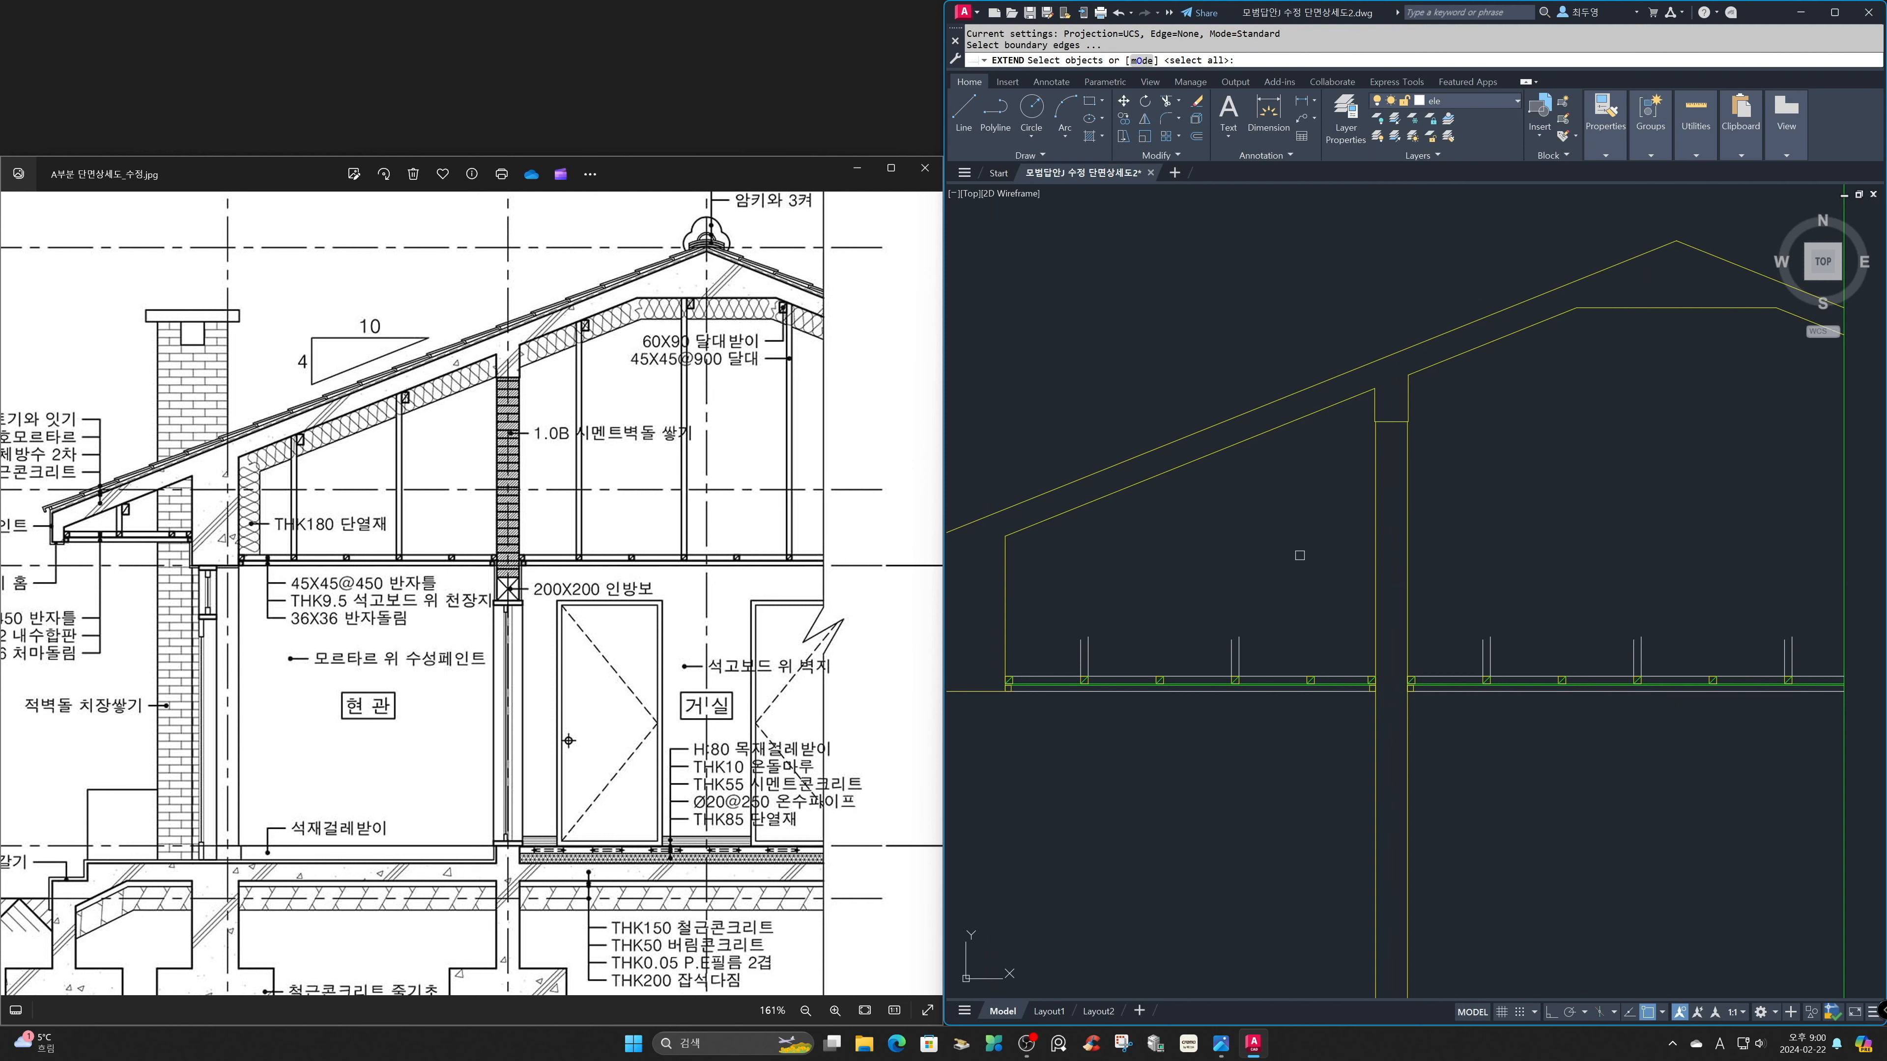
key("Return")
left_click(1810, 650)
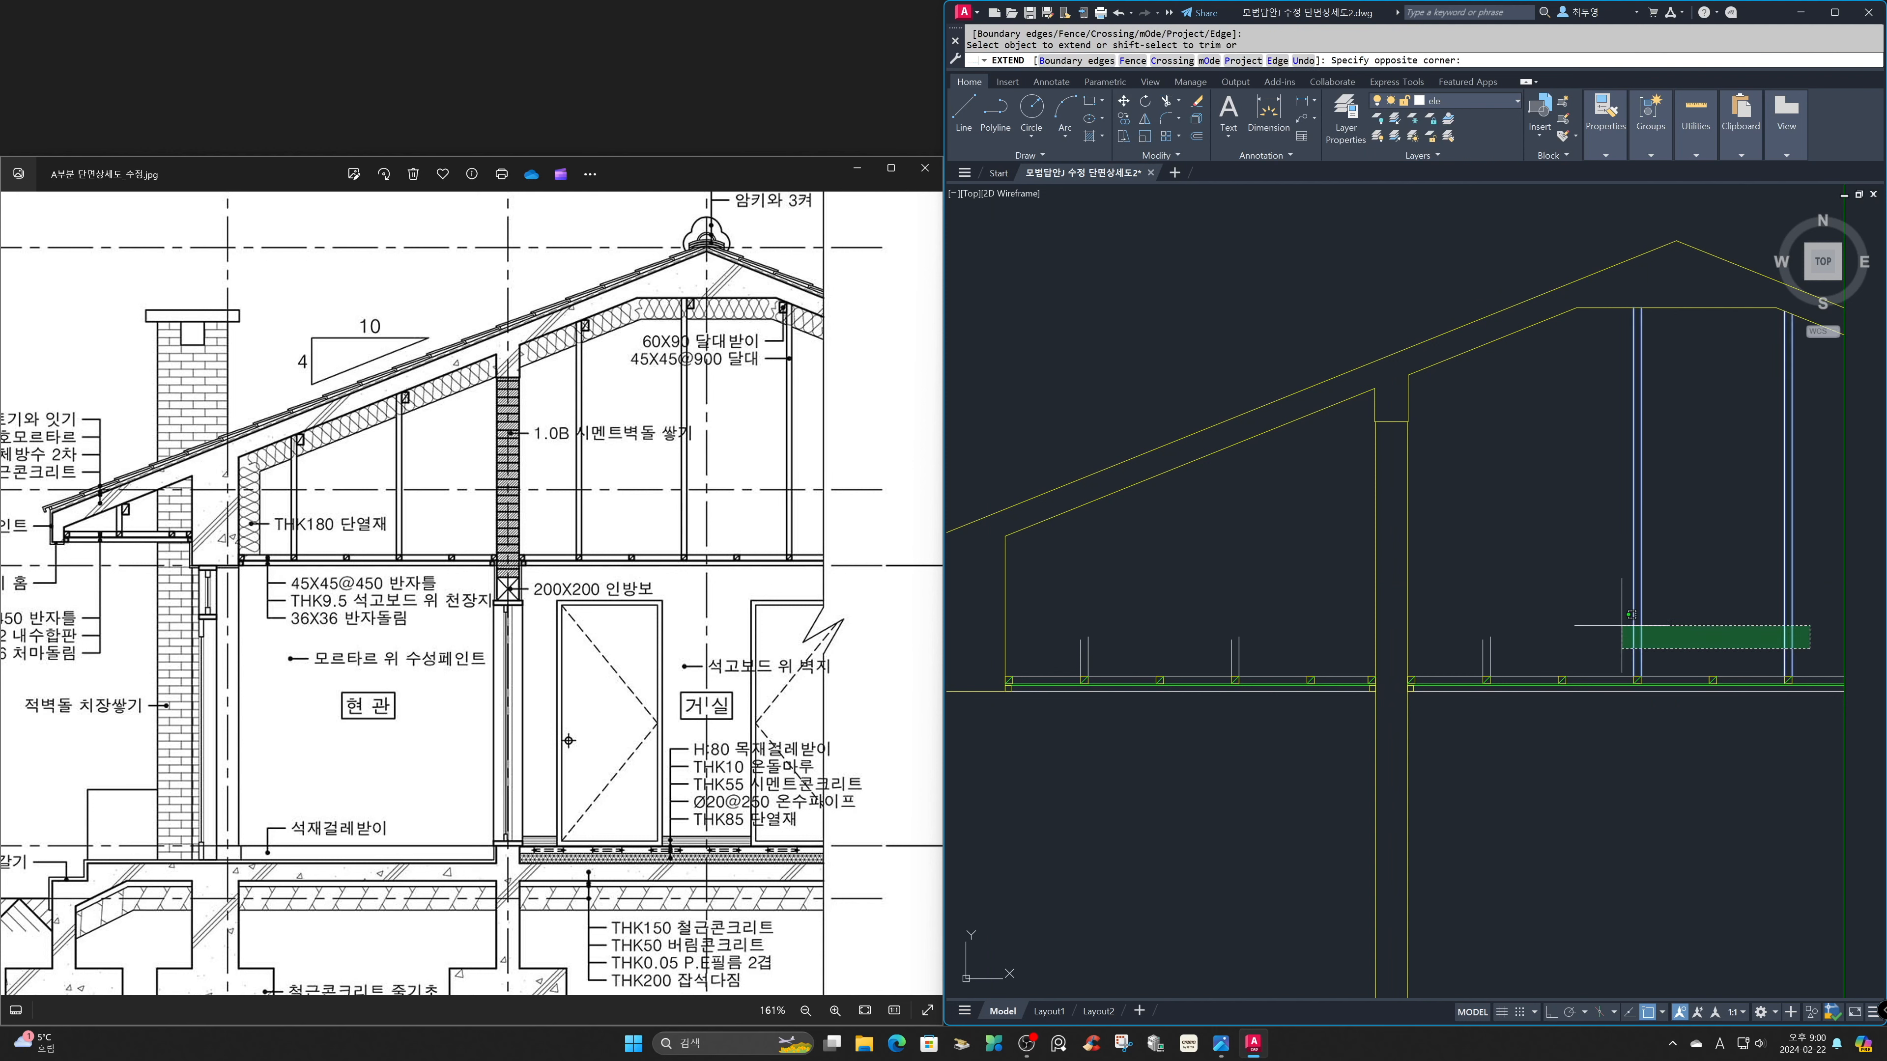
left_click(1480, 598)
left_click(1290, 649)
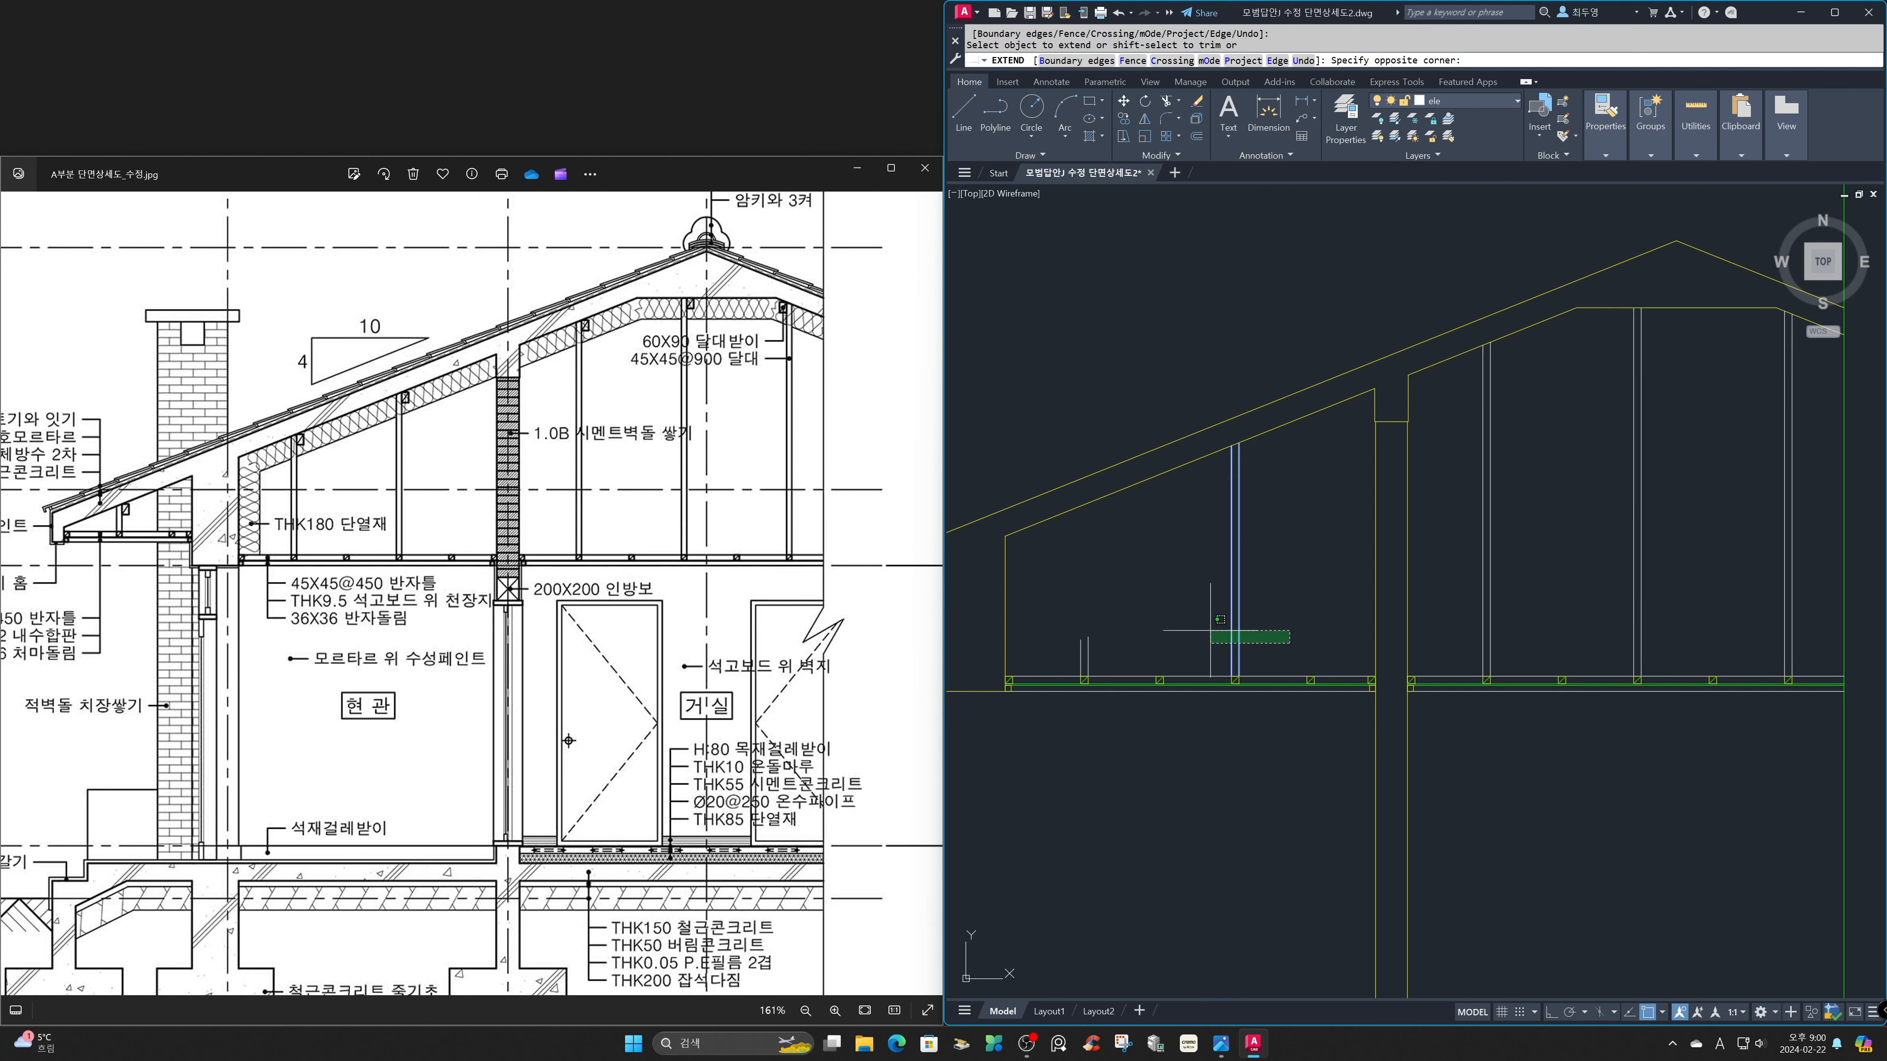
left_click(1068, 611)
key("Return")
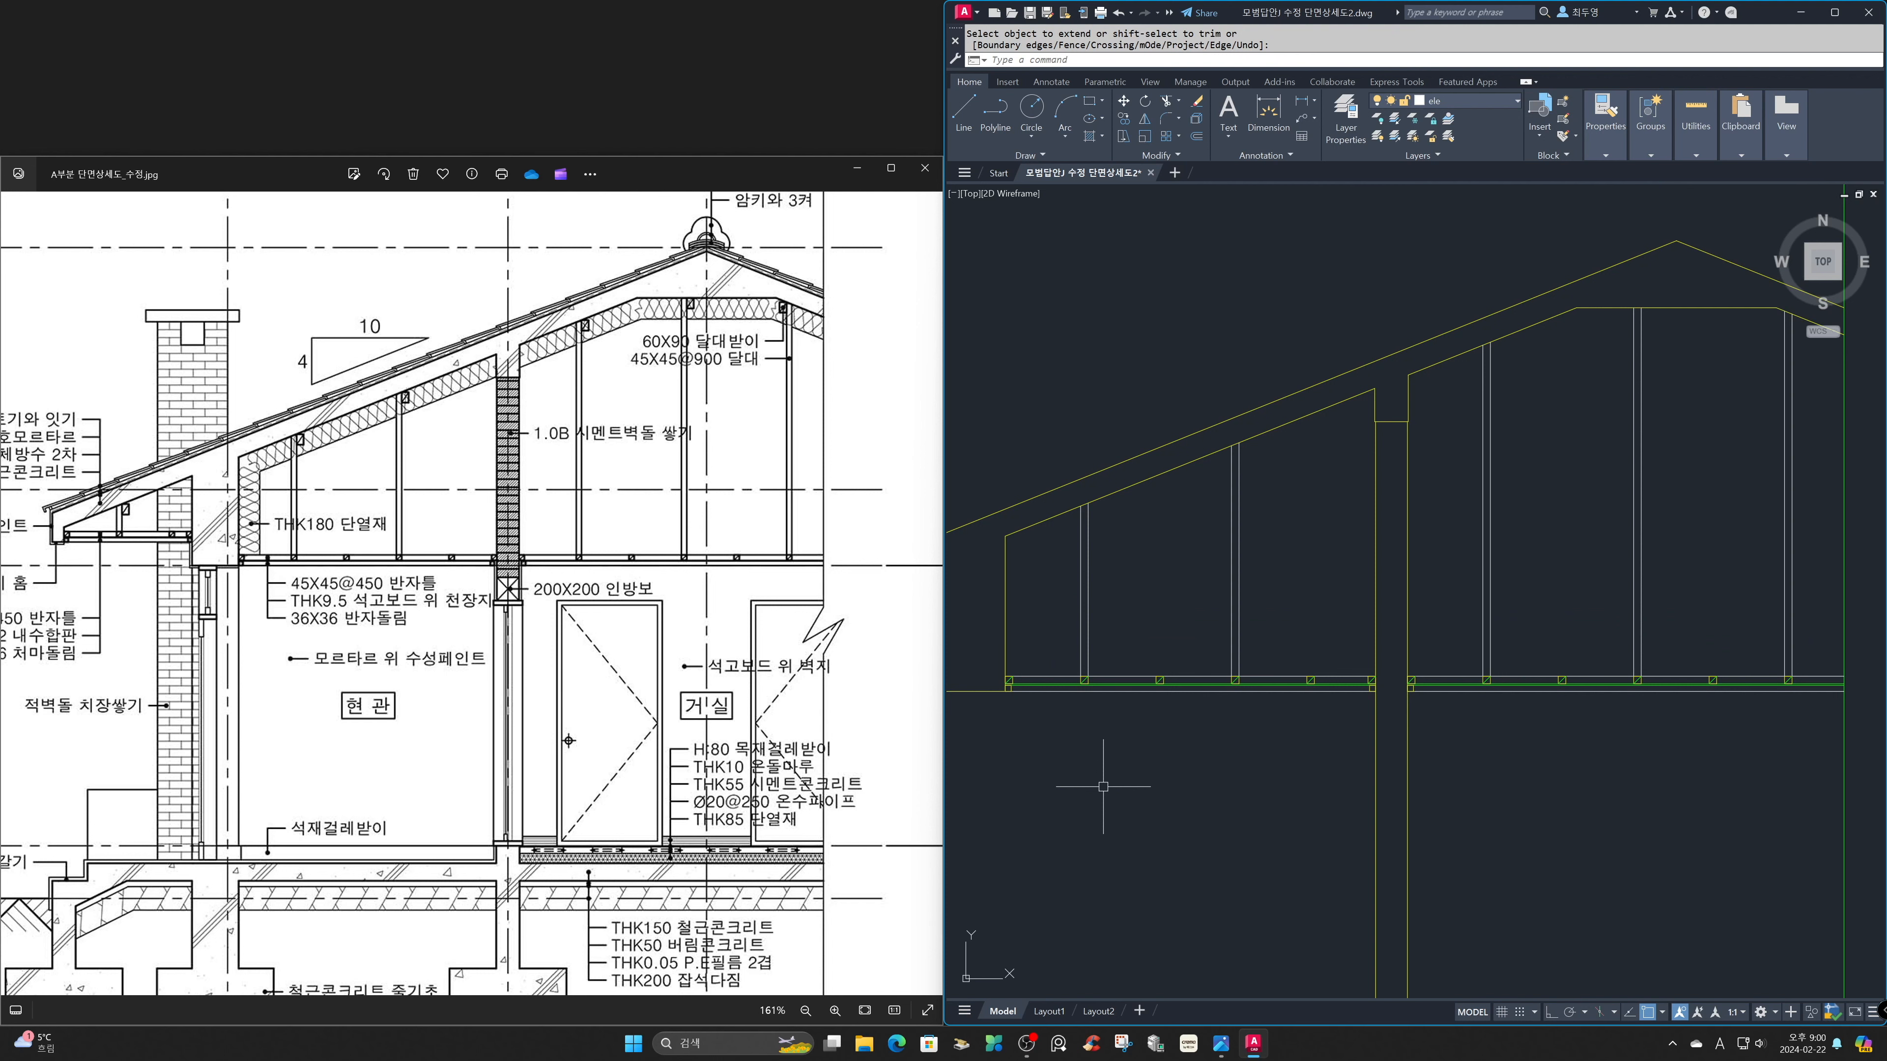
Copy the eave's hanger support, rectangle with diagonal, to the tops of the left room's two hangers.
type("z")
key("Return")
type("p")
key("Return")
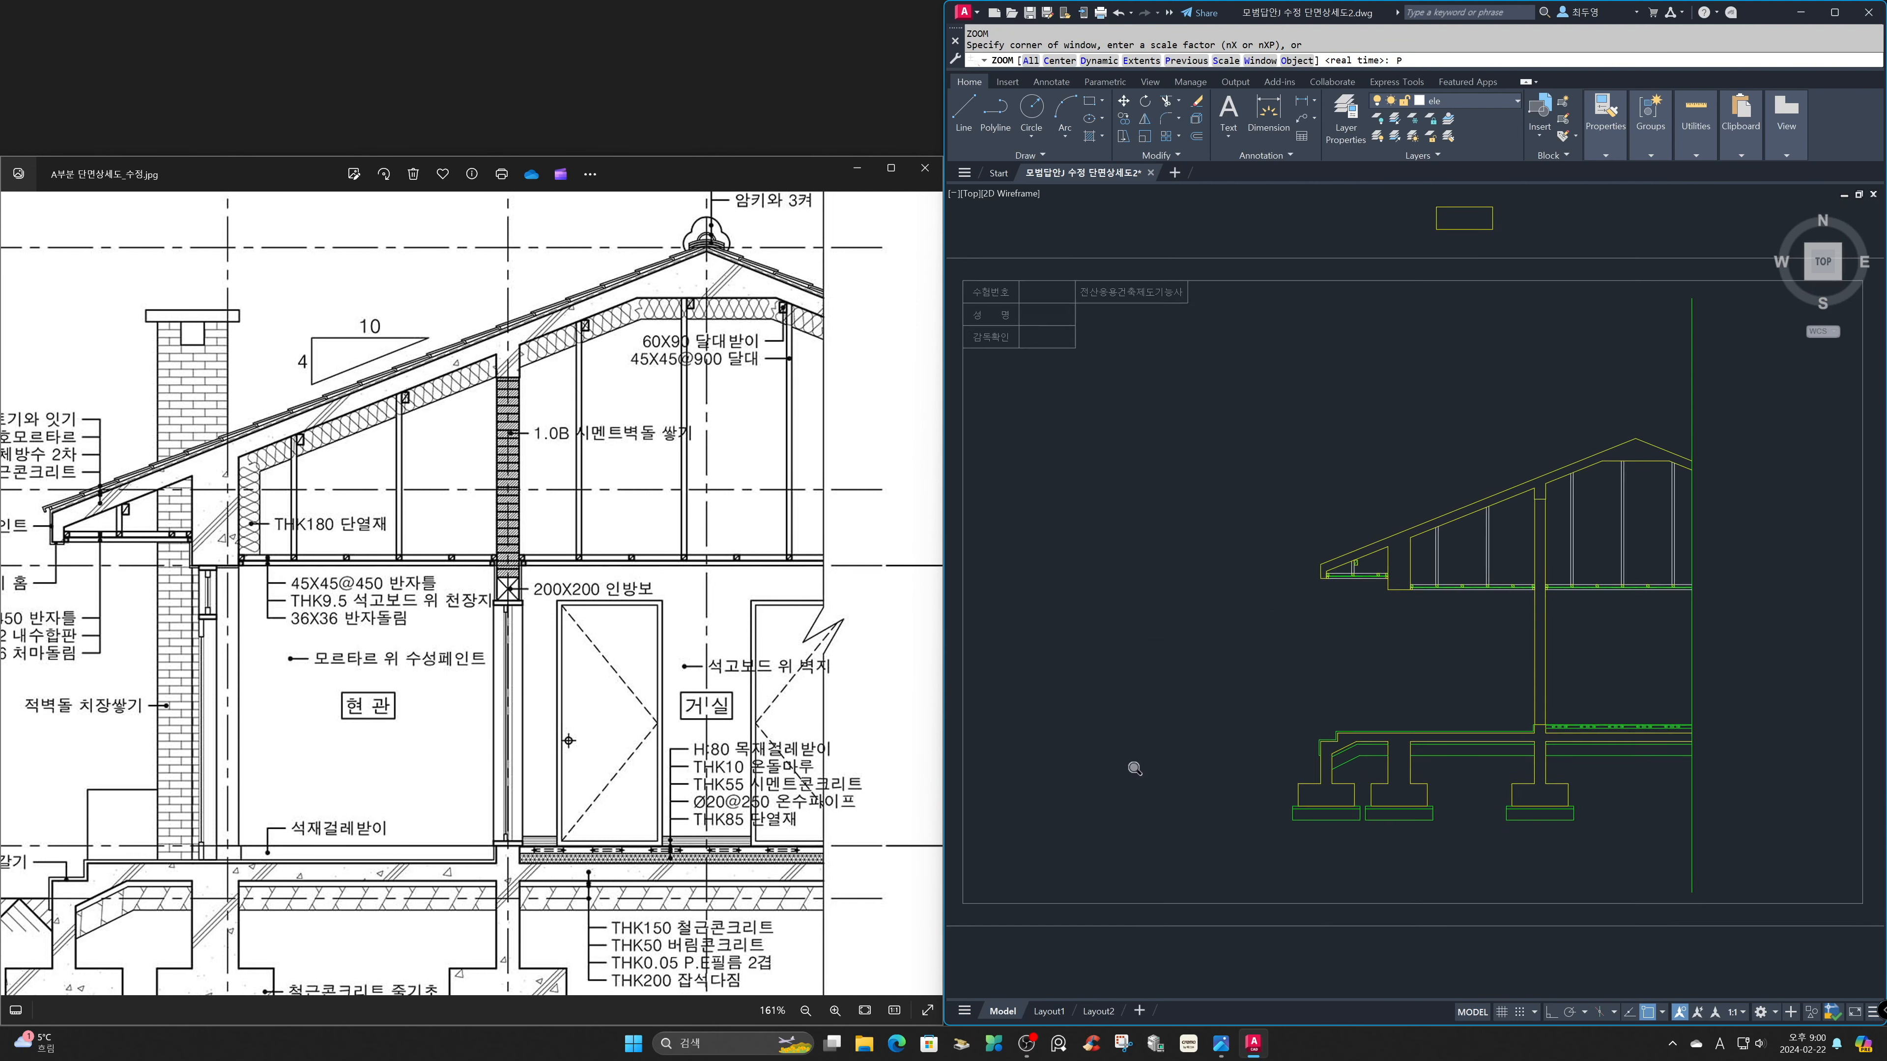
type("z")
key("Return")
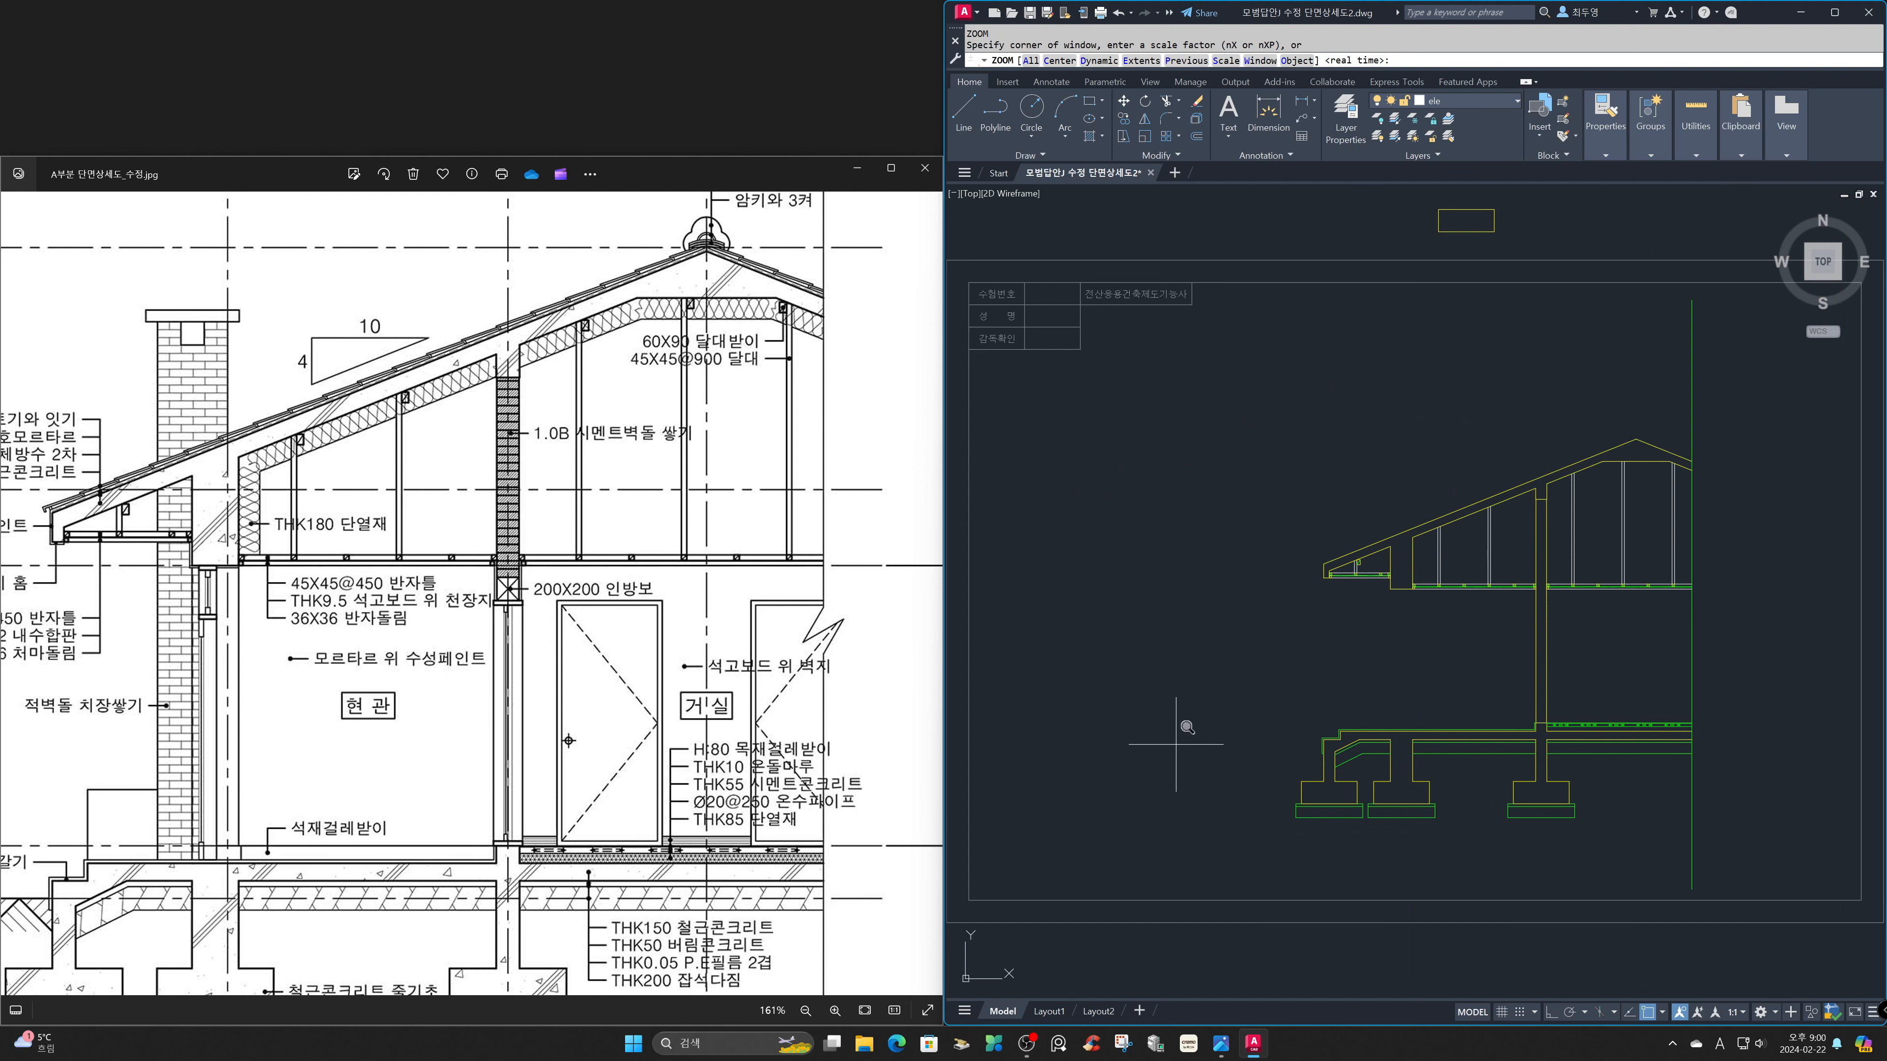
left_click(1300, 398)
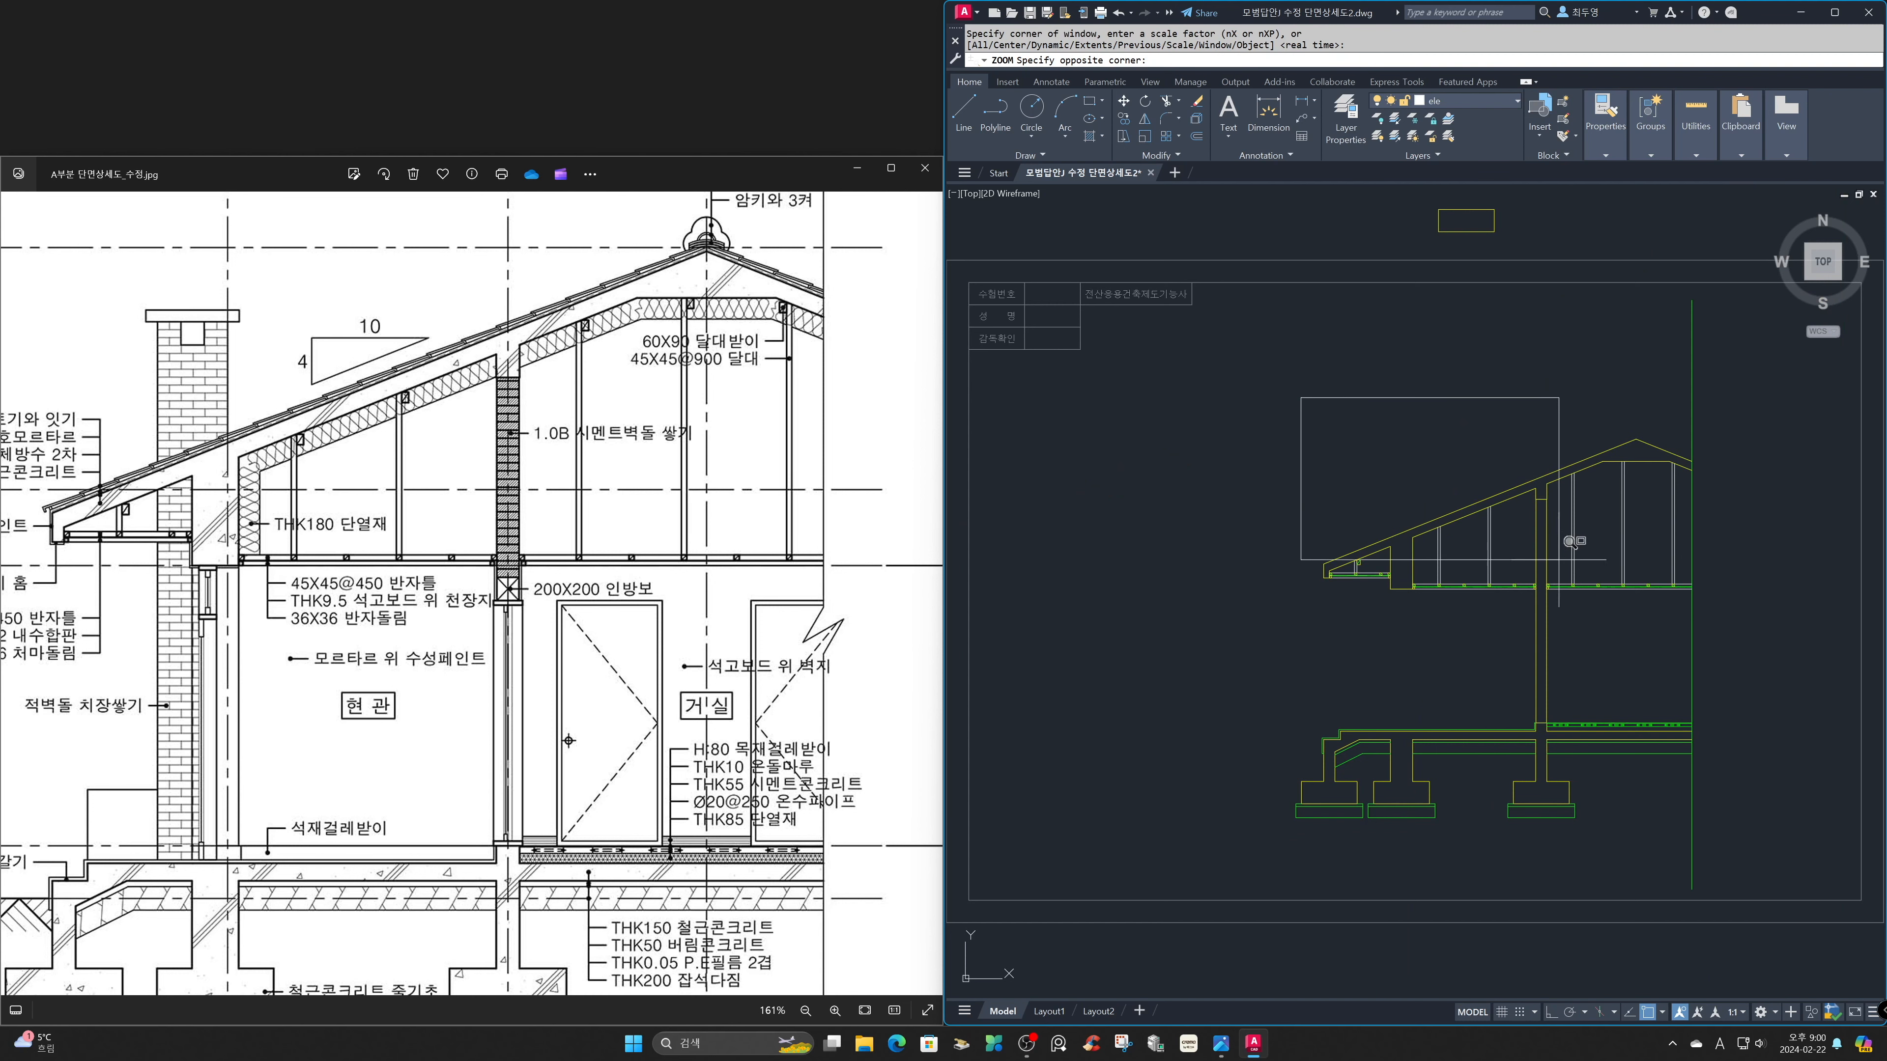
left_click(1731, 624)
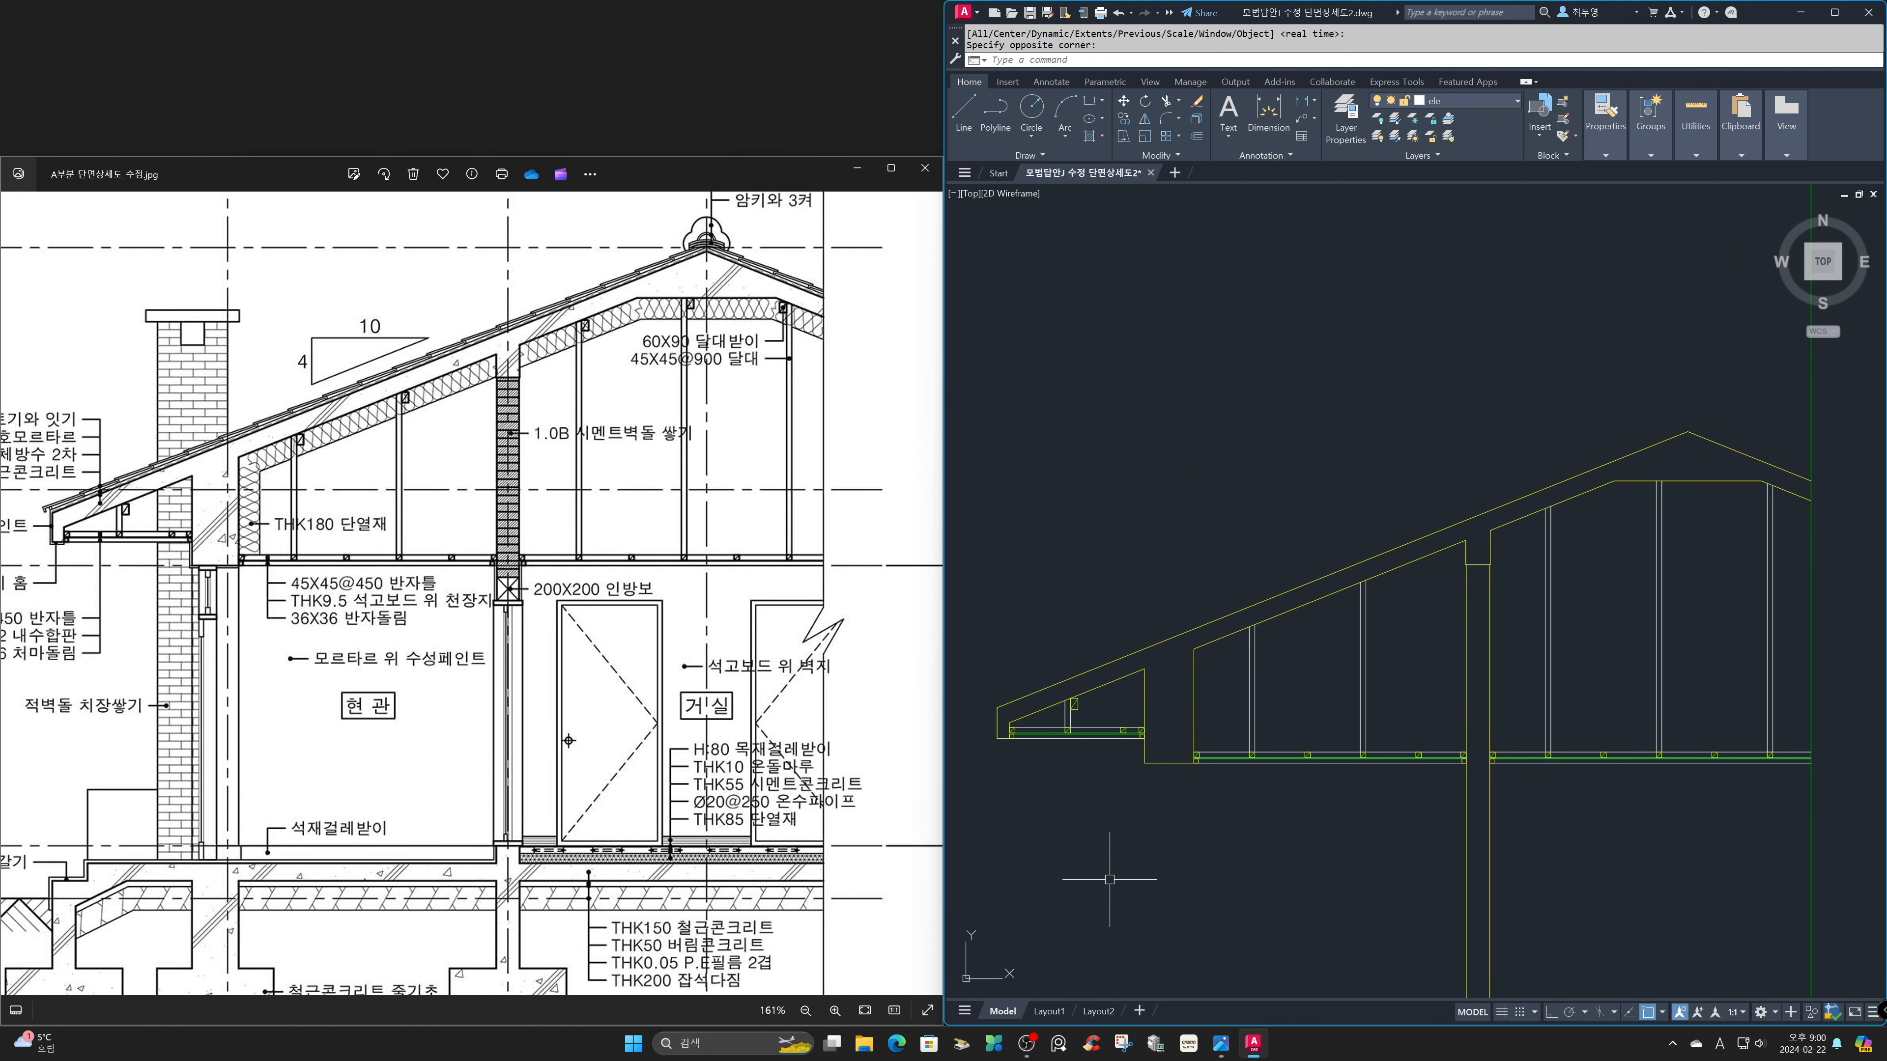
type("z")
key("Return")
left_click(985, 587)
left_click(1199, 793)
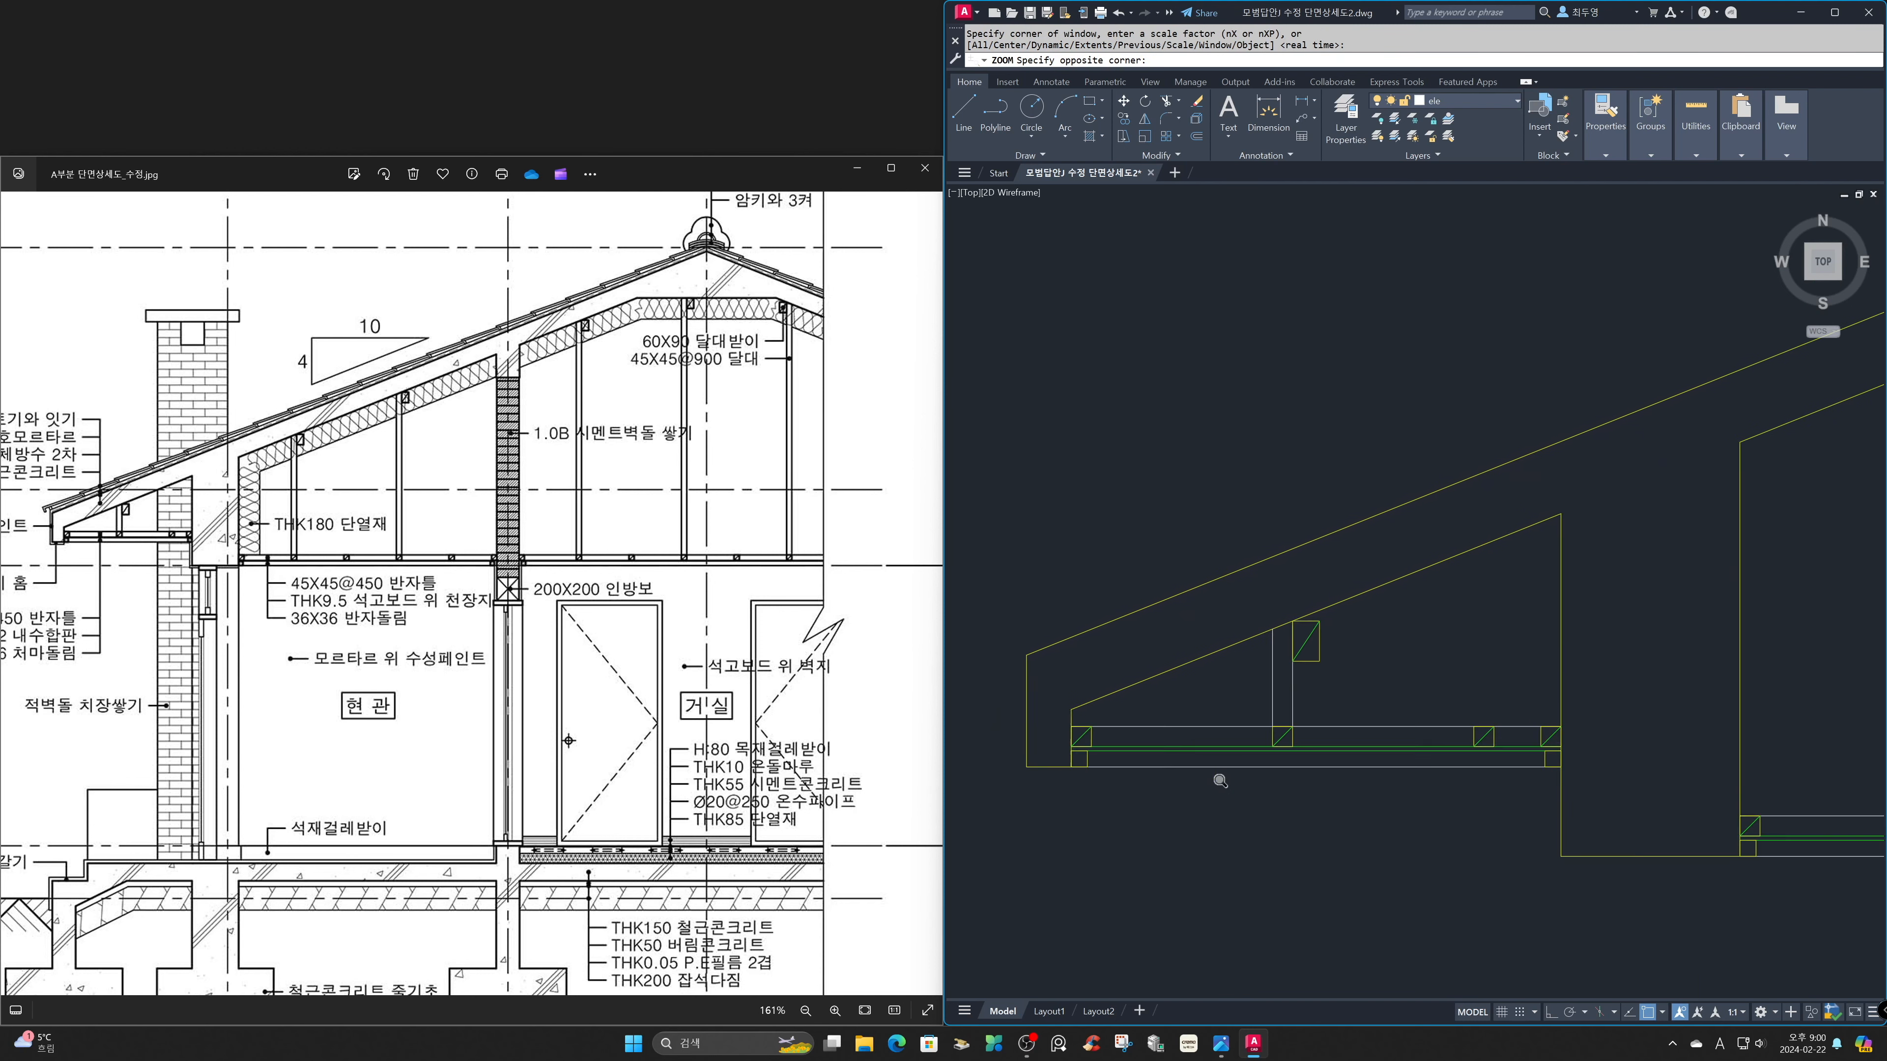
type("cp")
key("Return")
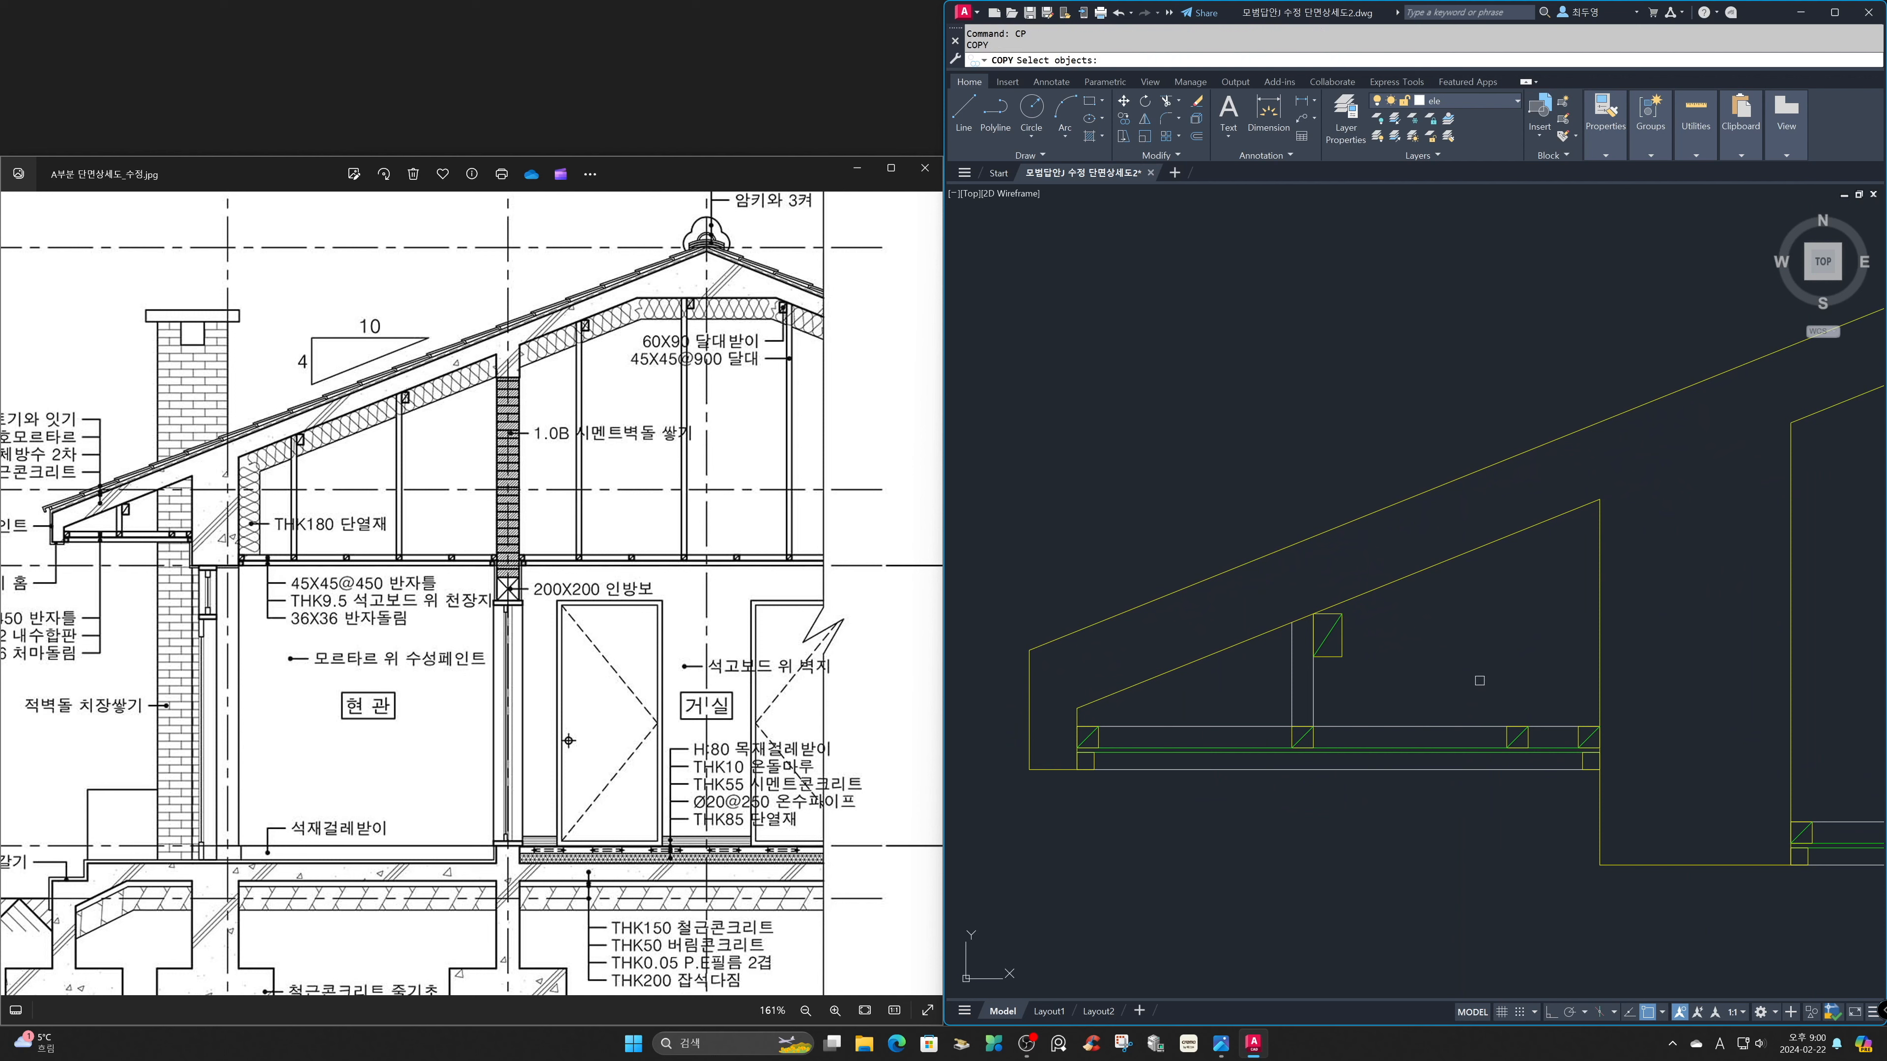
left_click(1396, 678)
left_click(1325, 629)
key("Return")
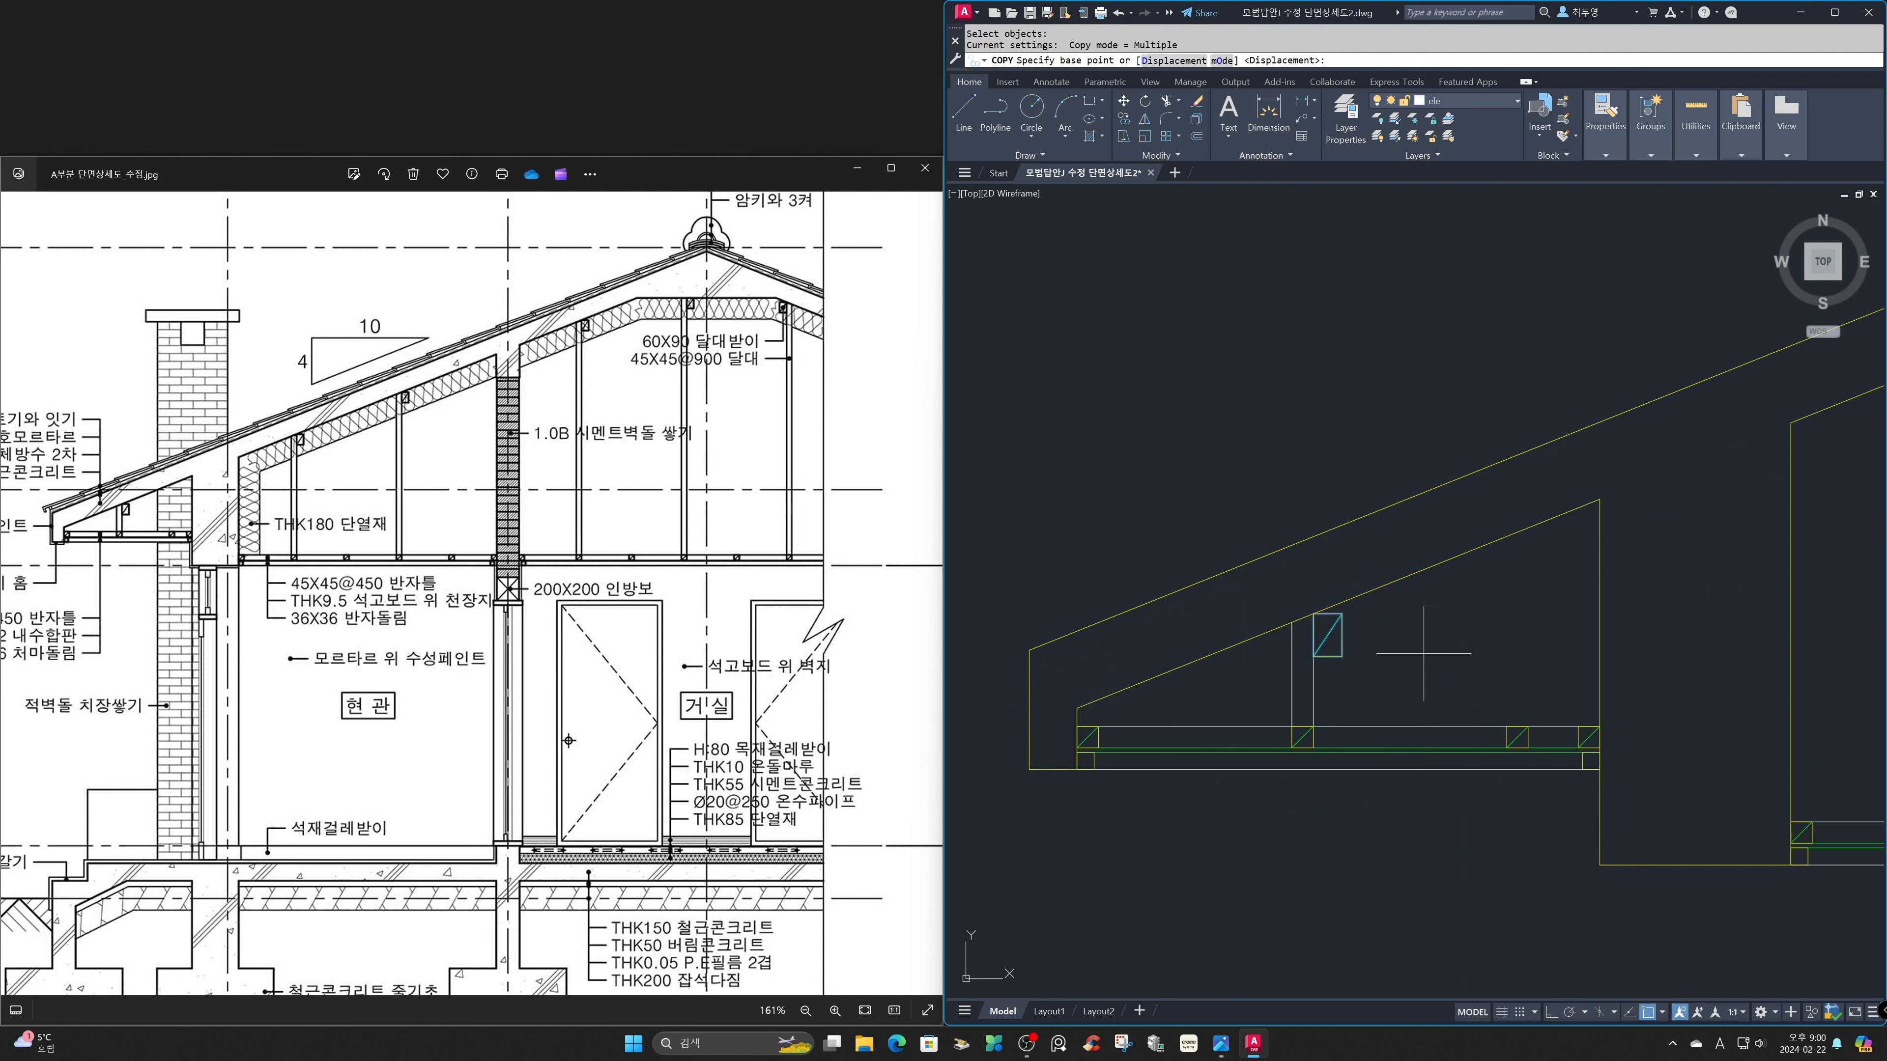
left_click(1311, 608)
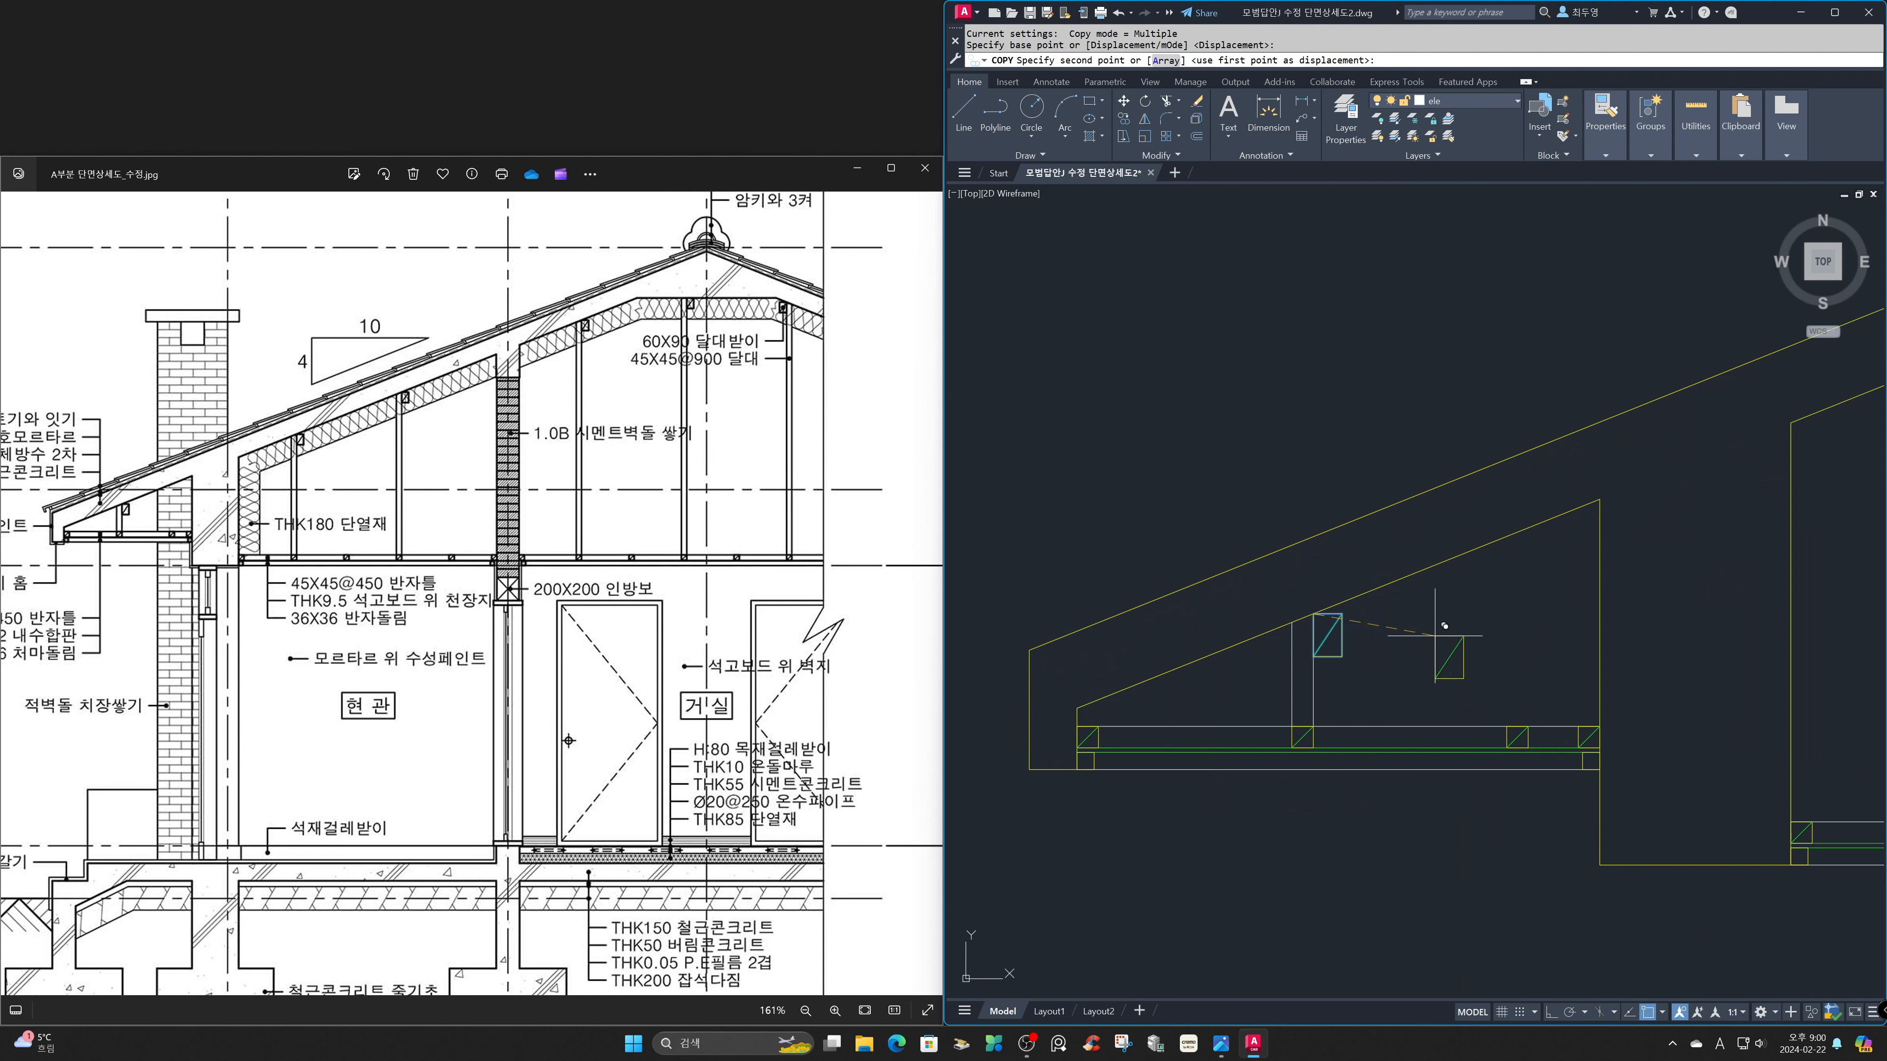
type("'z")
key("Return")
type("p")
key("Return")
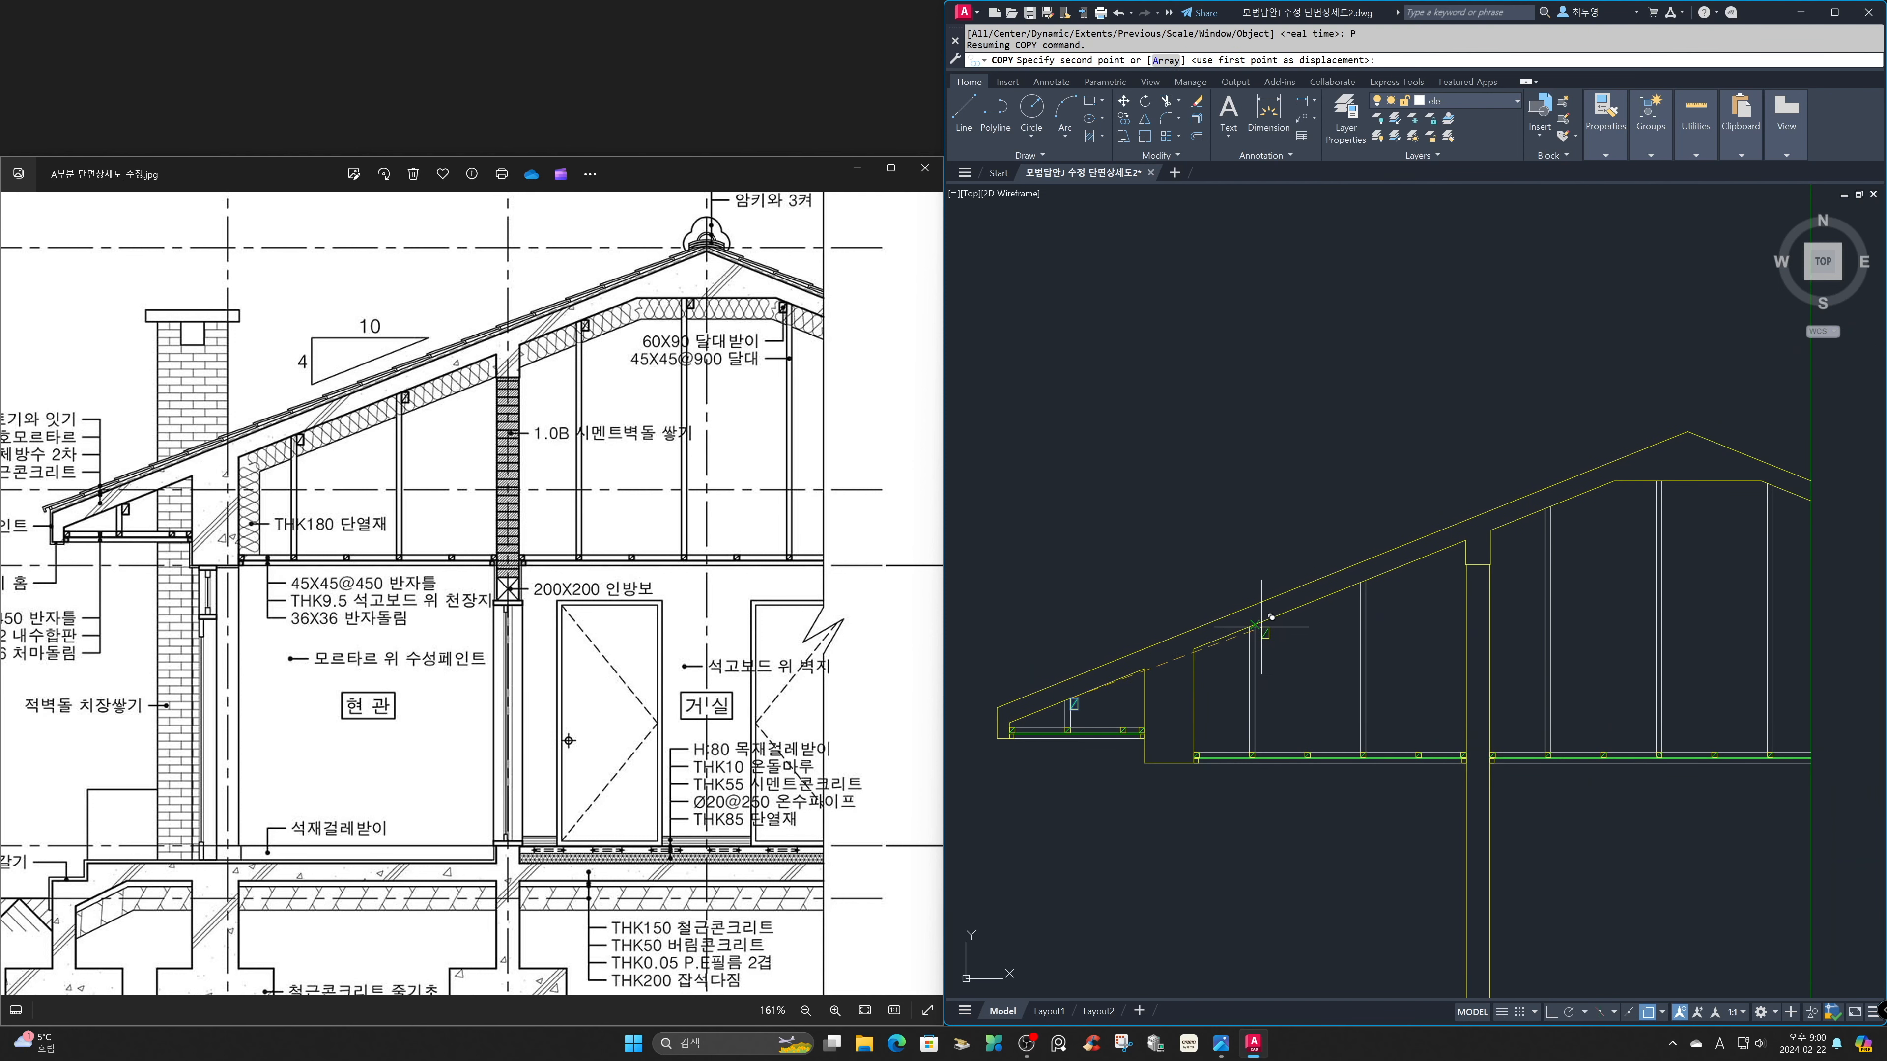
left_click(1254, 625)
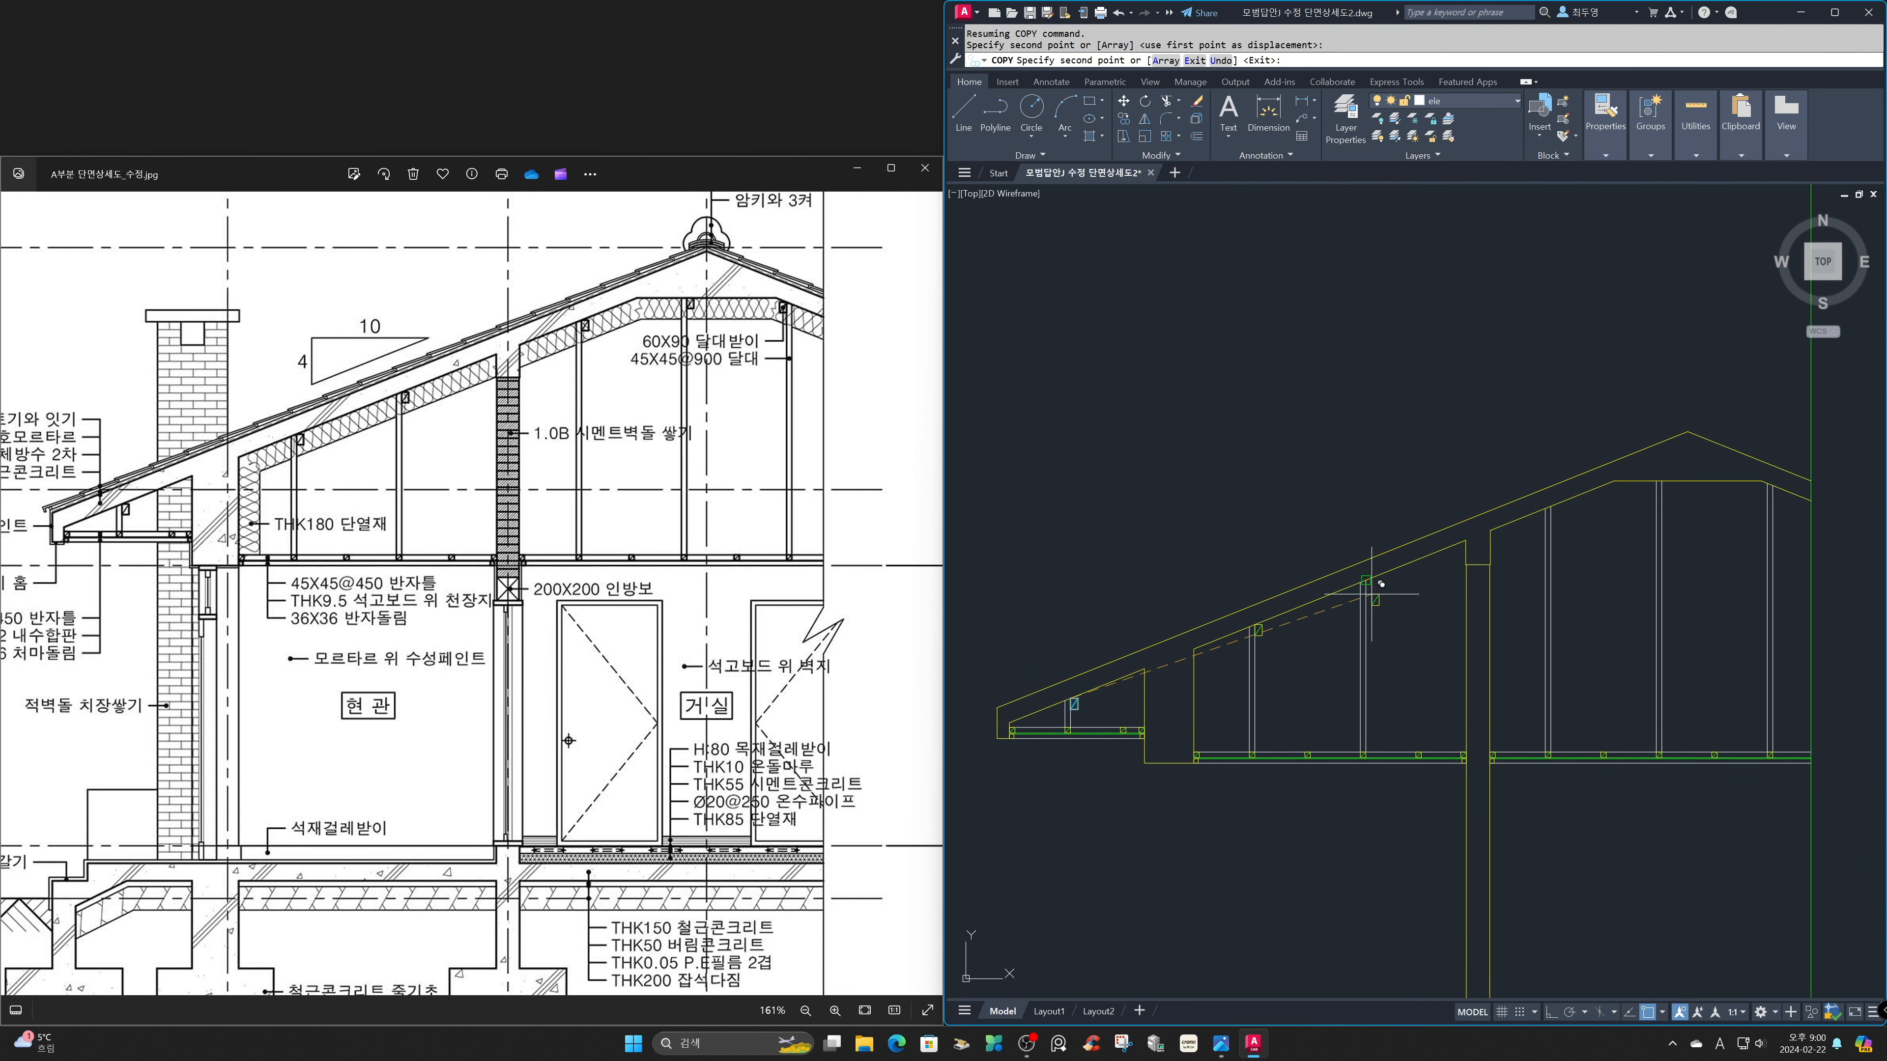
left_click(1367, 580)
Place further support copies on the right room's first two hangers and one loose beside its third hanger.
left_click(1551, 507)
left_click(1662, 483)
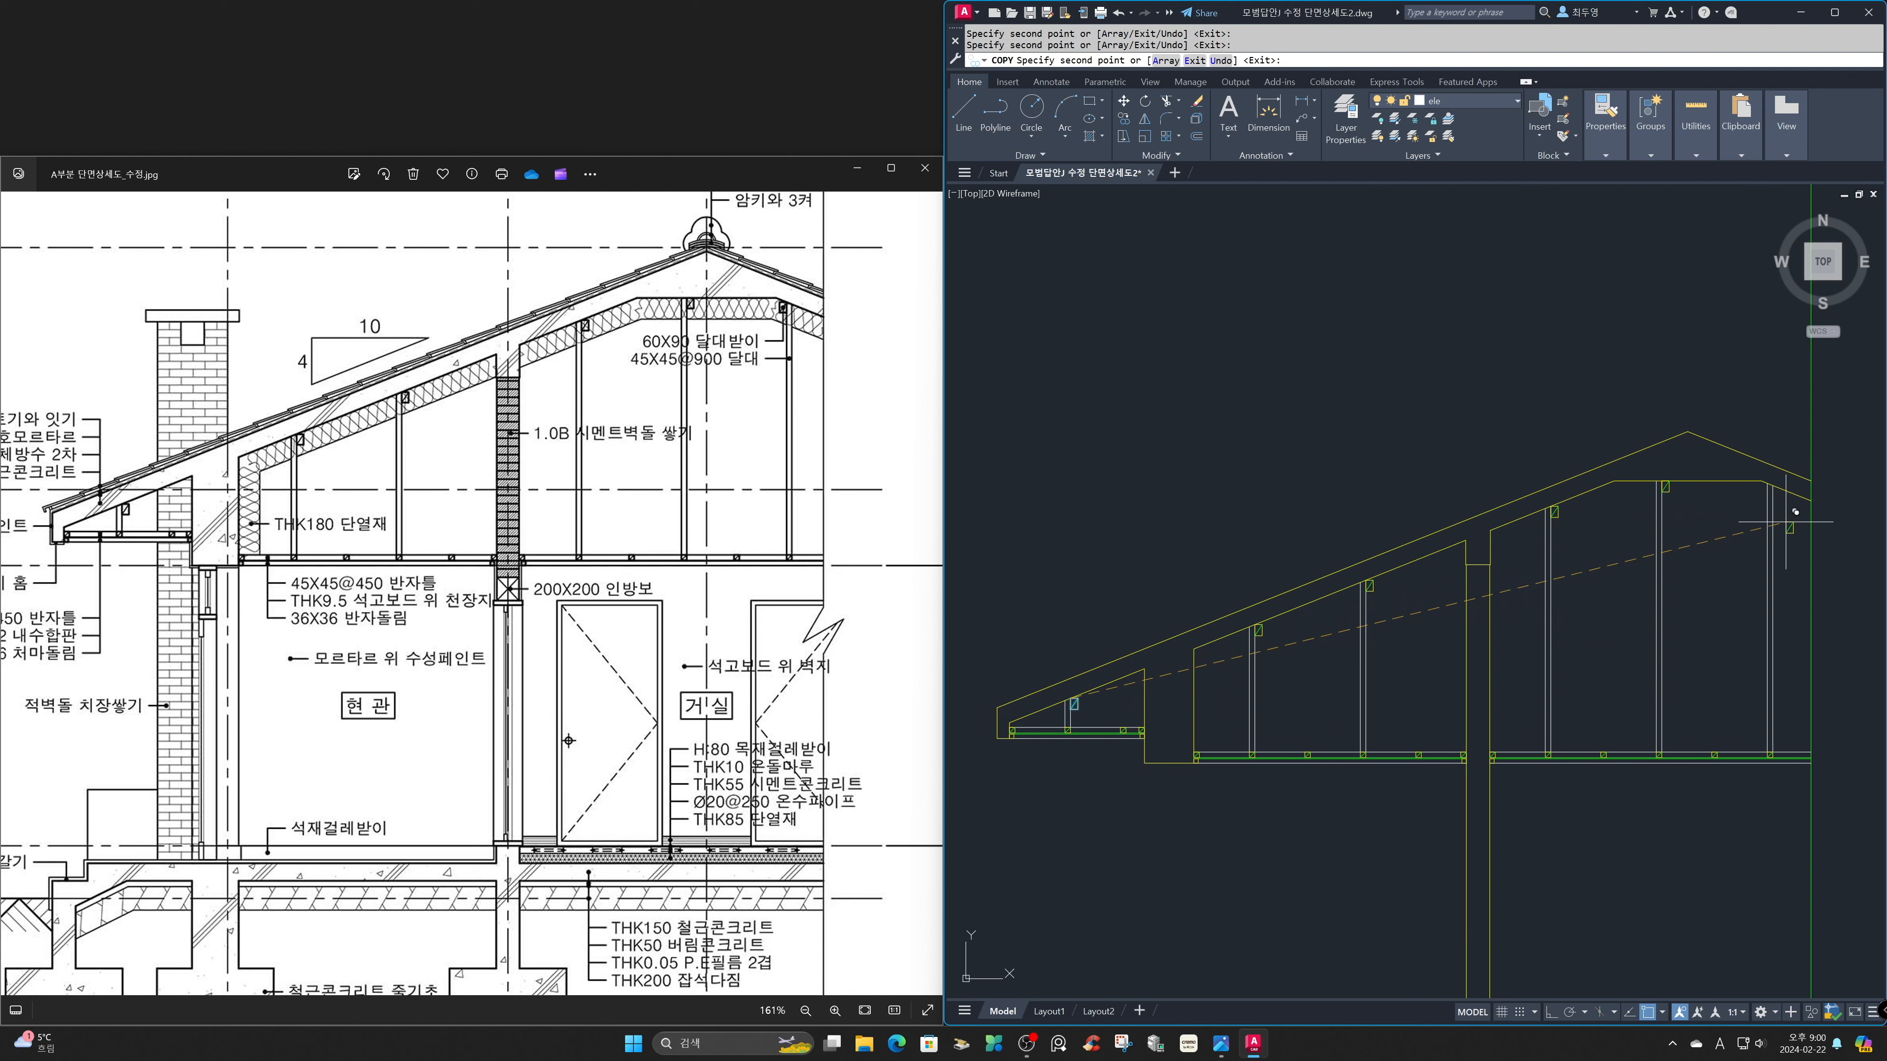
left_click(1742, 509)
key("Return")
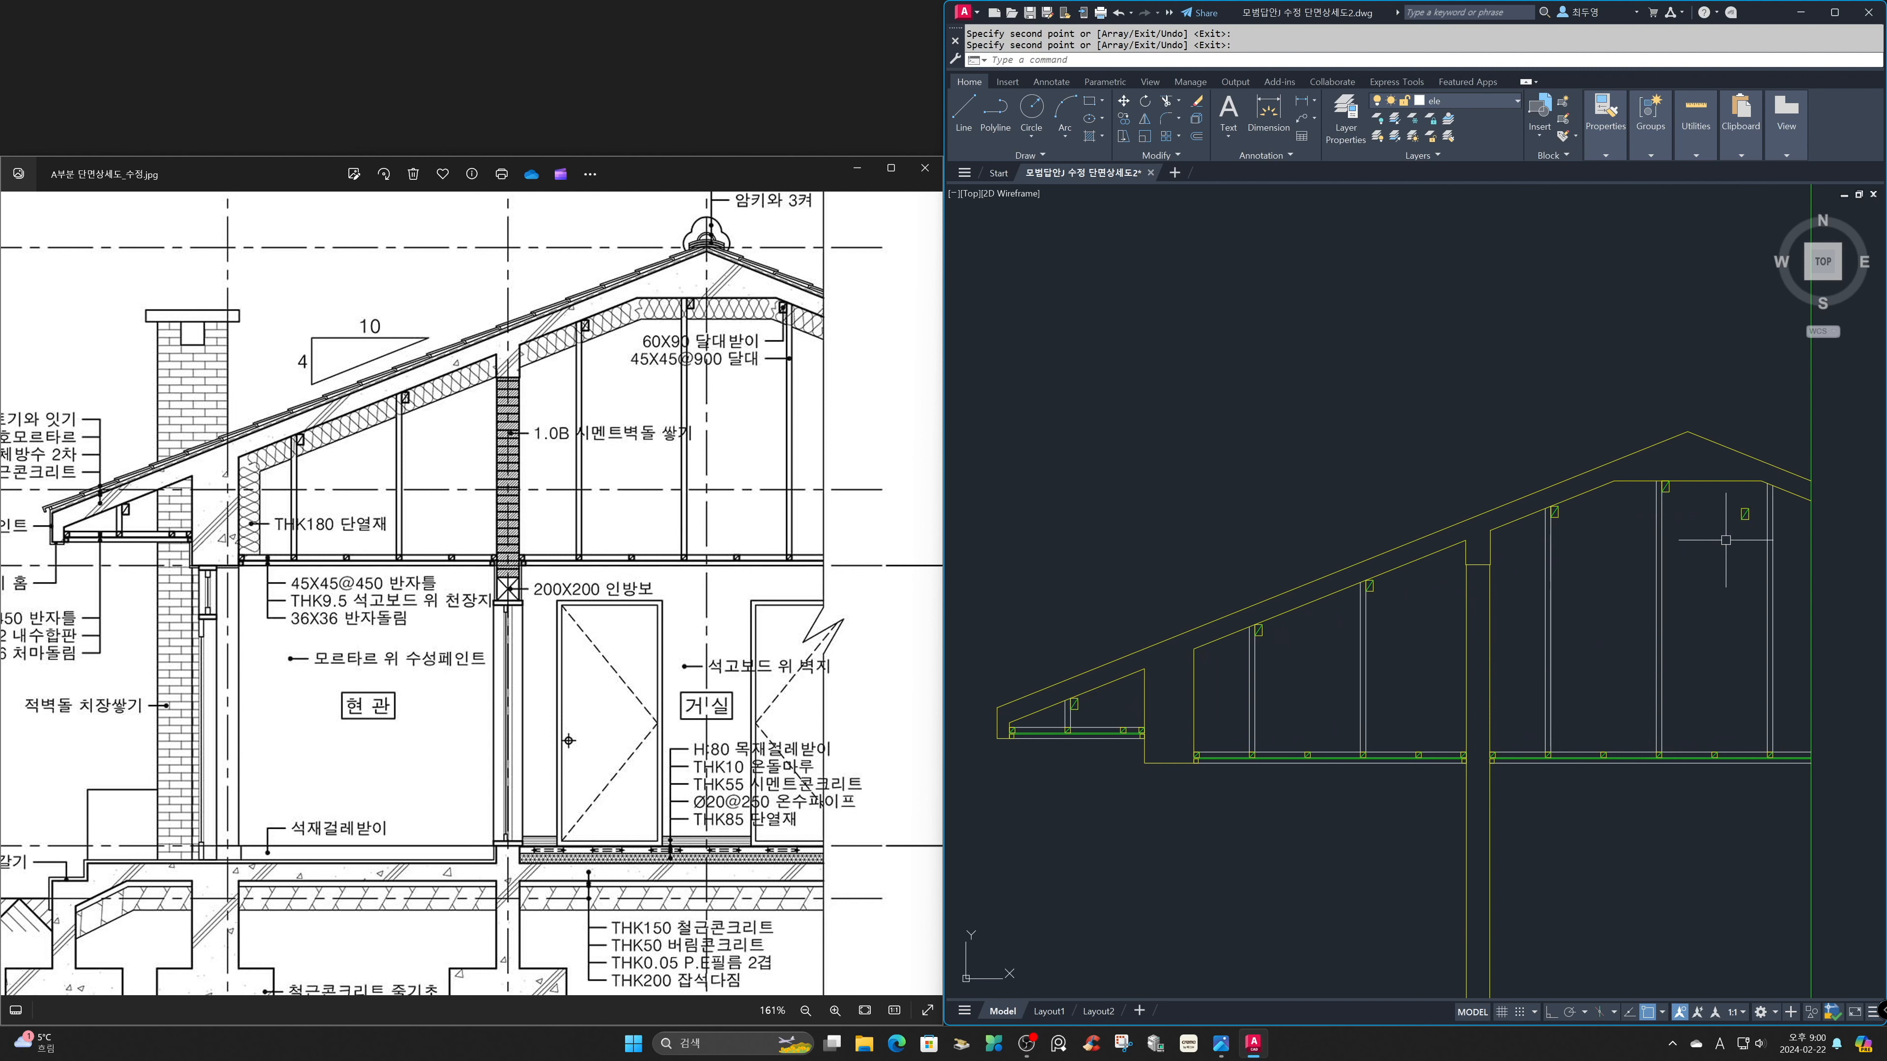
Move the loose hanger support by its upper right corner to the left face of the right room's last hanger, at the slab underside.
type("z")
key("Return")
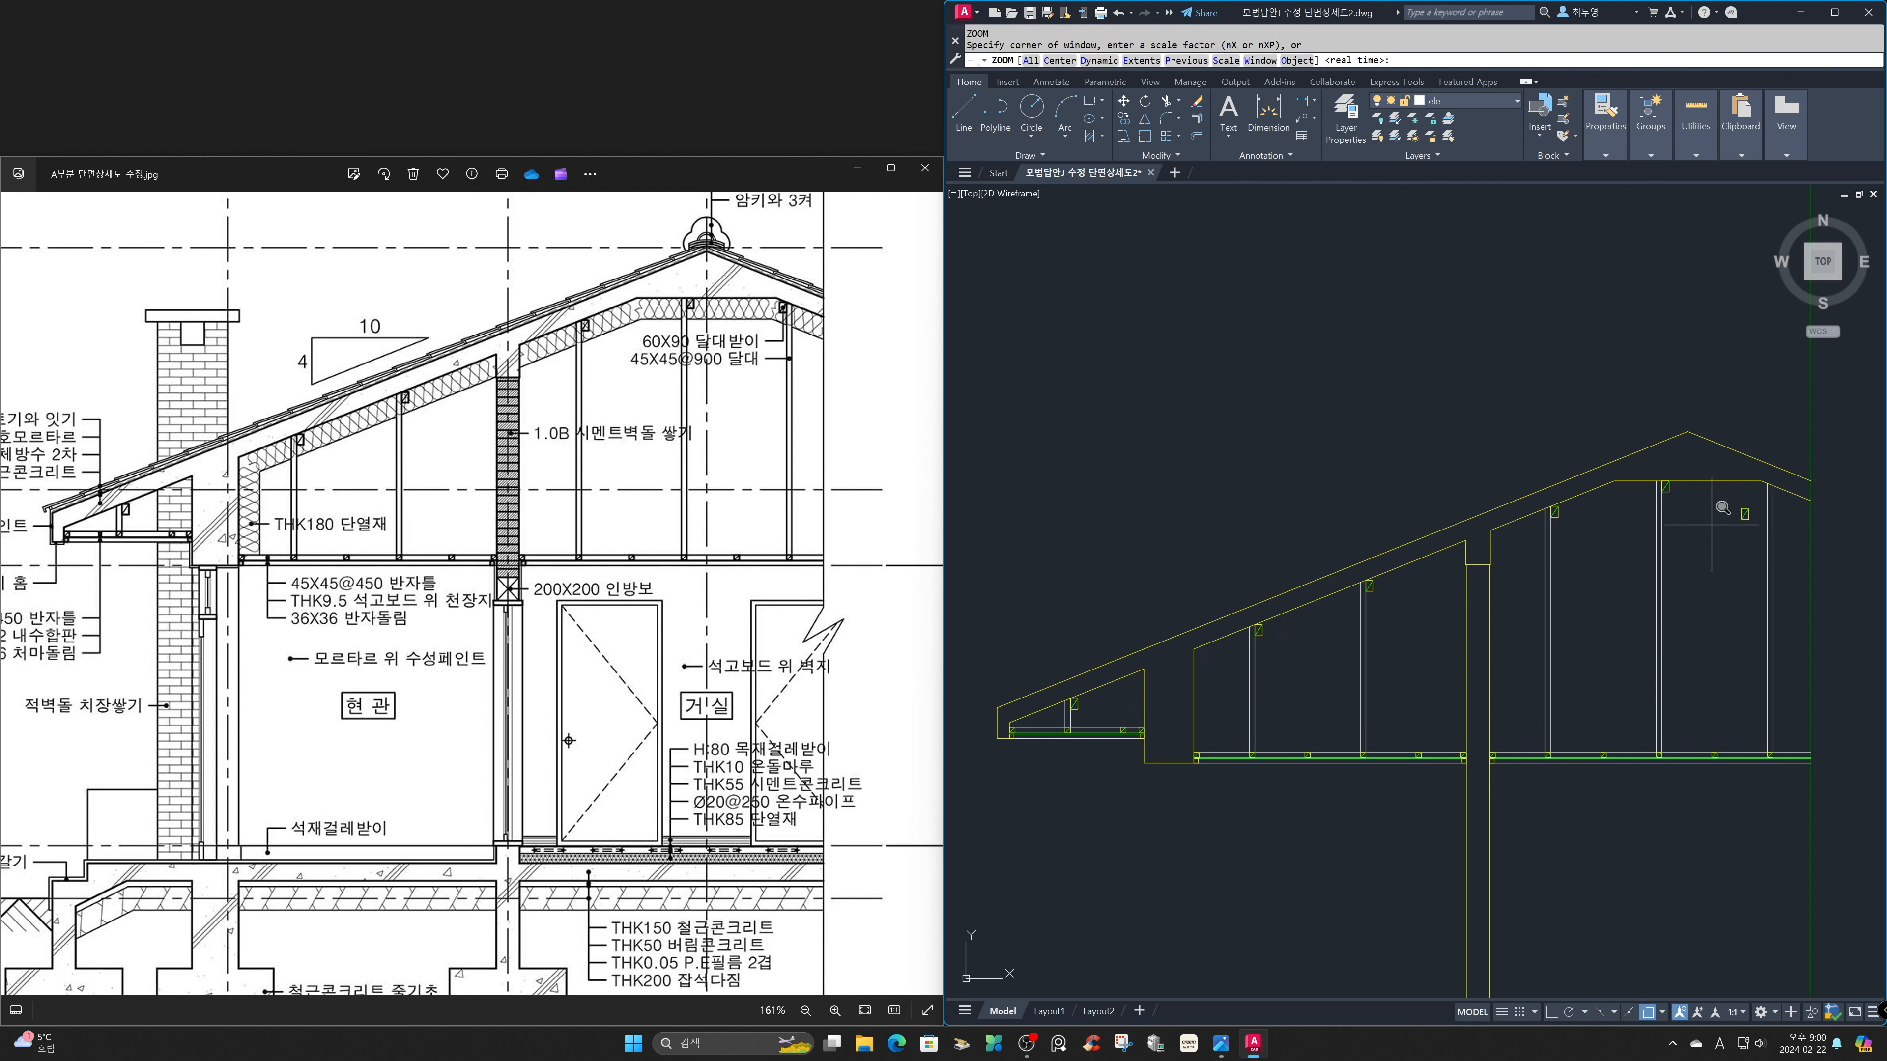
left_click(1690, 412)
left_click(1834, 563)
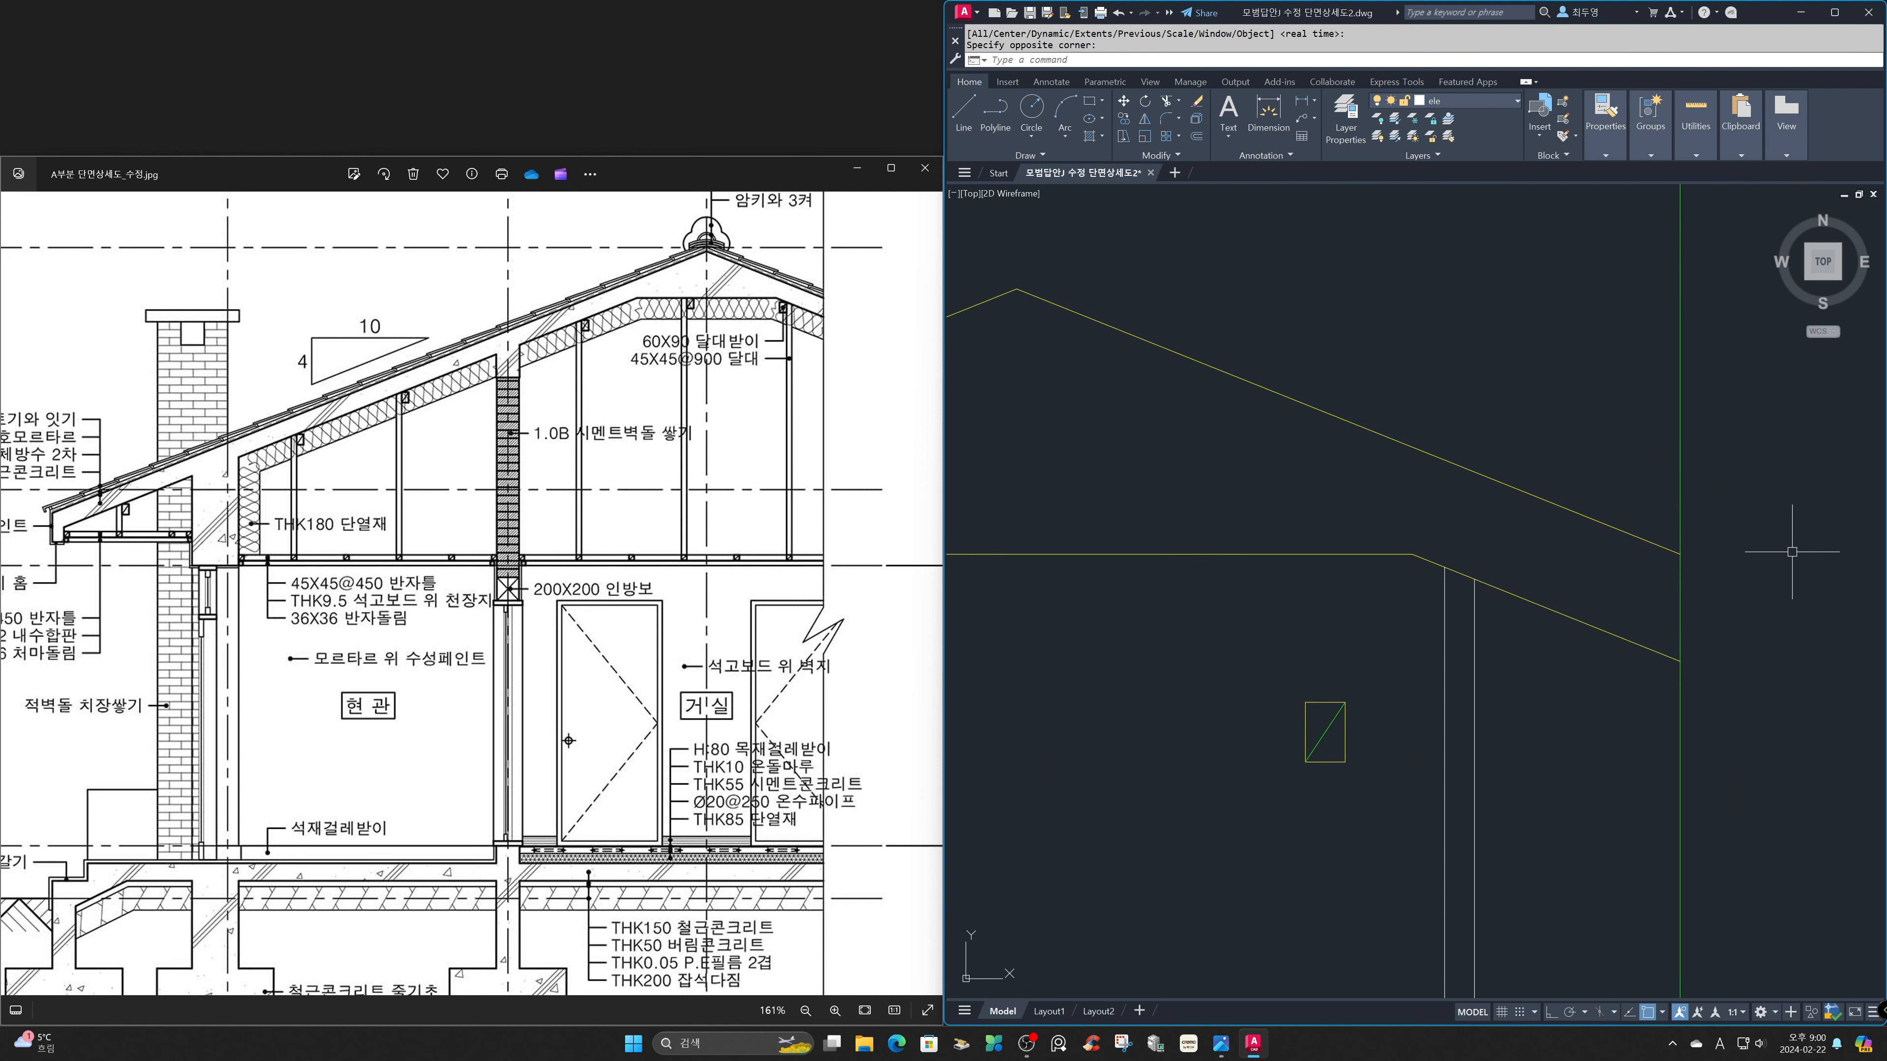
type("m")
key("Return")
left_click(1420, 776)
left_click(1277, 645)
key("Return")
left_click(1345, 702)
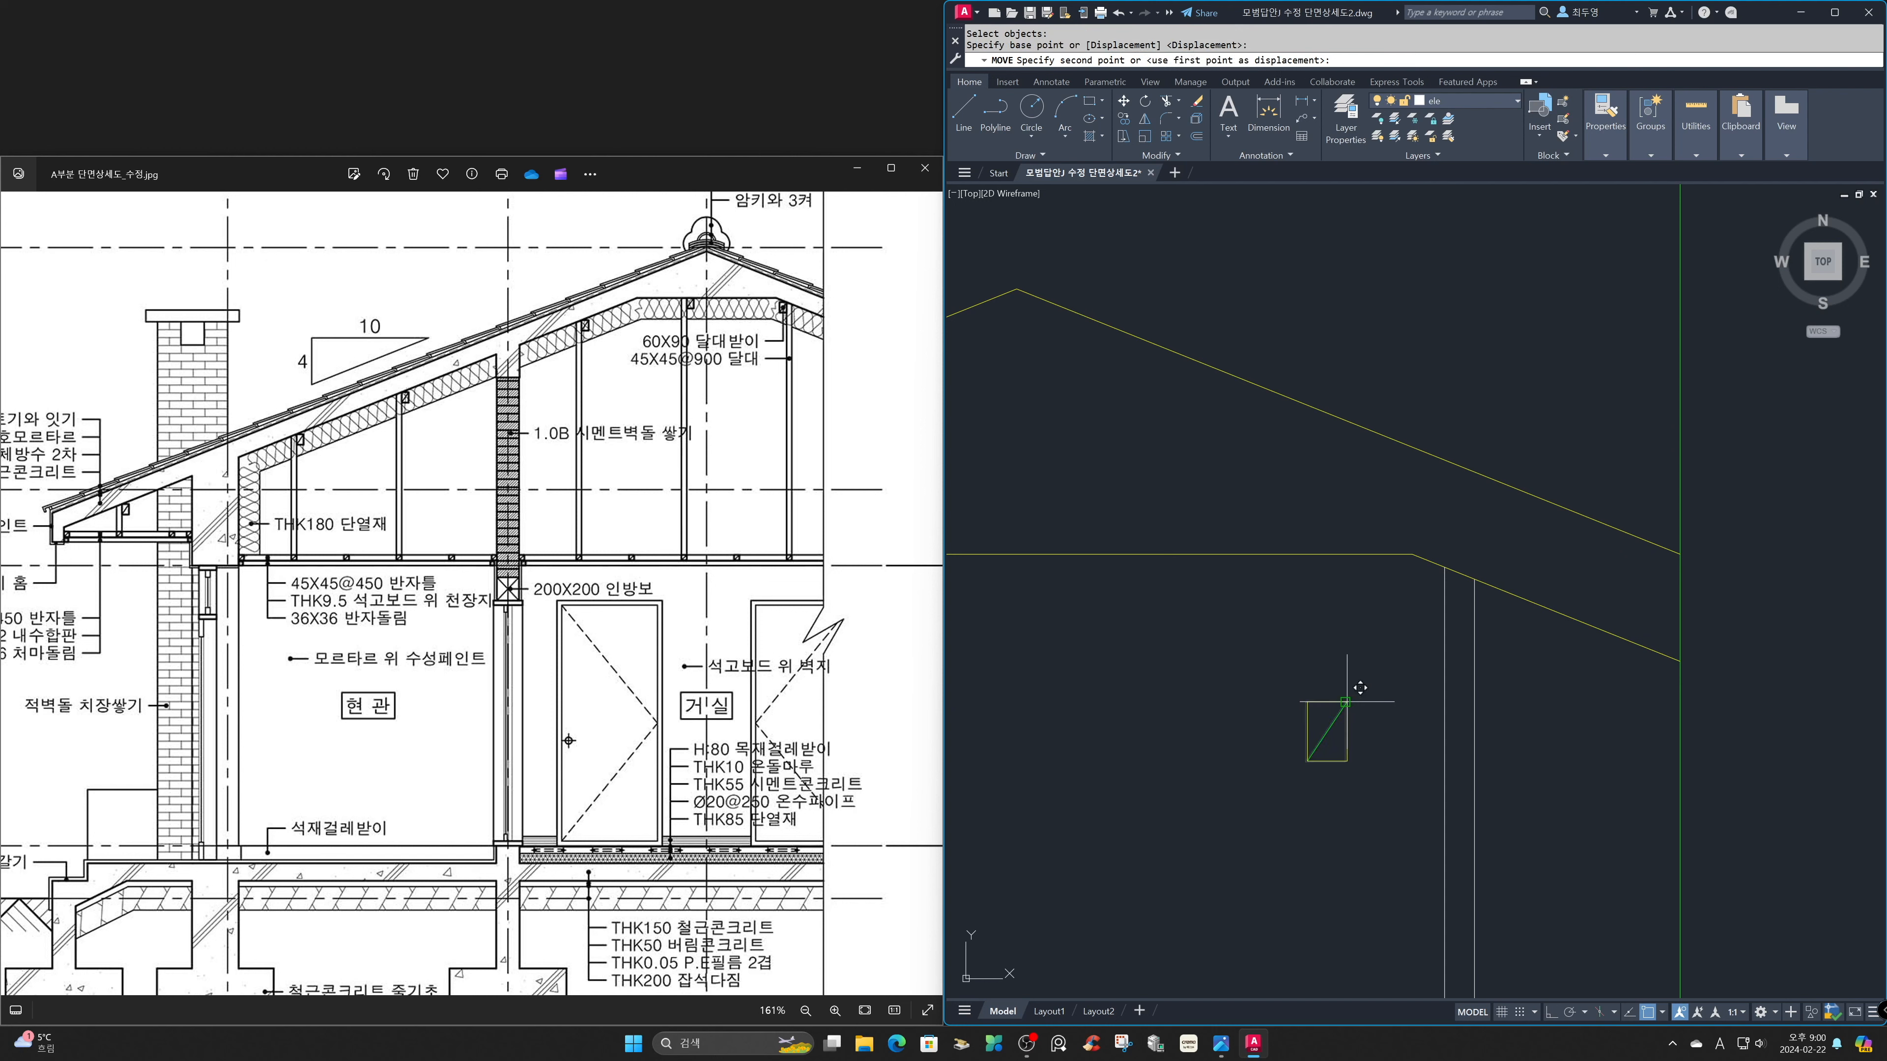
left_click(1444, 568)
Make fin the current layer and offset the left room's outer wall inner face 180 into the room for the insulation.
type("z")
key("Return")
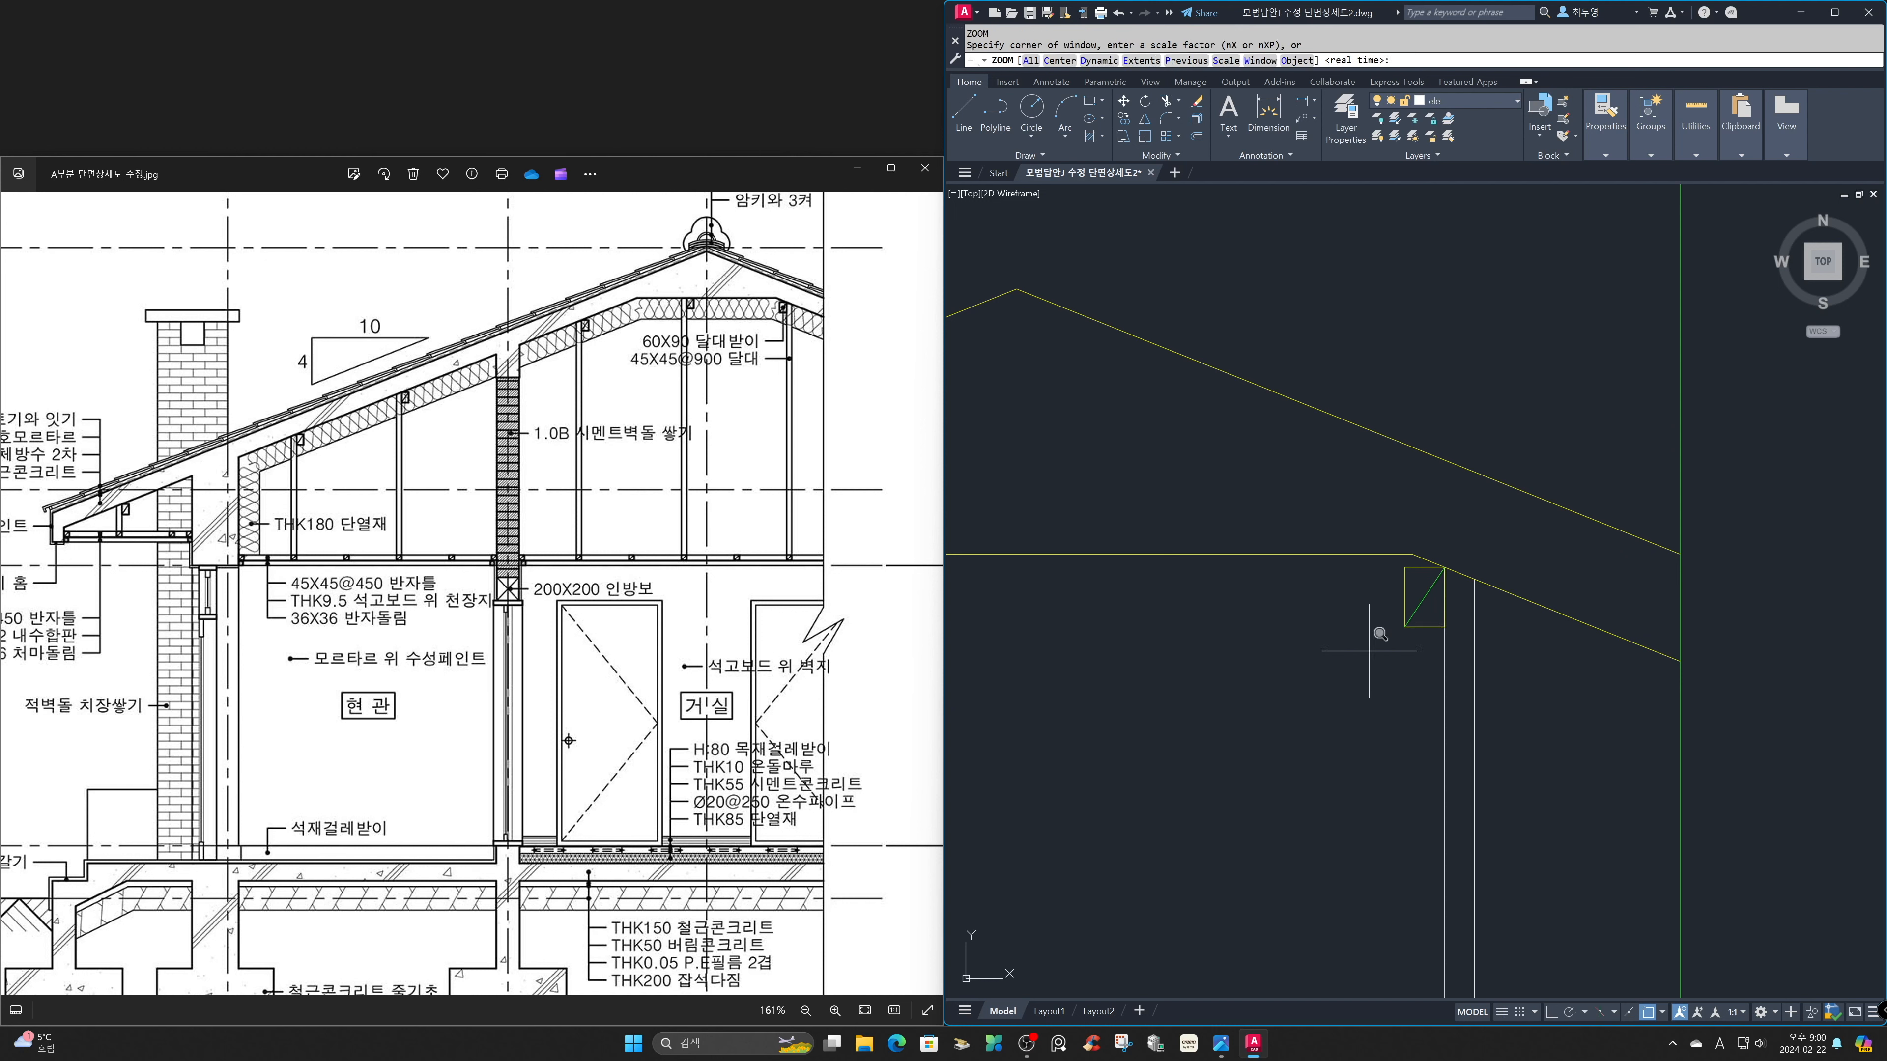
type("p")
key("Return")
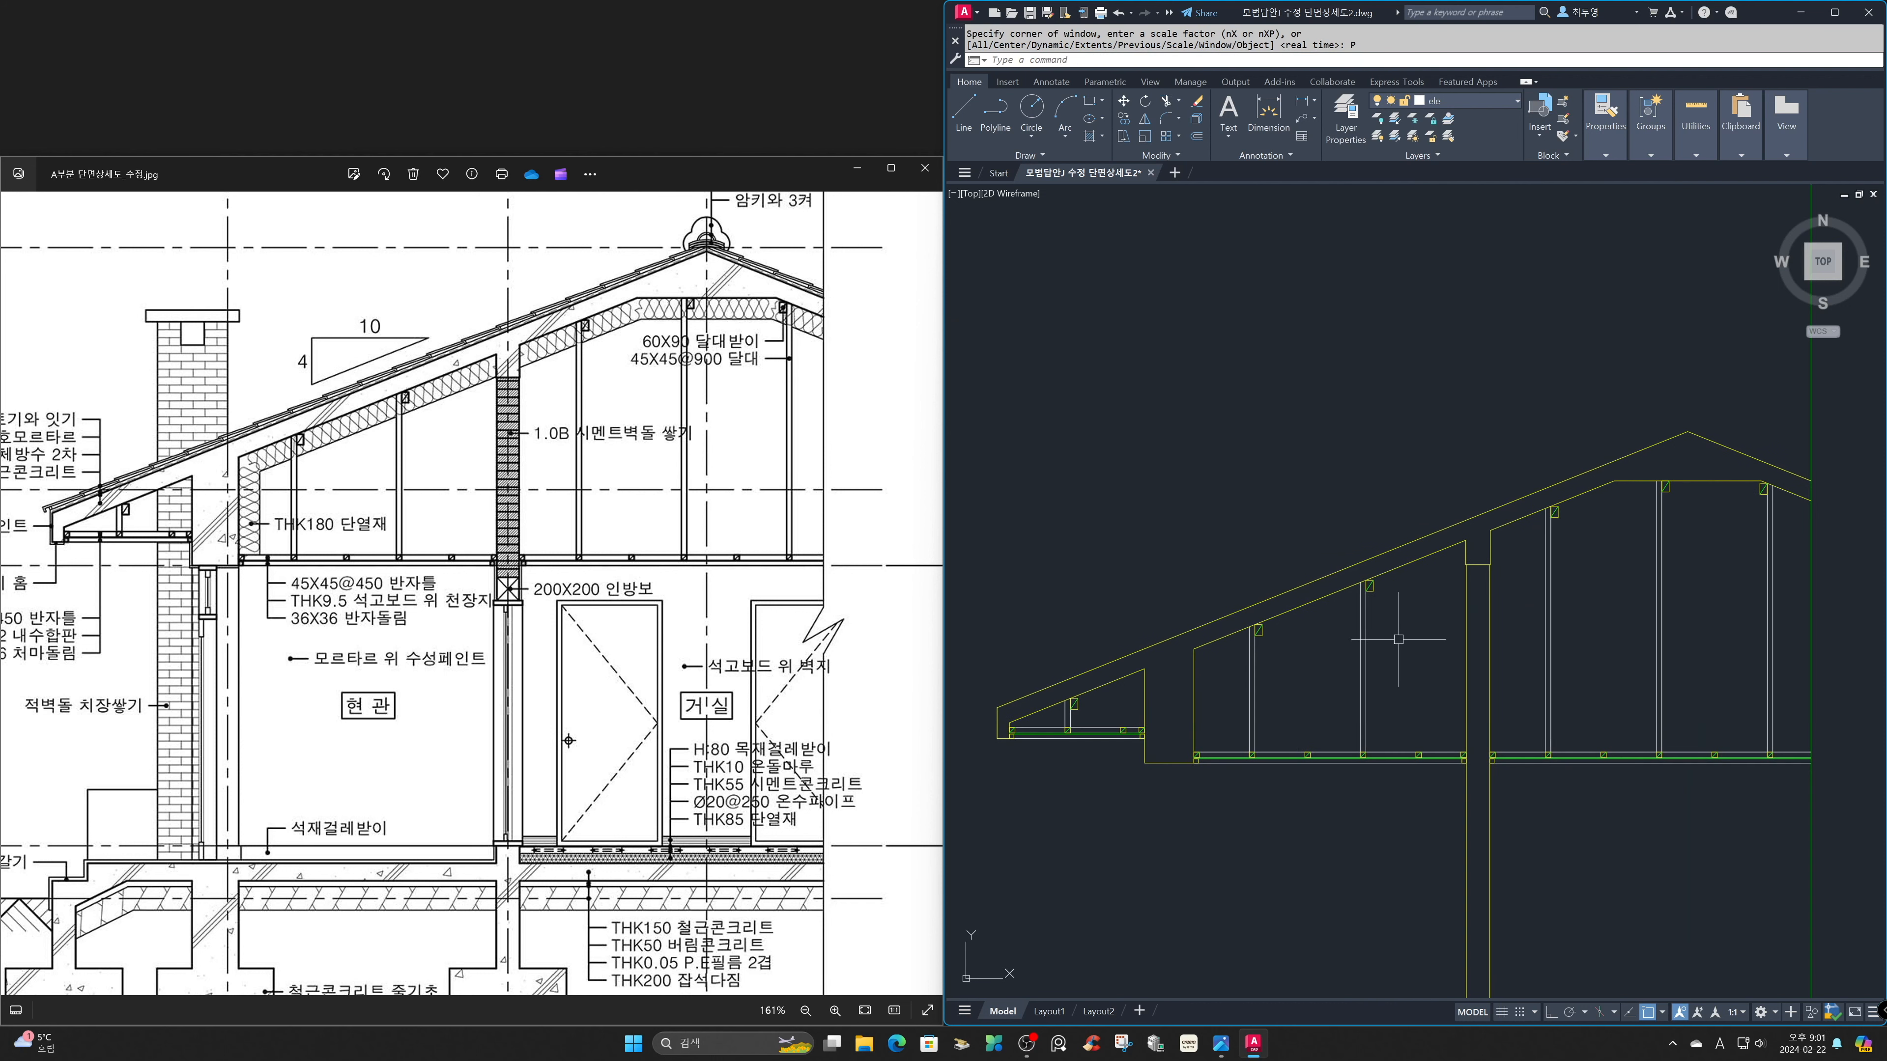
left_click(1489, 99)
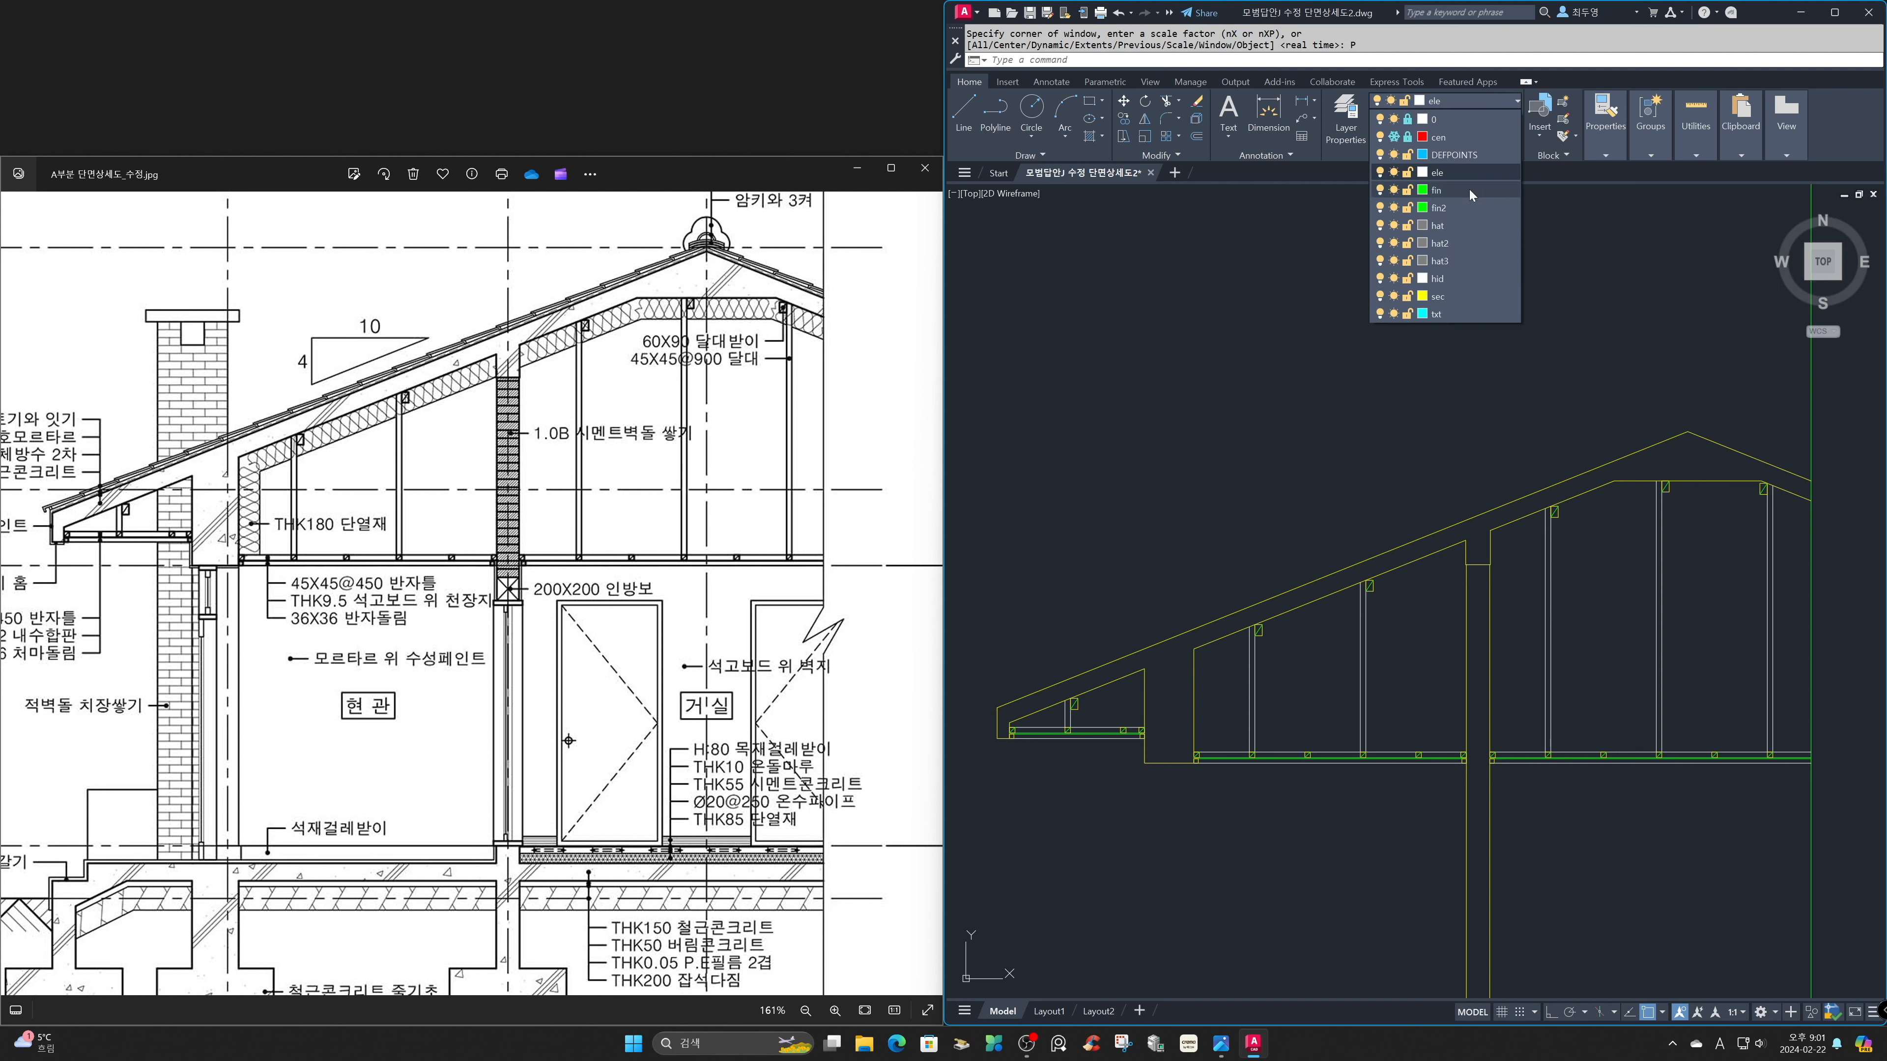
left_click(1469, 186)
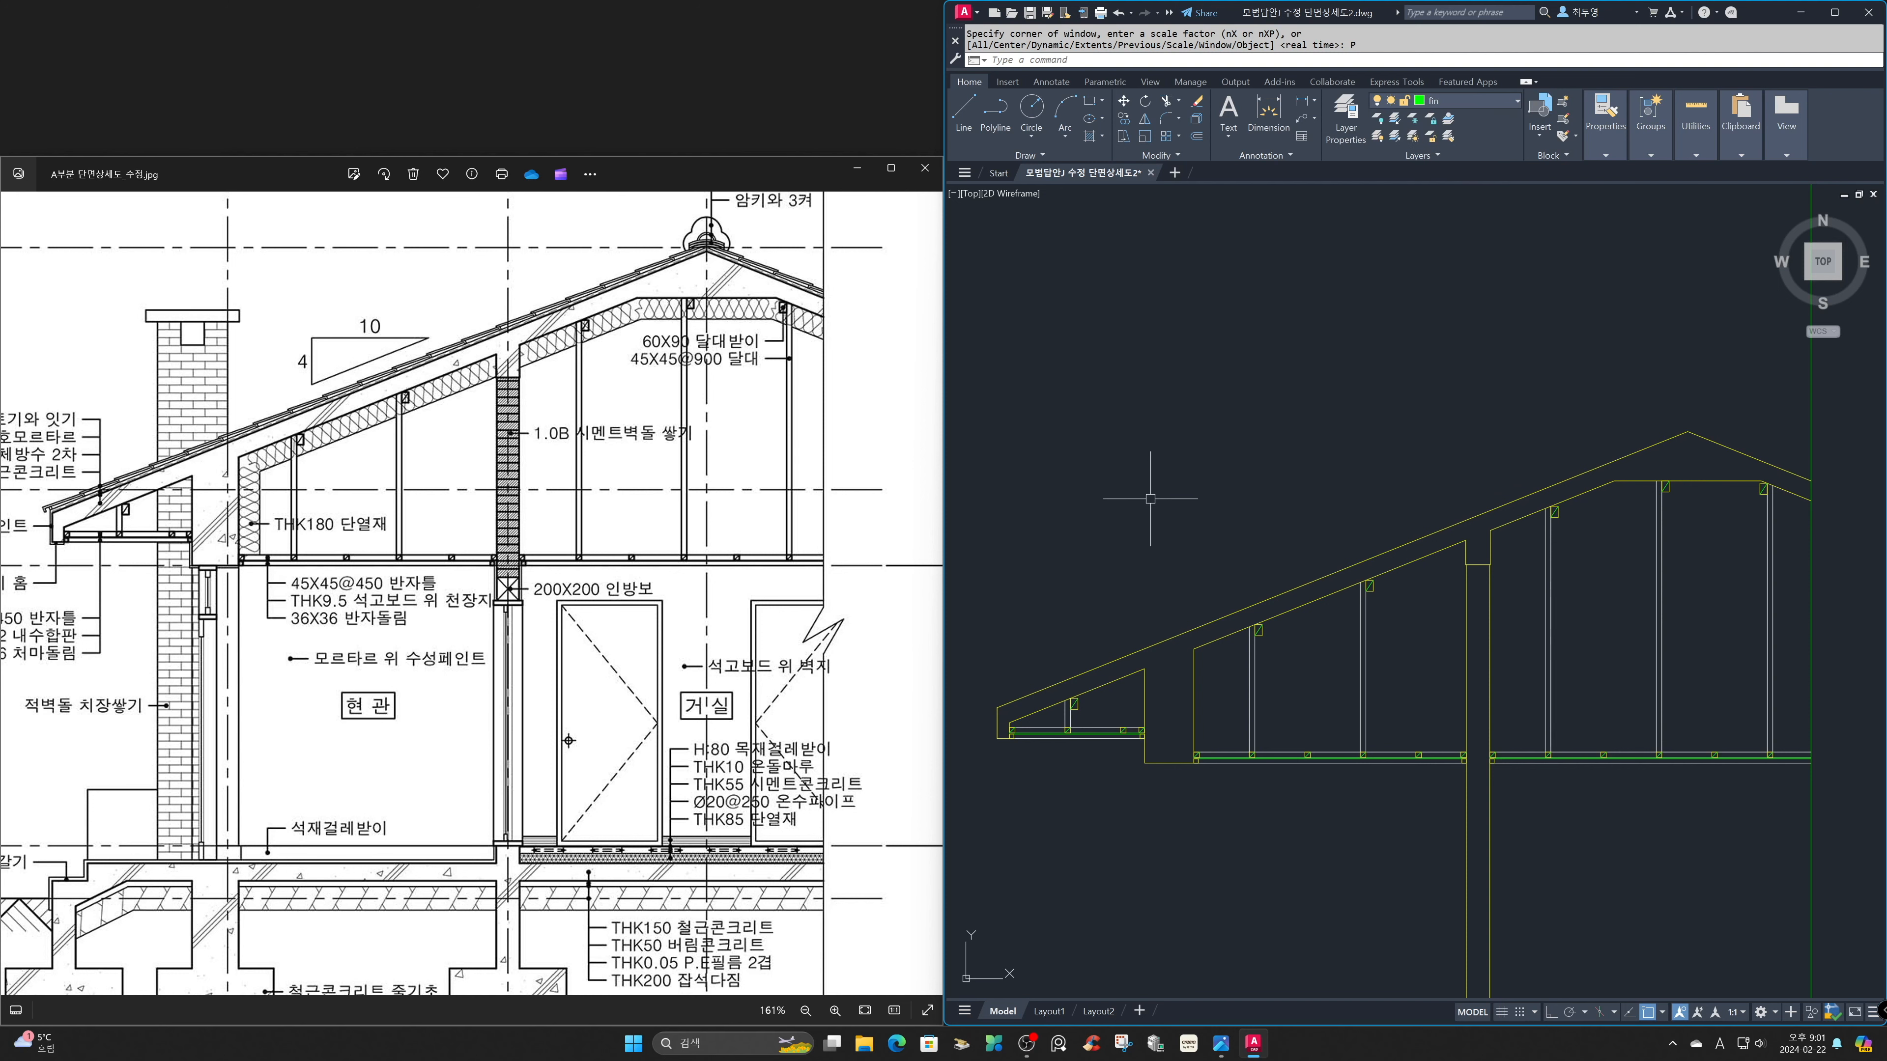
type("o")
key("Return")
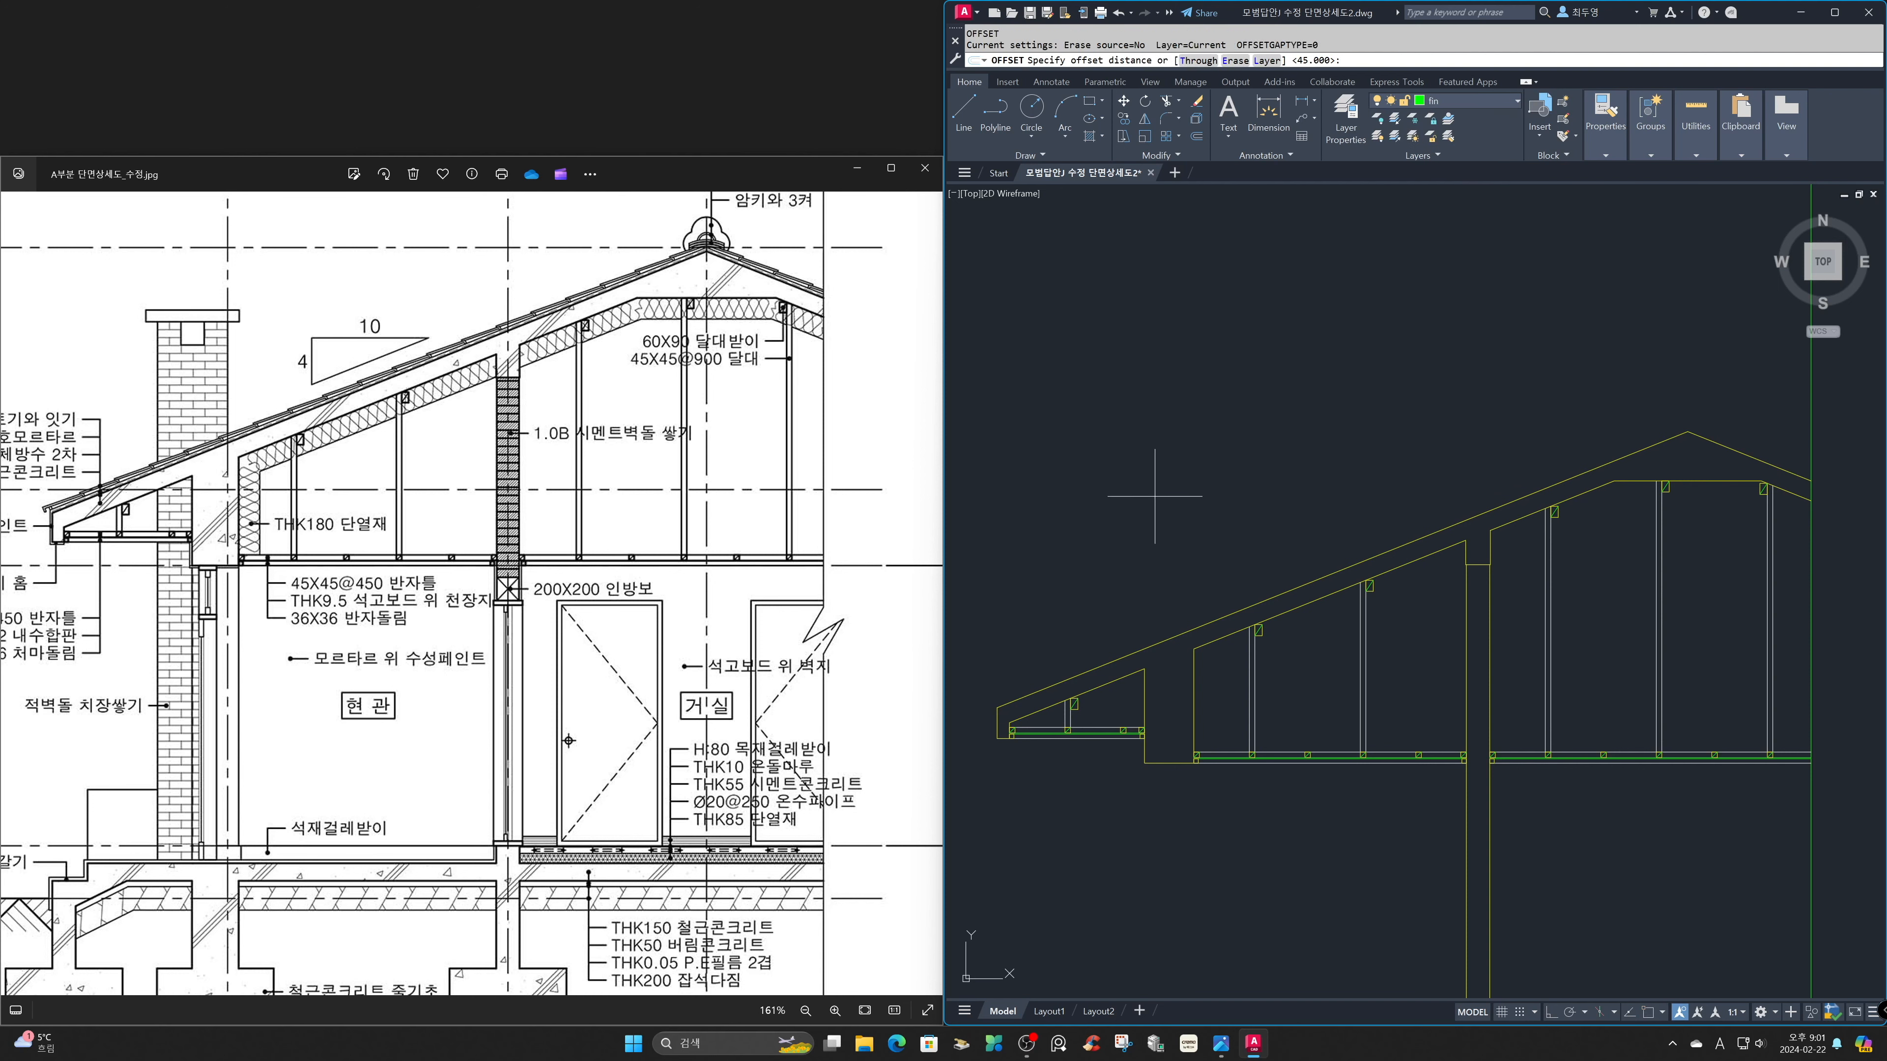
type("180")
key("Return")
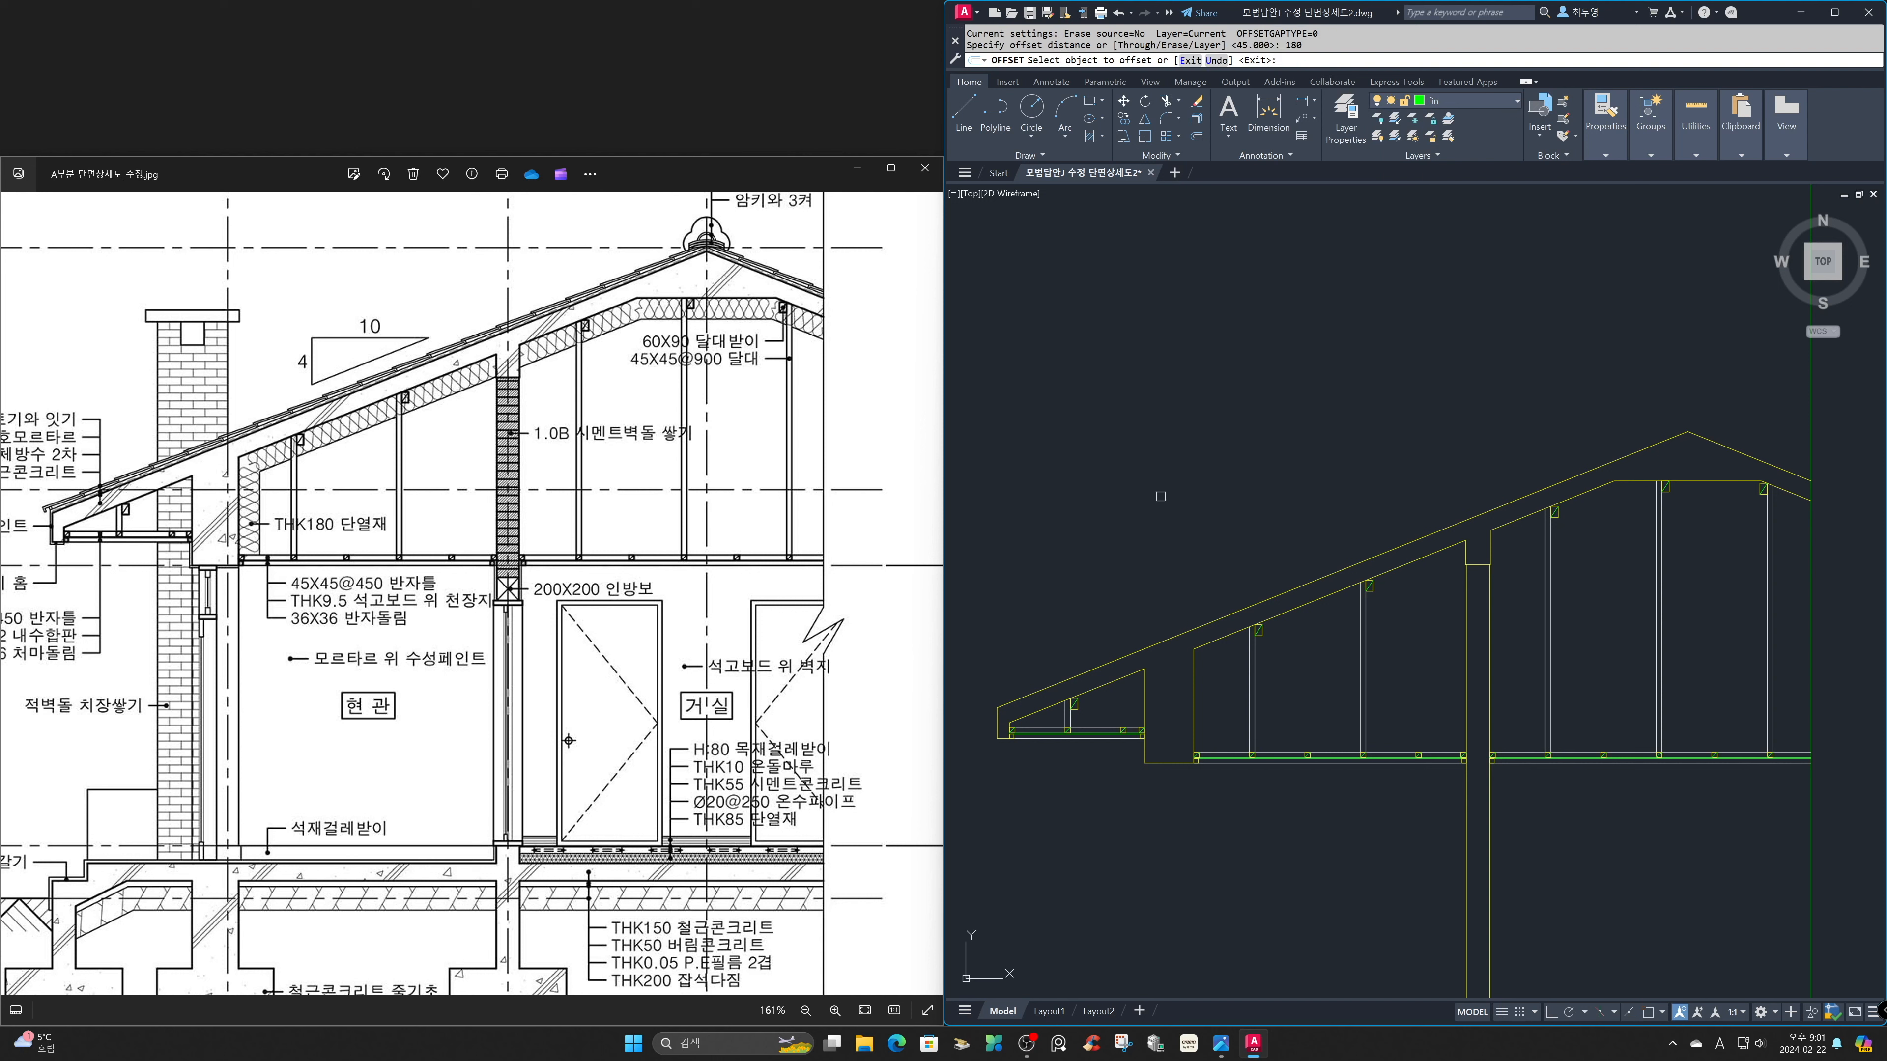
left_click(1196, 705)
left_click(1226, 708)
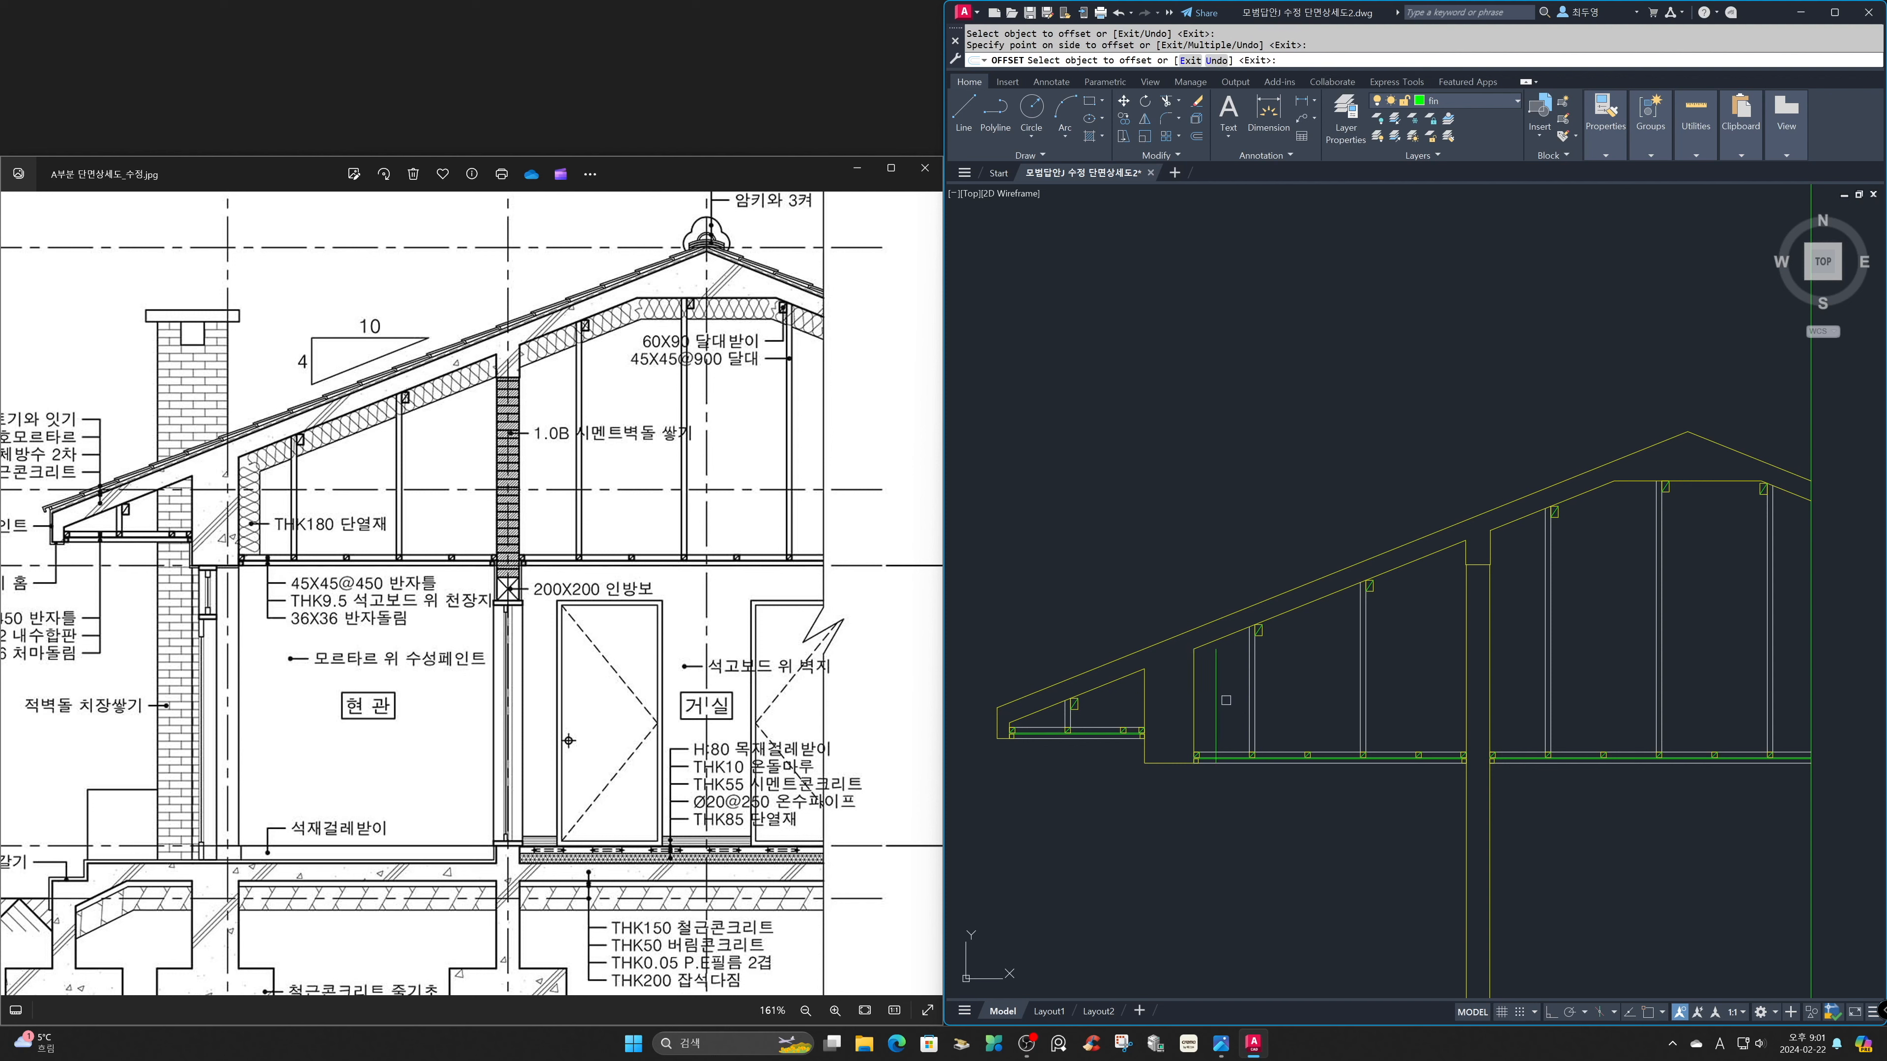
Offset the sloped and flat roof slab undersides of both rooms 180 inward as insulation lines.
left_click(1231, 648)
left_click(1231, 667)
left_click(1511, 521)
left_click(1619, 536)
left_click(1680, 481)
left_click(1790, 547)
key("Return")
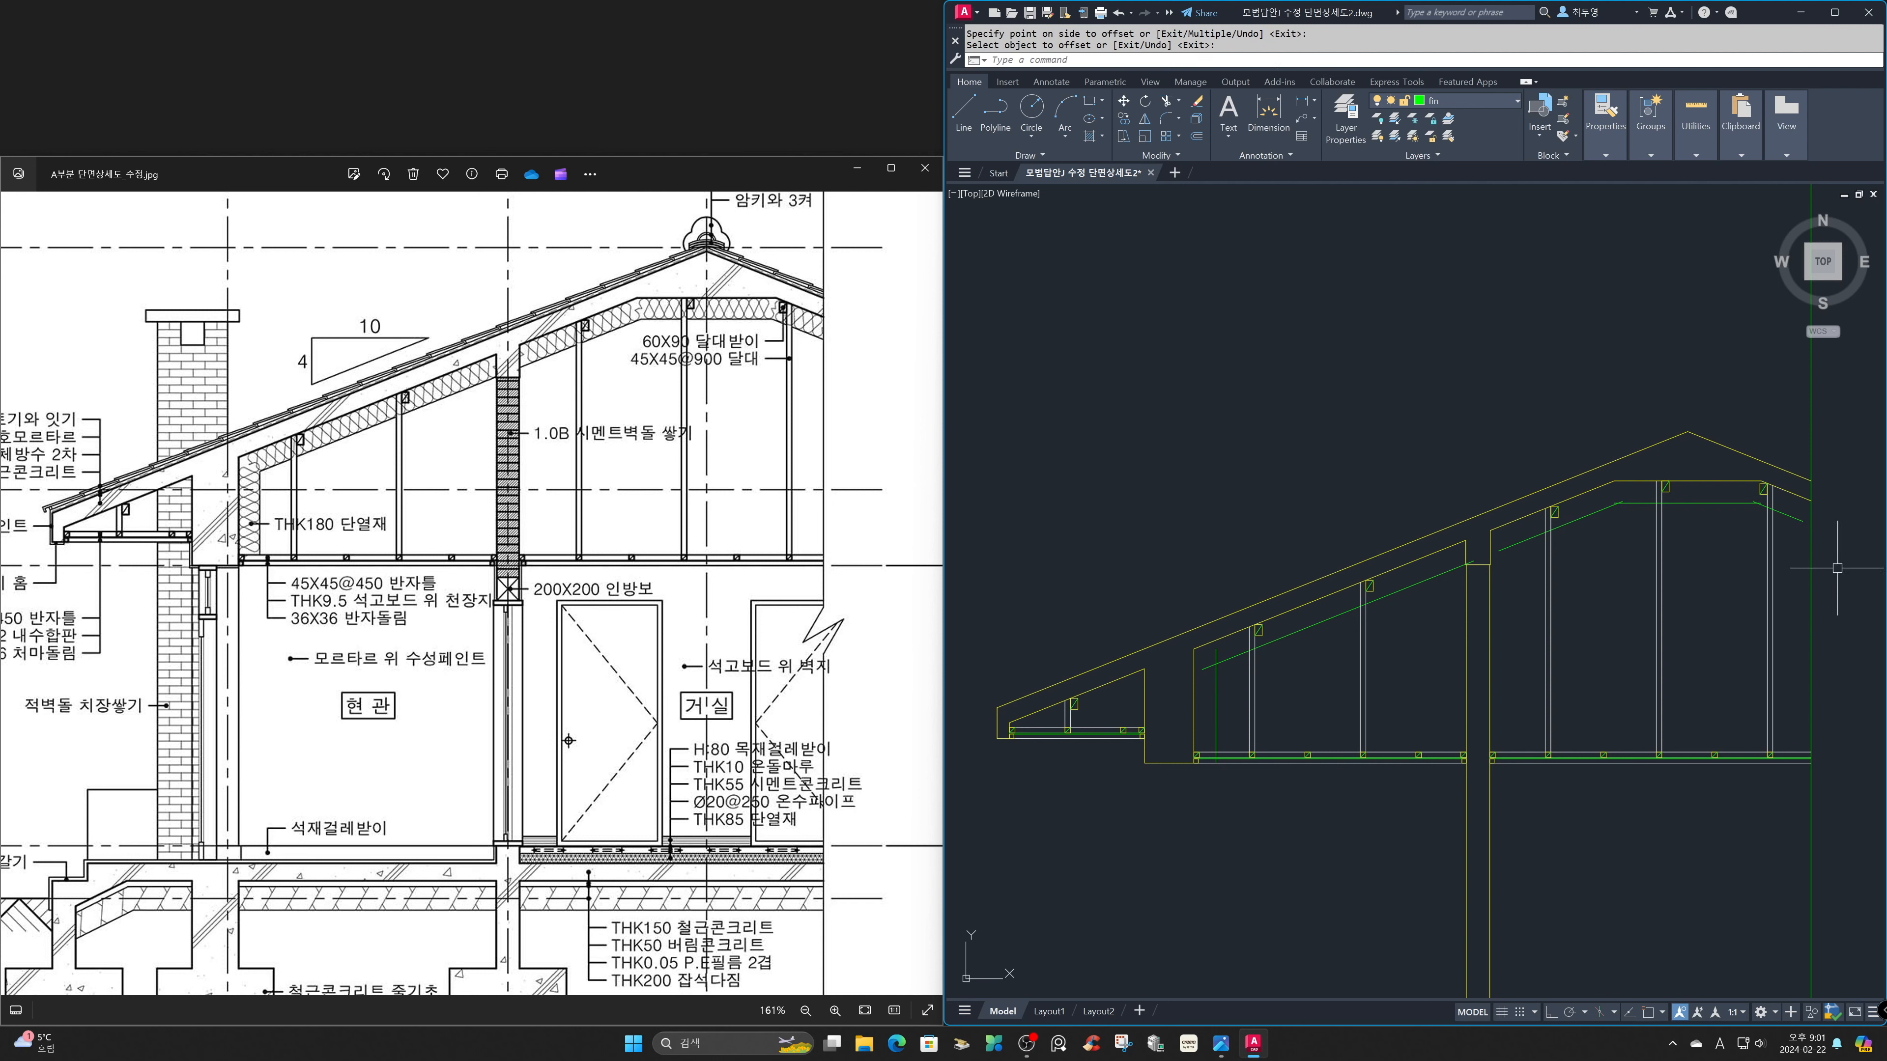
Extend the right room's descending insulation line to the green boundary line and trim it between the last hanger's lines.
type("z")
key("Return")
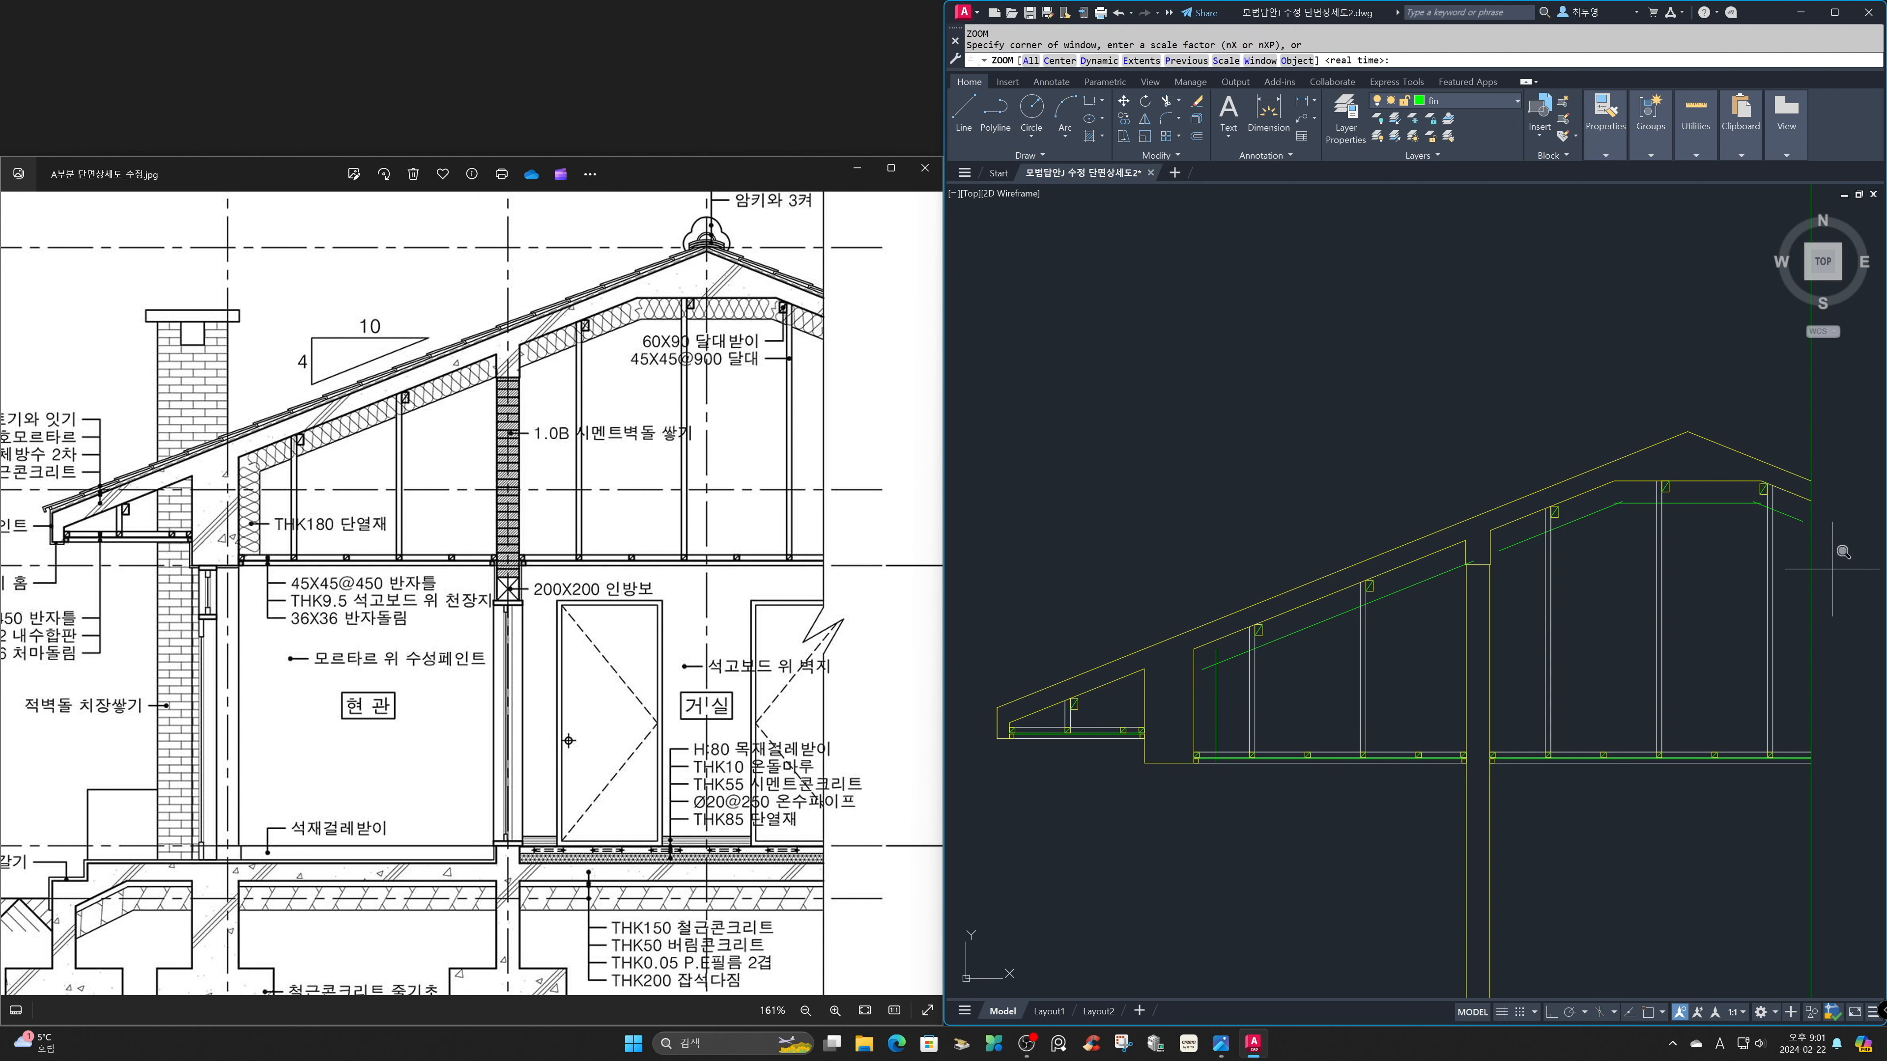
left_click(1516, 381)
left_click(1812, 593)
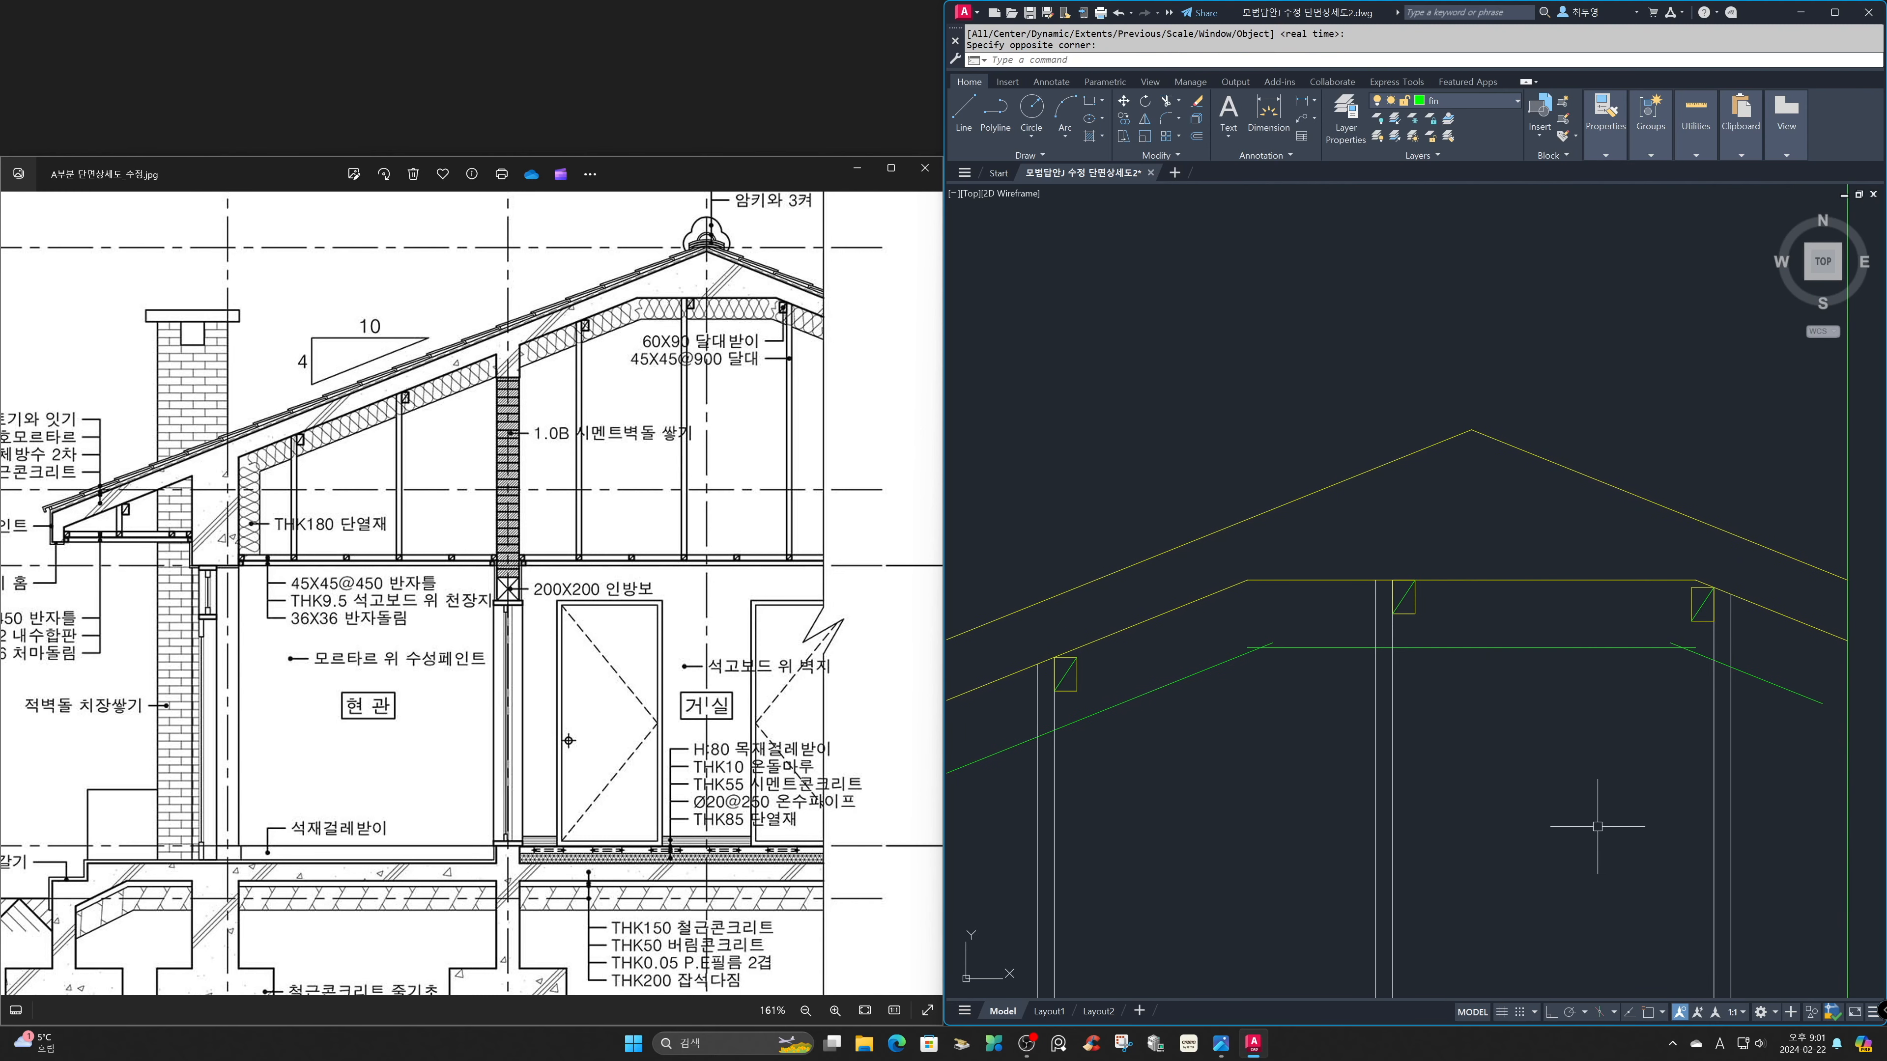
type("tr")
key("Return")
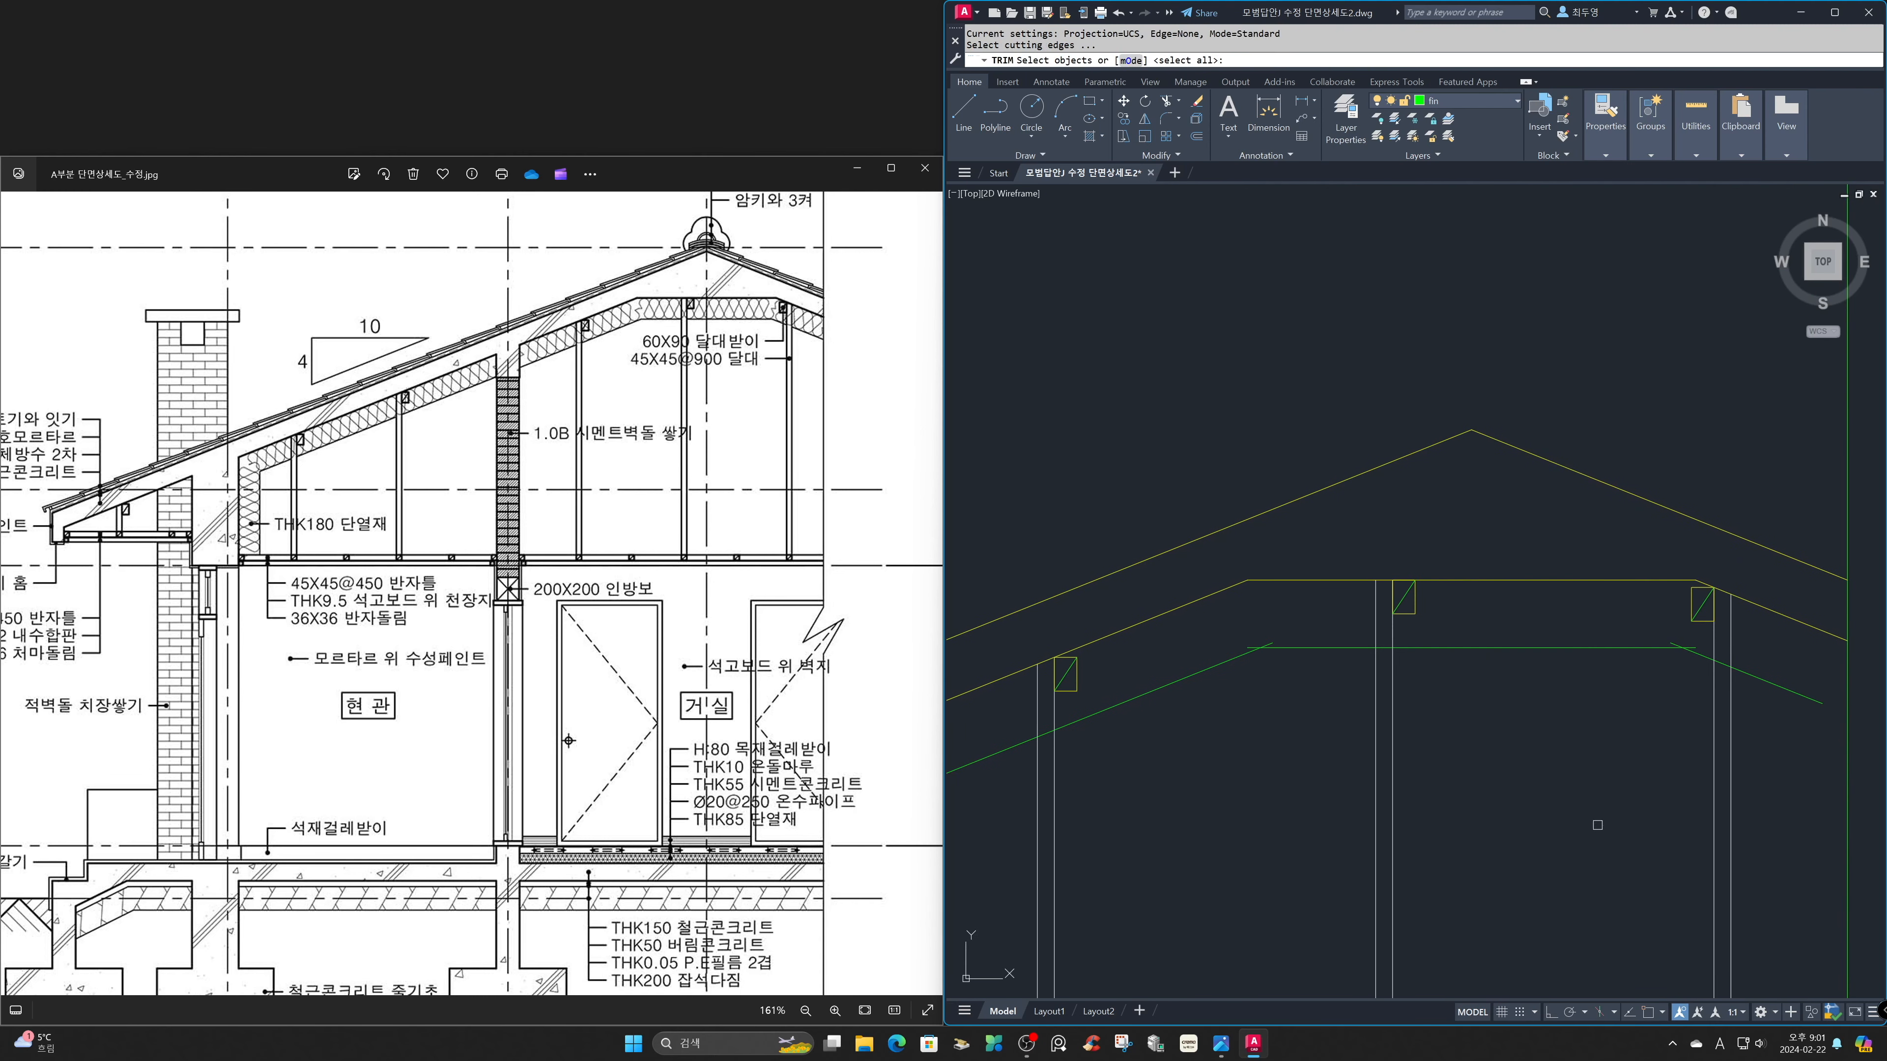
key("Return")
left_click(1809, 698, "shift")
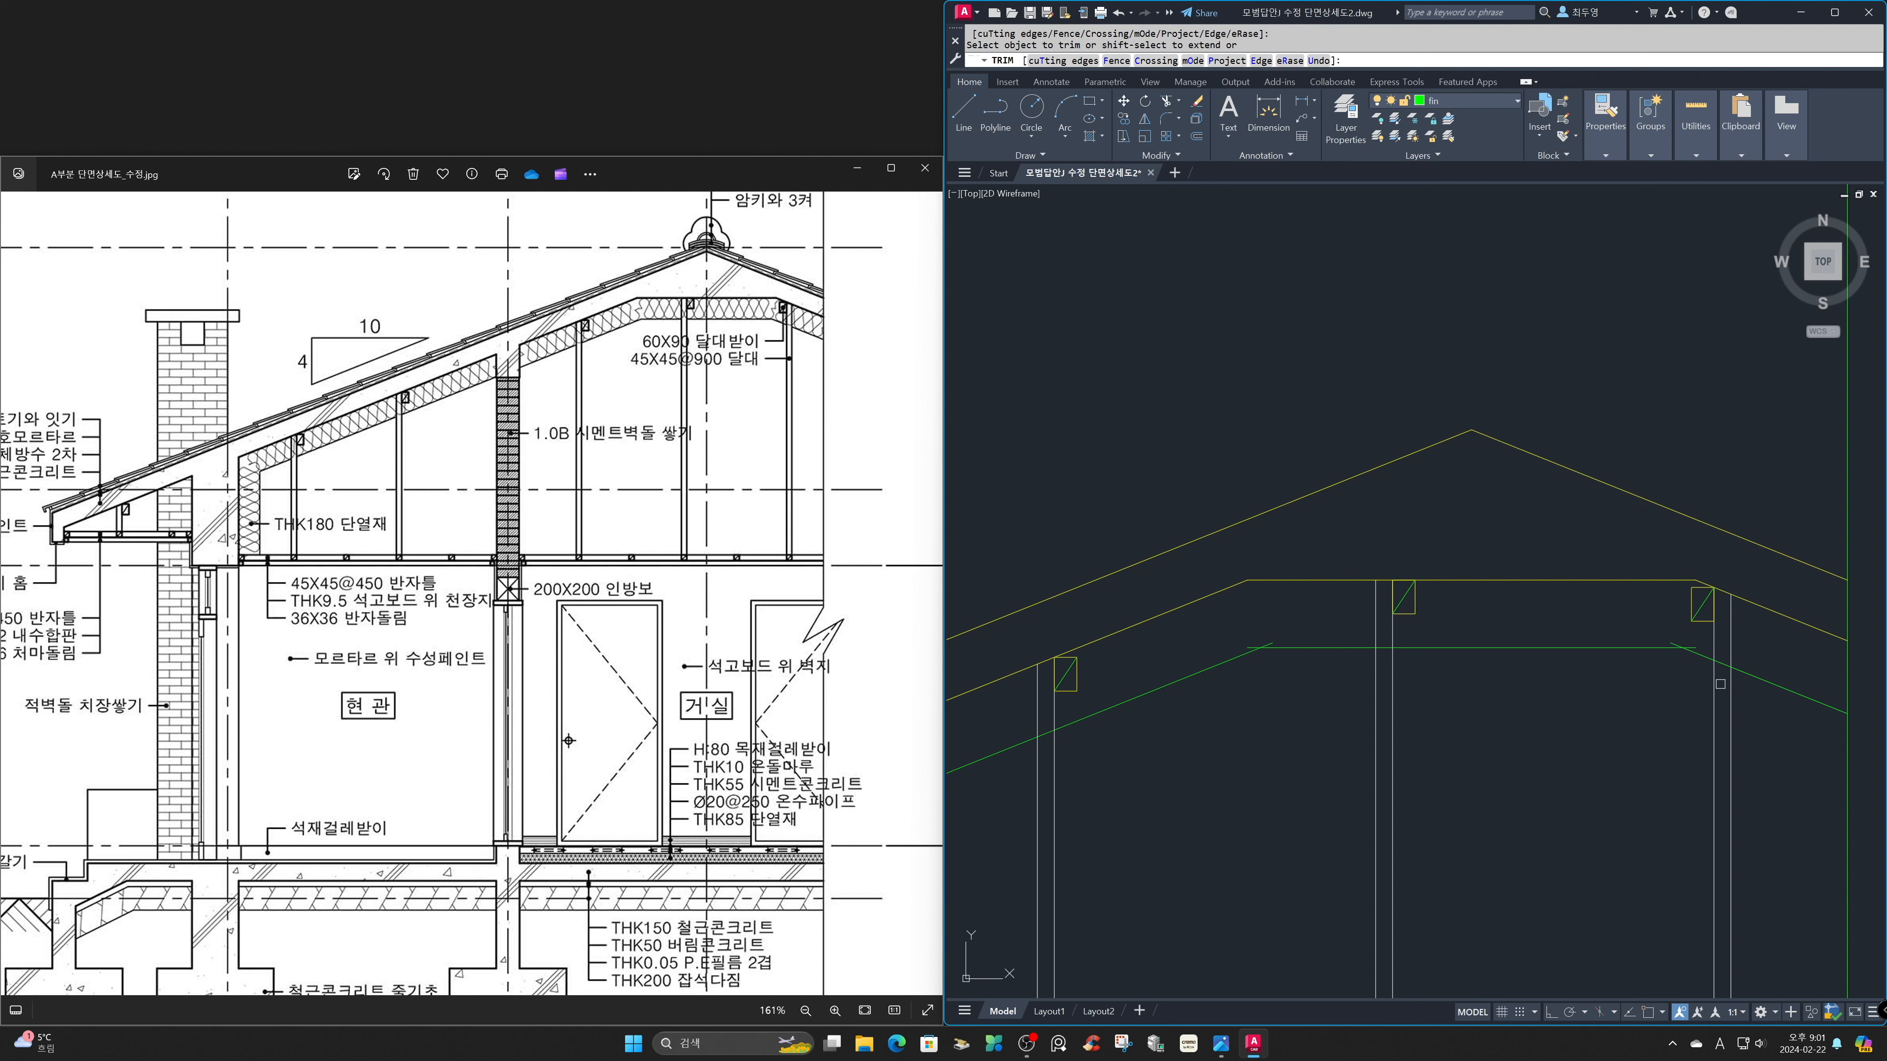
left_click(1723, 667)
Extend the right room's sloped insulation line to the middle wall, trim the left room's at the wall and between the second hanger's lines.
type("z")
key("Return")
type("P")
key("Return")
key("Return")
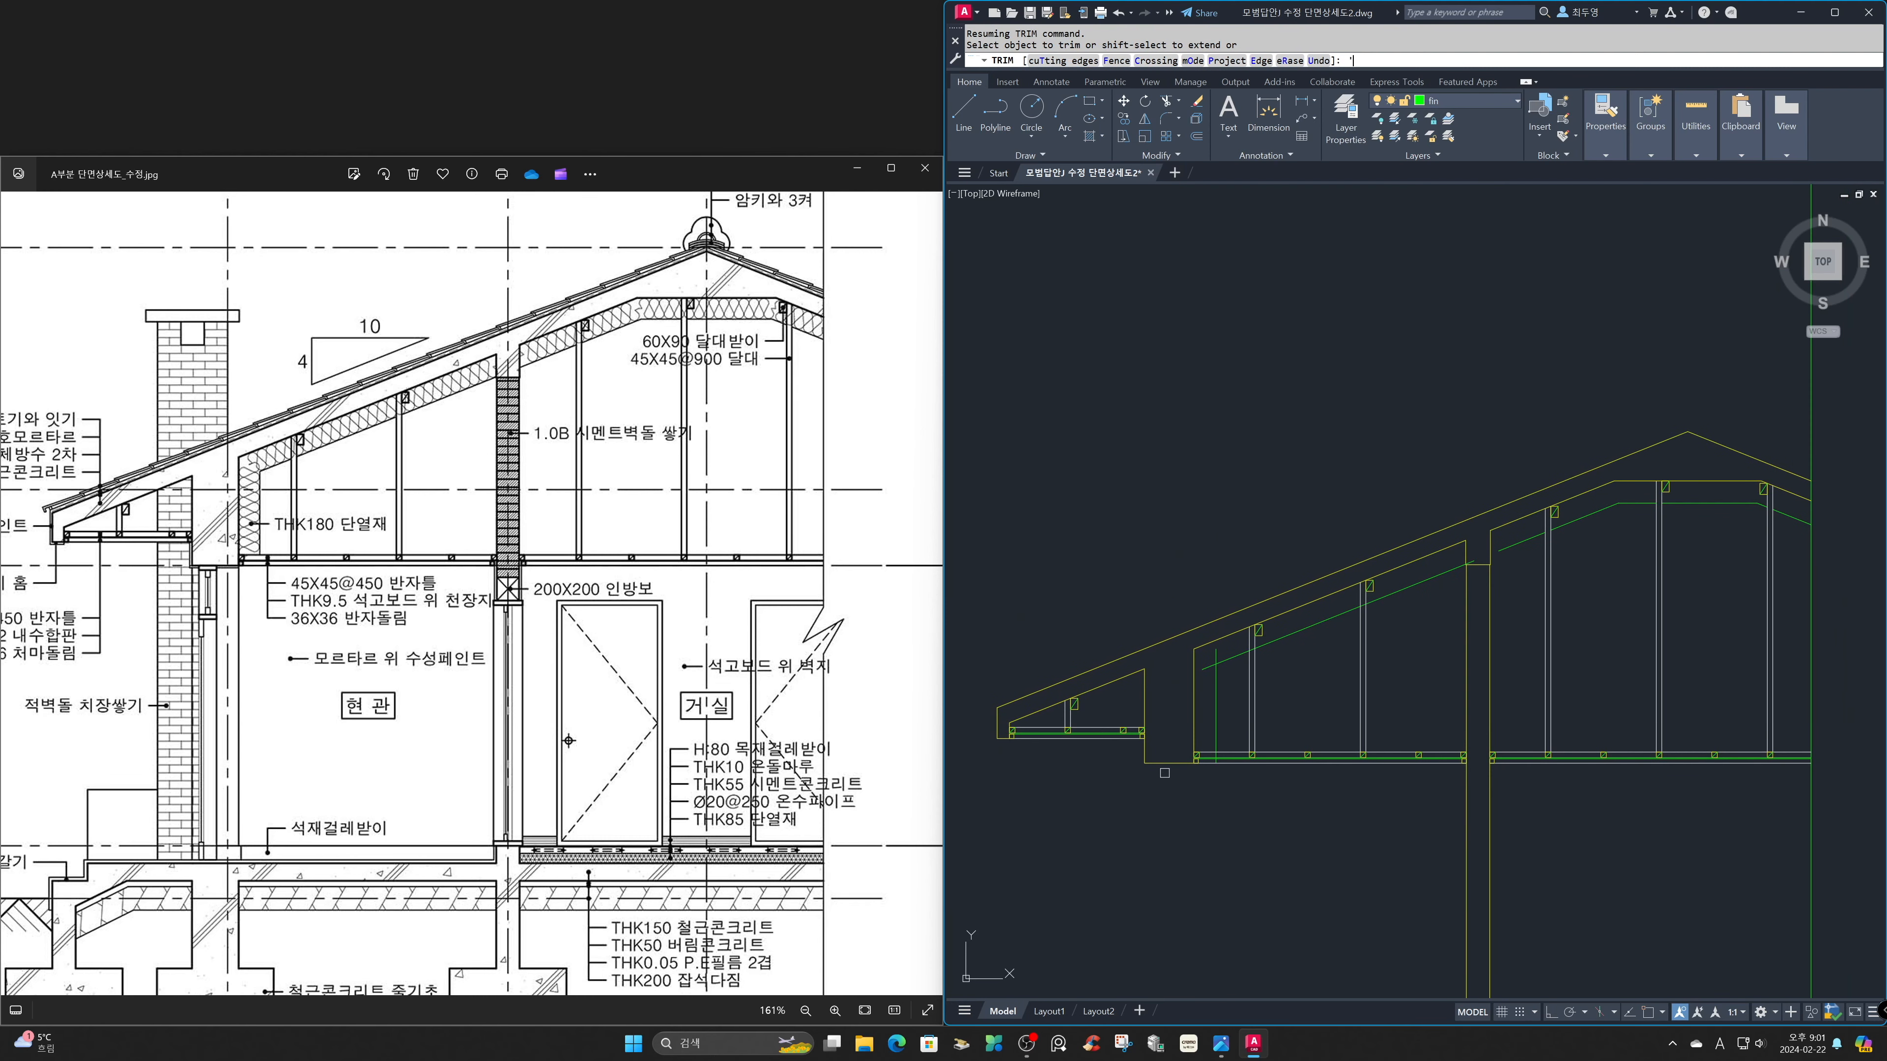
type("'Z")
key("Return")
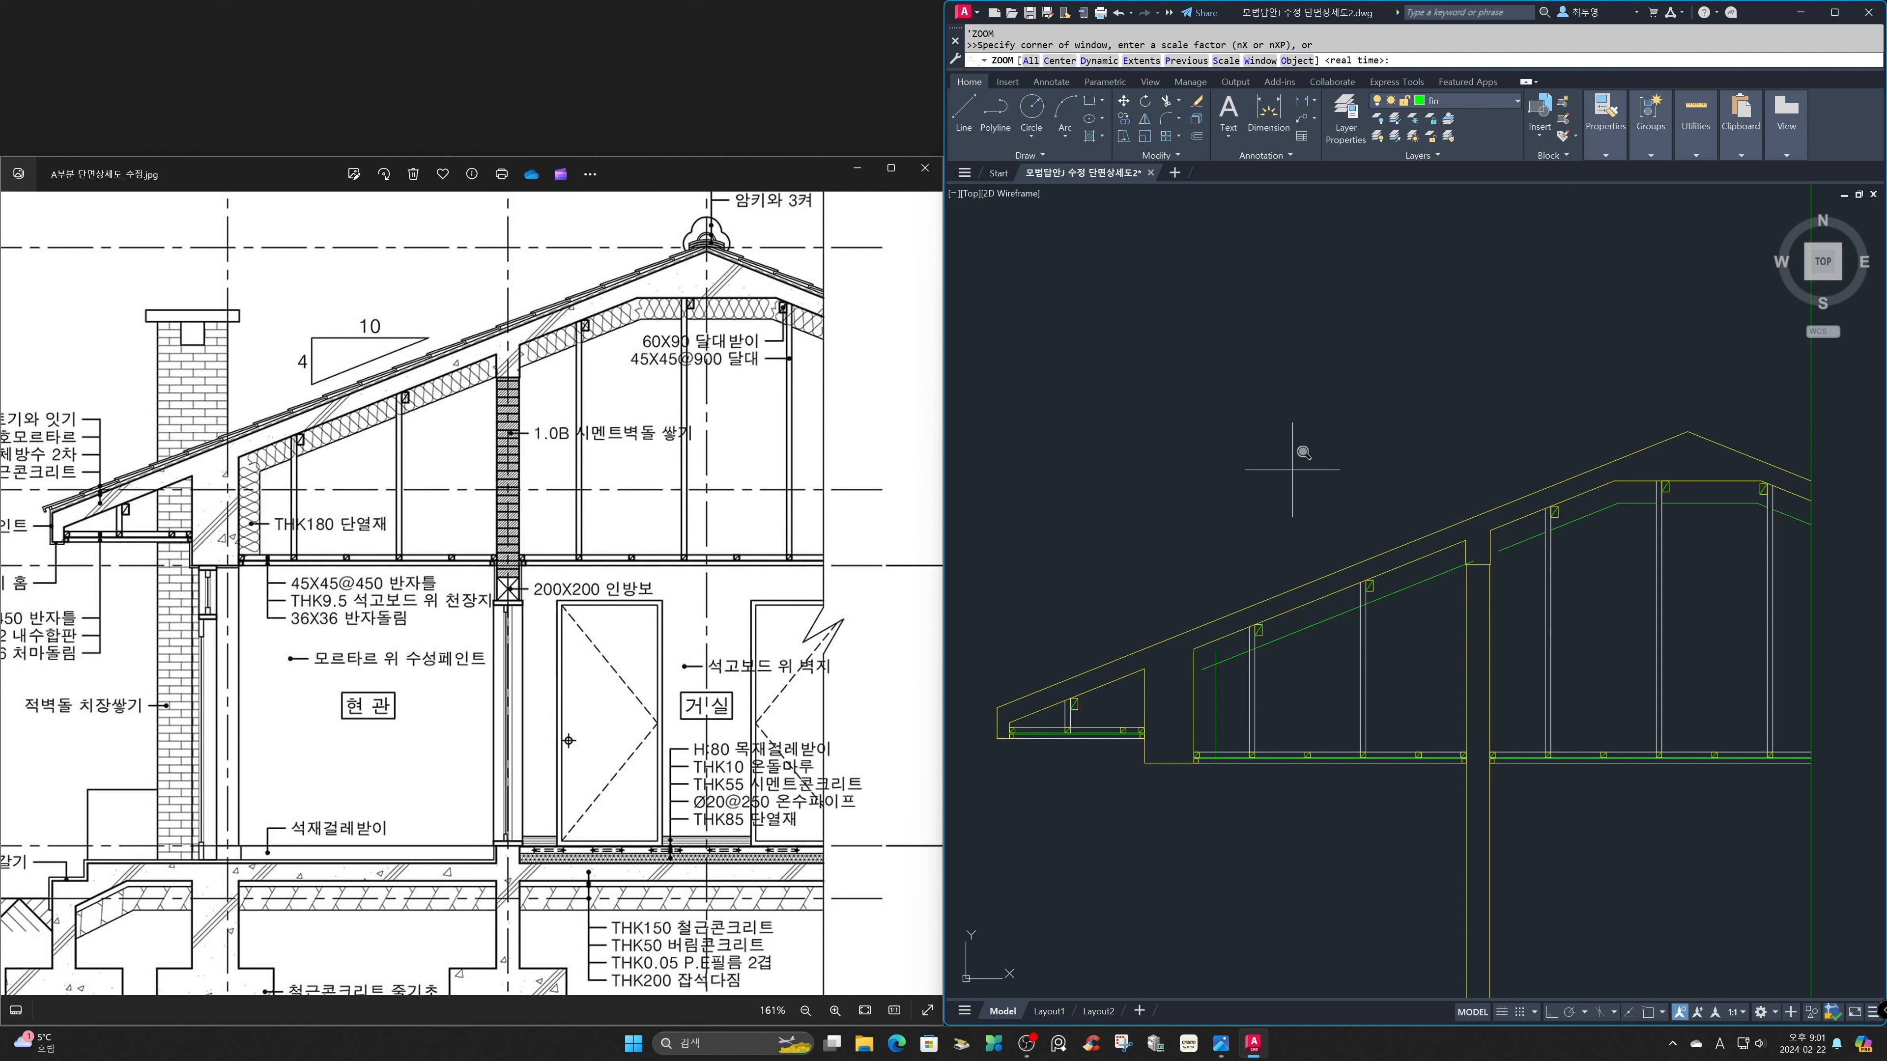
left_click(1281, 446)
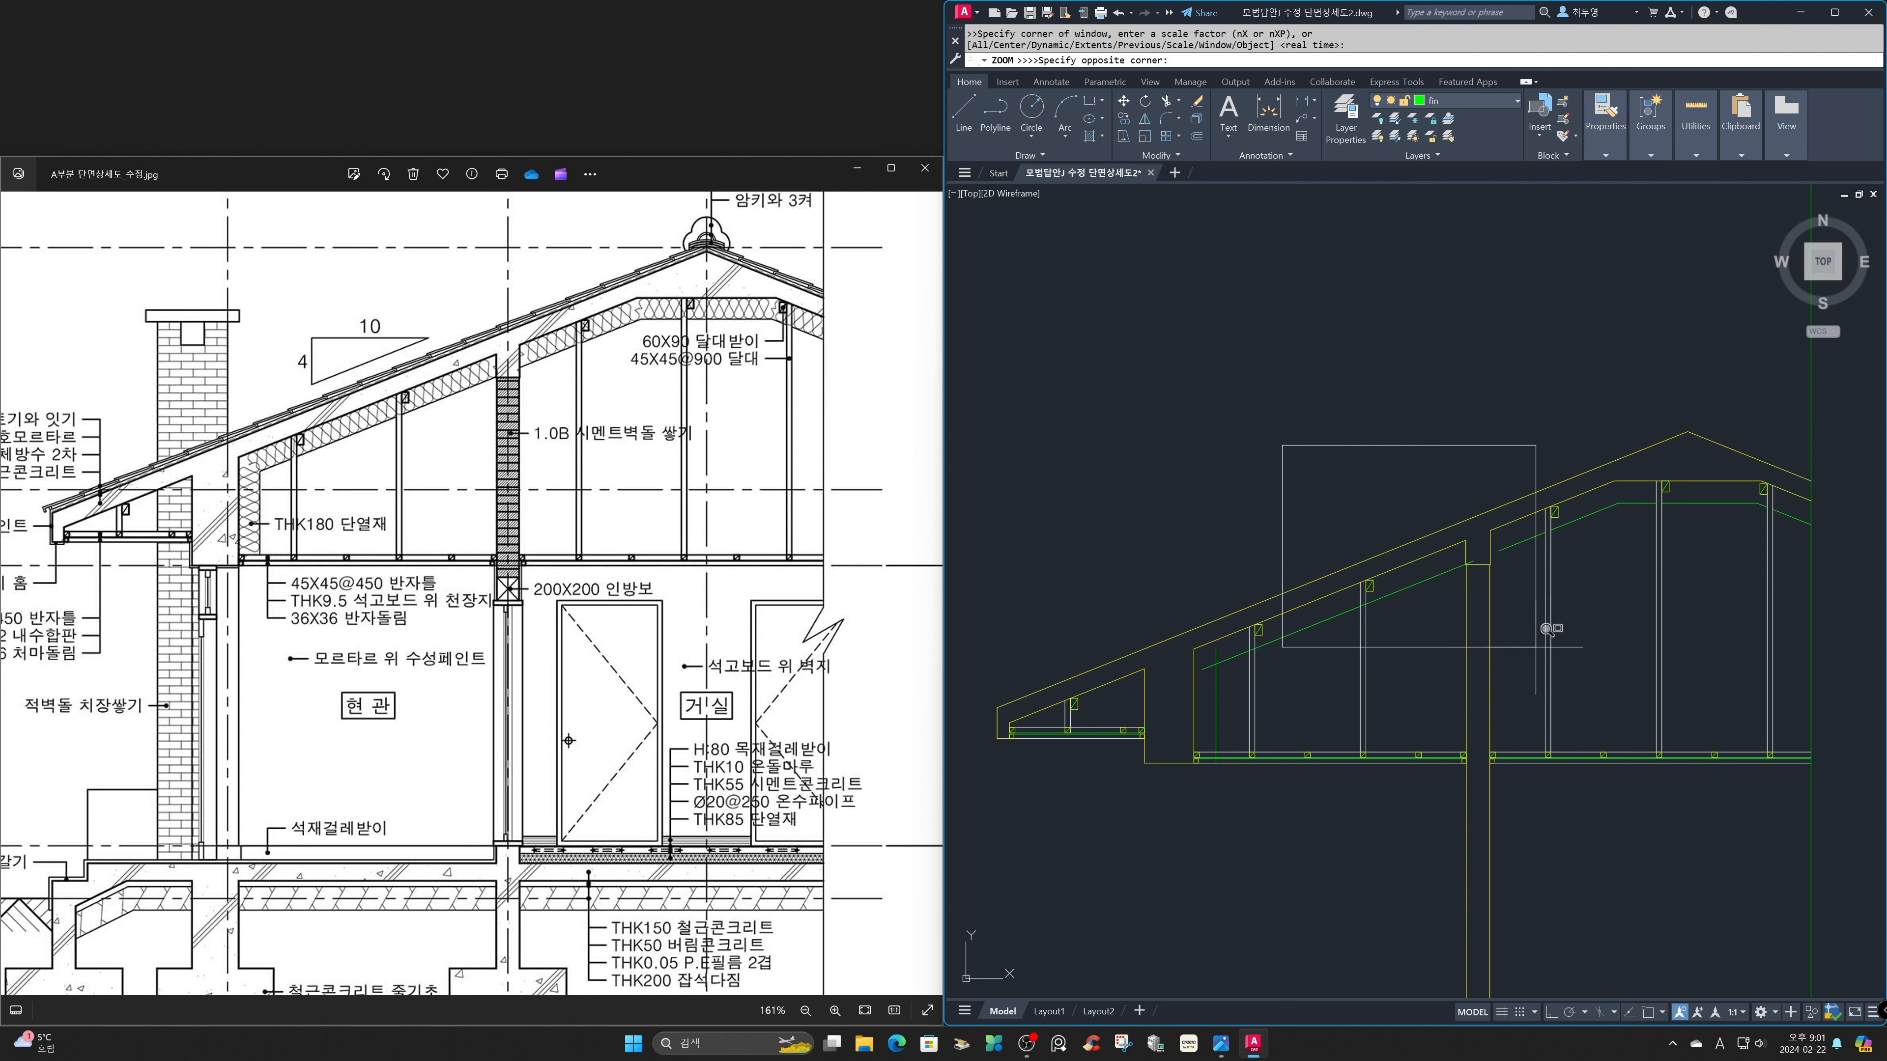
left_click(1563, 649)
left_click(1707, 571, "shift")
left_click(1623, 598)
left_click(1595, 609)
left_click(1227, 764)
Trim the left room's sloped insulation line between the first hanger's lines, and trim it and the vertical wall insulation line to a shared corner.
type("'")
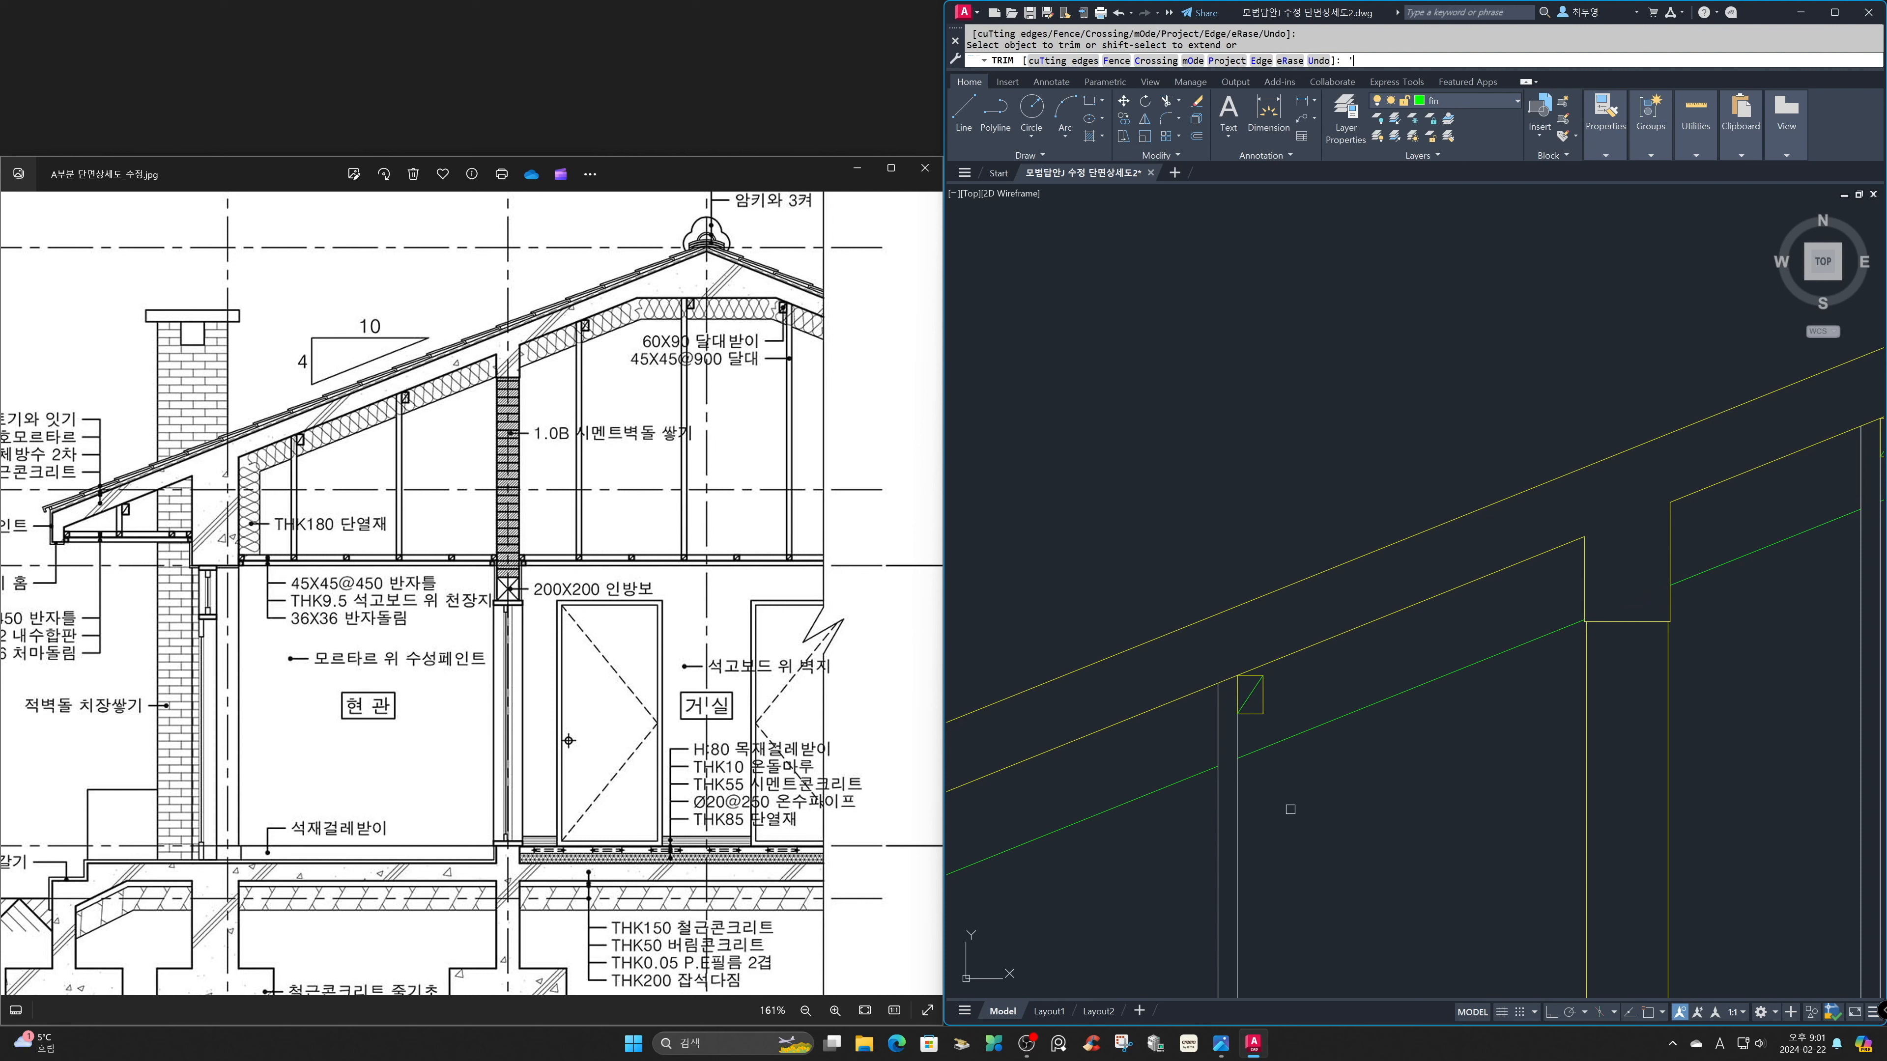
type("z")
key("space")
type("p")
key("space")
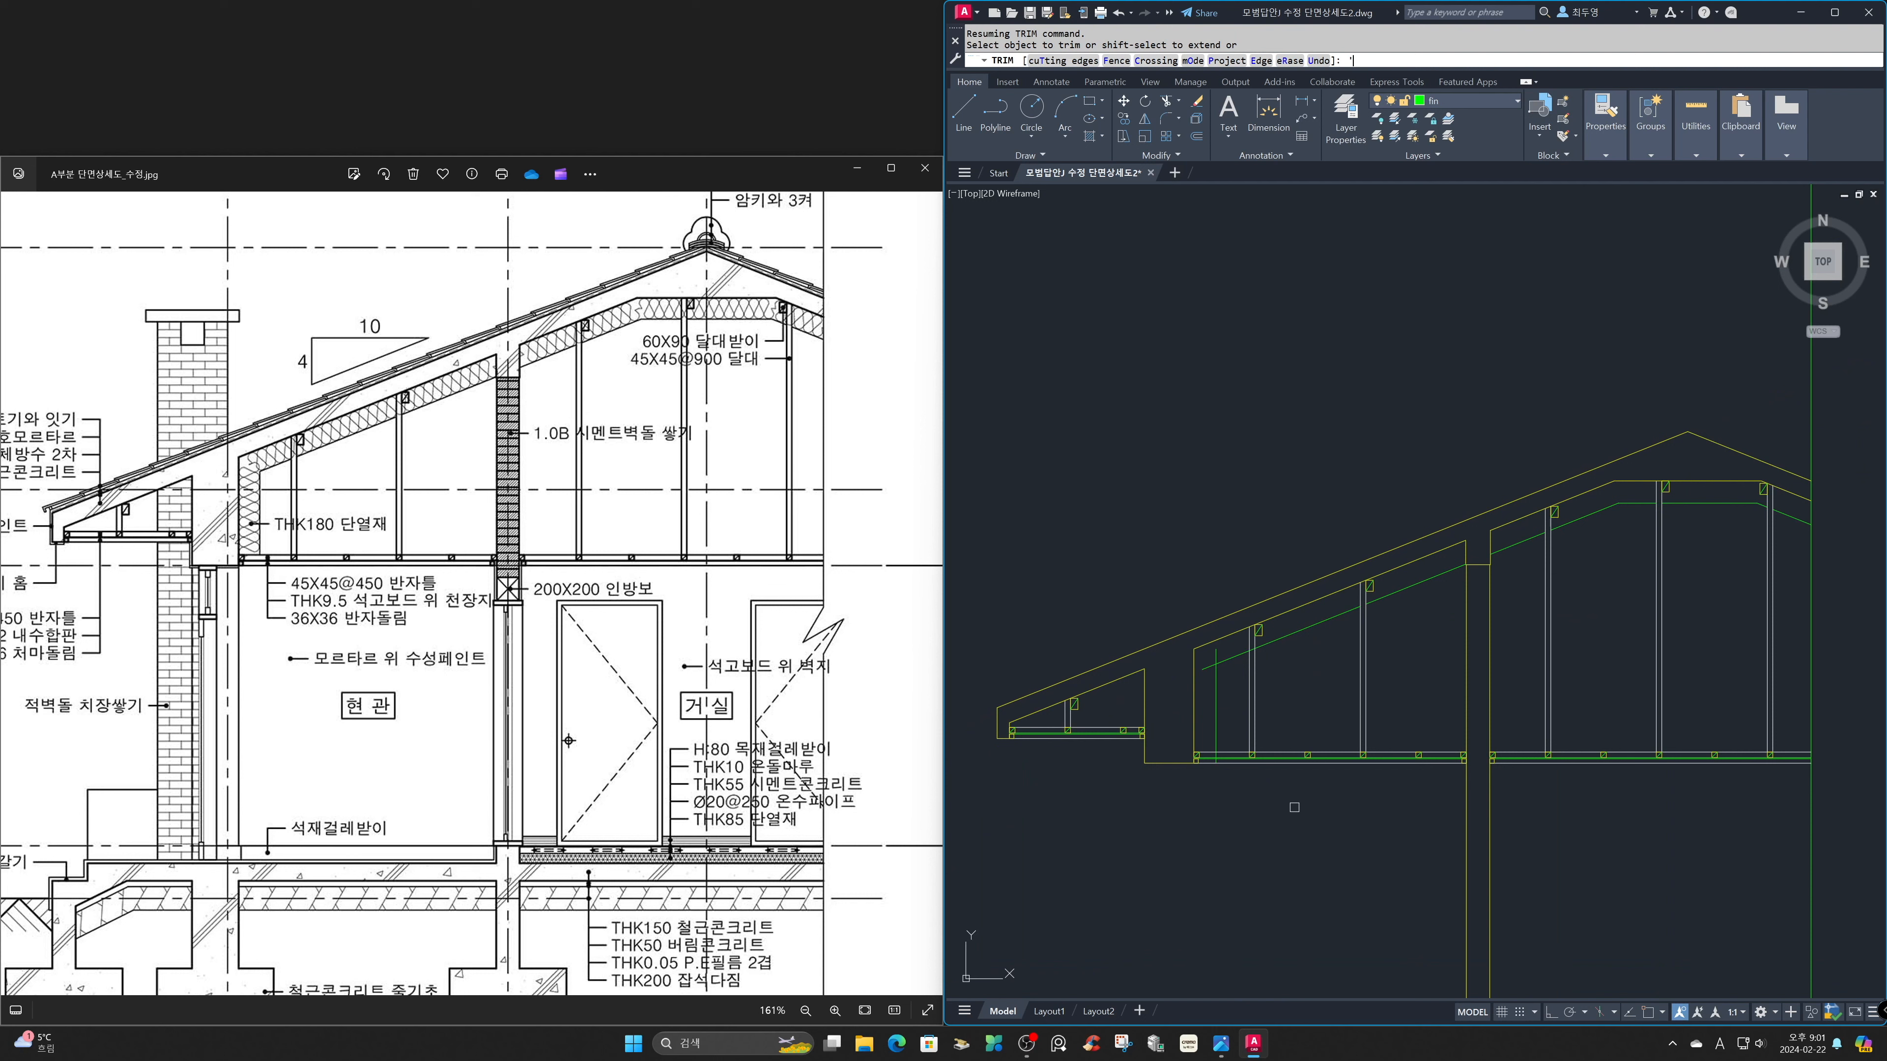
type("'Z")
key("space")
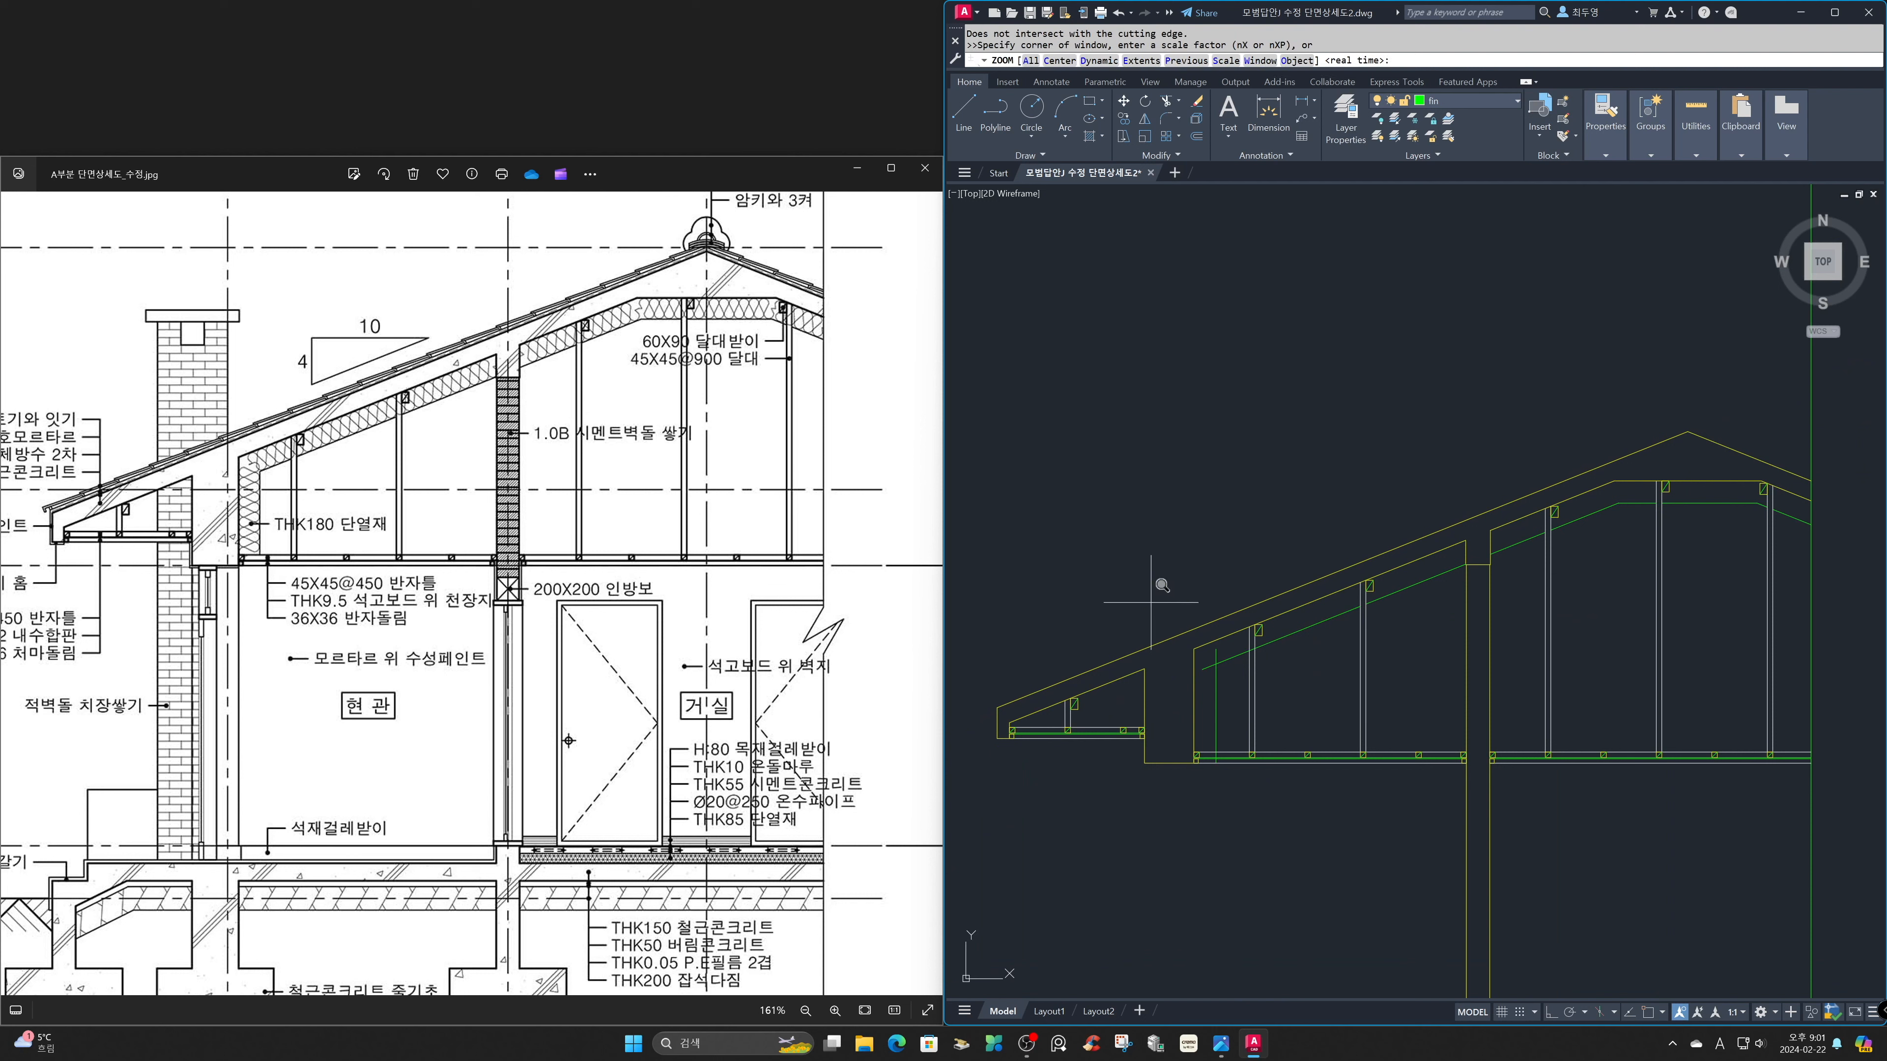
left_click(1156, 603)
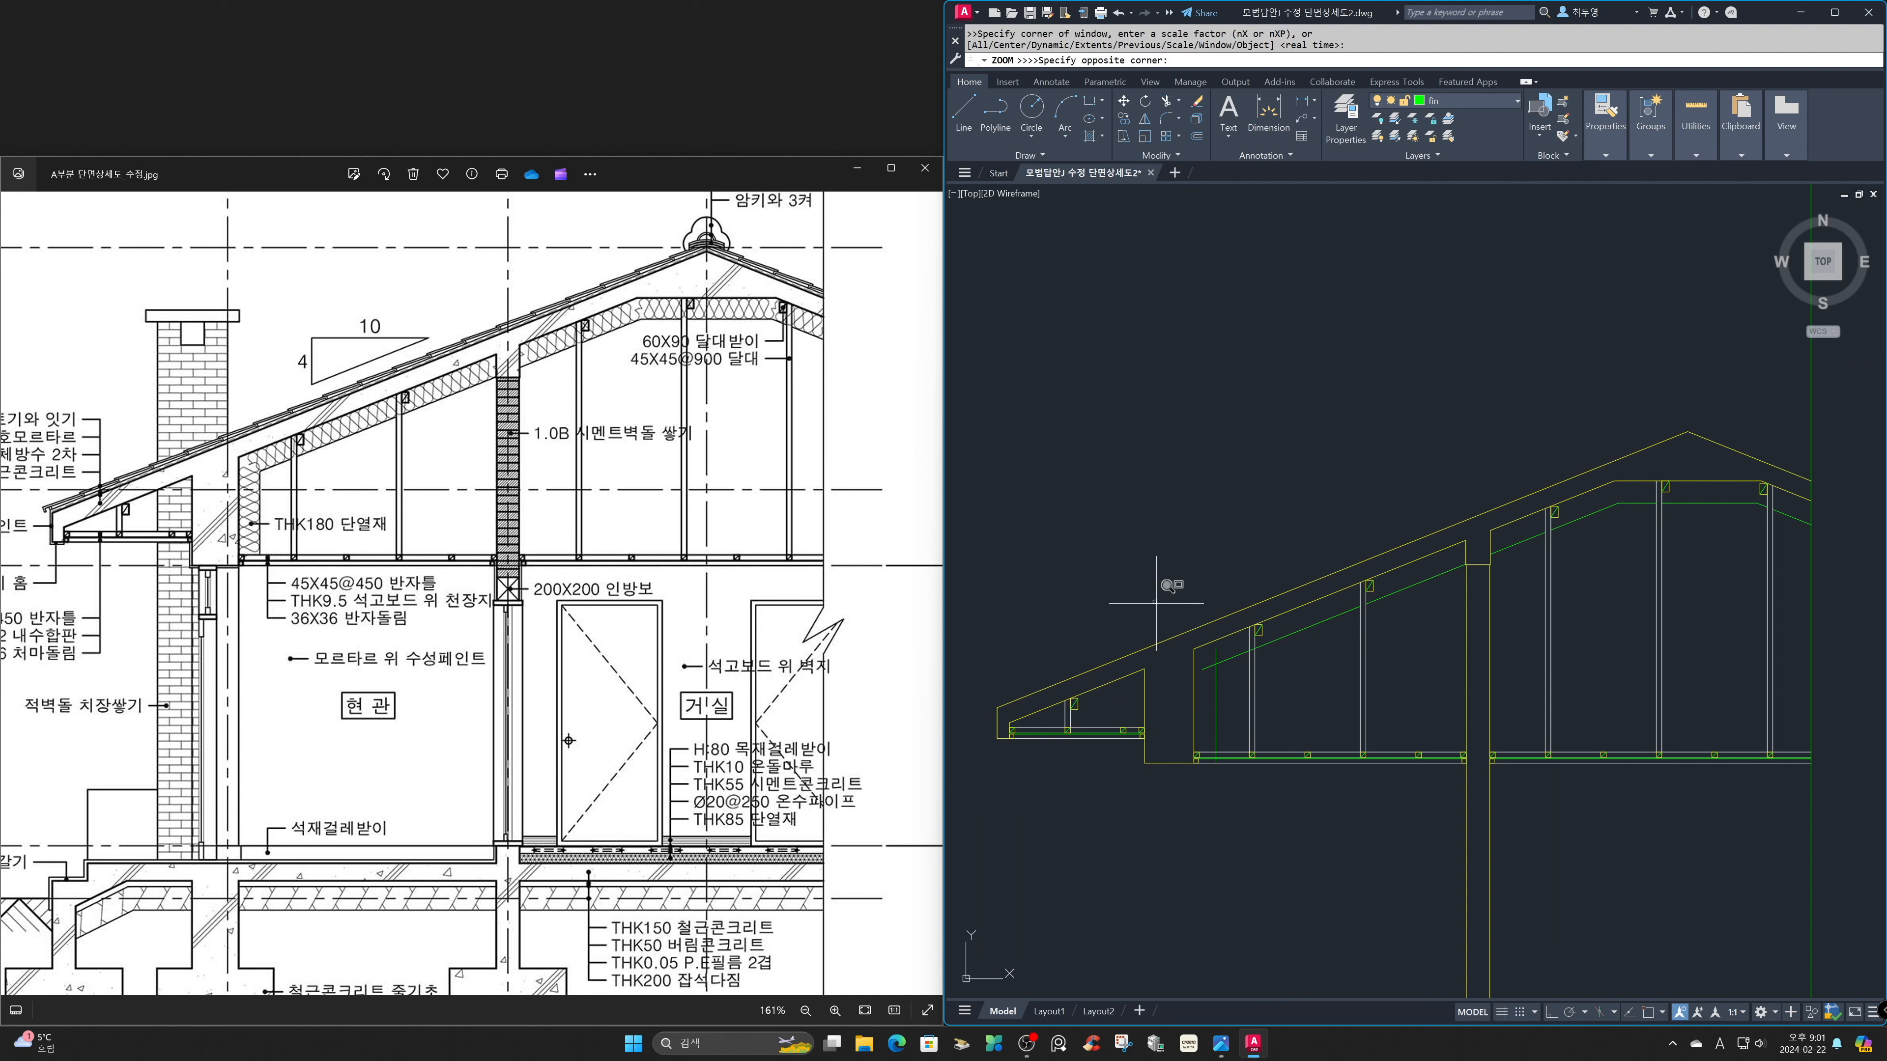
left_click(1325, 770)
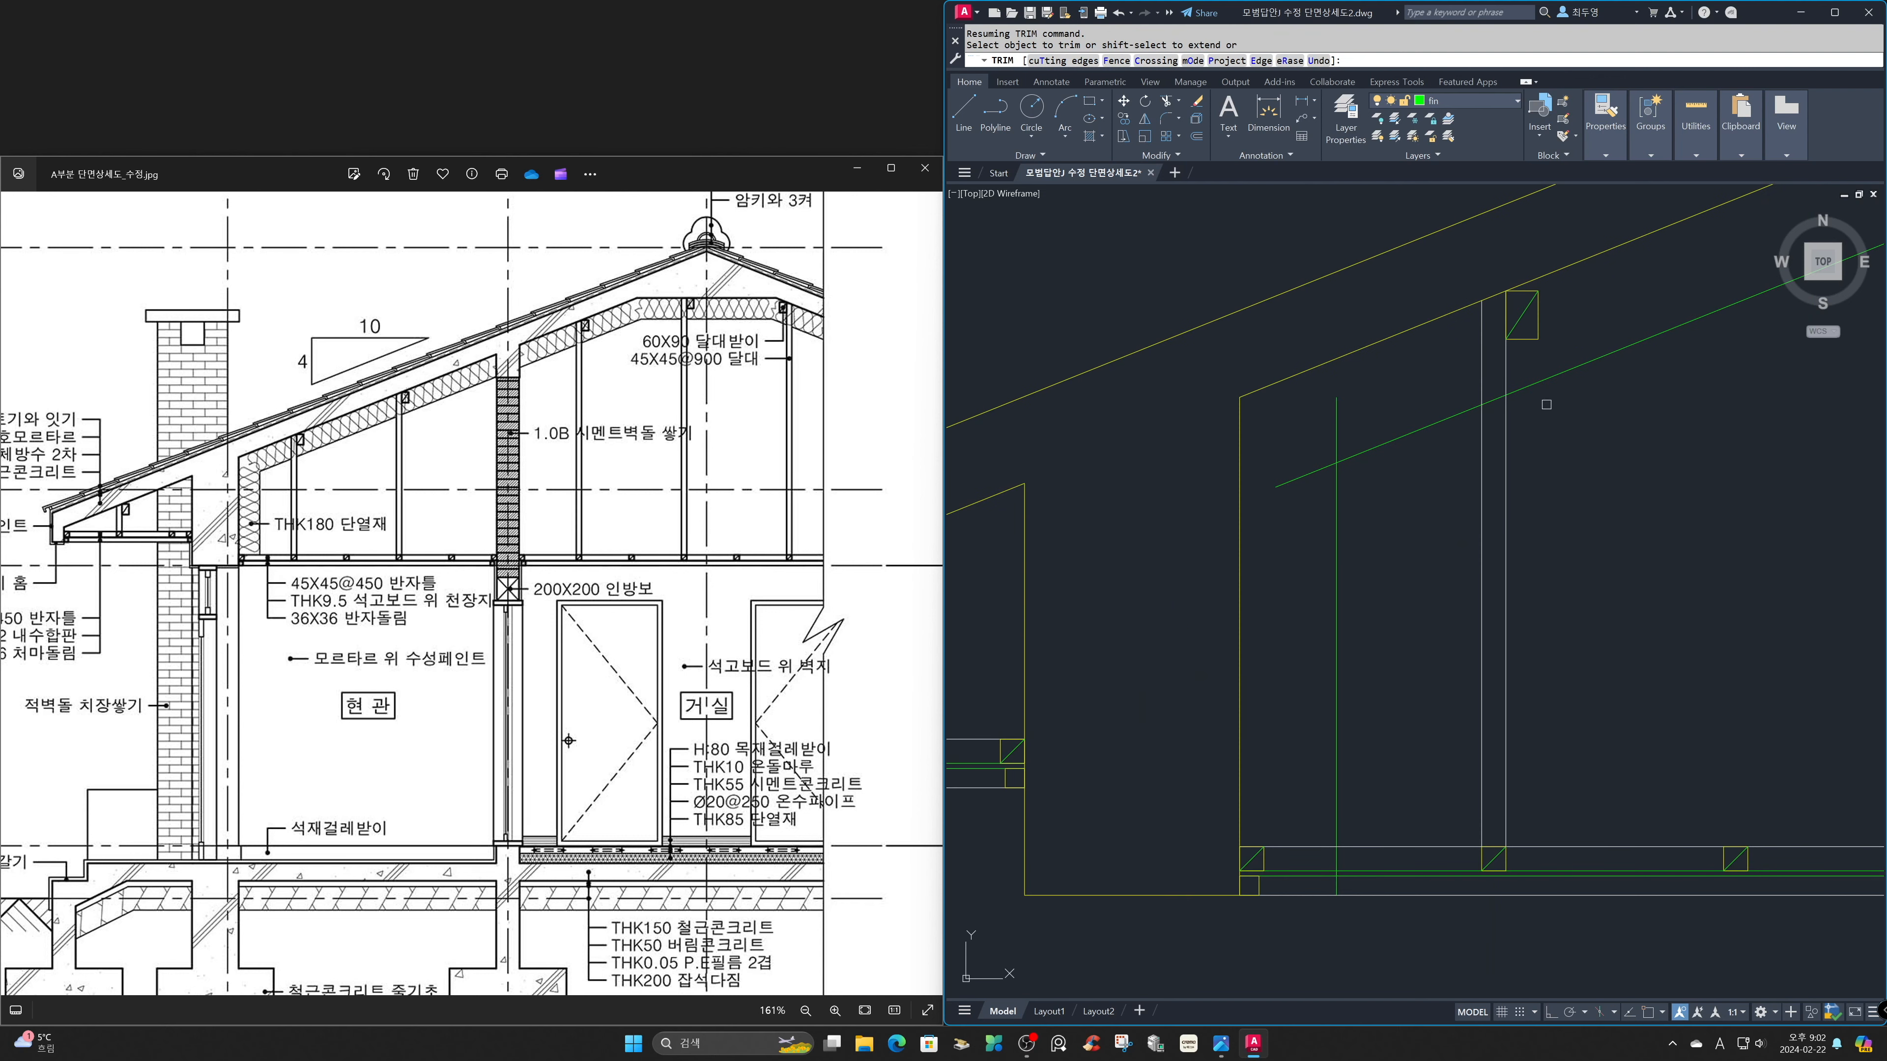
left_click(1492, 401)
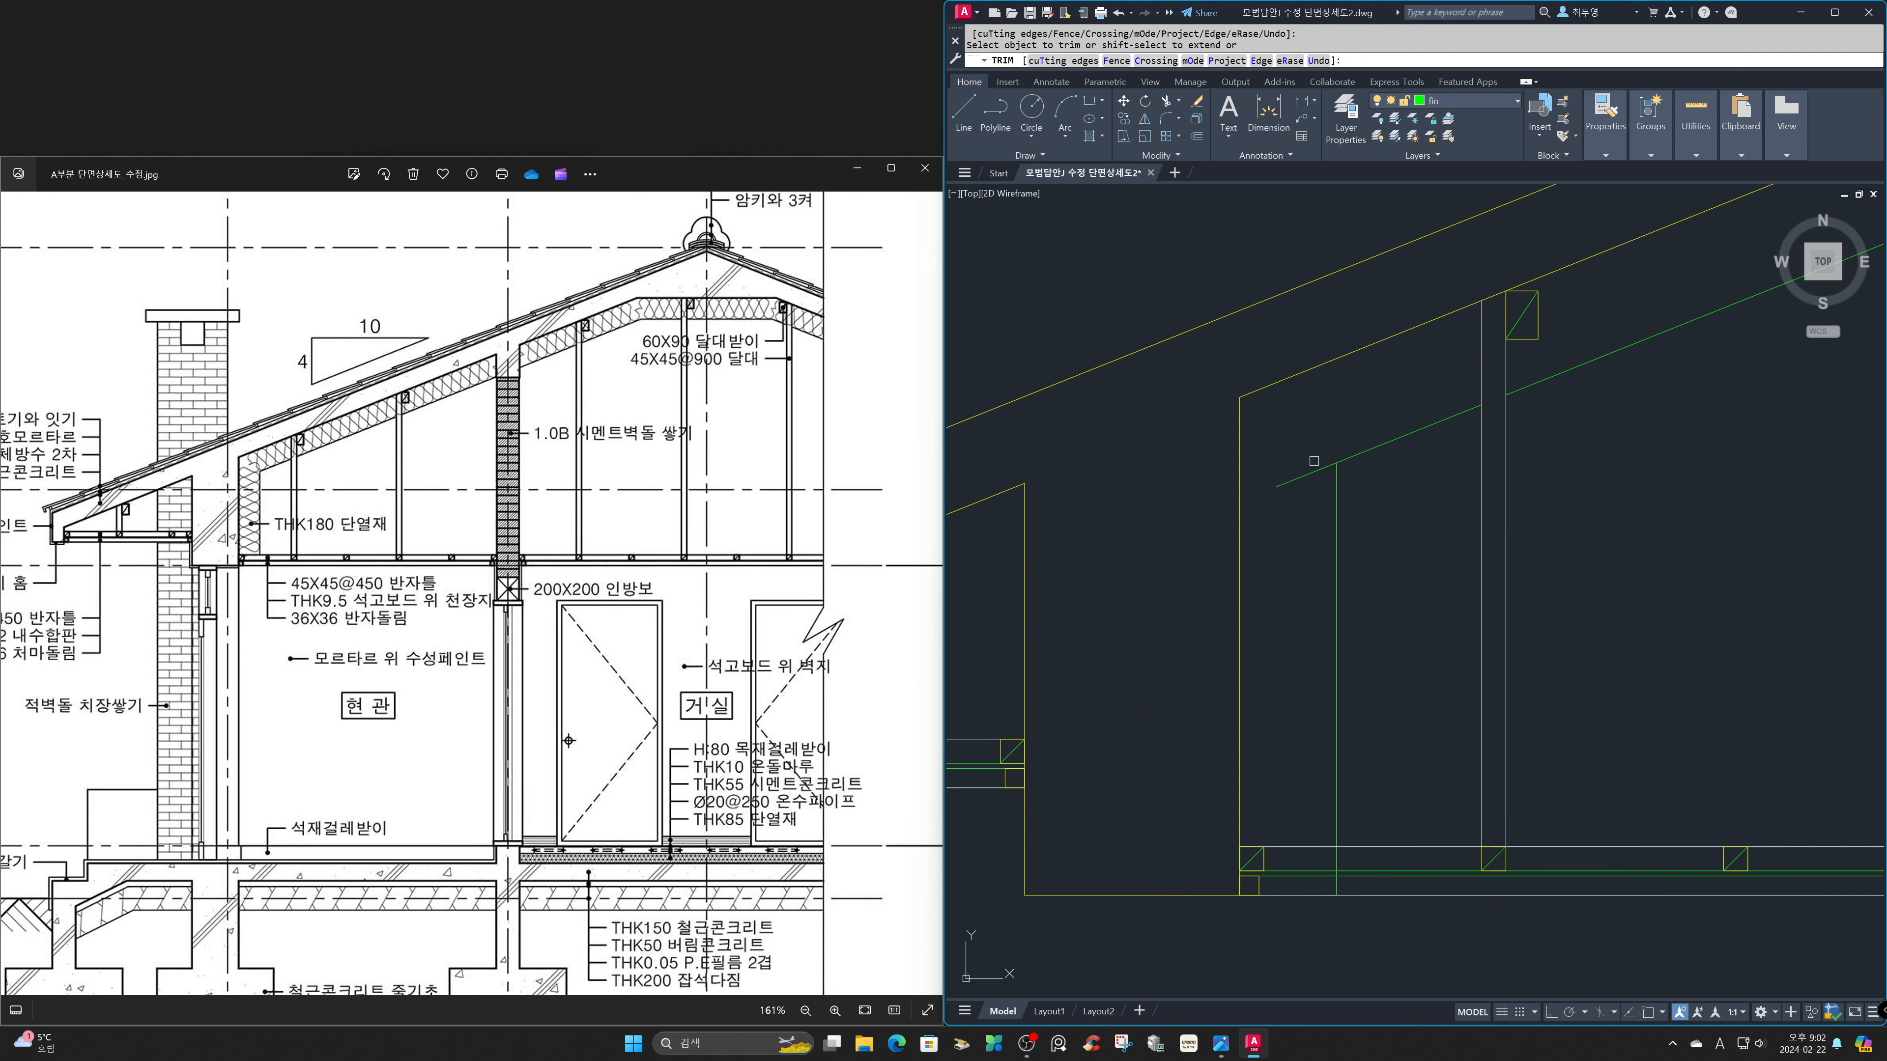
key("Return")
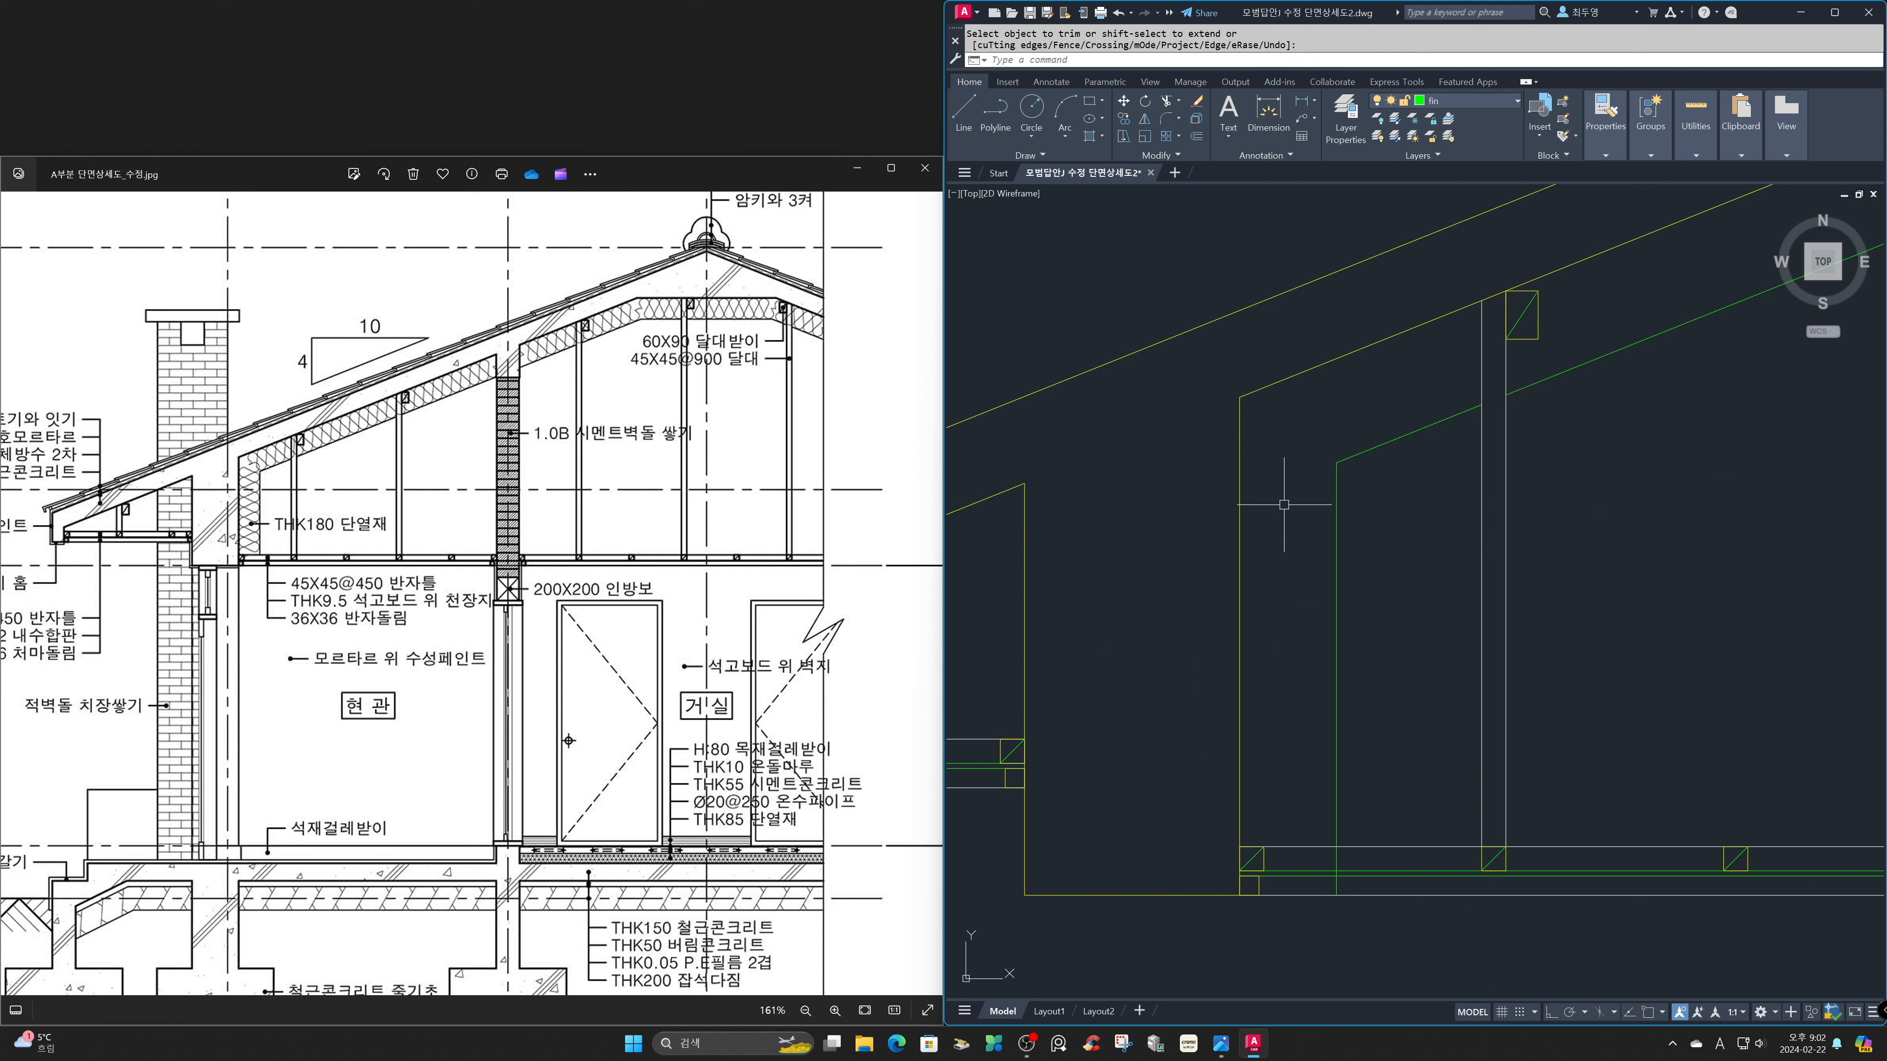
With object snap and ortho on, shorten the vertical wall insulation line by raising its lower end to the top line of the ceiling frame.
key("F3")
key("F8")
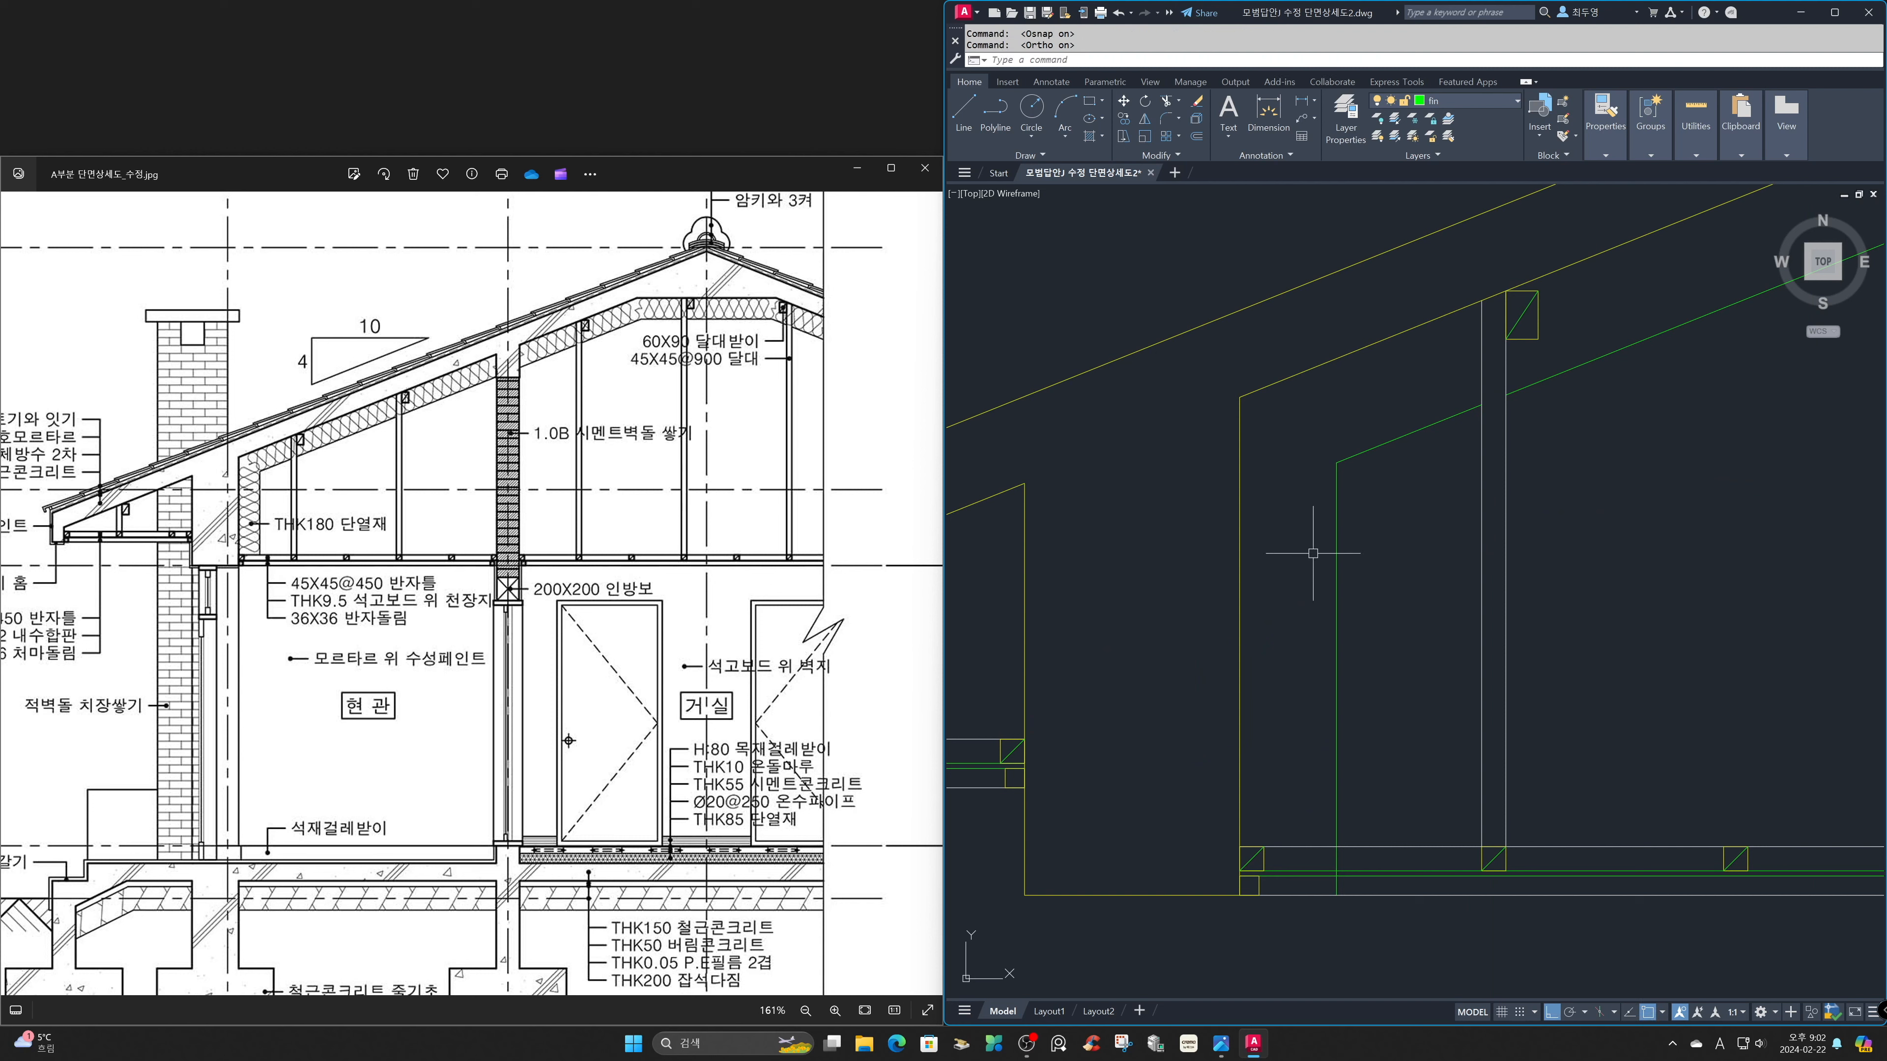
left_click(1336, 710)
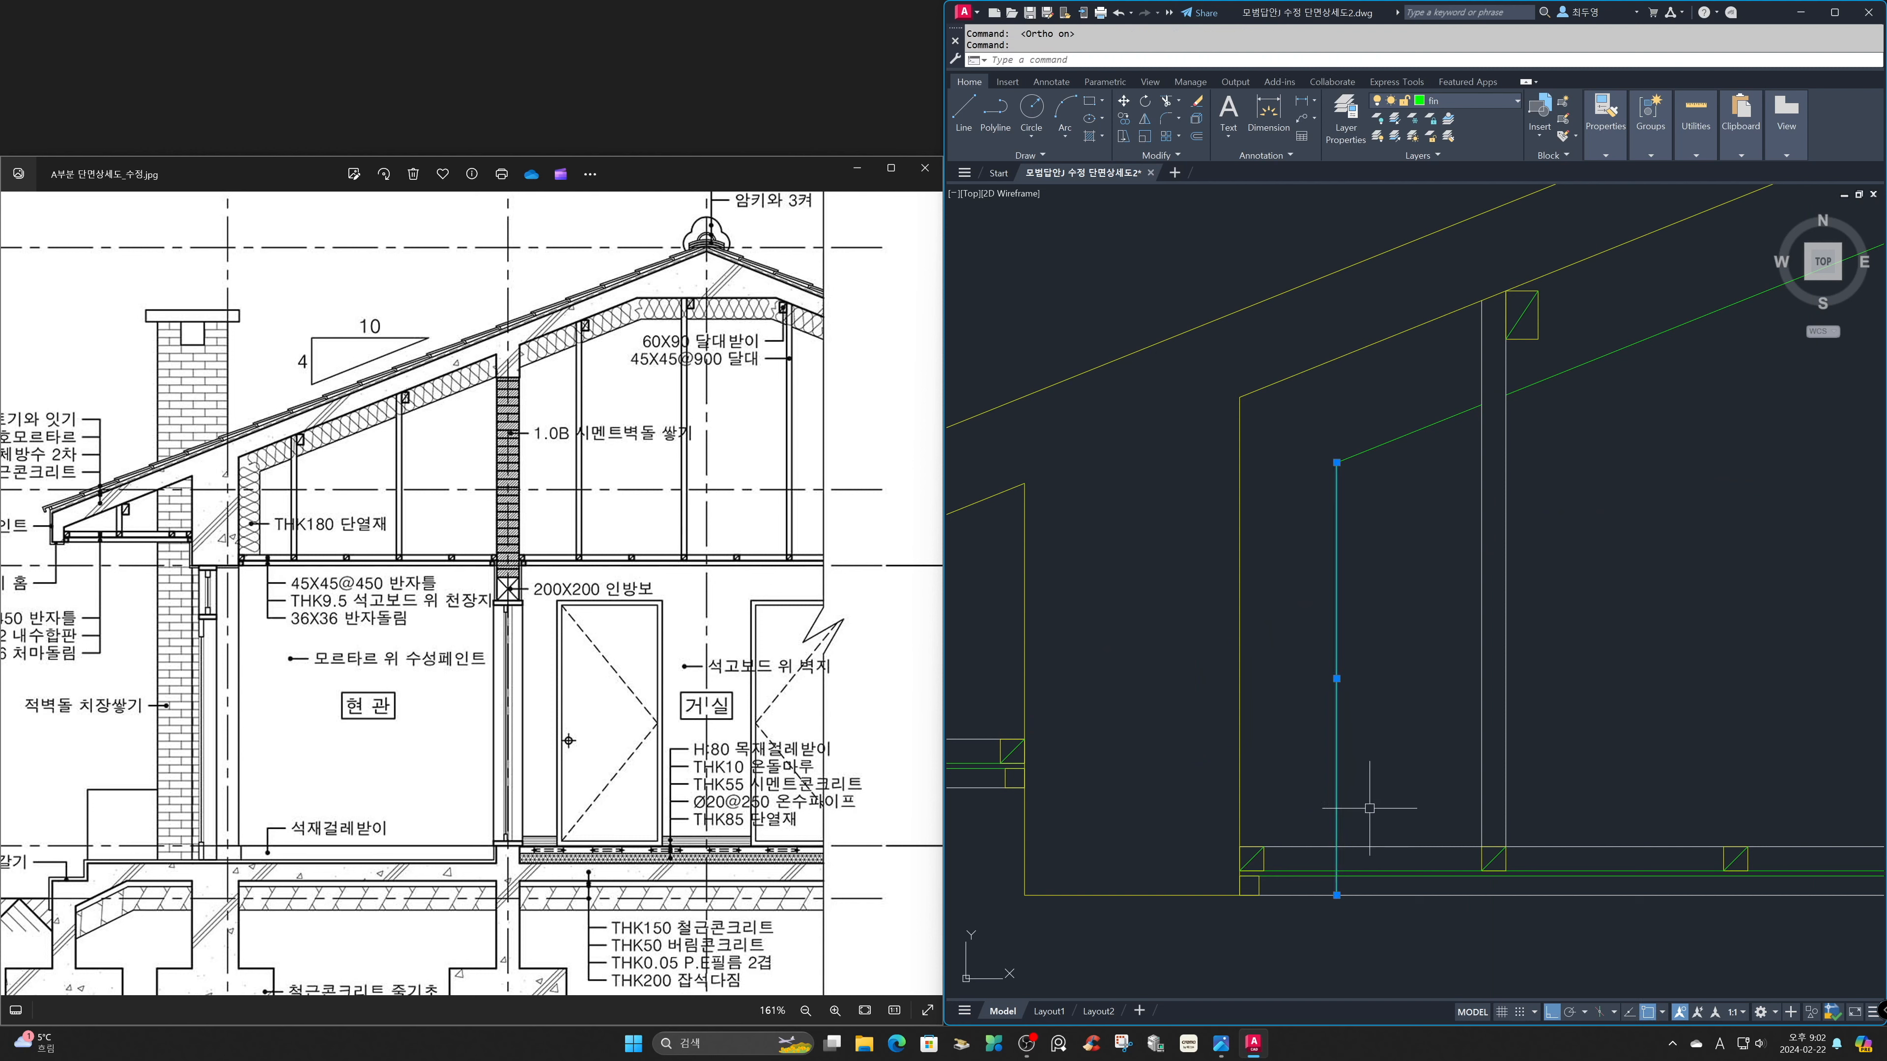
left_click(1337, 895)
left_click(1337, 847)
key("Escape")
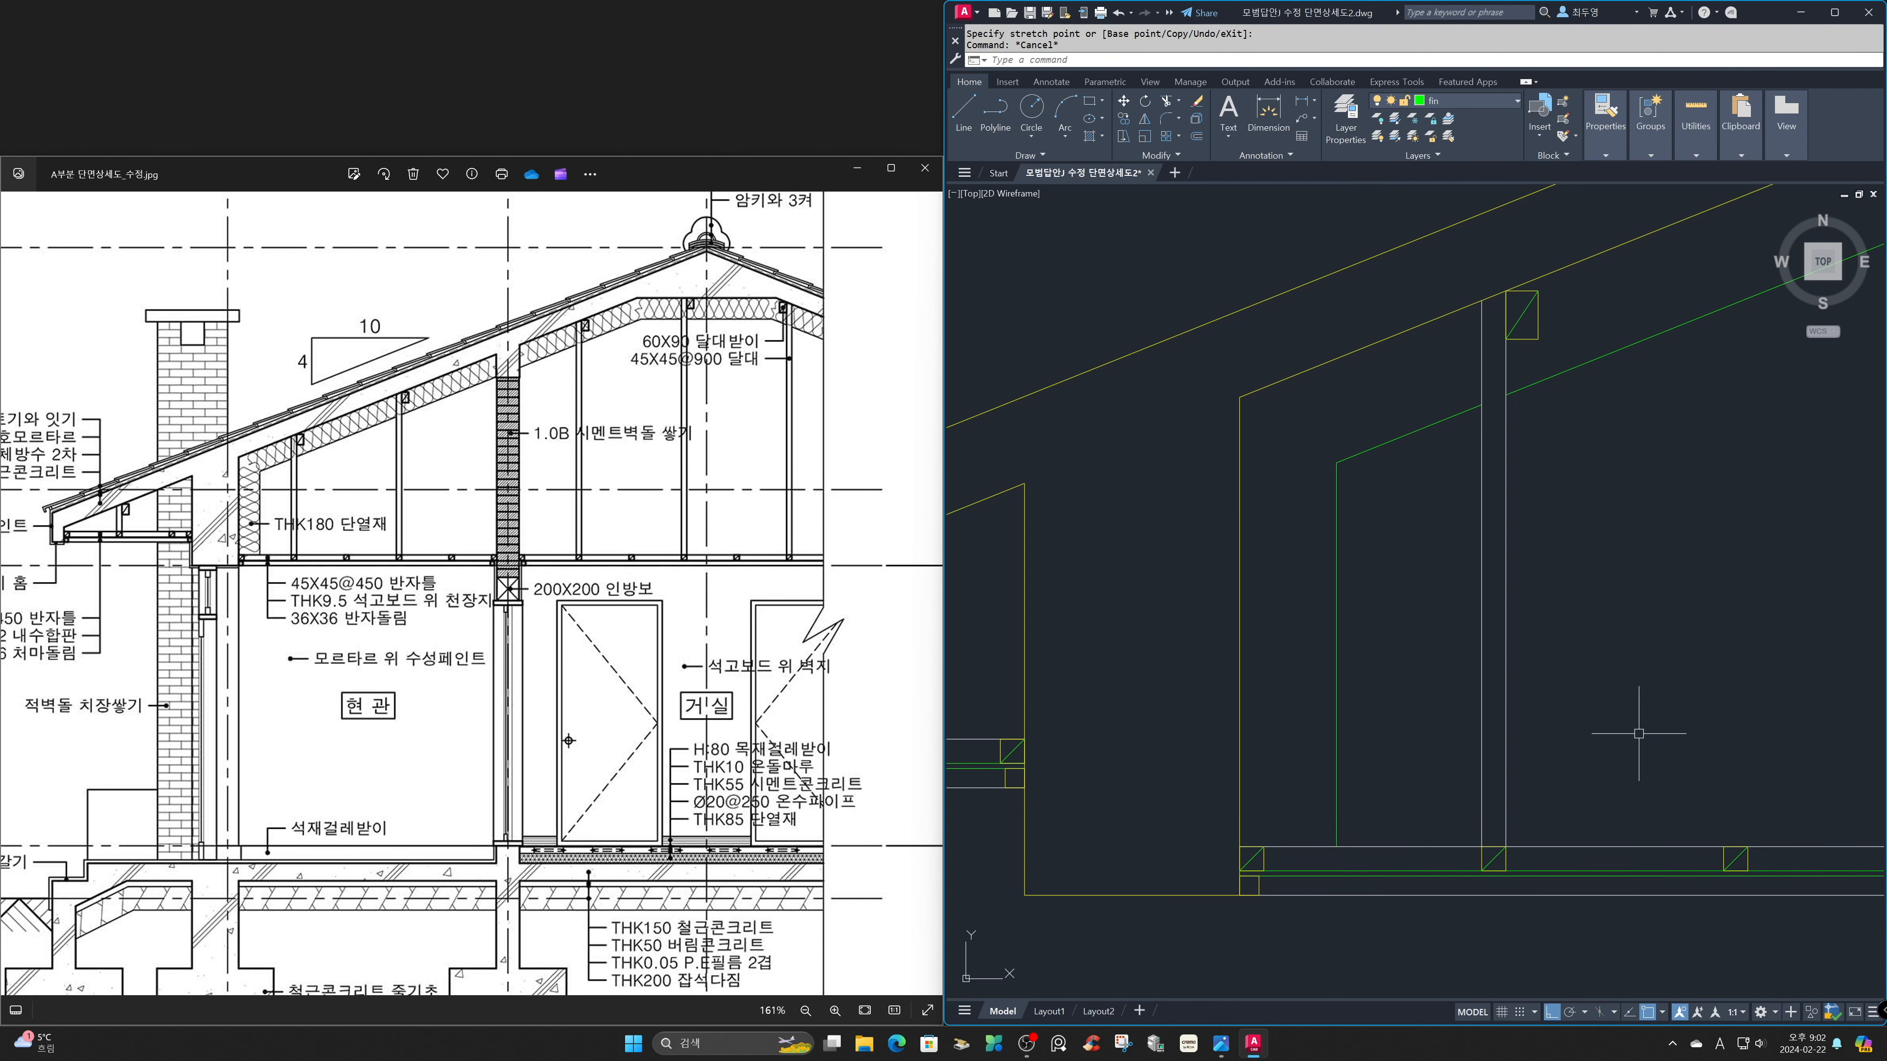
Thaw the cen layer to show the centre lines.
type("z")
key("Return")
type("p")
key("Return")
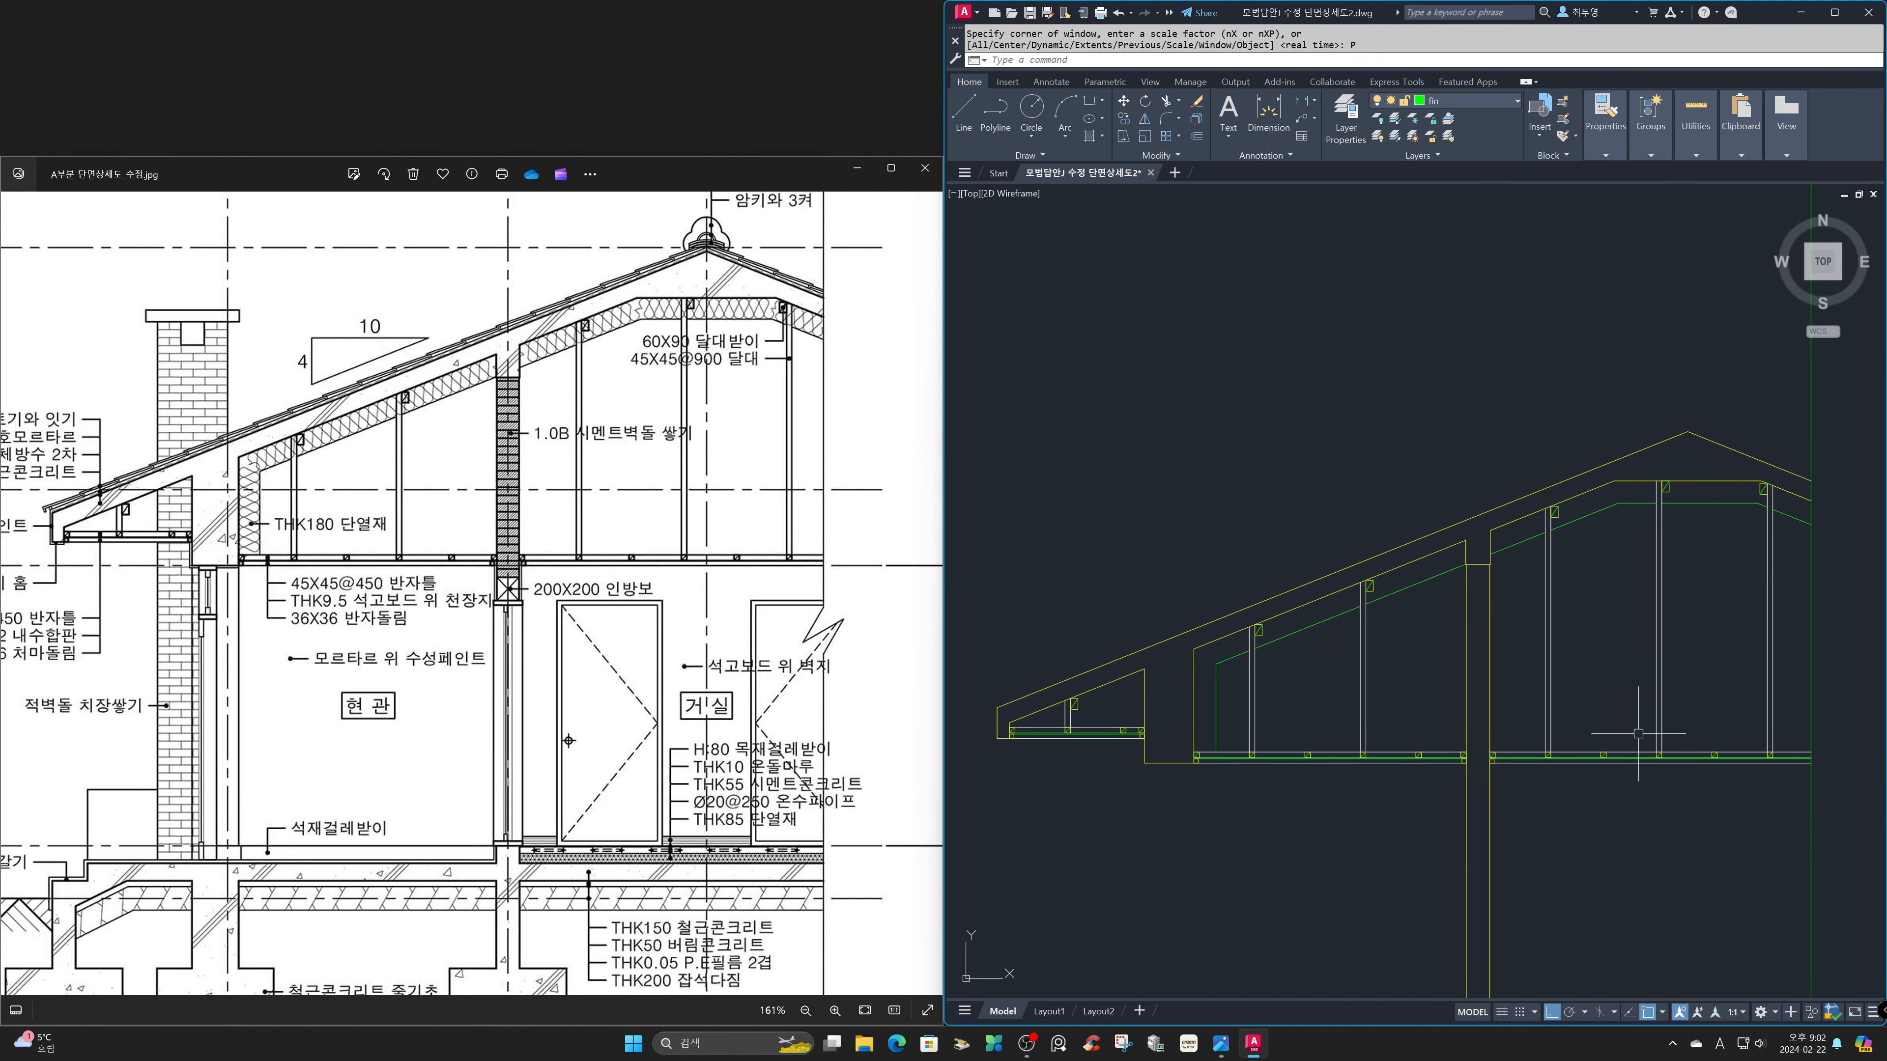
left_click(1505, 106)
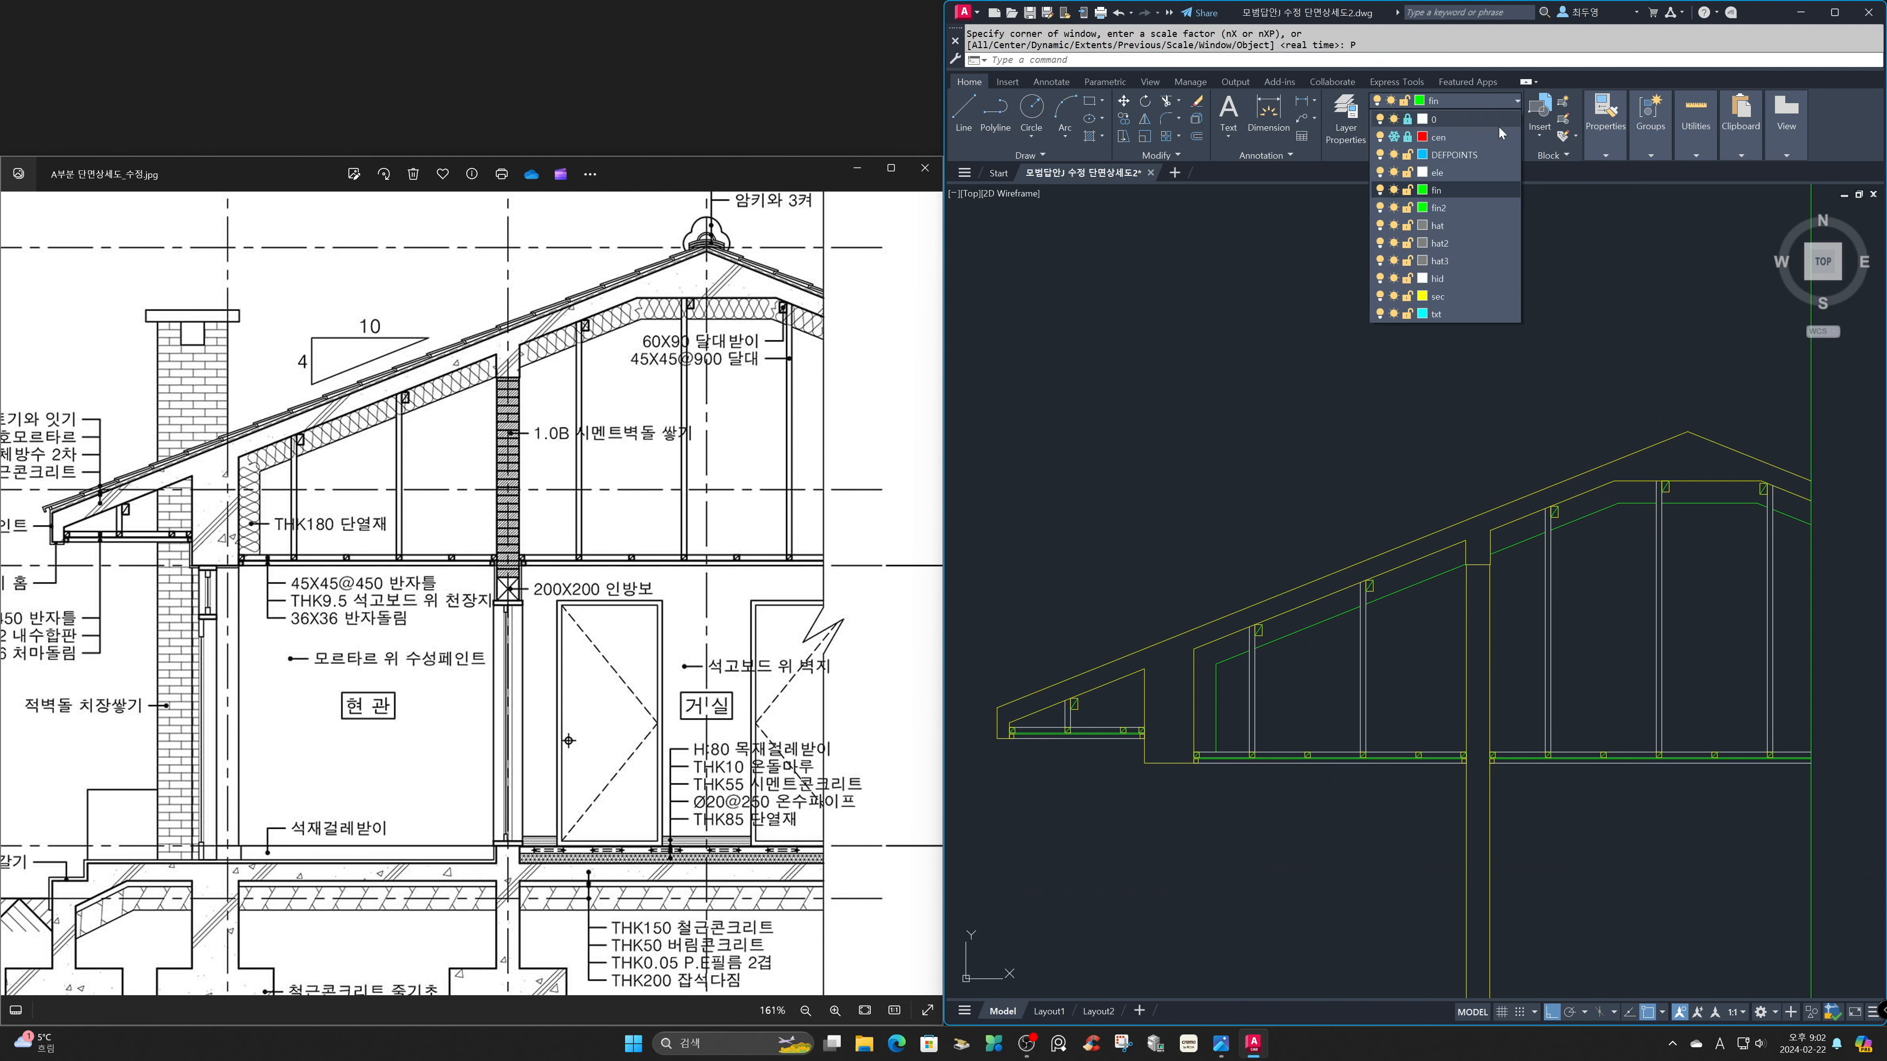
left_click(1394, 136)
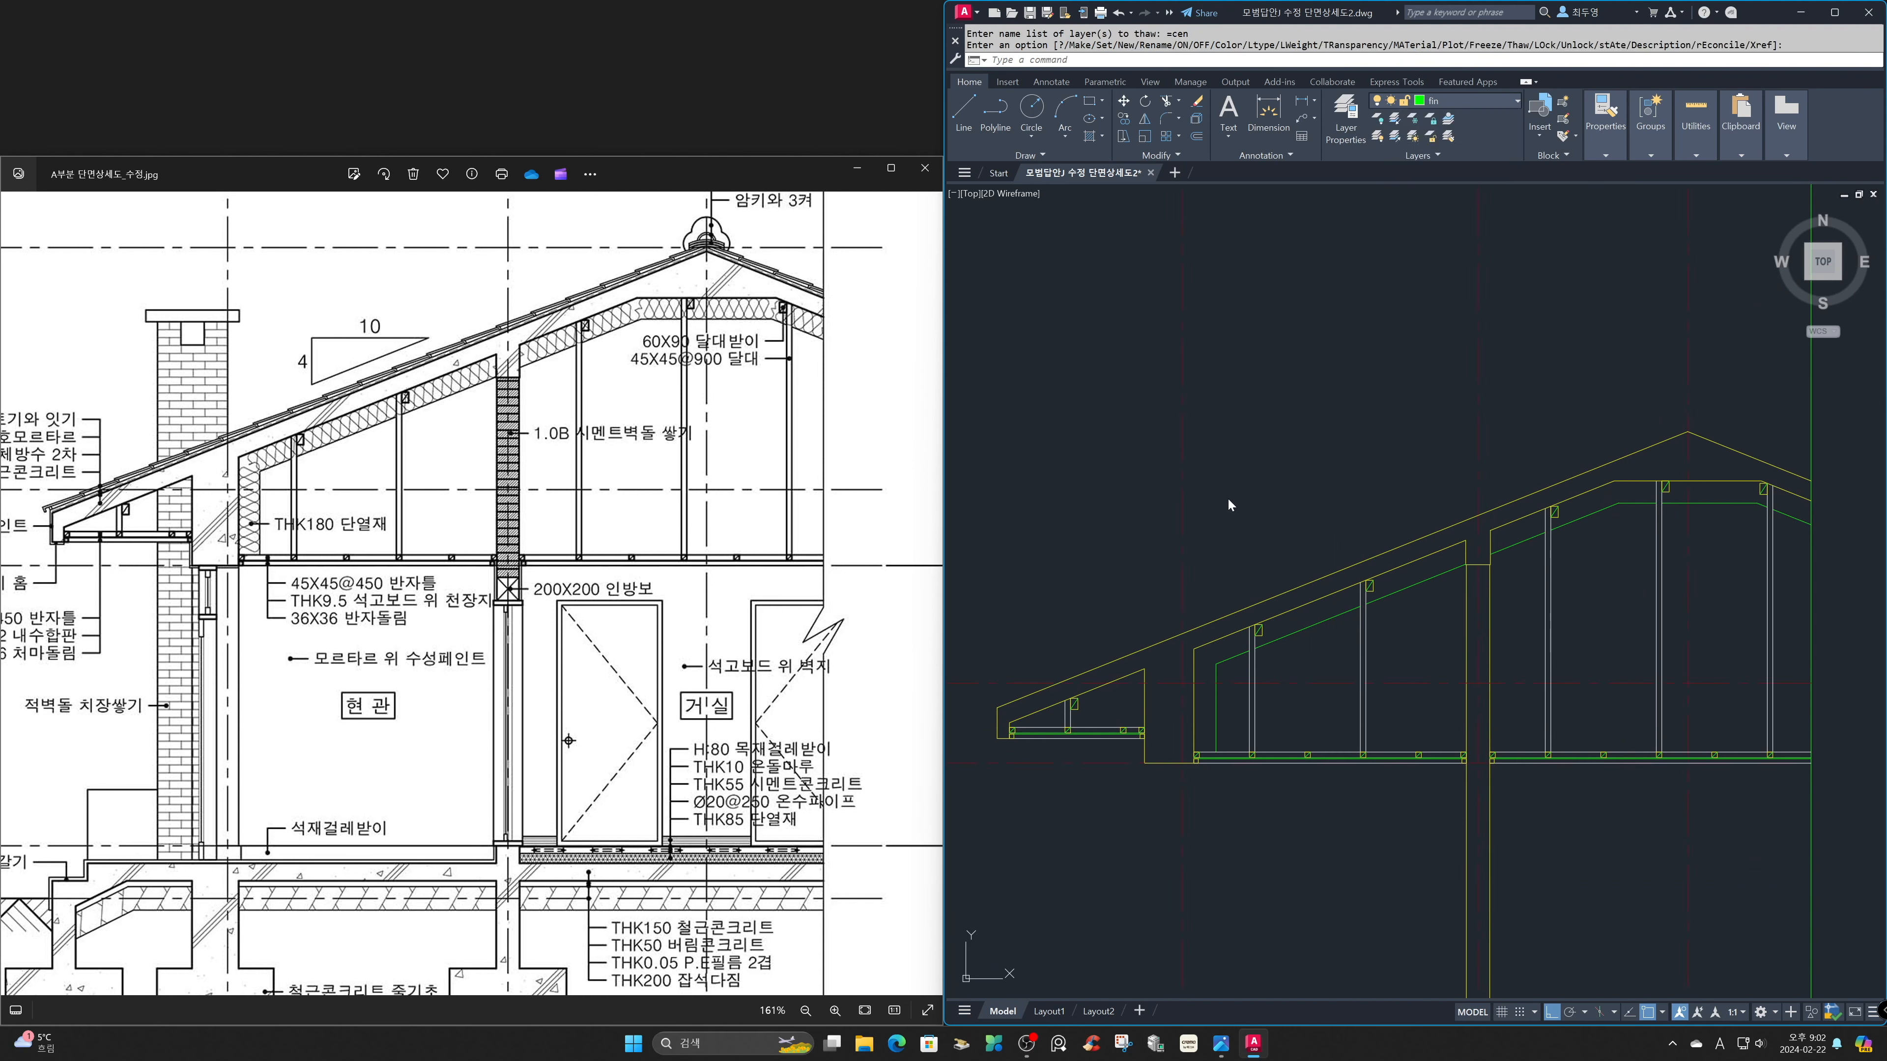
Fit the whole reference image in its viewer and show the full section drawing for comparison.
left_click(780, 570)
left_click(865, 1010)
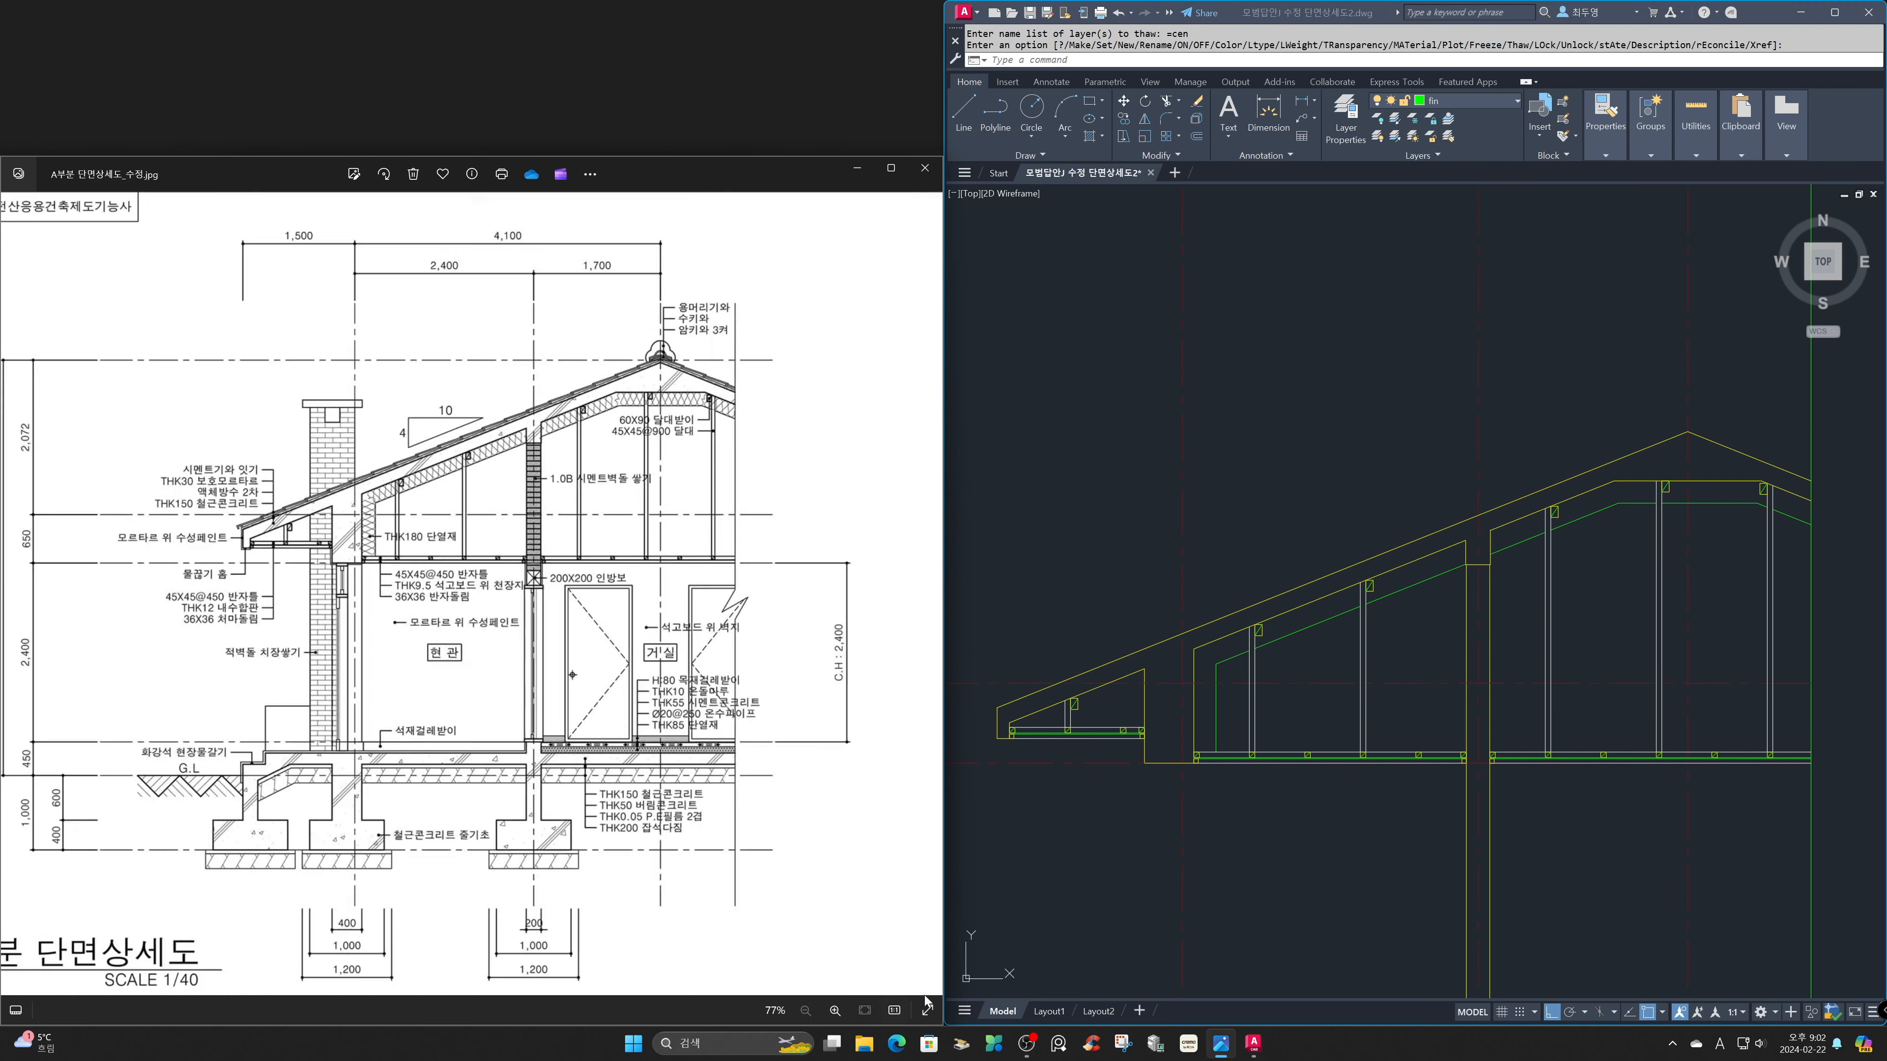
left_click(1305, 927)
type("z")
key("Return")
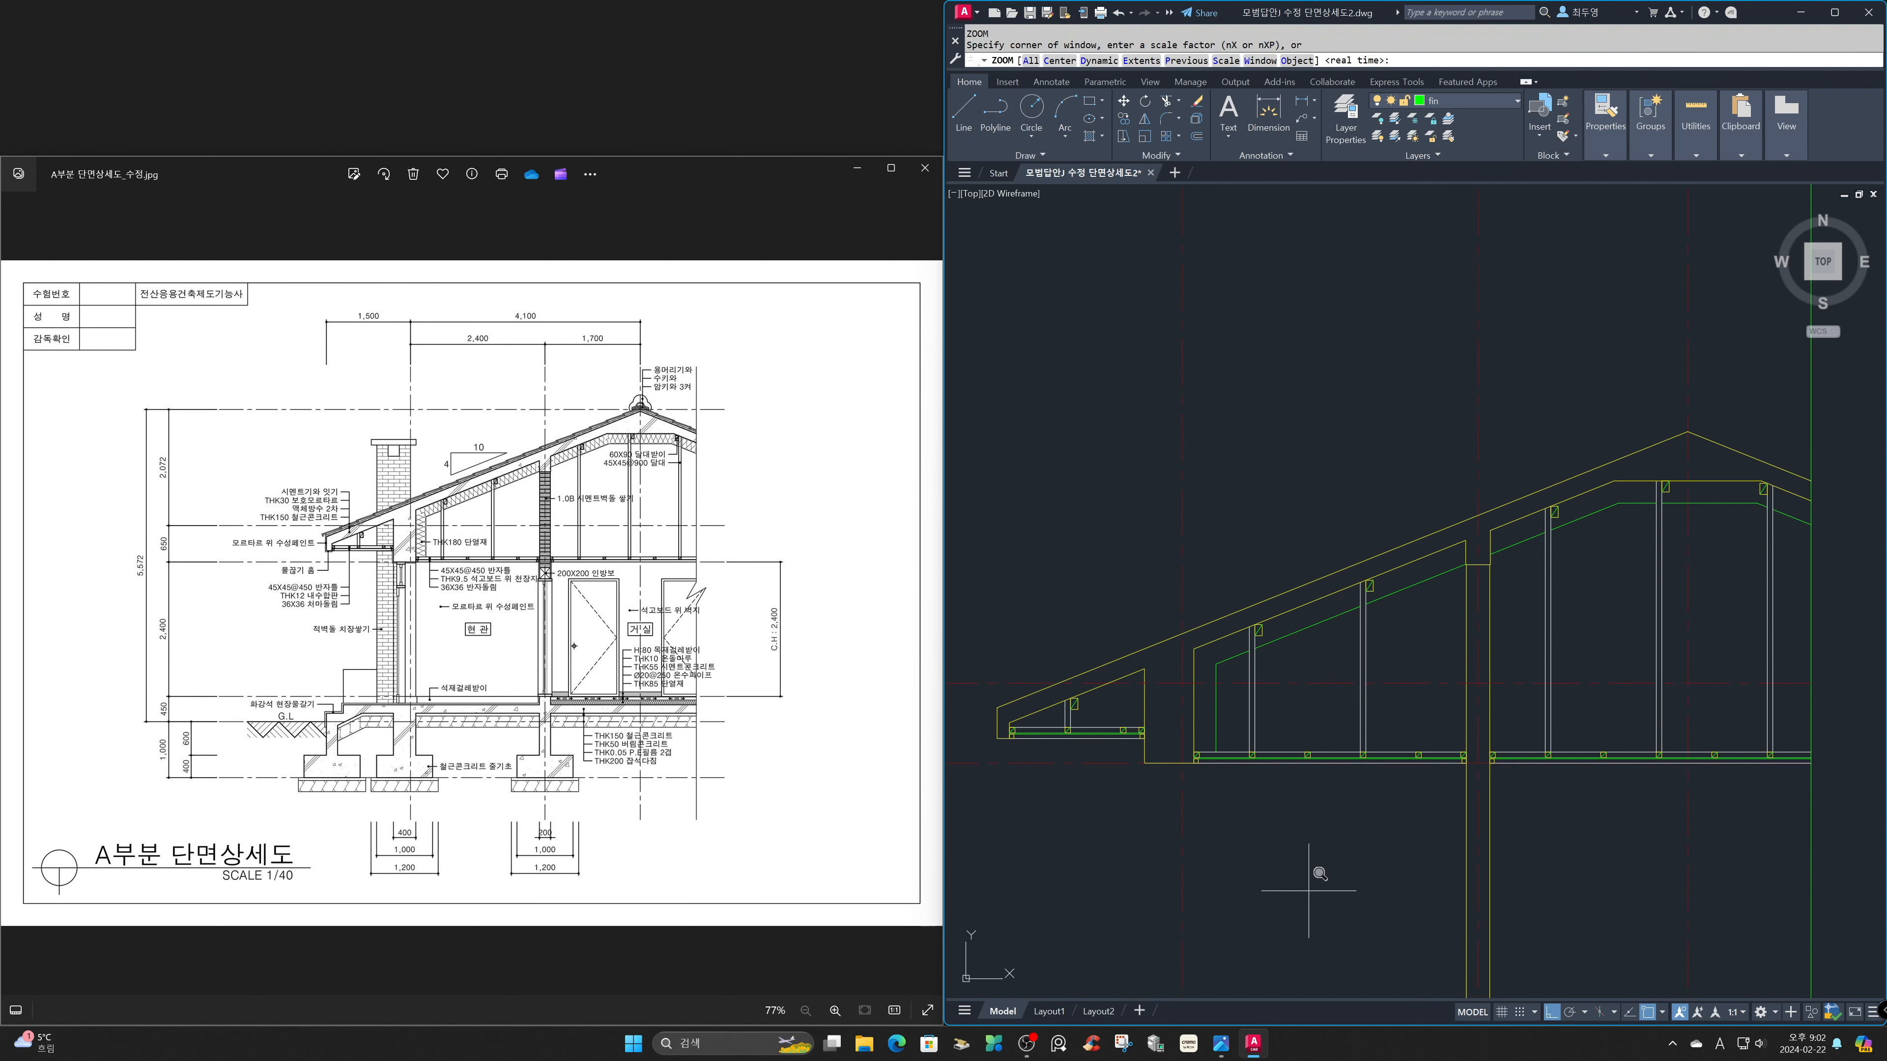
key("Return")
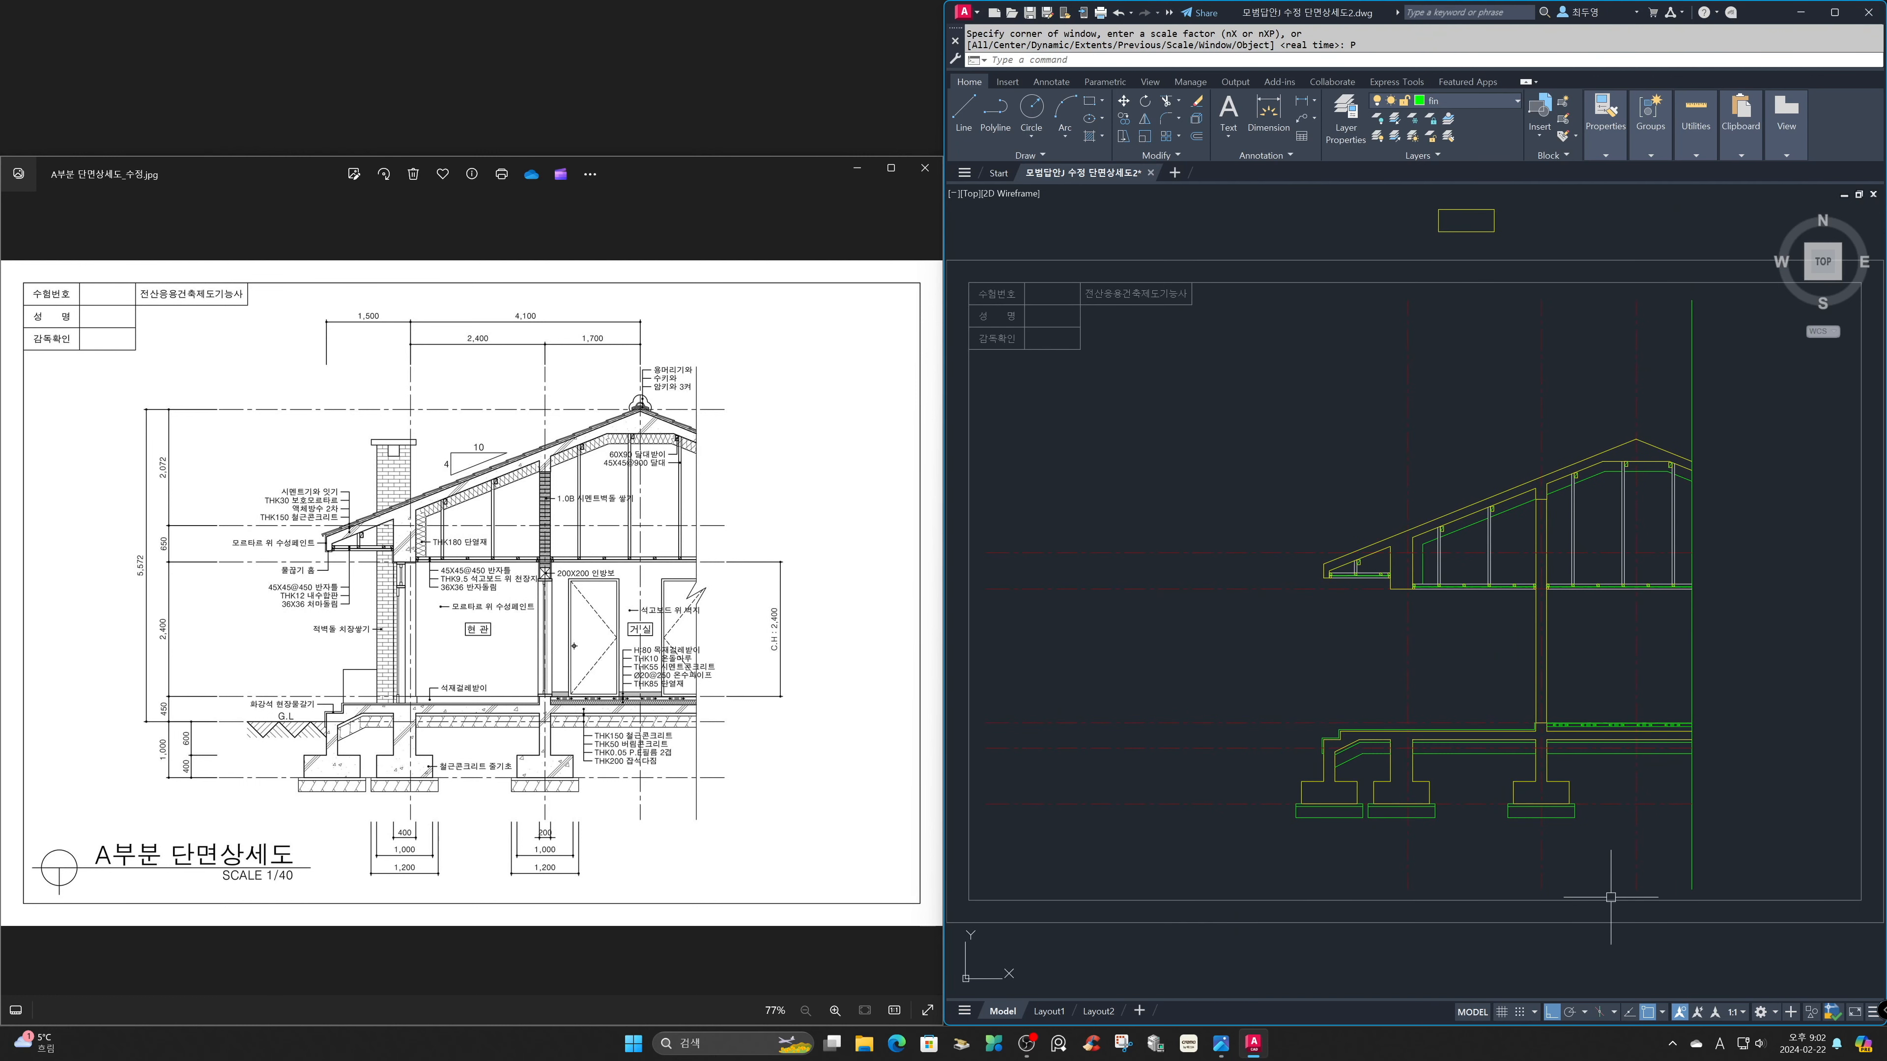